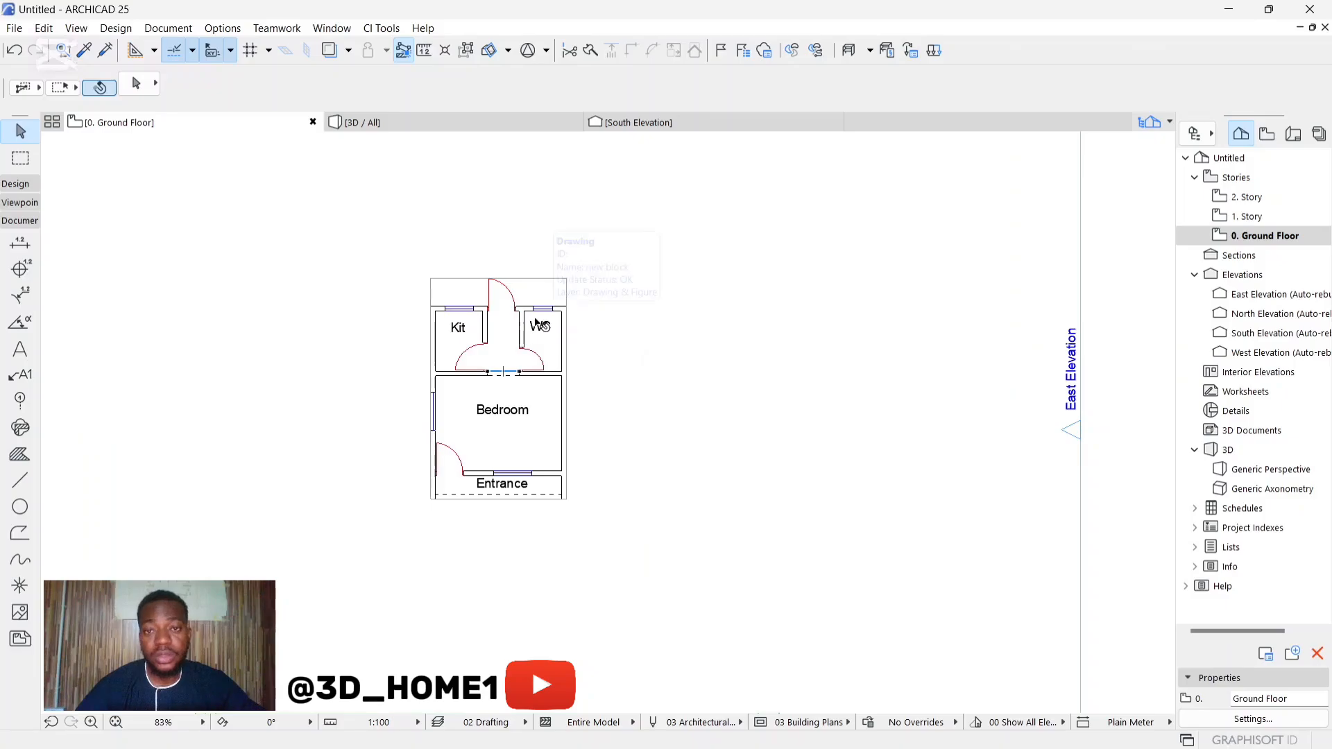
Step: Examine the floor plan drawing's room layout, covering the kitchen, WC, bedroom and entrance
{"action": "left_click", "coordinate": [539, 324]}
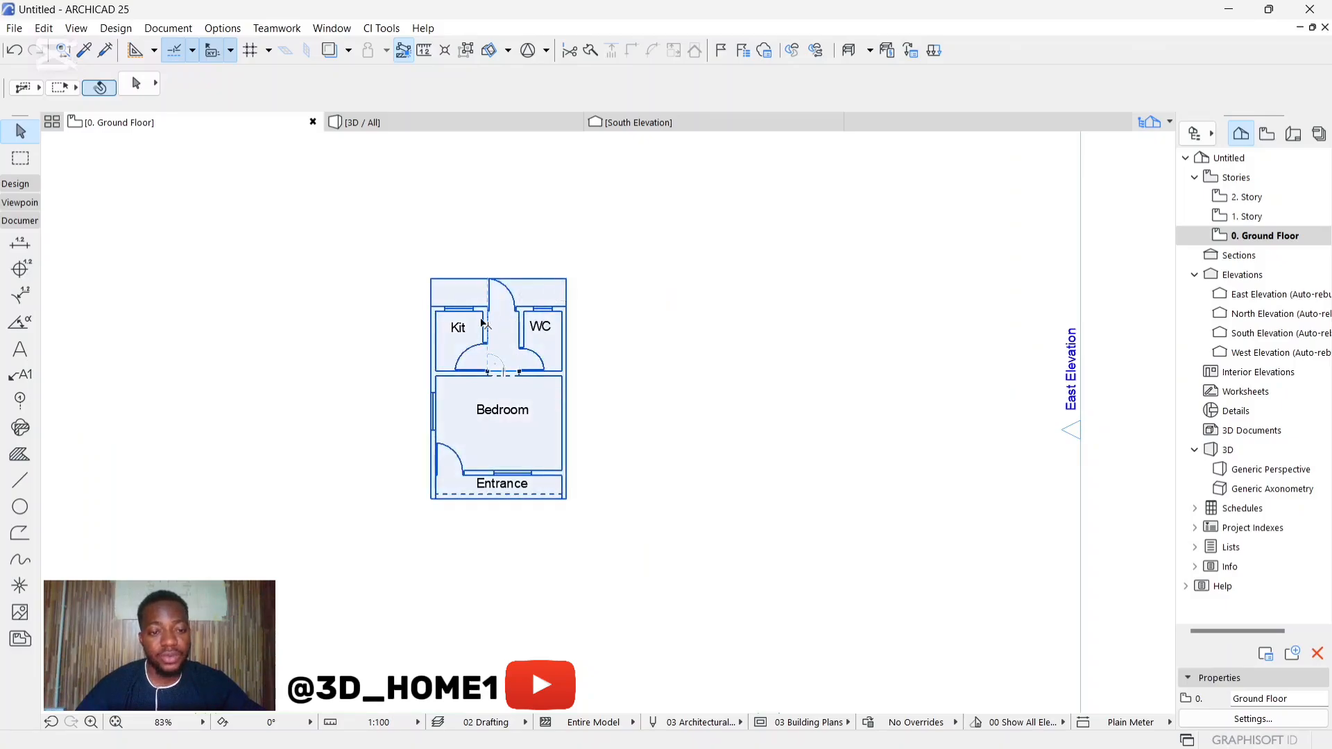
{"action": "key", "text": "Escape"}
{"action": "scroll", "coordinate": [483, 324], "scroll_direction": "up", "scroll_amount": 2}
{"action": "scroll", "coordinate": [489, 319], "scroll_direction": "down", "scroll_amount": 2}
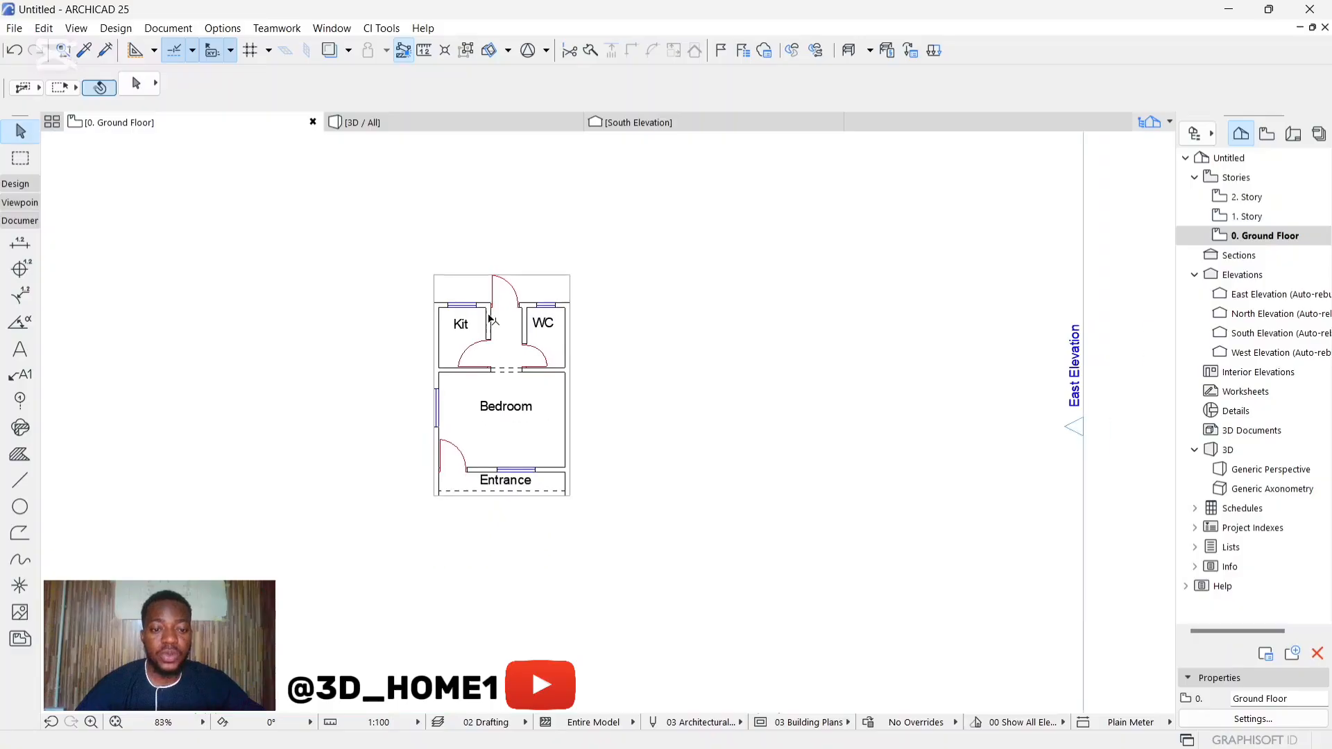
{"action": "scroll", "coordinate": [492, 347], "scroll_direction": "up", "scroll_amount": 2}
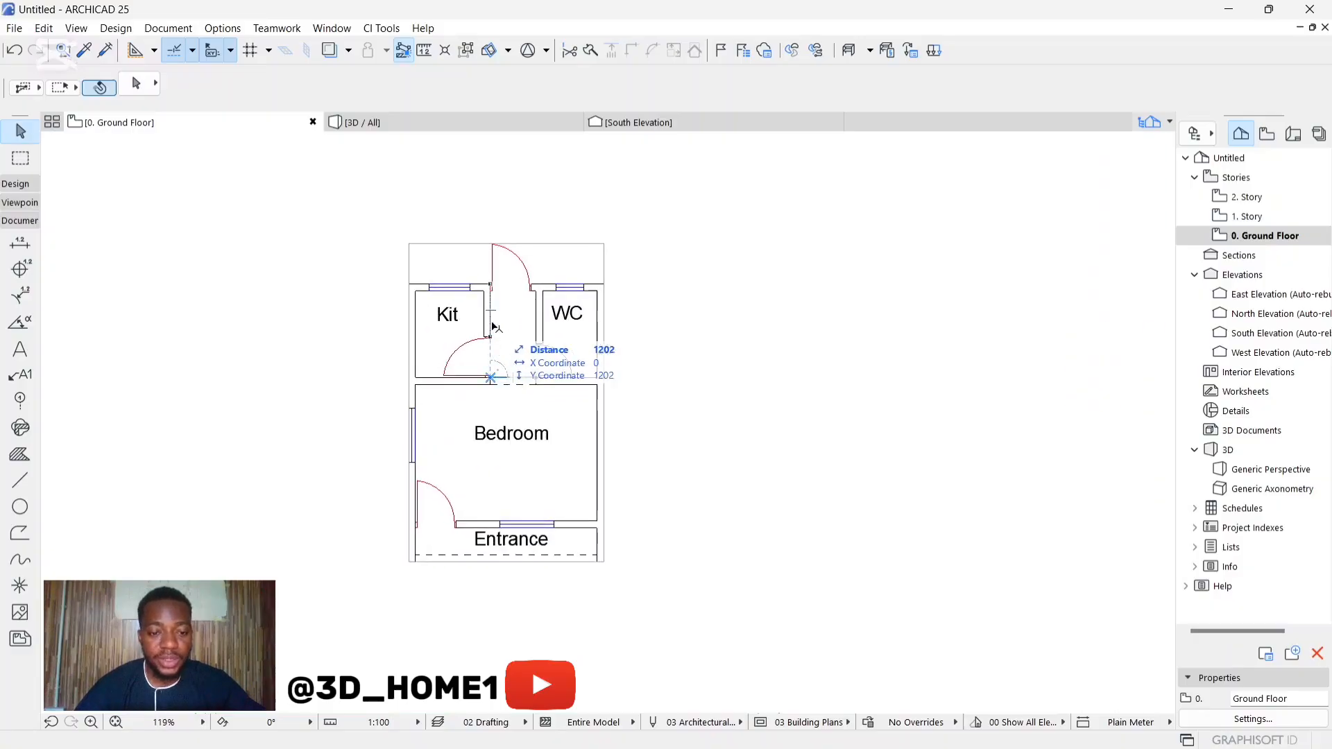
{"action": "scroll", "coordinate": [493, 320], "scroll_direction": "up", "scroll_amount": 2}
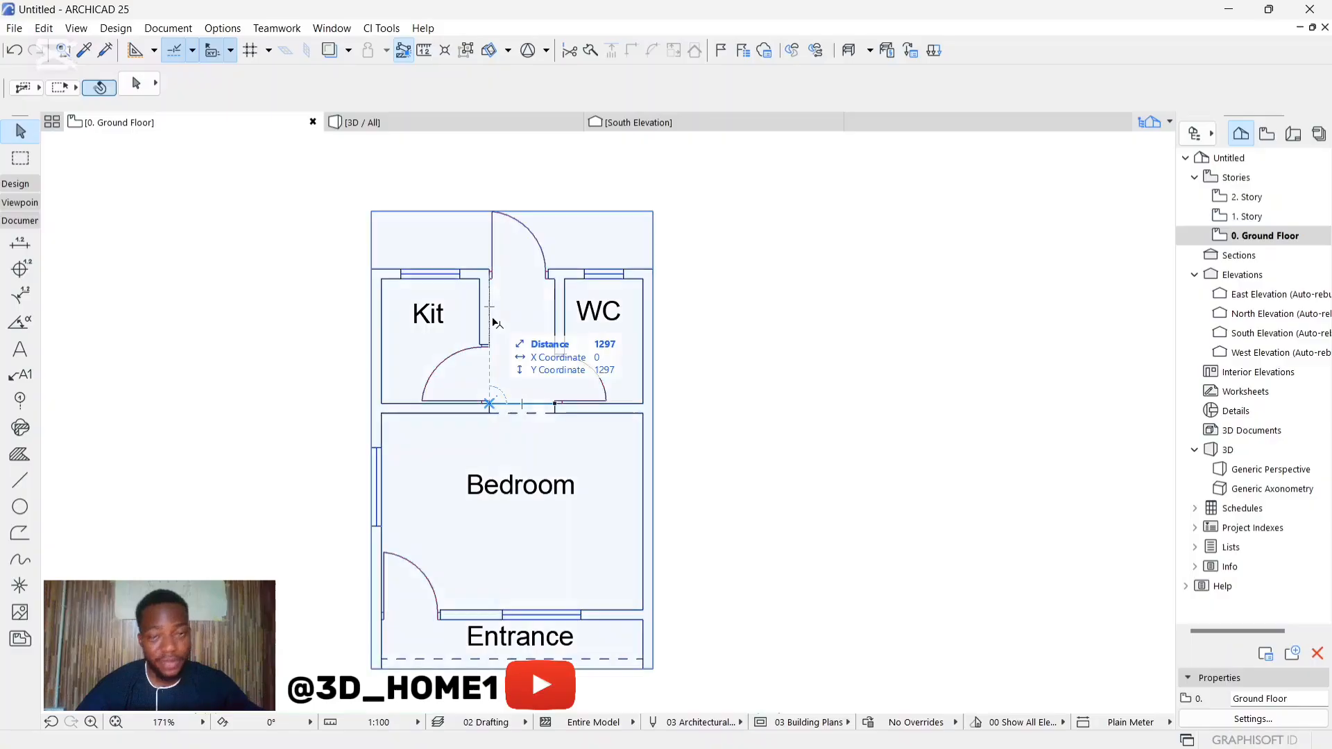
{"action": "scroll", "coordinate": [506, 312], "scroll_direction": "down", "scroll_amount": 2}
{"action": "scroll", "coordinate": [519, 313], "scroll_direction": "up", "scroll_amount": 2}
{"action": "scroll", "coordinate": [521, 298], "scroll_direction": "up", "scroll_amount": 1}
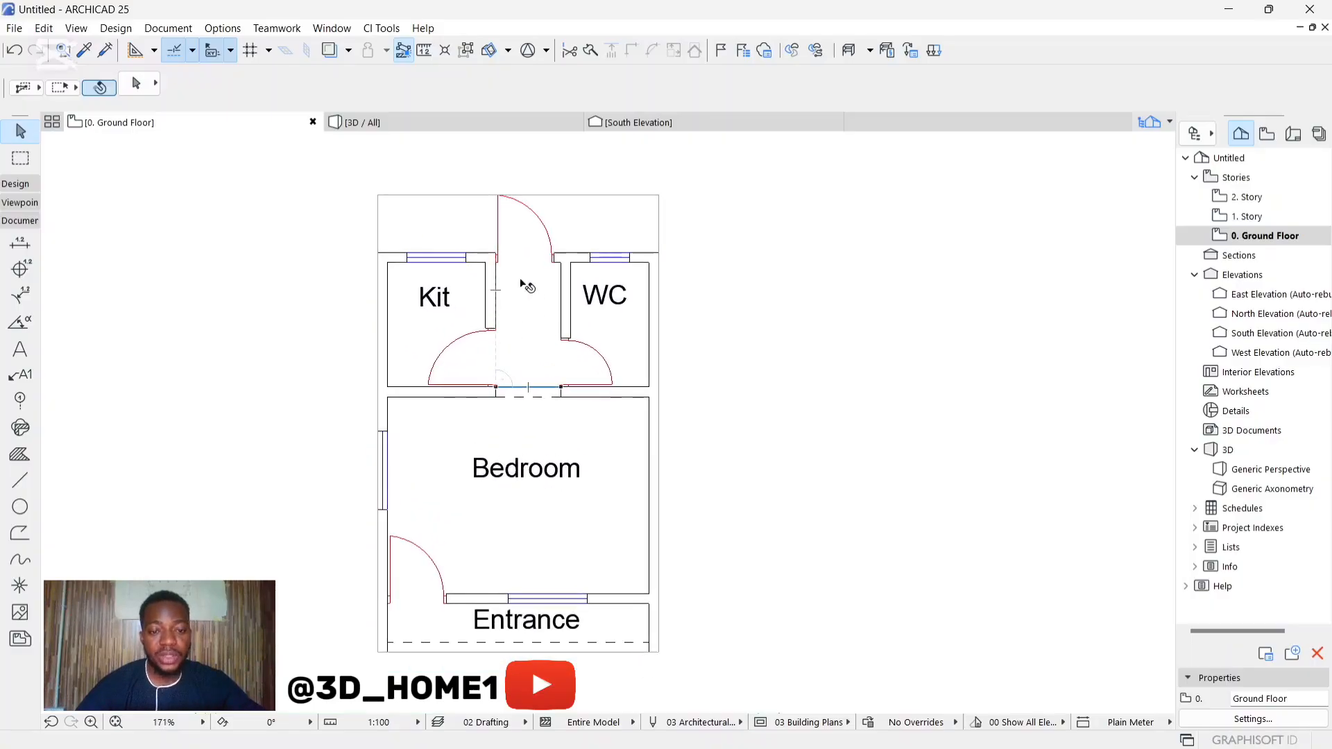
{"action": "left_click", "coordinate": [519, 288]}
{"action": "scroll", "coordinate": [516, 291], "scroll_direction": "down", "scroll_amount": 3}
{"action": "left_click", "coordinate": [666, 272]}
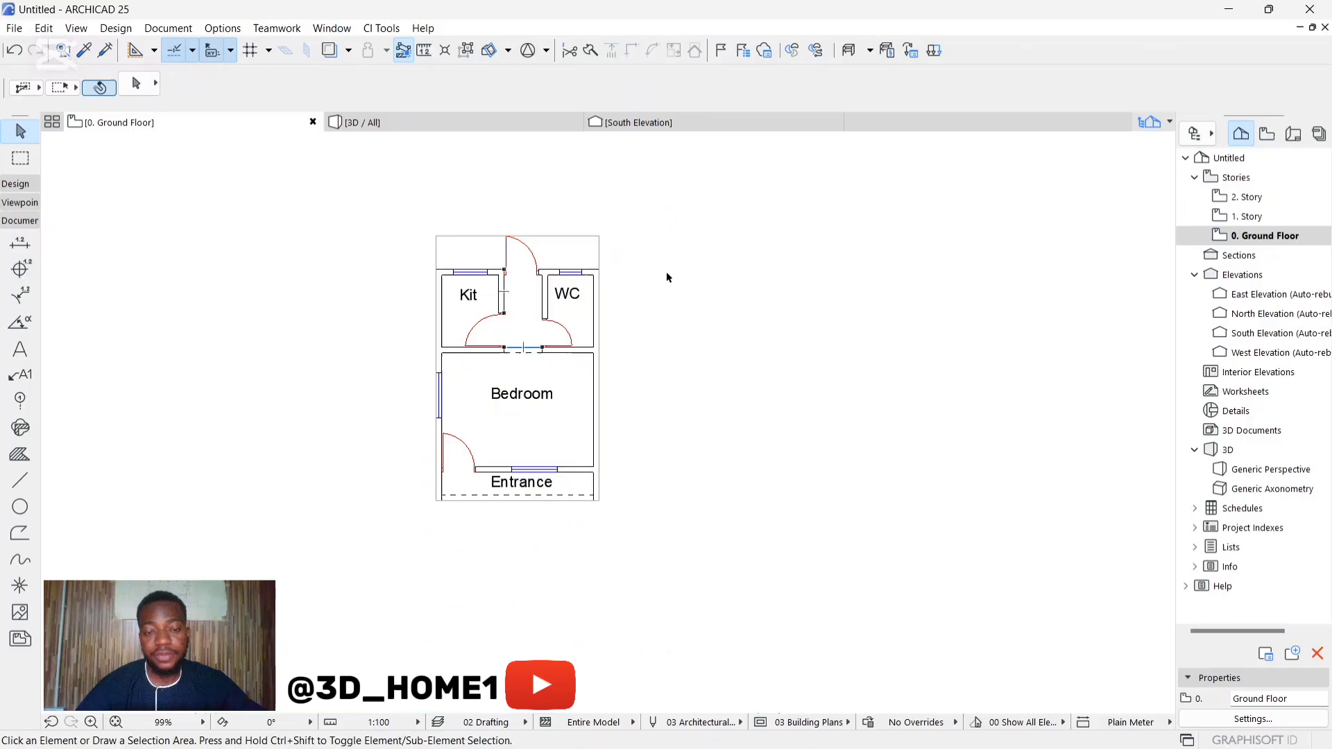
{"action": "scroll", "coordinate": [516, 290], "scroll_direction": "up", "scroll_amount": 4}
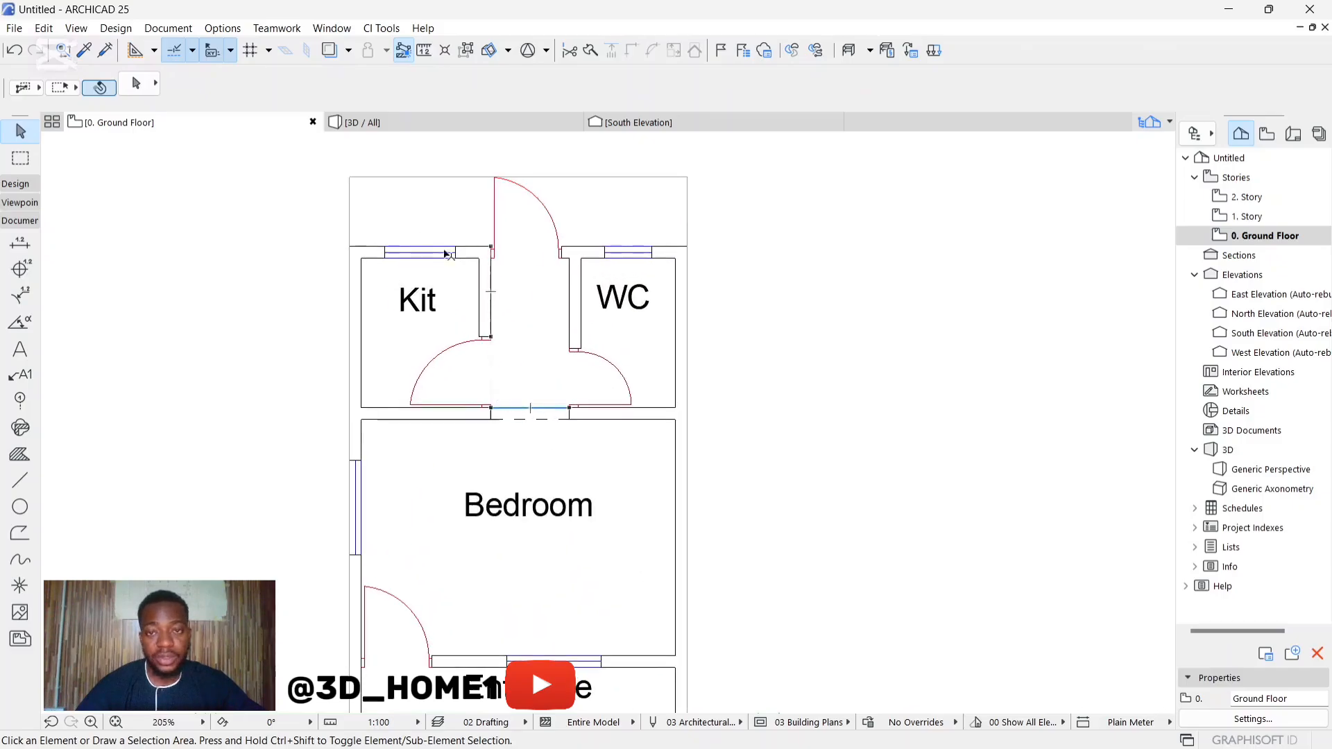
{"action": "scroll", "coordinate": [540, 279], "scroll_direction": "down", "scroll_amount": 3}
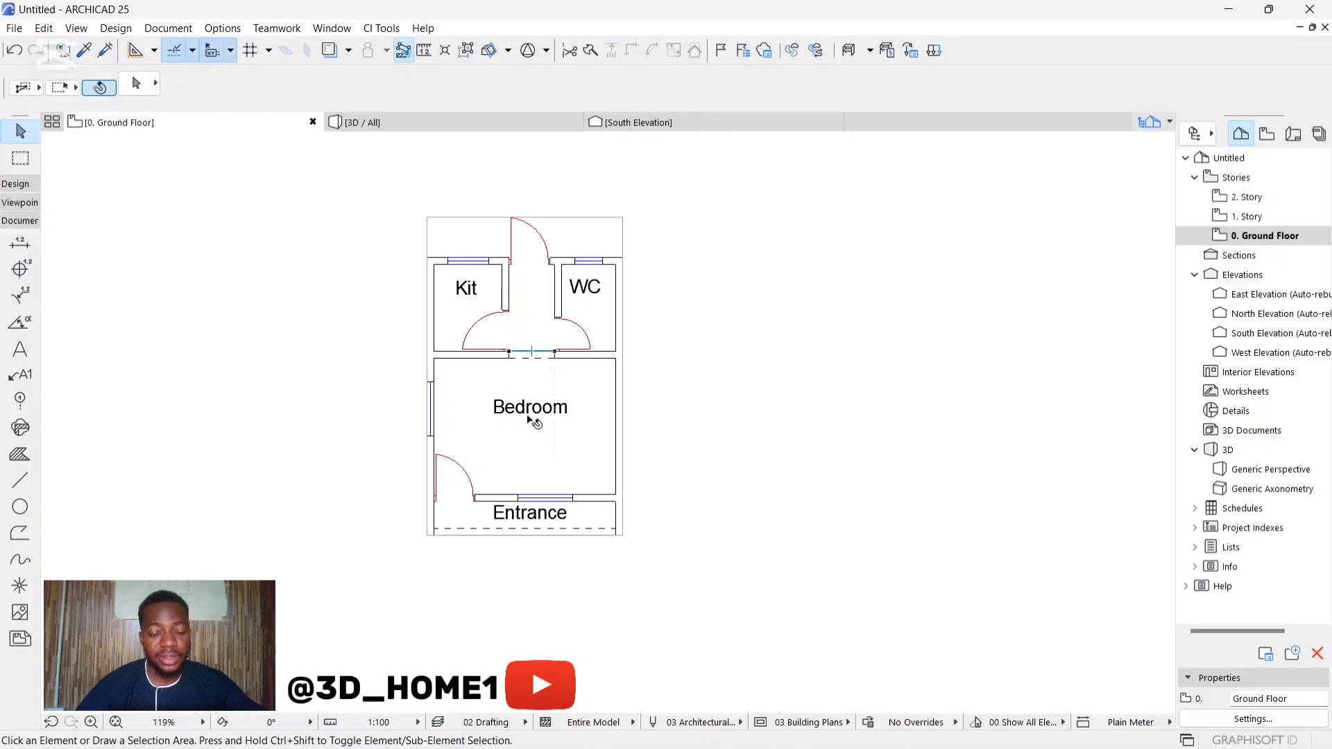
{"action": "scroll", "coordinate": [534, 391], "scroll_direction": "up", "scroll_amount": 2}
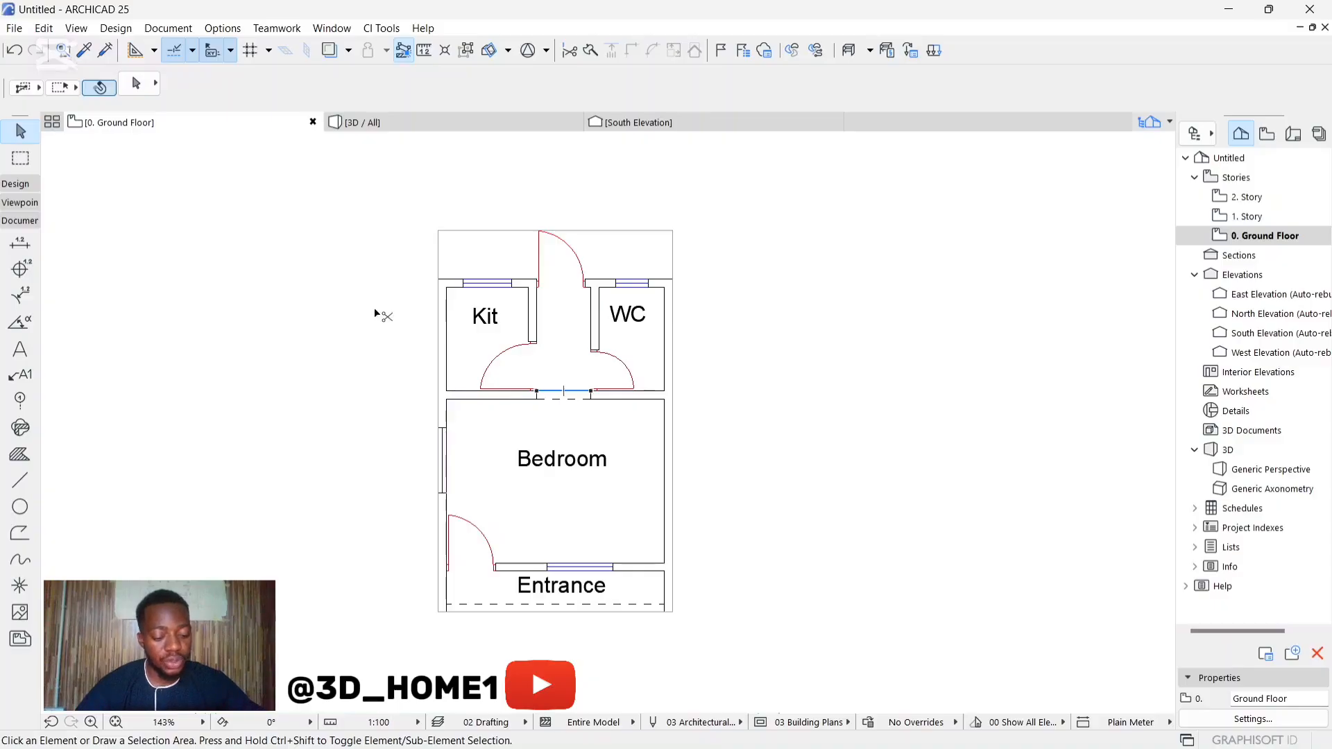
Step: Set the Ground Floor's height to the next story to 300 in the story settings
{"action": "key", "text": "ctrl+7"}
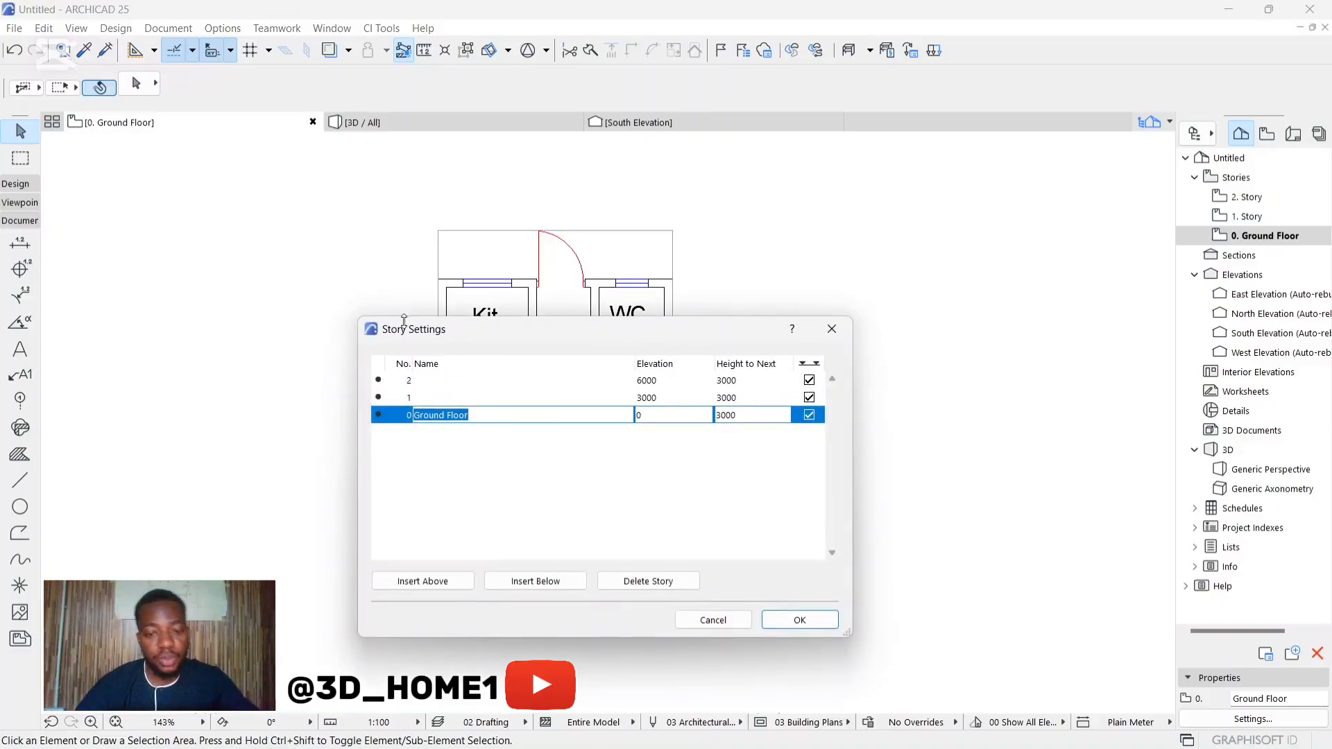
{"action": "left_click", "coordinate": [748, 415]}
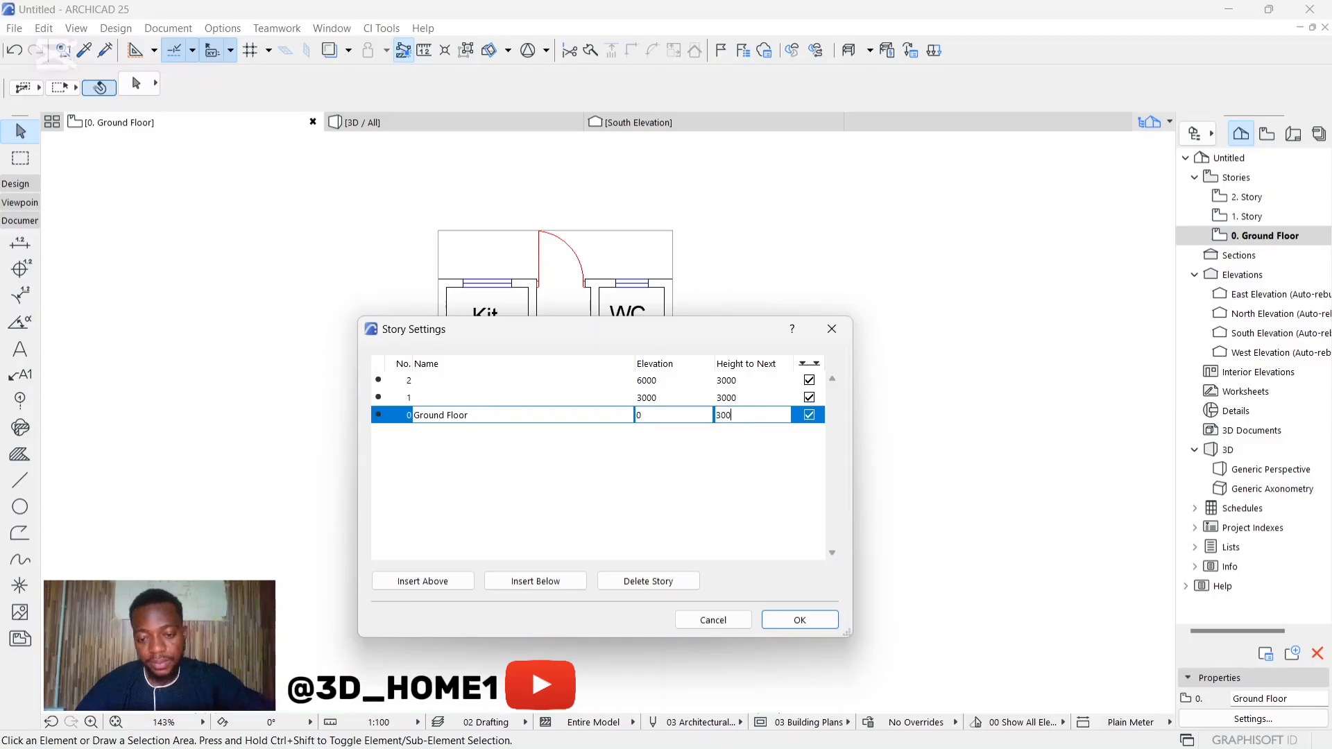
{"action": "key", "text": "Return"}
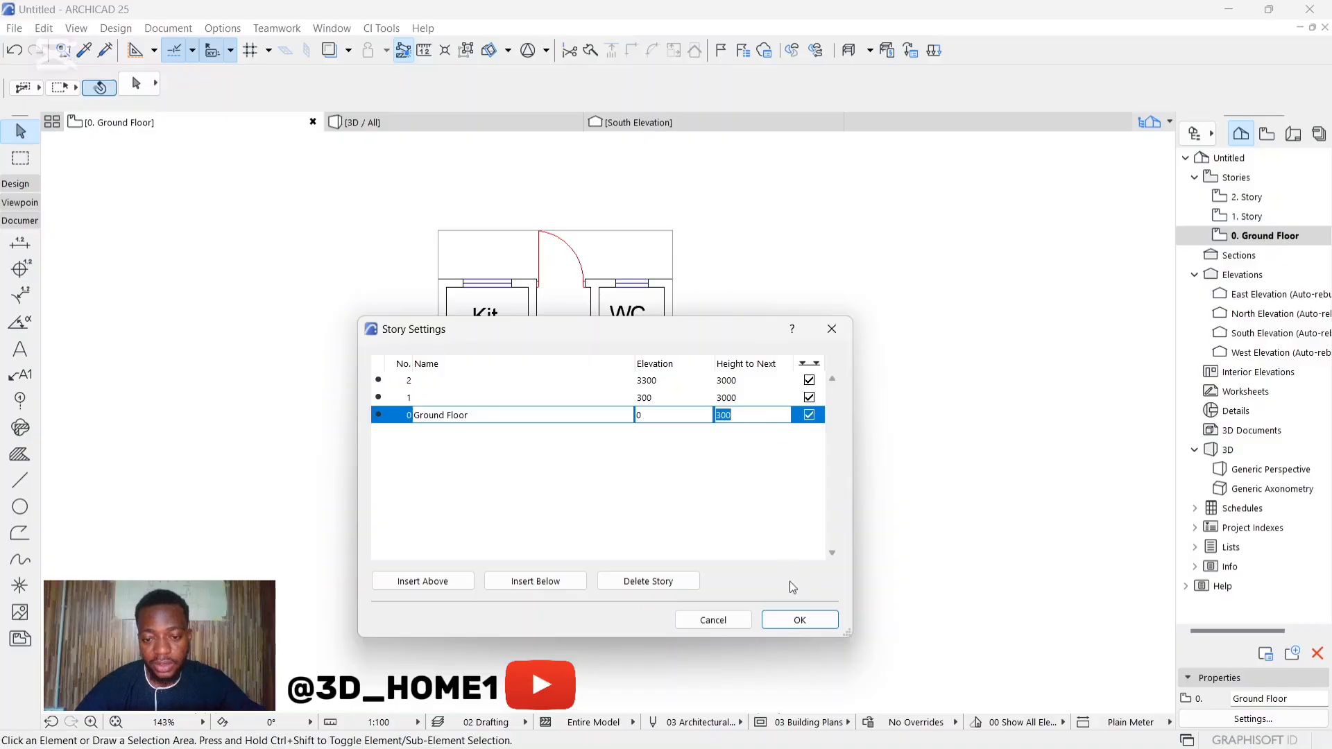
{"action": "left_click", "coordinate": [797, 619]}
{"action": "scroll", "coordinate": [613, 396], "scroll_direction": "down", "scroll_amount": 3}
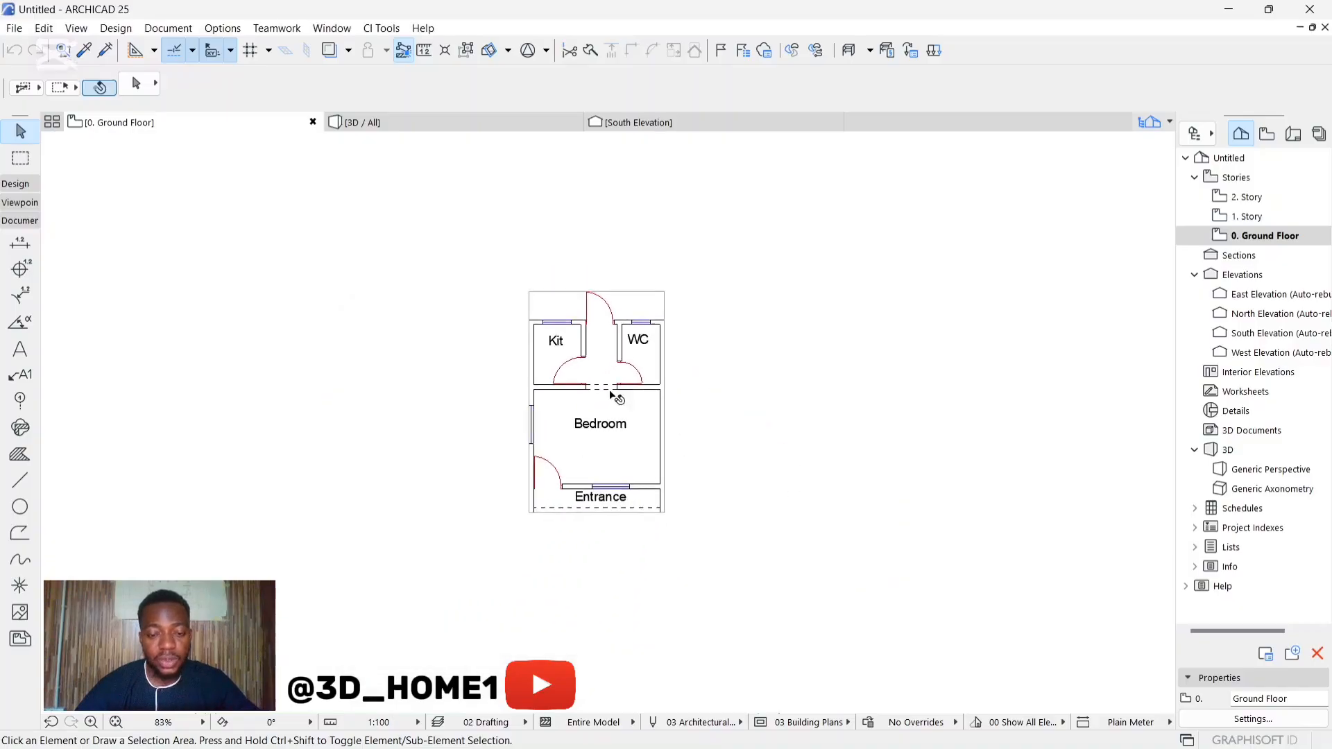
{"action": "scroll", "coordinate": [620, 360], "scroll_direction": "up", "scroll_amount": 2}
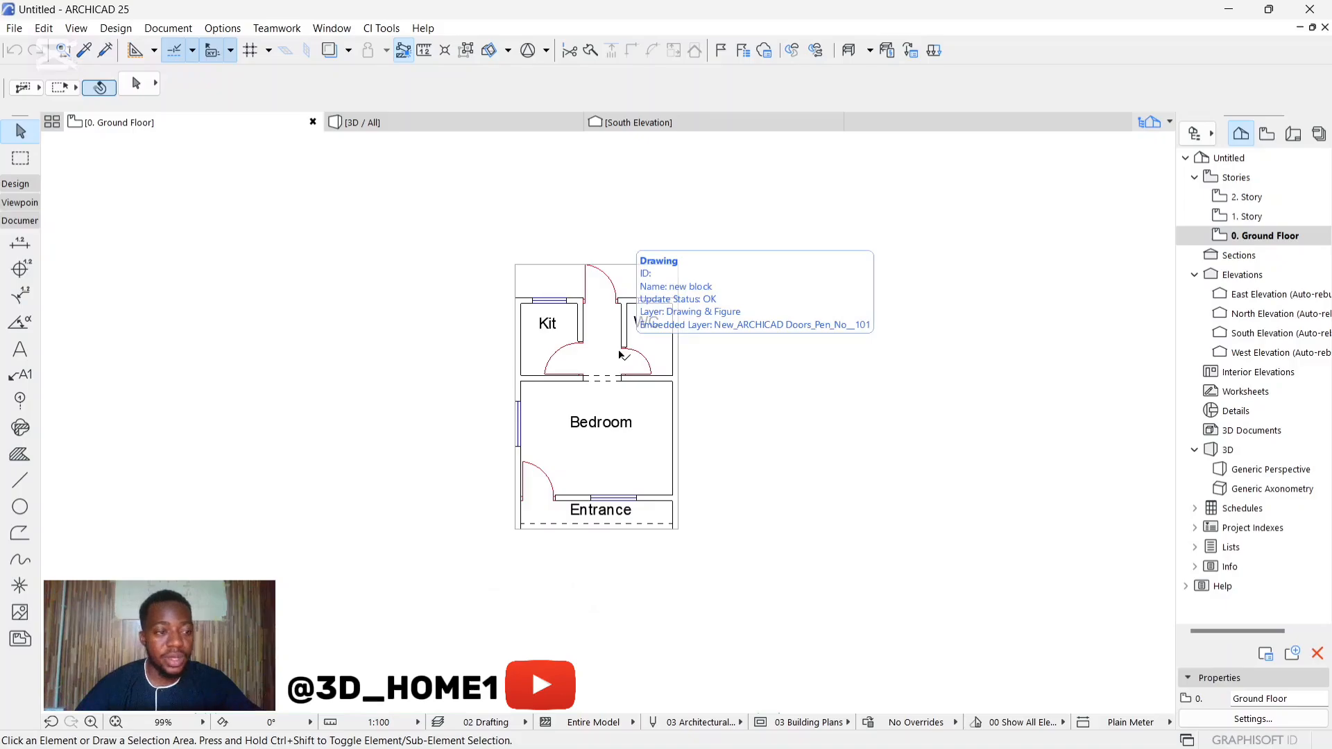
{"action": "left_click", "coordinate": [620, 354]}
{"action": "key", "text": "Escape"}
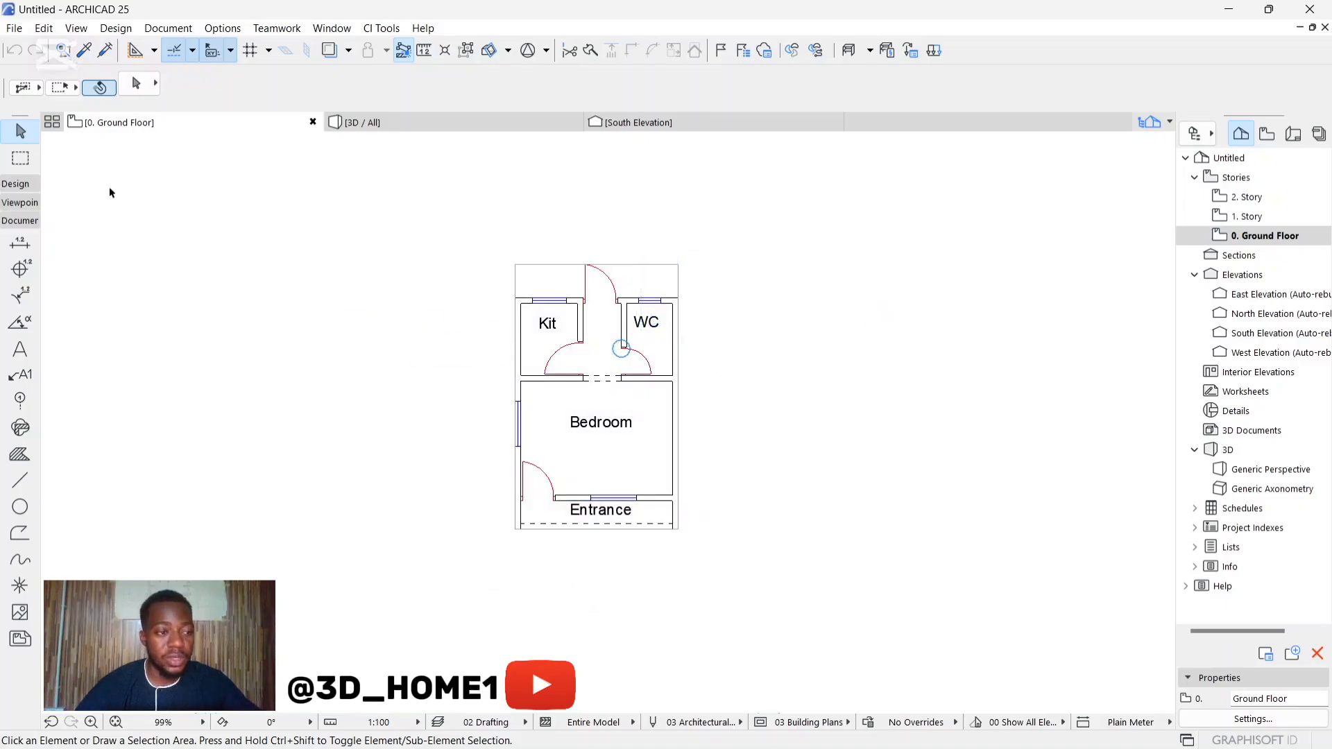
Step: Set the Wall tool defaults to a basic structure with a thickness of 150
{"action": "left_click", "coordinate": [15, 185]}
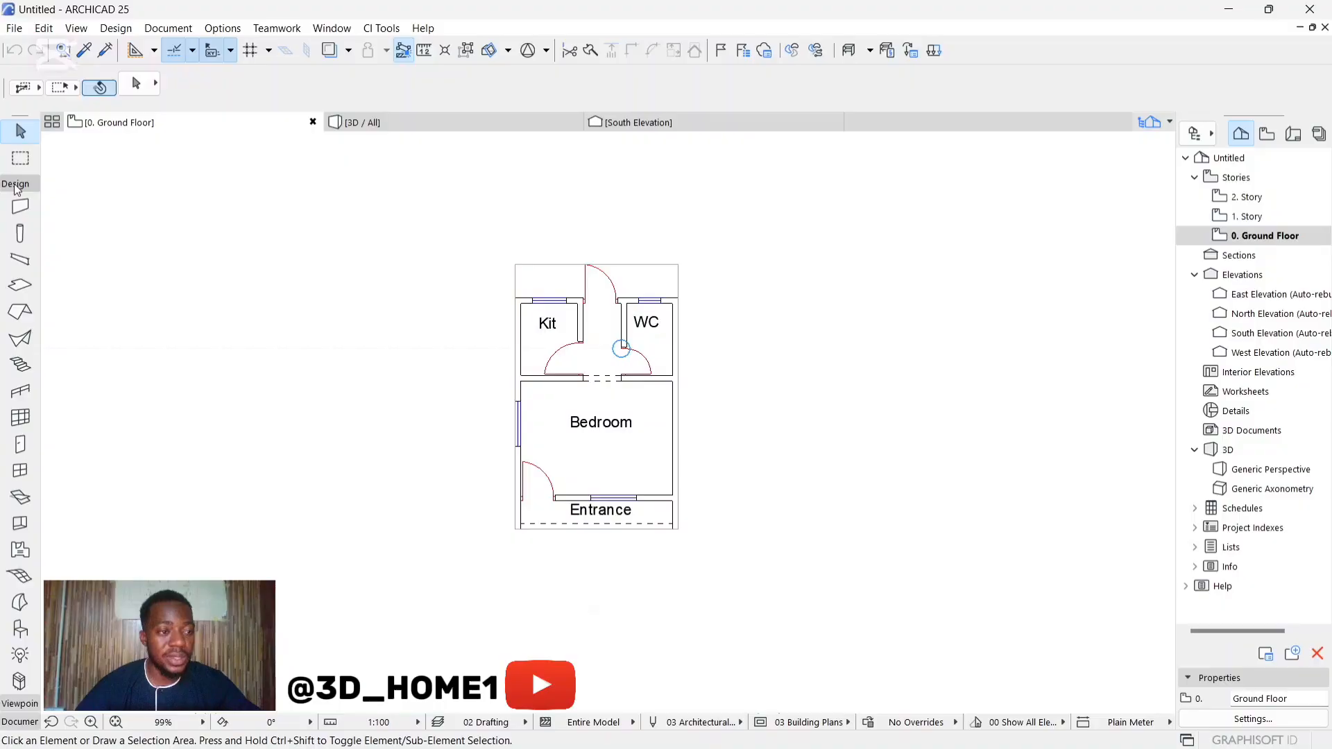
{"action": "left_click", "coordinate": [21, 210]}
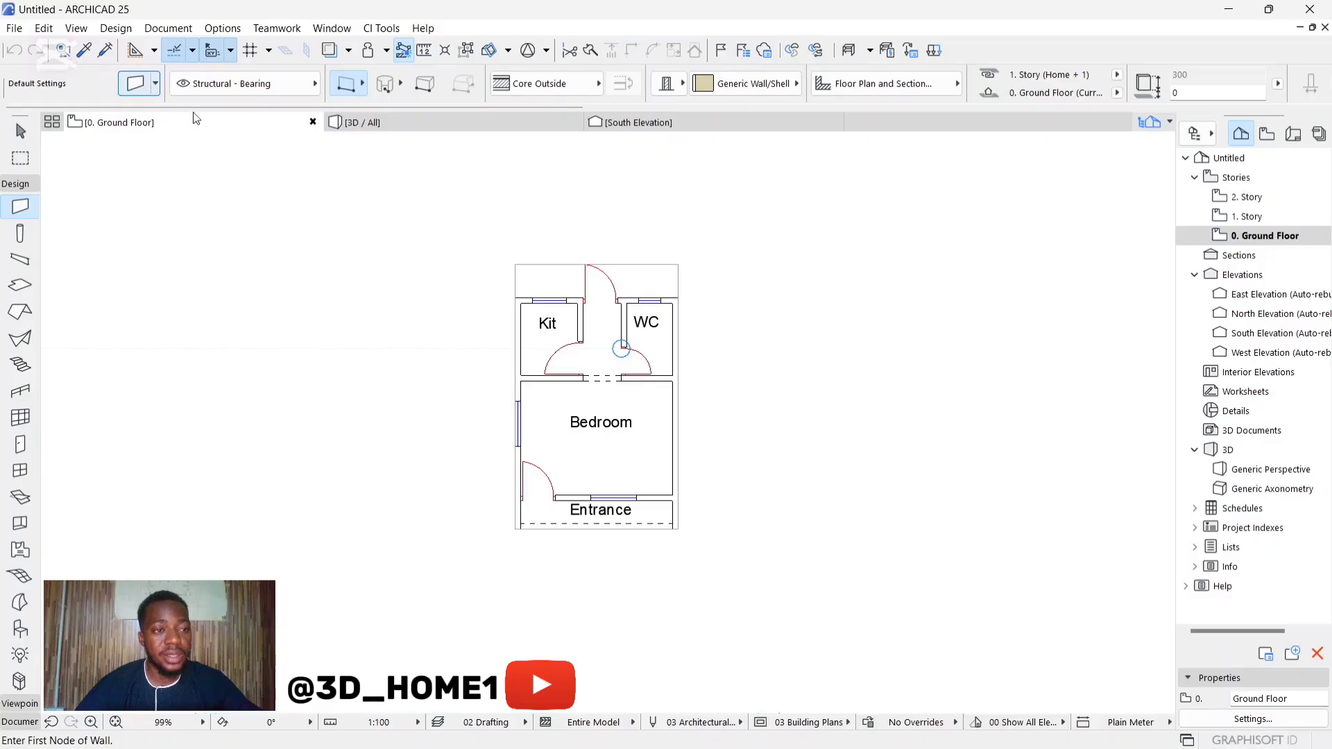
{"action": "key", "text": "ctrl+t"}
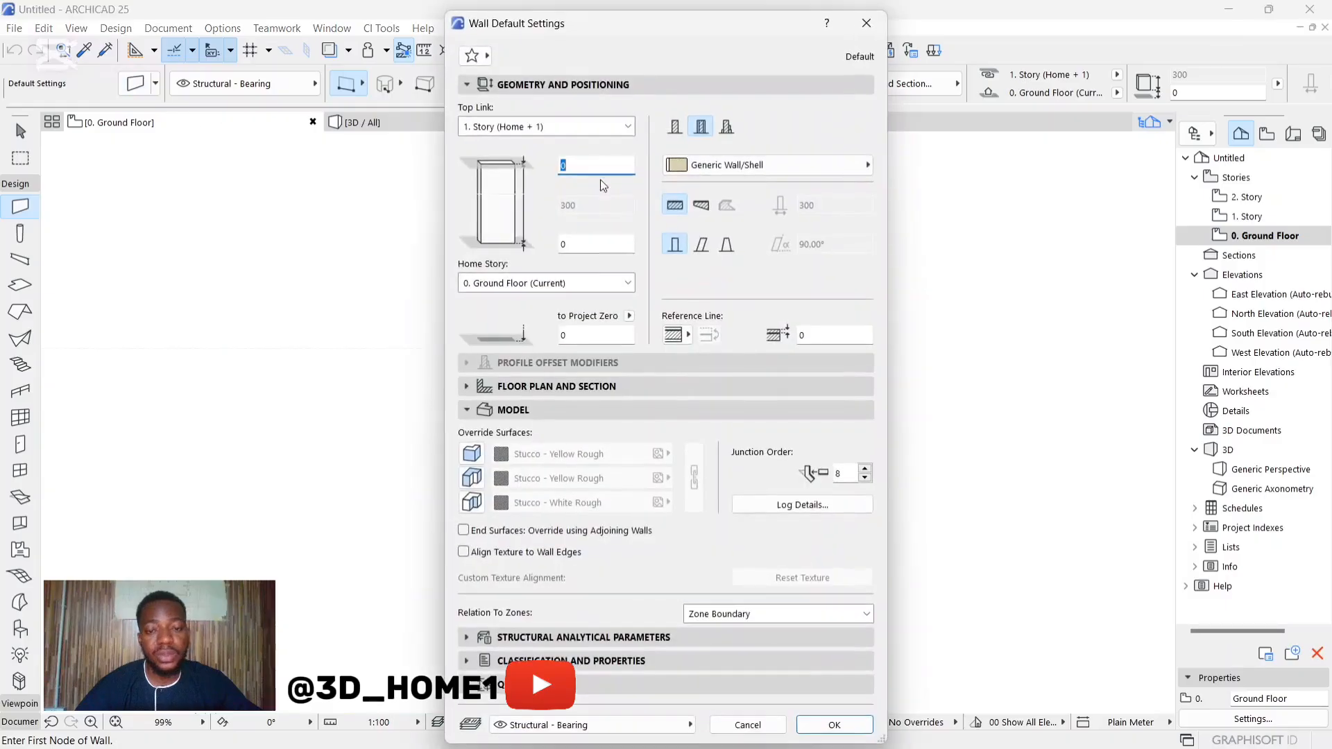
{"action": "left_click", "coordinate": [675, 127]}
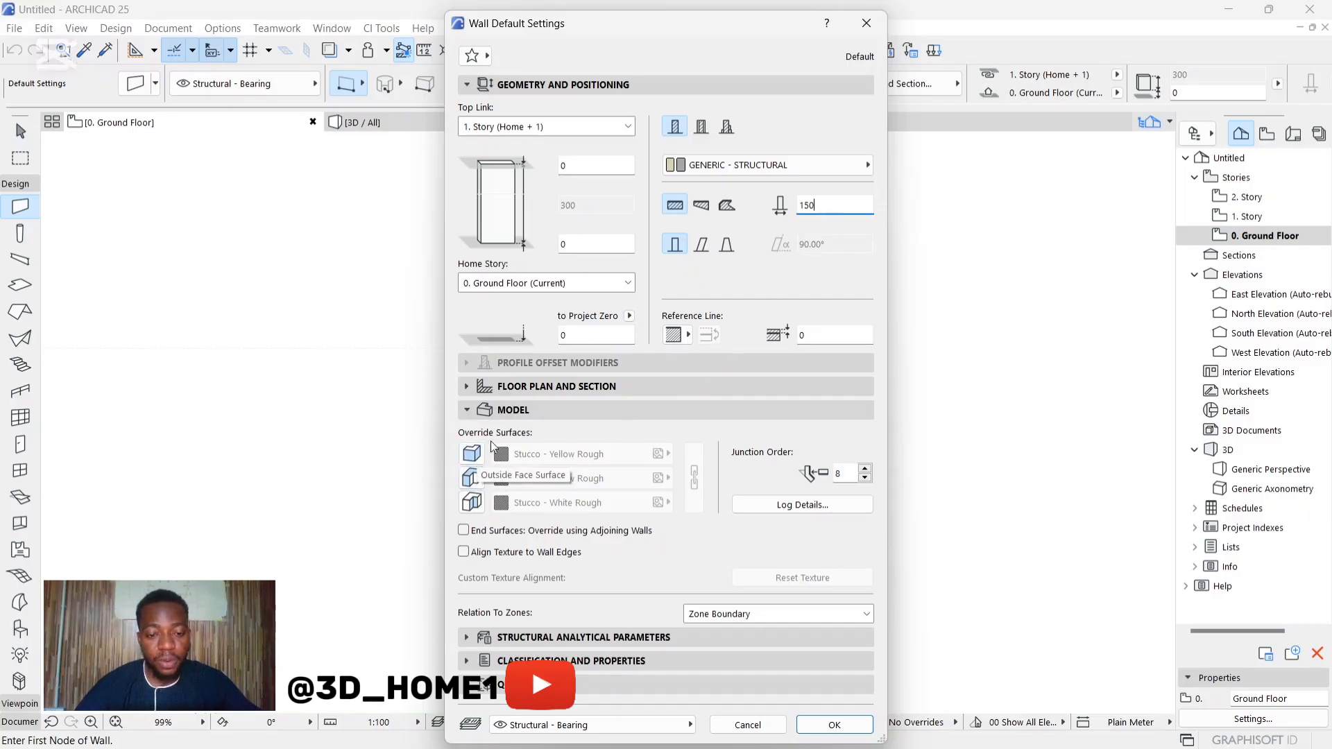
Step: Override and link all three default wall surfaces, assign Paint - Glossy White to them, and accept the wall settings
{"action": "left_click", "coordinate": [471, 455]}
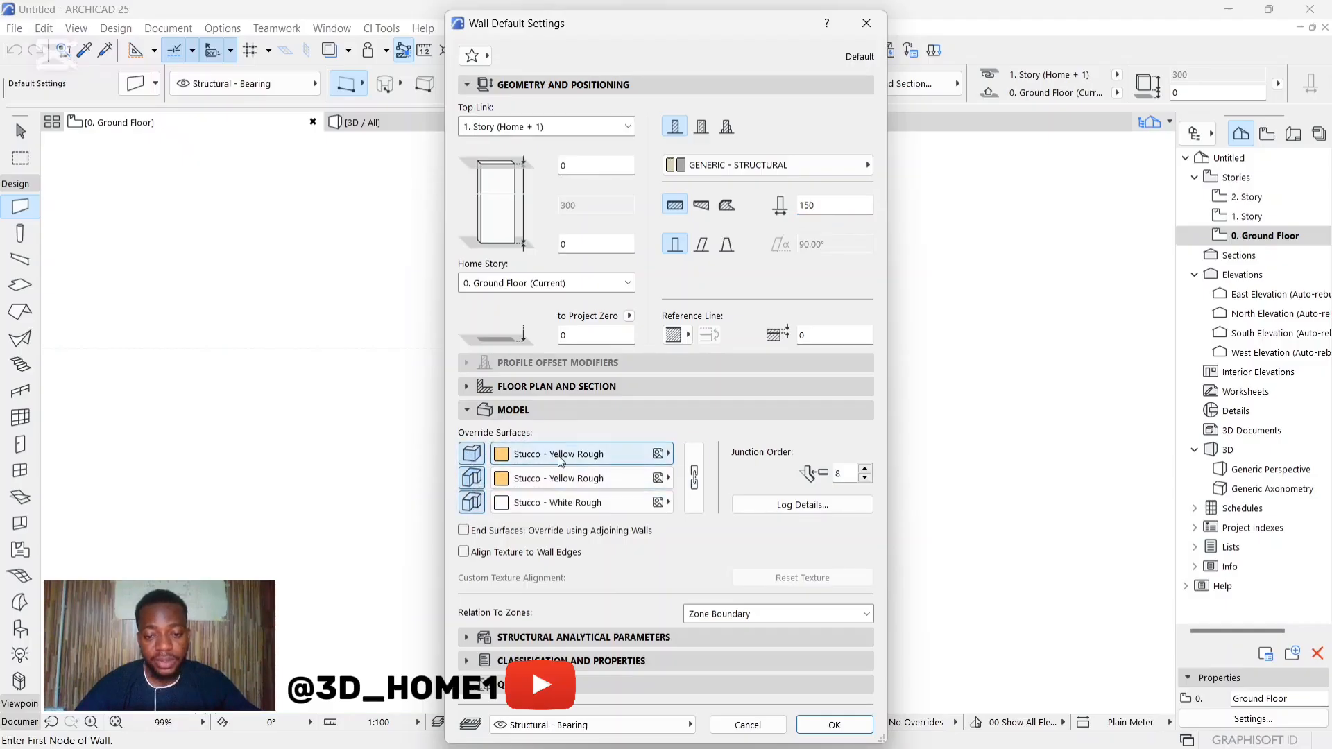
{"action": "left_click", "coordinate": [695, 475]}
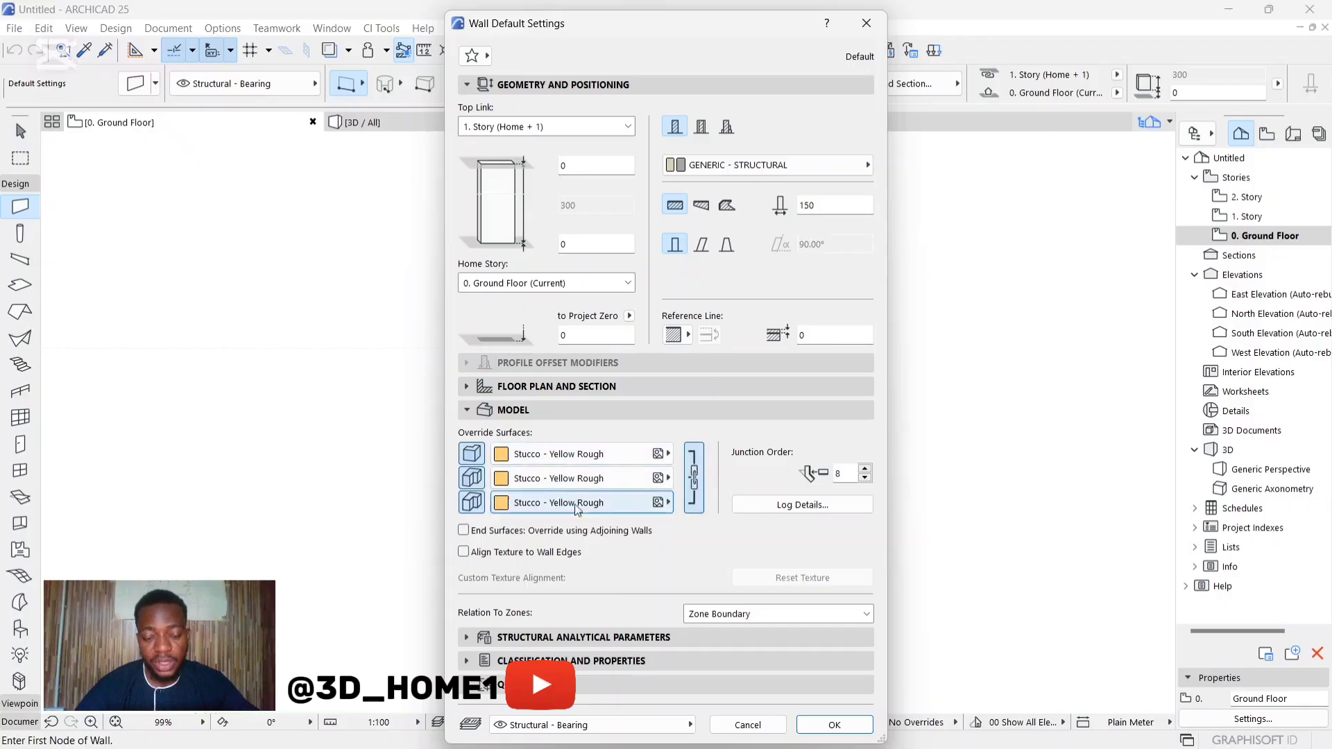
{"action": "left_click", "coordinate": [506, 454]}
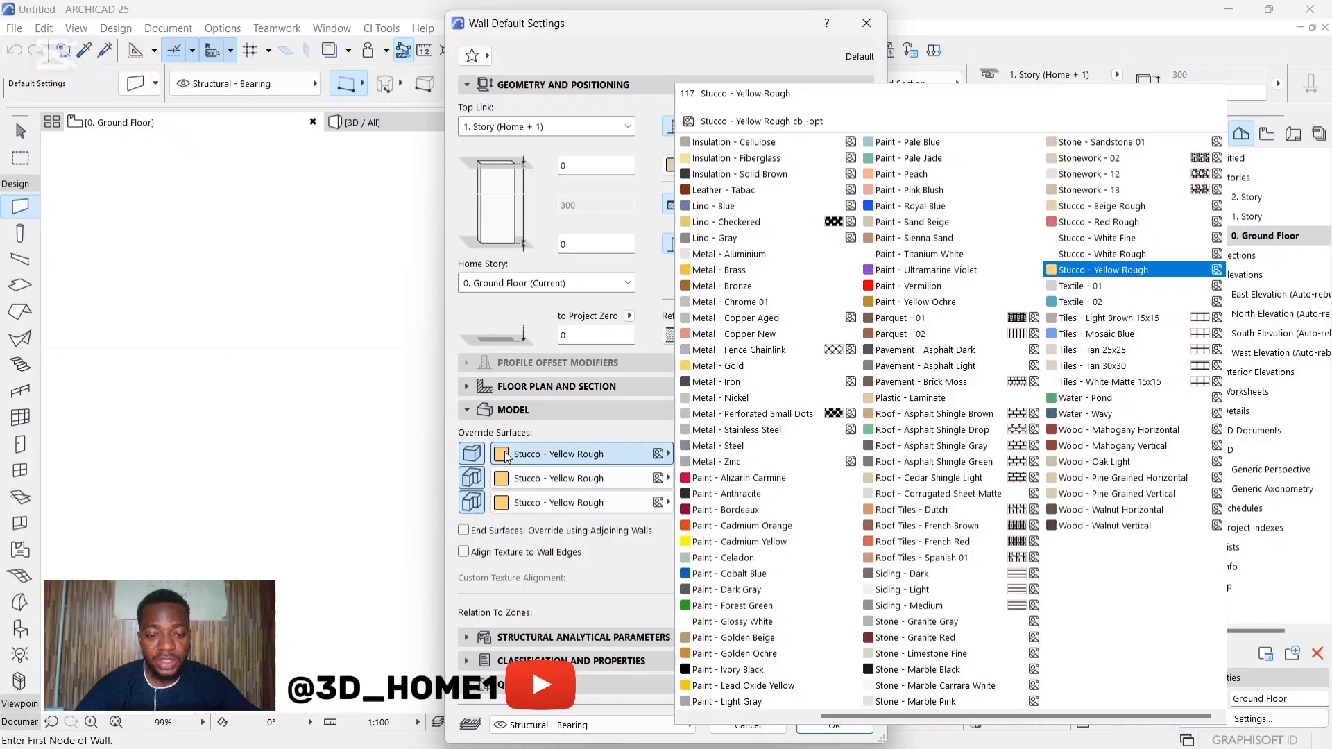
{"action": "left_click", "coordinate": [721, 622]}
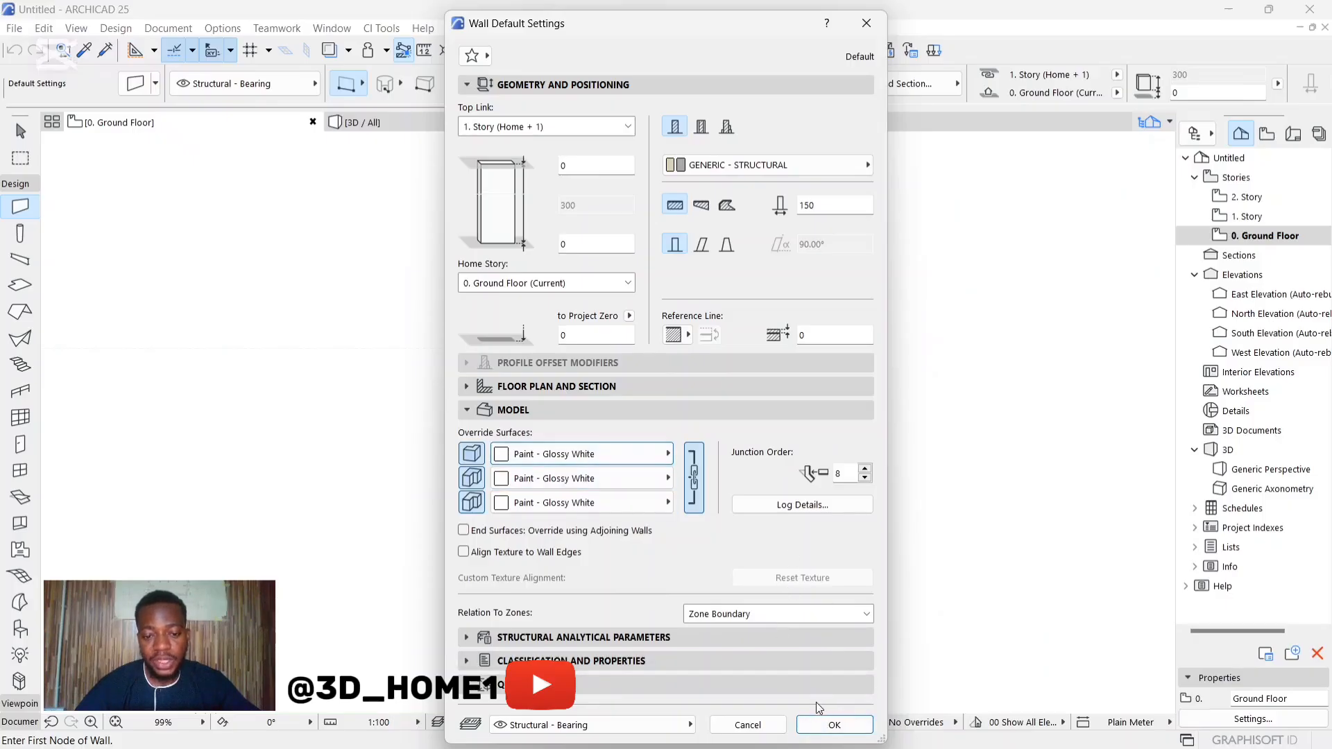
{"action": "left_click", "coordinate": [829, 723]}
Step: Draw the west exterior wall, 6100 long, from the kitchen's outer corner down to the entrance's outer corner
{"action": "scroll", "coordinate": [510, 284], "scroll_direction": "up", "scroll_amount": 6}
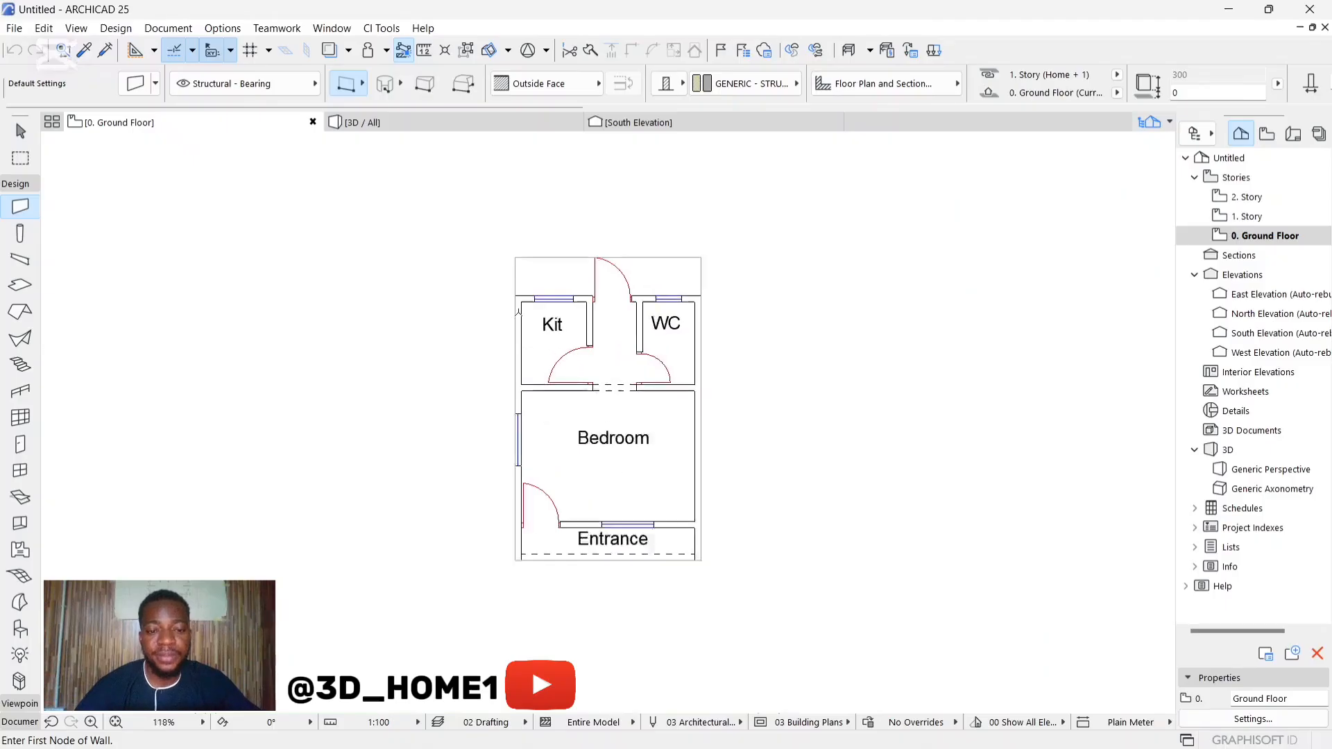
{"action": "left_click", "coordinate": [506, 272]}
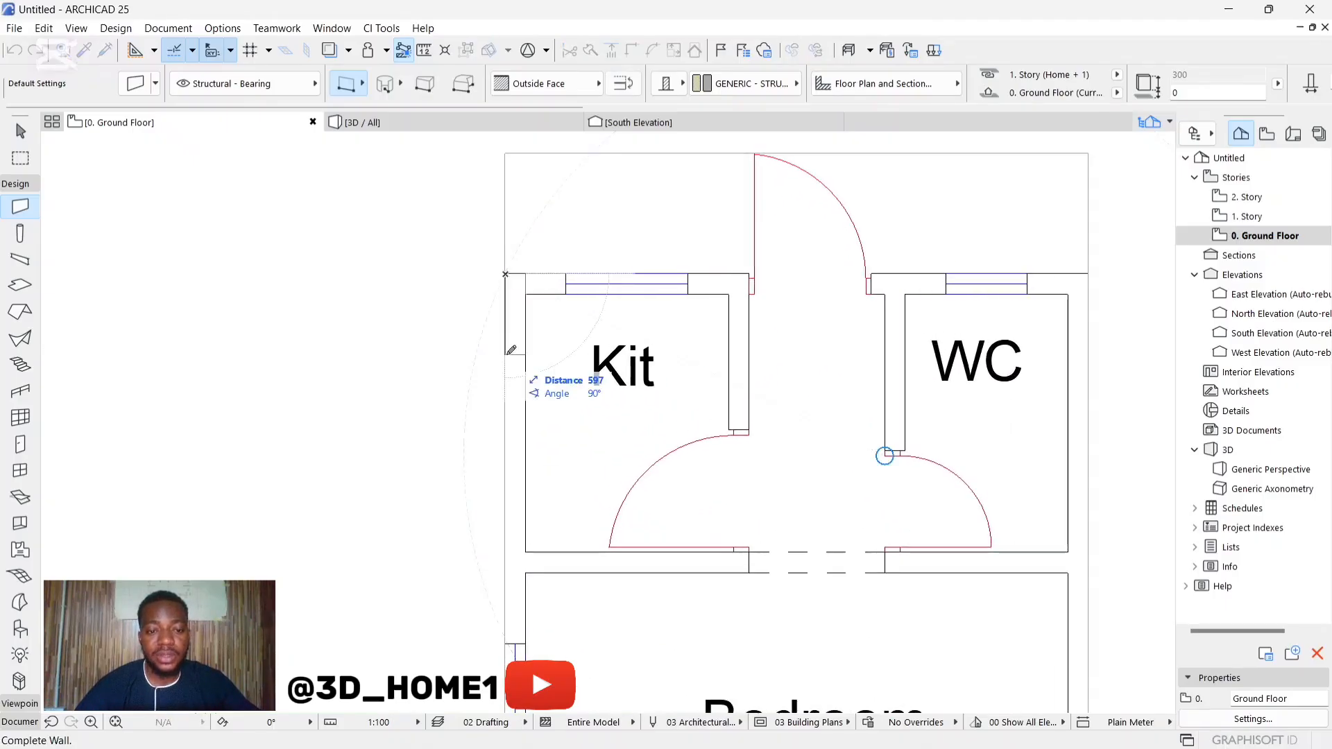
{"action": "scroll", "coordinate": [511, 281], "scroll_direction": "down", "scroll_amount": 6}
{"action": "scroll", "coordinate": [512, 375], "scroll_direction": "up", "scroll_amount": 3}
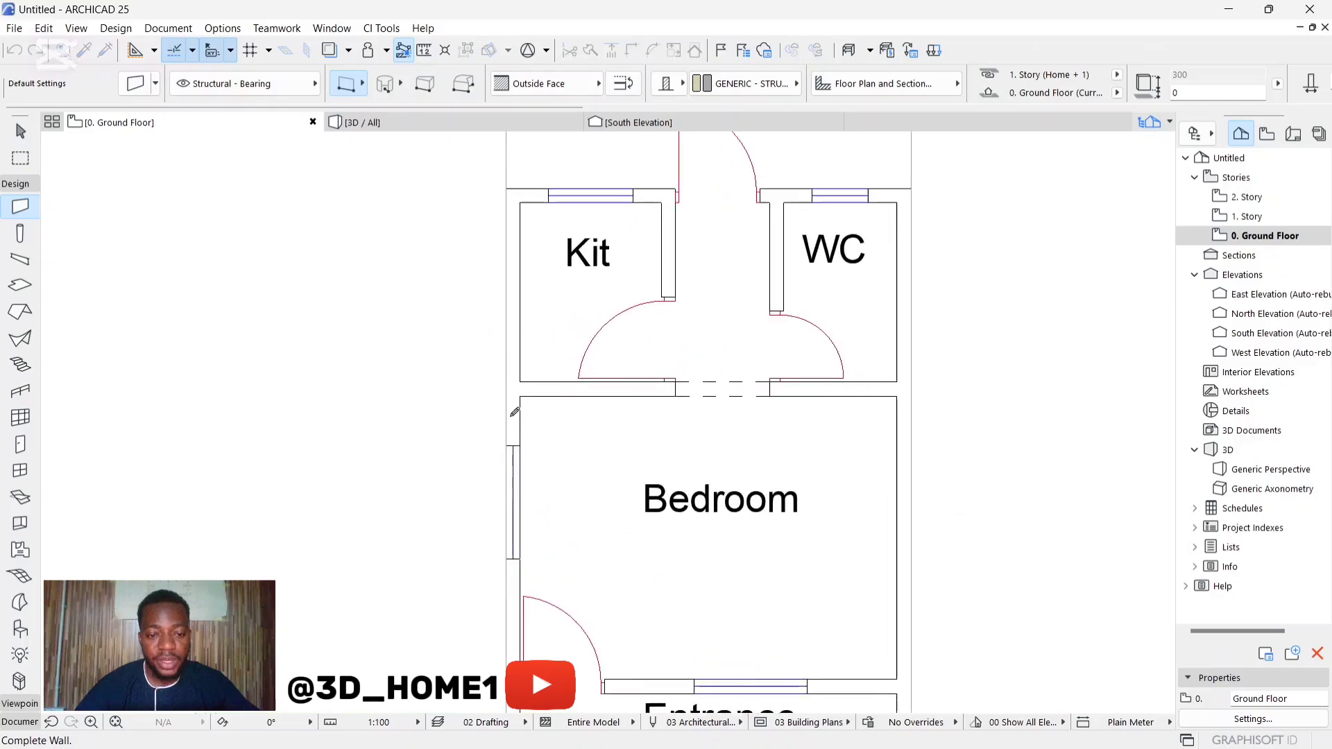
{"action": "scroll", "coordinate": [517, 342], "scroll_direction": "down", "scroll_amount": 3}
{"action": "scroll", "coordinate": [529, 538], "scroll_direction": "up", "scroll_amount": 5}
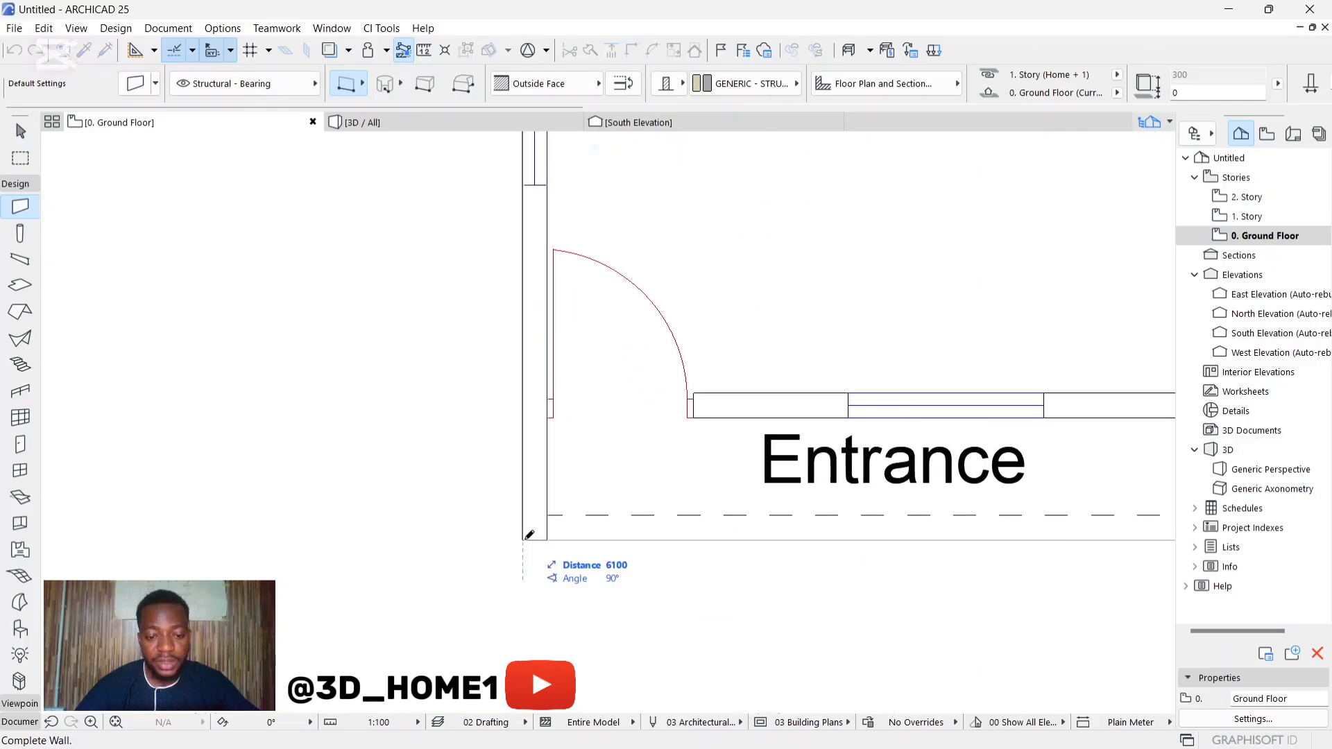
{"action": "left_click", "coordinate": [531, 536]}
Step: Try to draw a 300 long wall from the kitchen's inner west edge to the near side of the kitchen window
{"action": "scroll", "coordinate": [530, 513], "scroll_direction": "down", "scroll_amount": 6}
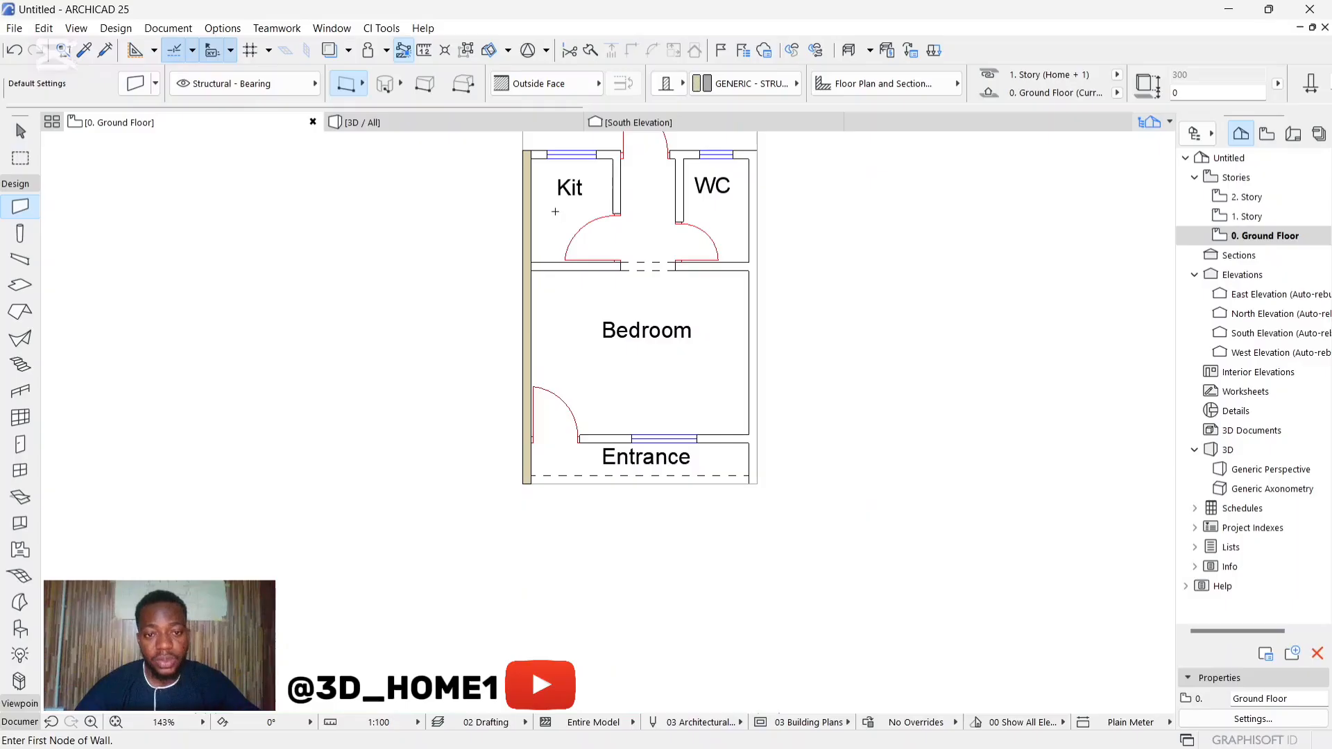
{"action": "scroll", "coordinate": [545, 190], "scroll_direction": "up", "scroll_amount": 5}
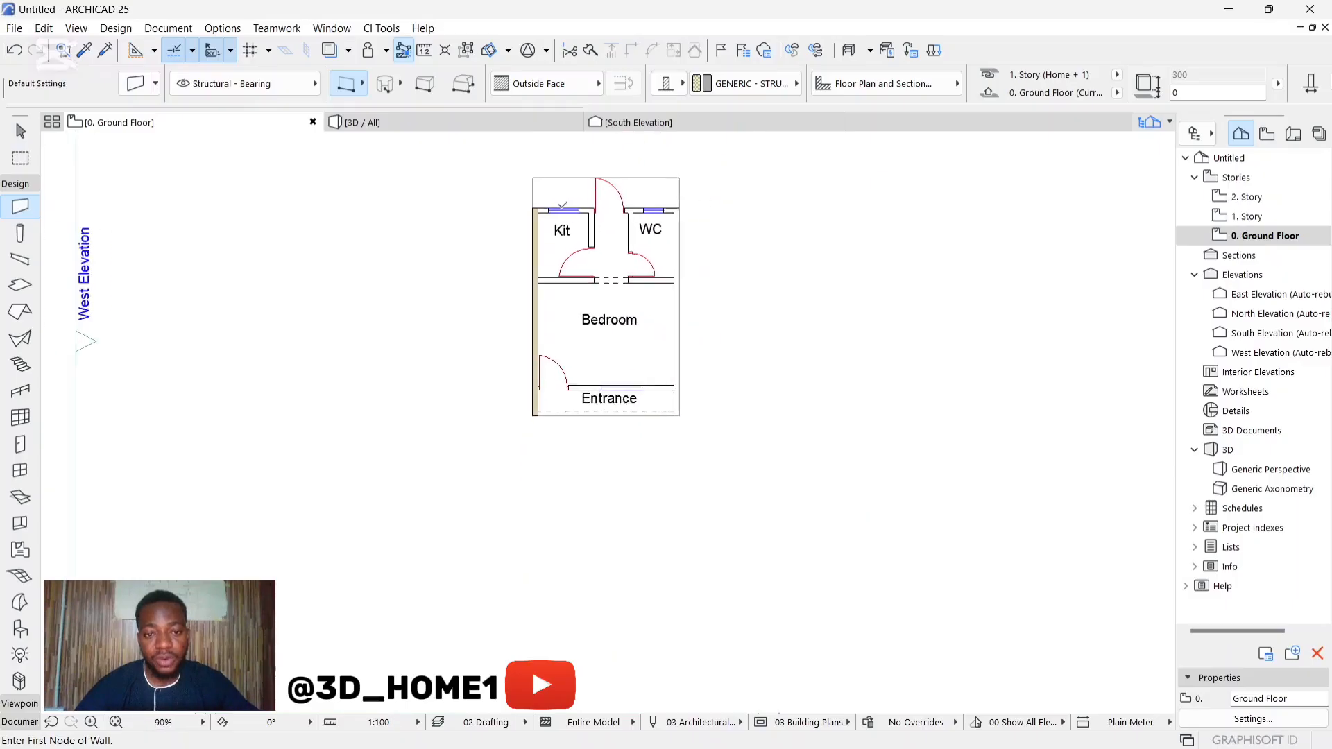
{"action": "left_click", "coordinate": [470, 198]}
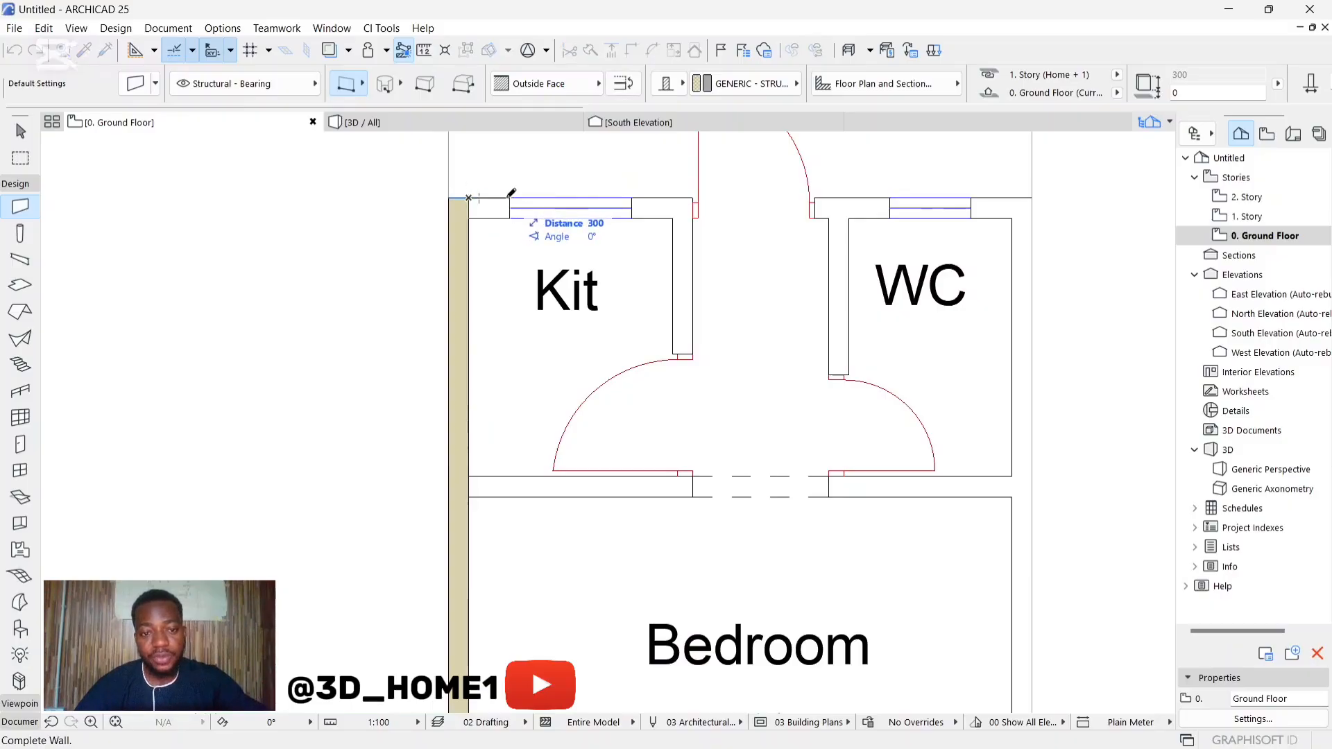
{"action": "left_click", "coordinate": [509, 199]}
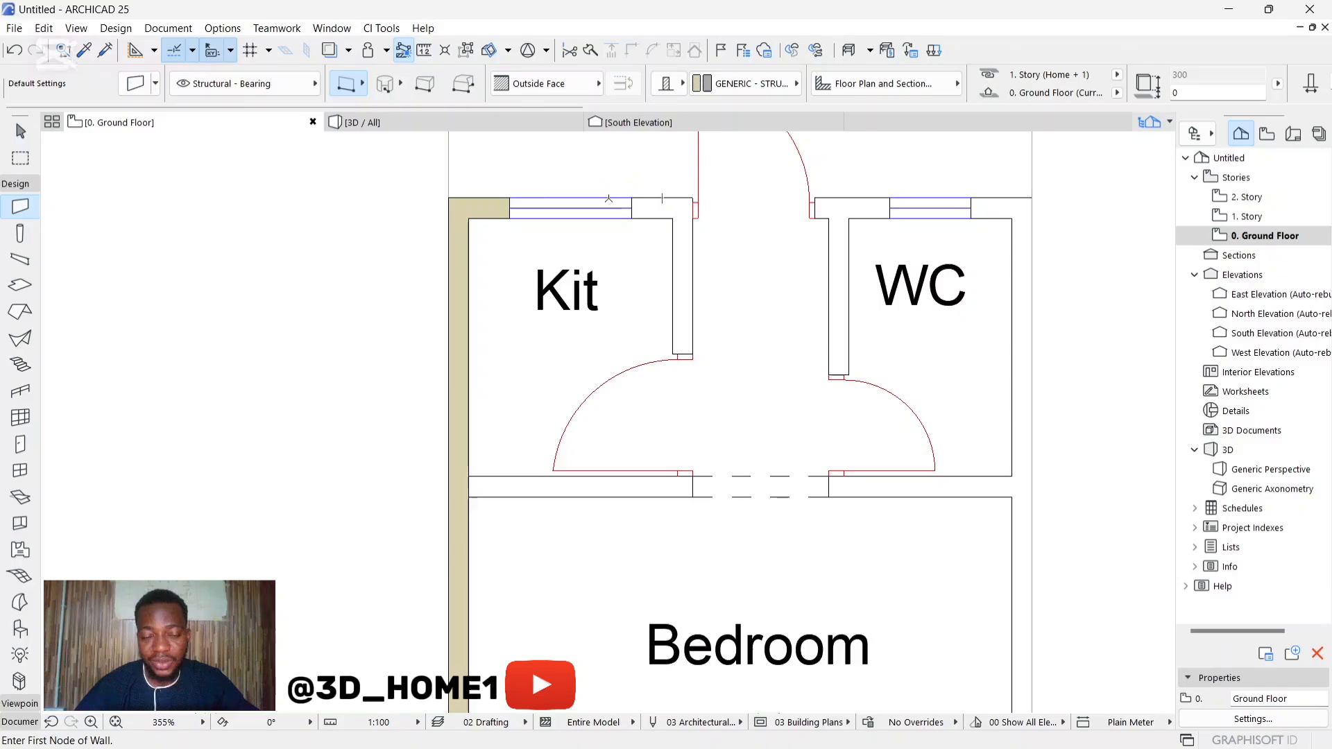
{"action": "key", "text": "ctrl+z"}
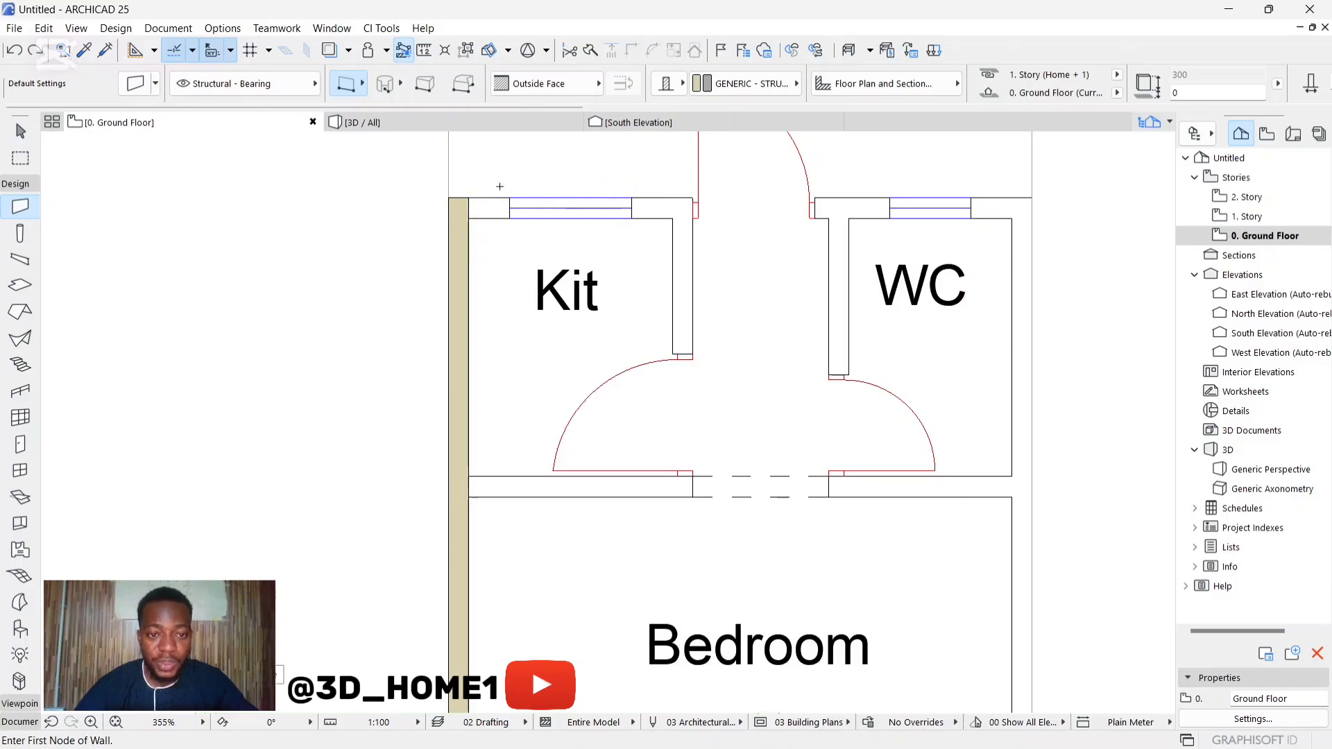
Step: Draw the kitchen's north exterior wall from the west wall, across the window, to the near jamb of the back door
{"action": "left_click", "coordinate": [469, 198]}
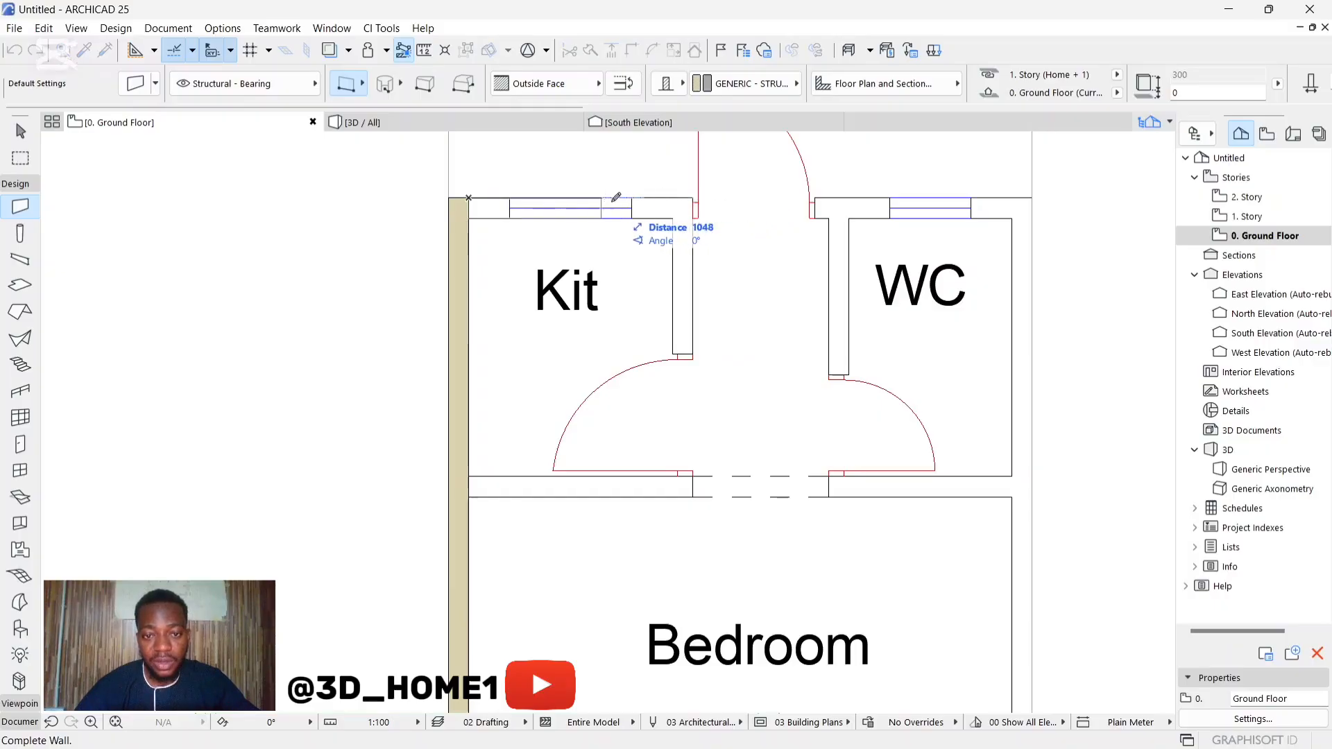
{"action": "scroll", "coordinate": [693, 198], "scroll_direction": "up", "scroll_amount": 2}
{"action": "left_click", "coordinate": [693, 198]}
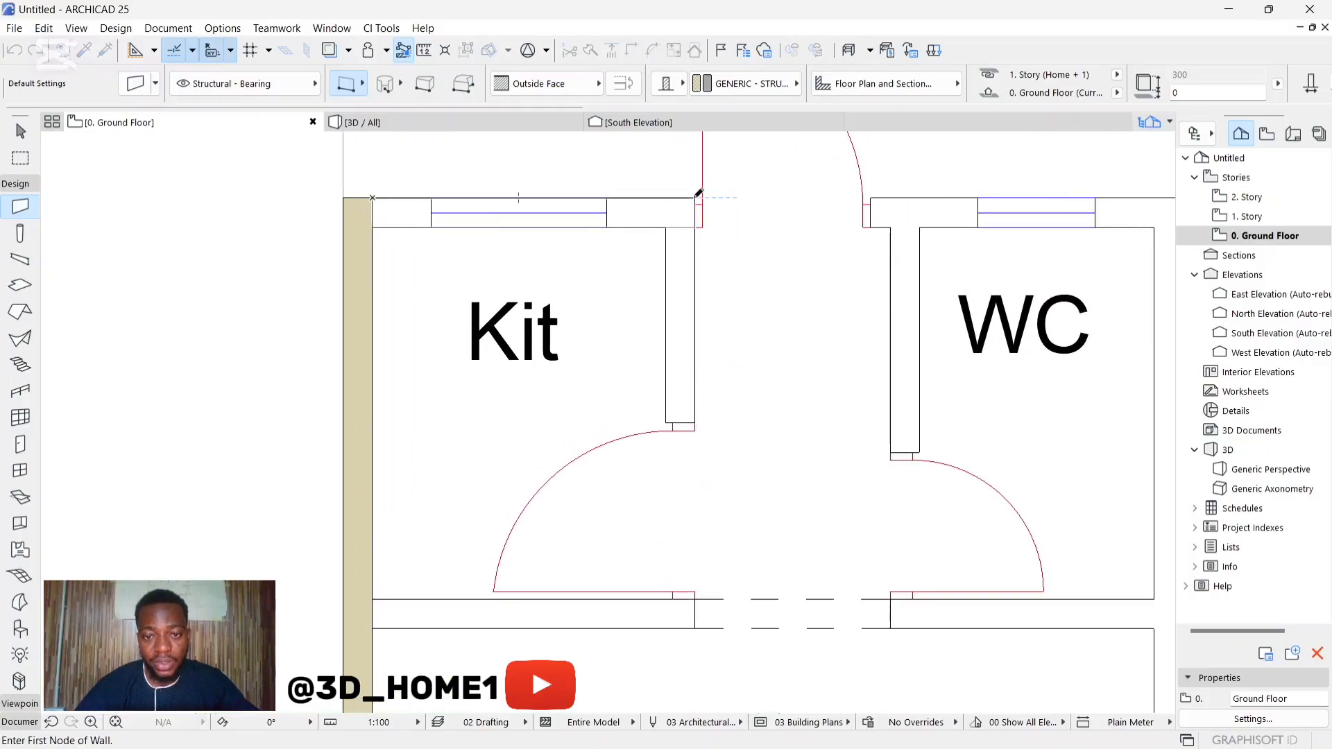
{"action": "scroll", "coordinate": [517, 240], "scroll_direction": "down", "scroll_amount": 2}
{"action": "scroll", "coordinate": [509, 242], "scroll_direction": "down", "scroll_amount": 1}
{"action": "scroll", "coordinate": [583, 236], "scroll_direction": "up", "scroll_amount": 3}
{"action": "key", "text": "Escape"}
{"action": "scroll", "coordinate": [595, 274], "scroll_direction": "down", "scroll_amount": 3}
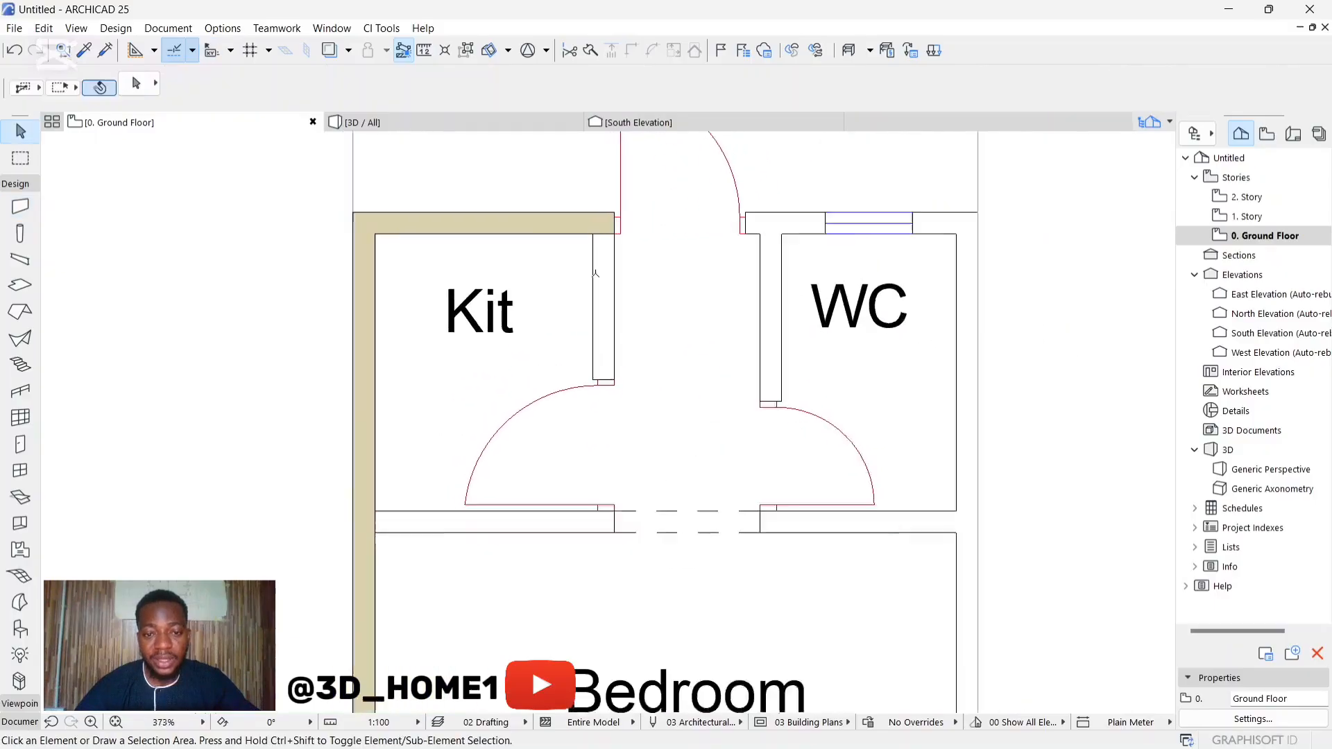
Step: Place a copy of the imported floor plan drawing west of the original, level with it, and deselect it
{"action": "scroll", "coordinate": [692, 259], "scroll_direction": "down", "scroll_amount": 3}
{"action": "left_click", "coordinate": [699, 351]}
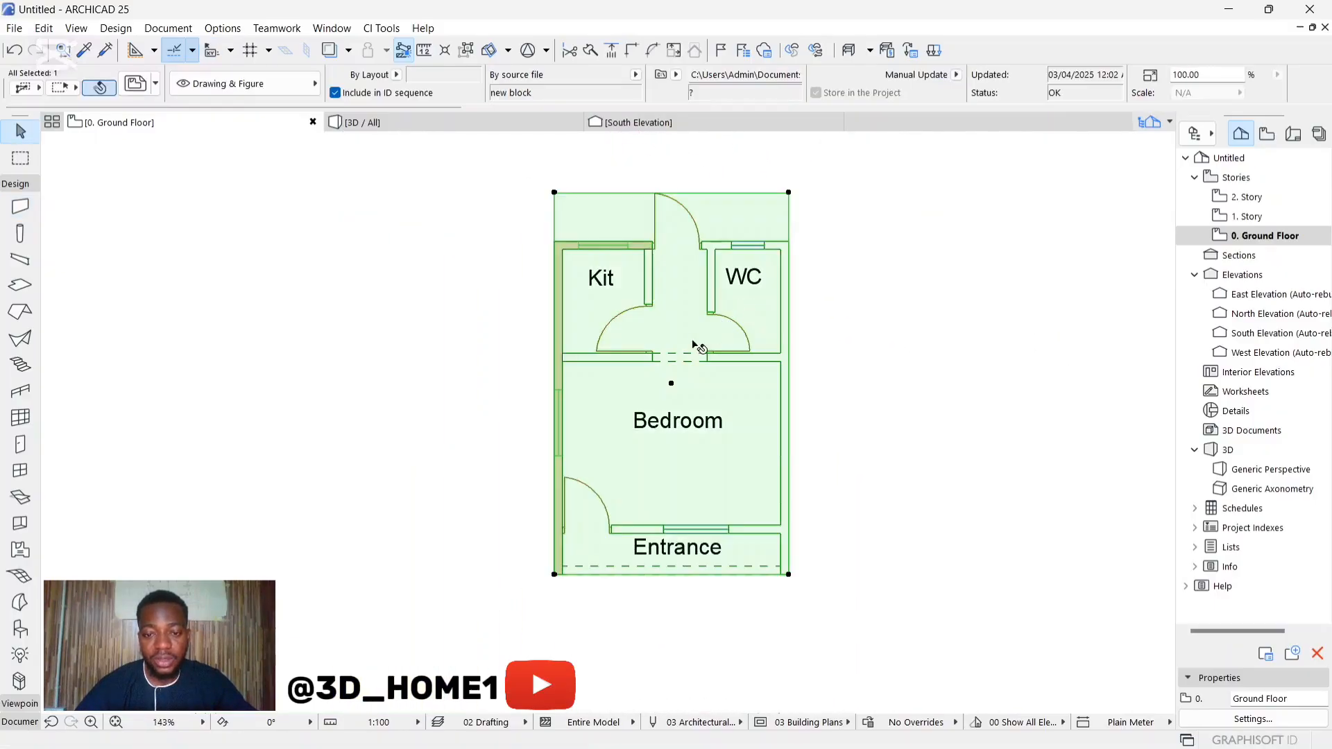
{"action": "left_click", "coordinate": [670, 382]}
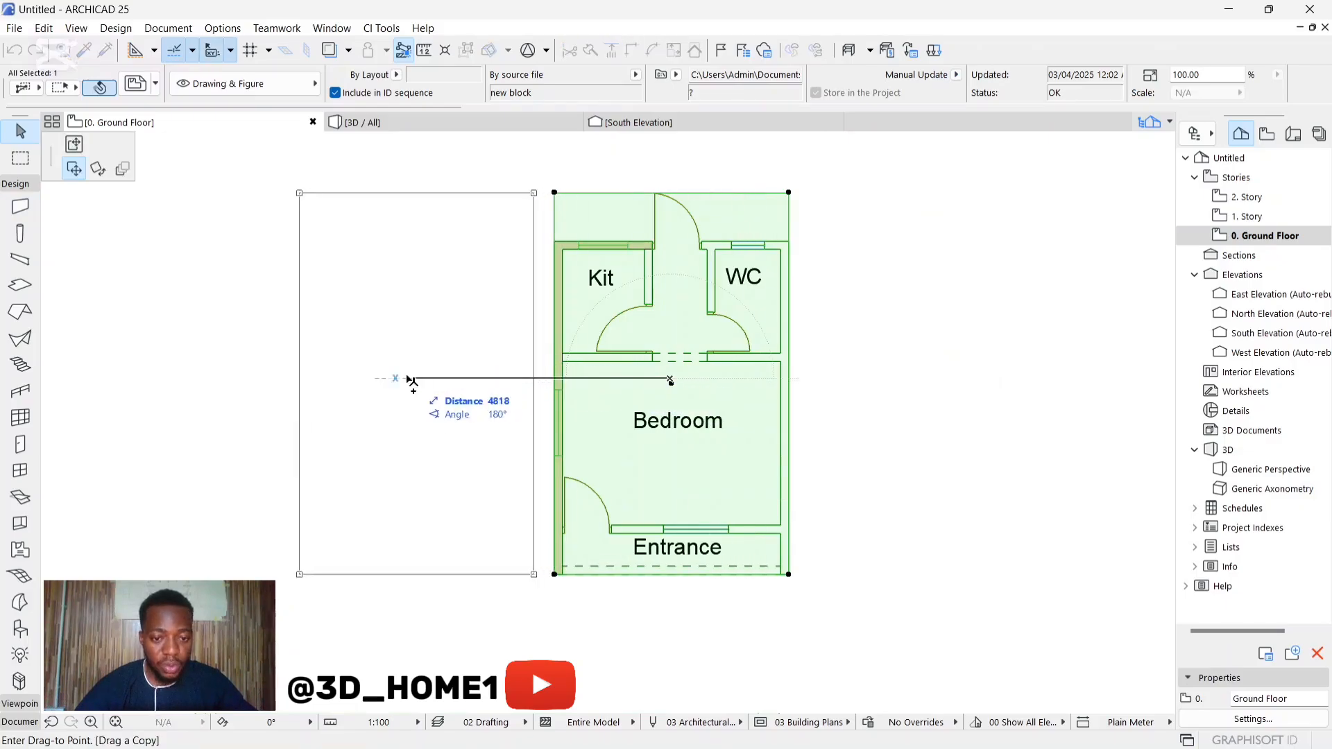
{"action": "left_click", "coordinate": [261, 387]}
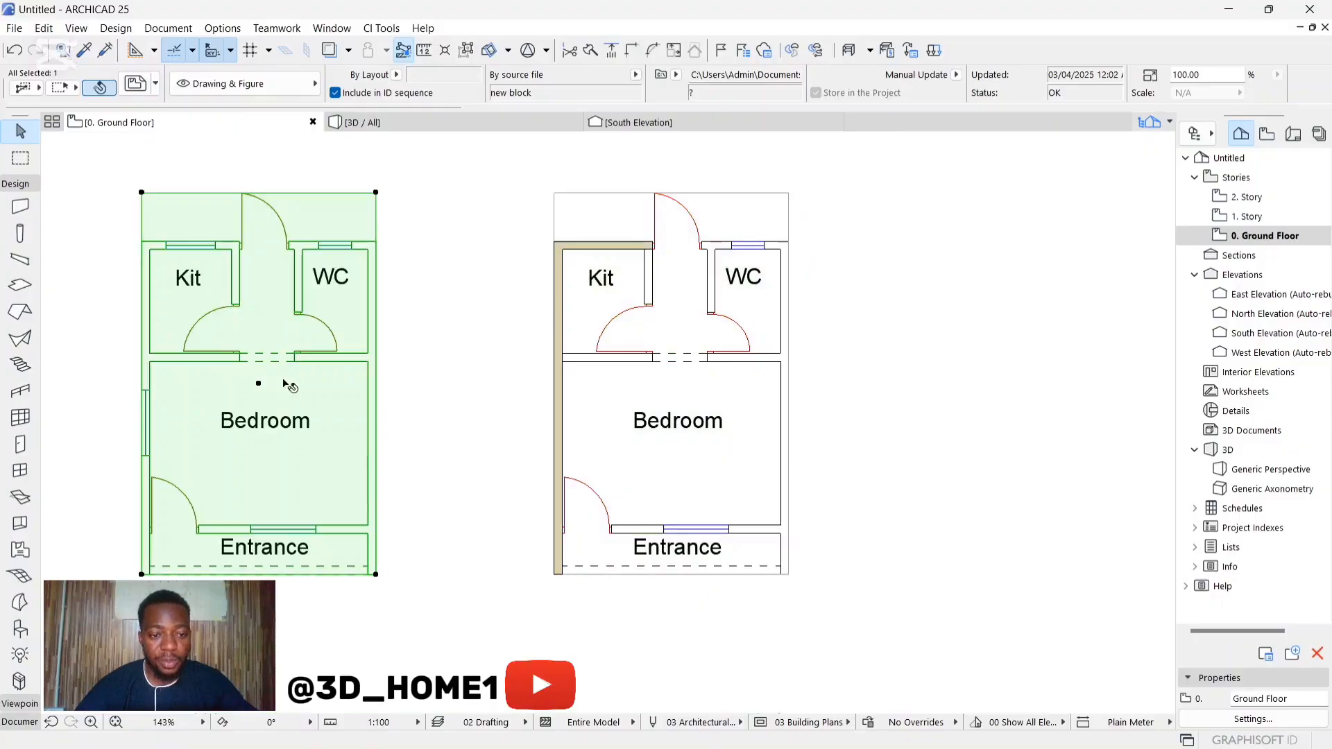
{"action": "key", "text": "Escape"}
{"action": "scroll", "coordinate": [403, 410], "scroll_direction": "down", "scroll_amount": 3}
{"action": "scroll", "coordinate": [539, 336], "scroll_direction": "up", "scroll_amount": 3}
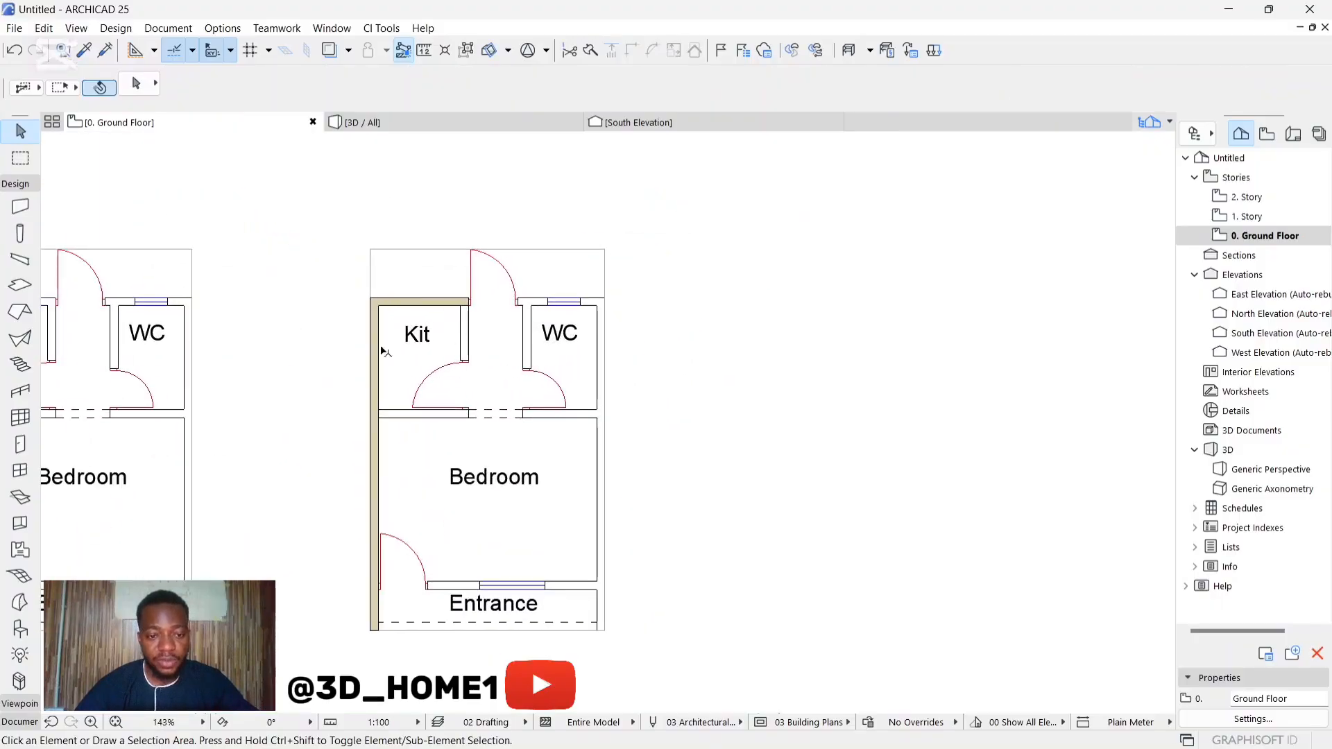
Step: Start the kitchen's east partition wall at the kitchen's inner northeast corner, heading south along the traced line
{"action": "left_click", "coordinate": [30, 206]}
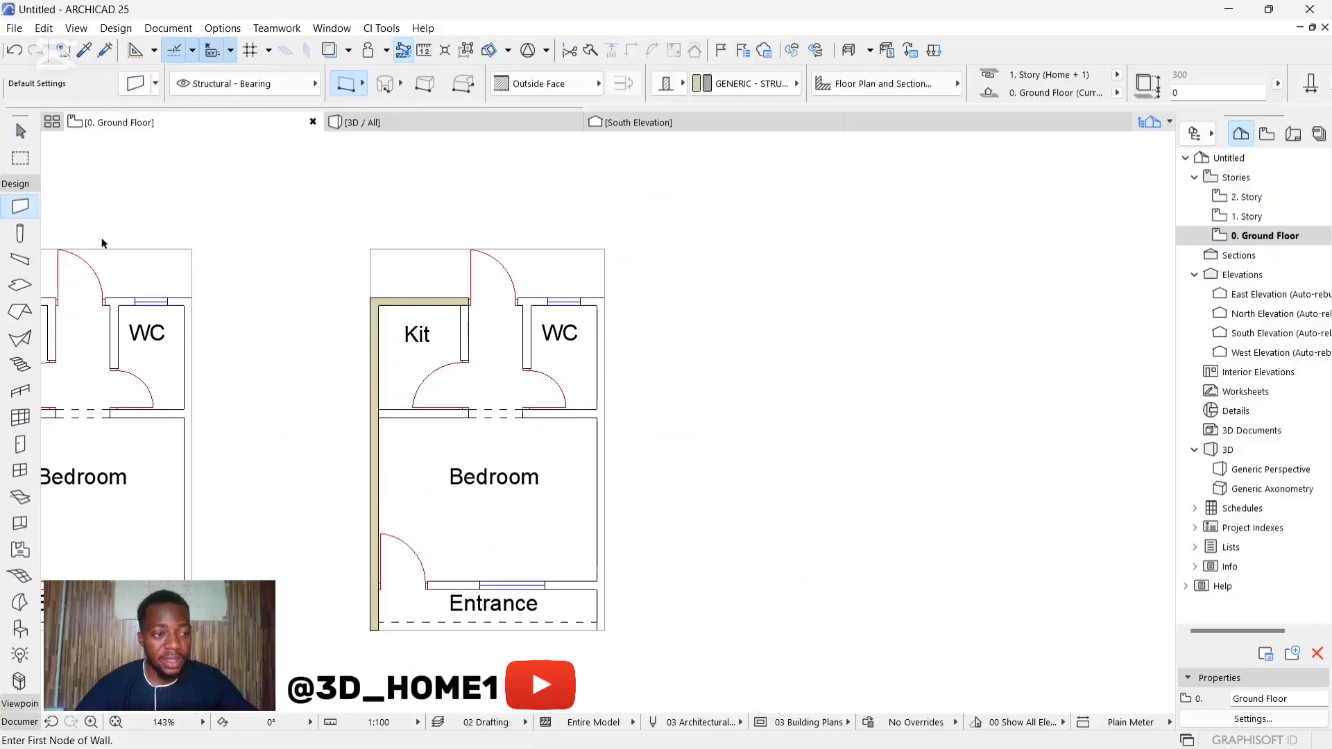
{"action": "scroll", "coordinate": [461, 302], "scroll_direction": "up", "scroll_amount": 5}
{"action": "left_click", "coordinate": [460, 307]}
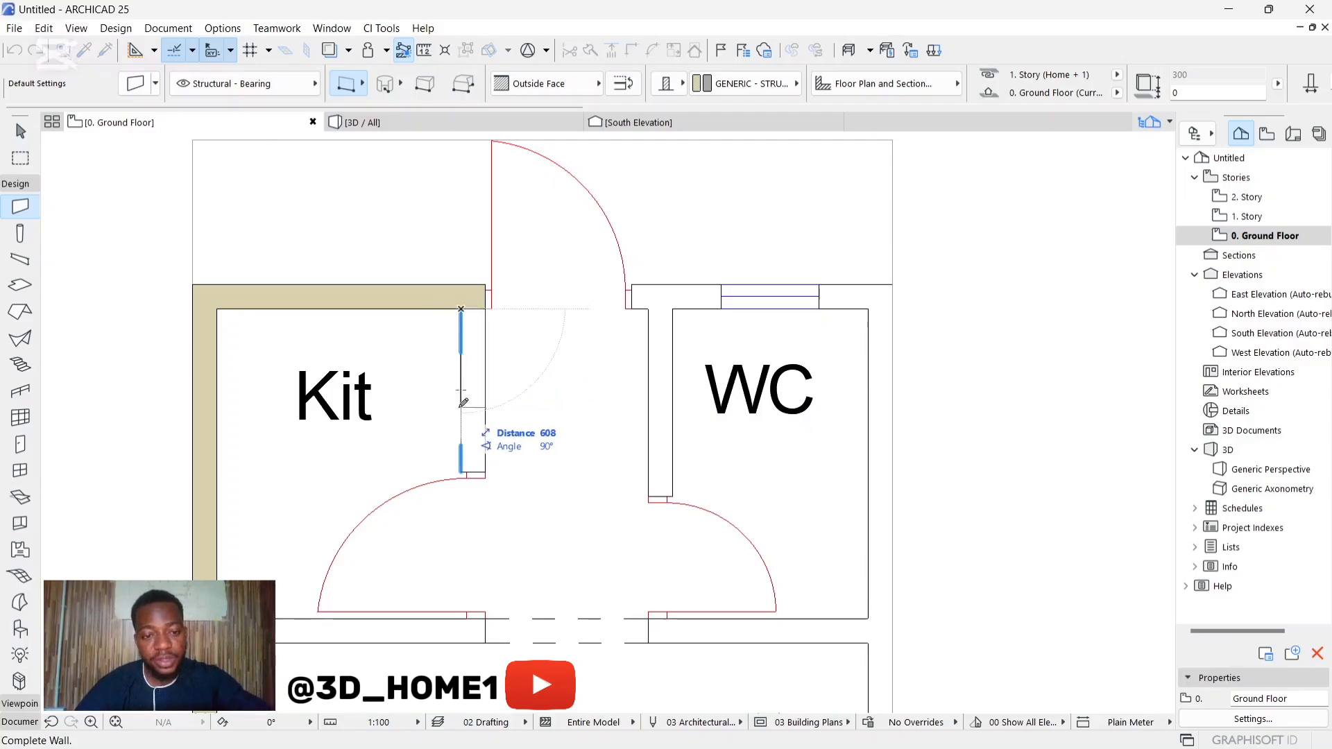
{"action": "left_click", "coordinate": [463, 404]}
{"action": "scroll", "coordinate": [489, 432], "scroll_direction": "down", "scroll_amount": 3}
{"action": "scroll", "coordinate": [503, 499], "scroll_direction": "up", "scroll_amount": 1}
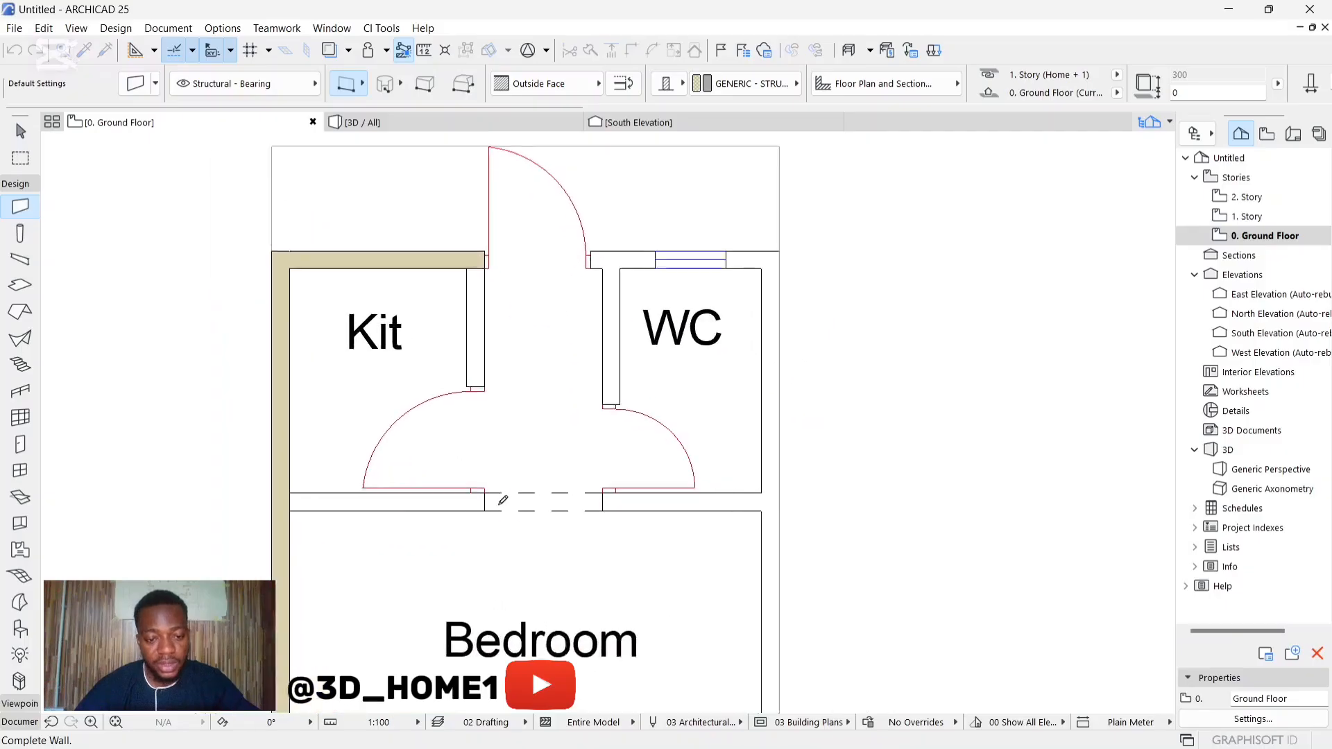
{"action": "scroll", "coordinate": [503, 500], "scroll_direction": "up", "scroll_amount": 1}
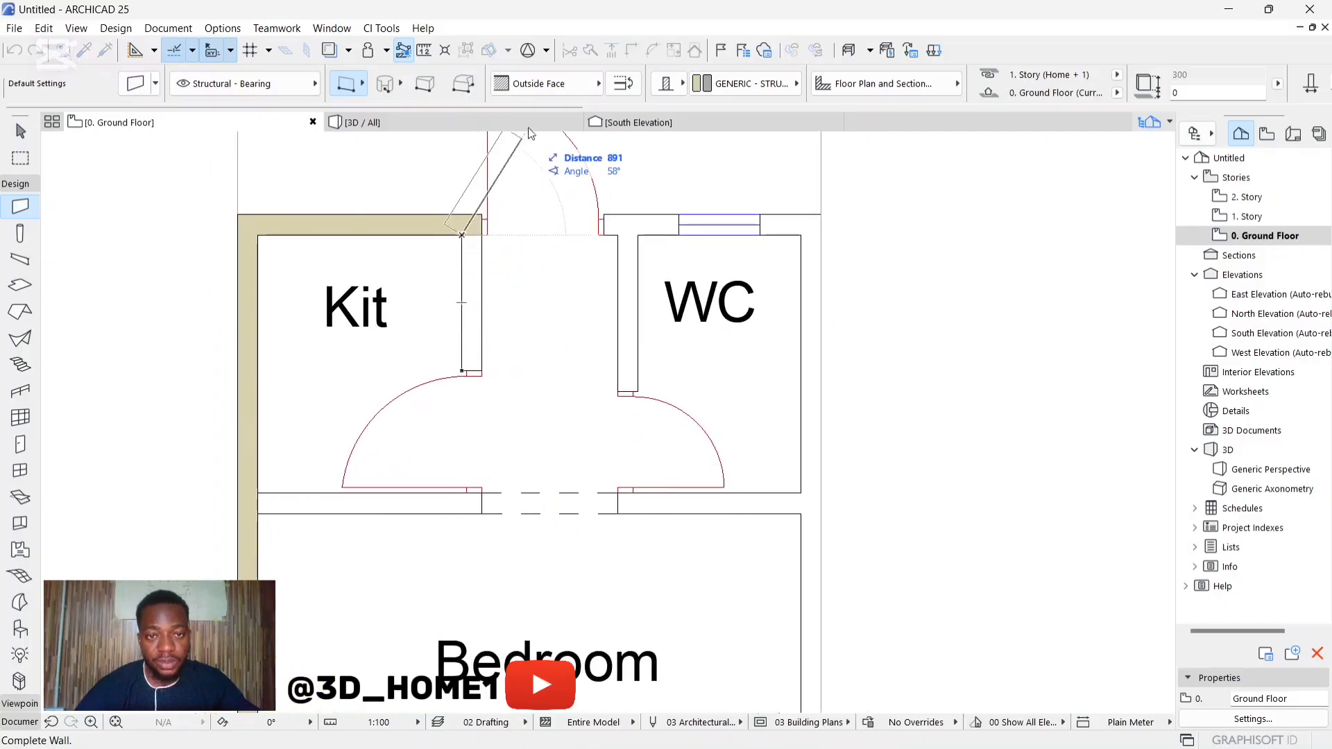
Step: Try the Inside Face reference line for the wall in progress and return it to Outside Face
{"action": "left_click", "coordinate": [548, 85]}
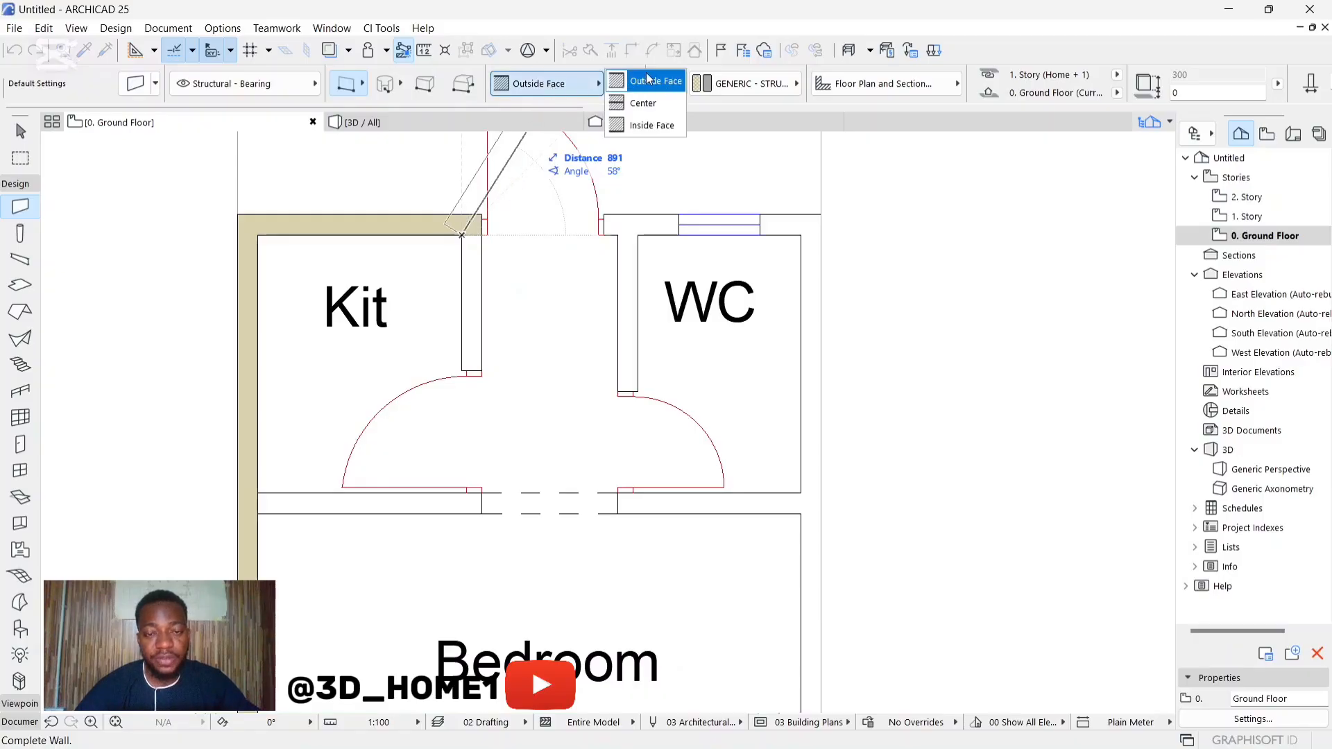
{"action": "left_click", "coordinate": [668, 84]}
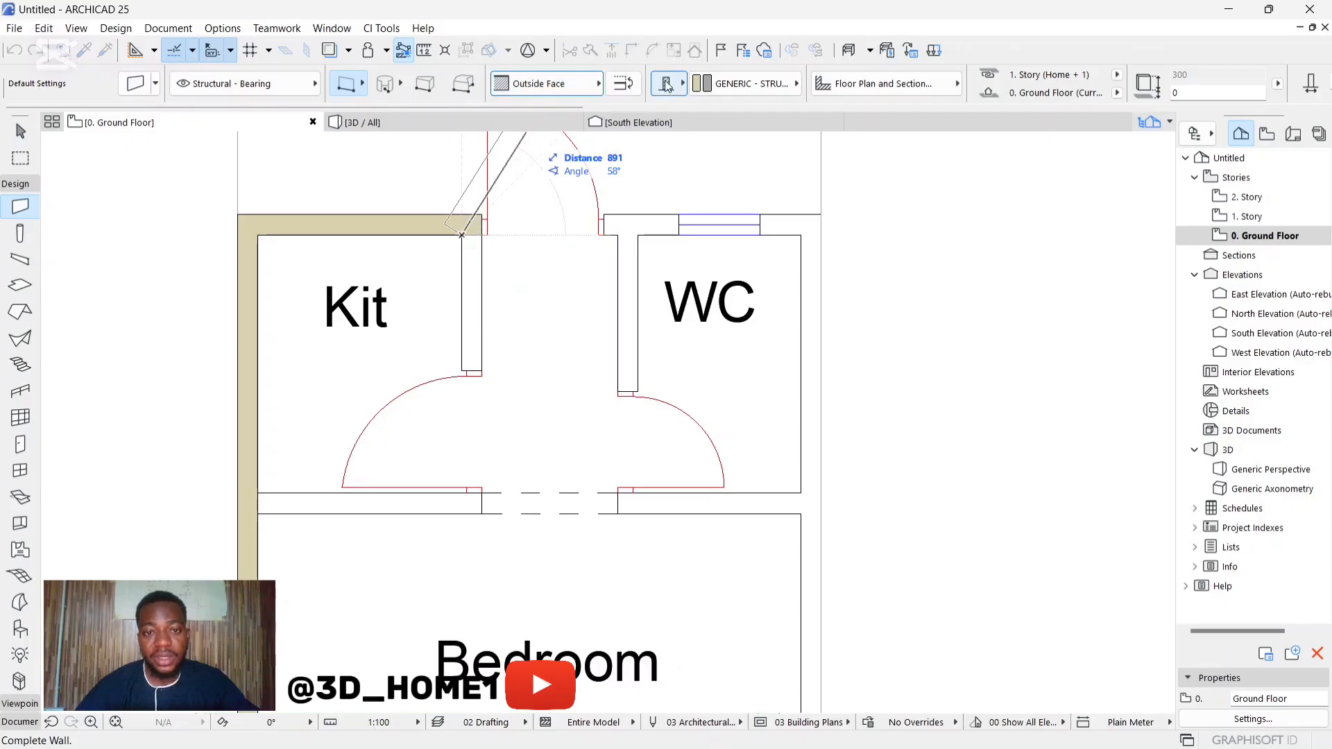
{"action": "left_click", "coordinate": [555, 84]}
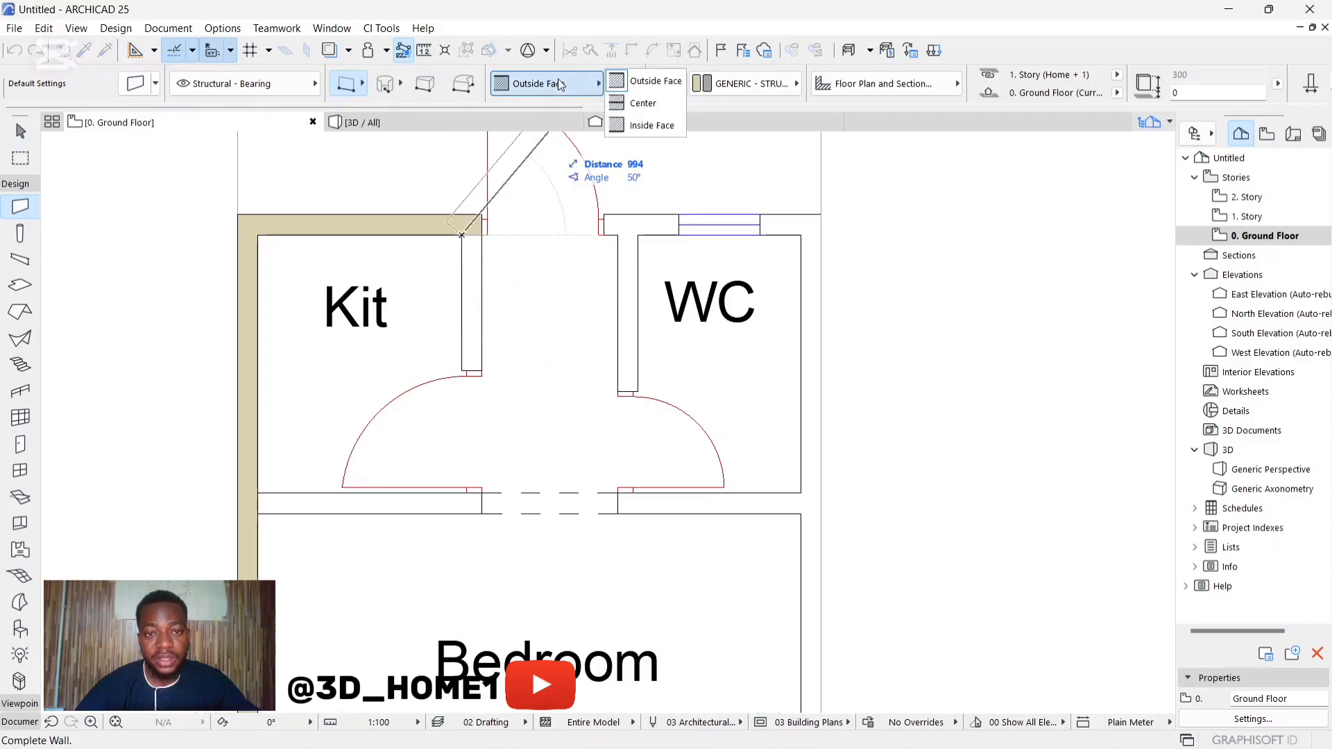
{"action": "left_click", "coordinate": [648, 127]}
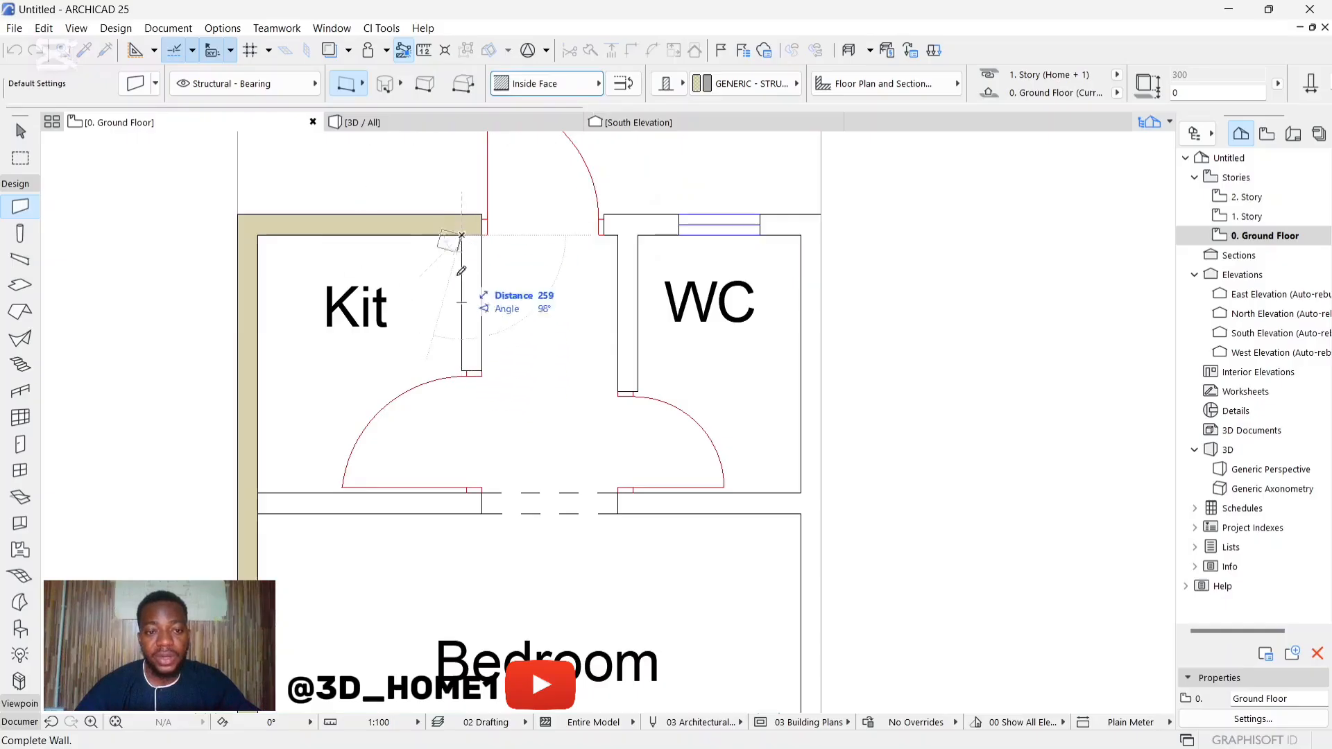
{"action": "left_click", "coordinate": [579, 87]}
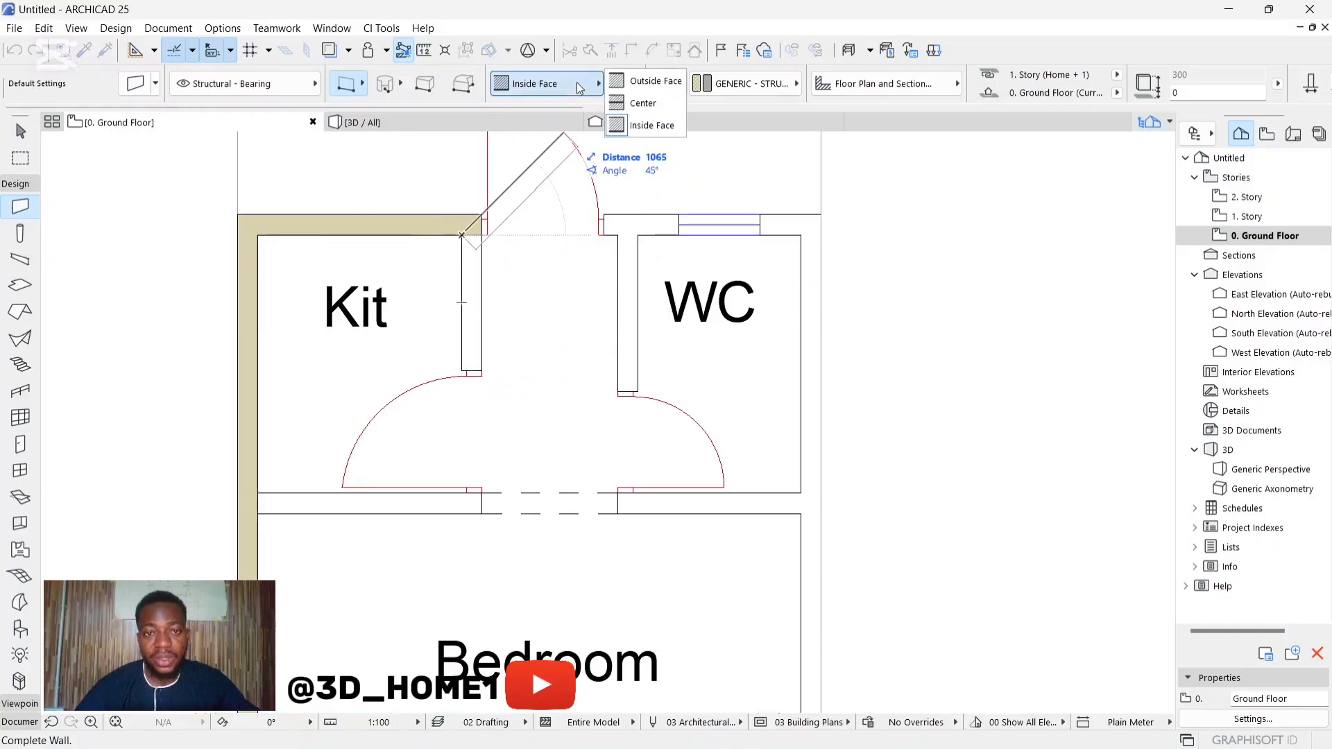
{"action": "left_click", "coordinate": [652, 81]}
Step: Finish the kitchen's east partition wall at the near jamb of the kitchen door
{"action": "scroll", "coordinate": [462, 362], "scroll_direction": "up", "scroll_amount": 2}
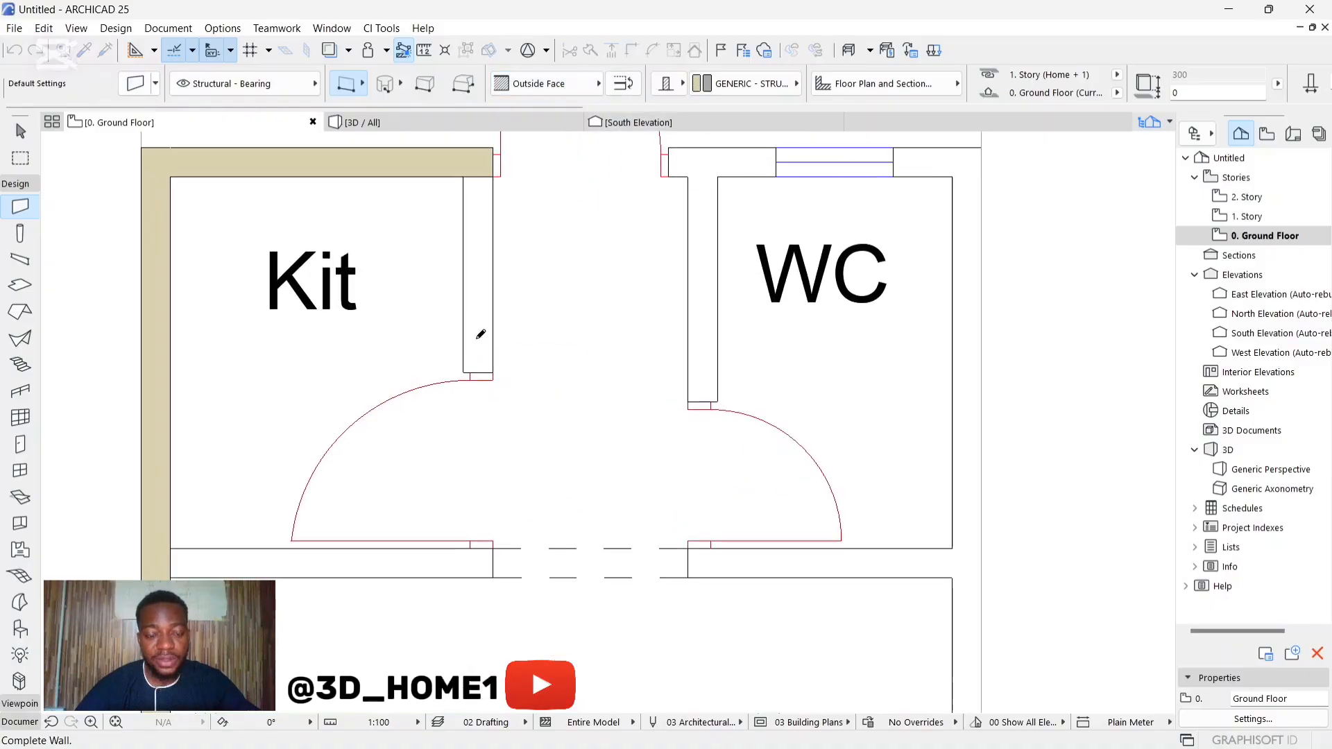
{"action": "left_click", "coordinate": [462, 371]}
{"action": "scroll", "coordinate": [468, 358], "scroll_direction": "down", "scroll_amount": 1}
{"action": "middle_click_drag", "start_coordinate": [468, 357], "coordinate": [458, 311]}
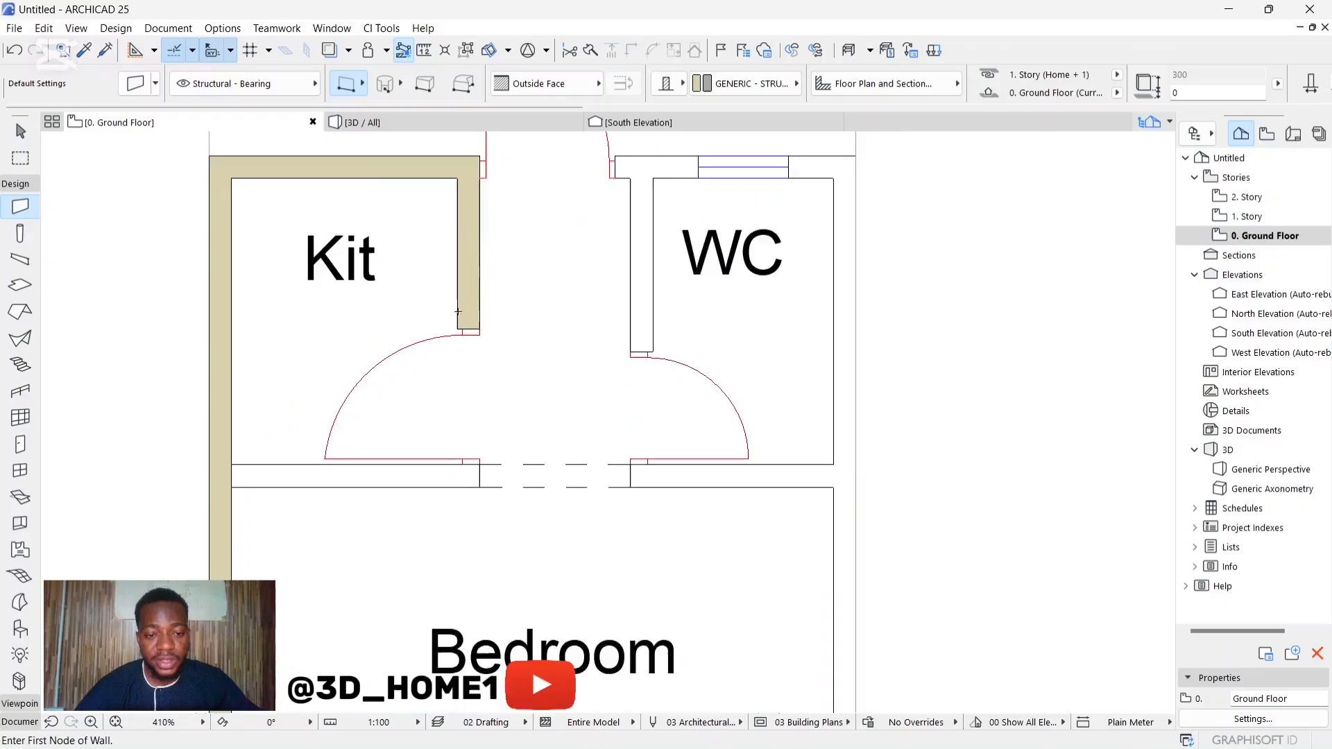
Step: Stretch the kitchen's east partition wall south across the door opening to the bedroom side of the dividing wall
{"action": "scroll", "coordinate": [456, 309], "scroll_direction": "up", "scroll_amount": 1}
{"action": "key", "text": "Escape"}
{"action": "left_click", "coordinate": [458, 323]}
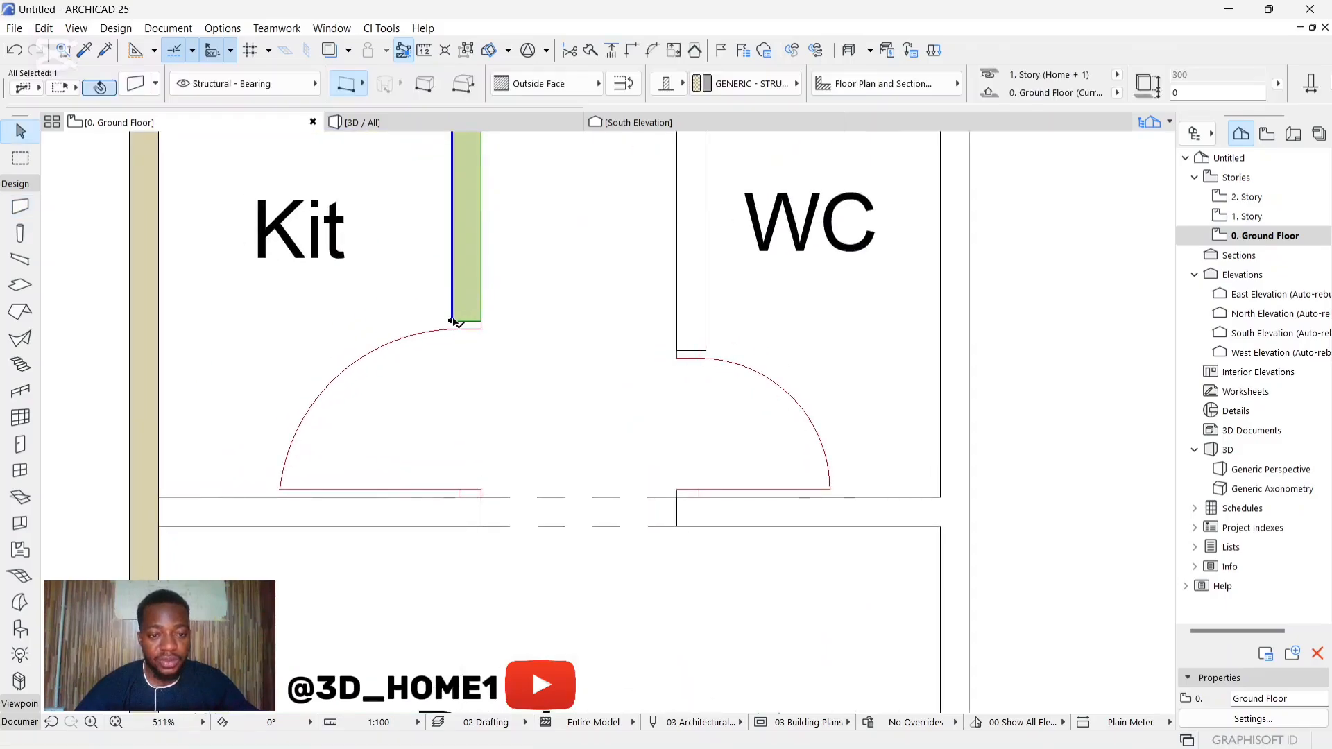
{"action": "left_click", "coordinate": [452, 321]}
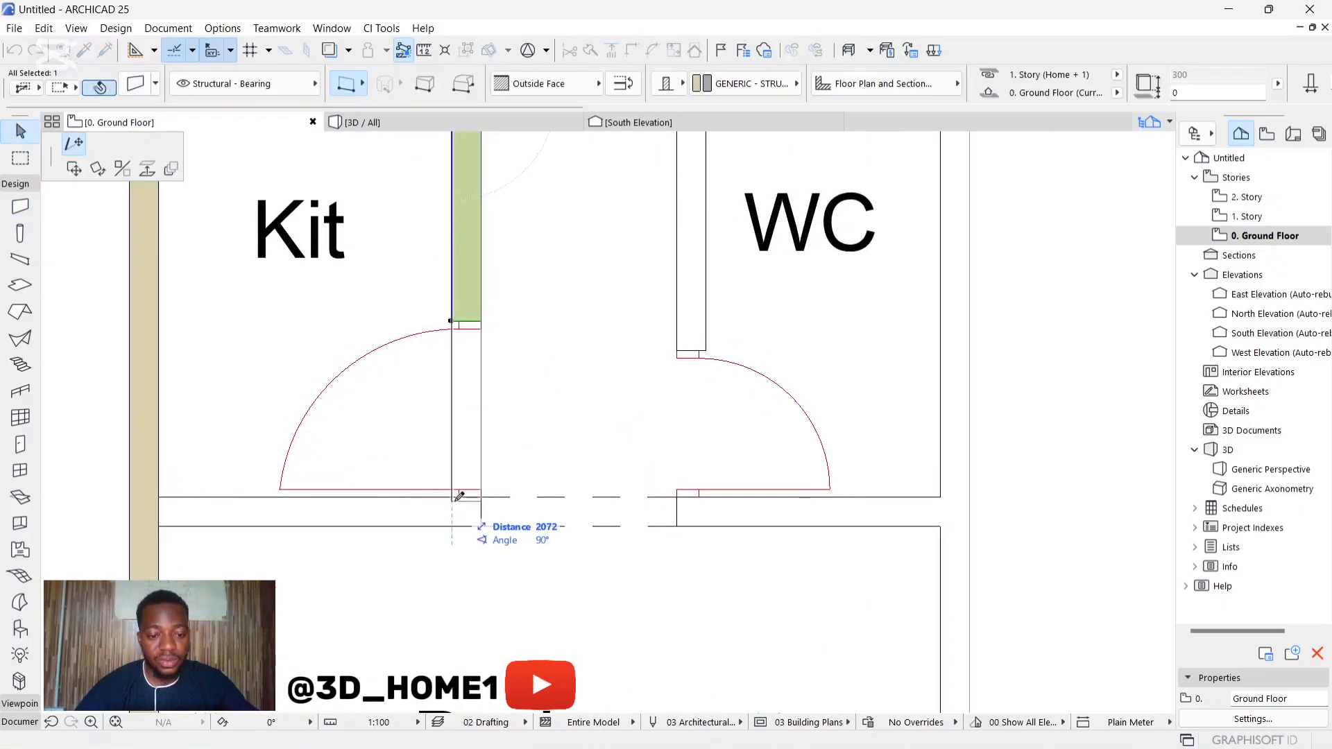
{"action": "left_click", "coordinate": [455, 525]}
{"action": "scroll", "coordinate": [461, 444], "scroll_direction": "down", "scroll_amount": 3}
{"action": "key", "text": "Escape"}
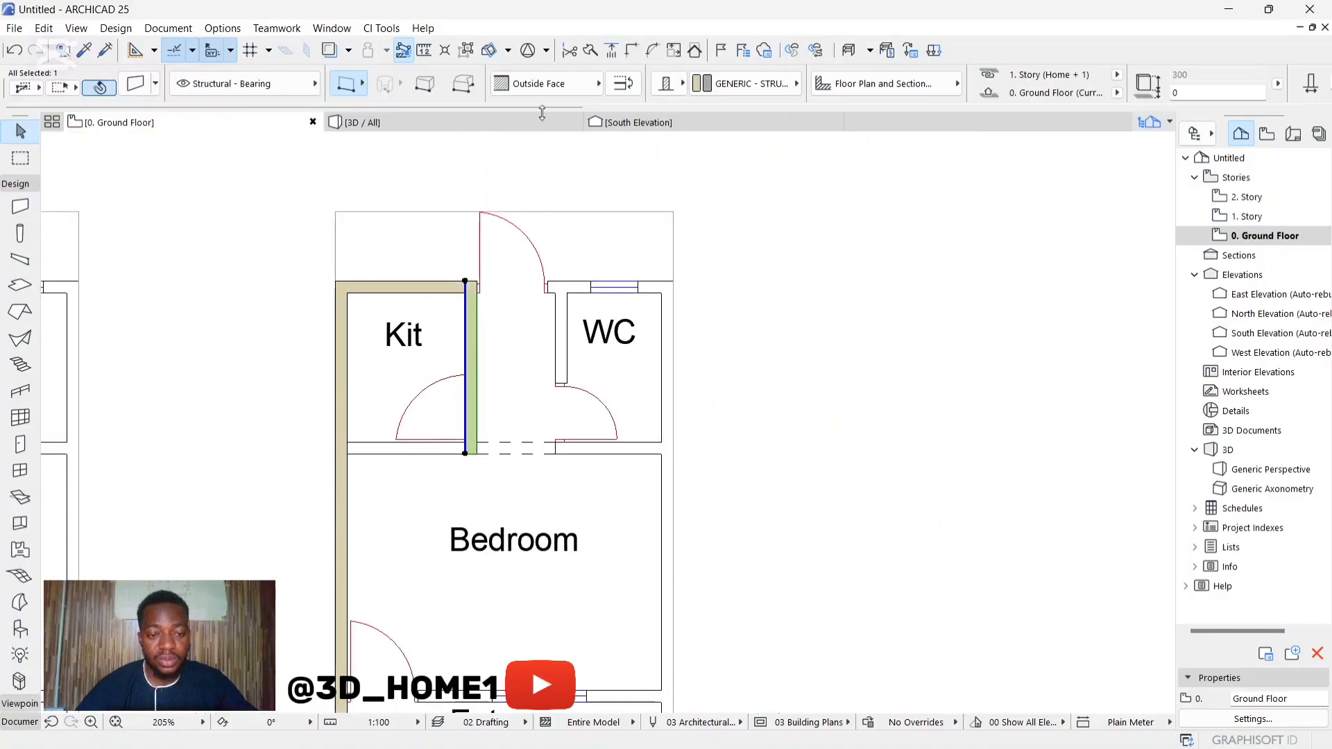
Step: Draw the wall between kitchen and bedroom from the west exterior wall to the outer face of the kitchen's east partition
{"action": "left_click", "coordinate": [20, 206]}
{"action": "scroll", "coordinate": [431, 471], "scroll_direction": "up", "scroll_amount": 3}
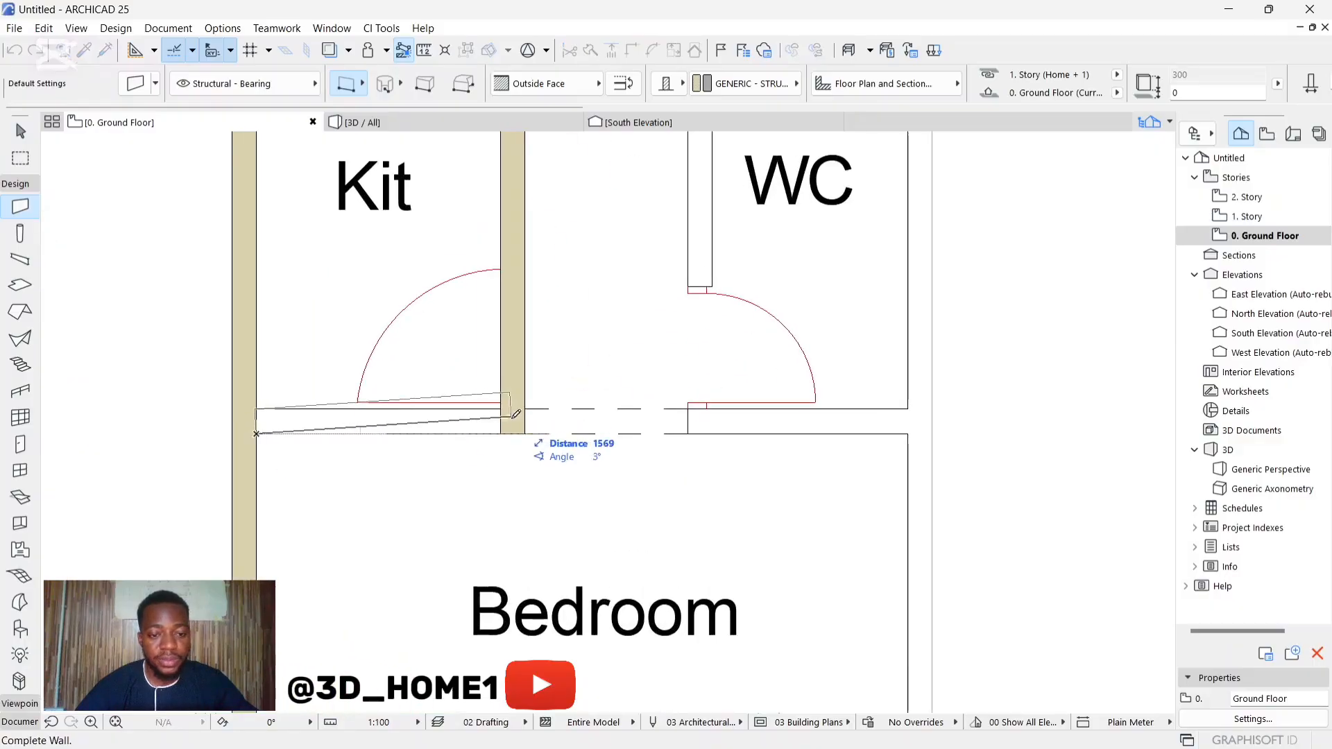
{"action": "left_click", "coordinate": [524, 433]}
{"action": "scroll", "coordinate": [573, 427], "scroll_direction": "down", "scroll_amount": 2}
{"action": "scroll", "coordinate": [573, 427], "scroll_direction": "up", "scroll_amount": 2}
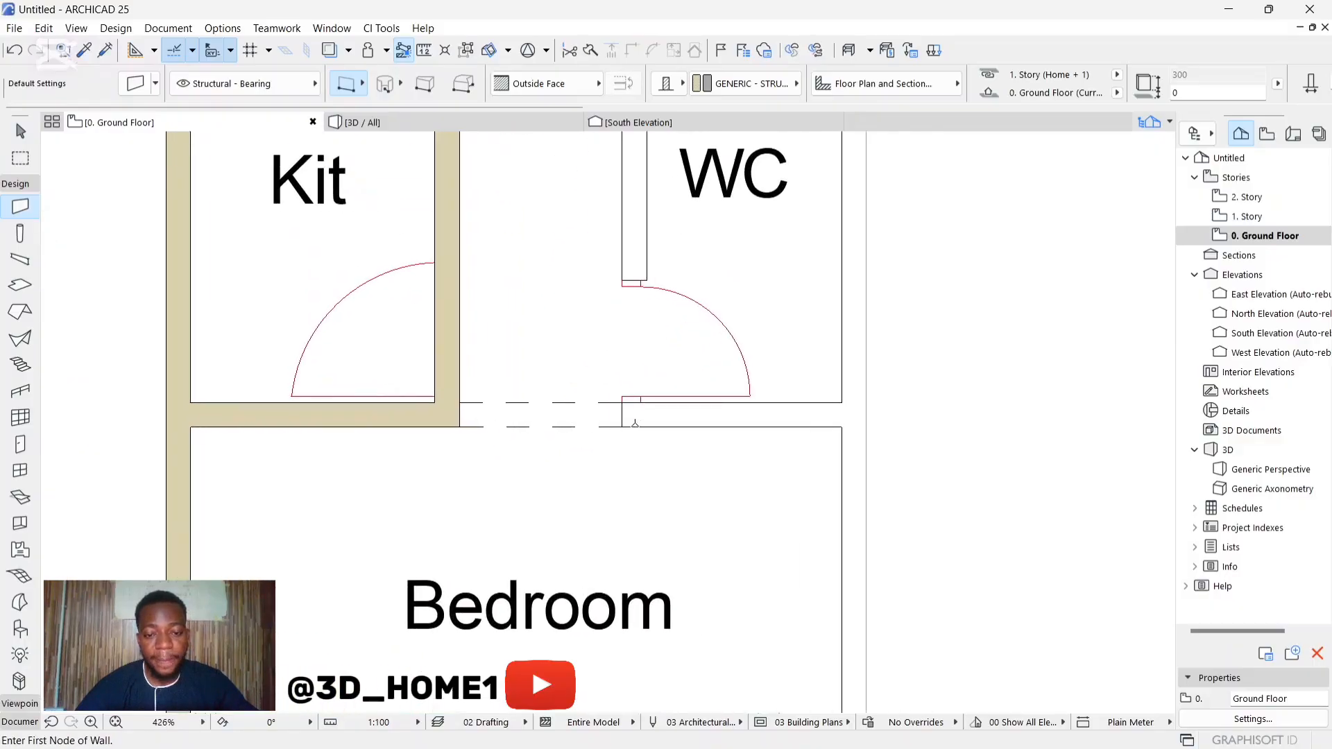
Step: Stretch the wall between kitchen and bedroom east, past the WC, to the building's outer east edge
{"action": "key", "text": "Escape"}
{"action": "left_click", "coordinate": [417, 420]}
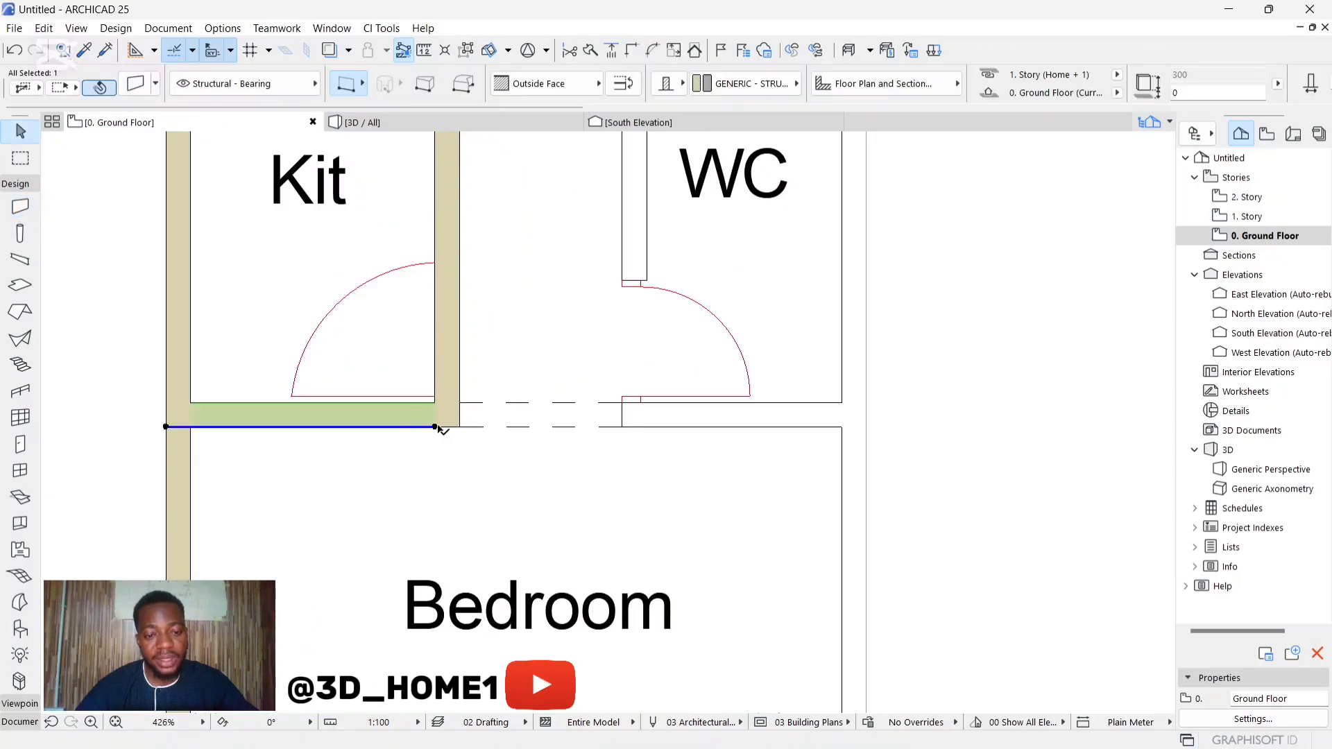
{"action": "left_click", "coordinate": [435, 427]}
{"action": "left_click", "coordinate": [866, 426]}
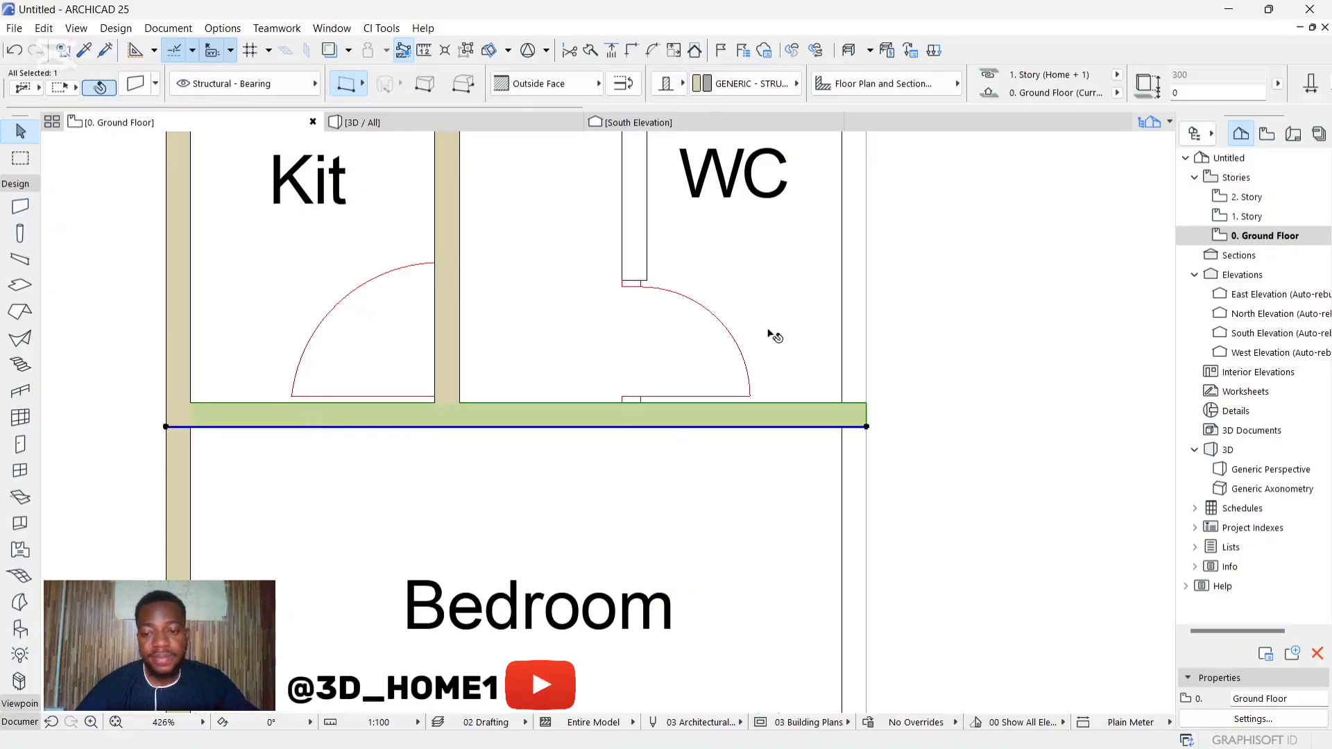
{"action": "left_click", "coordinate": [25, 214]}
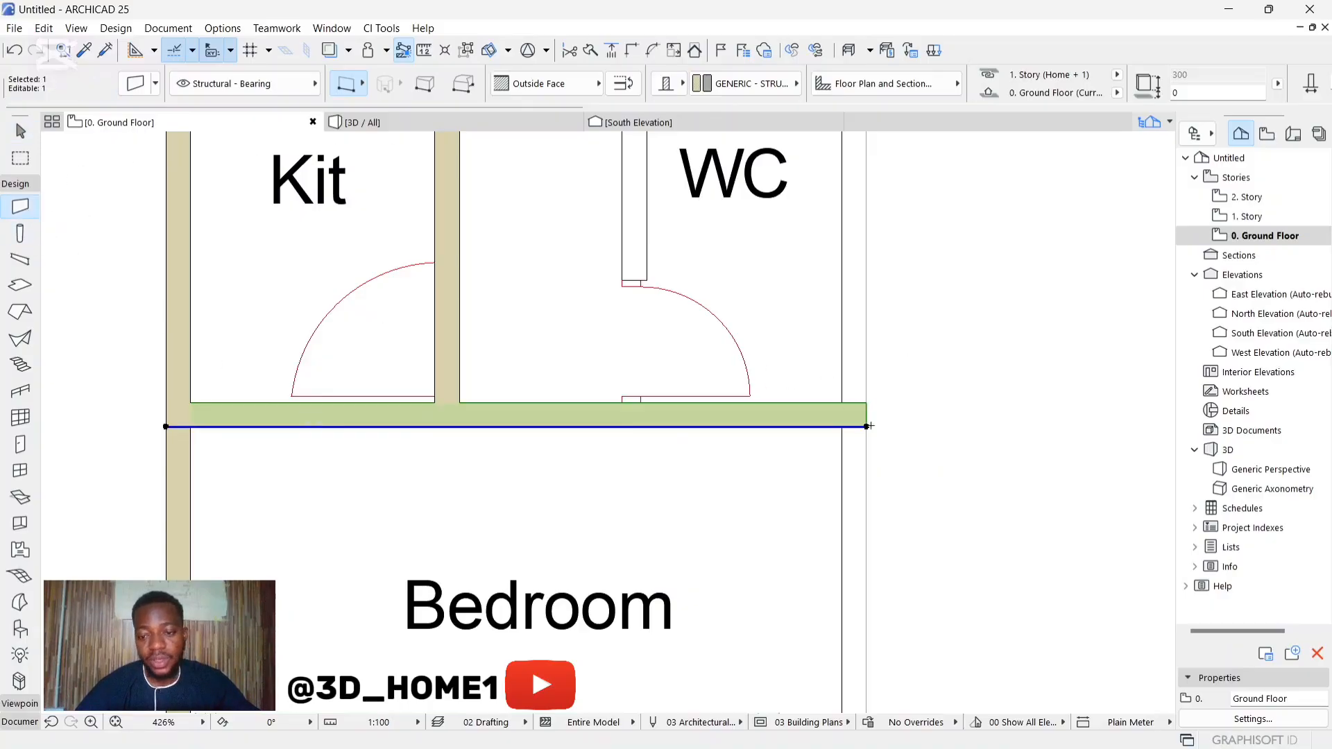
{"action": "key", "text": "Escape"}
{"action": "scroll", "coordinate": [765, 426], "scroll_direction": "down", "scroll_amount": 3}
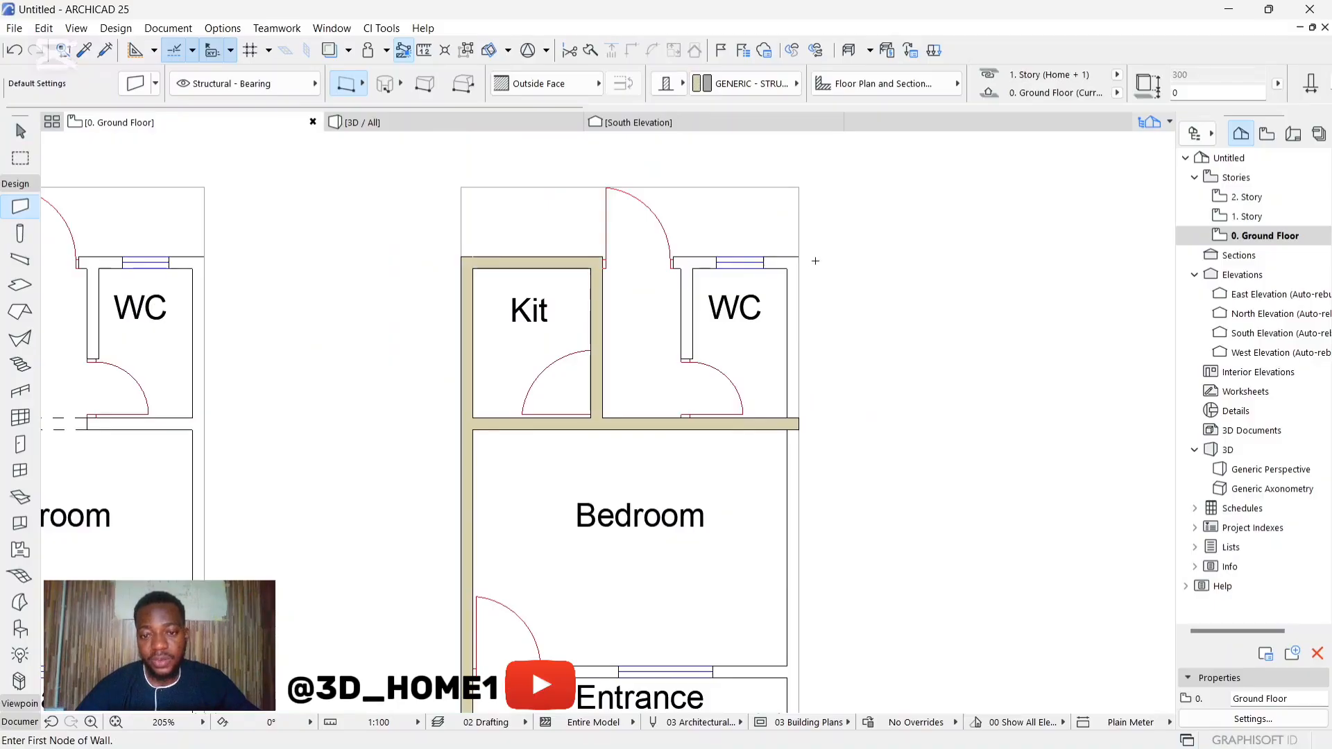
{"action": "left_click", "coordinate": [799, 257]}
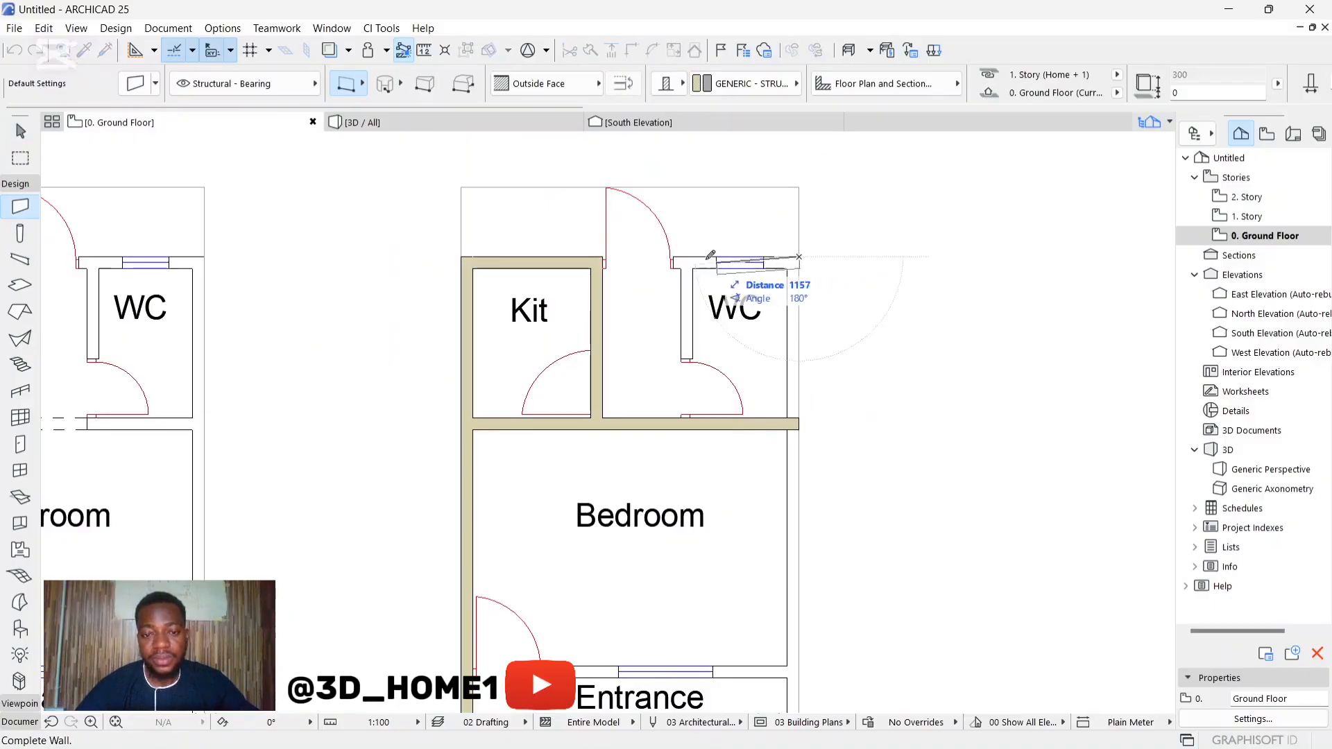
{"action": "key", "text": "Escape"}
{"action": "key", "text": "Escape"}
Step: Stretch the north exterior wall east across the back door and WC window to the building's outer northeast corner
{"action": "left_click", "coordinate": [594, 266]}
{"action": "left_click", "coordinate": [601, 258]}
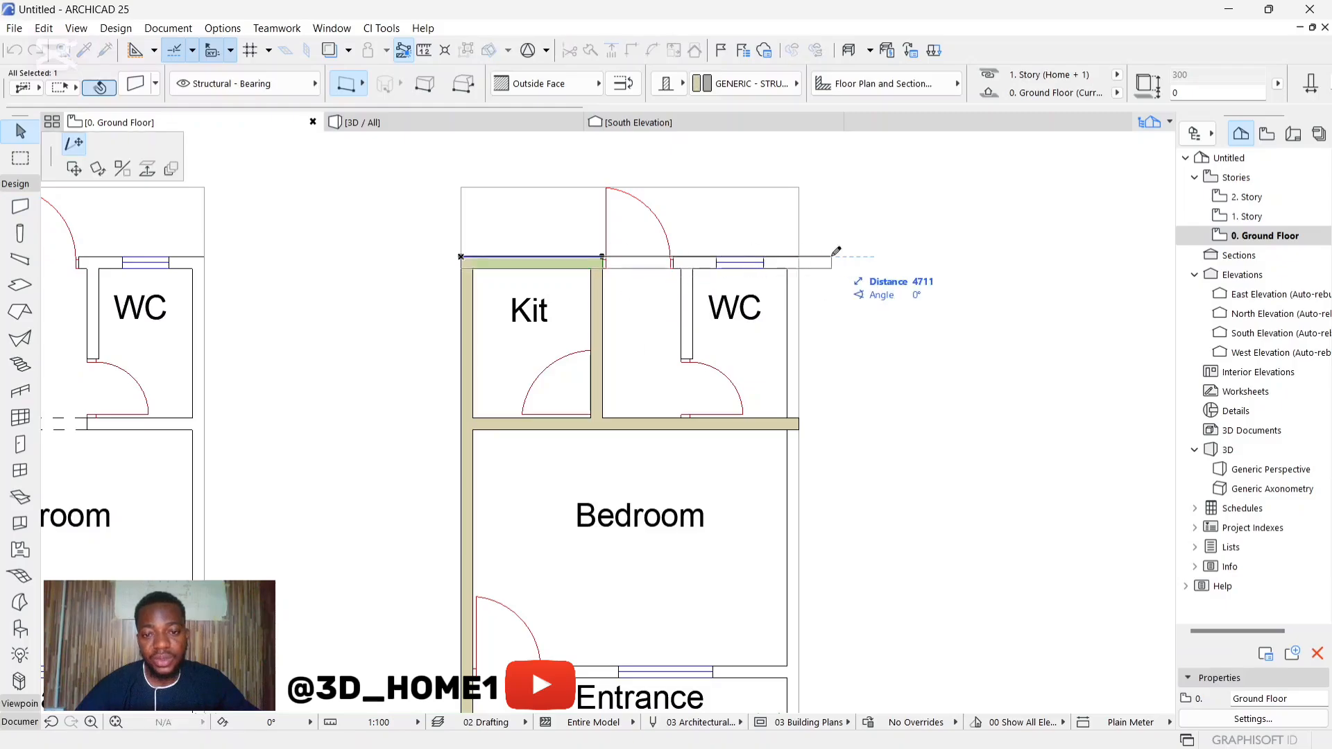
{"action": "left_click", "coordinate": [799, 256]}
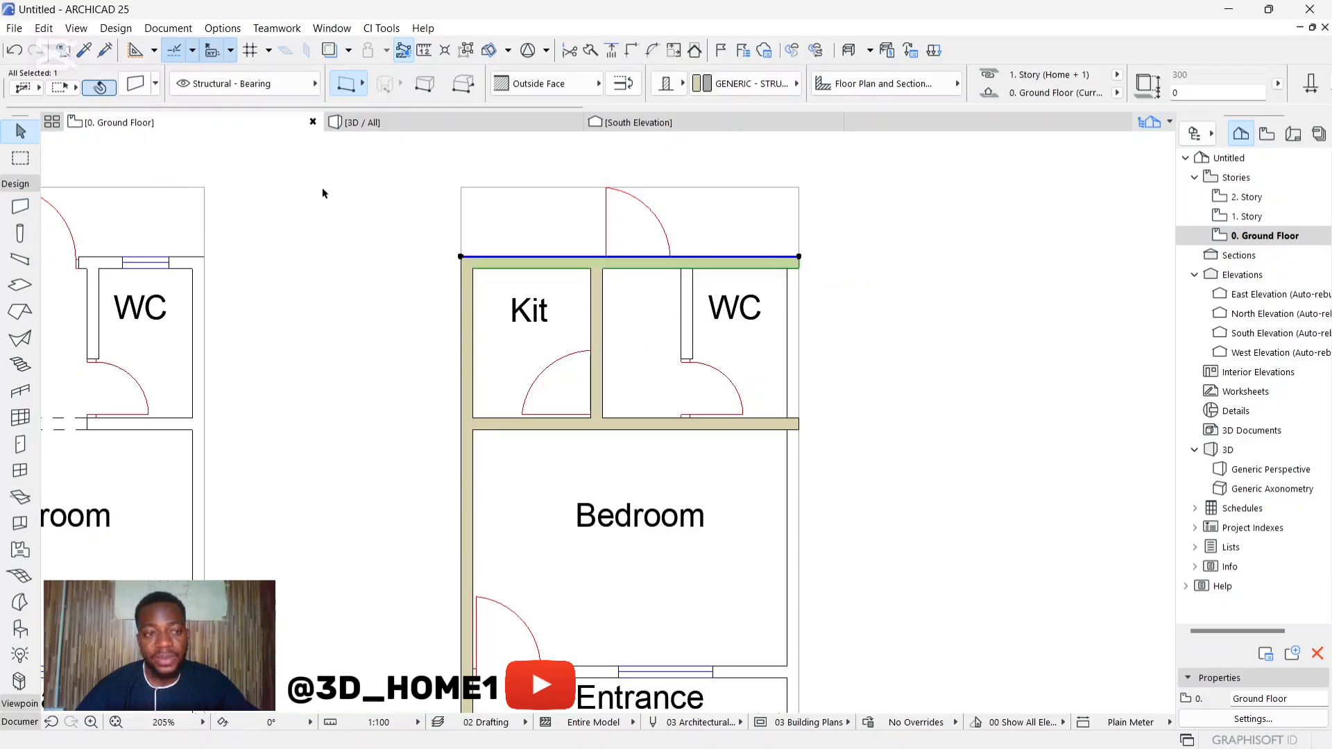
{"action": "key", "text": "Escape"}
Step: Draw the east exterior wall from the WC's inner northeast corner down to the front edge of the entrance
{"action": "left_click", "coordinate": [20, 206]}
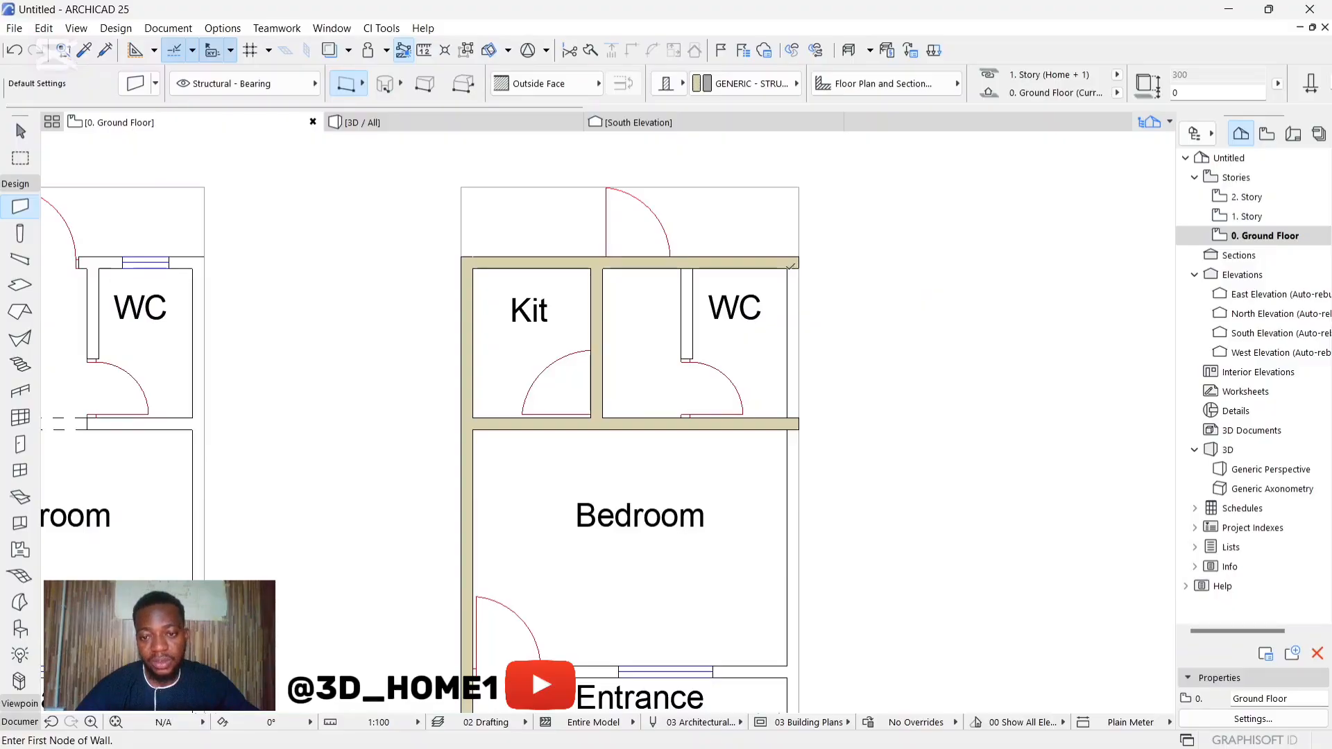
{"action": "left_click", "coordinate": [790, 267]}
{"action": "scroll", "coordinate": [791, 416], "scroll_direction": "down", "scroll_amount": 3}
{"action": "scroll", "coordinate": [797, 496], "scroll_direction": "up", "scroll_amount": 1}
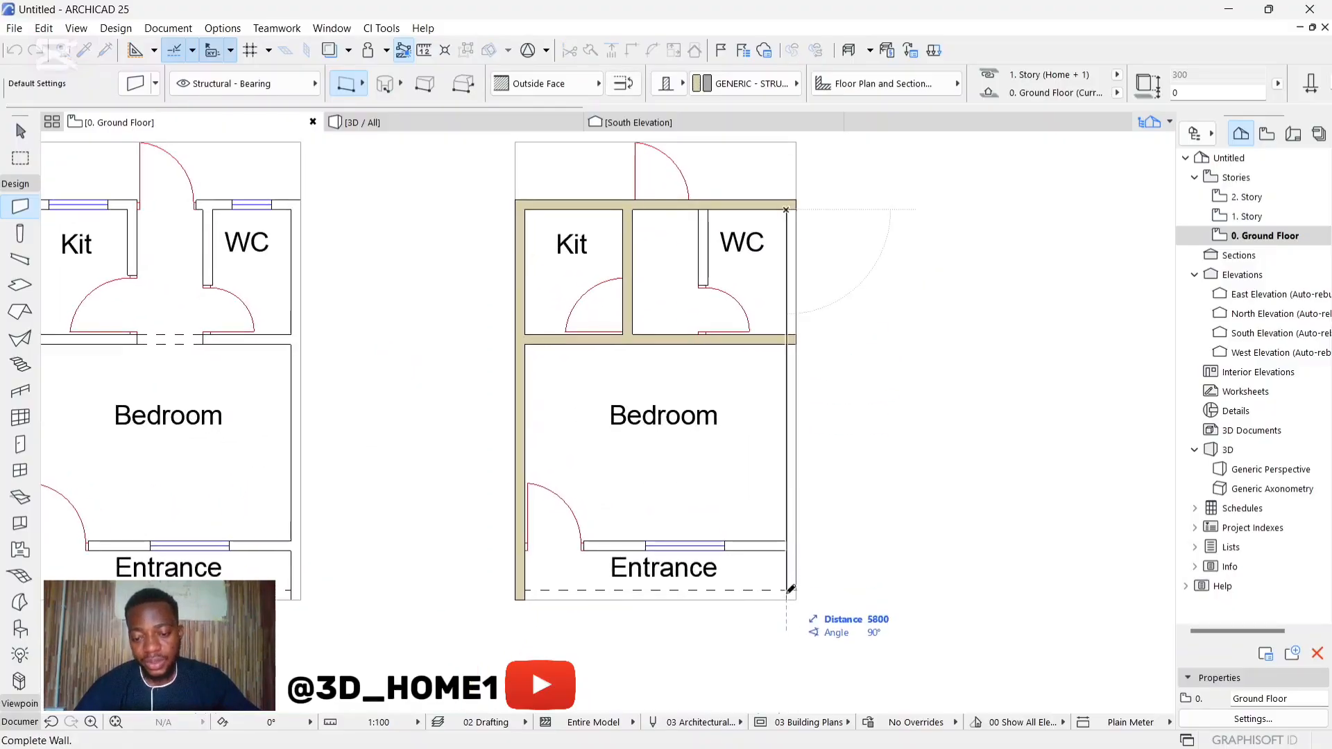
{"action": "left_click", "coordinate": [790, 597]}
Step: Draw the wall between bedroom and entrance from the east wall to the west wall, using the Outside Face reference line
{"action": "scroll", "coordinate": [643, 555], "scroll_direction": "up", "scroll_amount": 2}
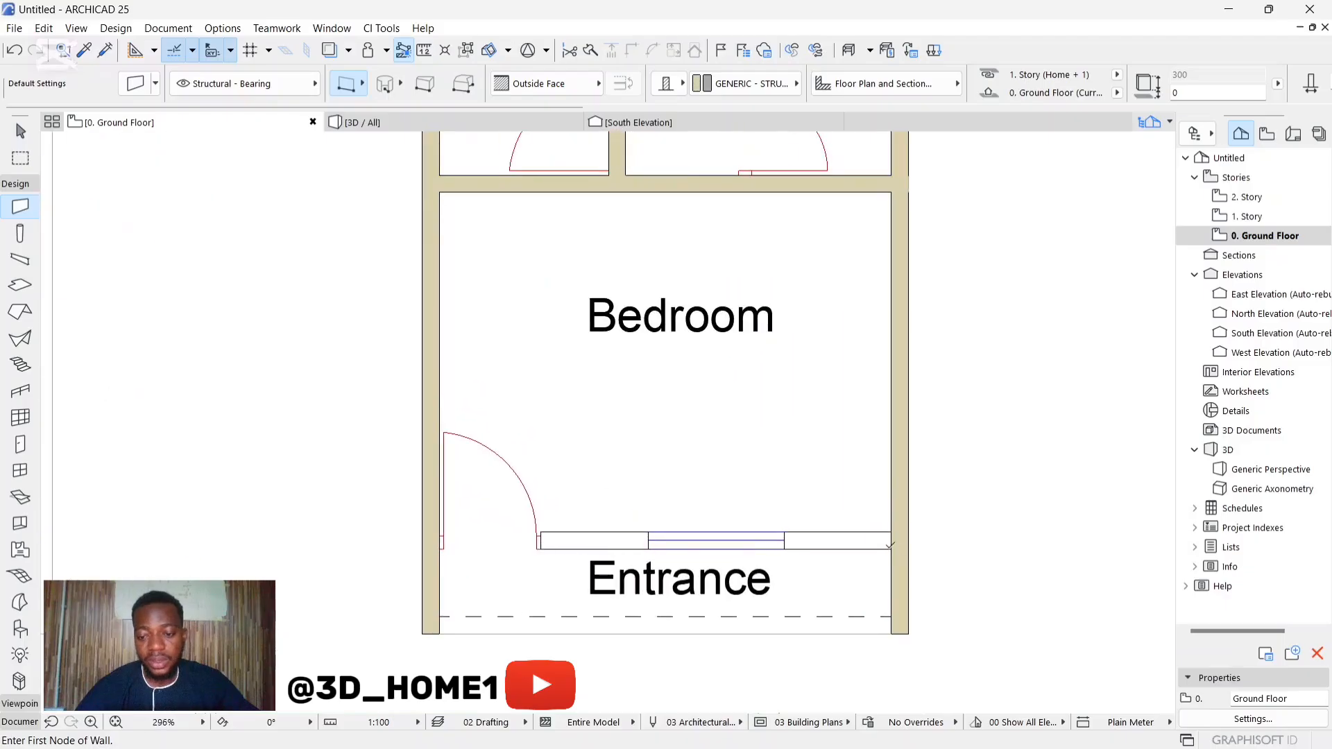
{"action": "left_click", "coordinate": [877, 549]}
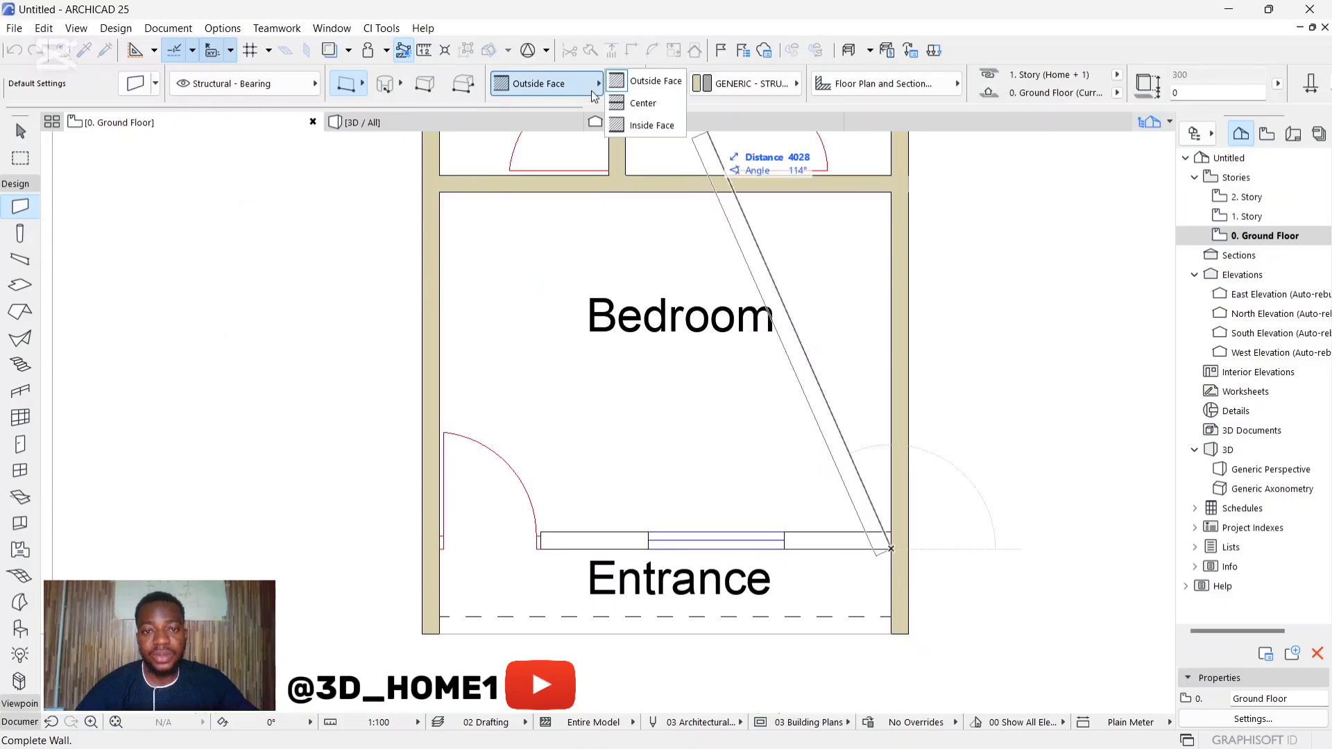
{"action": "left_click", "coordinate": [645, 125]}
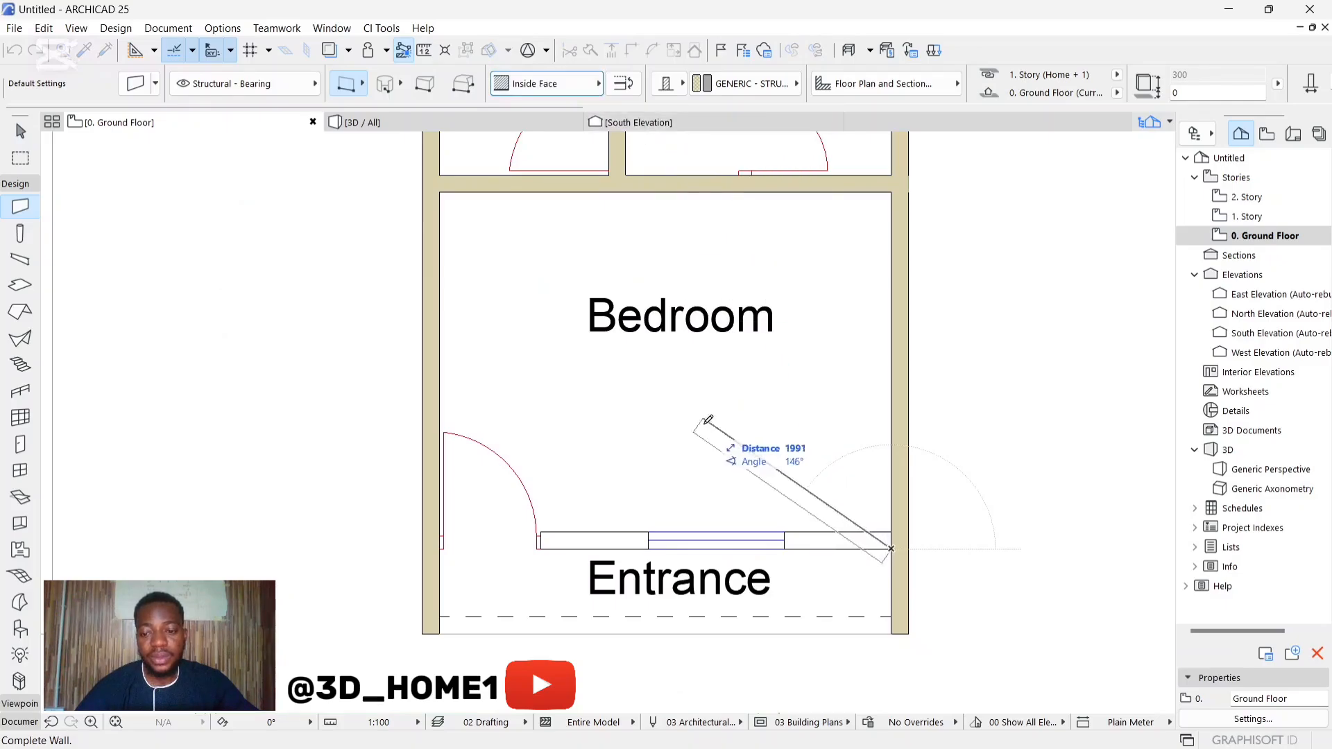
{"action": "left_click", "coordinate": [590, 84]}
{"action": "left_click", "coordinate": [638, 83]}
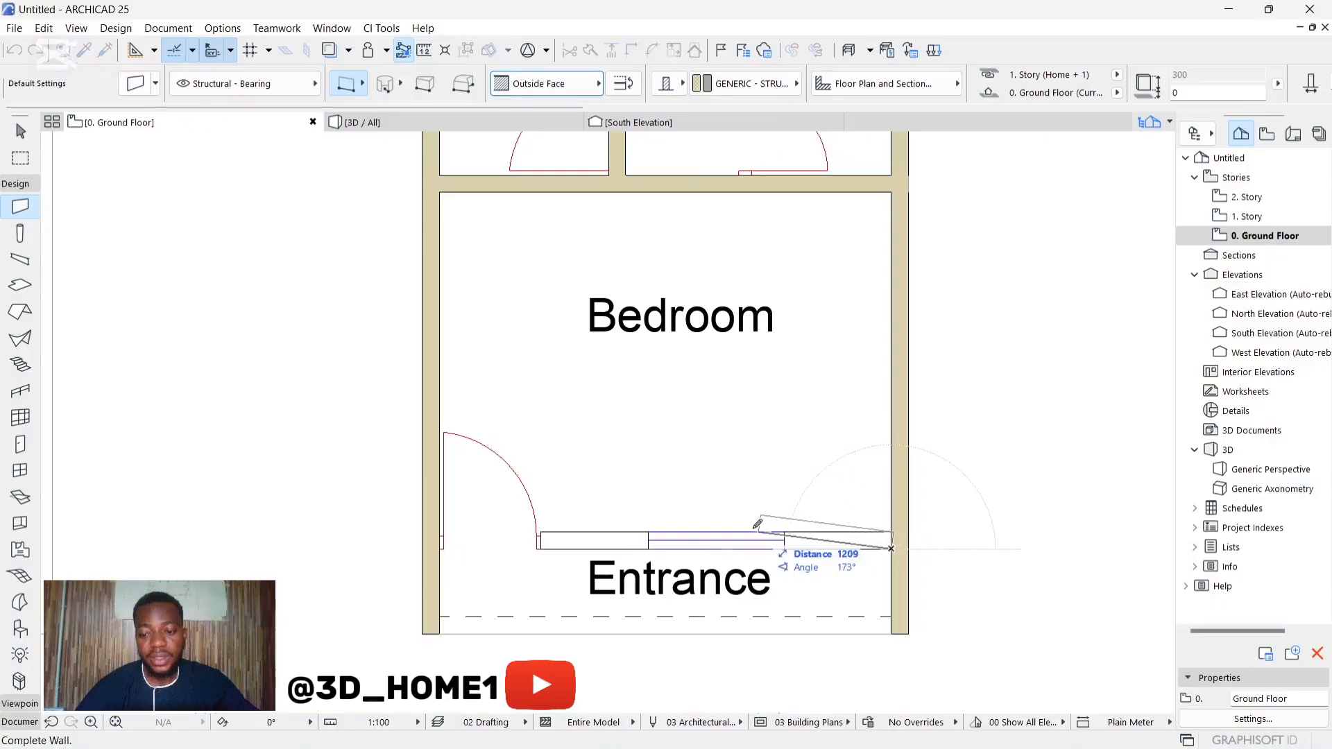
{"action": "left_click", "coordinate": [452, 550]}
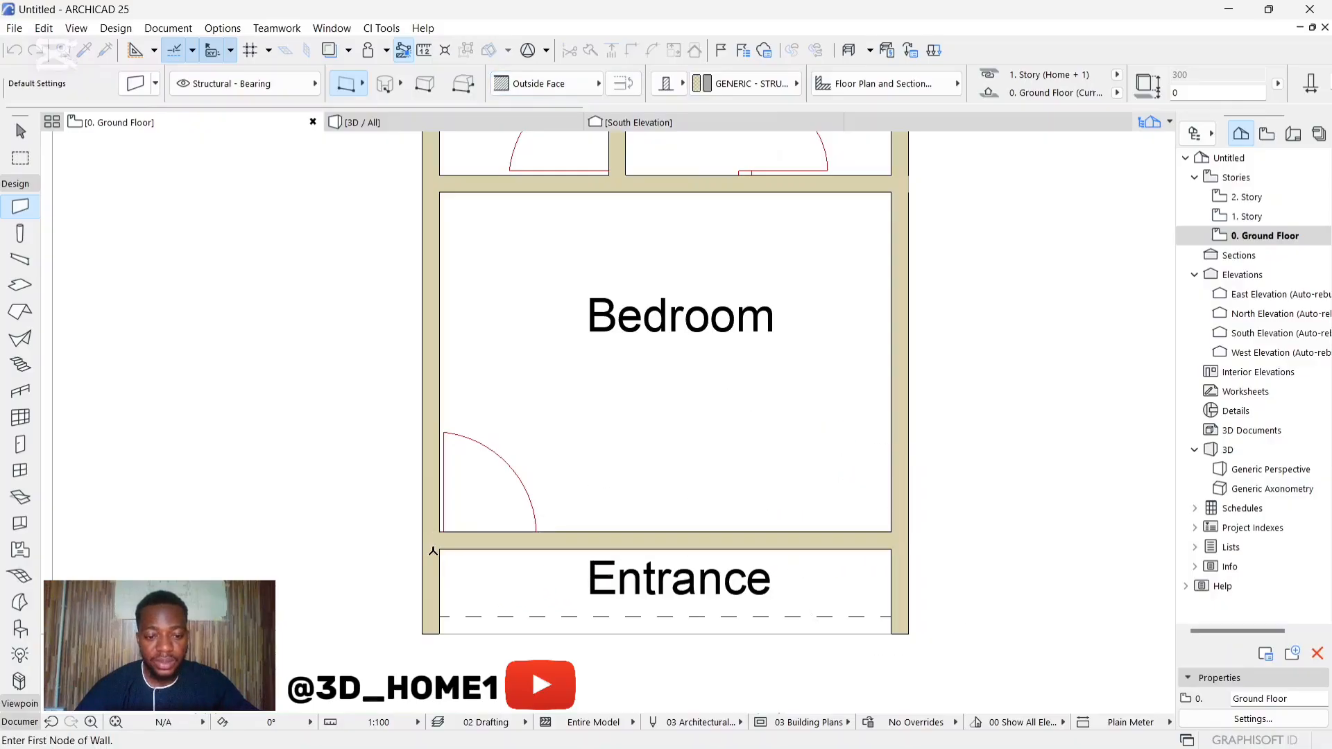
Step: Draw a wall along the entrance's front edge from the east wall's inner corner to the west wall
{"action": "scroll", "coordinate": [800, 604], "scroll_direction": "down", "scroll_amount": 2}
{"action": "left_click", "coordinate": [797, 577]}
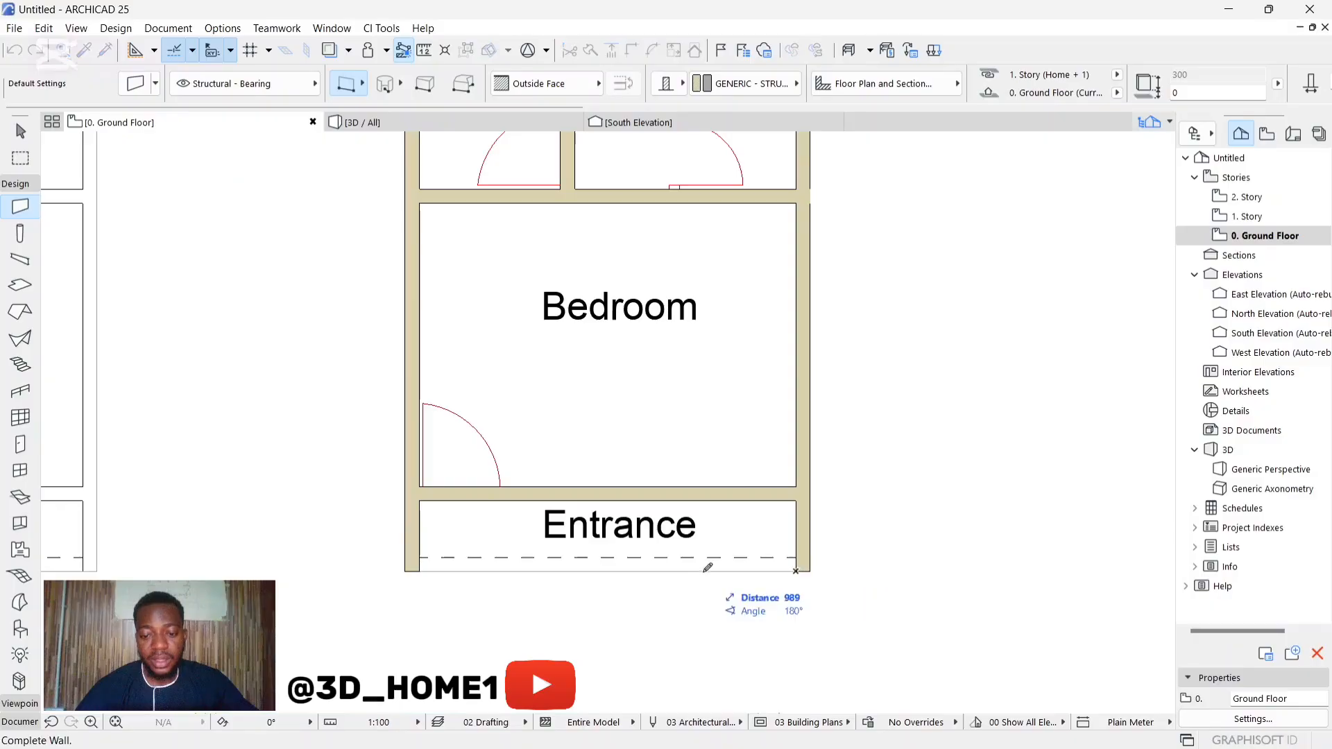
{"action": "left_click", "coordinate": [415, 570]}
{"action": "scroll", "coordinate": [576, 541], "scroll_direction": "down", "scroll_amount": 4}
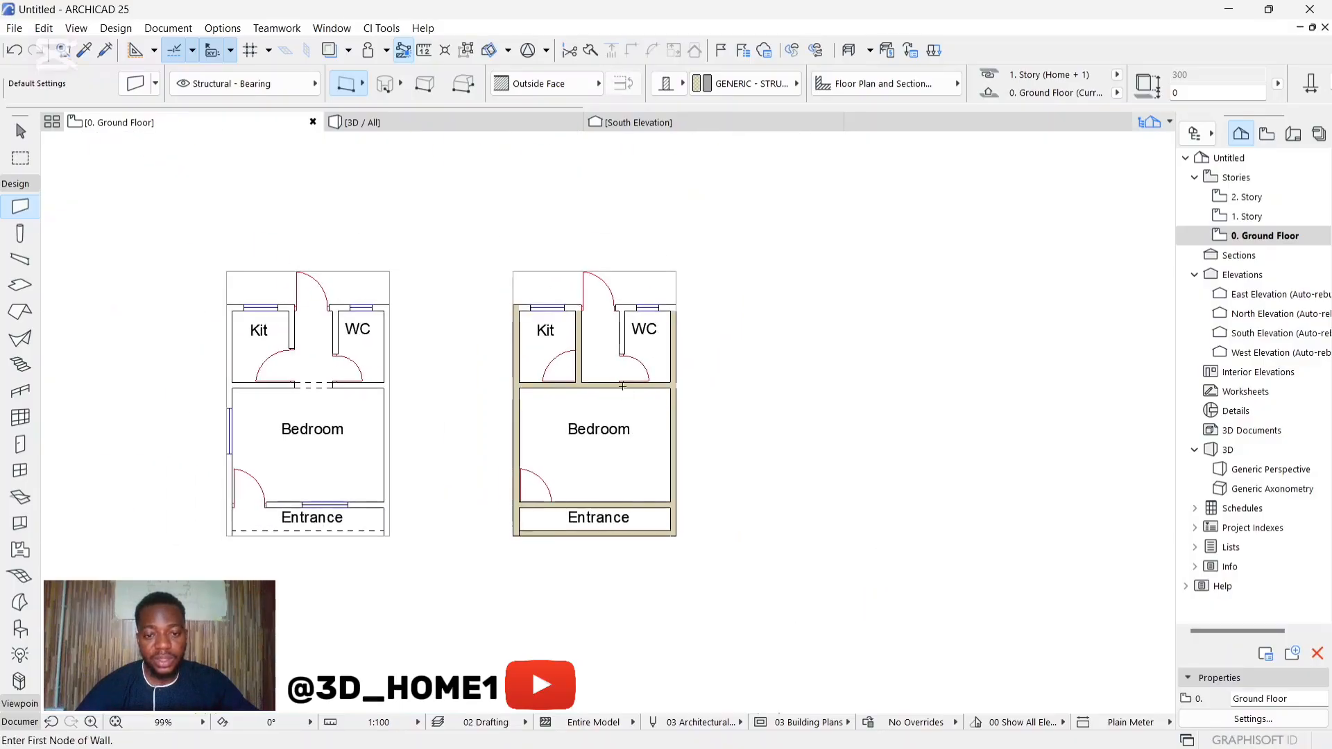
Step: Draw the WC's west partition wall from the north exterior wall down to the bedroom wall
{"action": "scroll", "coordinate": [601, 293], "scroll_direction": "up", "scroll_amount": 4}
{"action": "left_click", "coordinate": [595, 296]}
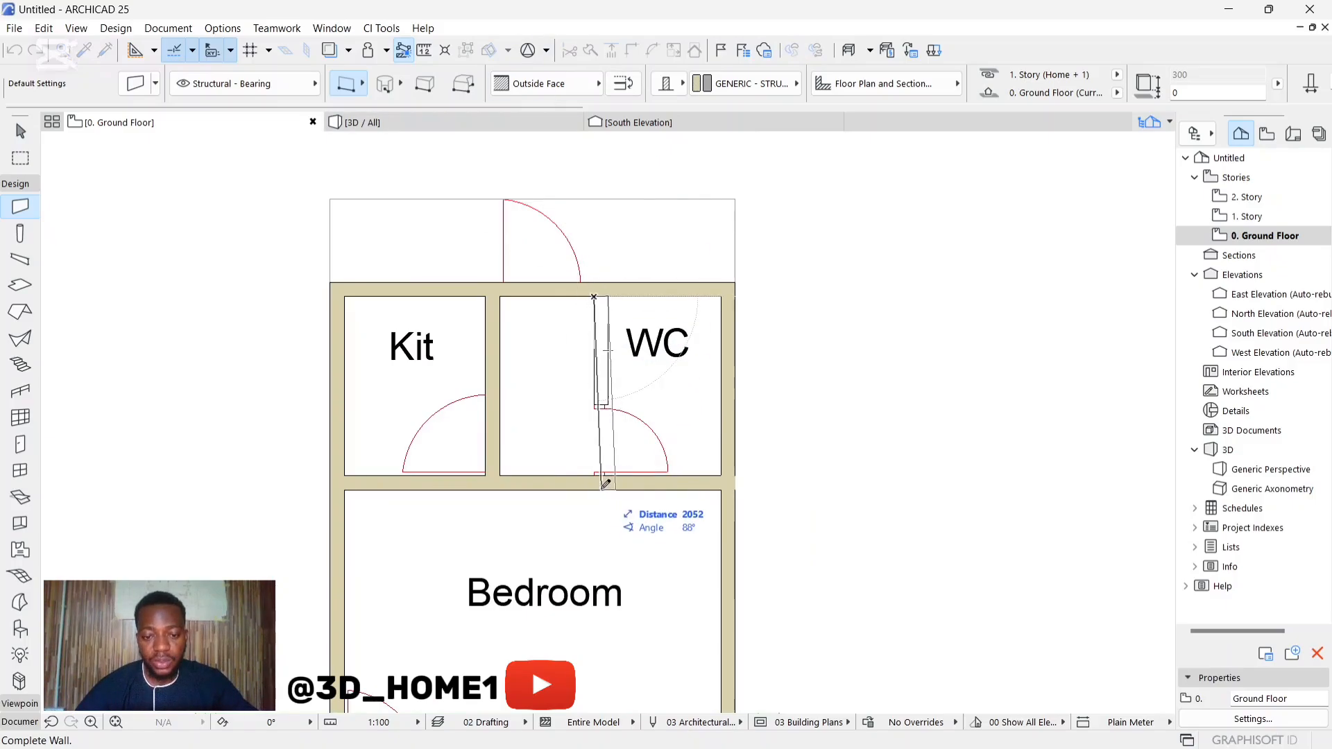
{"action": "left_click", "coordinate": [596, 486]}
{"action": "key", "text": "Escape"}
{"action": "scroll", "coordinate": [623, 453], "scroll_direction": "down", "scroll_amount": 3}
{"action": "scroll", "coordinate": [577, 501], "scroll_direction": "up", "scroll_amount": 3}
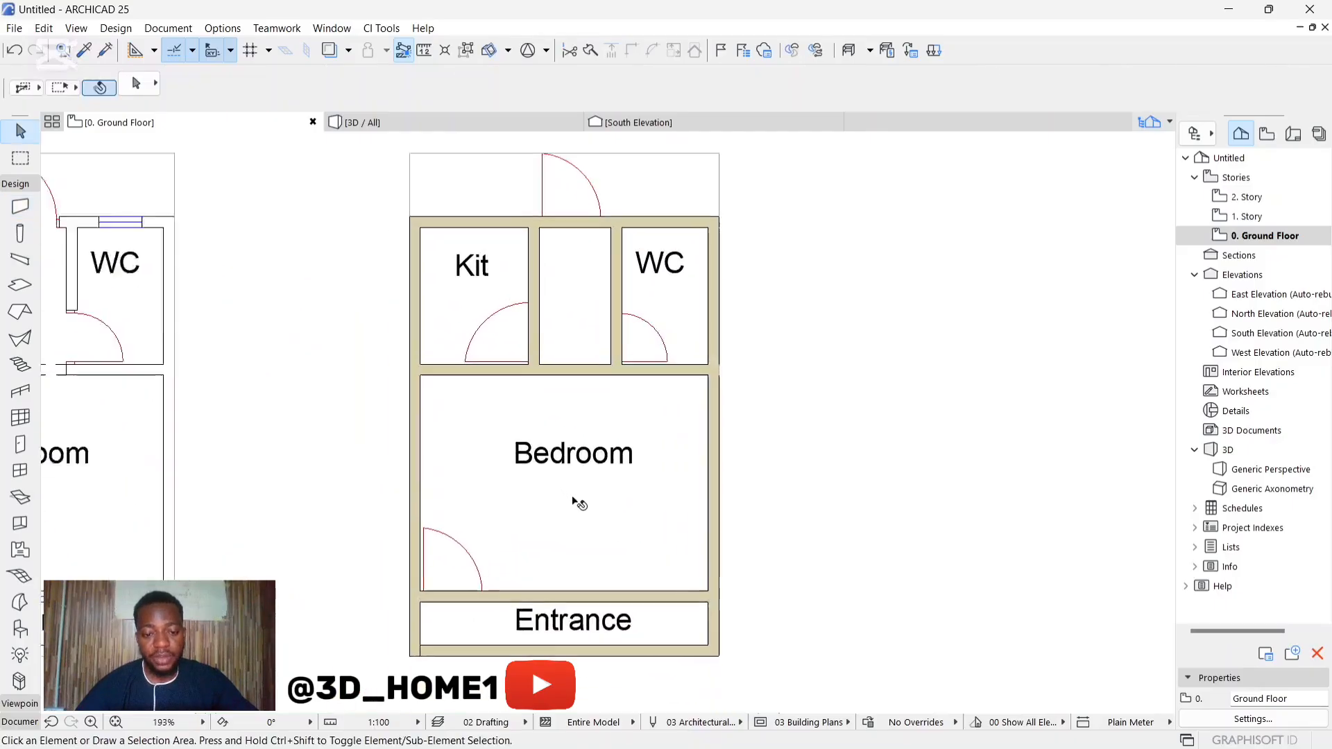
{"action": "scroll", "coordinate": [585, 430], "scroll_direction": "down", "scroll_amount": 2}
{"action": "scroll", "coordinate": [592, 293], "scroll_direction": "down", "scroll_amount": 1}
{"action": "scroll", "coordinate": [598, 297], "scroll_direction": "down", "scroll_amount": 2}
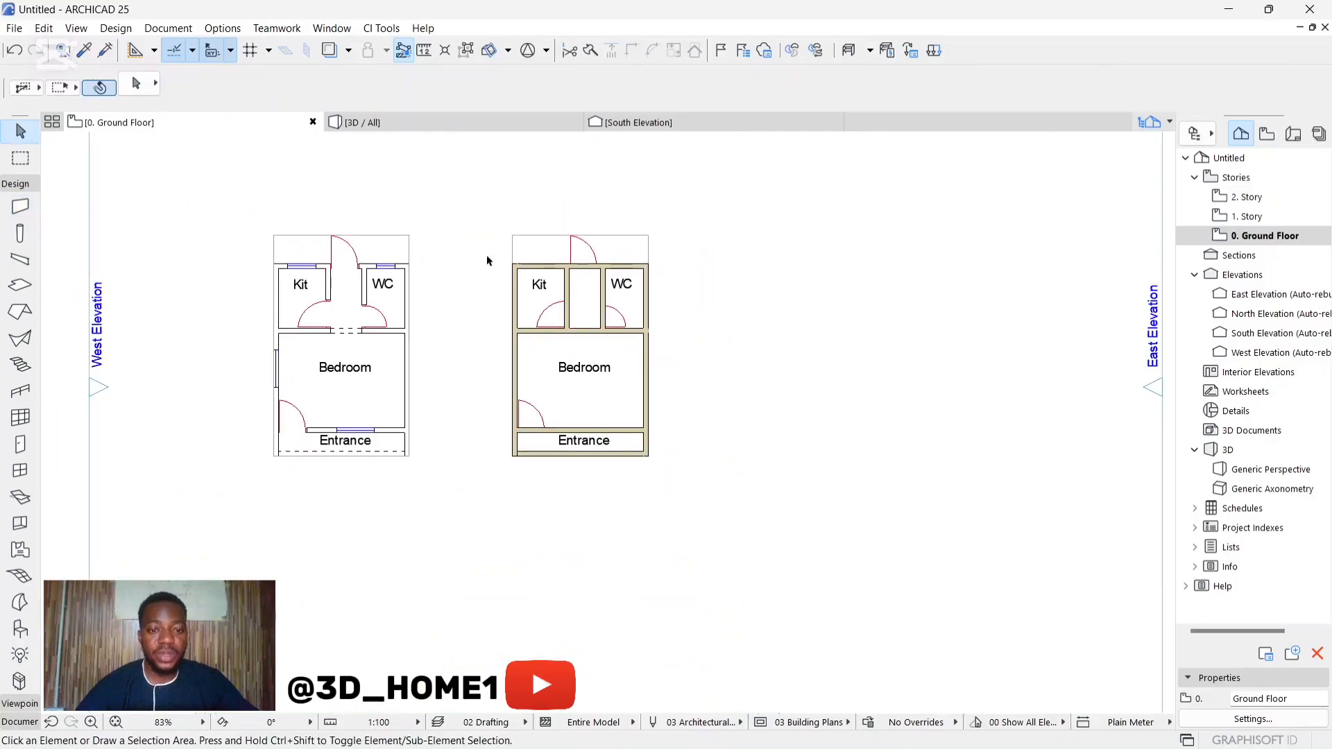
{"action": "left_click_drag", "start_coordinate": [466, 235], "coordinate": [759, 534]}
{"action": "scroll", "coordinate": [601, 264], "scroll_direction": "up", "scroll_amount": 3}
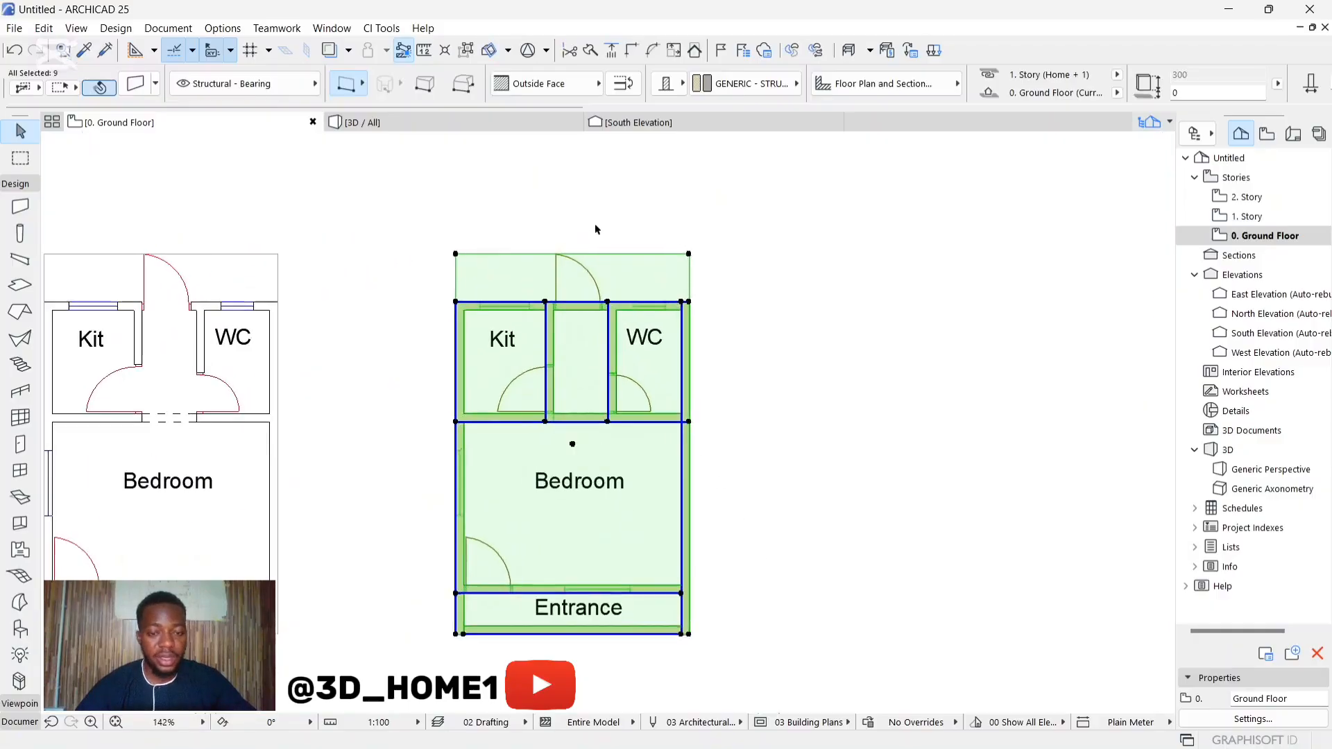
{"action": "left_click", "coordinate": [642, 280], "text": "shift"}
{"action": "scroll", "coordinate": [698, 305], "scroll_direction": "down", "scroll_amount": 3}
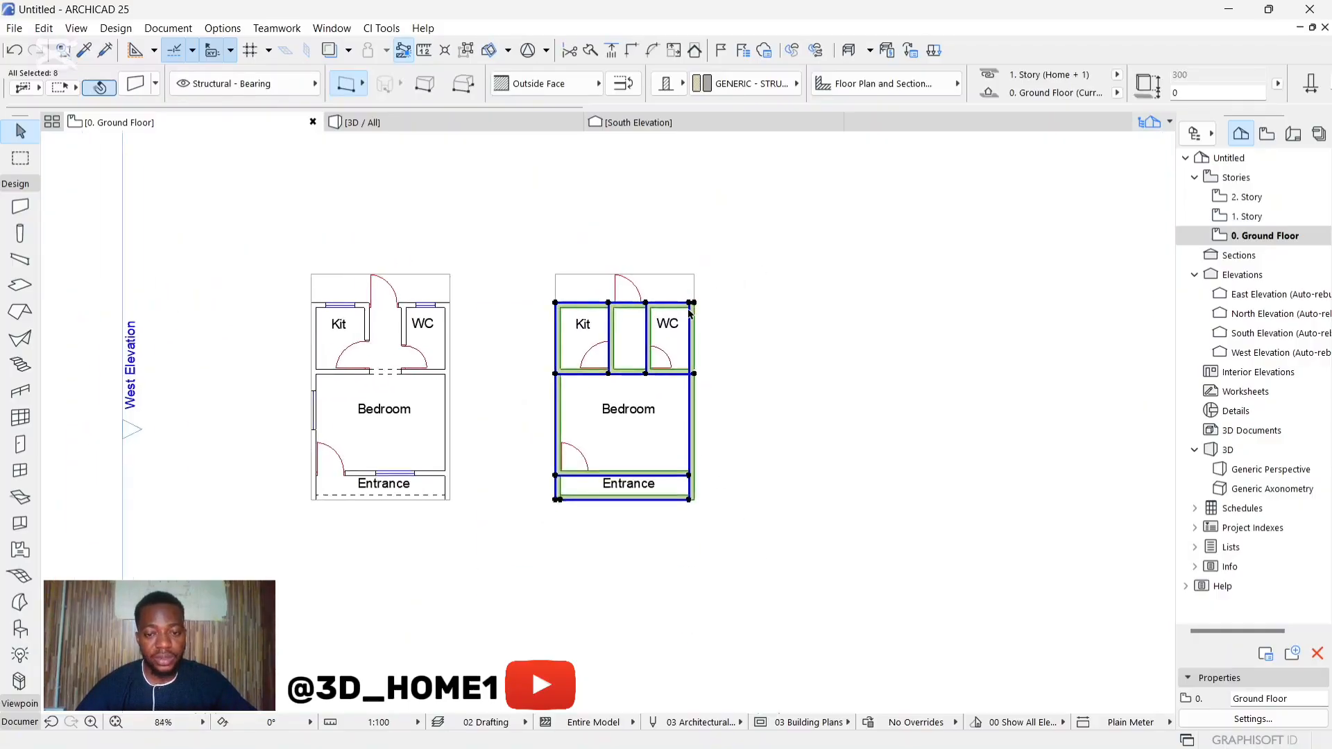
{"action": "scroll", "coordinate": [664, 297], "scroll_direction": "up", "scroll_amount": 3}
{"action": "key", "text": "Escape"}
Step: Delete the spare copy of the floor plan drawing that has no walls traced over it
{"action": "scroll", "coordinate": [622, 298], "scroll_direction": "down", "scroll_amount": 3}
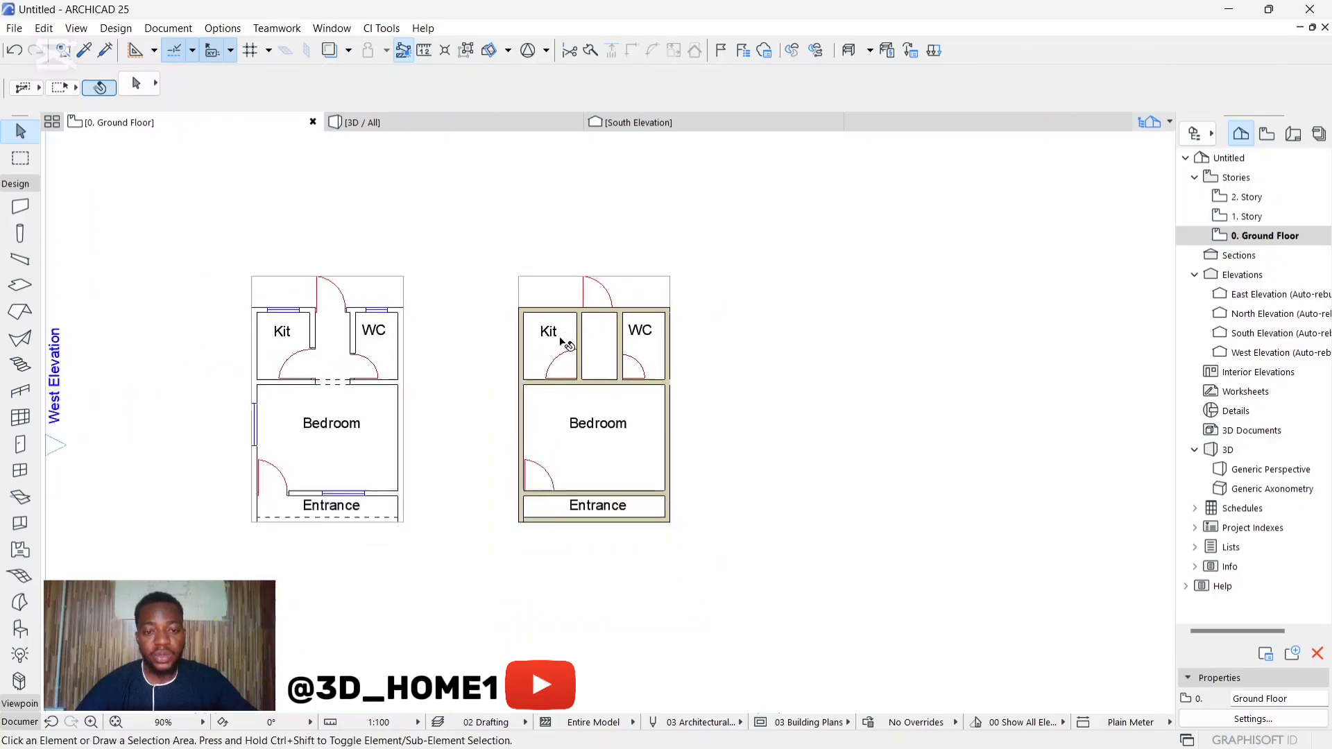
{"action": "left_click", "coordinate": [420, 291]}
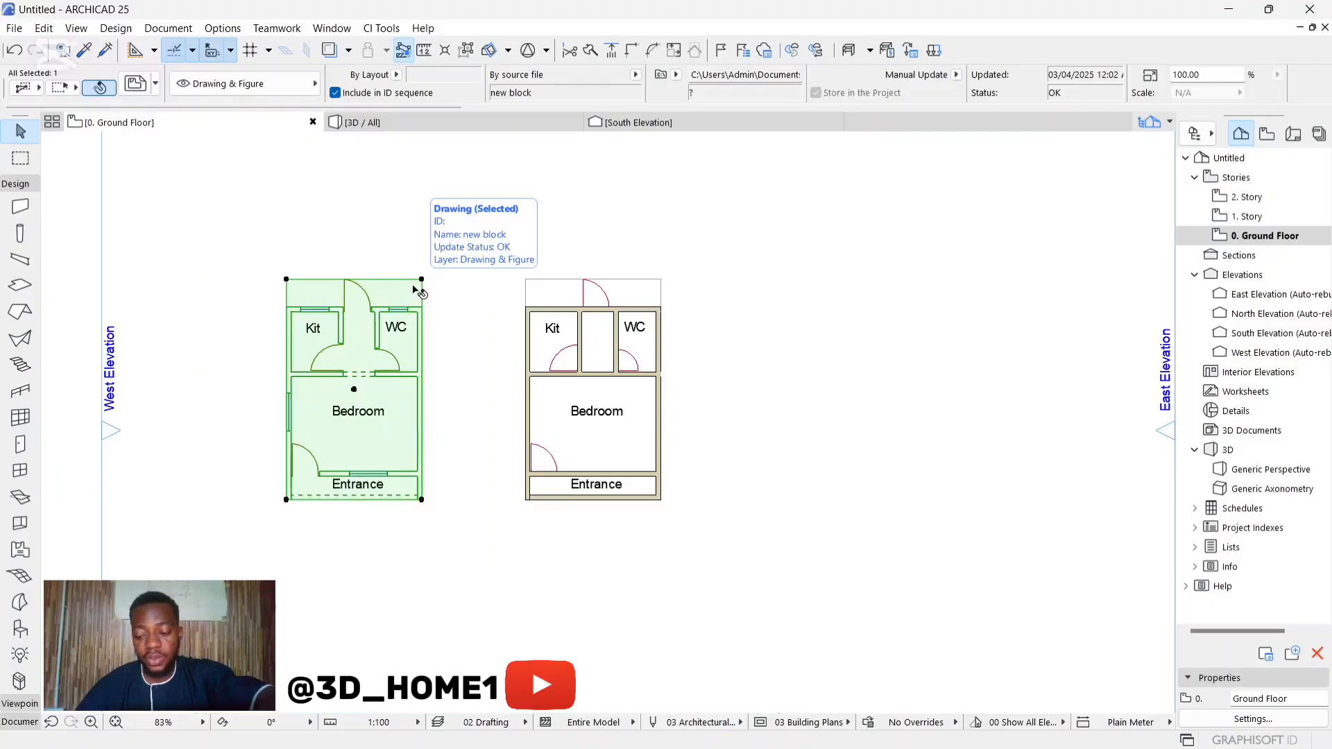
{"action": "key", "text": "Delete"}
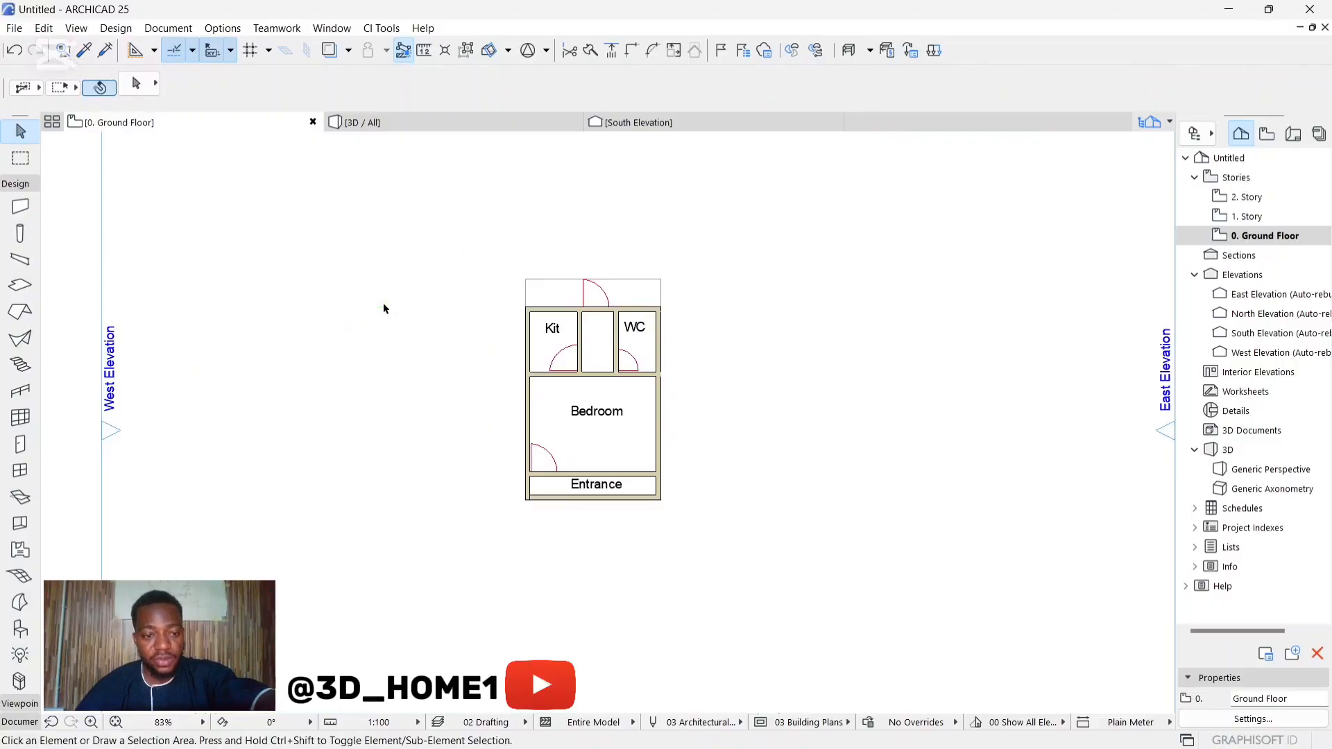
Step: Open the South Elevation and examine the walls' height against the story level lines and their labels
{"action": "left_click", "coordinate": [1258, 236]}
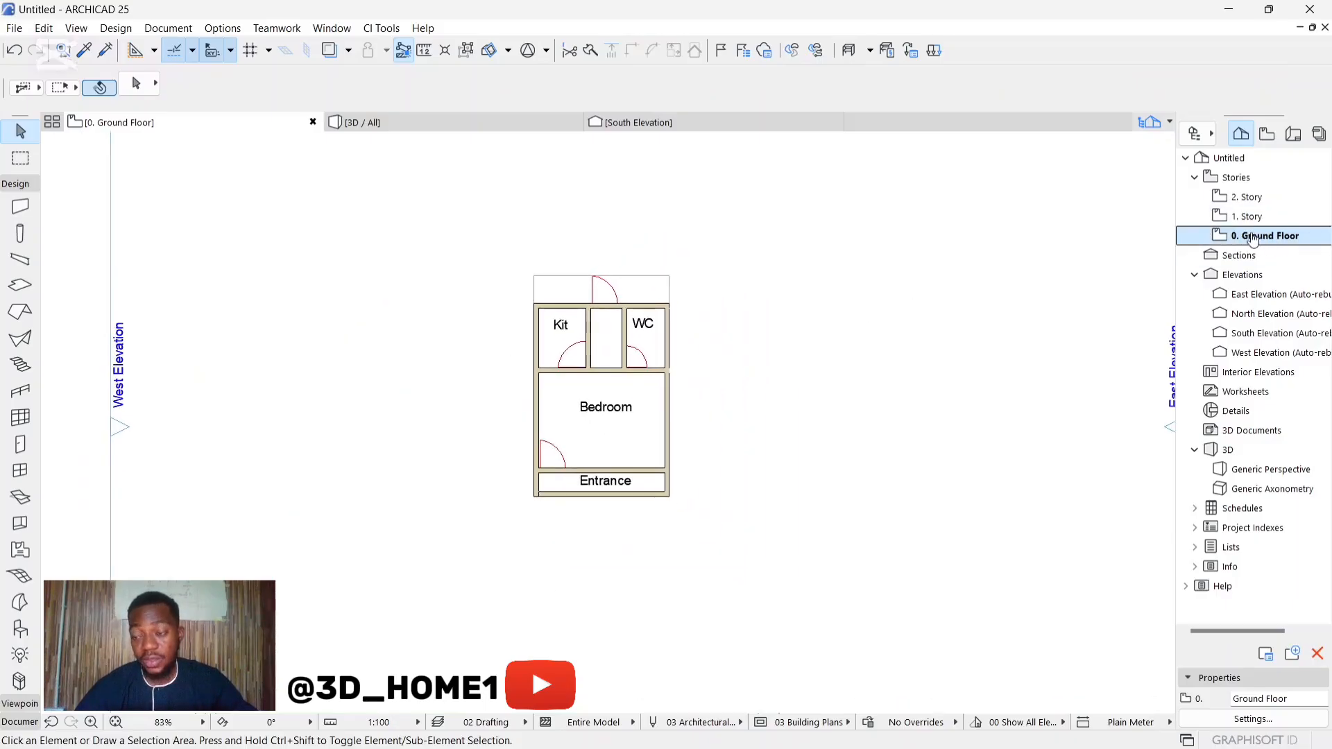
{"action": "scroll", "coordinate": [728, 355], "scroll_direction": "up", "scroll_amount": 3}
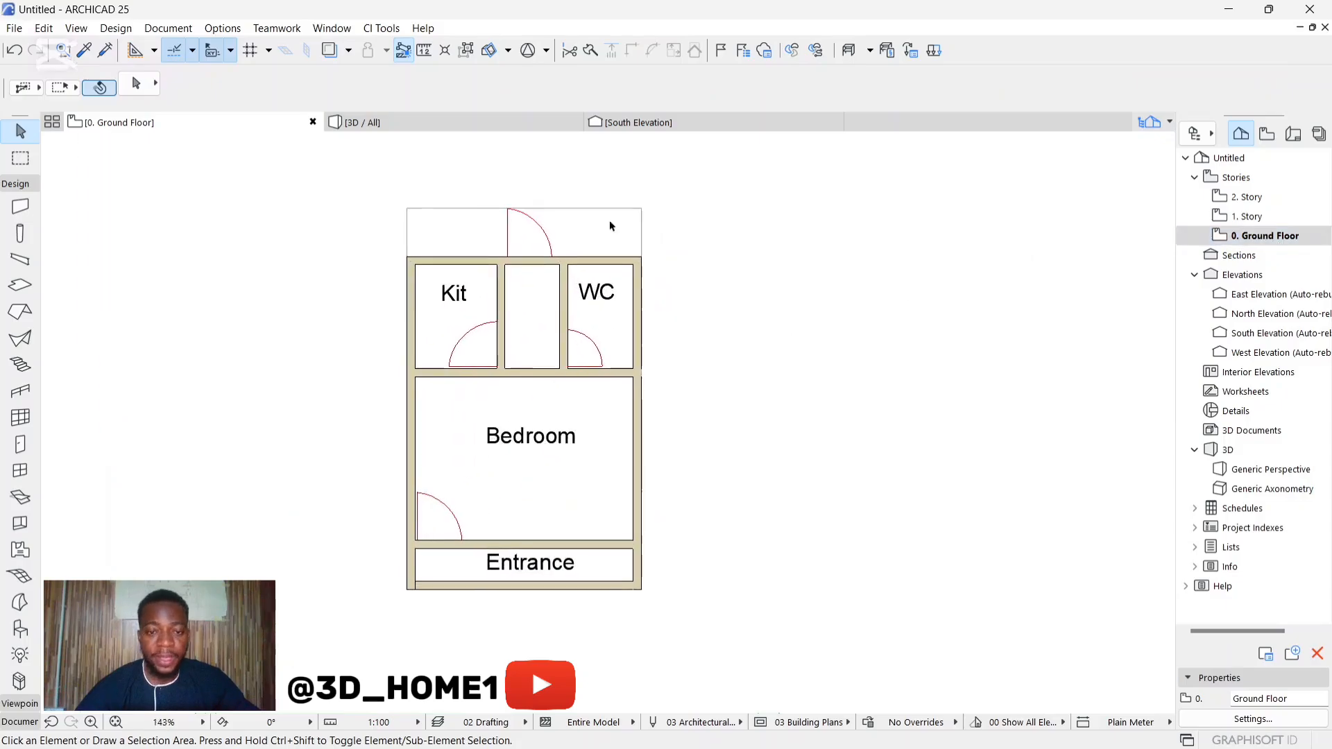
{"action": "left_click", "coordinate": [676, 122]}
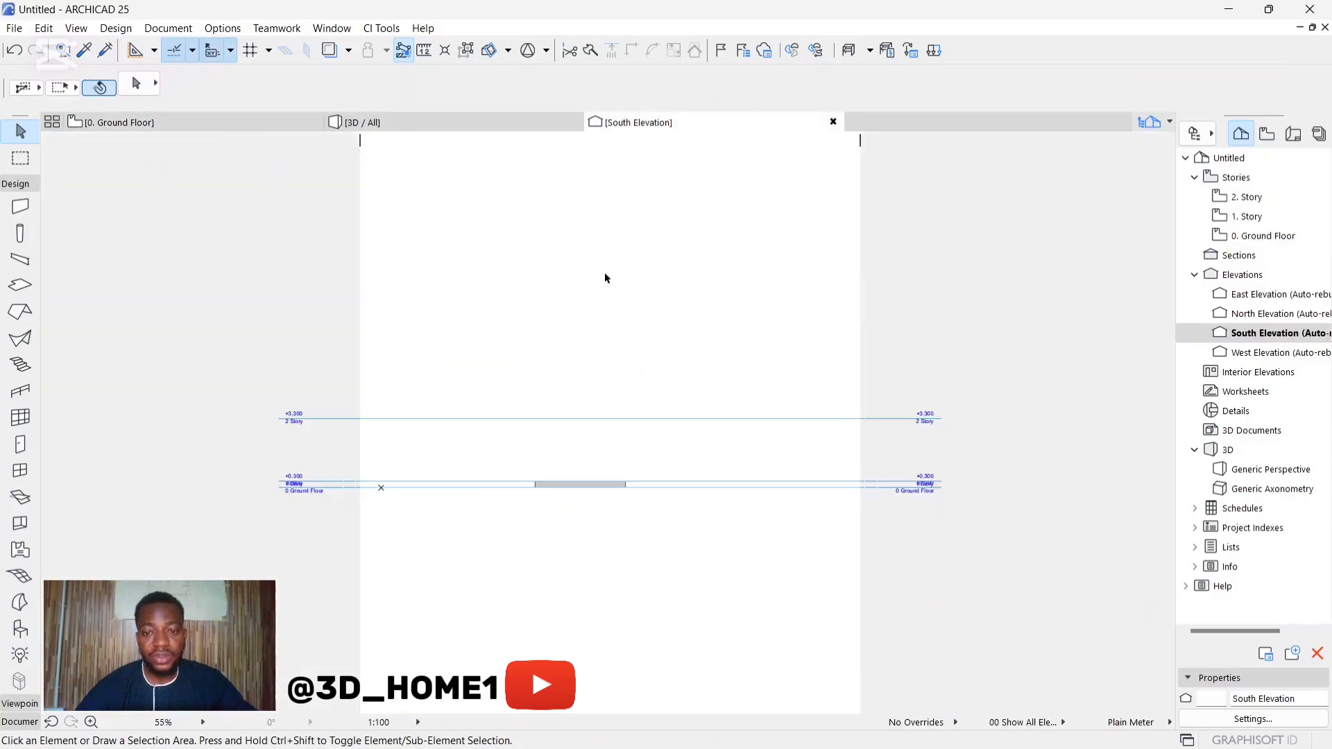
{"action": "scroll", "coordinate": [673, 429], "scroll_direction": "up", "scroll_amount": 5}
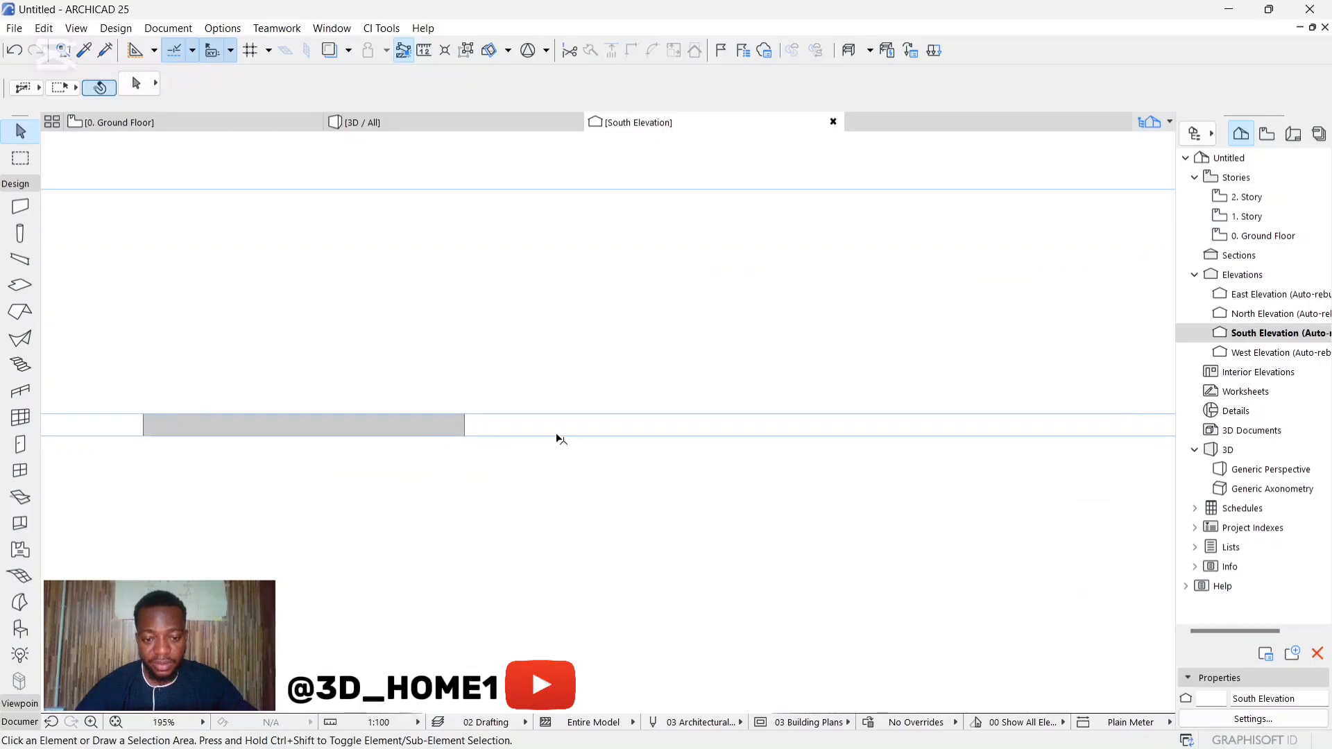
{"action": "scroll", "coordinate": [557, 438], "scroll_direction": "down", "scroll_amount": 3}
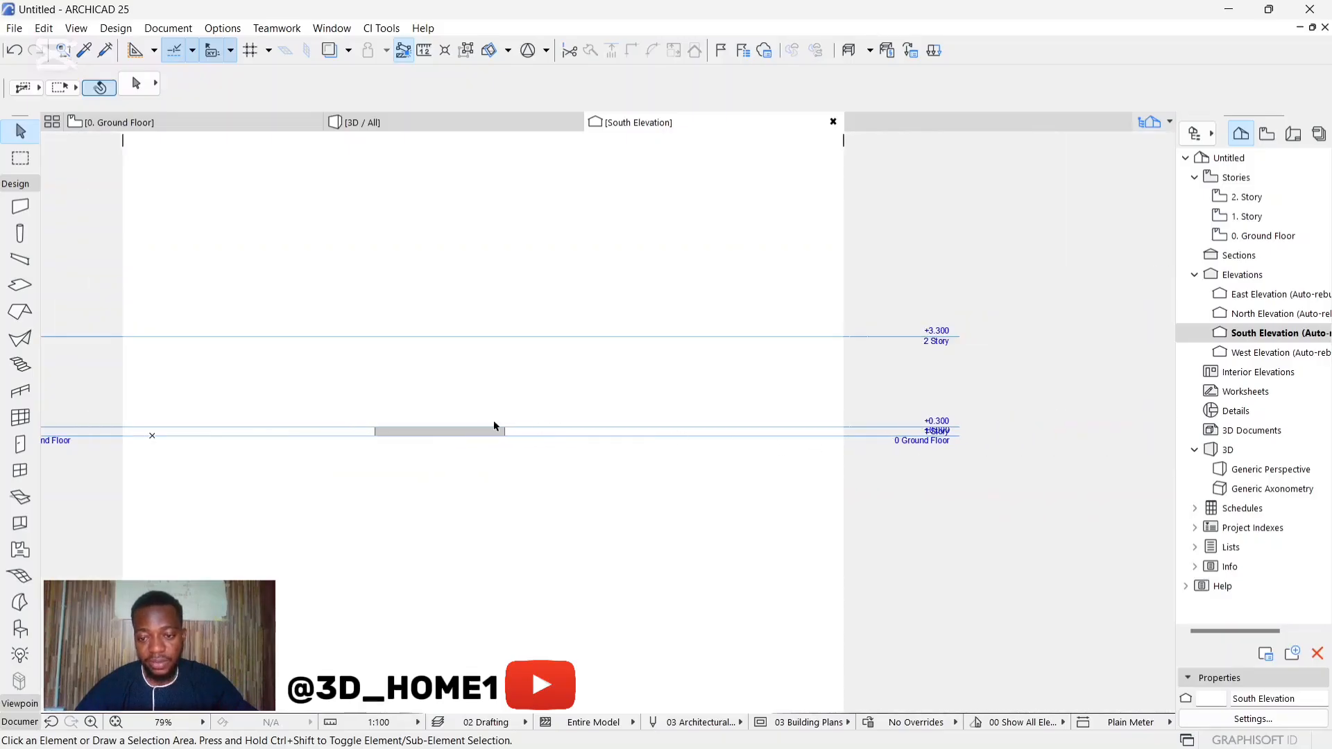
{"action": "scroll", "coordinate": [494, 426], "scroll_direction": "up", "scroll_amount": 2}
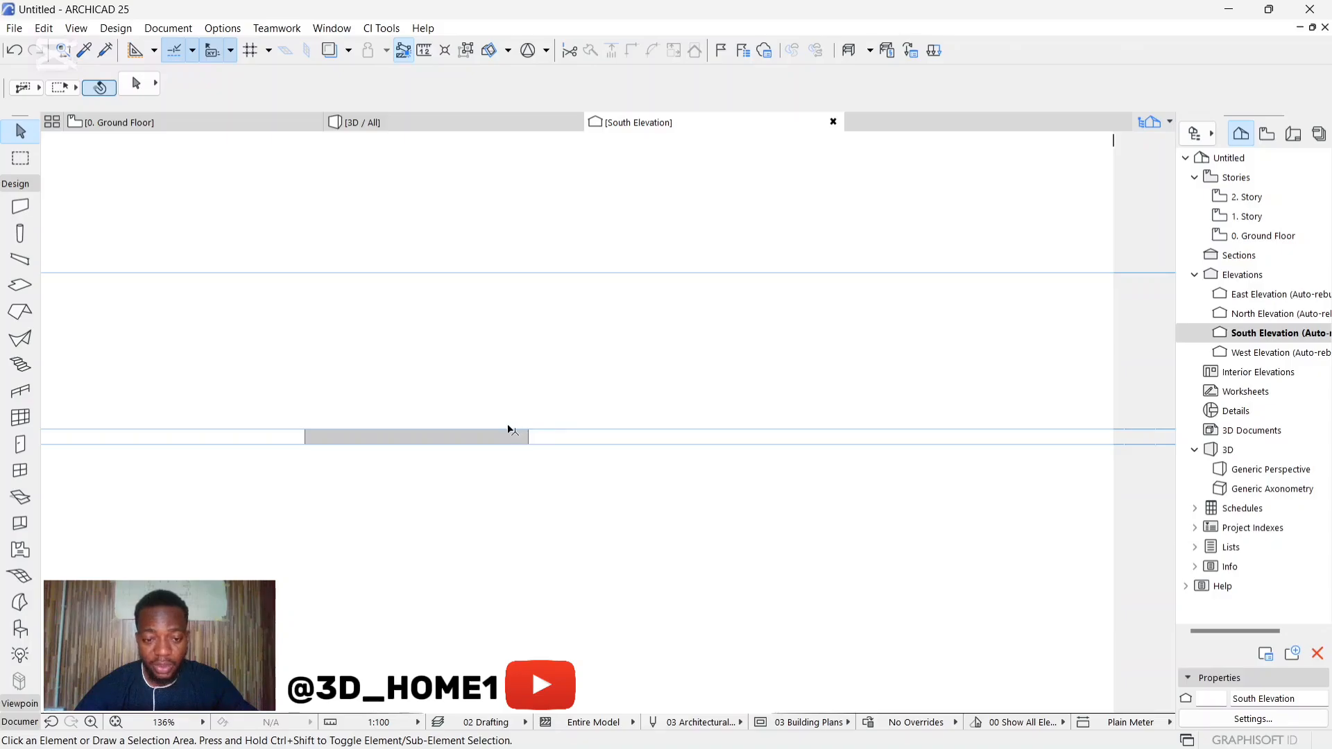
{"action": "scroll", "coordinate": [434, 431], "scroll_direction": "down", "scroll_amount": 5}
{"action": "scroll", "coordinate": [600, 425], "scroll_direction": "up", "scroll_amount": 7}
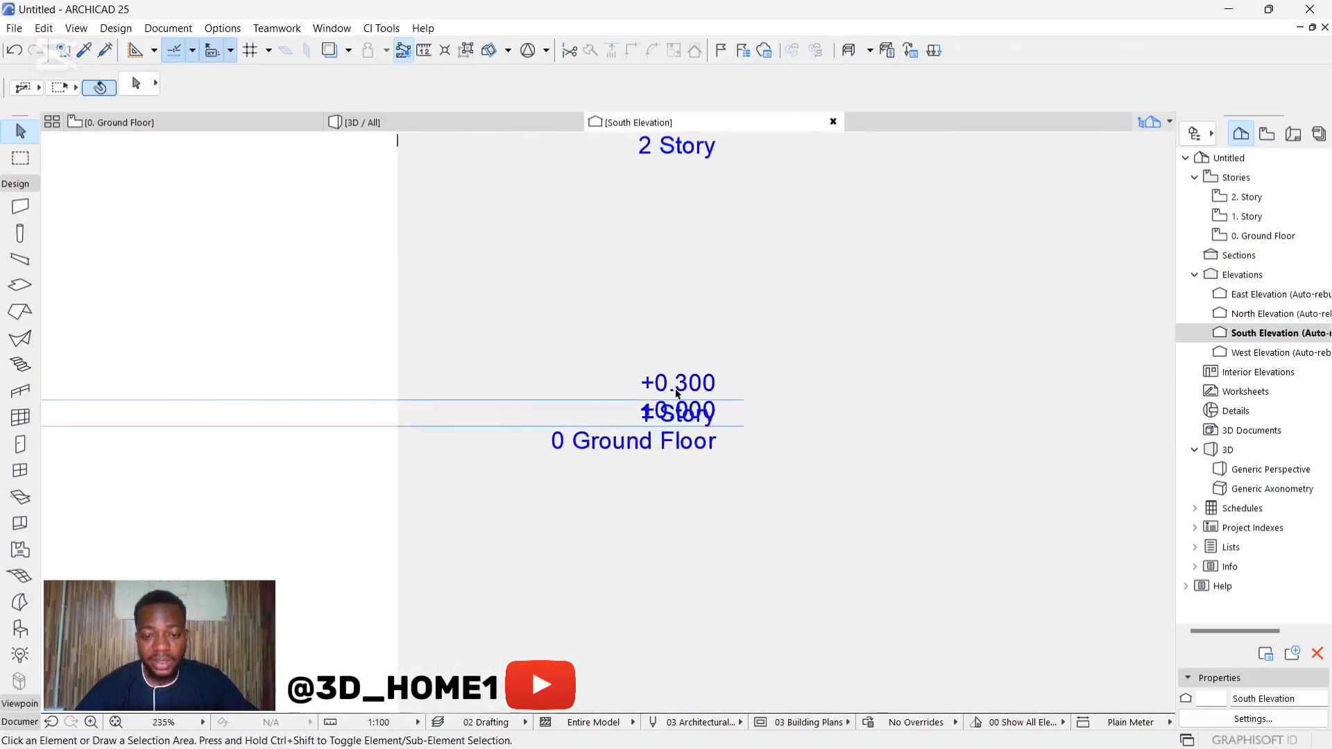
{"action": "scroll", "coordinate": [664, 404], "scroll_direction": "up", "scroll_amount": 2}
{"action": "scroll", "coordinate": [647, 411], "scroll_direction": "down", "scroll_amount": 2}
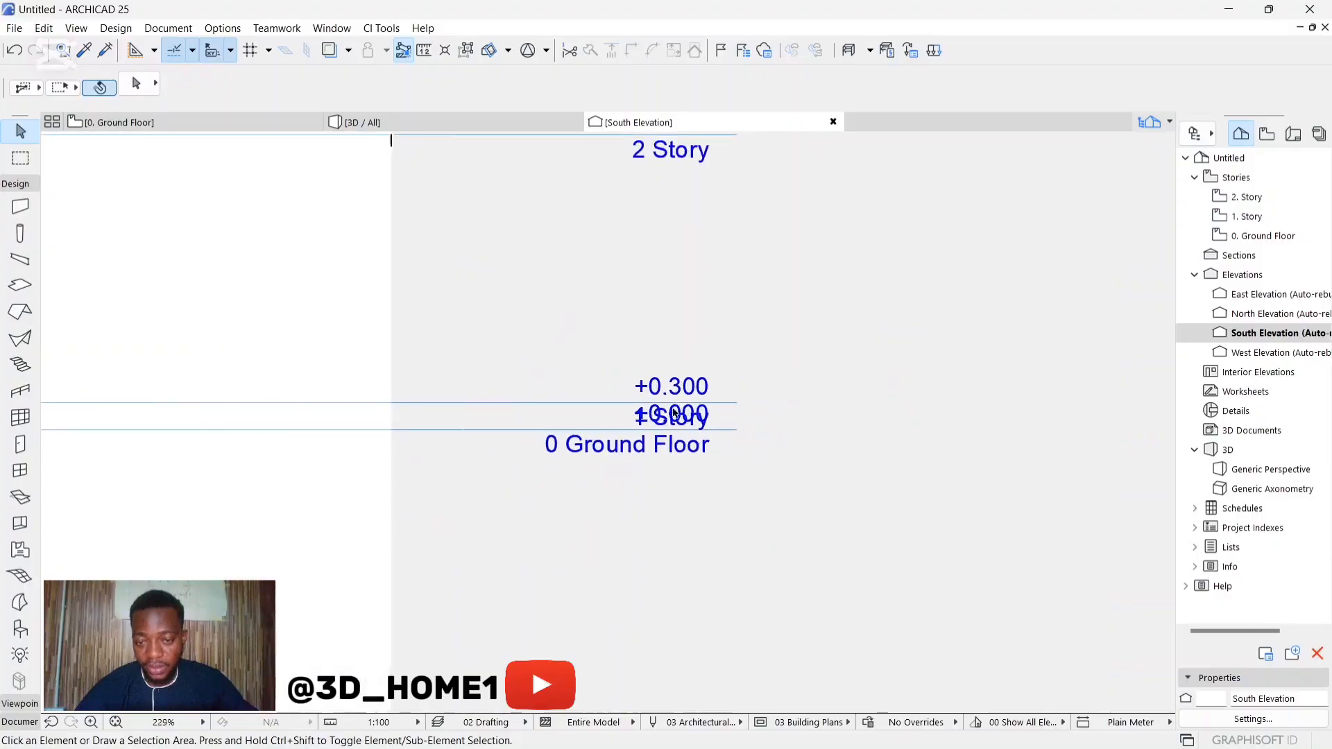
{"action": "scroll", "coordinate": [675, 412], "scroll_direction": "down", "scroll_amount": 2}
{"action": "scroll", "coordinate": [624, 421], "scroll_direction": "down", "scroll_amount": 7}
{"action": "scroll", "coordinate": [277, 431], "scroll_direction": "up", "scroll_amount": 7}
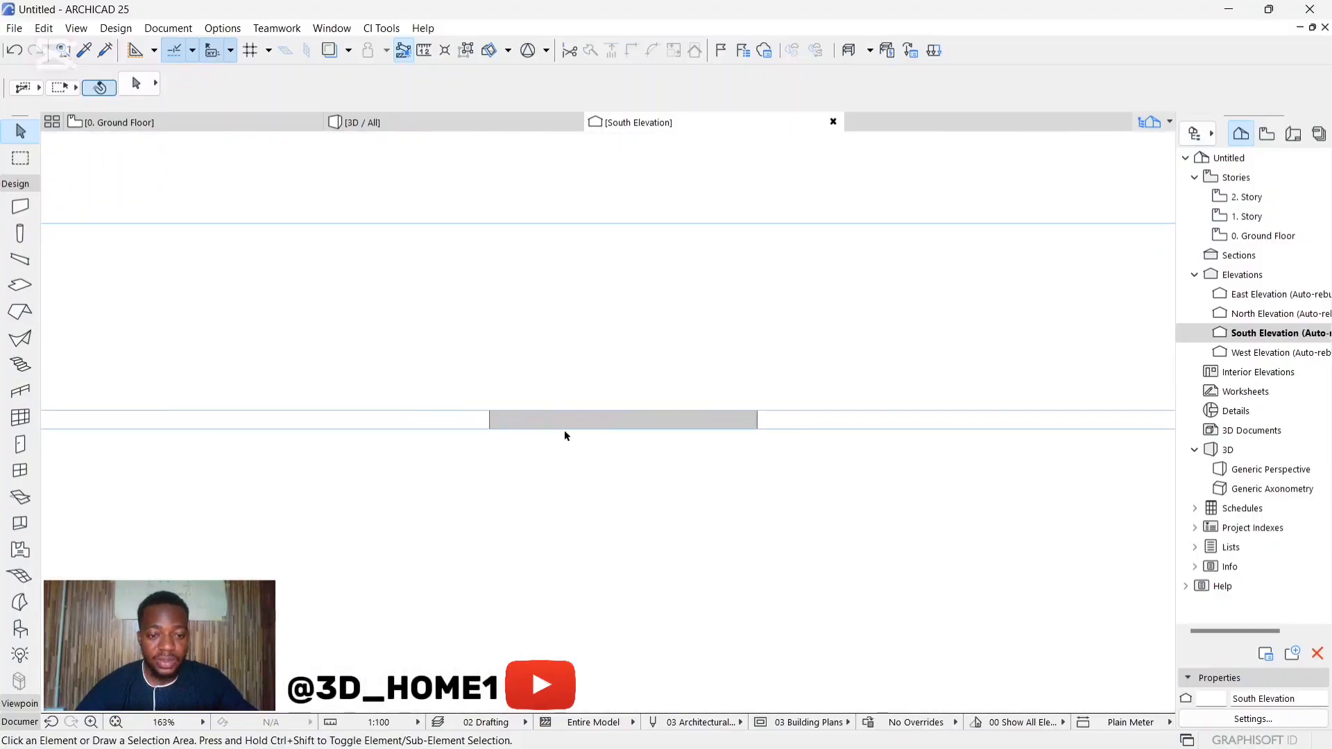
{"action": "scroll", "coordinate": [357, 317], "scroll_direction": "down", "scroll_amount": 2}
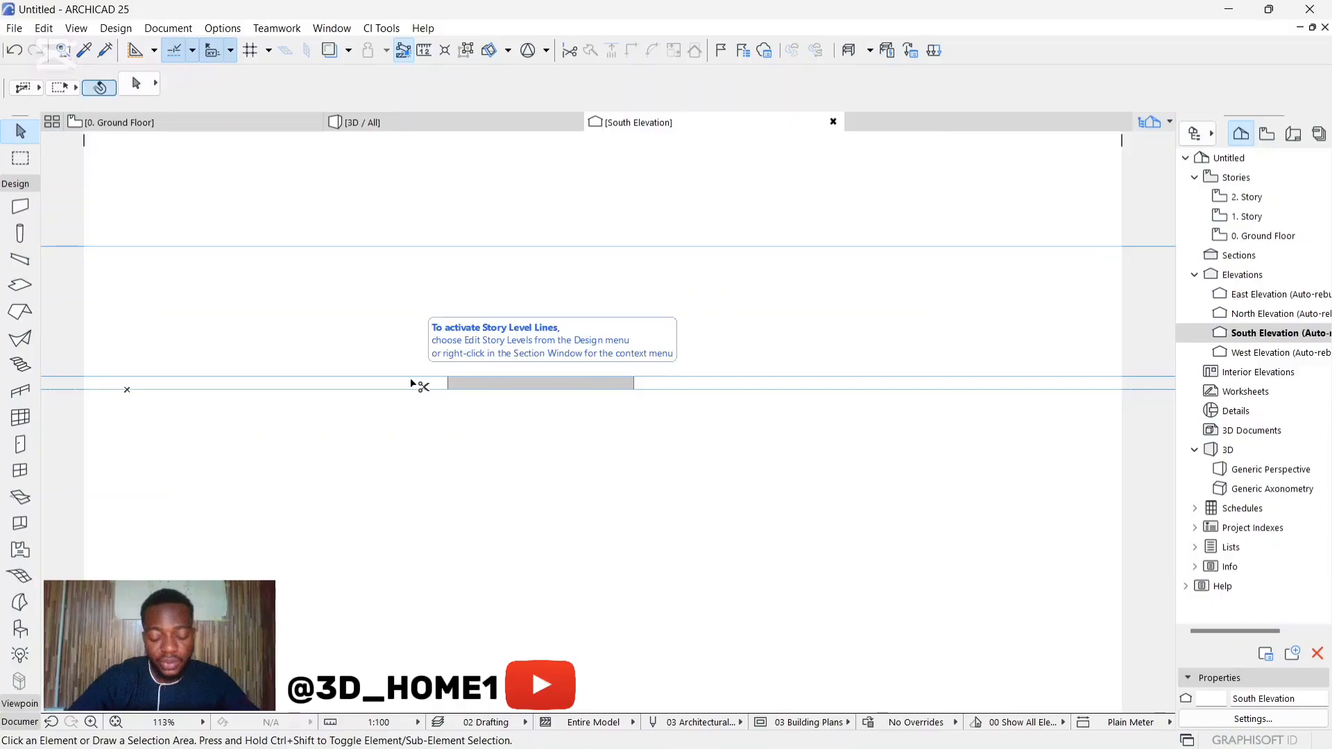
Step: Rename the stories in Story Settings: story 0 as GL, story 1 as DPC and story 2 as HEAD ROOM
{"action": "double_click", "coordinate": [411, 381]}
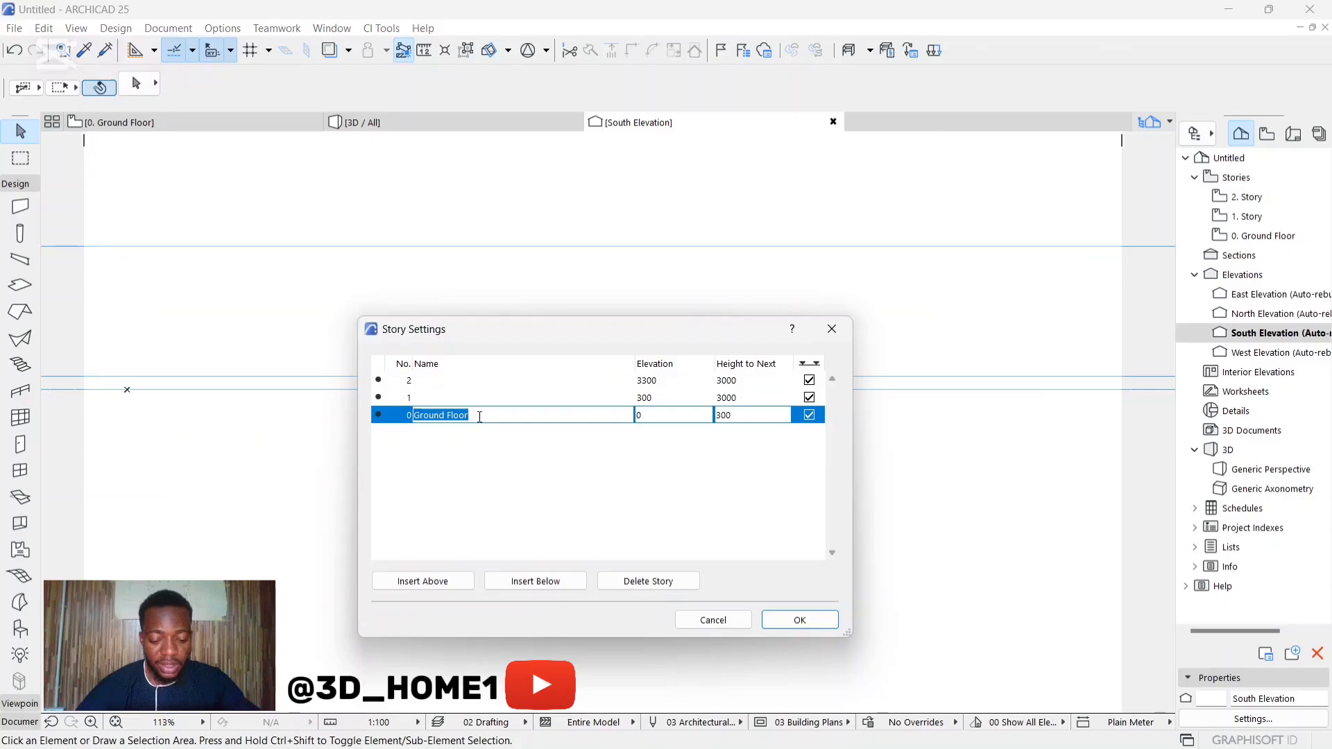
{"action": "type", "text": "g"}
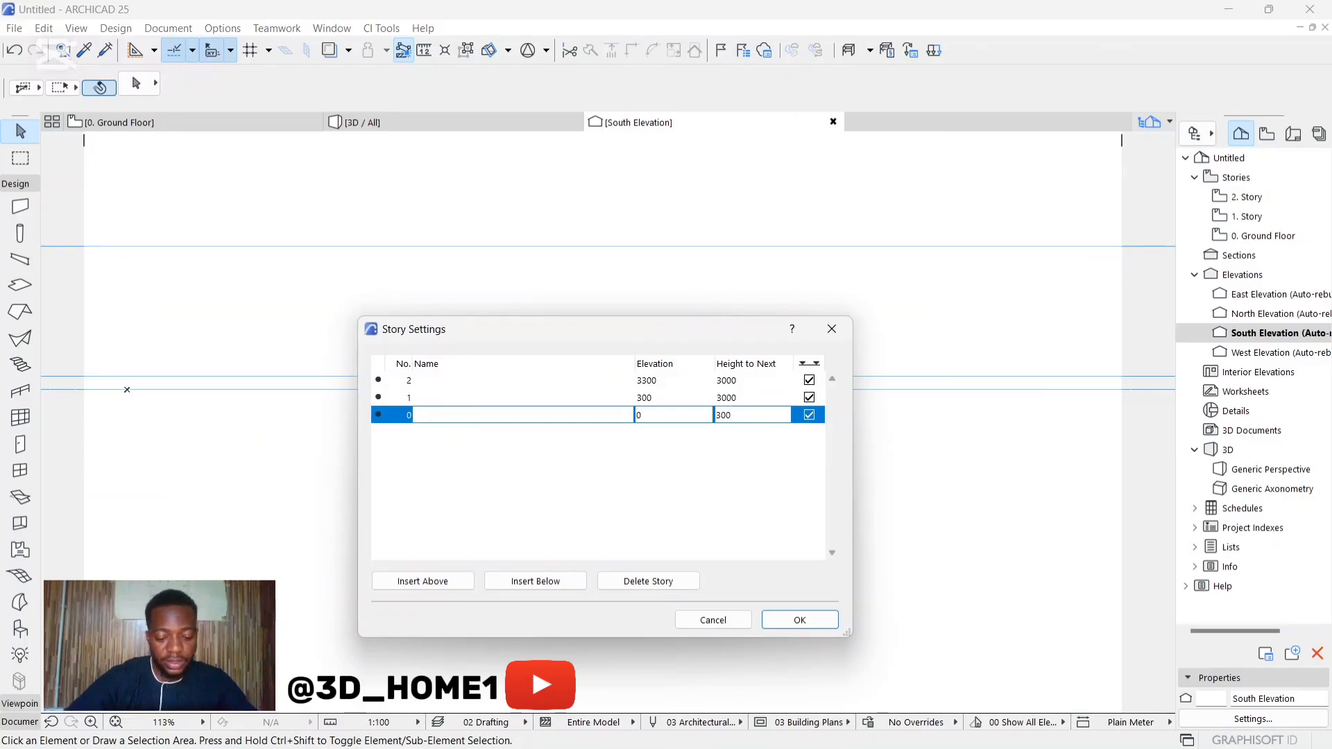
{"action": "left_click", "coordinate": [429, 398]}
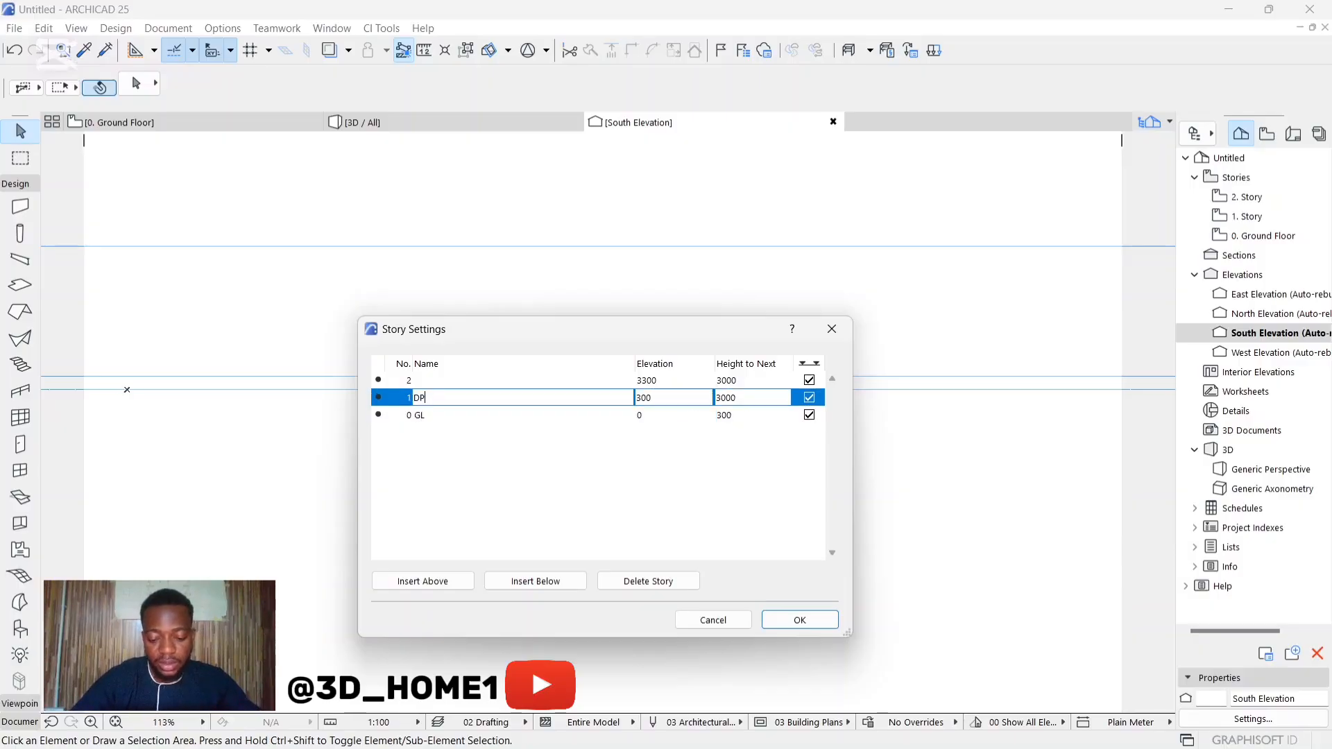
{"action": "left_click", "coordinate": [443, 381]}
{"action": "type", "text": "HEAD ROOM"}
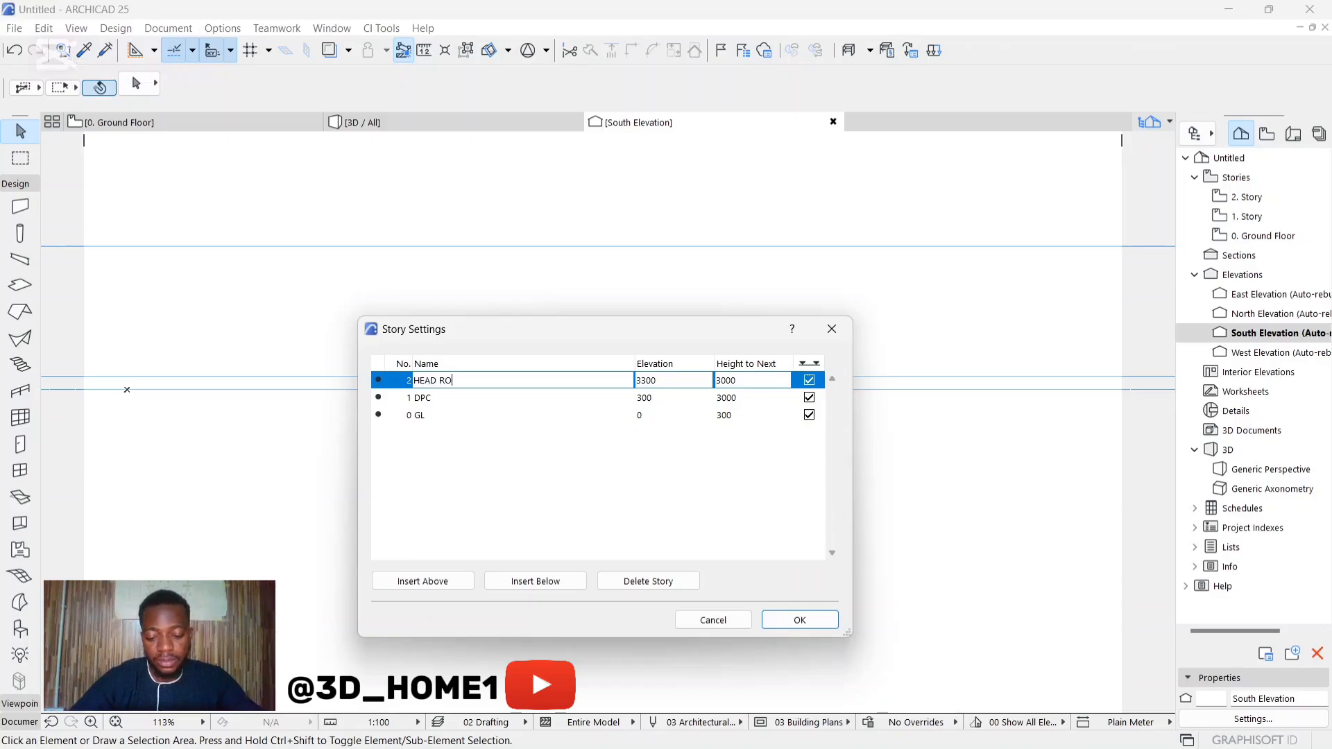
{"action": "left_click", "coordinate": [797, 620]}
Step: Examine the renamed story level labels and the wall's position between them in the South Elevation
{"action": "scroll", "coordinate": [530, 483], "scroll_direction": "down", "scroll_amount": 4}
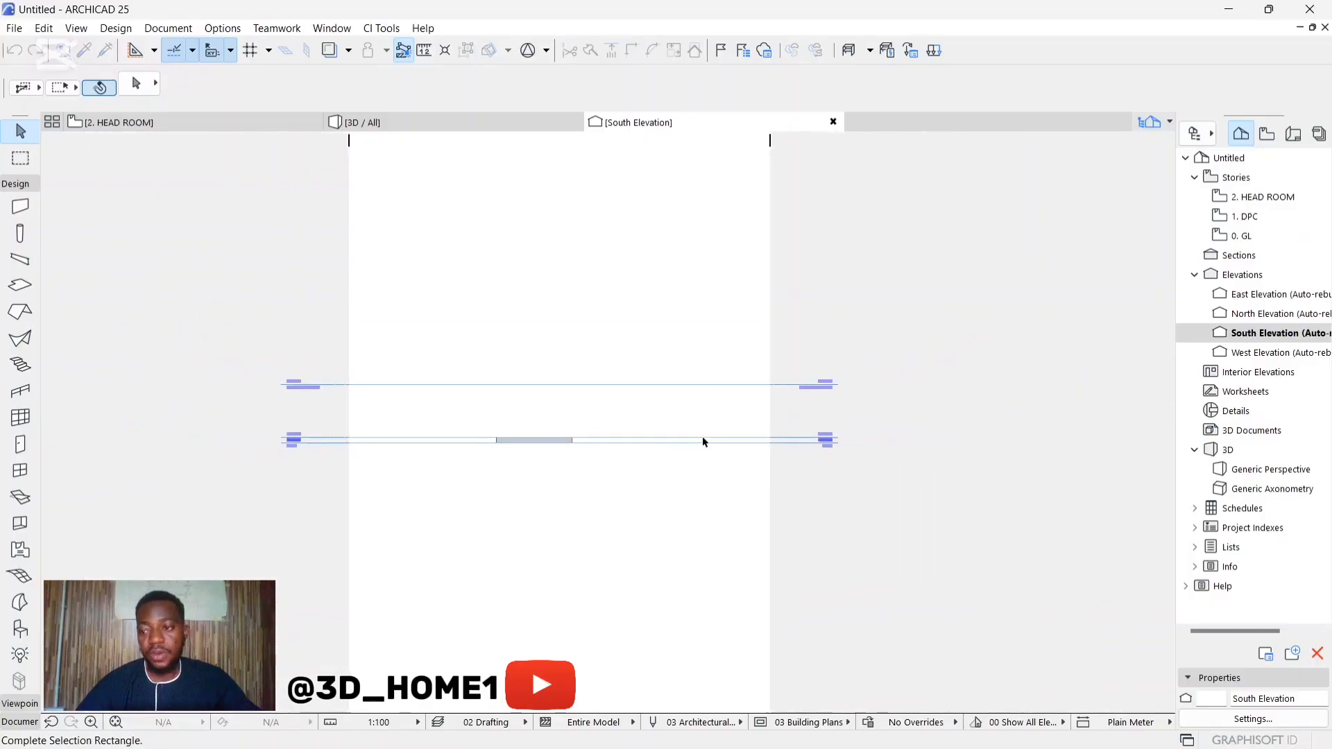
{"action": "left_click", "coordinate": [913, 372]}
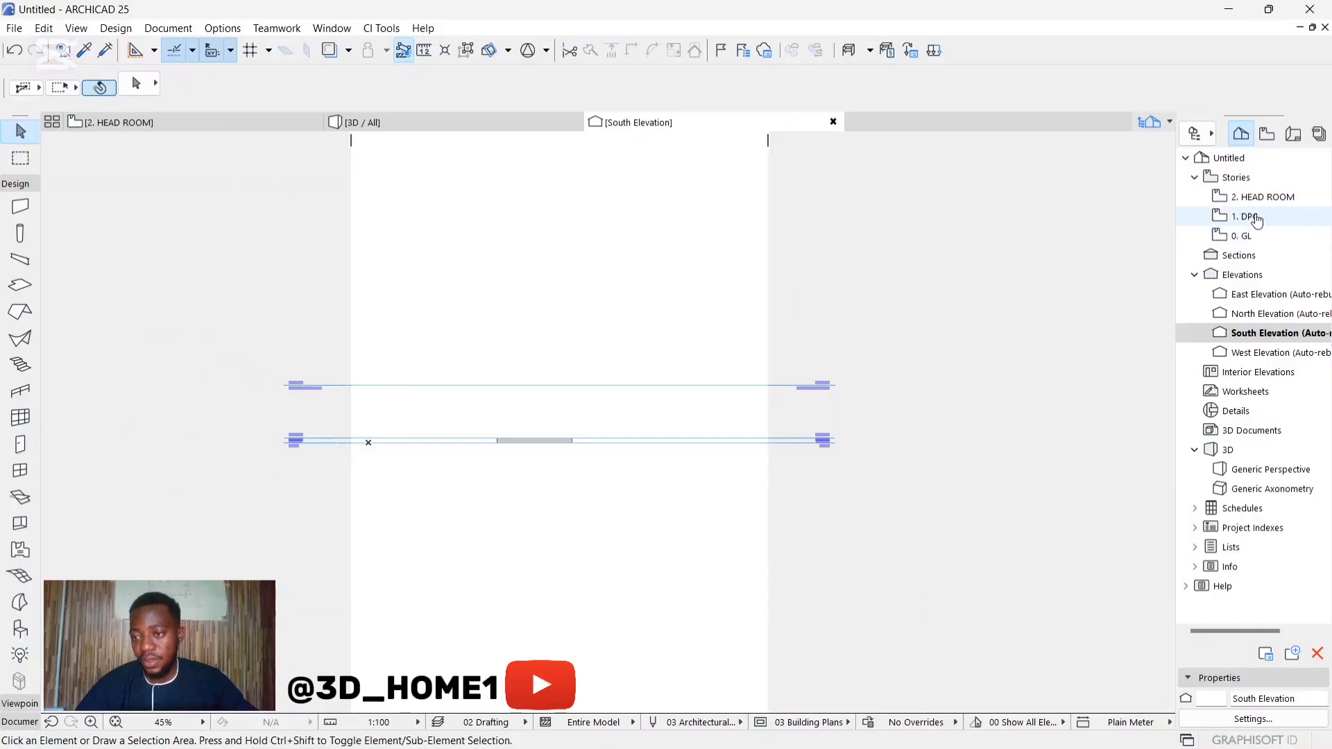
{"action": "scroll", "coordinate": [874, 402], "scroll_direction": "up", "scroll_amount": 8}
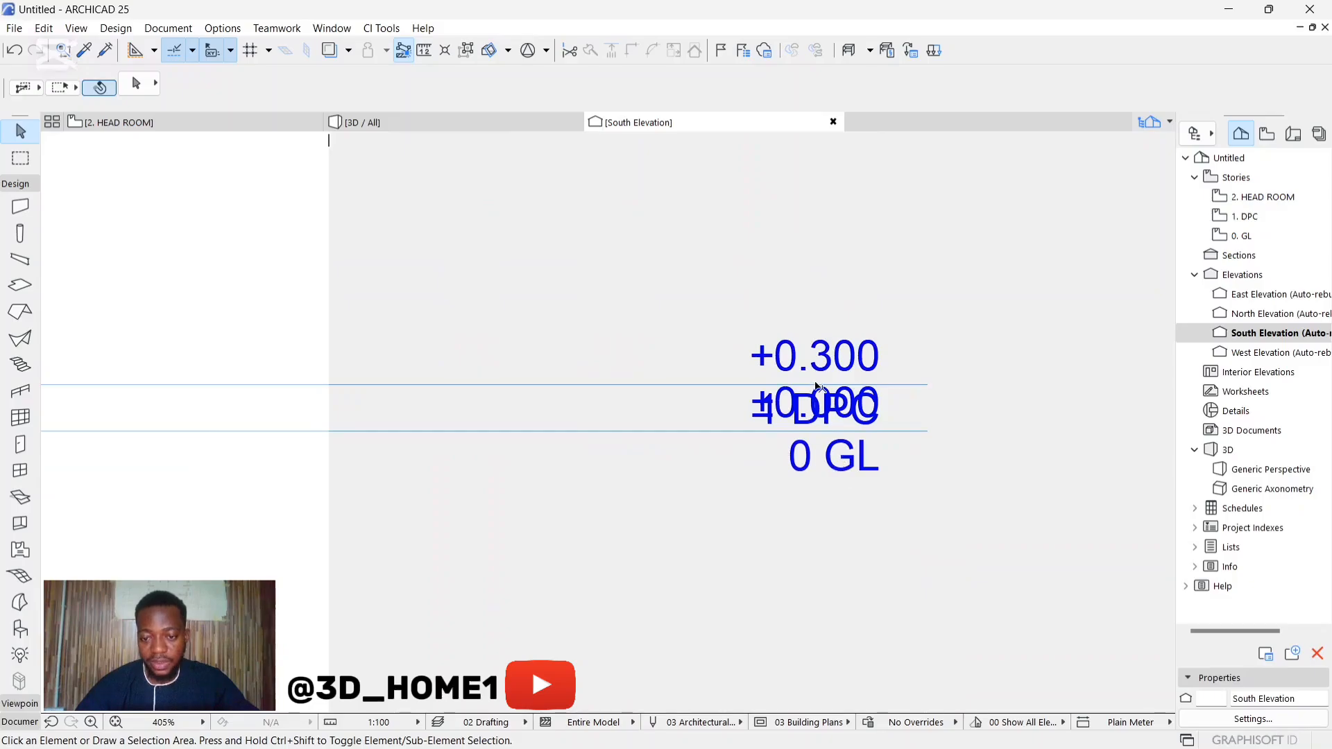
{"action": "scroll", "coordinate": [817, 386], "scroll_direction": "down", "scroll_amount": 6}
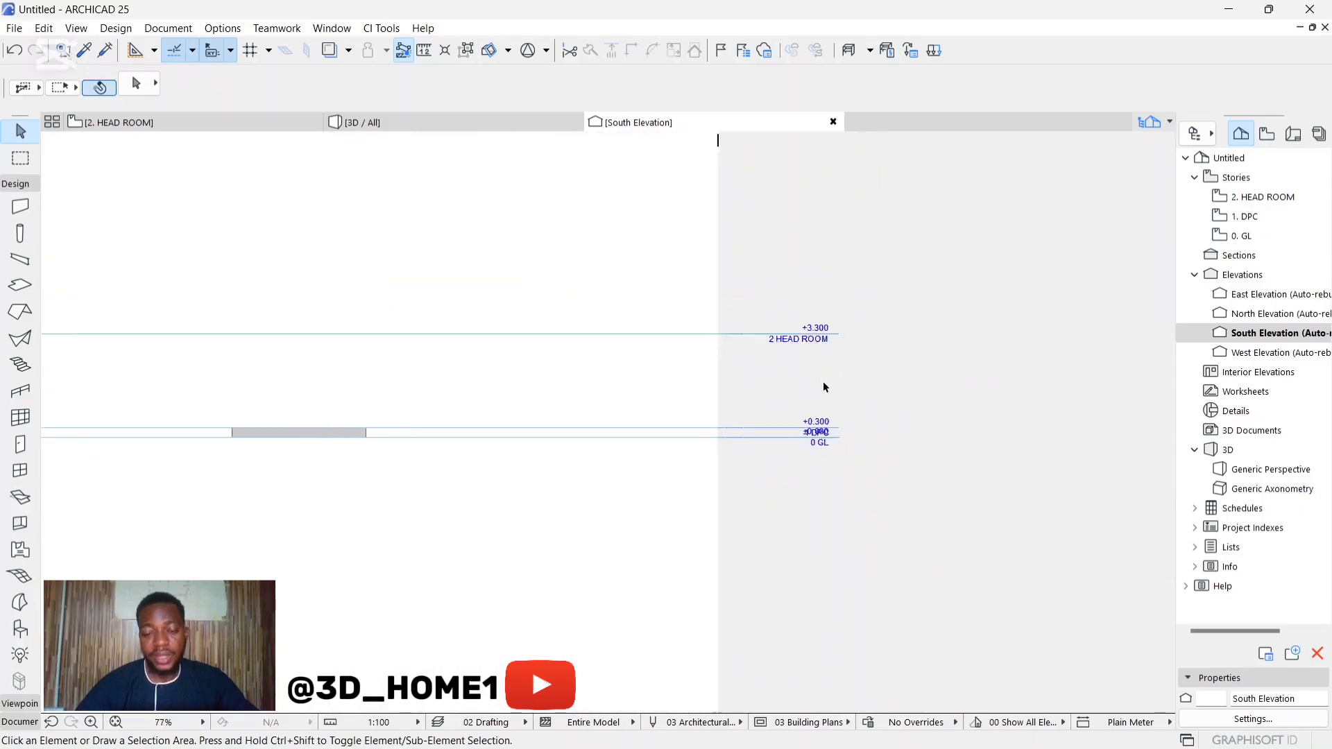
{"action": "scroll", "coordinate": [559, 428], "scroll_direction": "down", "scroll_amount": 3}
{"action": "scroll", "coordinate": [565, 390], "scroll_direction": "up", "scroll_amount": 6}
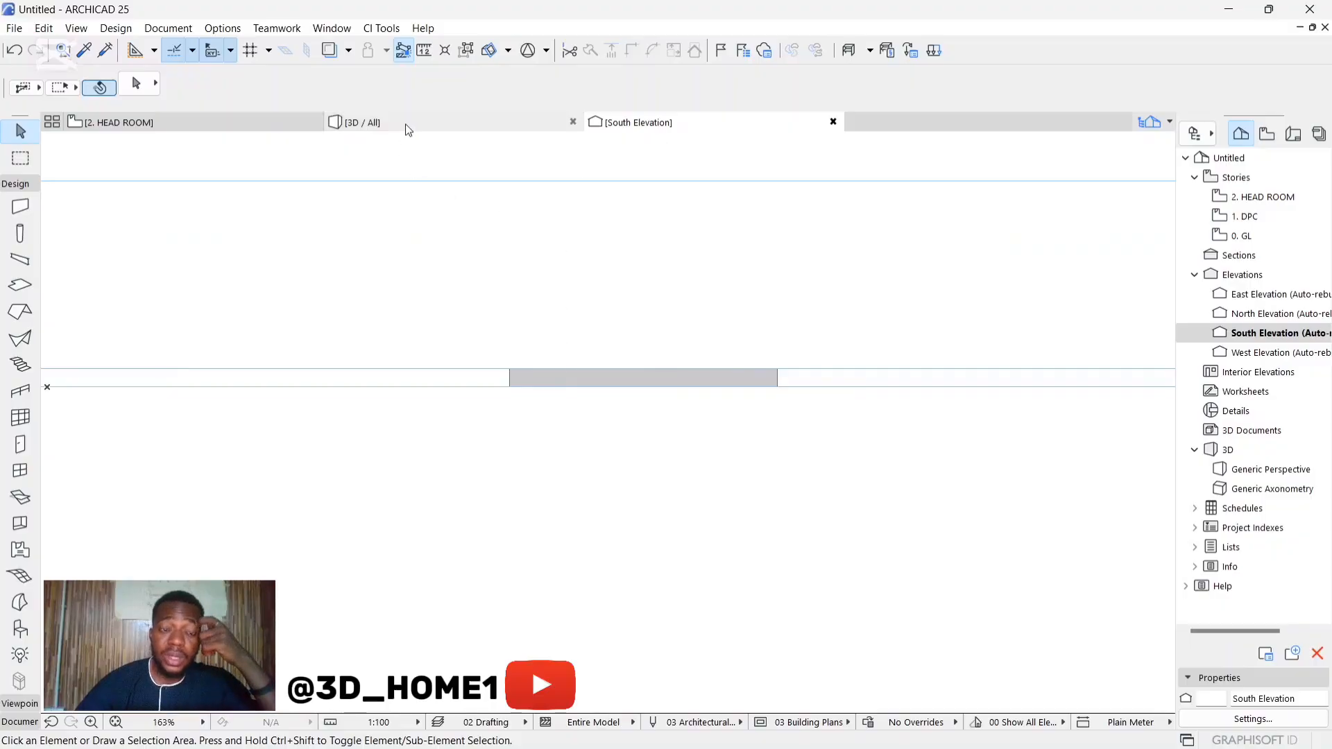
{"action": "scroll", "coordinate": [555, 318], "scroll_direction": "down", "scroll_amount": 1}
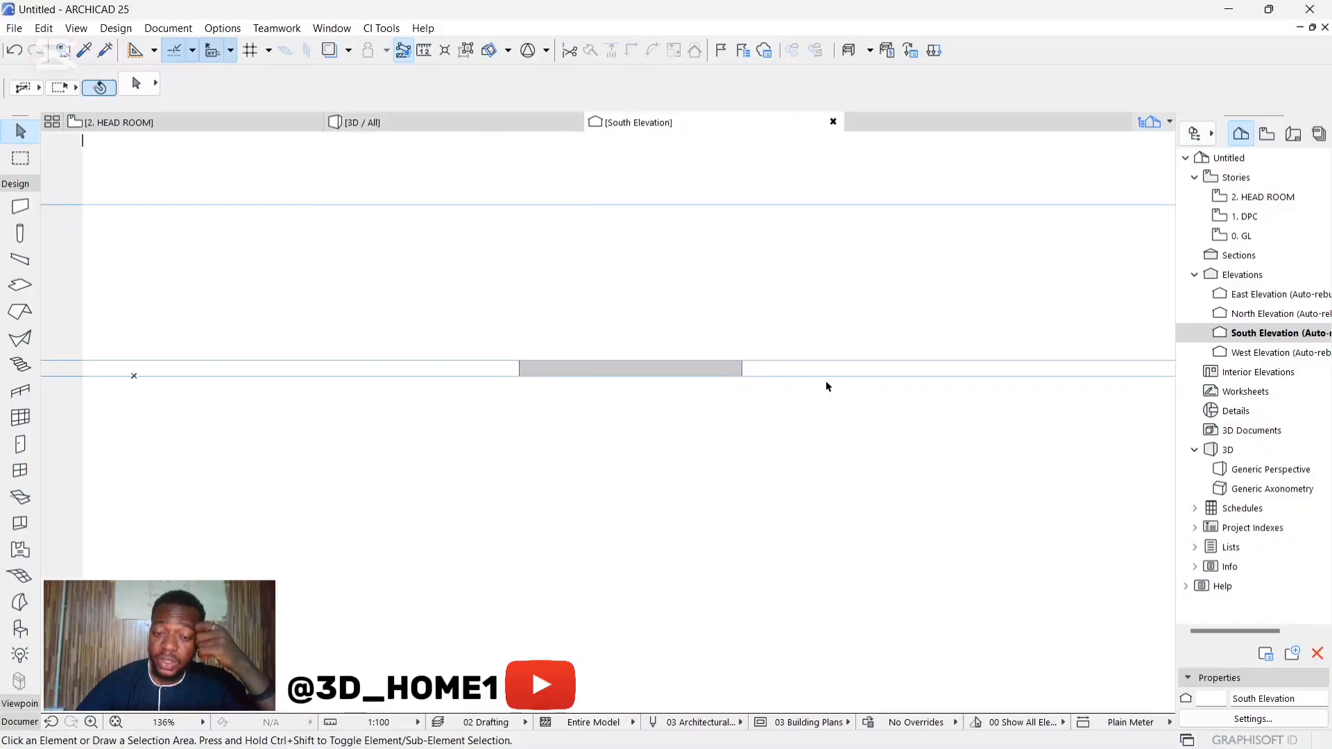
Step: Open the DPC story's floor plan and turn on the Trace reference to show the story below
{"action": "left_click", "coordinate": [1248, 221]}
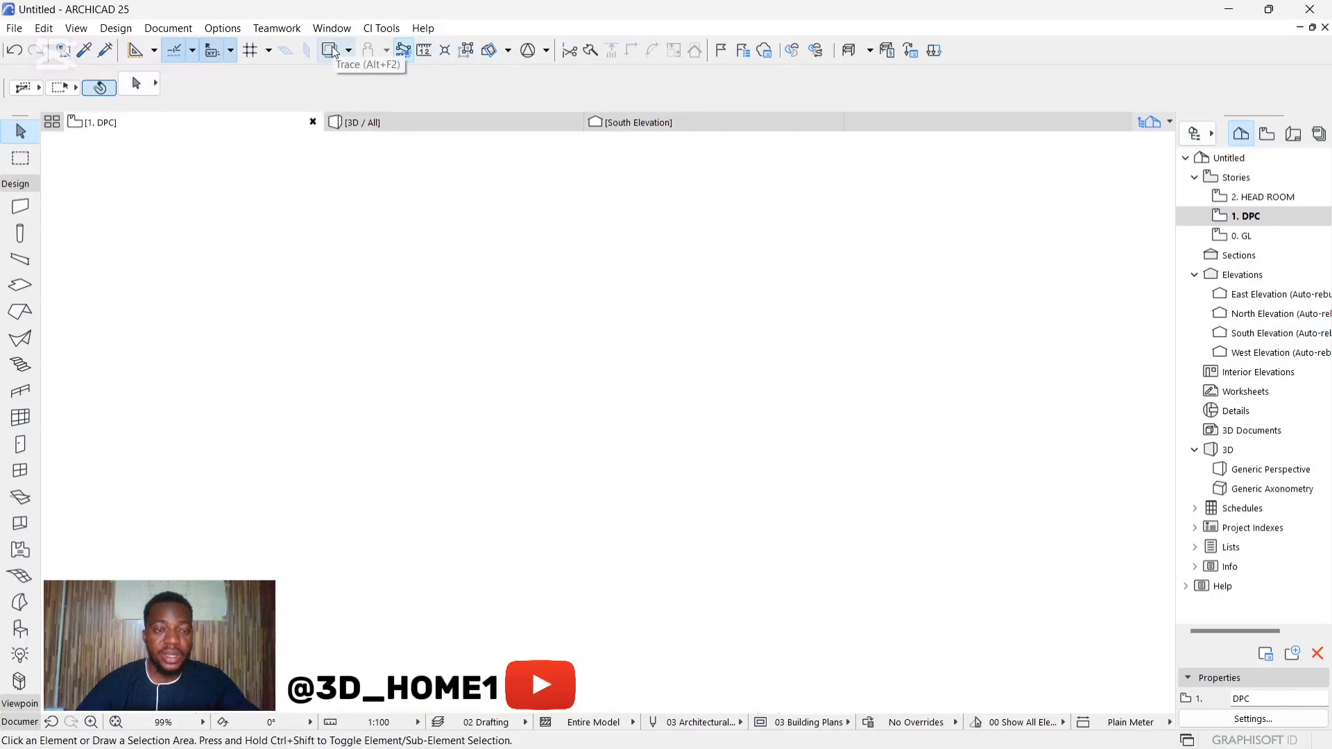
{"action": "left_click", "coordinate": [333, 50]}
{"action": "scroll", "coordinate": [502, 230], "scroll_direction": "down", "scroll_amount": 3}
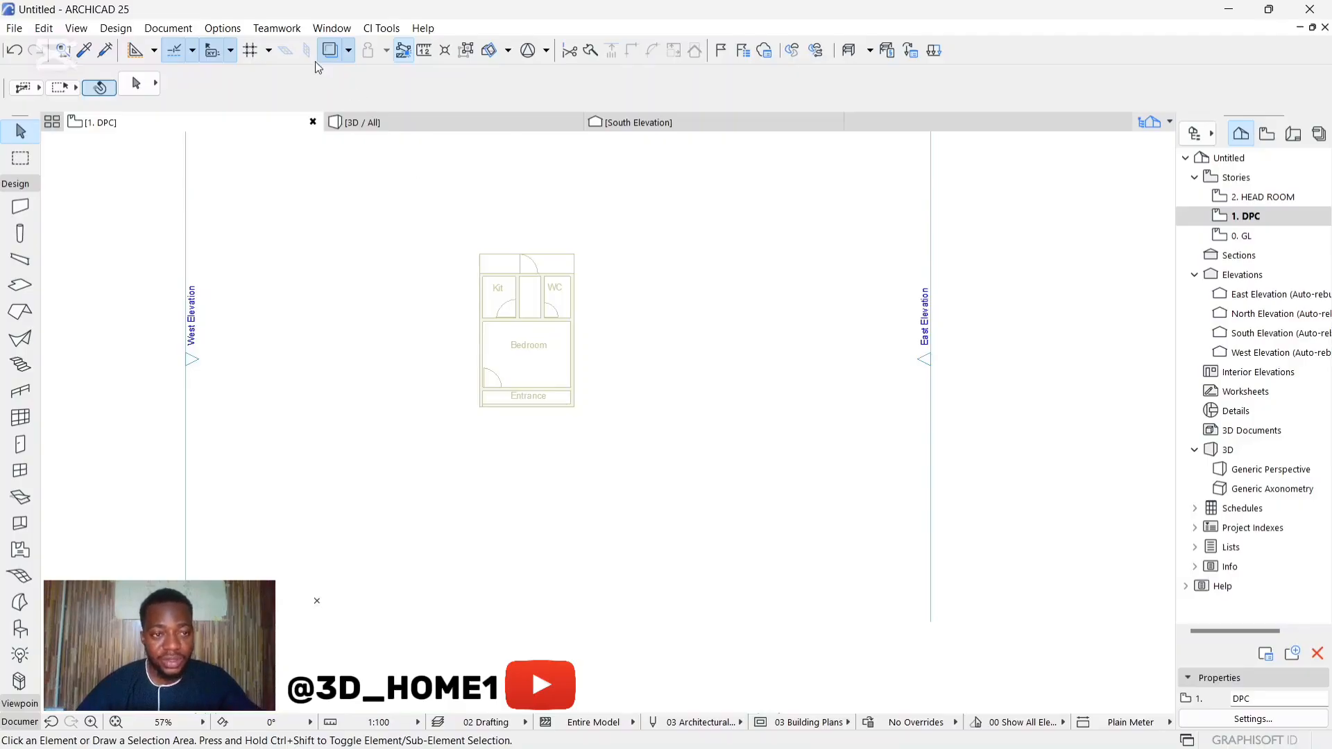
{"action": "scroll", "coordinate": [432, 270], "scroll_direction": "up", "scroll_amount": 3}
{"action": "scroll", "coordinate": [554, 342], "scroll_direction": "down", "scroll_amount": 2}
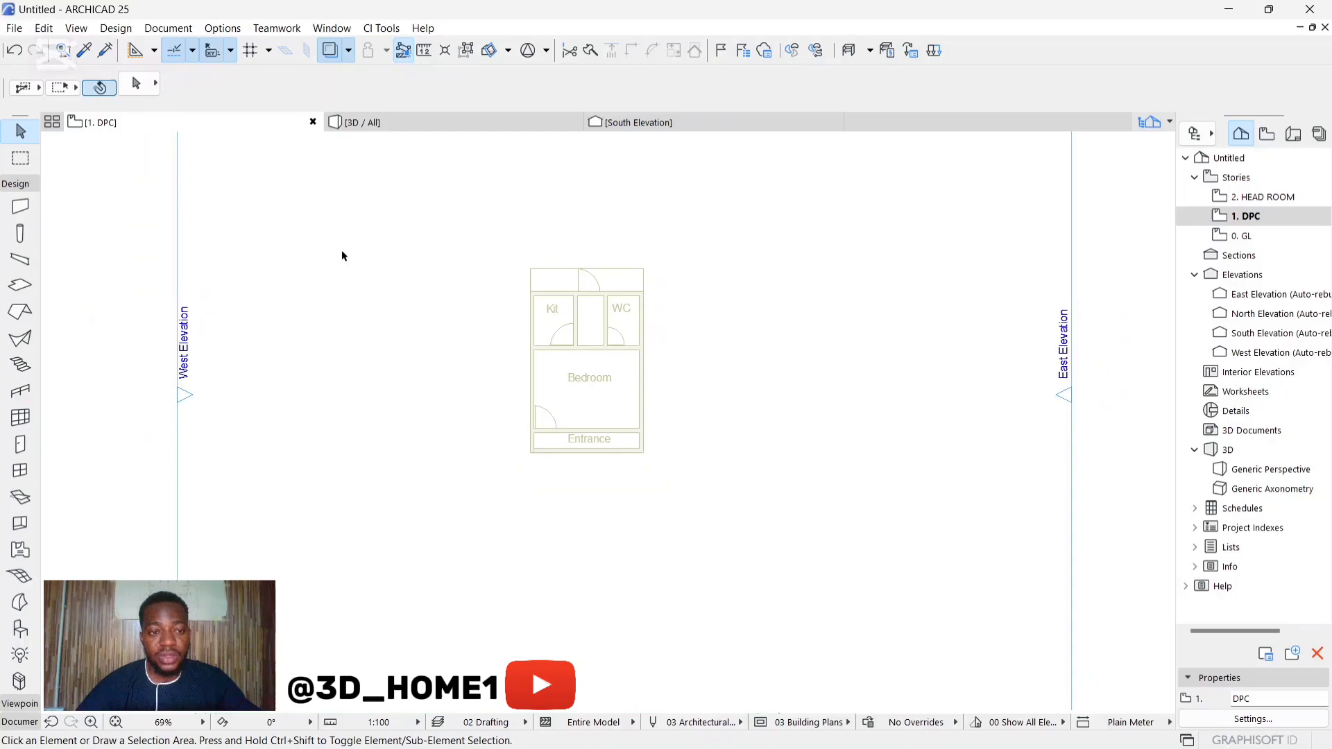
{"action": "scroll", "coordinate": [526, 288], "scroll_direction": "up", "scroll_amount": 3}
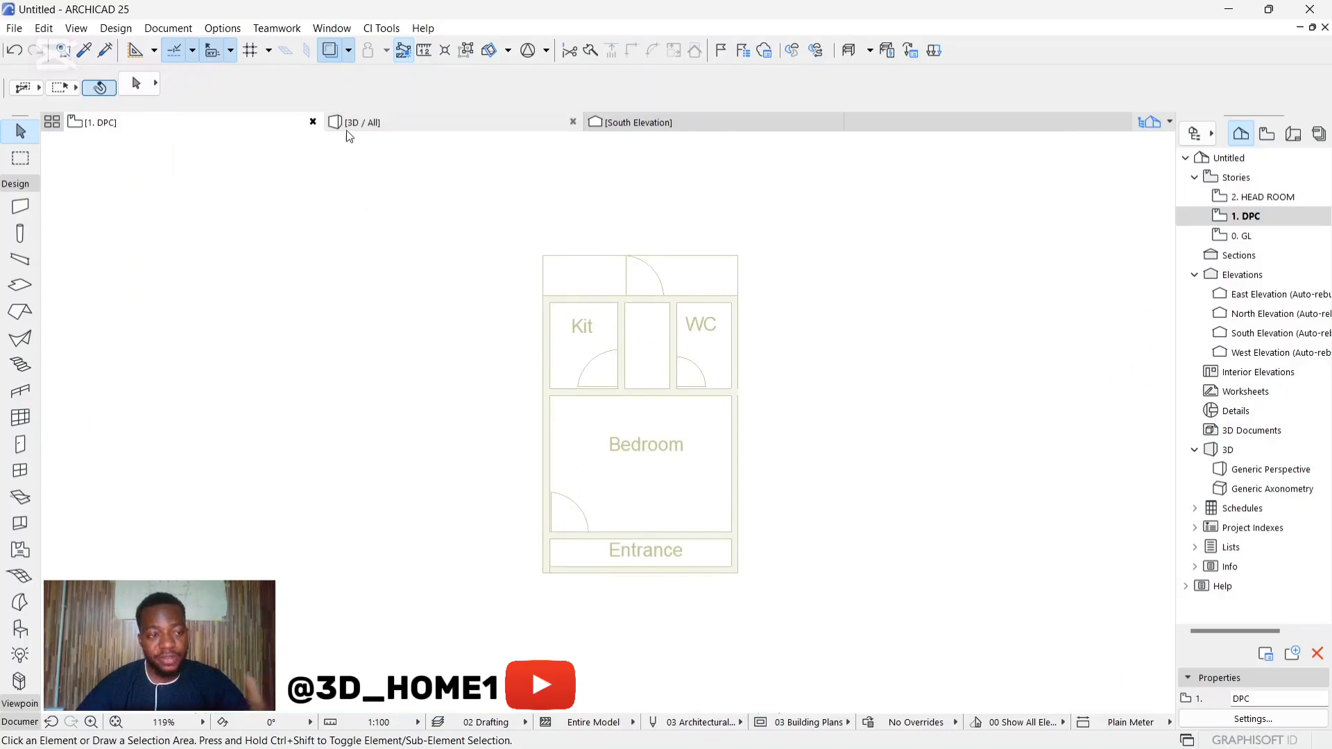
Step: Return to the GL story's floor plan
{"action": "left_click", "coordinate": [1260, 240]}
{"action": "double_click", "coordinate": [1261, 240]}
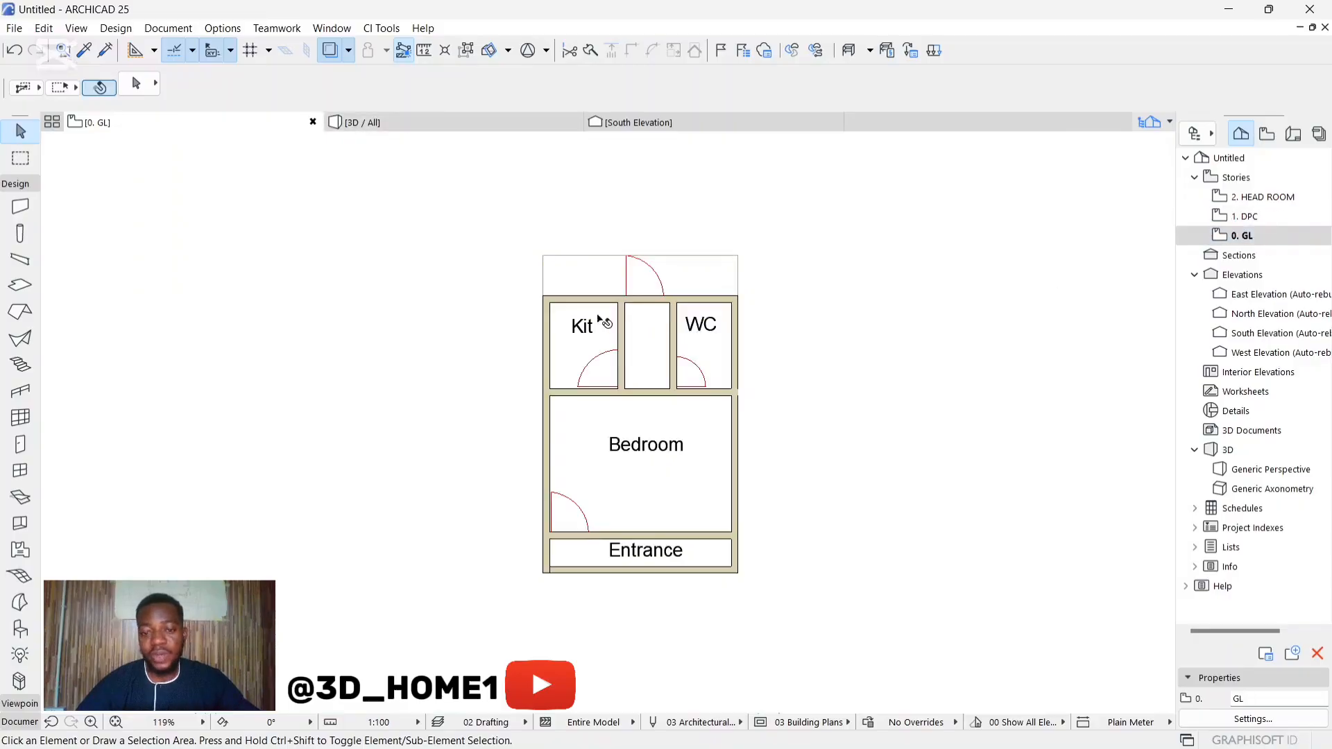
Step: Try to paste the GL story's walls and floor plan drawing into the DPC story
{"action": "scroll", "coordinate": [596, 318], "scroll_direction": "down", "scroll_amount": 3}
{"action": "left_click_drag", "start_coordinate": [500, 267], "coordinate": [787, 563]}
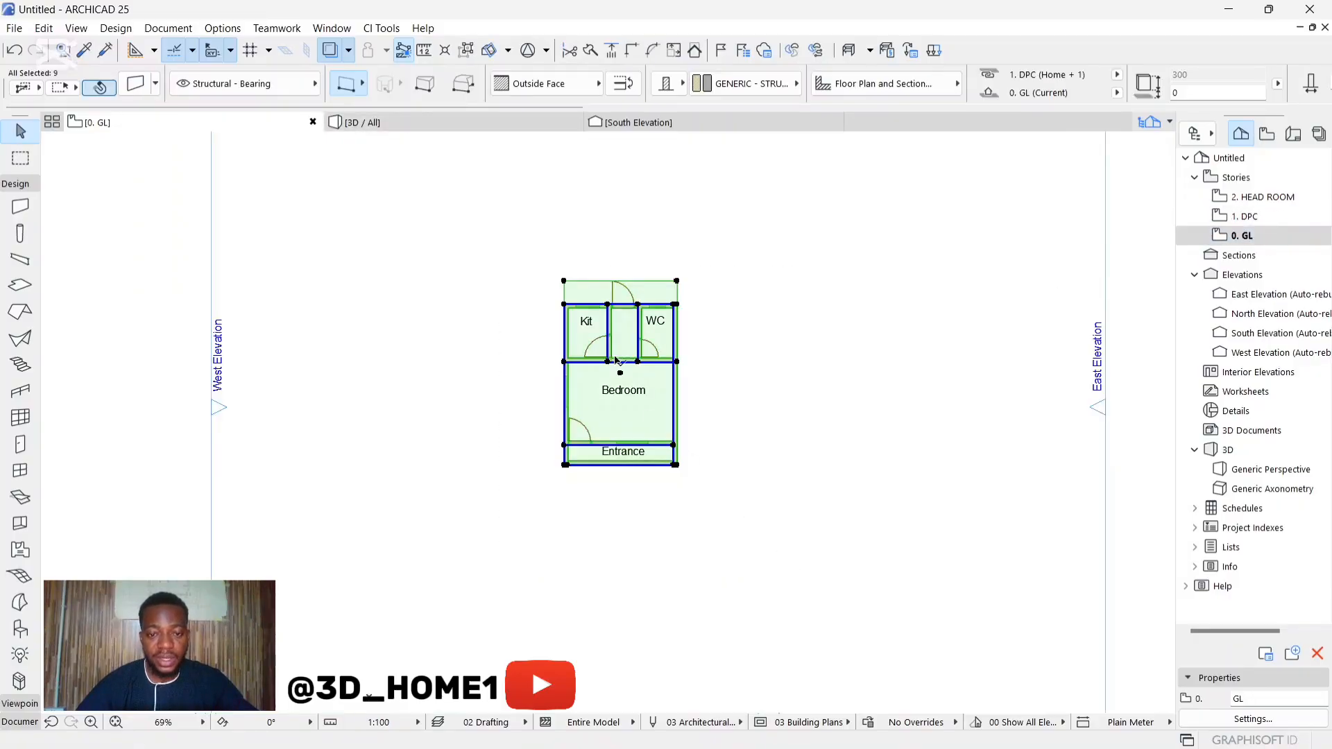
{"action": "scroll", "coordinate": [625, 295], "scroll_direction": "up", "scroll_amount": 5}
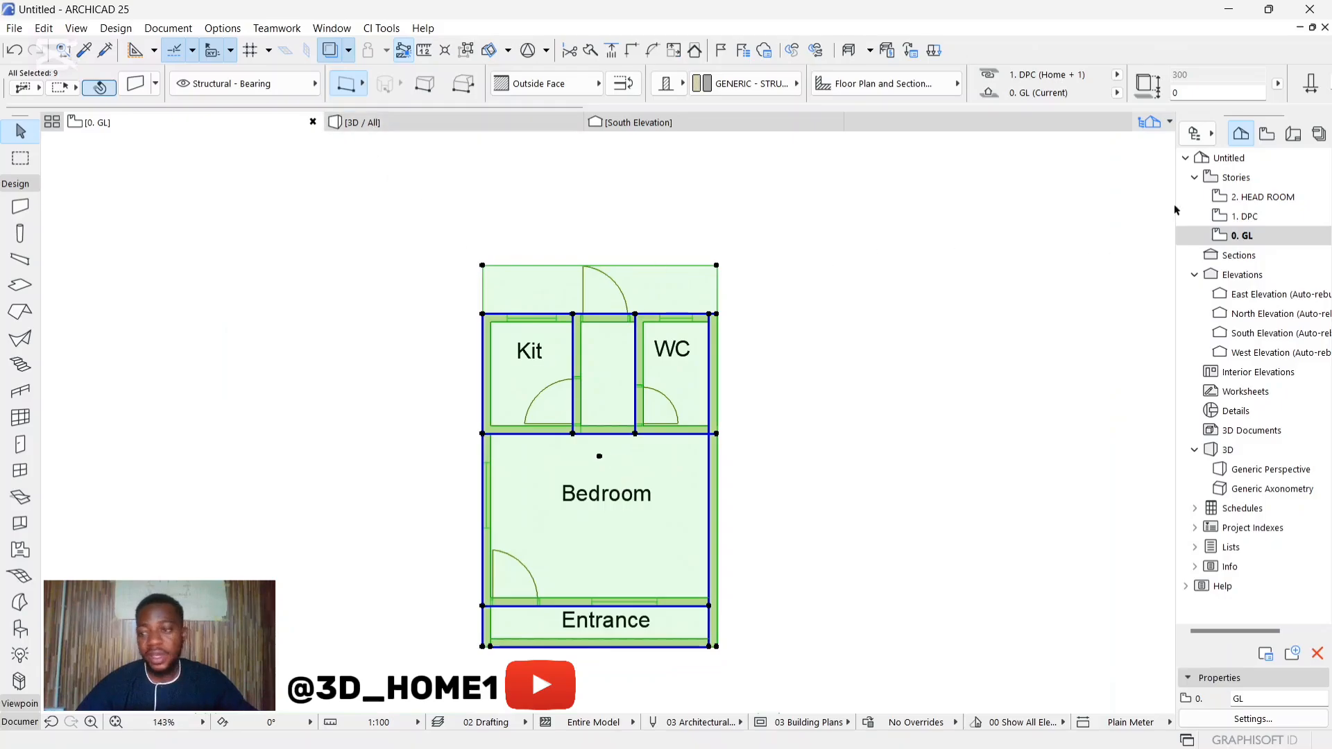
{"action": "double_click", "coordinate": [1245, 216]}
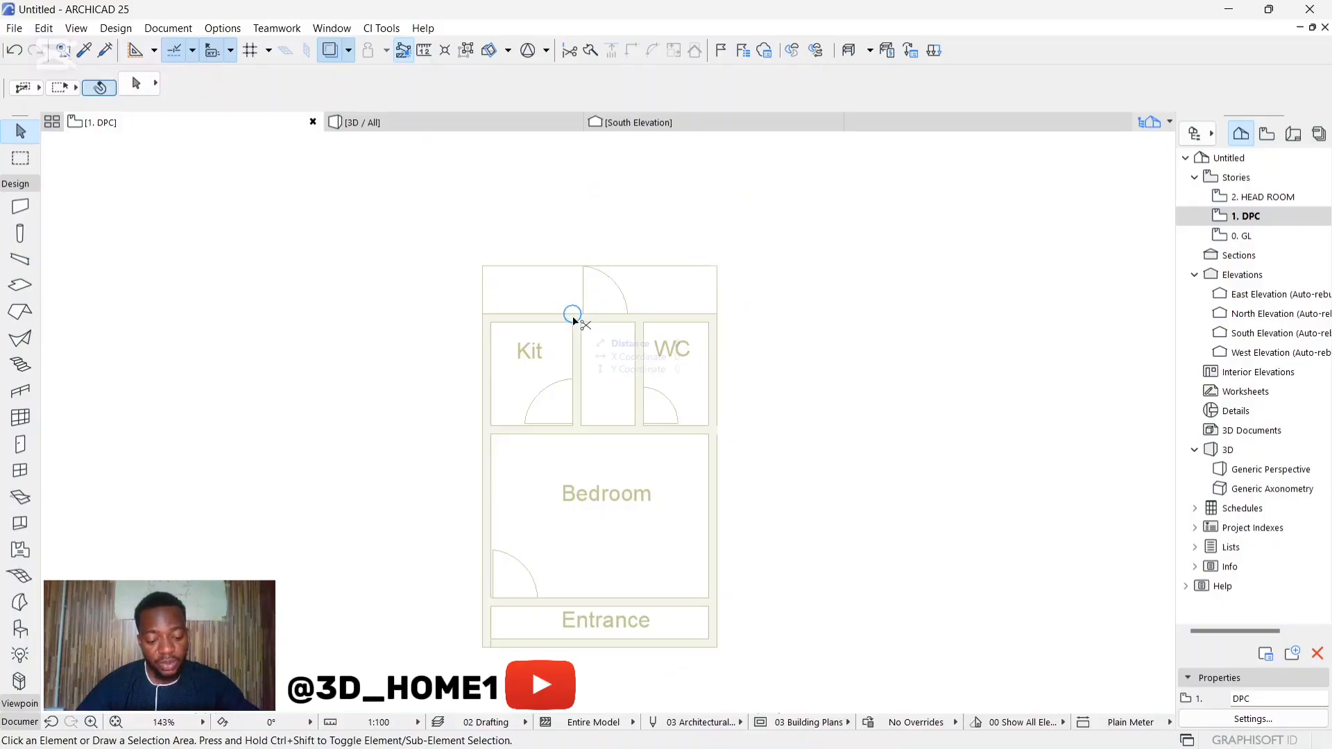
{"action": "key", "text": "ctrl+v"}
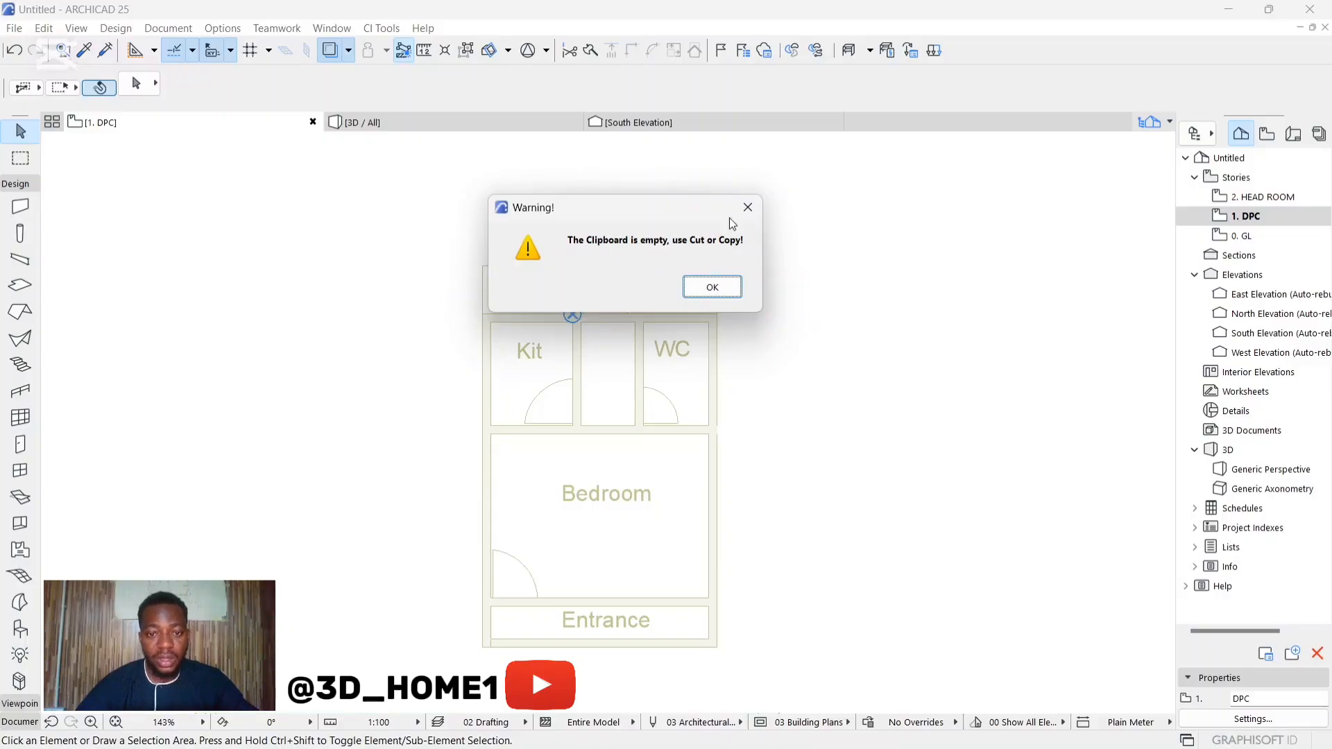
{"action": "left_click", "coordinate": [747, 207]}
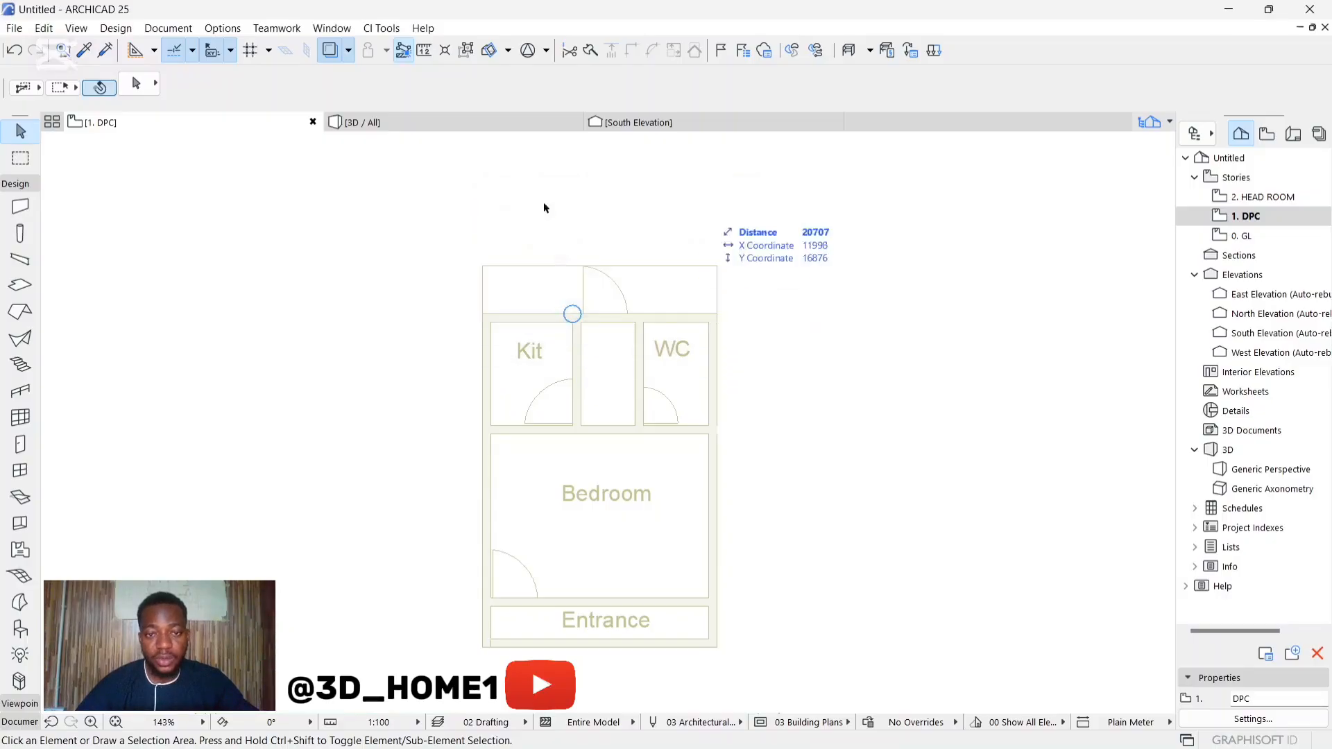
Step: Copy all walls and the floor plan drawing from the GL story and paste them in place on the DPC story
{"action": "double_click", "coordinate": [1242, 236]}
{"action": "scroll", "coordinate": [493, 269], "scroll_direction": "down", "scroll_amount": 3}
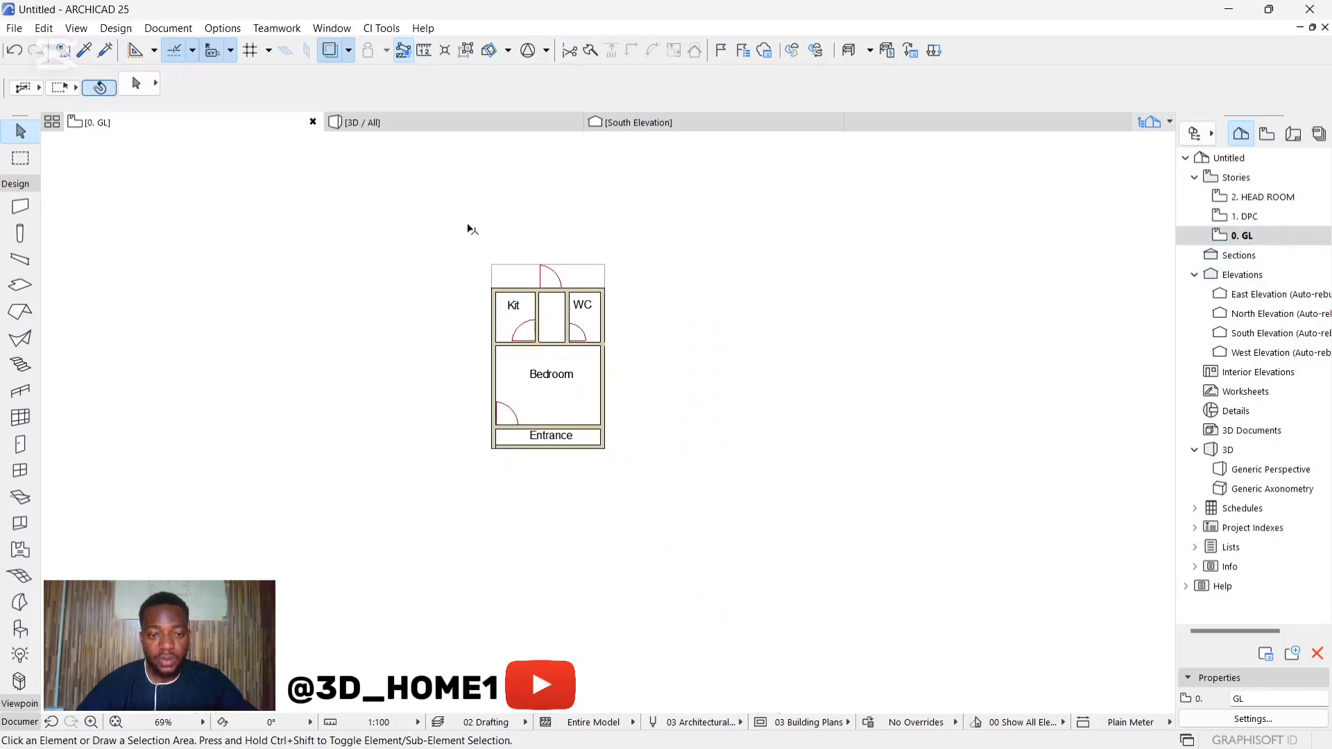
{"action": "left_click", "coordinate": [465, 238]}
{"action": "left_click", "coordinate": [666, 484]}
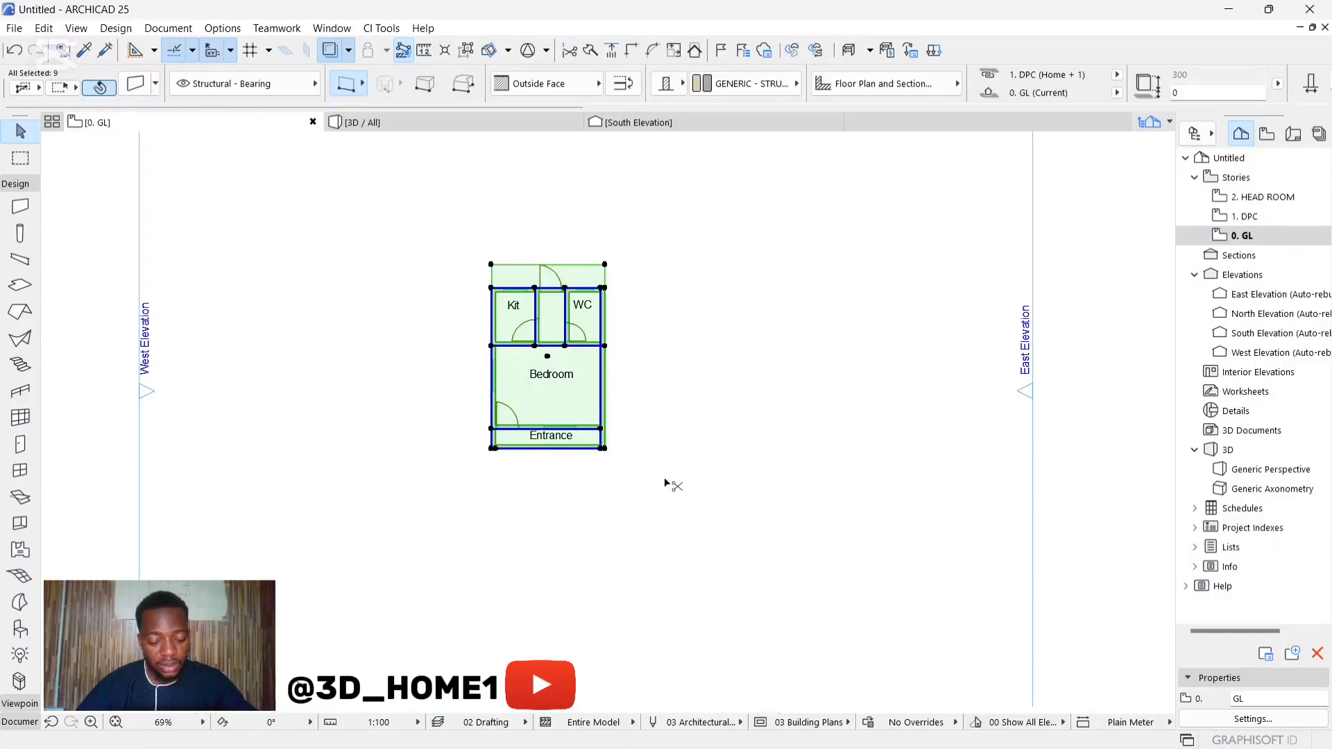
{"action": "left_click", "coordinate": [669, 461]}
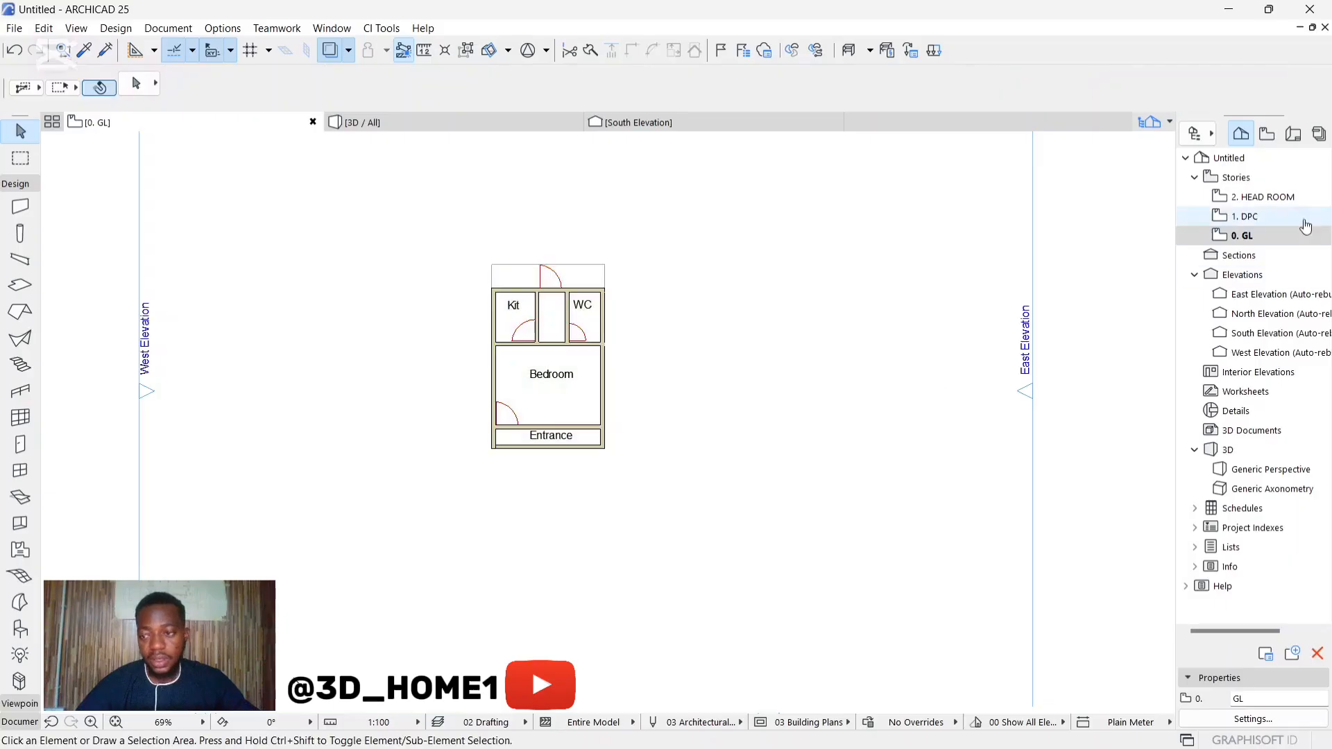
{"action": "left_click", "coordinate": [1269, 216]}
{"action": "double_click", "coordinate": [1269, 215]}
{"action": "scroll", "coordinate": [559, 310], "scroll_direction": "up", "scroll_amount": 2}
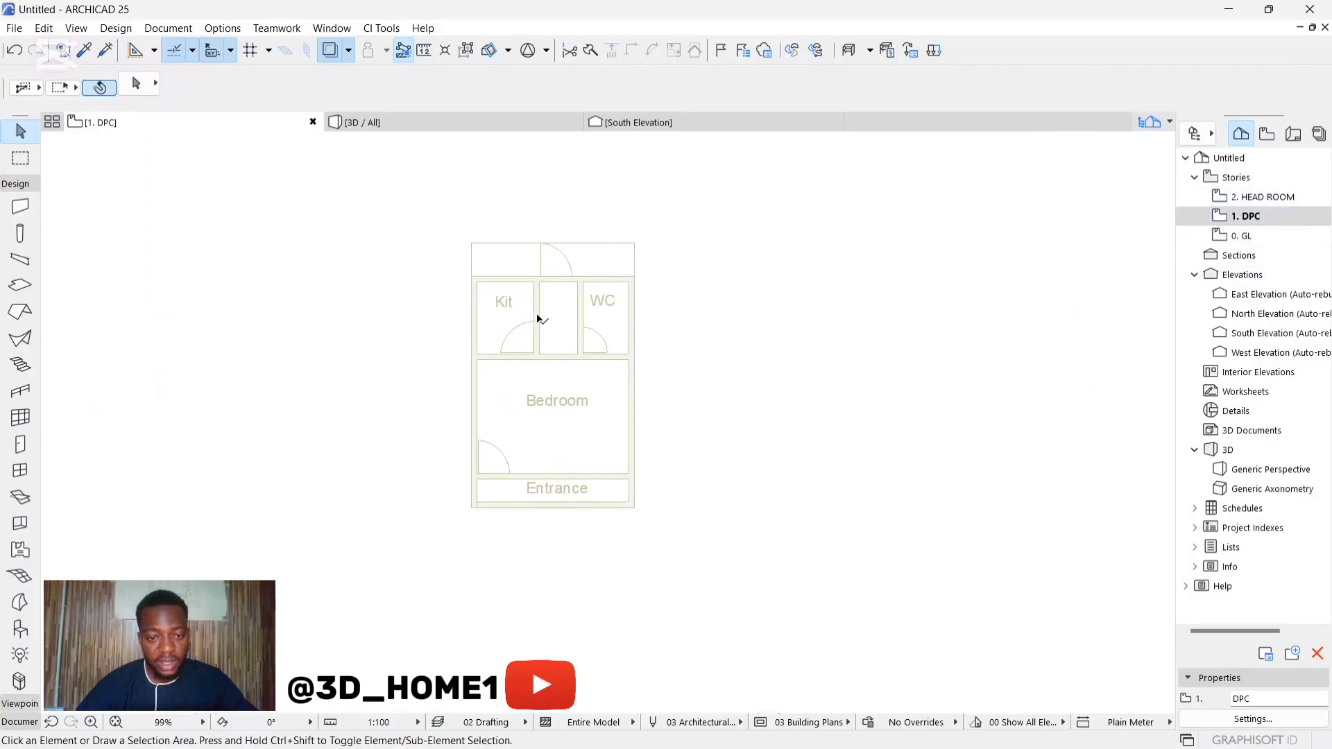
{"action": "key", "text": "ctrl+v"}
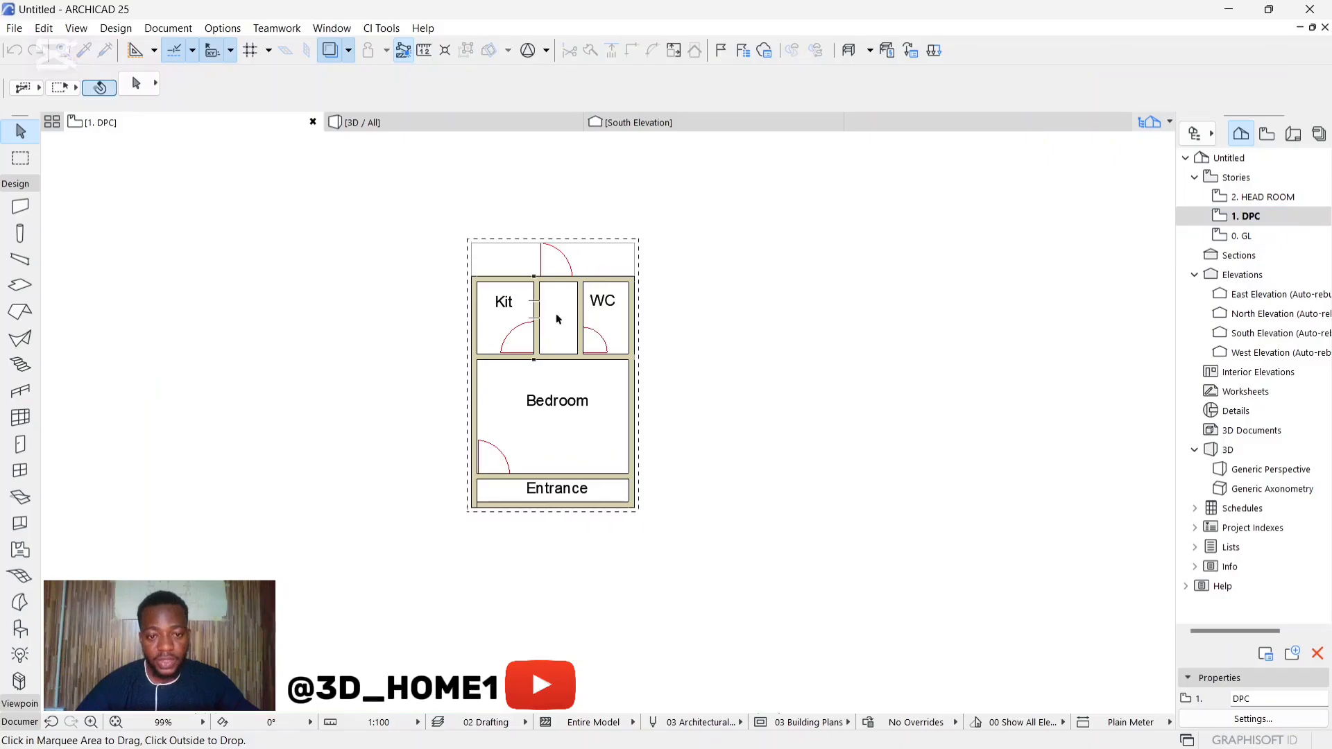
{"action": "left_click", "coordinate": [691, 315]}
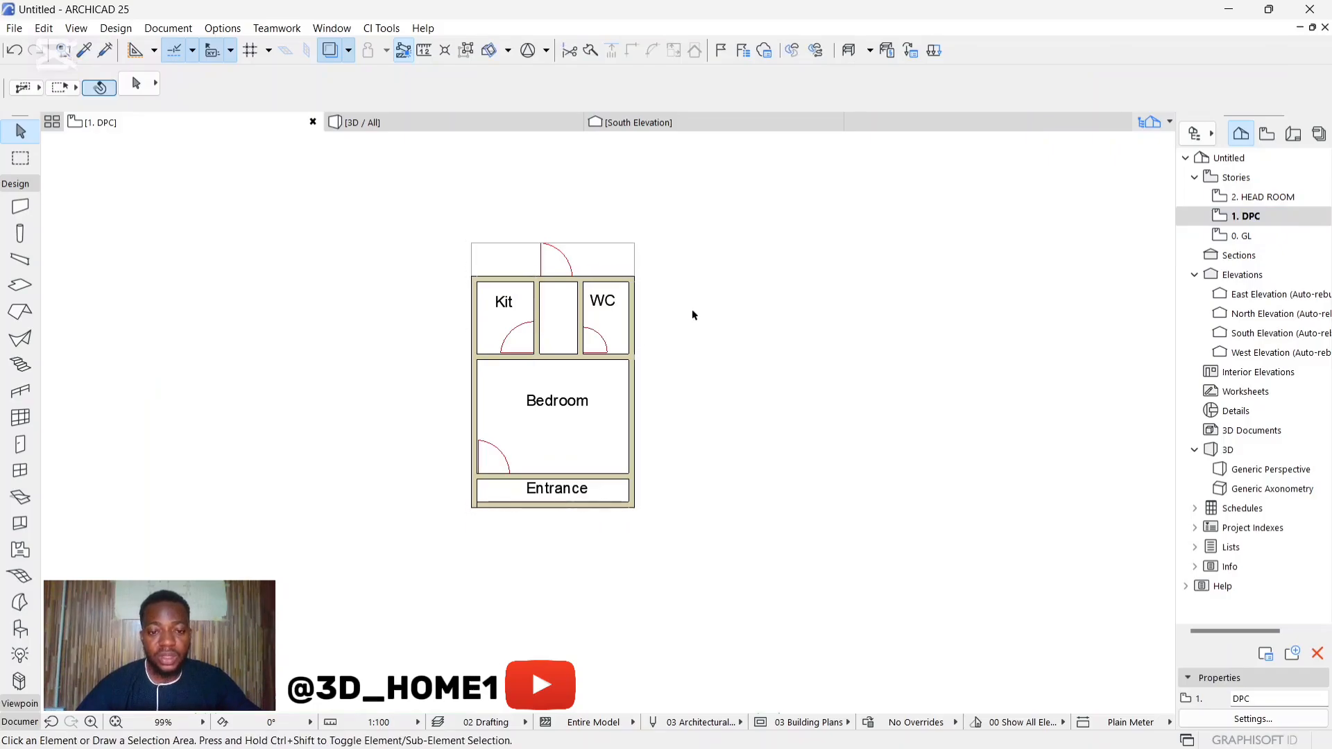
Step: Undo the paste on the DPC story and view the GL walls in the 3D perspective
{"action": "key", "text": "ctrl+z"}
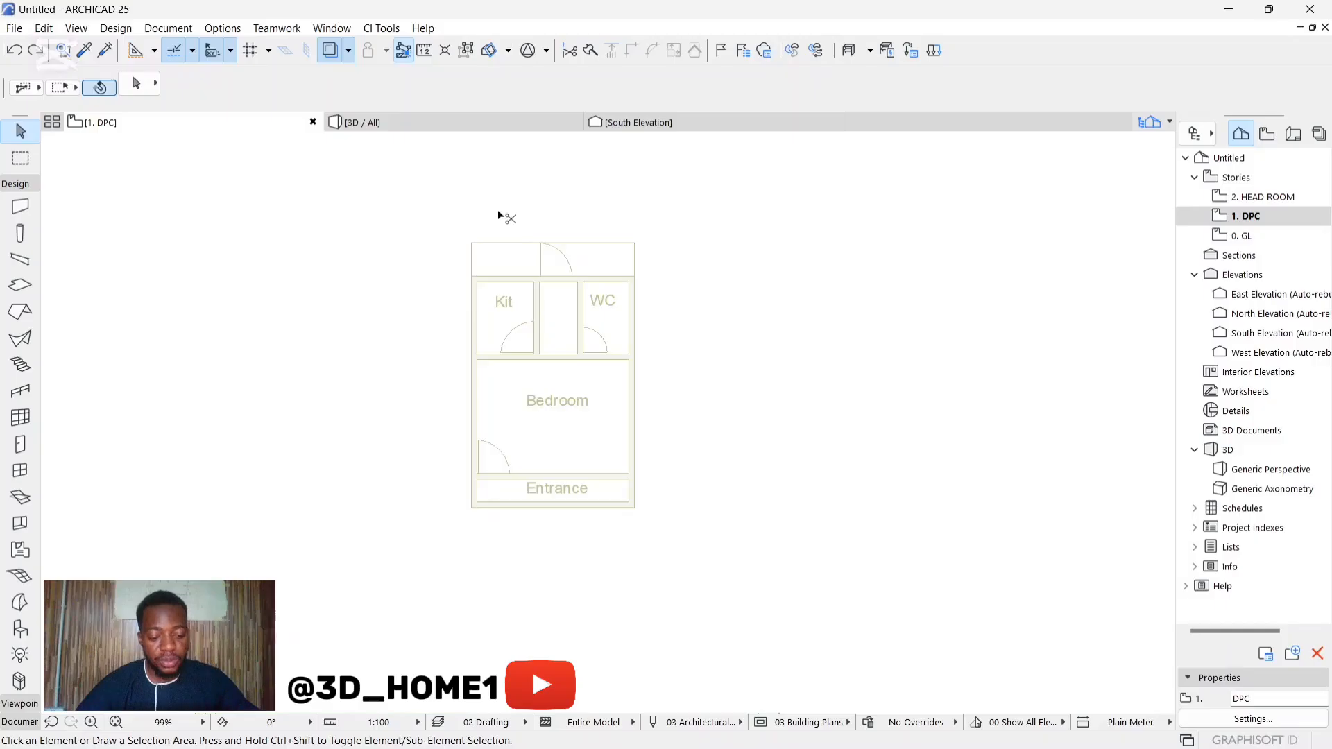
{"action": "scroll", "coordinate": [535, 306], "scroll_direction": "up", "scroll_amount": 2}
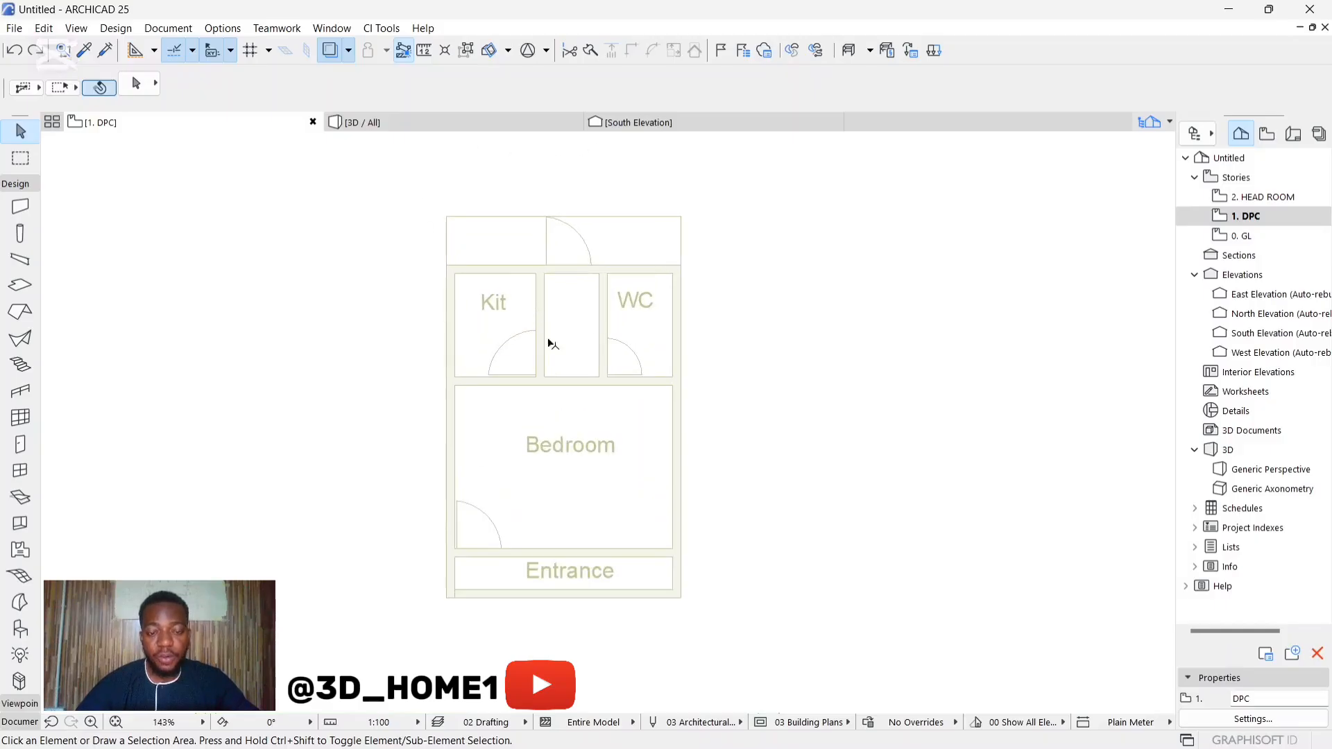
{"action": "left_click", "coordinate": [470, 122]}
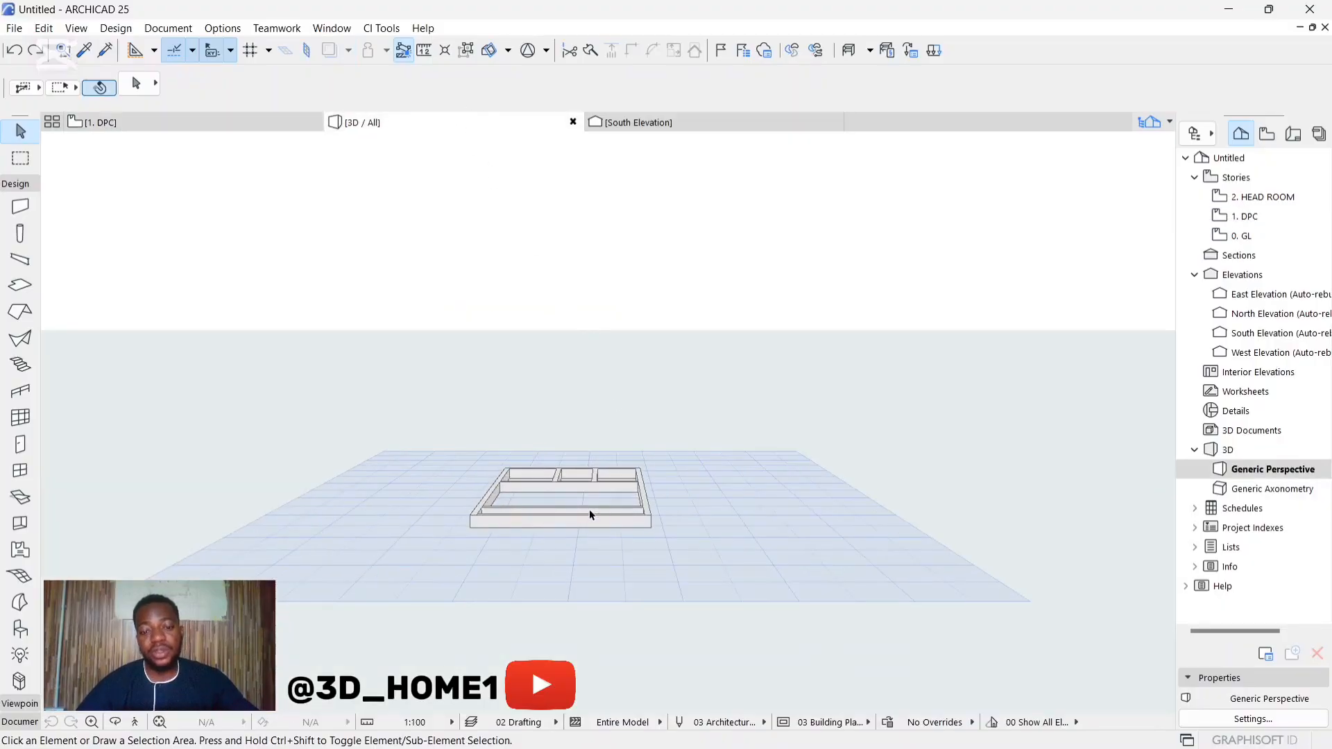
{"action": "middle_click_drag", "start_coordinate": [590, 513], "coordinate": [550, 567], "text": "shift"}
{"action": "left_click", "coordinate": [239, 123]}
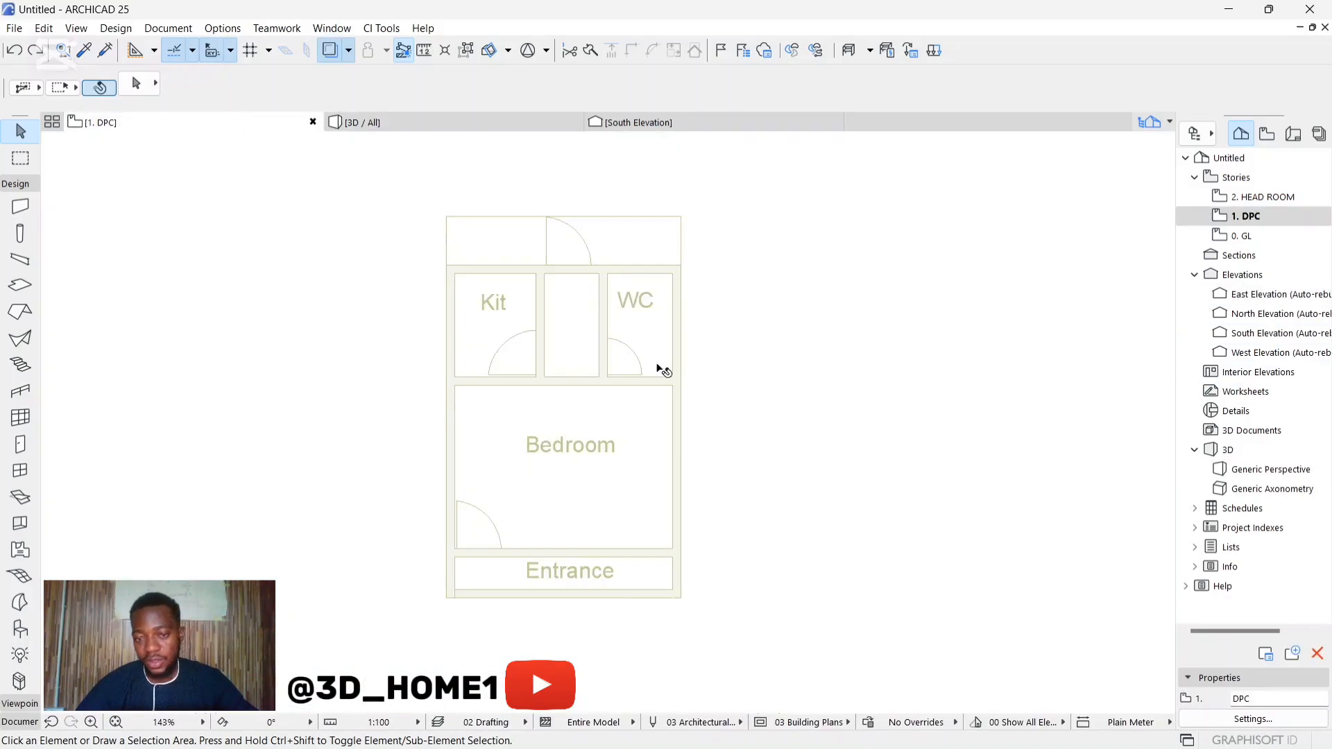
Step: Duplicate the GL story's walls and plan drawing onto the DPC story at the original position and check the stacked walls in 3D
{"action": "scroll", "coordinate": [663, 370], "scroll_direction": "down", "scroll_amount": 2}
{"action": "double_click", "coordinate": [1241, 236]}
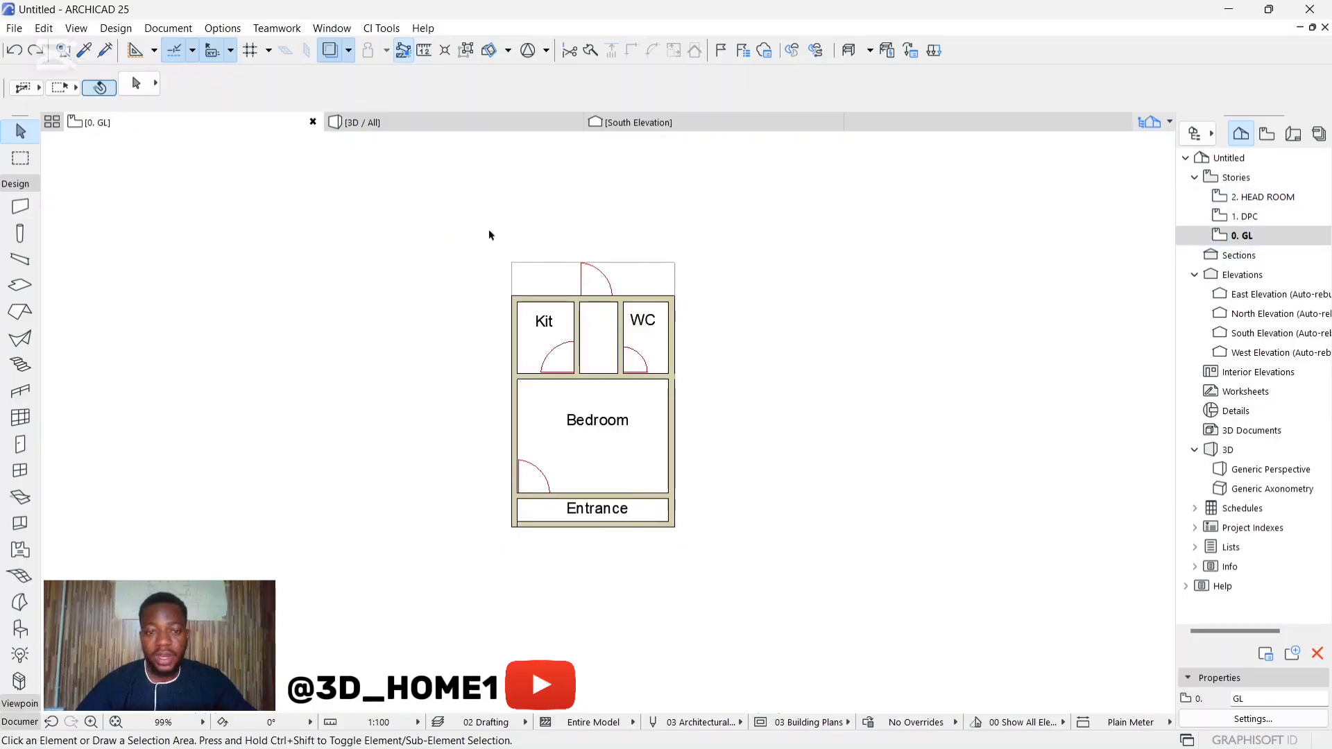
{"action": "left_click_drag", "start_coordinate": [488, 234], "coordinate": [758, 602]}
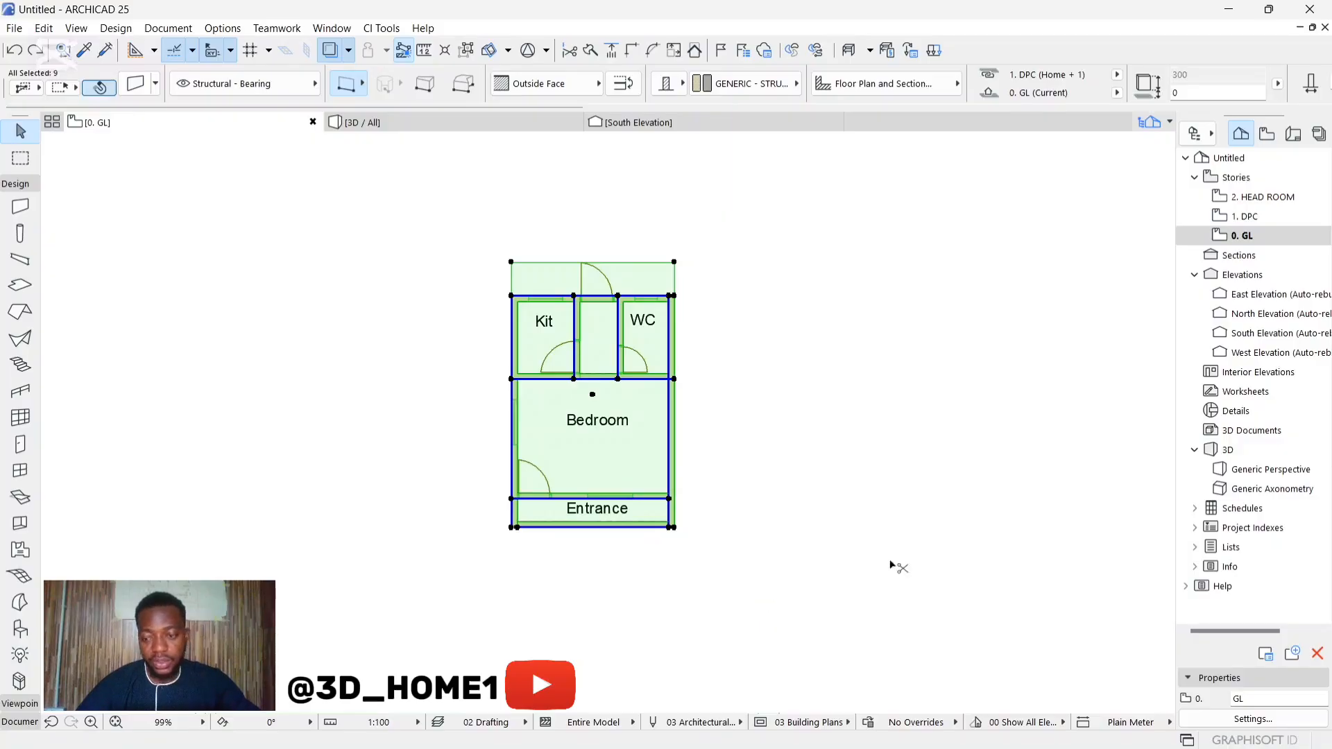
{"action": "double_click", "coordinate": [1242, 216]}
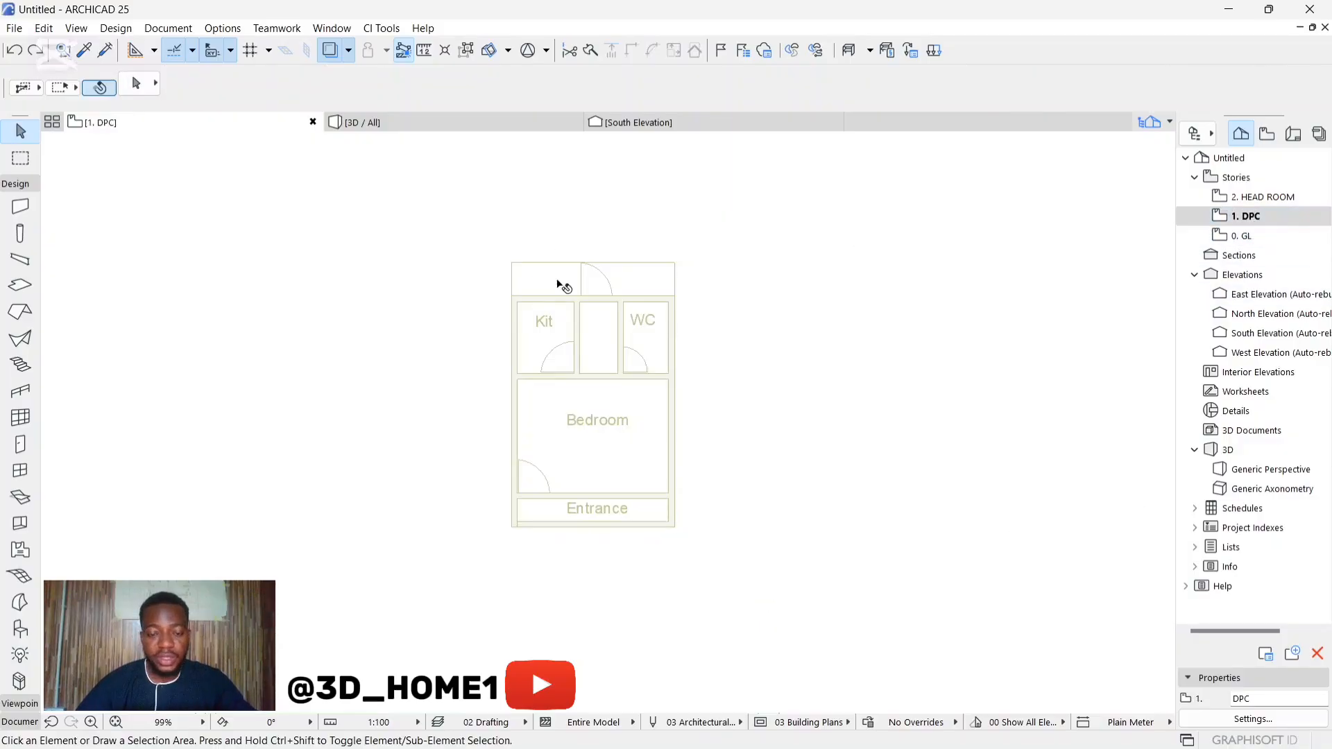
{"action": "key", "text": "ctrl+v"}
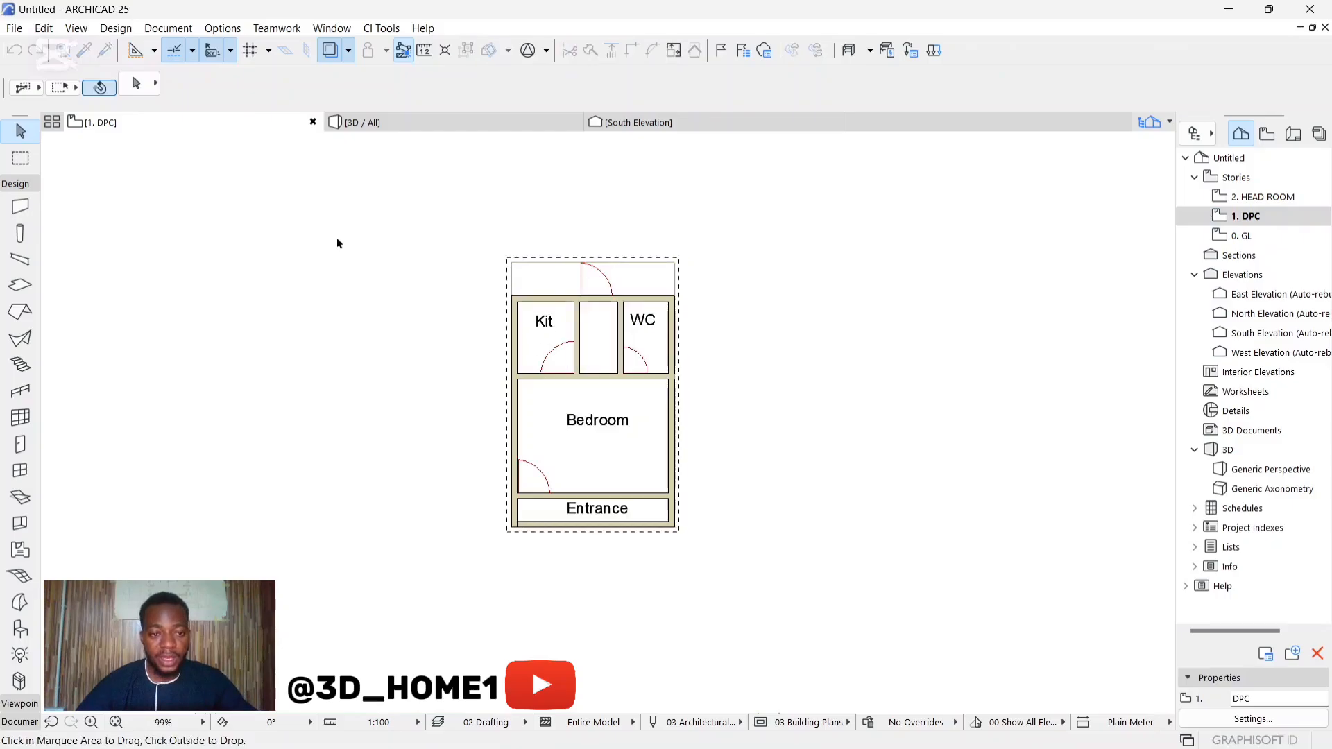
{"action": "left_click", "coordinate": [336, 237]}
{"action": "left_click", "coordinate": [526, 122]}
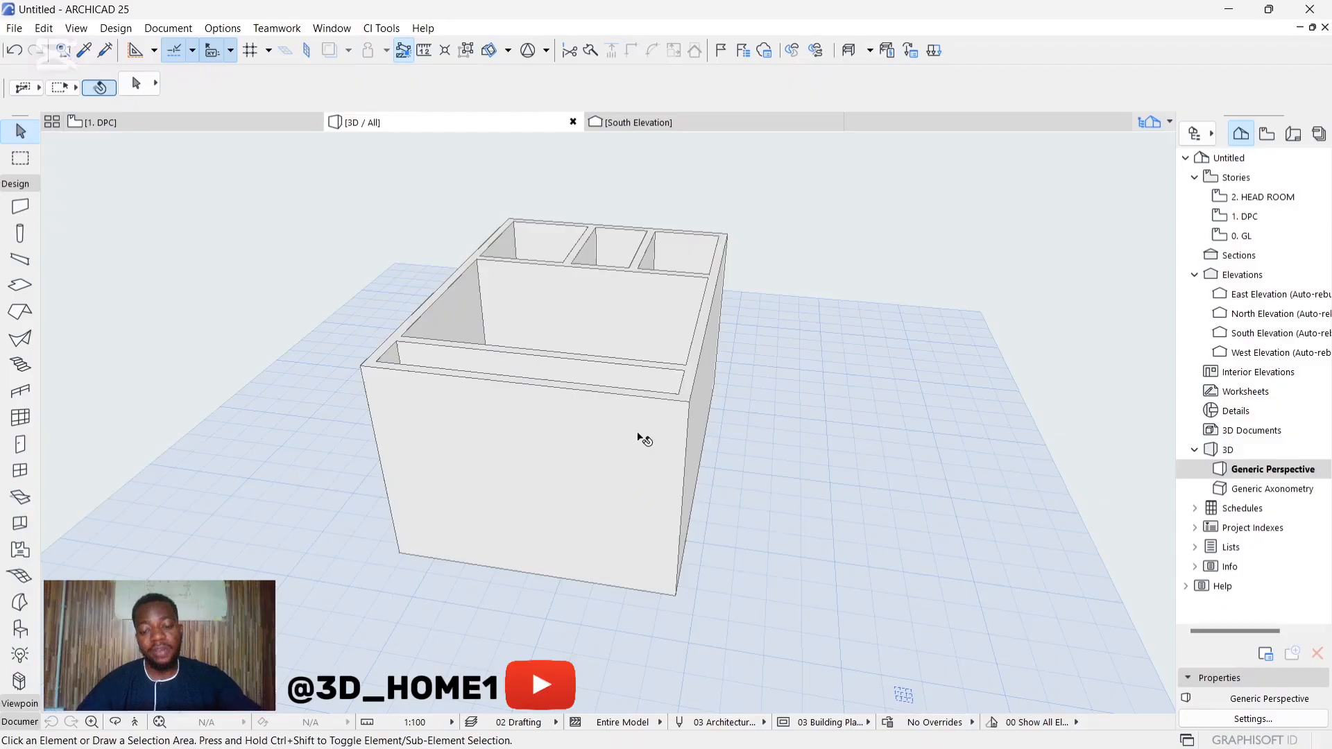
{"action": "middle_click_drag", "start_coordinate": [638, 436], "coordinate": [632, 537], "text": "shift"}
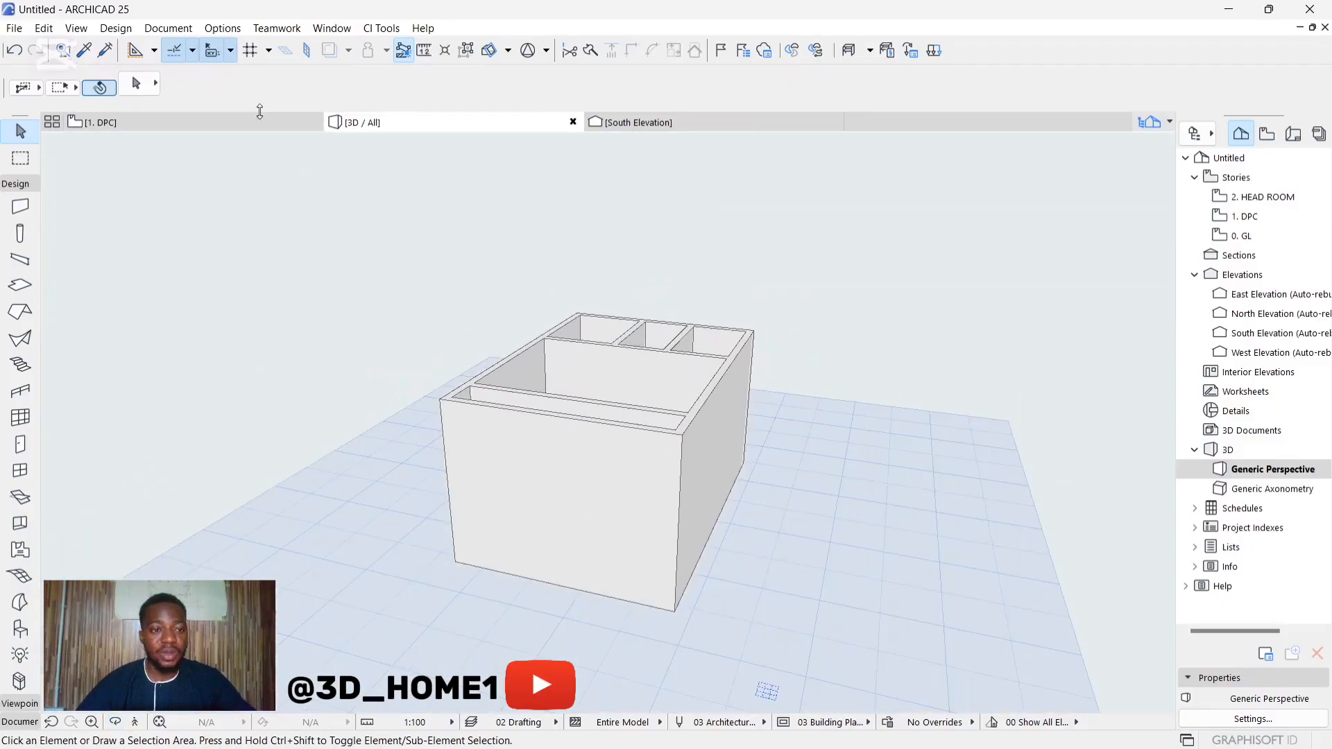
Step: Select only the eight walls on the GL story and override all their surfaces with Paint - Light Gray
{"action": "left_click", "coordinate": [260, 123]}
{"action": "double_click", "coordinate": [1241, 236]}
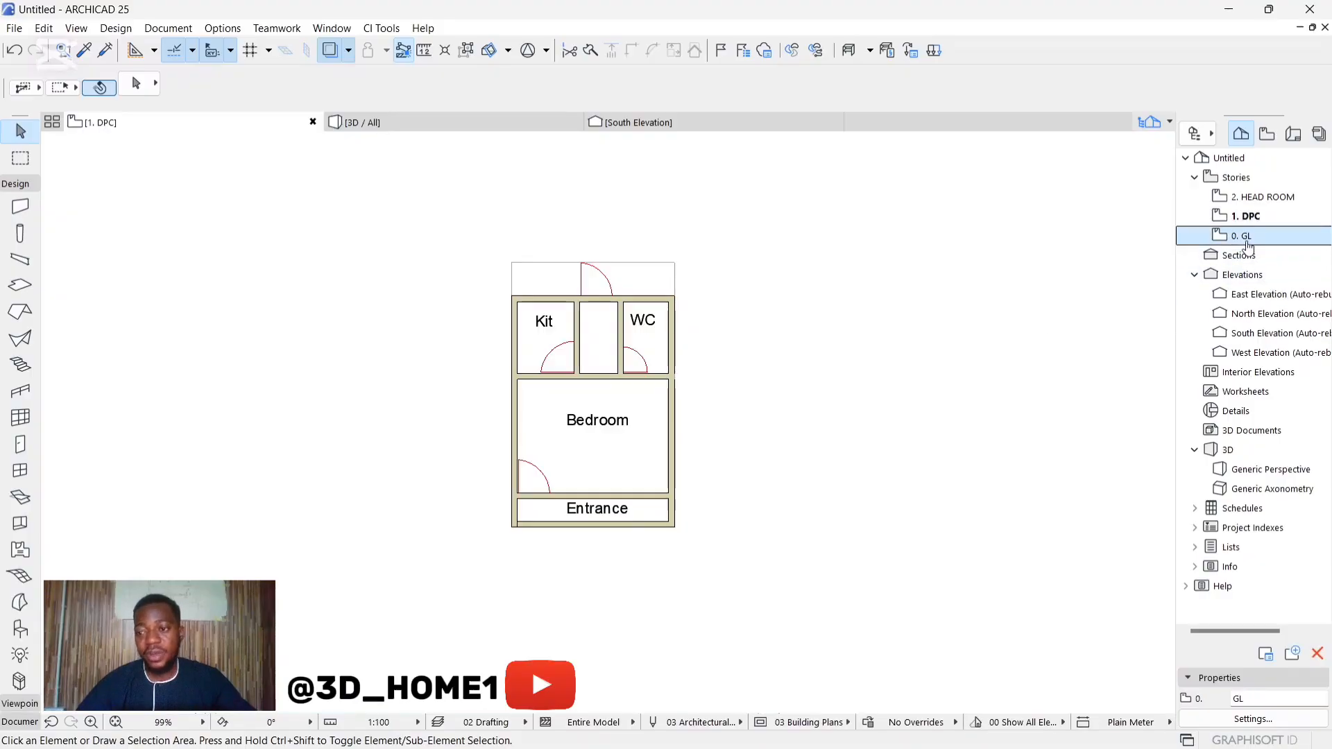
{"action": "left_click_drag", "start_coordinate": [514, 238], "coordinate": [741, 527]}
{"action": "scroll", "coordinate": [657, 303], "scroll_direction": "up", "scroll_amount": 3}
{"action": "left_click", "coordinate": [677, 277], "text": "shift"}
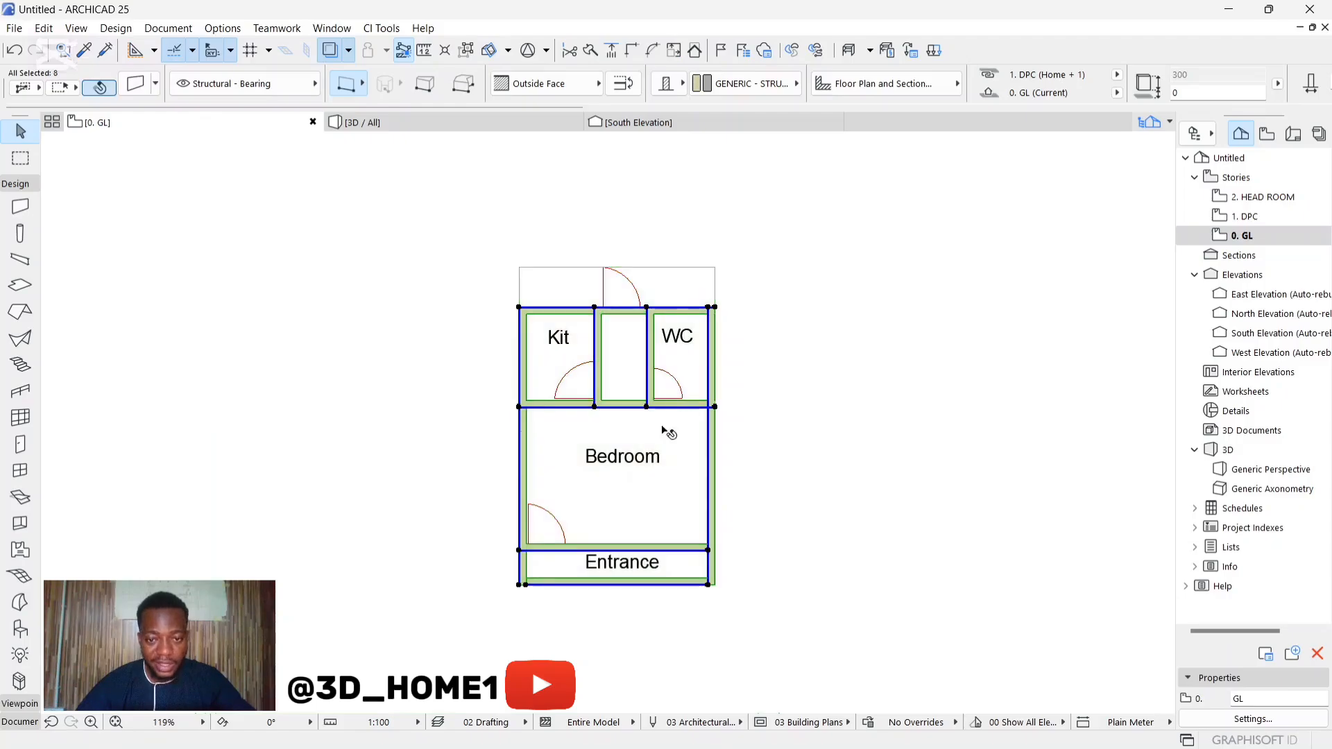
{"action": "scroll", "coordinate": [603, 328], "scroll_direction": "down", "scroll_amount": 3}
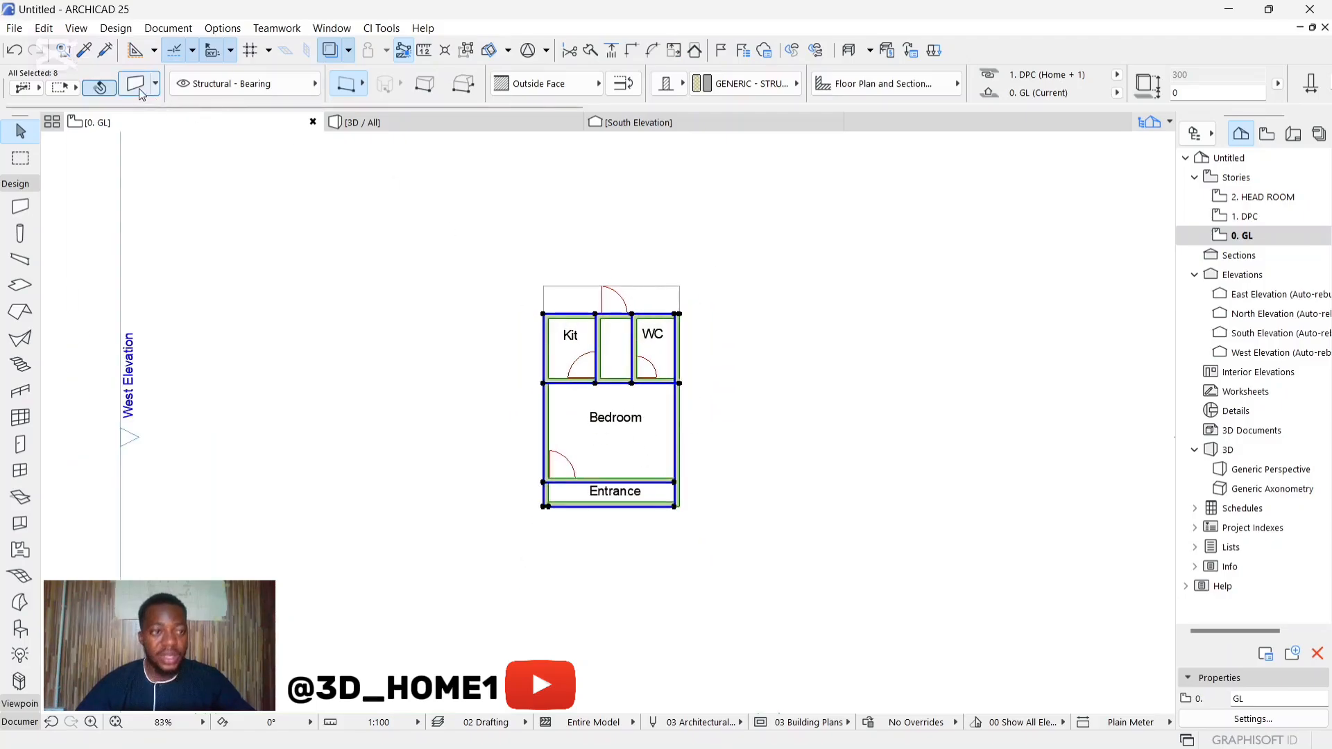
{"action": "key", "text": "ctrl+t"}
{"action": "left_click", "coordinate": [504, 464]}
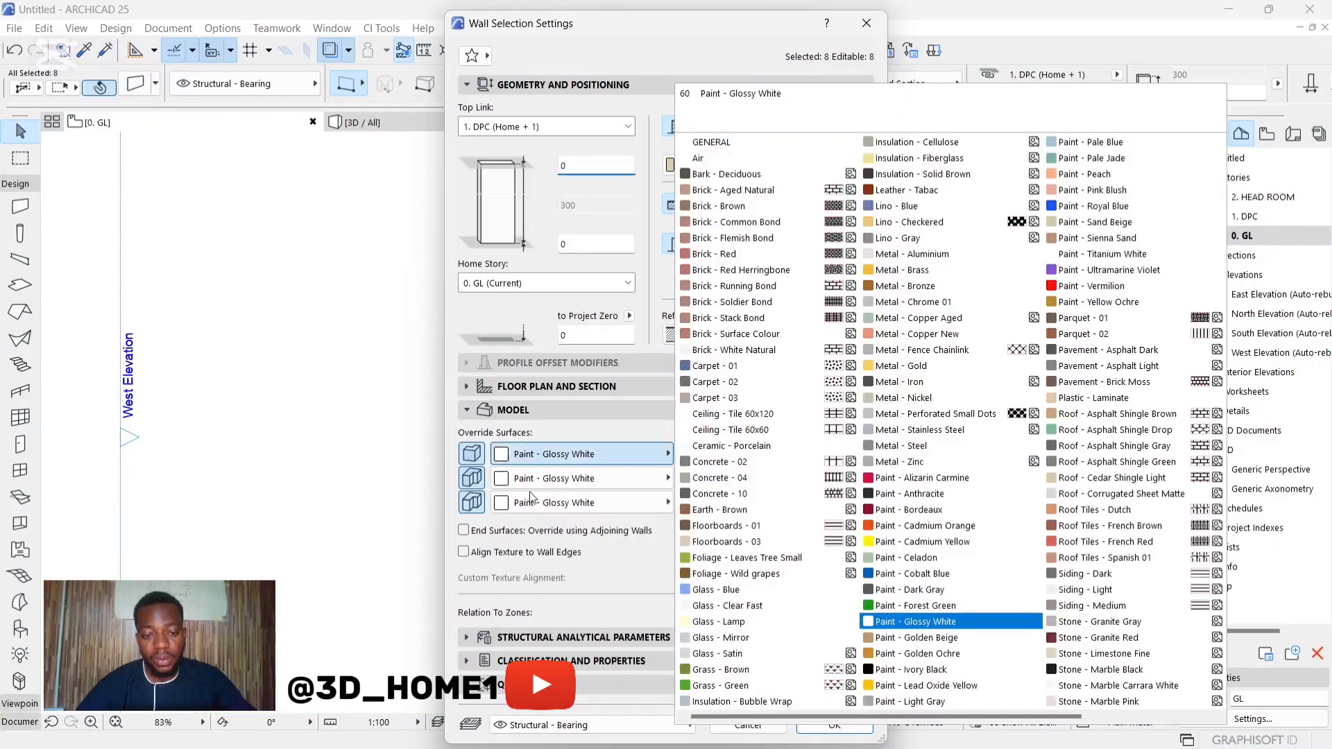
{"action": "left_click", "coordinate": [893, 702]}
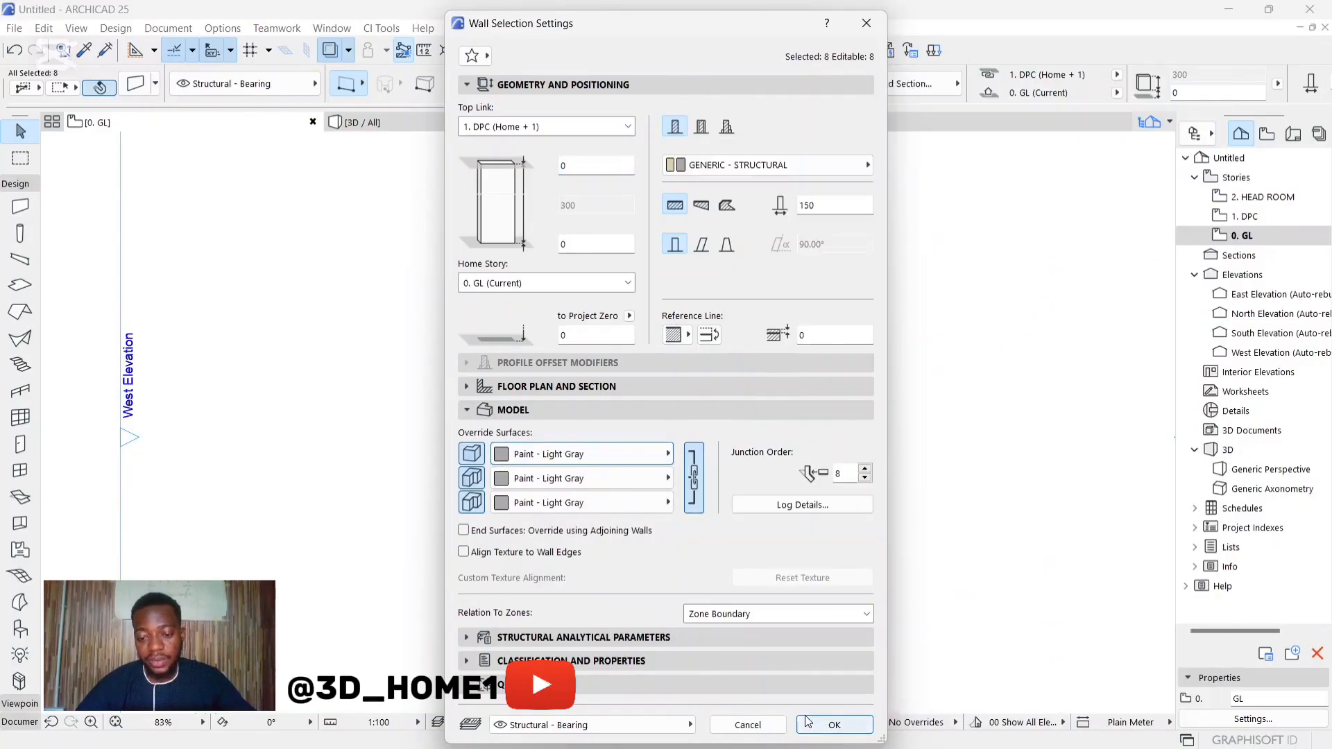
{"action": "left_click", "coordinate": [834, 725]}
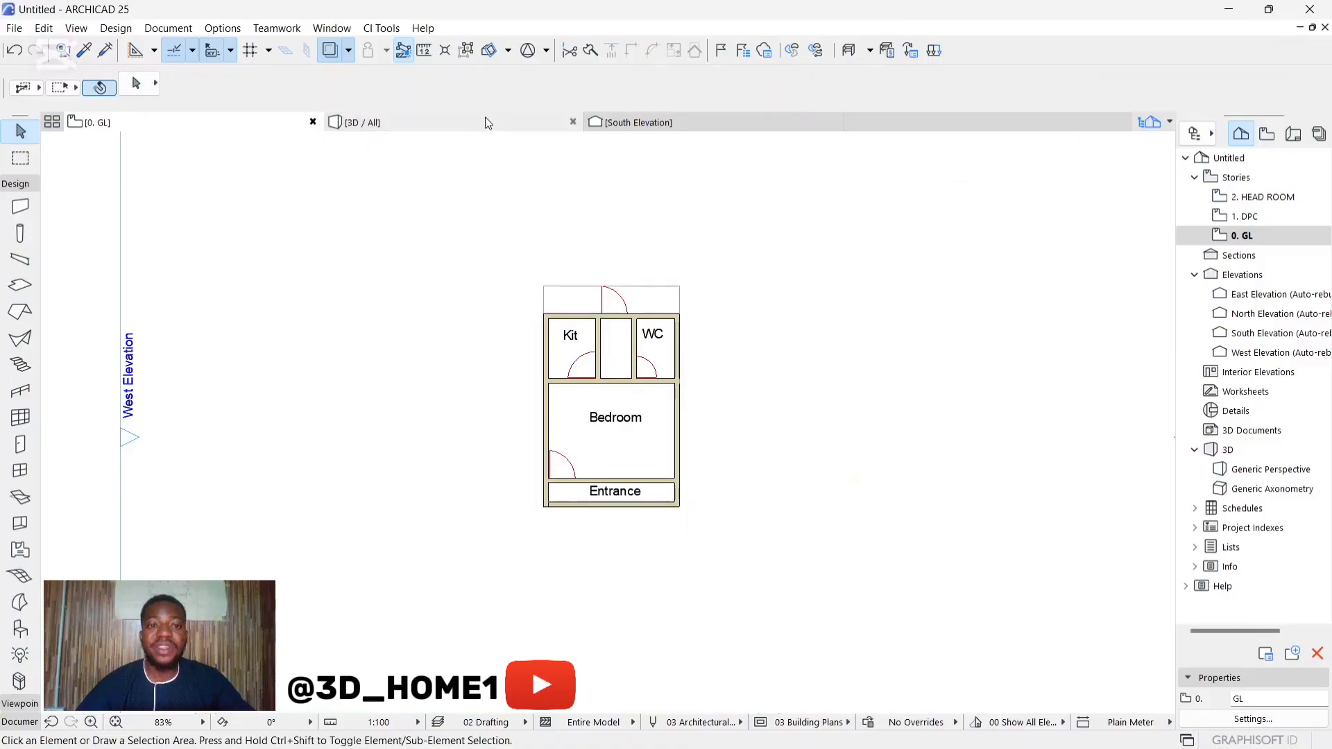
Step: Examine the recoloured base walls and the walls above them from several sides in the 3D perspective
{"action": "left_click", "coordinate": [485, 120]}
{"action": "scroll", "coordinate": [631, 633], "scroll_direction": "up", "scroll_amount": 2}
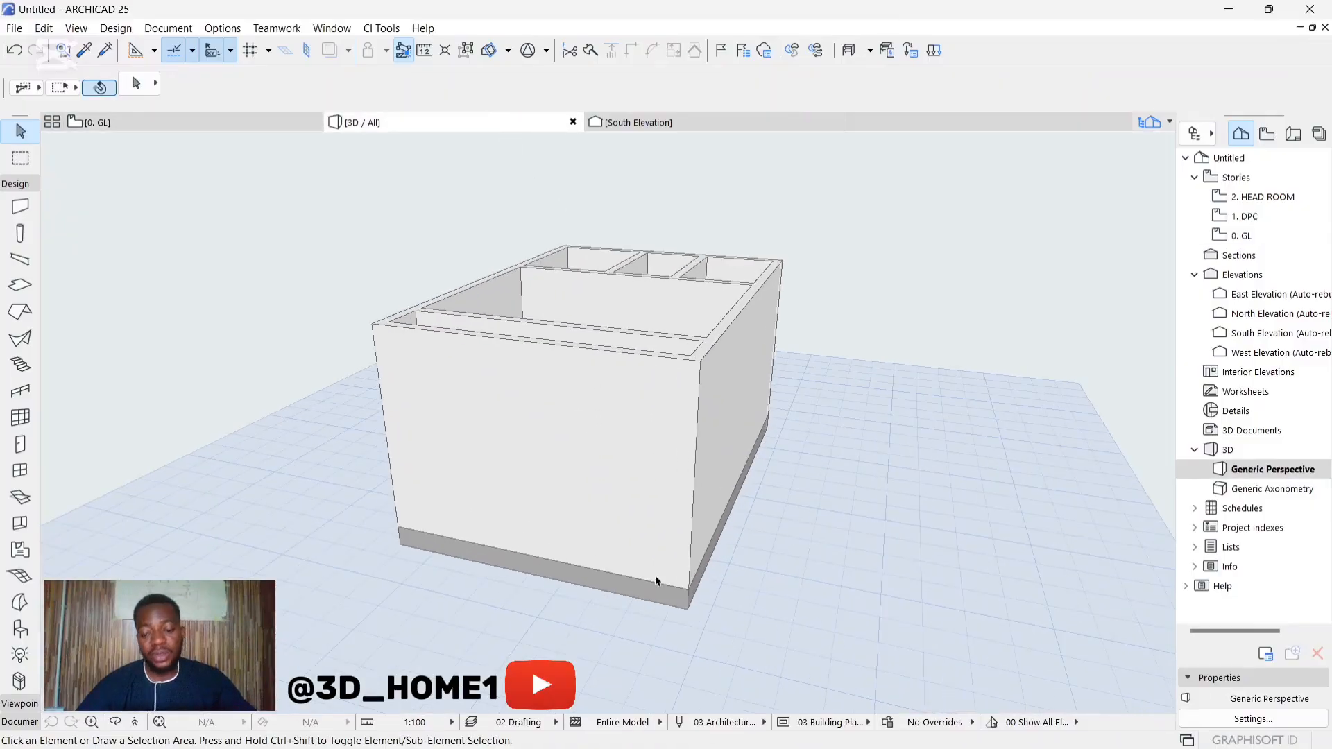
{"action": "middle_click_drag", "start_coordinate": [722, 576], "coordinate": [322, 458], "text": "shift"}
{"action": "left_click_drag", "start_coordinate": [919, 529], "coordinate": [608, 423]}
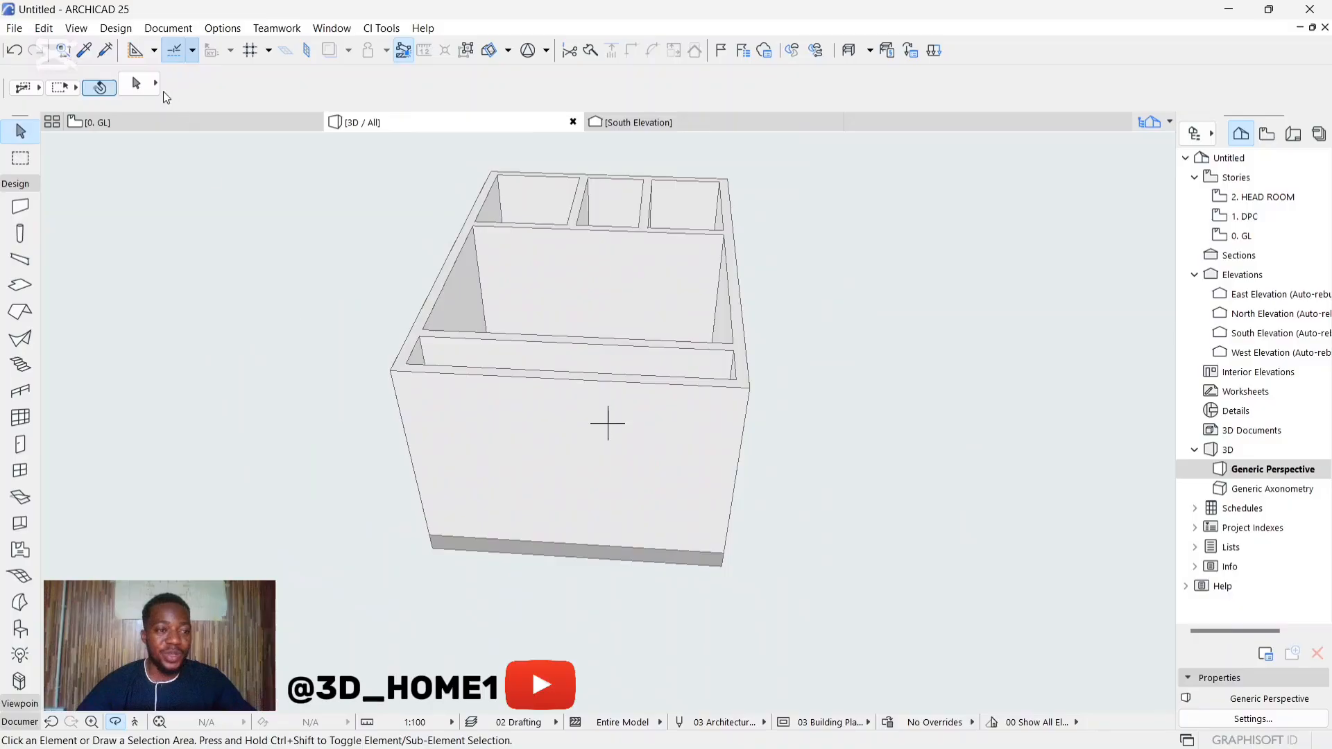
Step: Open the DPC story's floor plan and inspect the outer walls meeting at the entrance corner
{"action": "left_click", "coordinate": [141, 123]}
{"action": "left_click", "coordinate": [1238, 234]}
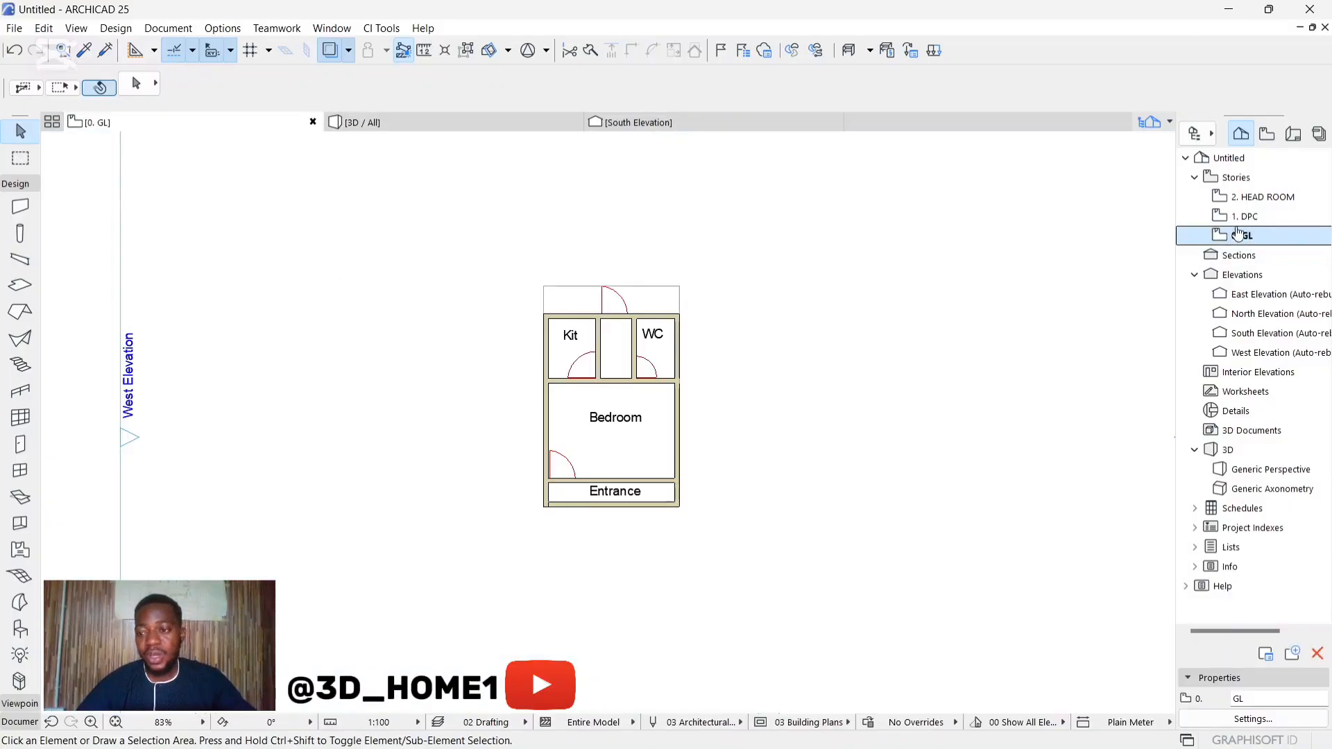
{"action": "double_click", "coordinate": [1245, 215]}
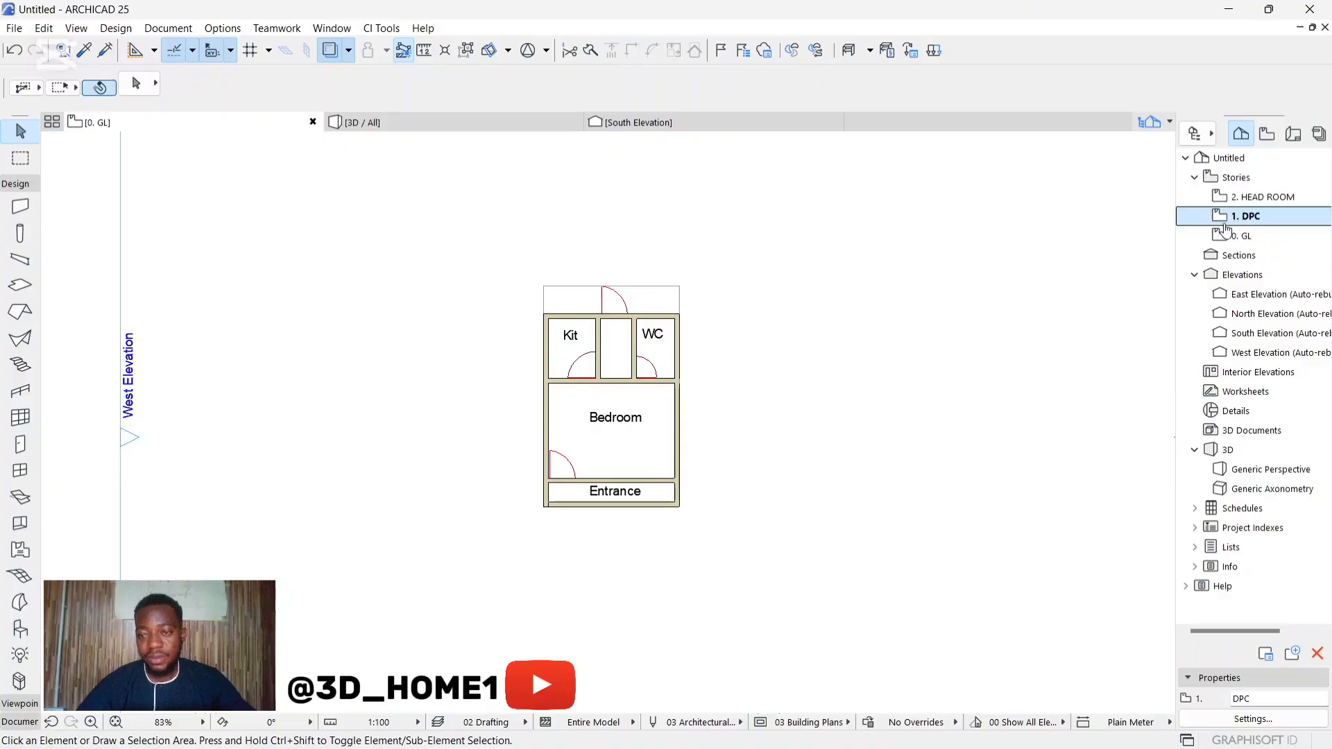
{"action": "scroll", "coordinate": [627, 391], "scroll_direction": "up", "scroll_amount": 4}
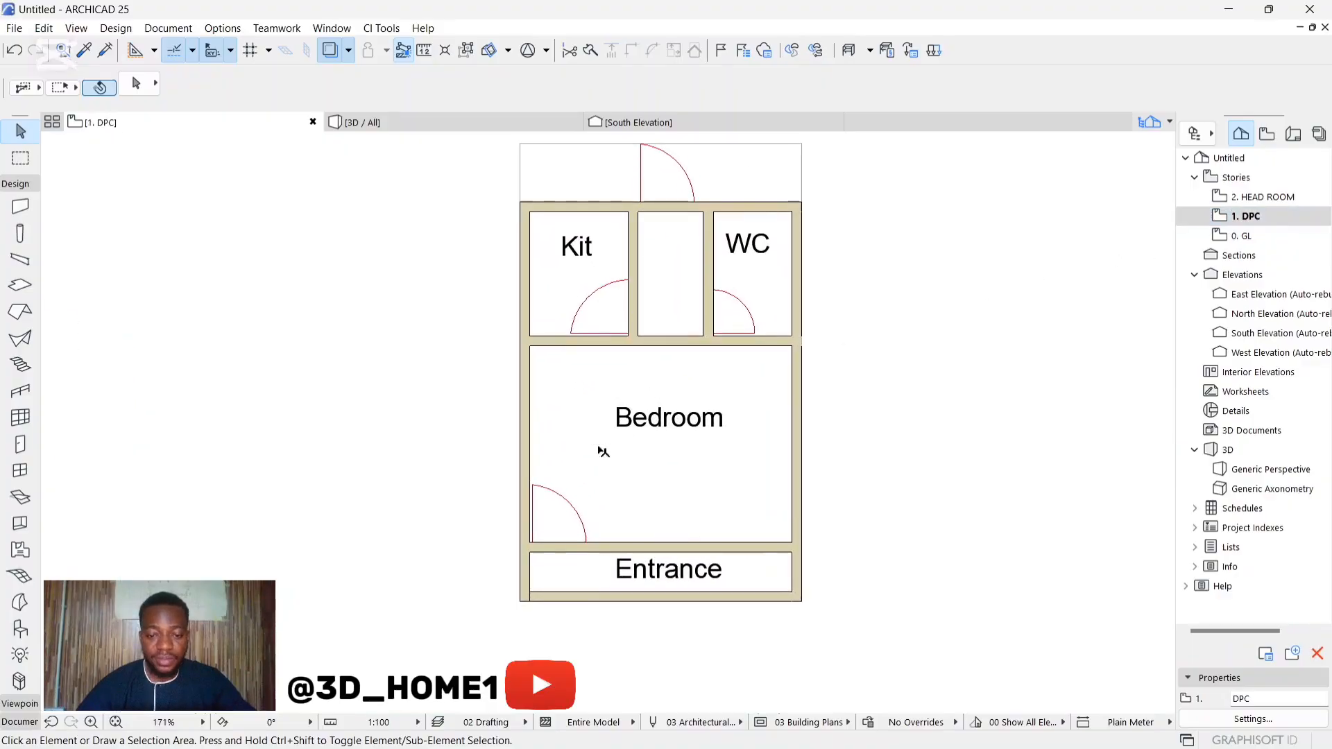
{"action": "scroll", "coordinate": [604, 354], "scroll_direction": "down", "scroll_amount": 2}
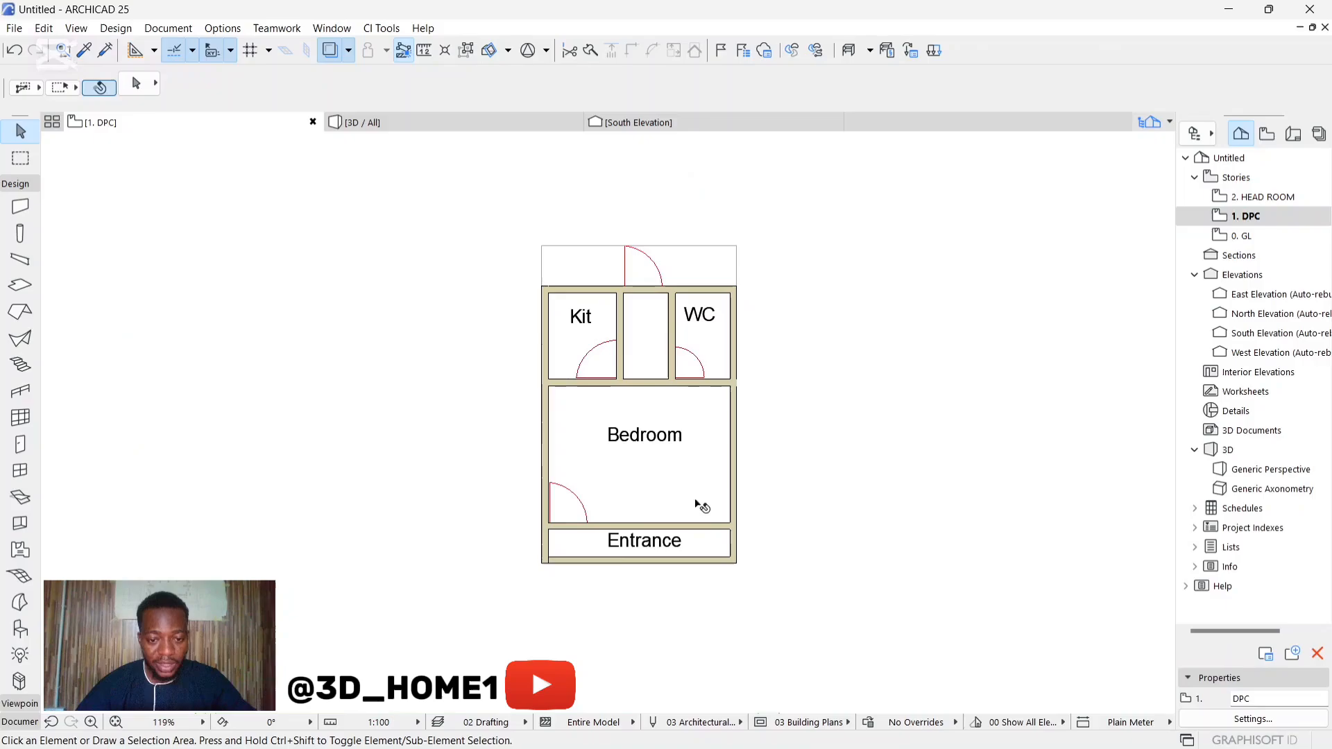
{"action": "scroll", "coordinate": [598, 559], "scroll_direction": "up", "scroll_amount": 6}
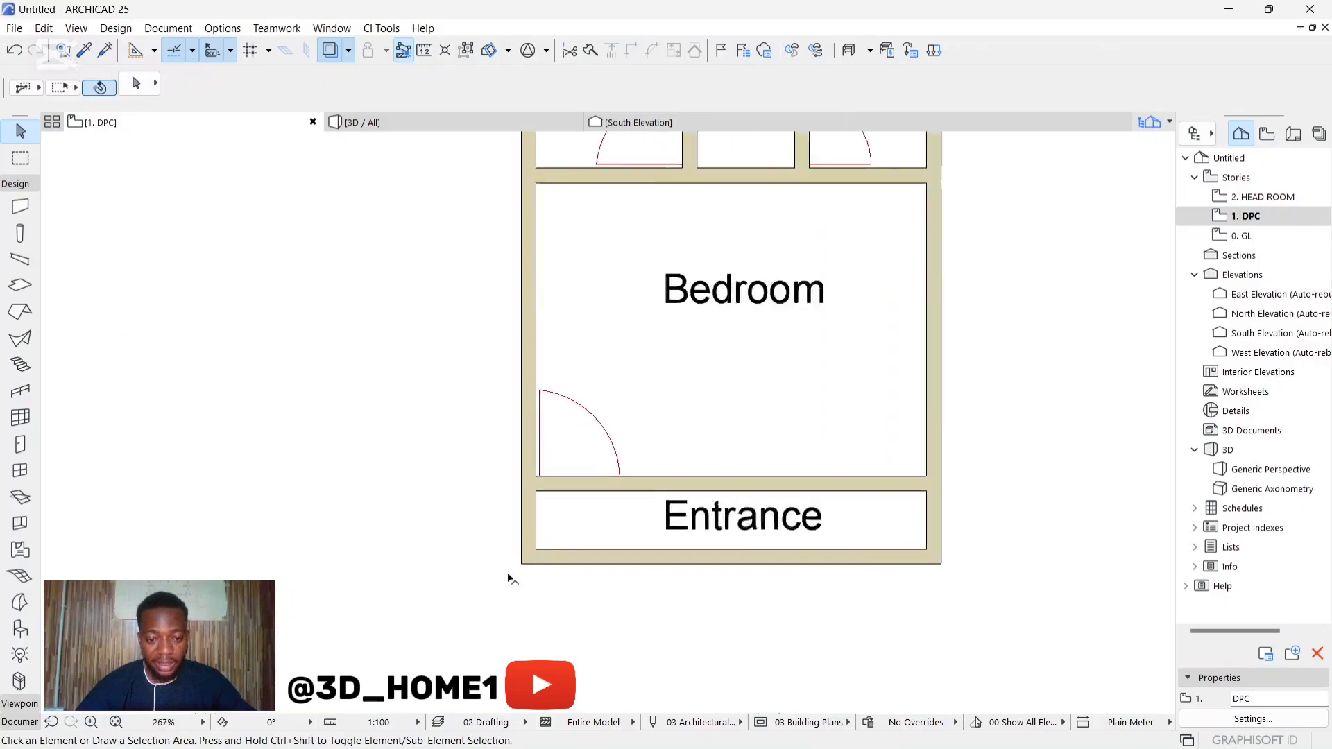
{"action": "left_click", "coordinate": [541, 534]}
{"action": "left_click", "coordinate": [563, 545], "text": "shift"}
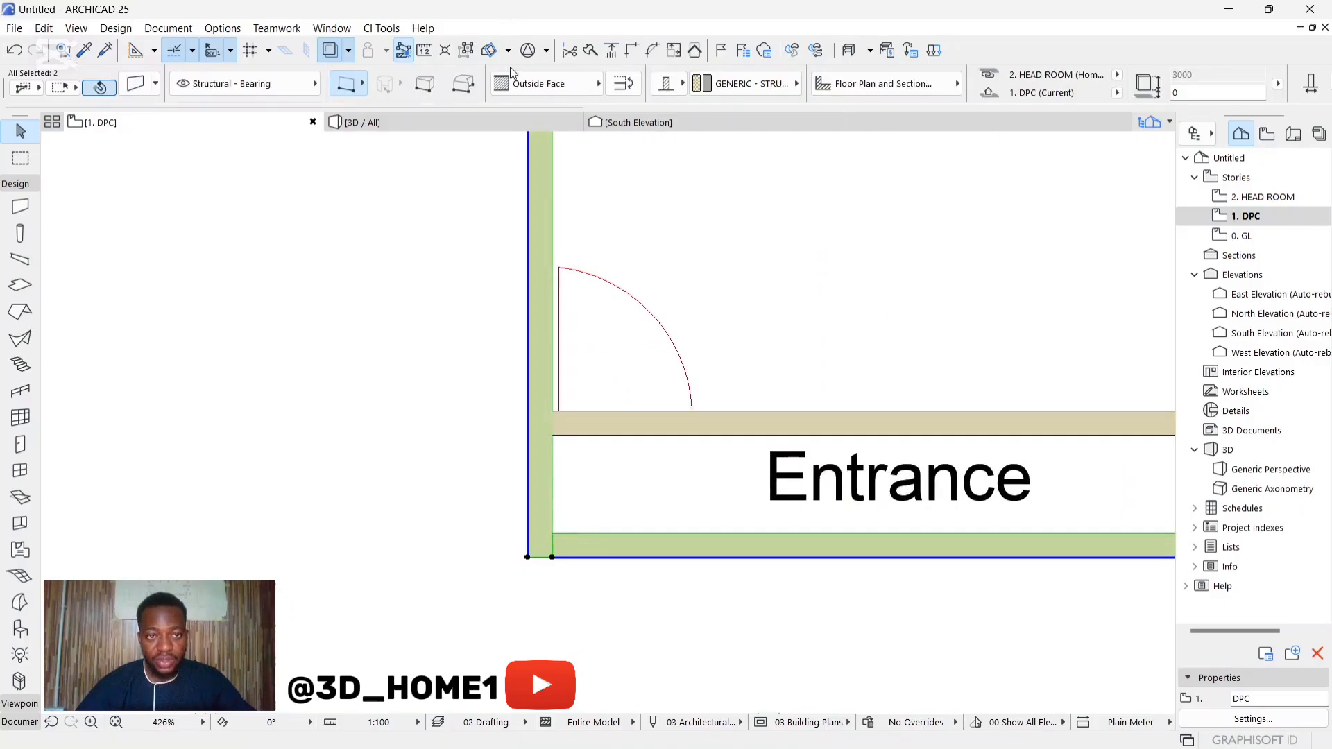
{"action": "left_click", "coordinate": [469, 272]}
{"action": "scroll", "coordinate": [522, 356], "scroll_direction": "down", "scroll_amount": 6}
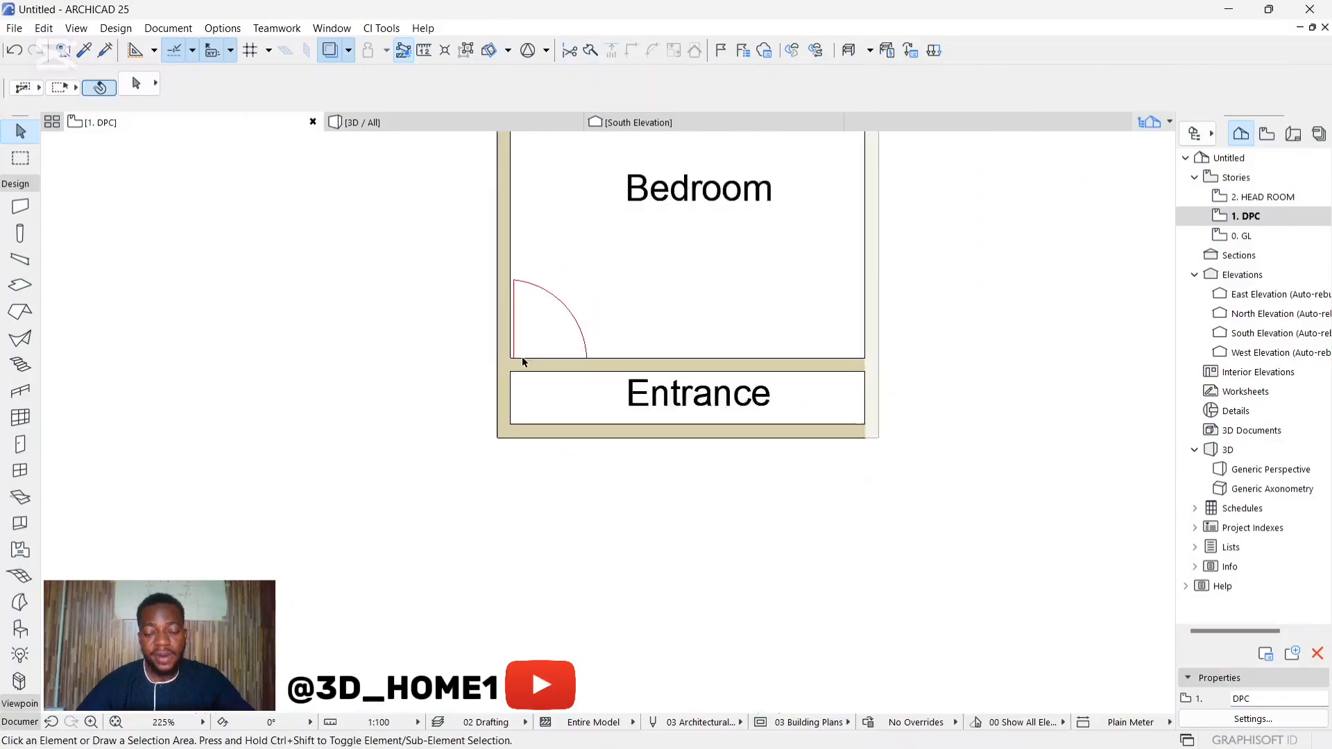
{"action": "scroll", "coordinate": [591, 448], "scroll_direction": "down", "scroll_amount": 2}
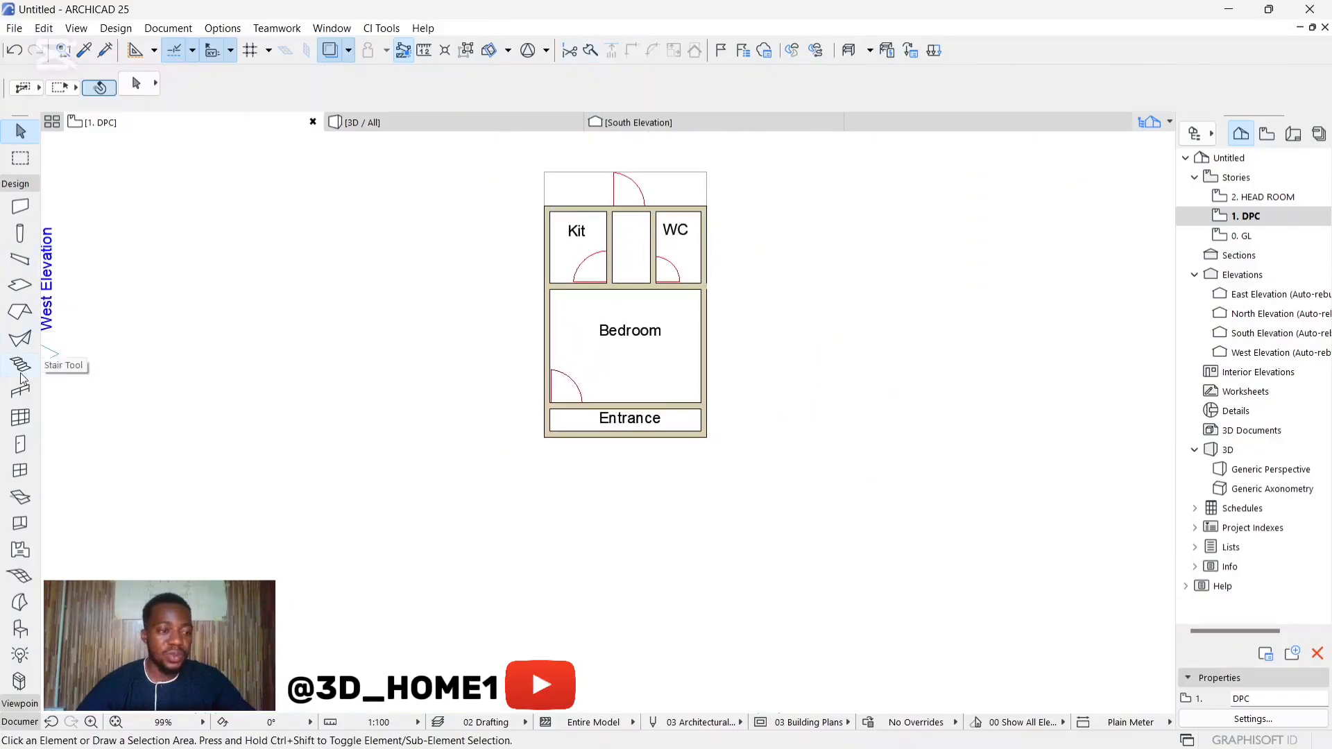
Step: Place a 900 x 2100 Door 25 with a 100 sill between Entrance and Bedroom, matching the drawn swing into the bedroom
{"action": "left_click", "coordinate": [19, 445]}
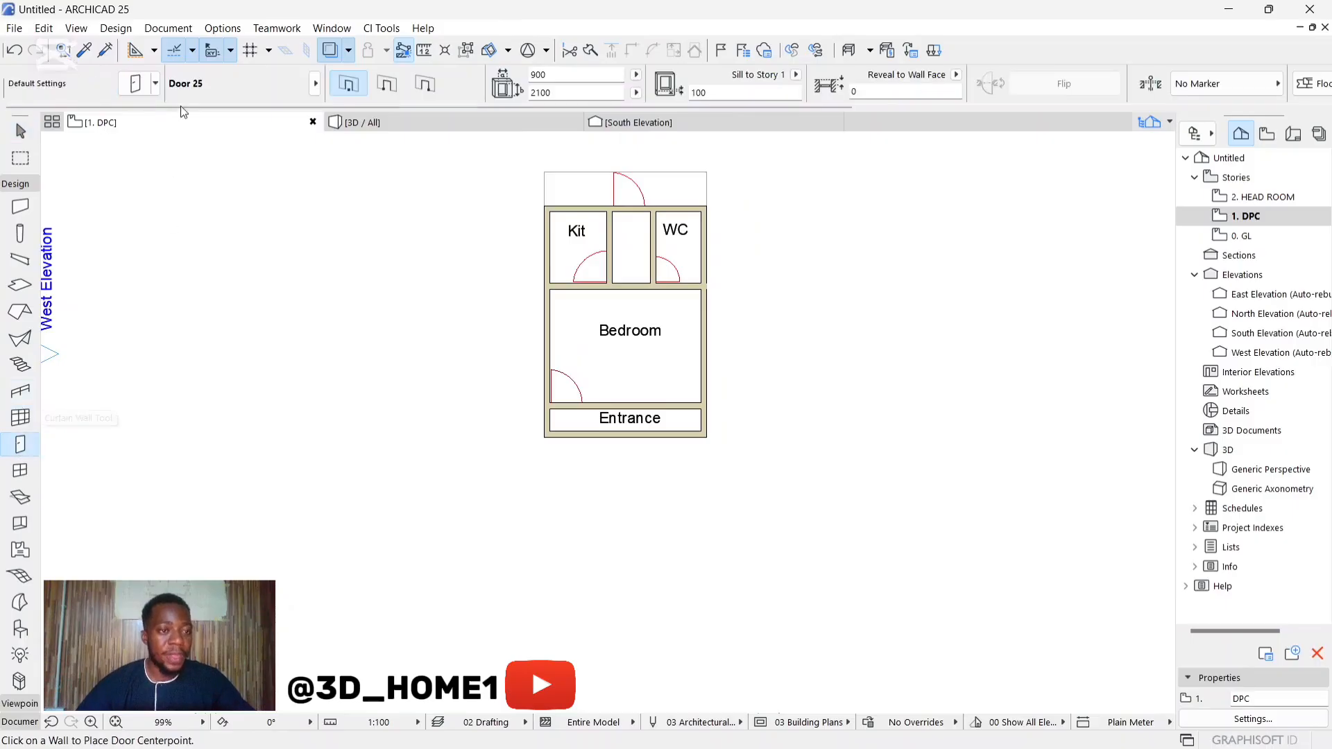
{"action": "key", "text": "ctrl+t"}
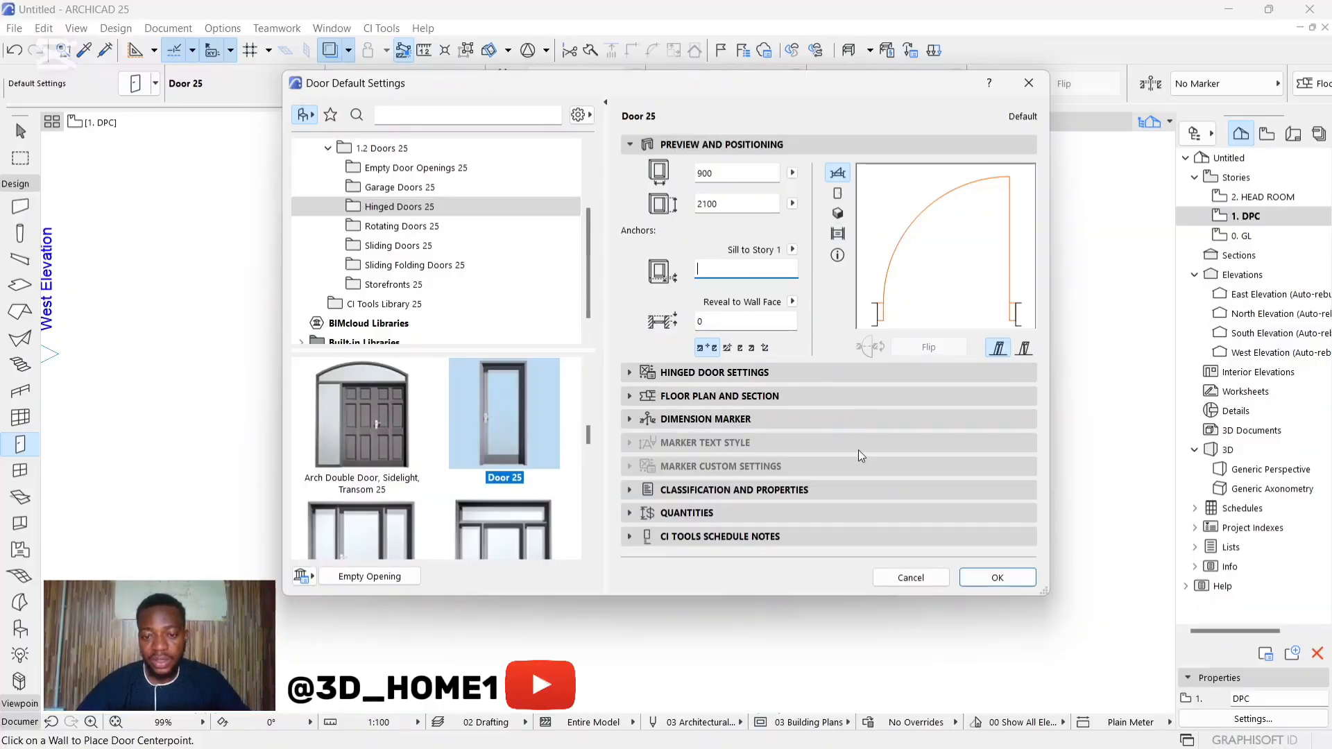
{"action": "left_click", "coordinate": [997, 577]}
{"action": "scroll", "coordinate": [529, 410], "scroll_direction": "up", "scroll_amount": 5}
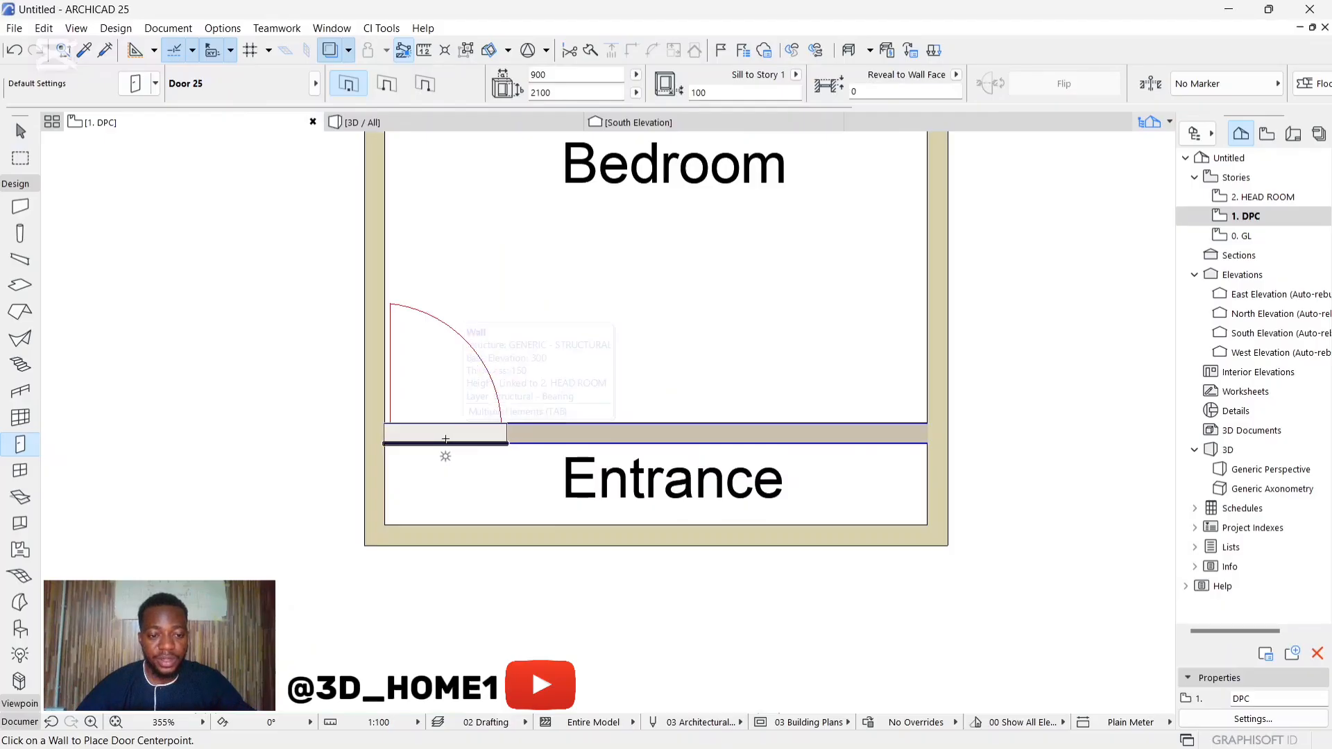
{"action": "left_click", "coordinate": [445, 439]}
{"action": "left_click", "coordinate": [446, 430]}
{"action": "scroll", "coordinate": [523, 492], "scroll_direction": "down", "scroll_amount": 2}
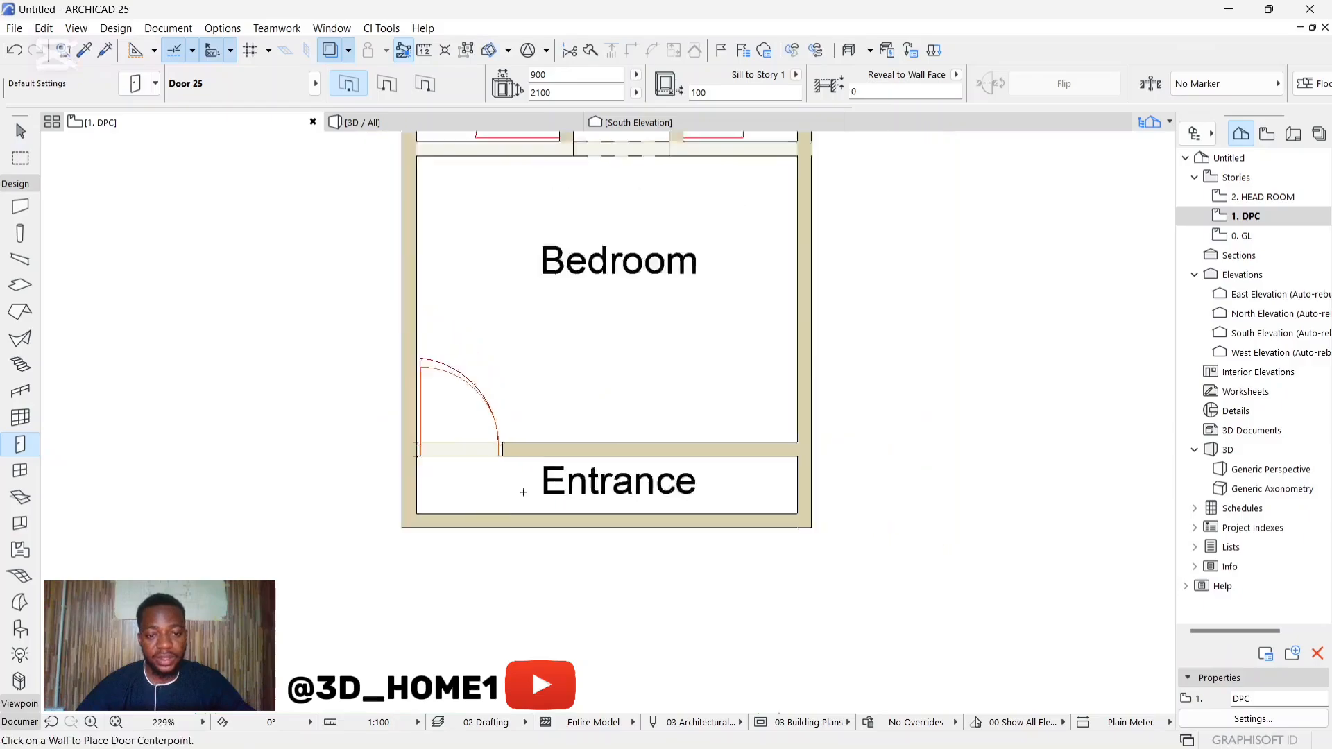
Step: Place a 900 x 2100 Door 25 in the wall between the kitchen and the corridor, swinging into the kitchen
{"action": "scroll", "coordinate": [523, 492], "scroll_direction": "down", "scroll_amount": 3}
{"action": "scroll", "coordinate": [531, 312], "scroll_direction": "up", "scroll_amount": 6}
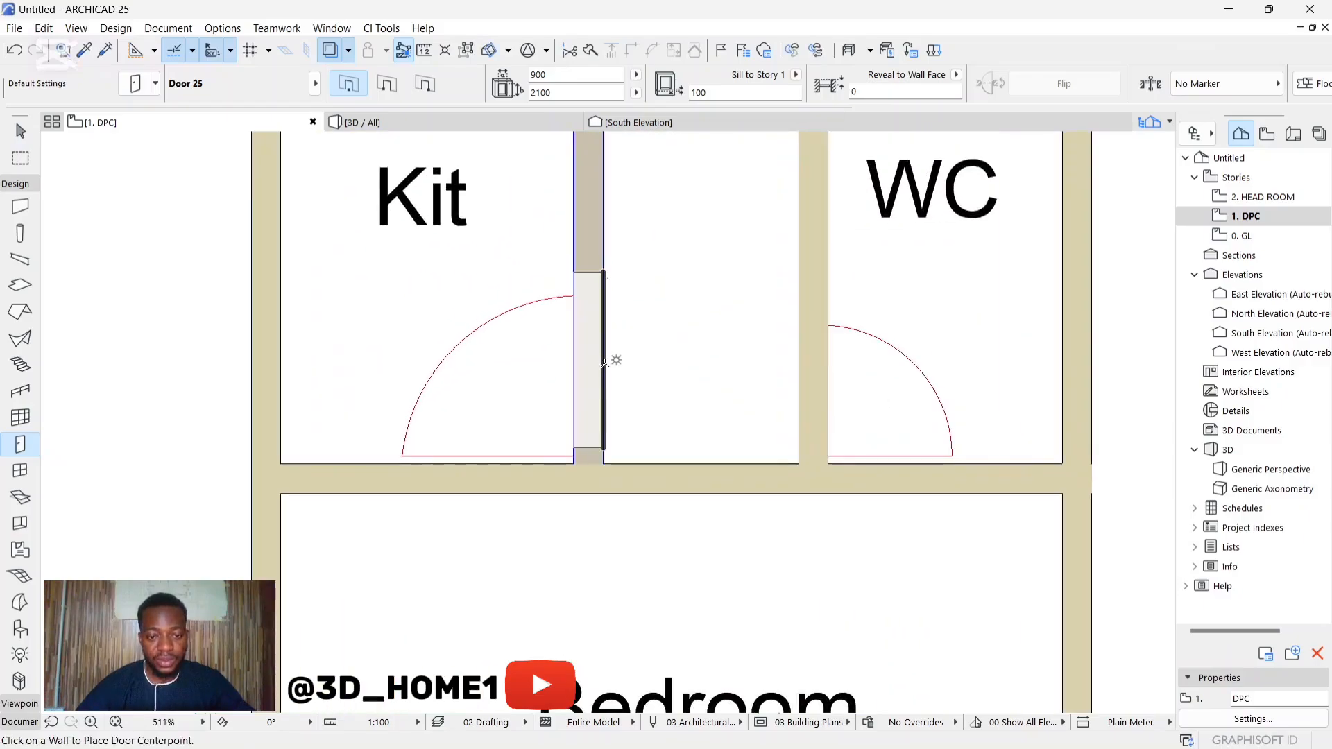
{"action": "left_click", "coordinate": [604, 377]}
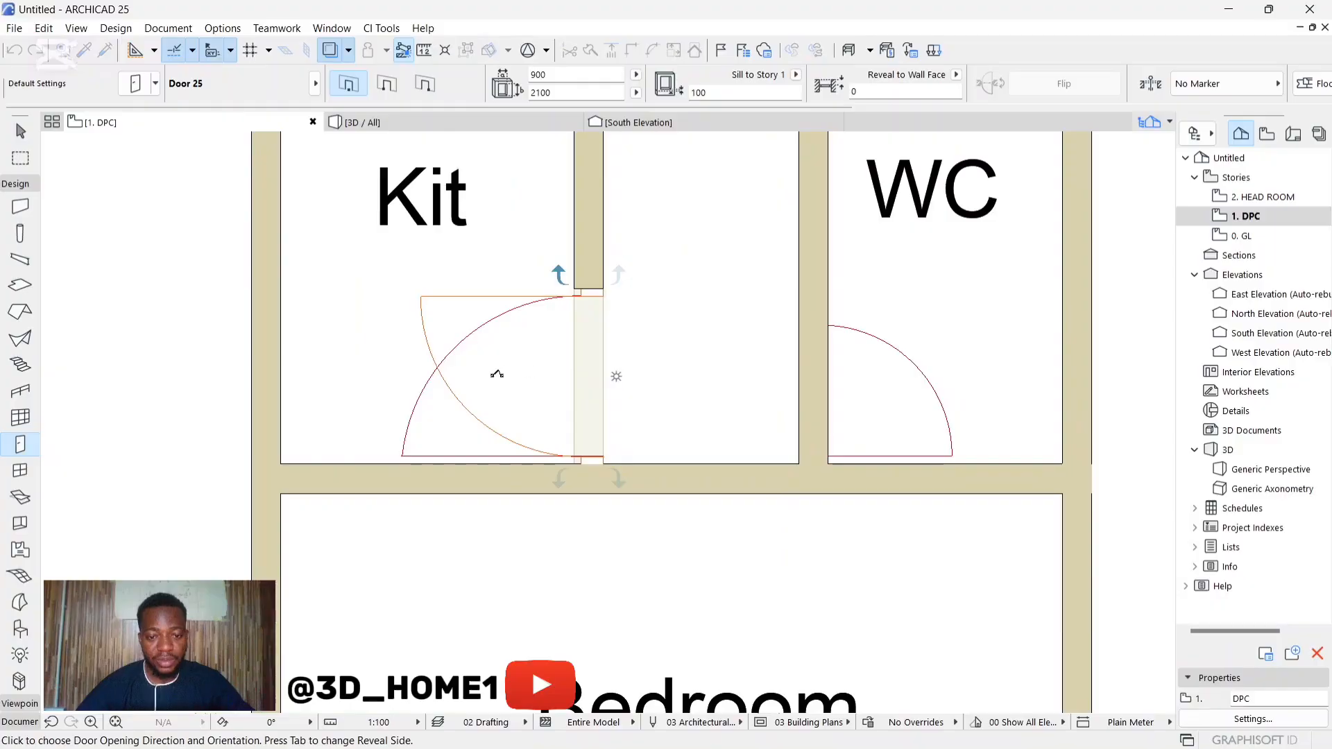
{"action": "left_click", "coordinate": [491, 399]}
{"action": "scroll", "coordinate": [514, 414], "scroll_direction": "down", "scroll_amount": 3}
Step: Place a 900 x 2100 Door 25 in the rear outer wall at the corridor, swinging outward over the drawn door
{"action": "scroll", "coordinate": [514, 414], "scroll_direction": "down", "scroll_amount": 1}
{"action": "scroll", "coordinate": [562, 256], "scroll_direction": "up", "scroll_amount": 3}
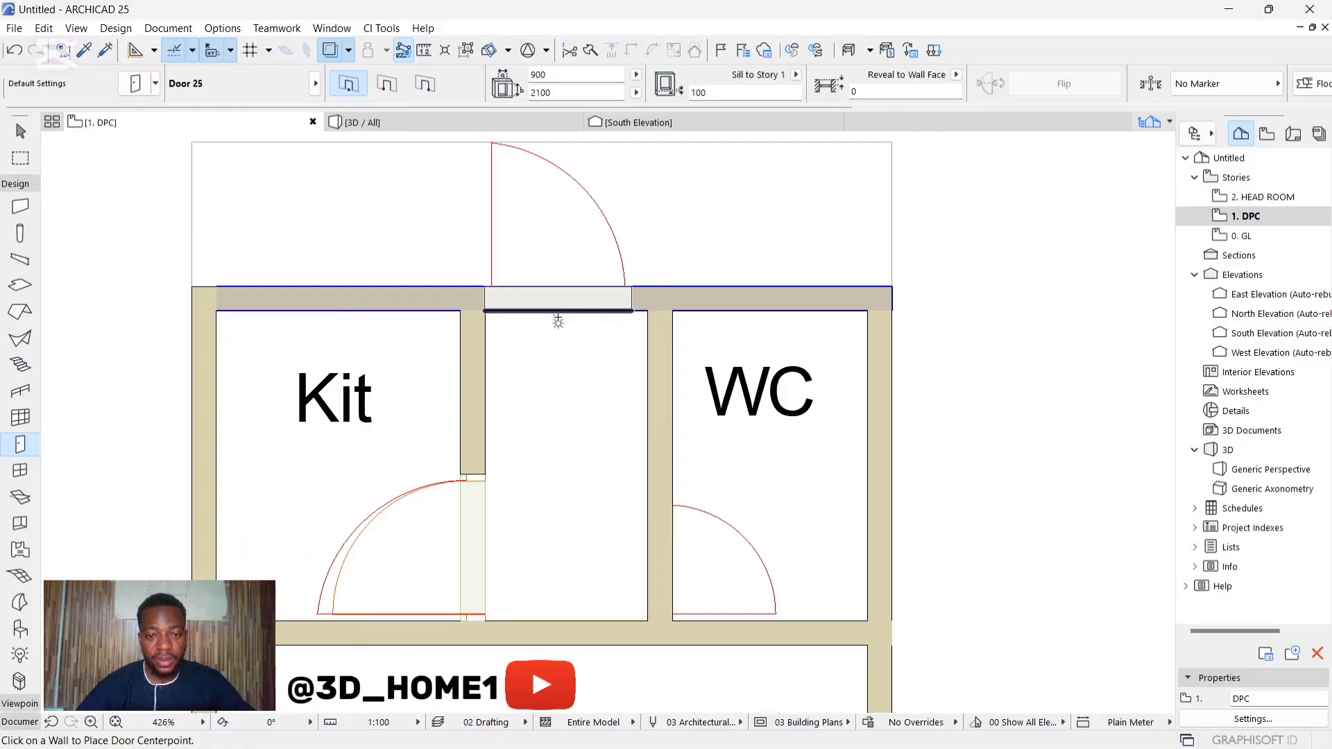
{"action": "left_click", "coordinate": [558, 318]}
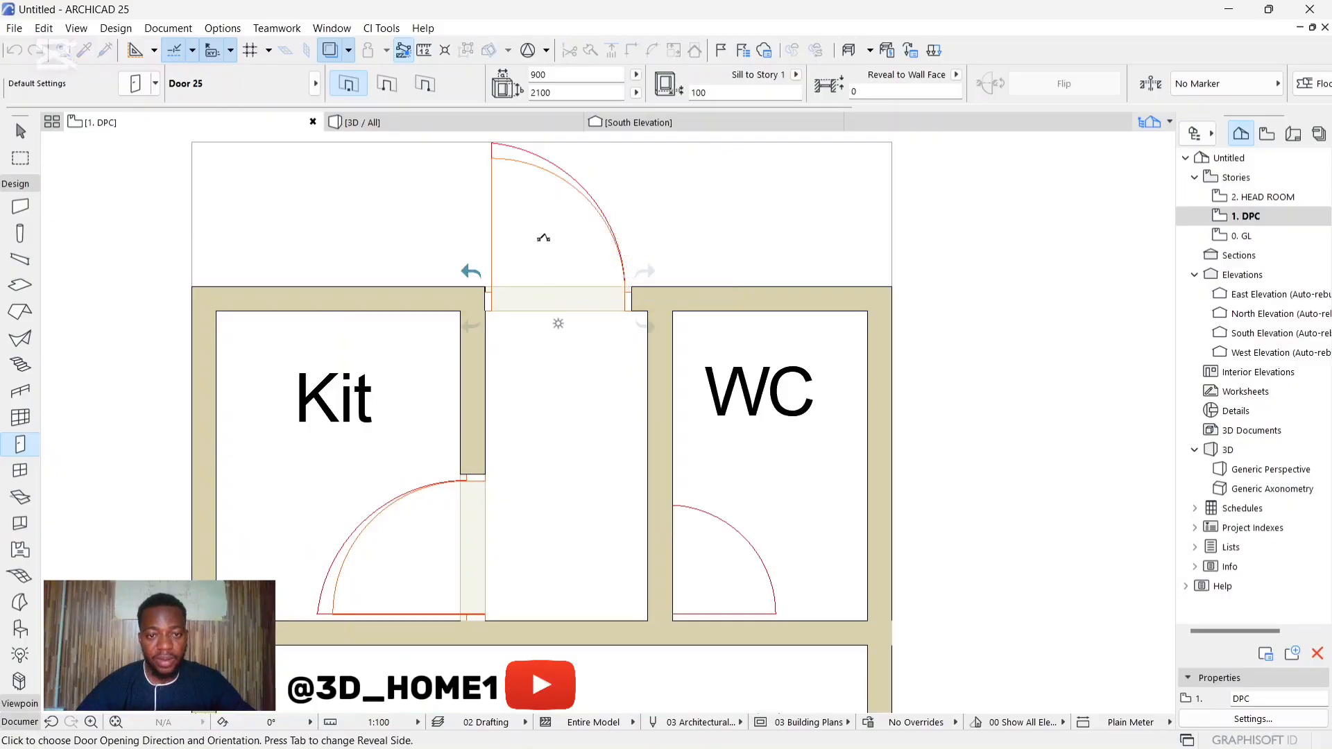
{"action": "left_click", "coordinate": [543, 238]}
{"action": "scroll", "coordinate": [548, 292], "scroll_direction": "down", "scroll_amount": 1}
{"action": "scroll", "coordinate": [560, 303], "scroll_direction": "up", "scroll_amount": 5}
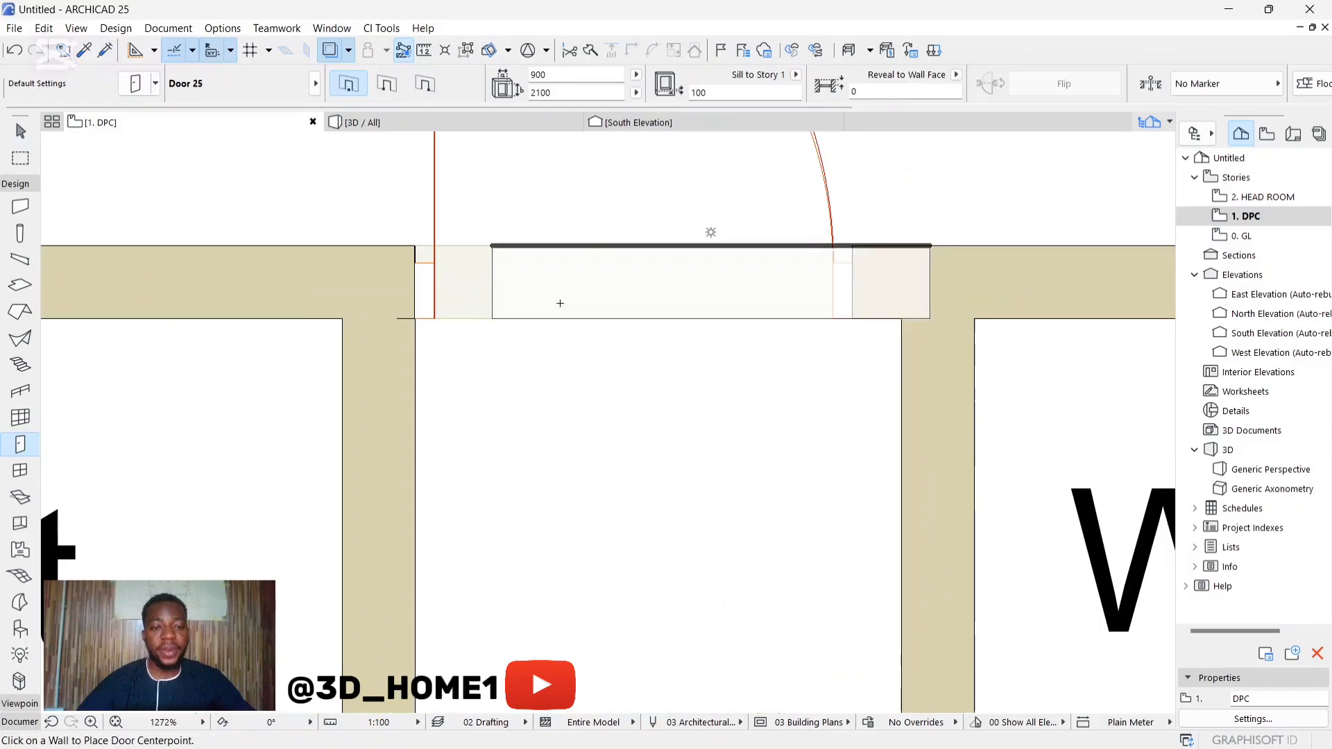
{"action": "key", "text": "Escape"}
Step: Check how the rear door's frame lines up with the corridor wall and the drawn door
{"action": "scroll", "coordinate": [439, 282], "scroll_direction": "up", "scroll_amount": 4}
{"action": "left_click", "coordinate": [429, 263]}
{"action": "left_click", "coordinate": [425, 298]}
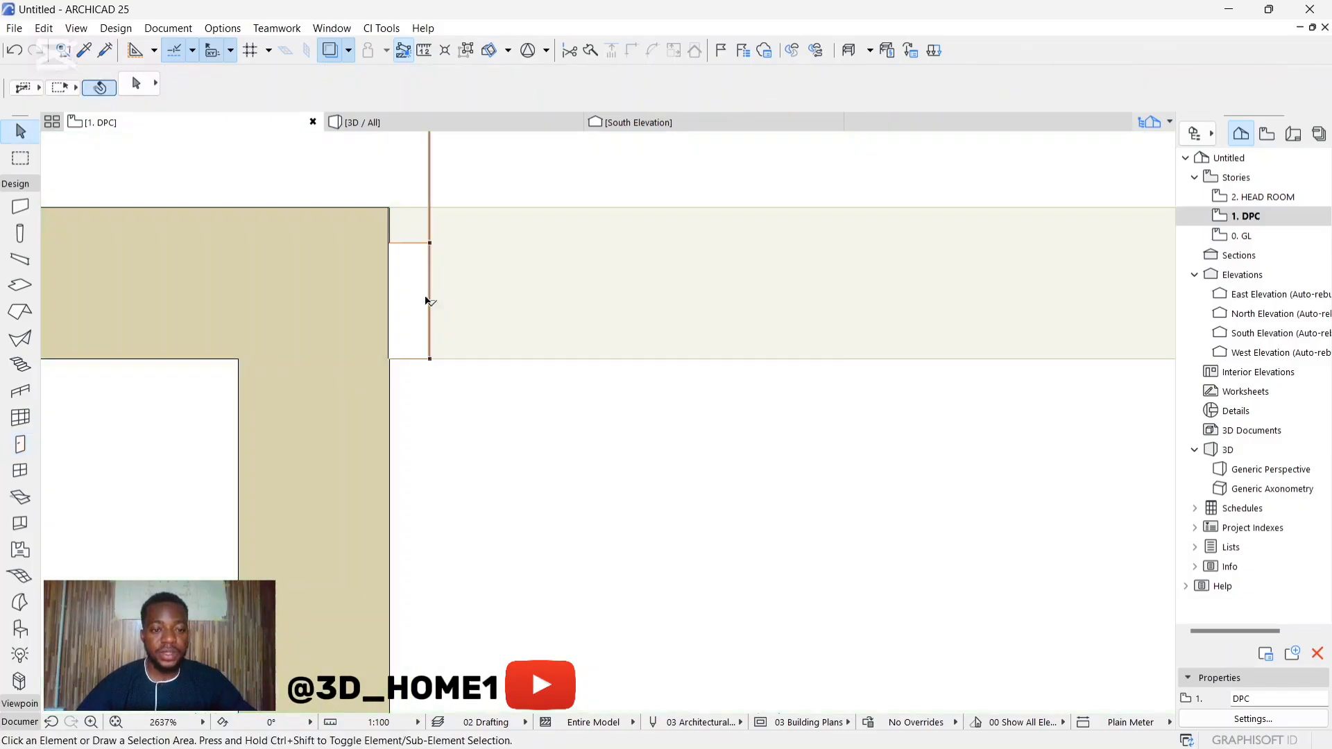
{"action": "left_click", "coordinate": [428, 301]}
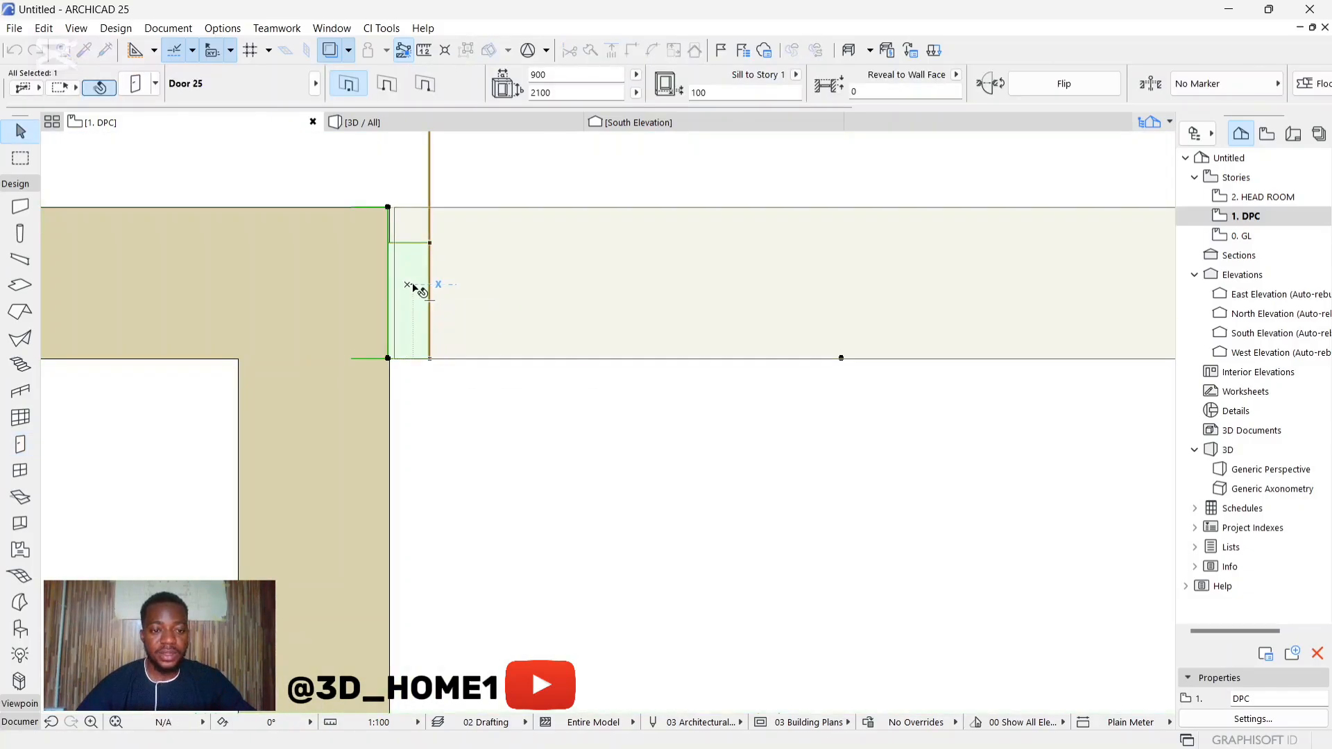
{"action": "key", "text": "Escape"}
{"action": "scroll", "coordinate": [419, 291], "scroll_direction": "down", "scroll_amount": 10}
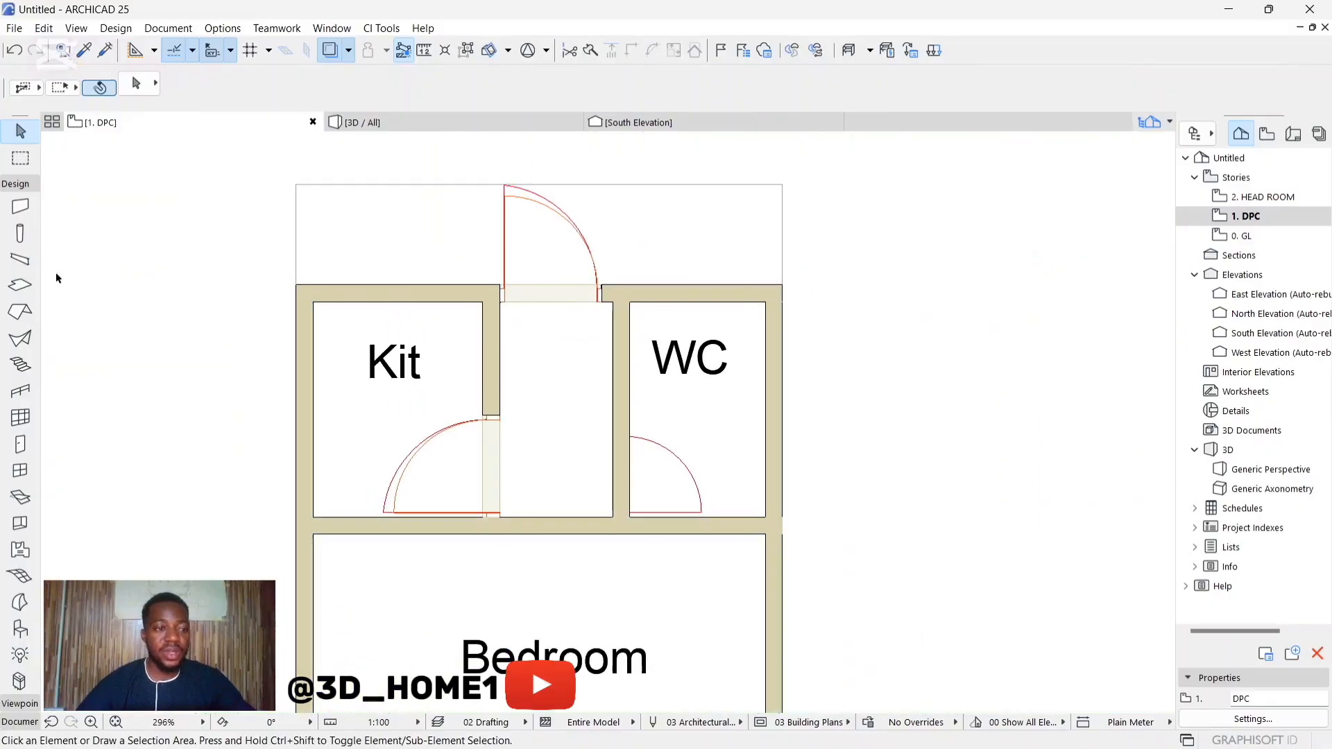
Step: Set the door width to 750 and place a Door 25 in the WC's corridor wall, swinging into the WC
{"action": "left_click", "coordinate": [19, 443]}
{"action": "left_click", "coordinate": [554, 74]}
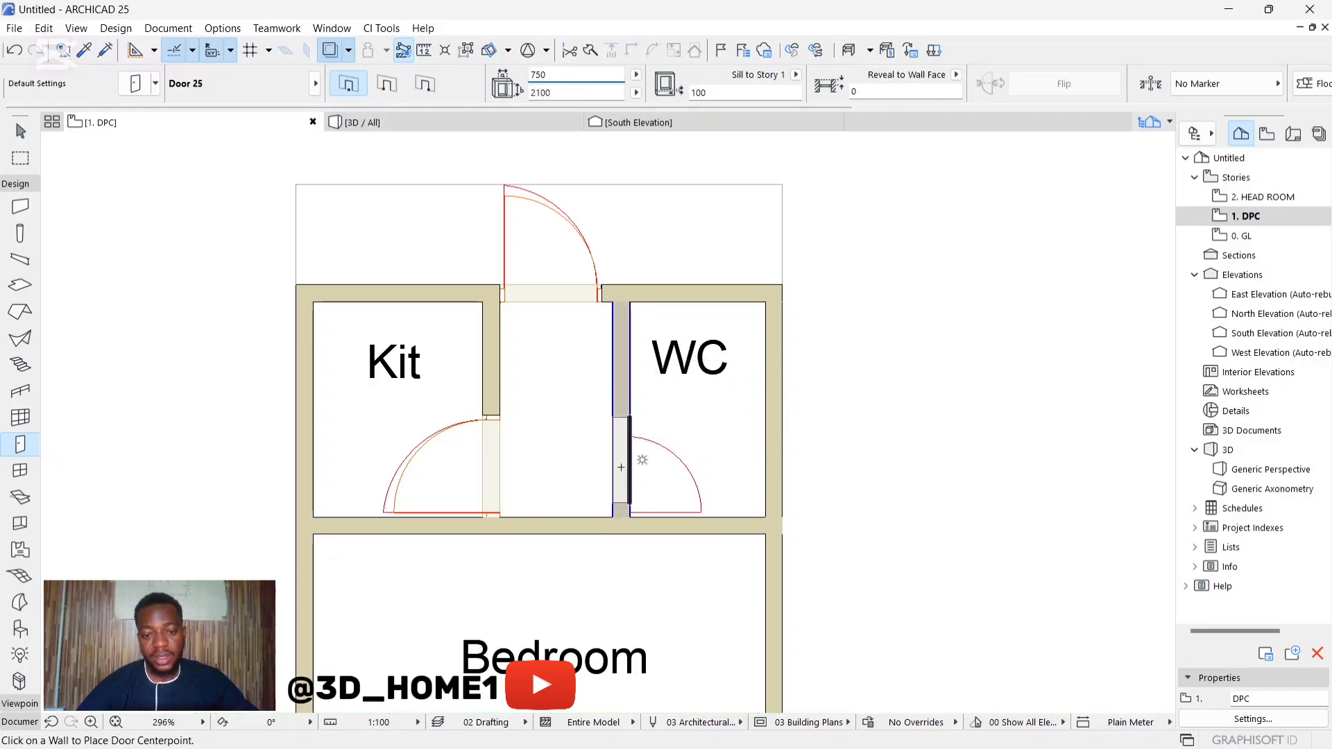
{"action": "left_click", "coordinate": [621, 474]}
{"action": "left_click", "coordinate": [679, 479]}
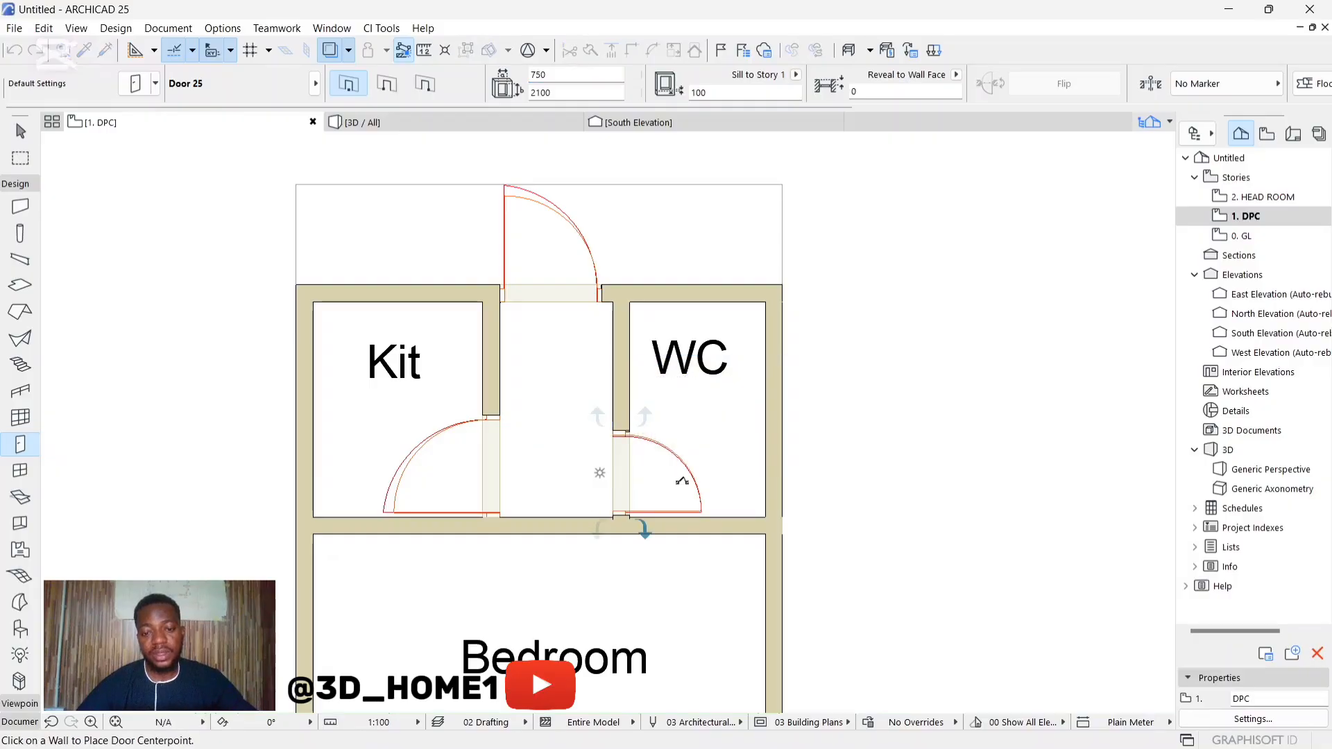
{"action": "key", "text": "Escape"}
Step: Choose Rectangular Door Opening 25 from the empty door openings as the default and set its size to 900 x 2325
{"action": "scroll", "coordinate": [592, 344], "scroll_direction": "down", "scroll_amount": 6}
{"action": "scroll", "coordinate": [593, 546], "scroll_direction": "up", "scroll_amount": 6}
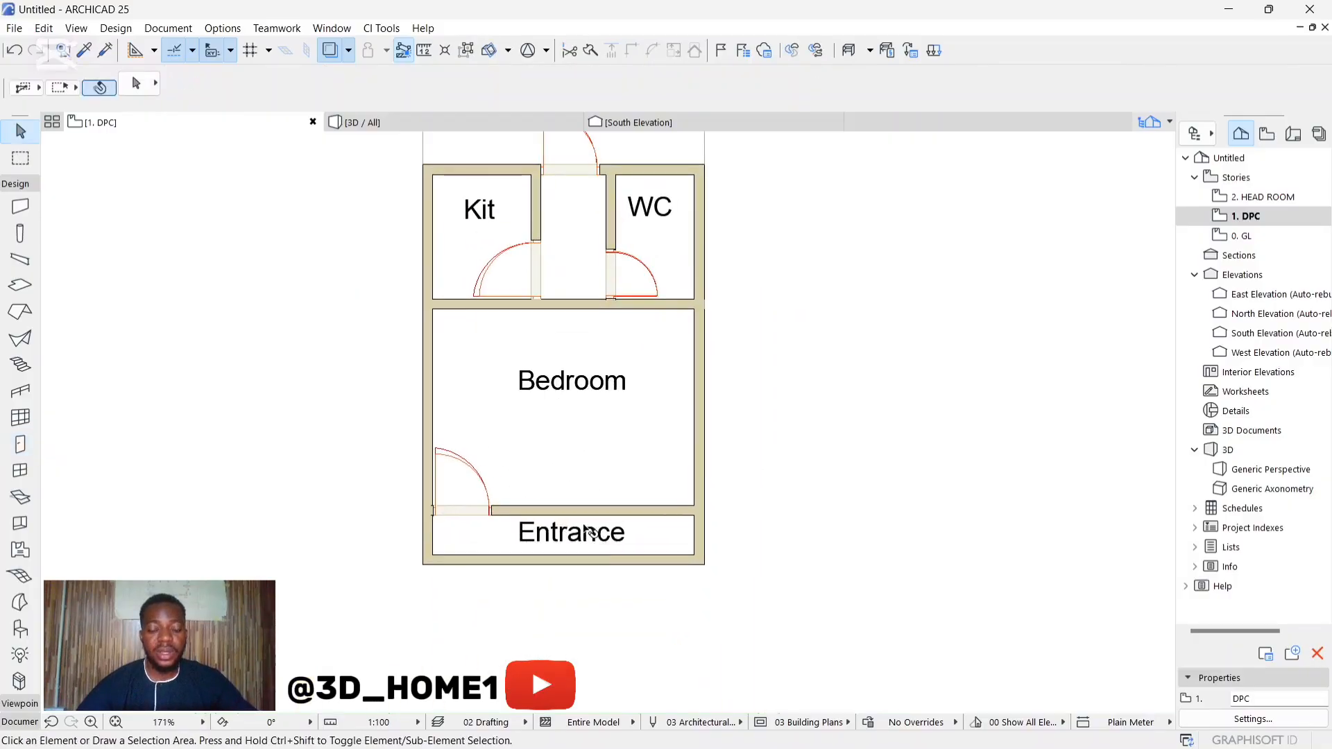
{"action": "scroll", "coordinate": [571, 518], "scroll_direction": "down", "scroll_amount": 4}
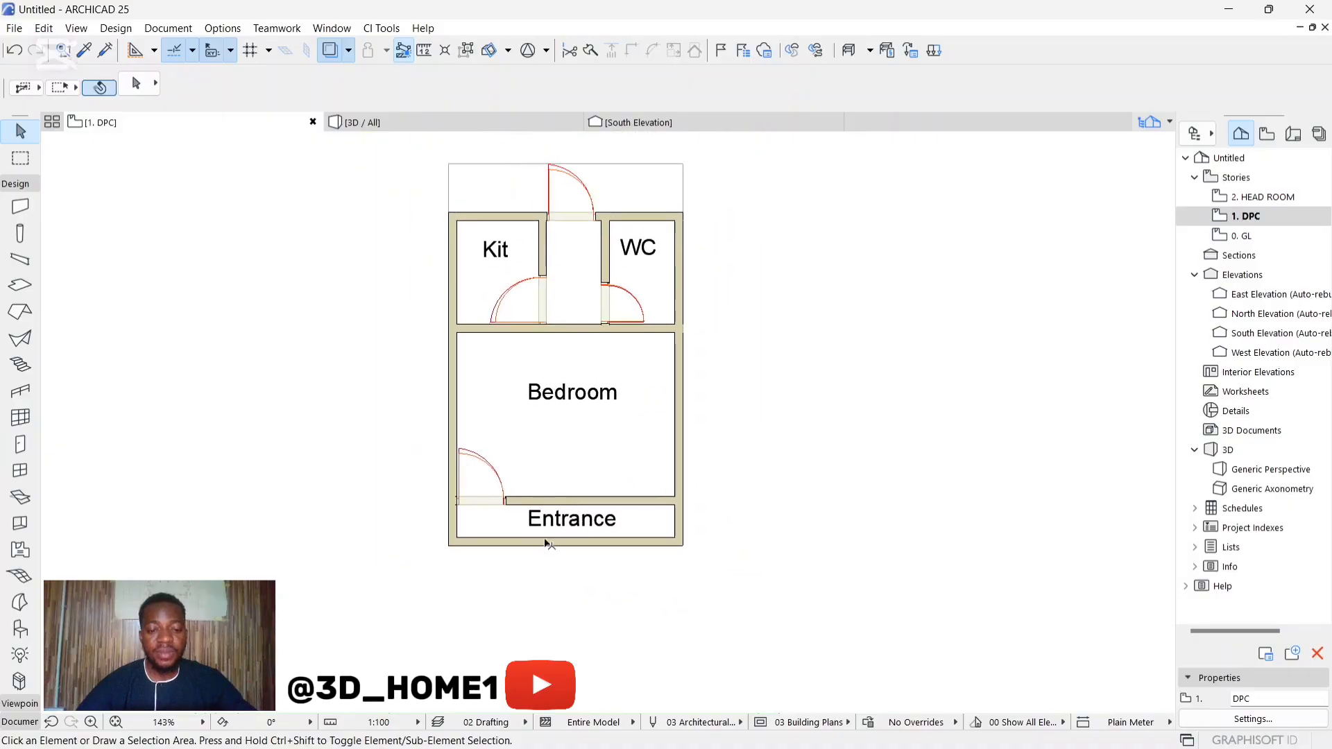
{"action": "scroll", "coordinate": [548, 544], "scroll_direction": "up", "scroll_amount": 5}
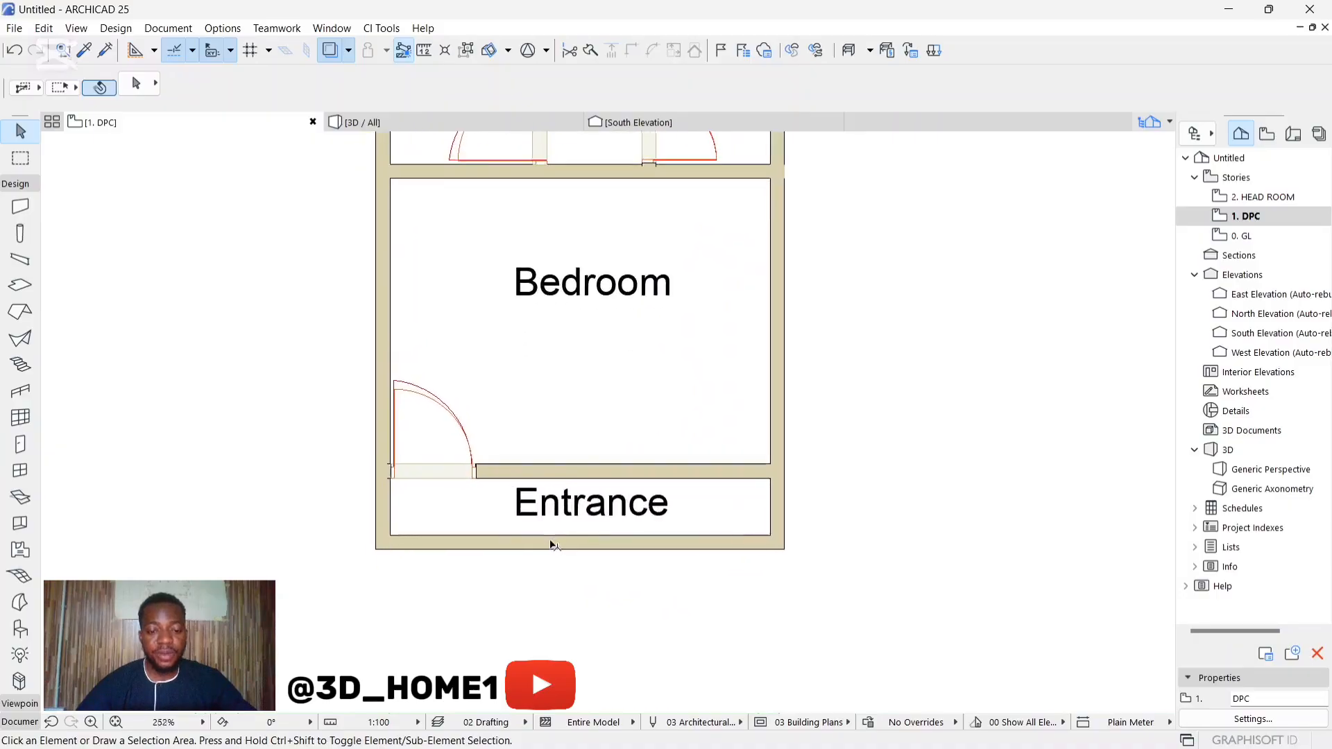
{"action": "left_click", "coordinate": [19, 444]}
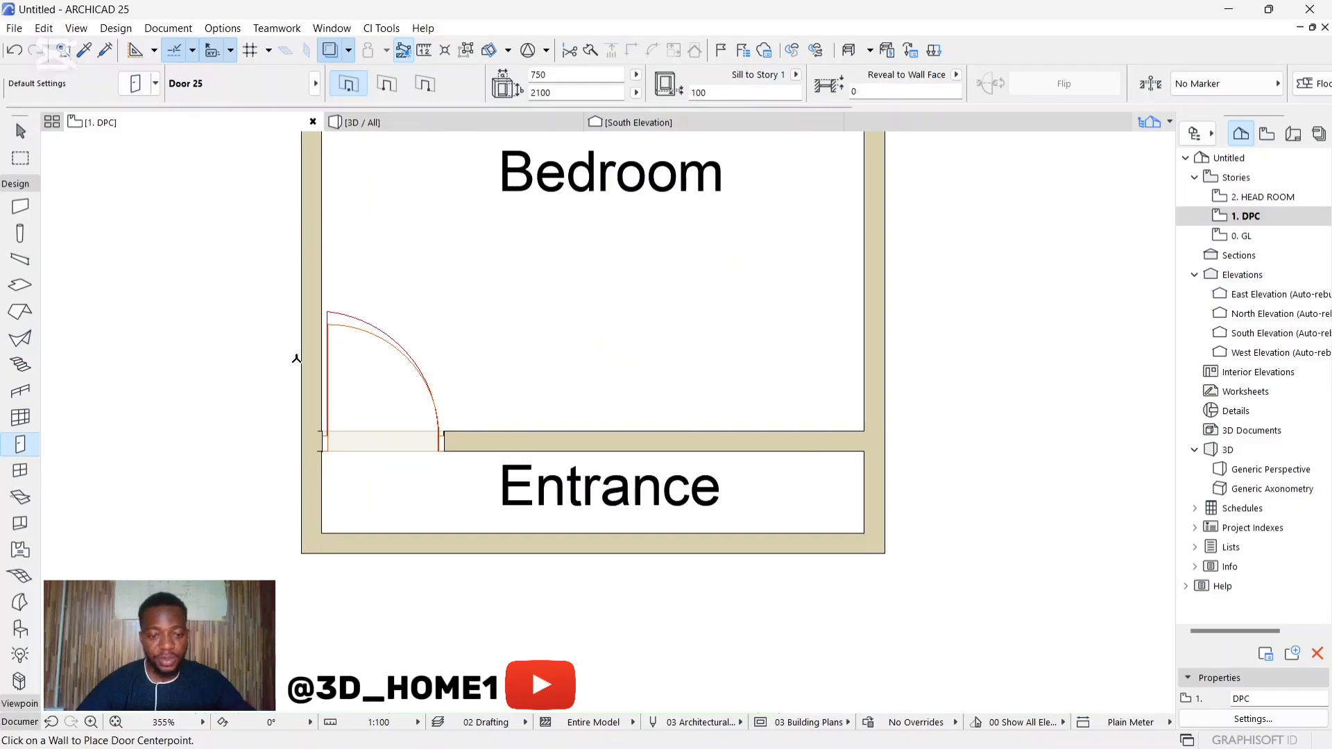
{"action": "left_click", "coordinate": [136, 84]}
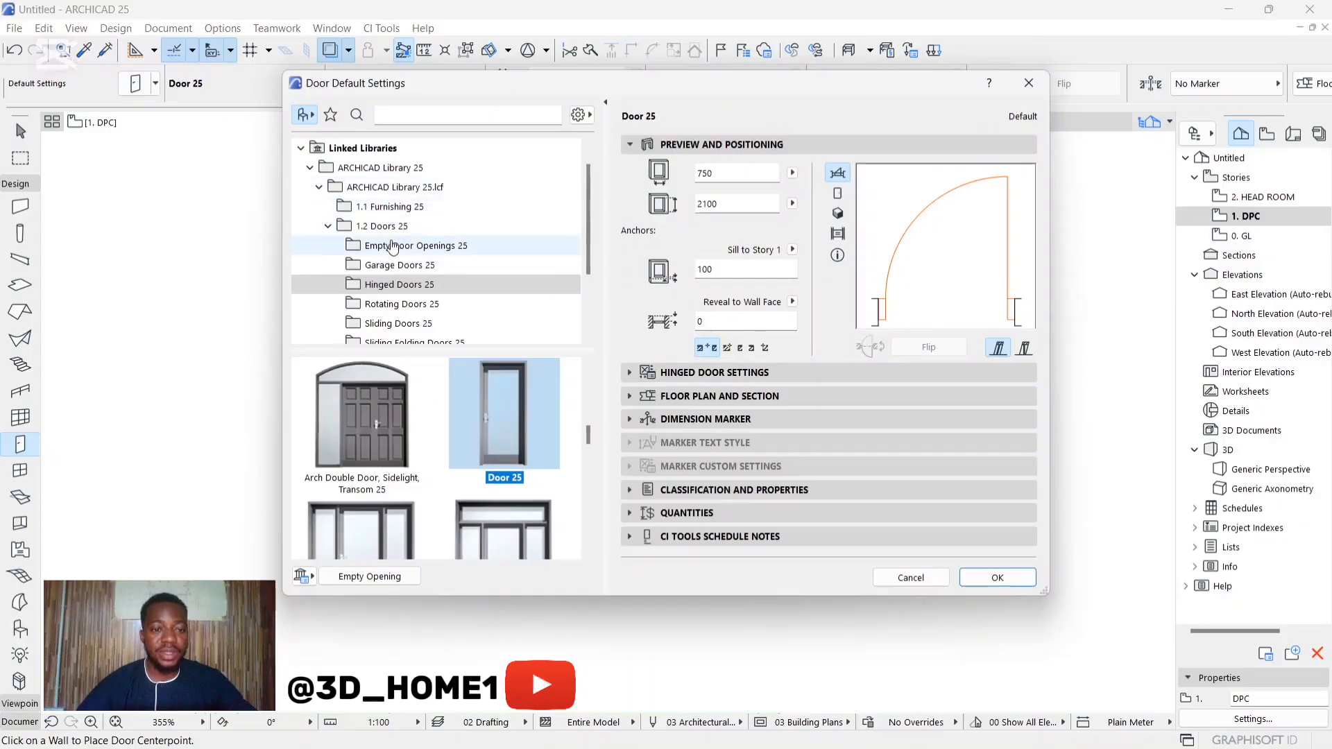
{"action": "left_click", "coordinate": [435, 248]}
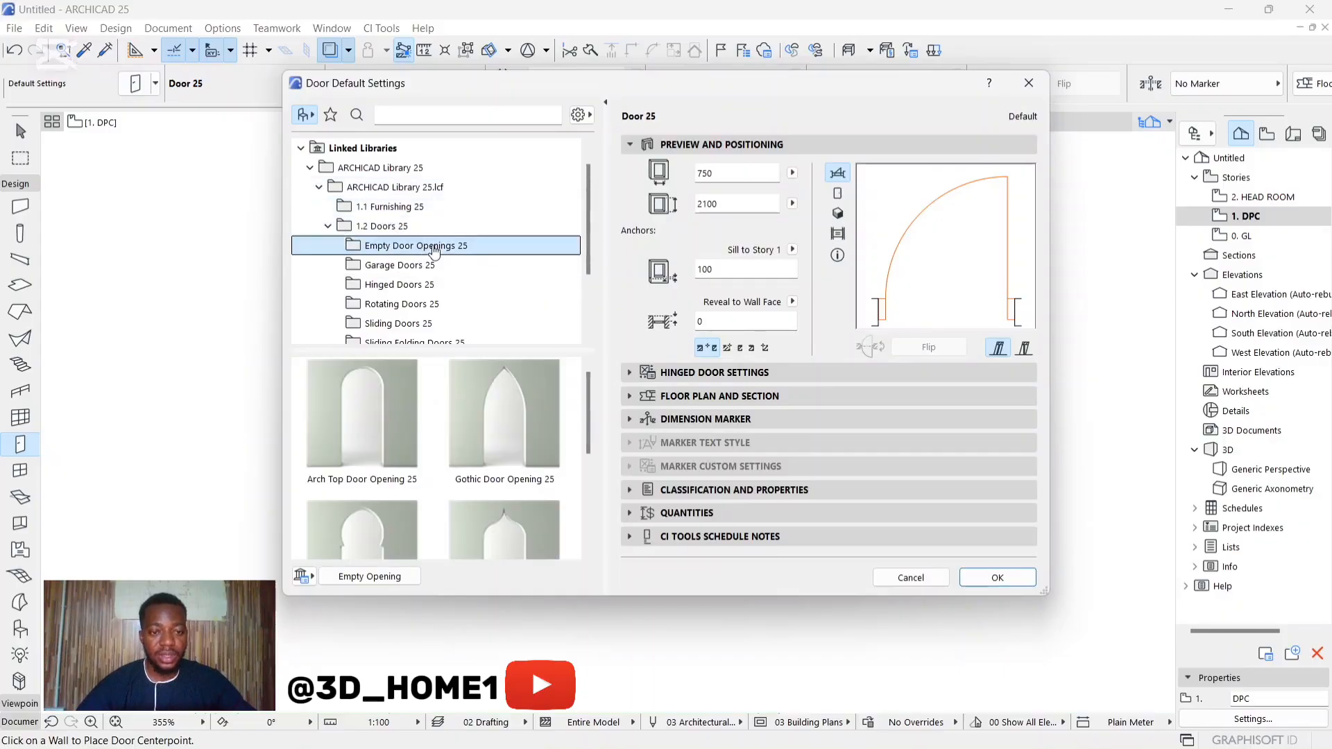
{"action": "scroll", "coordinate": [437, 248], "scroll_direction": "down", "scroll_amount": 3}
{"action": "scroll", "coordinate": [386, 470], "scroll_direction": "down", "scroll_amount": 2}
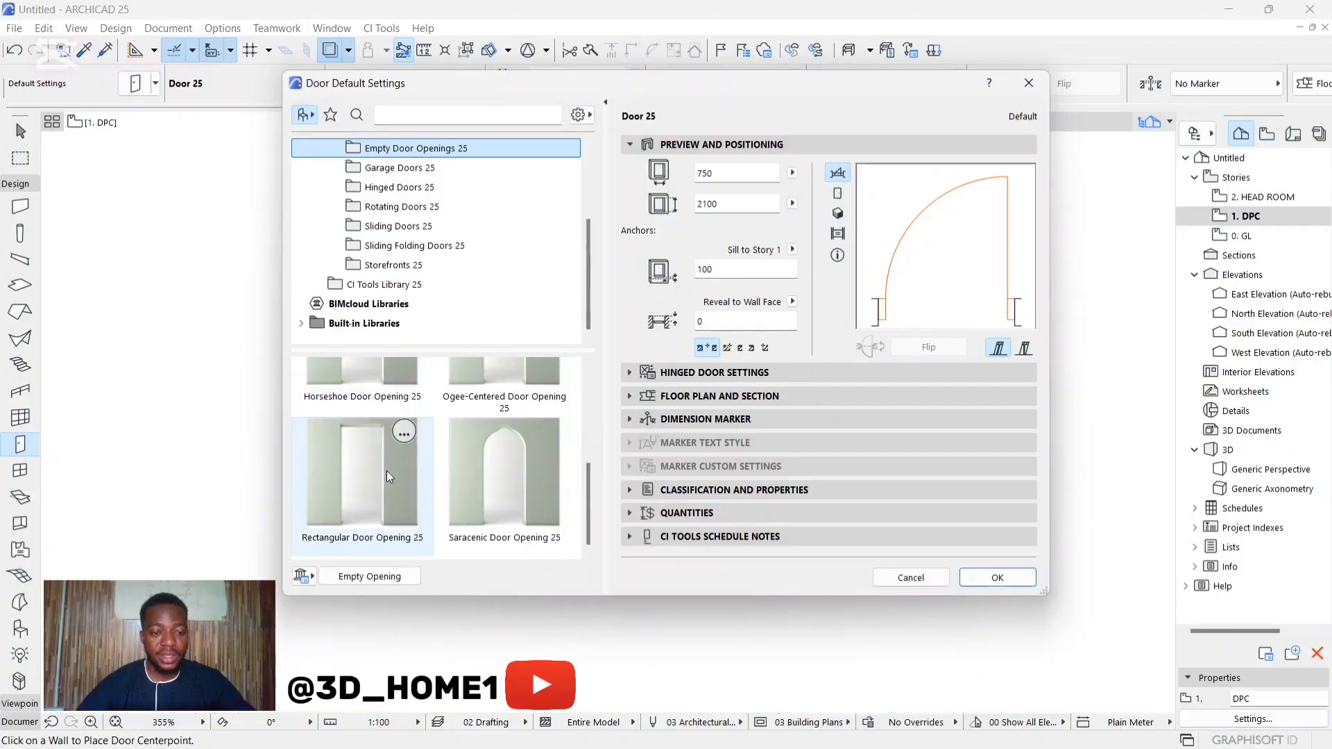
{"action": "scroll", "coordinate": [386, 470], "scroll_direction": "up", "scroll_amount": 2}
{"action": "scroll", "coordinate": [444, 437], "scroll_direction": "down", "scroll_amount": 3}
{"action": "left_click", "coordinate": [363, 452]}
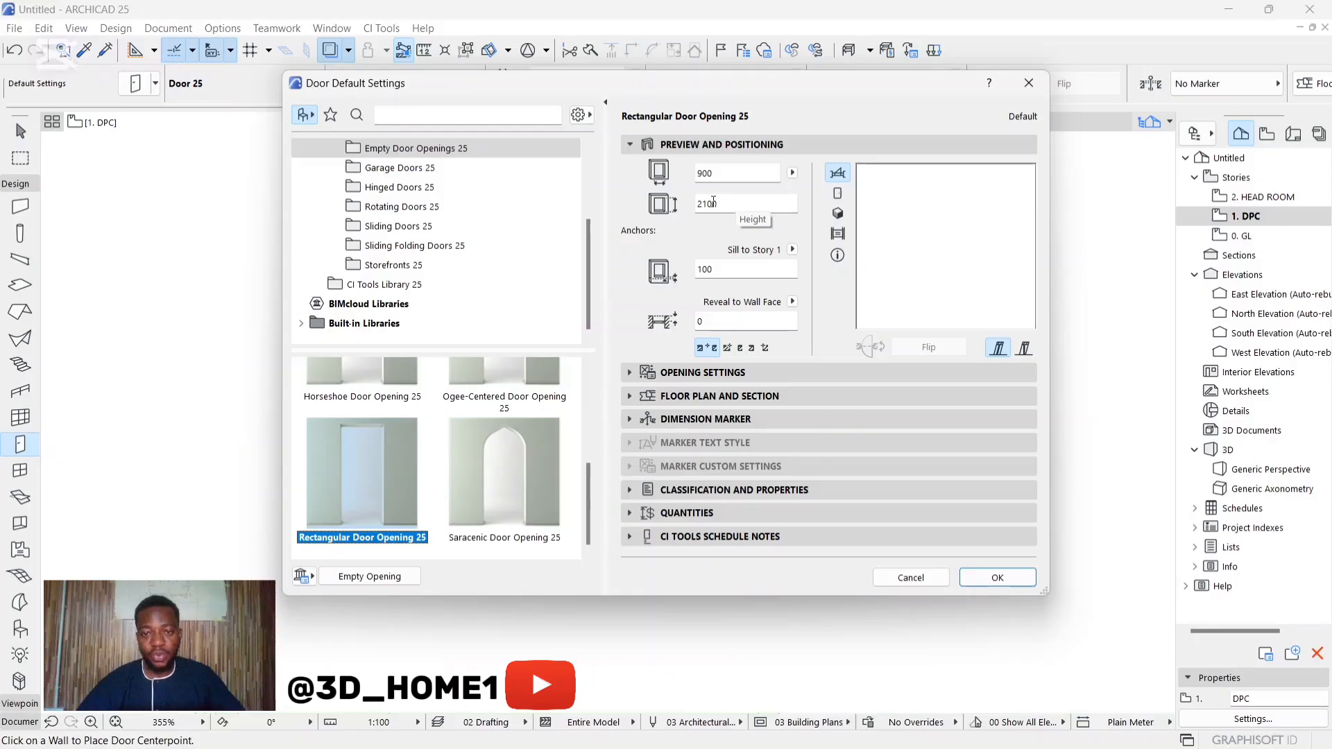
{"action": "double_click", "coordinate": [718, 202]}
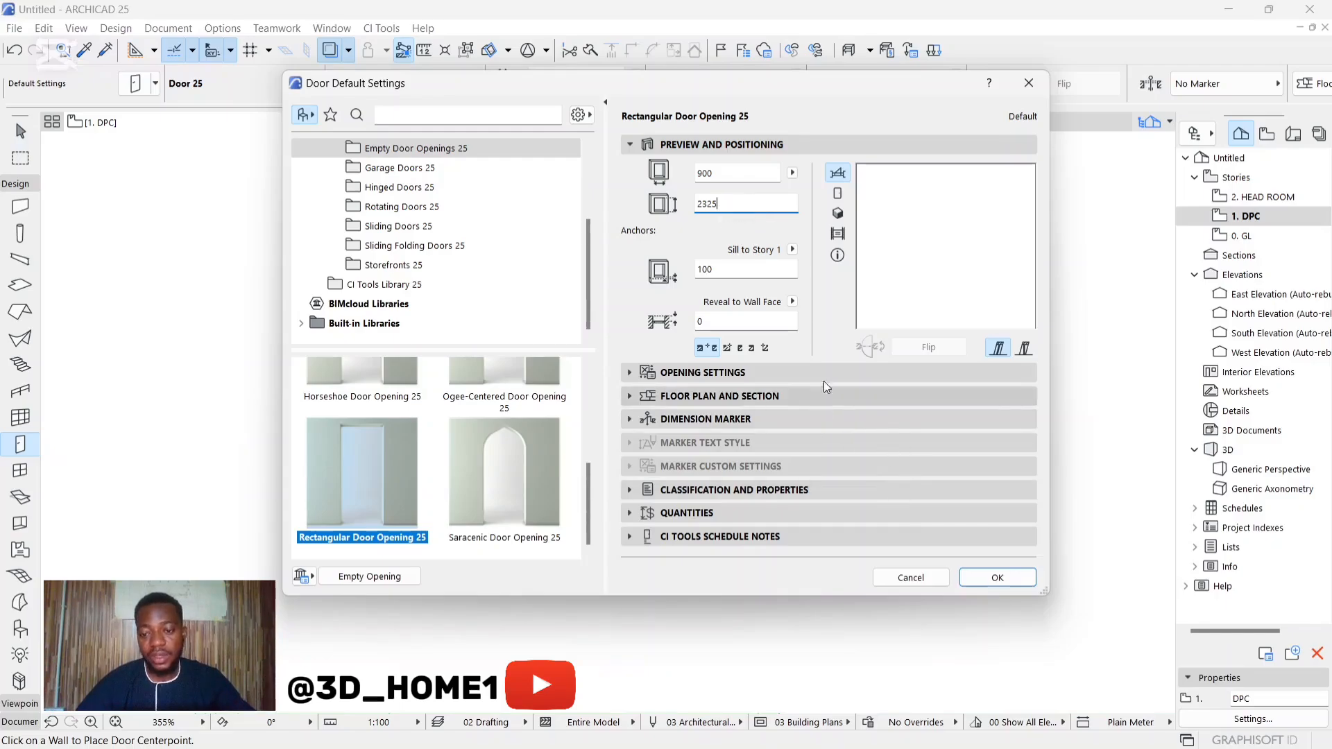
{"action": "left_click", "coordinate": [998, 578]}
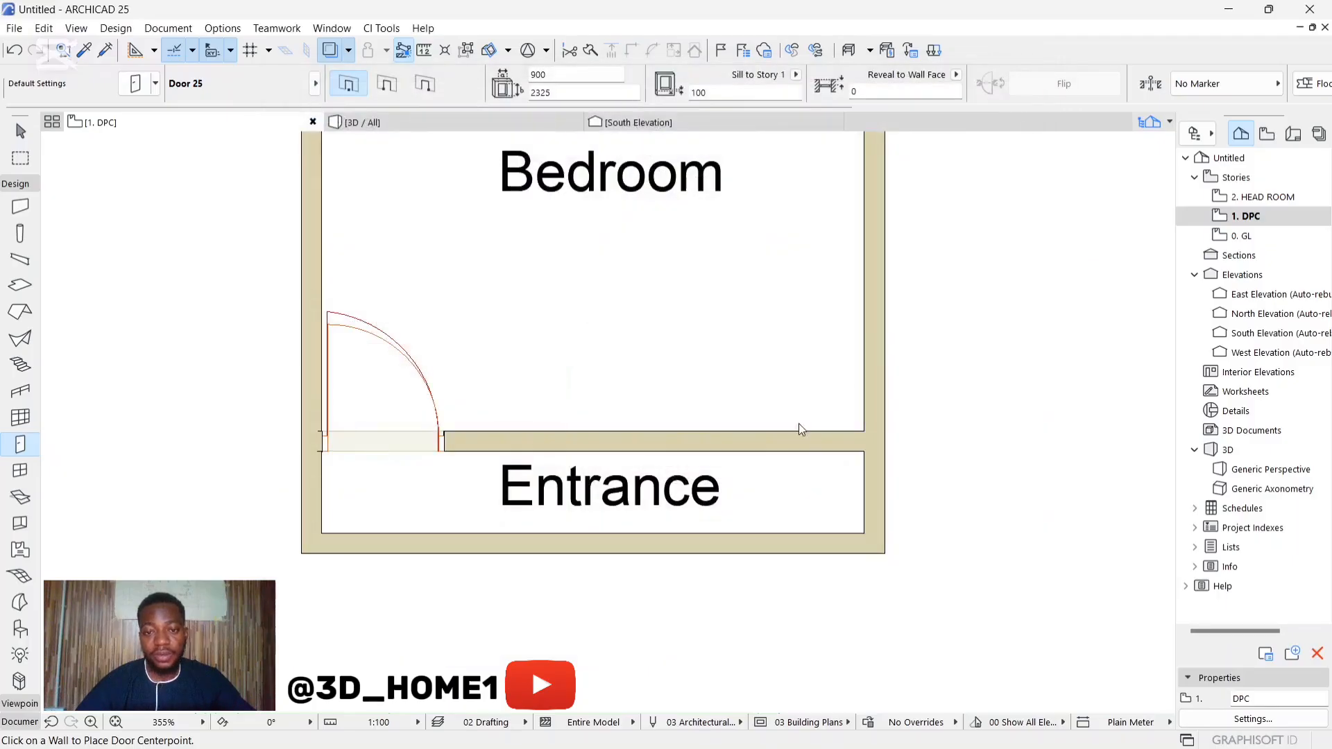
Step: Place the rectangular opening near the middle of the outer wall in front of the Entrance and select it
{"action": "scroll", "coordinate": [634, 530], "scroll_direction": "up", "scroll_amount": 3}
{"action": "left_click", "coordinate": [609, 559]}
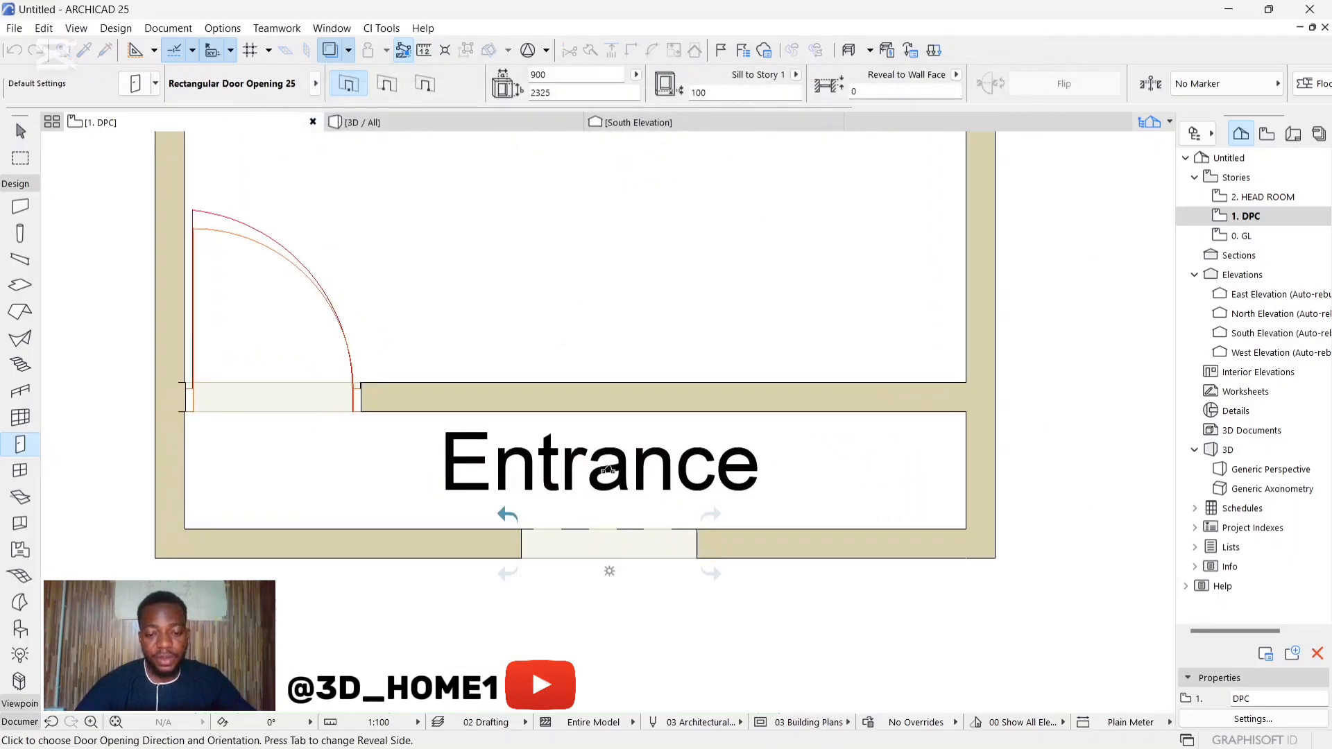
{"action": "left_click", "coordinate": [609, 447]}
{"action": "key", "text": "Escape"}
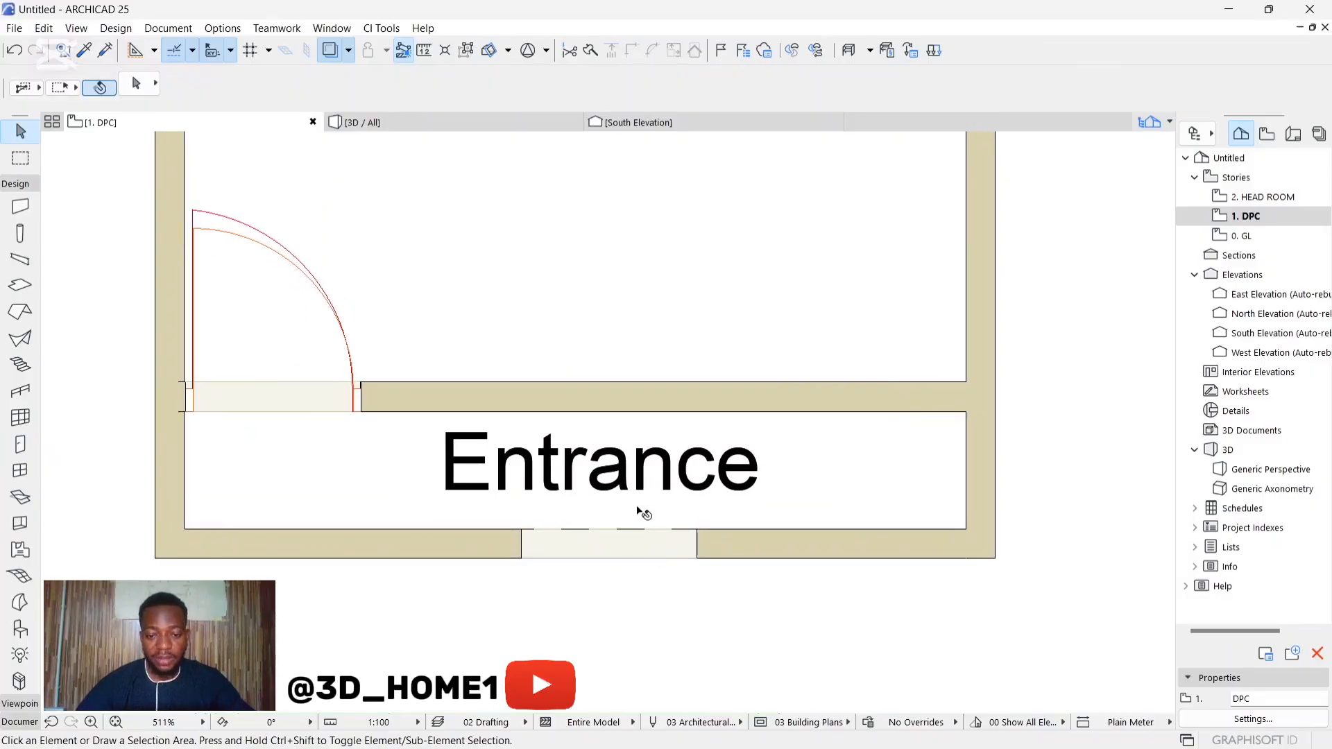
{"action": "left_click", "coordinate": [647, 549]}
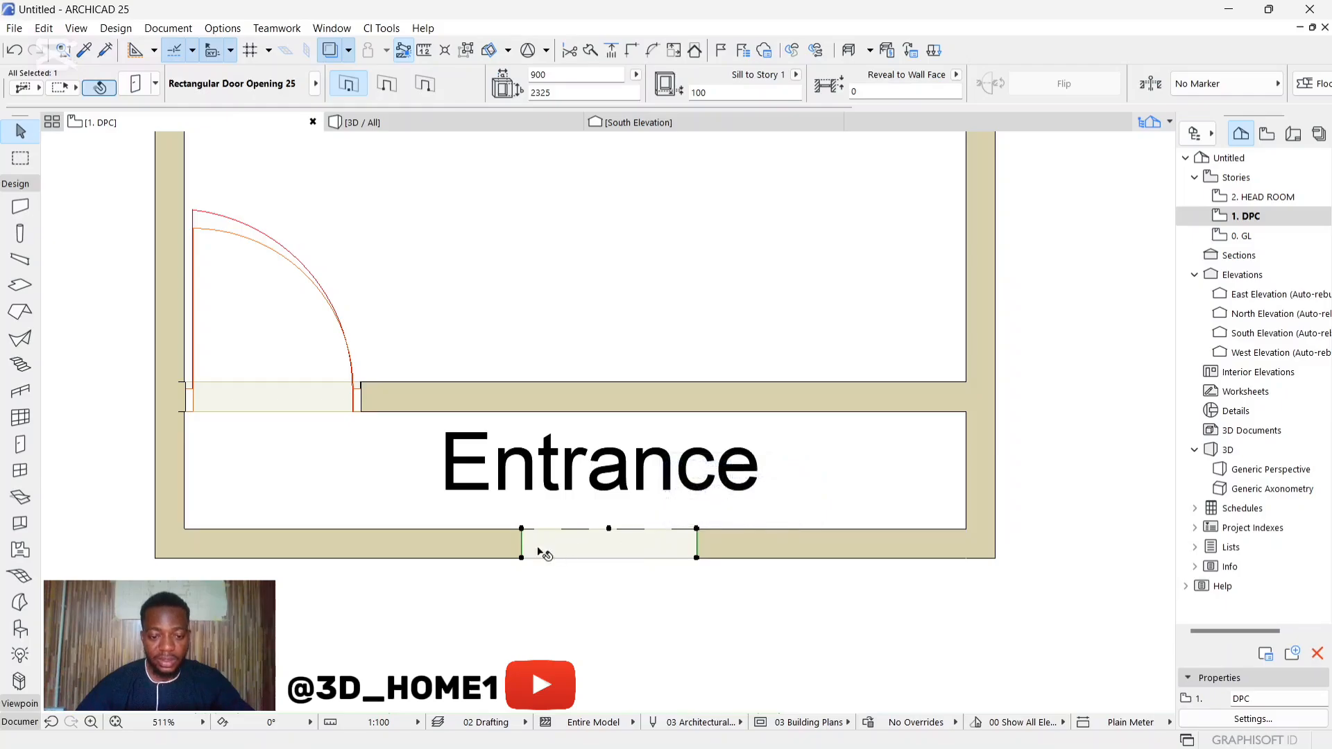
Step: Stretch both ends of the rectangular opening in front of the Entrance to the side walls' inner faces, making it 4000 wide
{"action": "left_click", "coordinate": [521, 529]}
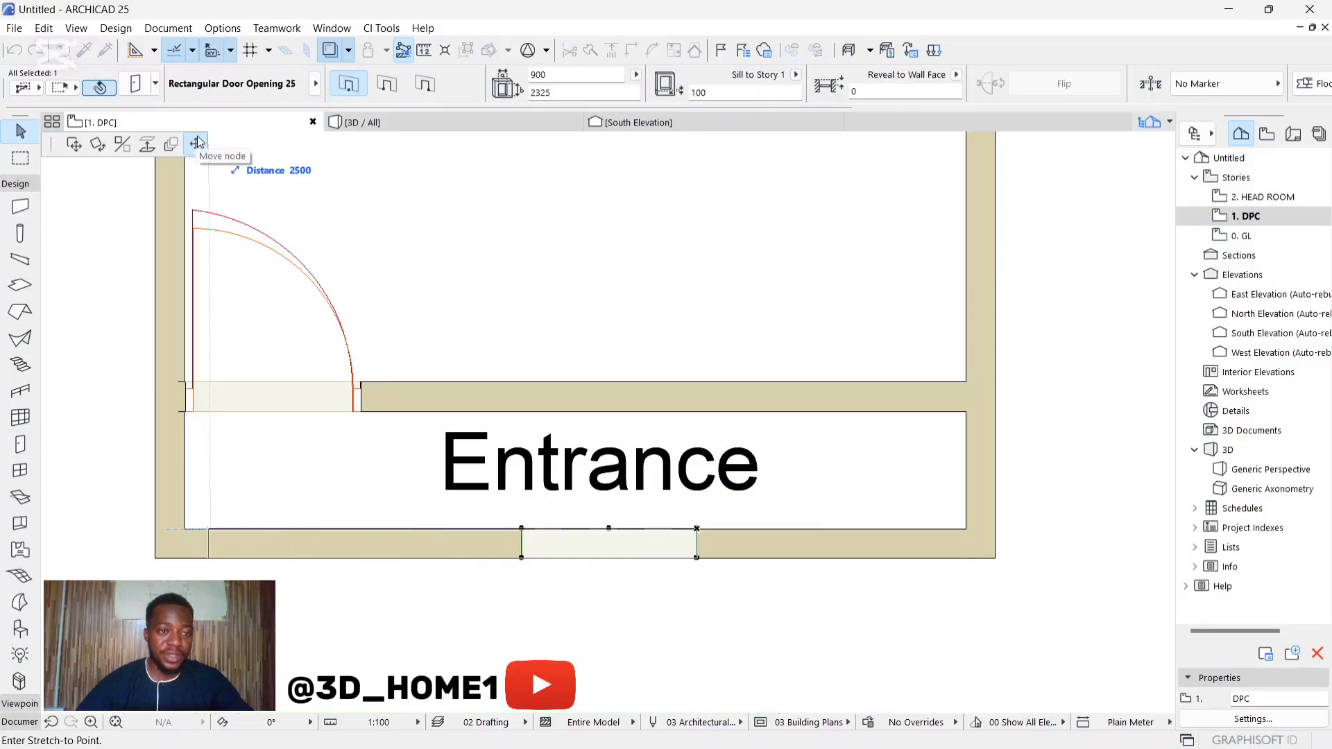
{"action": "left_click", "coordinate": [189, 525]}
{"action": "left_click", "coordinate": [696, 528]}
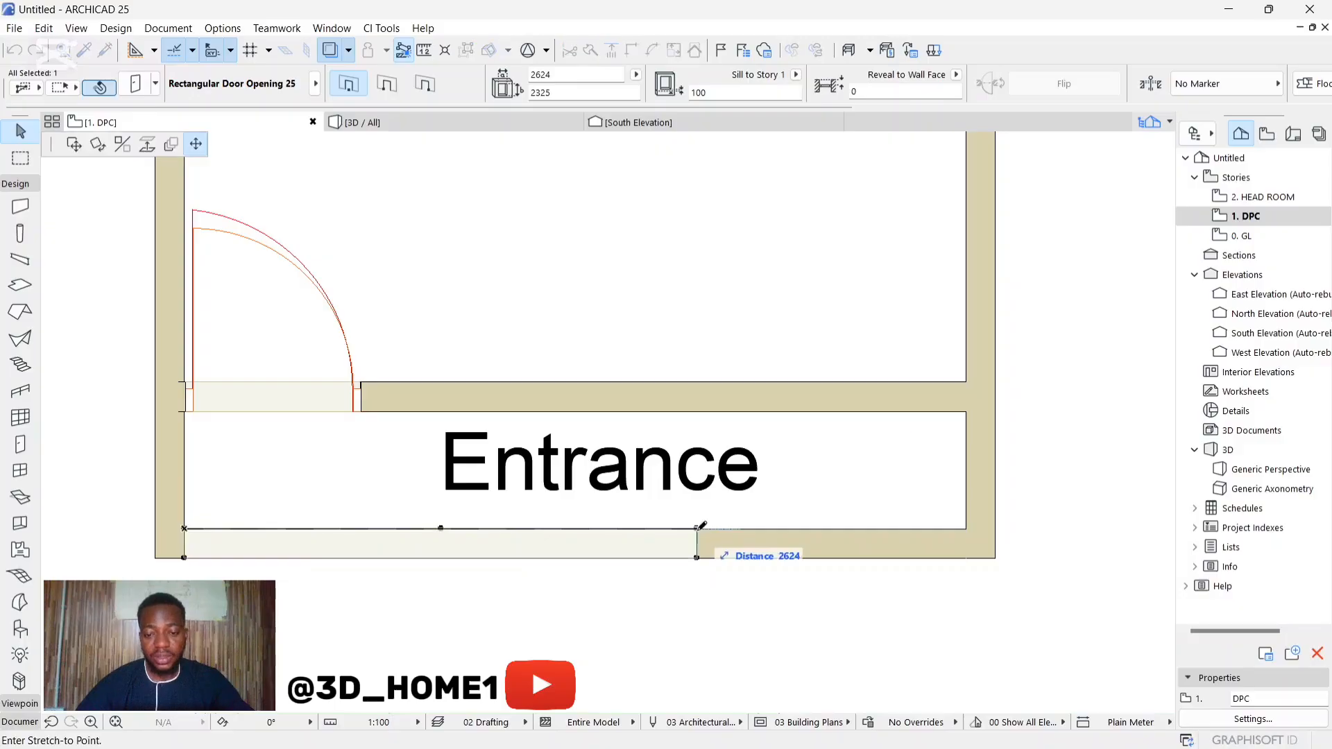
{"action": "left_click", "coordinate": [1044, 523]}
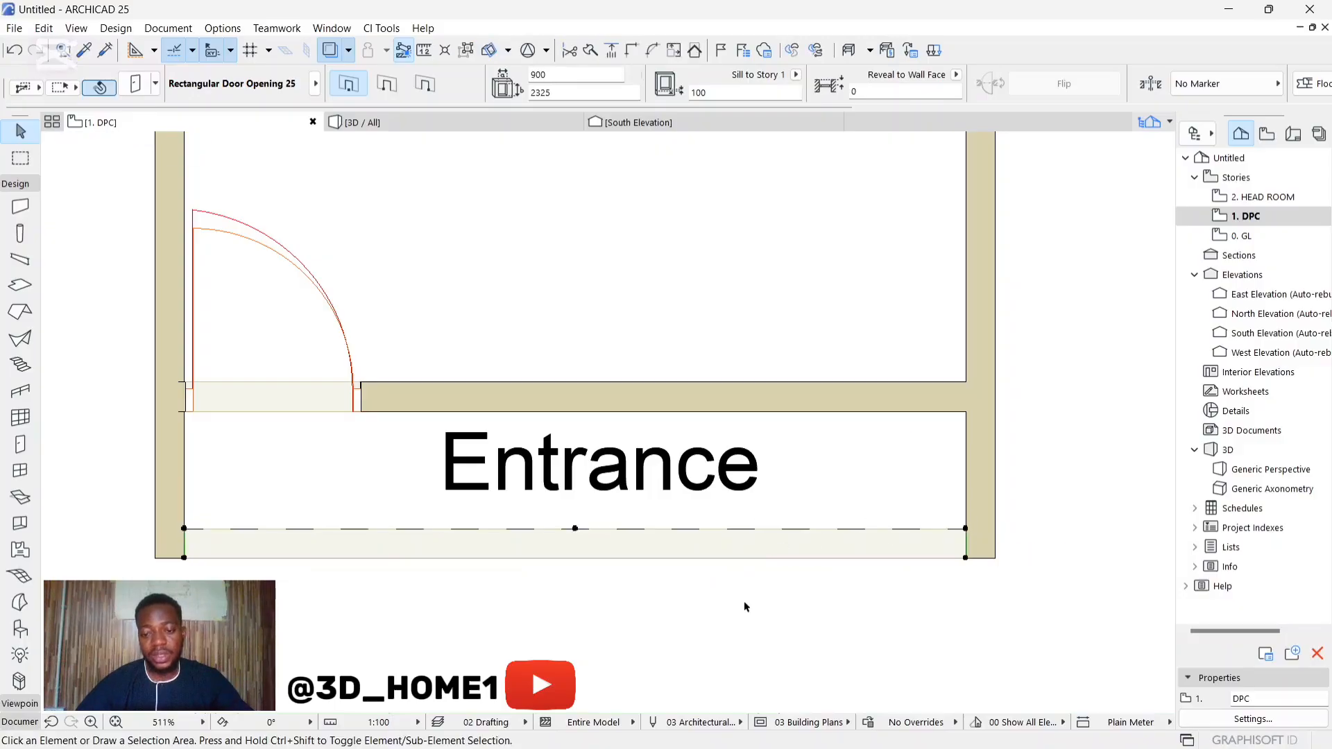
{"action": "left_click", "coordinate": [745, 602]}
{"action": "left_click", "coordinate": [747, 608]}
{"action": "scroll", "coordinate": [643, 614], "scroll_direction": "down", "scroll_amount": 3}
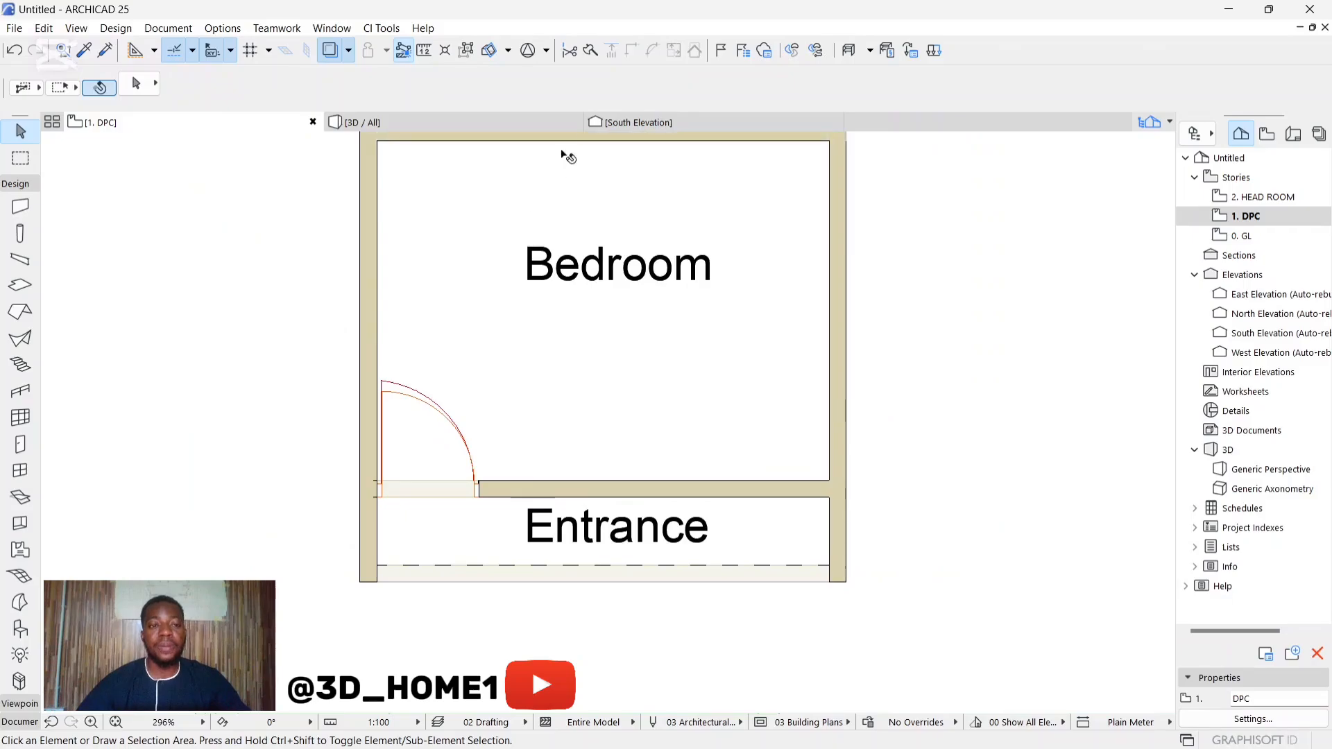
Step: Check the base of the wide Entrance opening in 3D and set its sill height to 0 in the DPC plan
{"action": "left_click", "coordinate": [509, 120]}
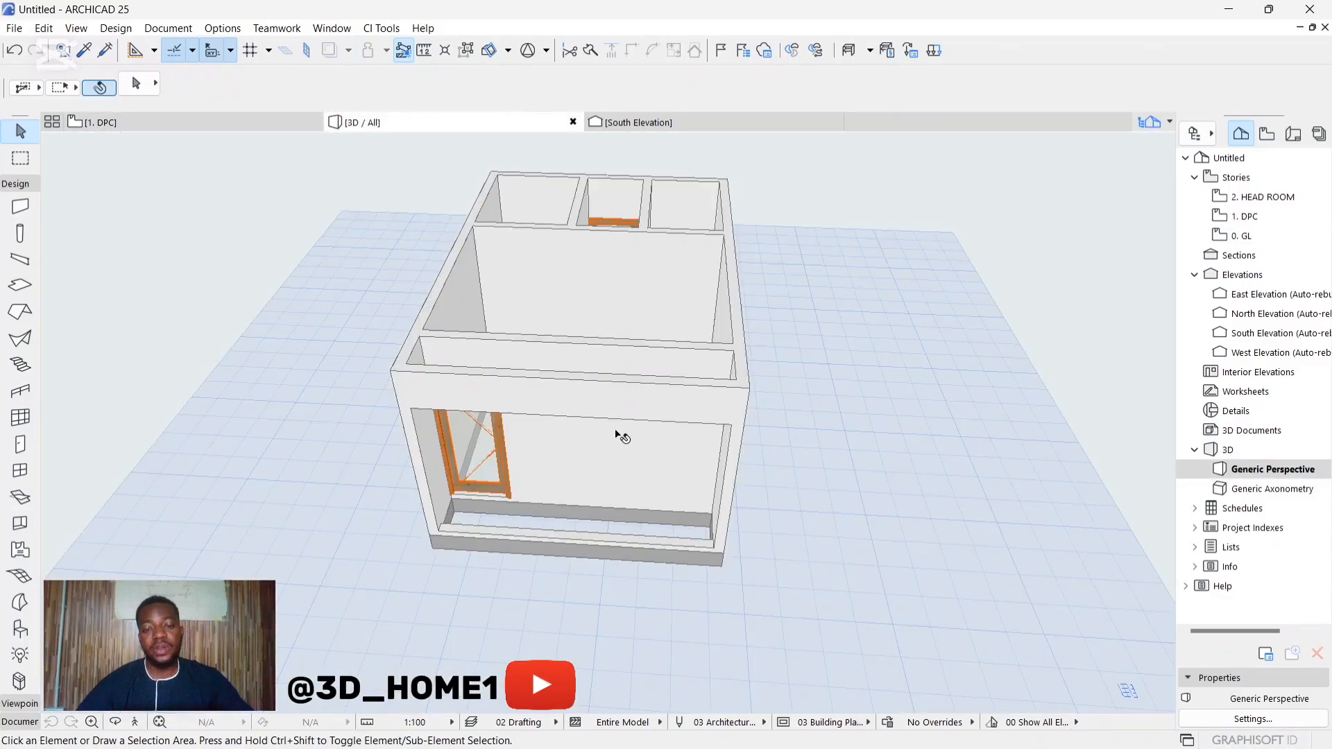
{"action": "mouse_move", "coordinate": [650, 537]}
{"action": "middle_mouse_down", "text": "shift"}
{"action": "mouse_move", "coordinate": [605, 449]}
{"action": "mouse_move", "coordinate": [576, 421]}
{"action": "mouse_move", "coordinate": [586, 472]}
{"action": "mouse_move", "coordinate": [500, 356]}
{"action": "mouse_move", "coordinate": [494, 390]}
{"action": "mouse_move", "coordinate": [669, 545]}
{"action": "middle_mouse_up", "text": "shift"}
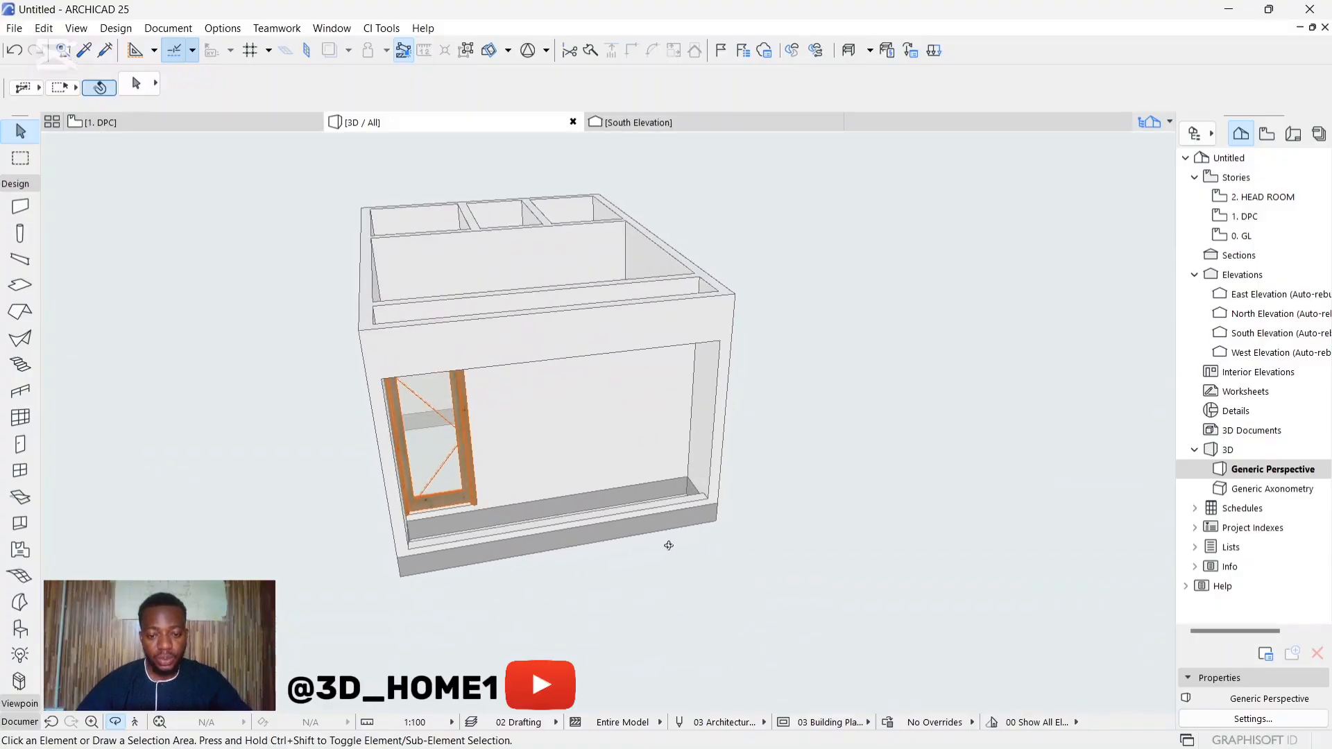
{"action": "scroll", "coordinate": [669, 545], "scroll_direction": "up", "scroll_amount": 4}
{"action": "scroll", "coordinate": [708, 449], "scroll_direction": "down", "scroll_amount": 2}
{"action": "middle_click_drag", "start_coordinate": [707, 449], "coordinate": [467, 463], "text": "shift"}
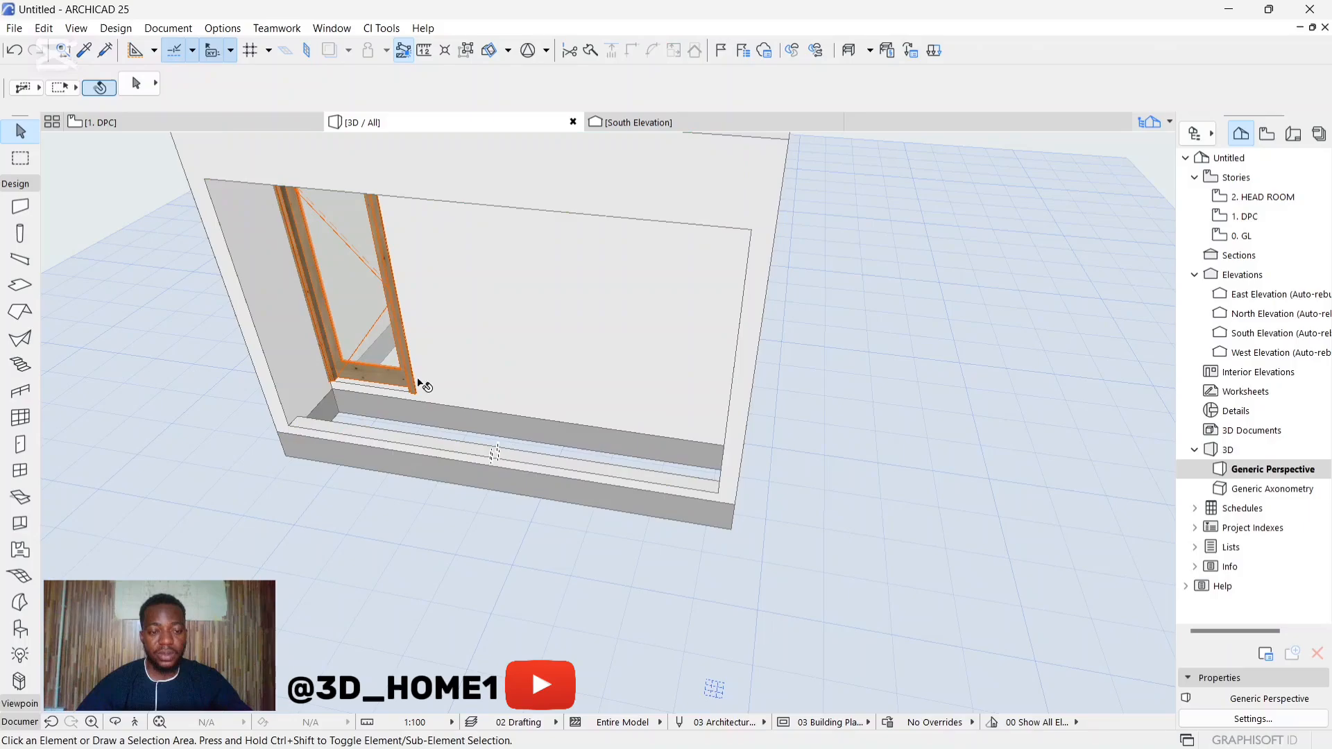
{"action": "left_click", "coordinate": [170, 120]}
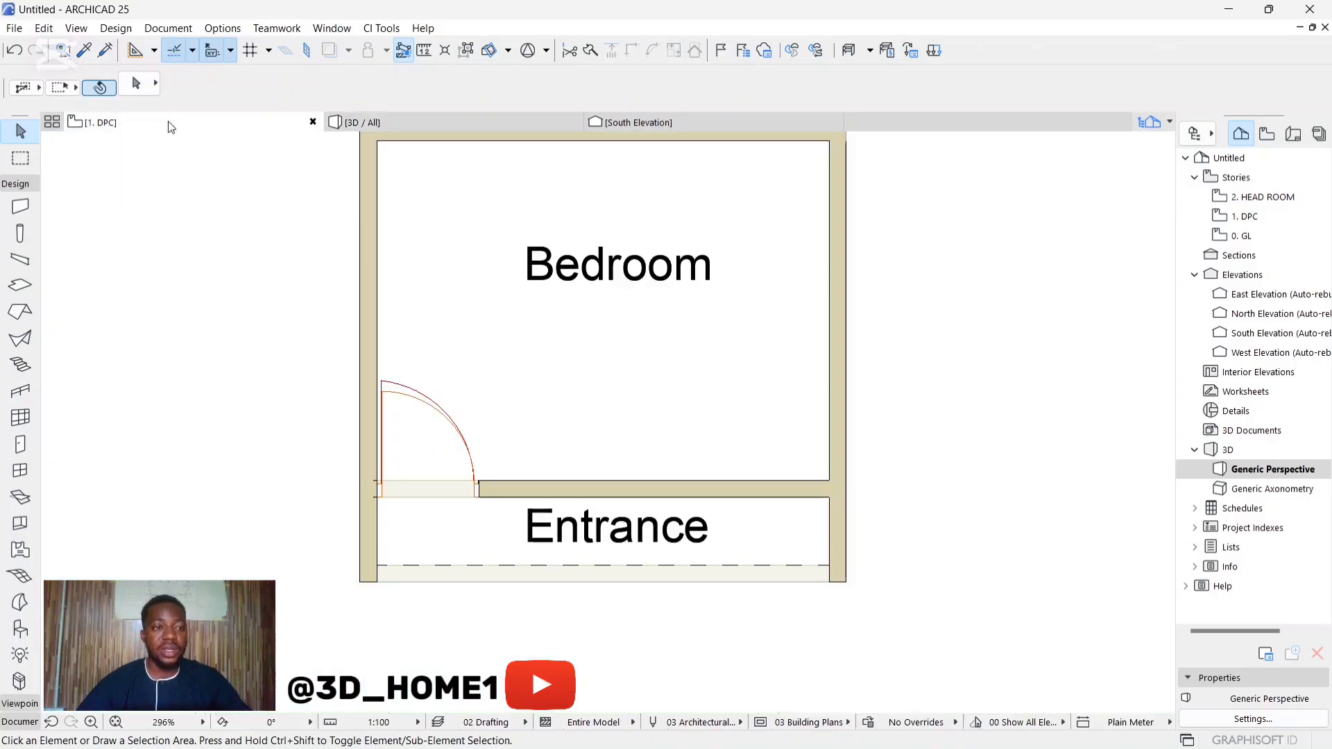
{"action": "left_click", "coordinate": [543, 579]}
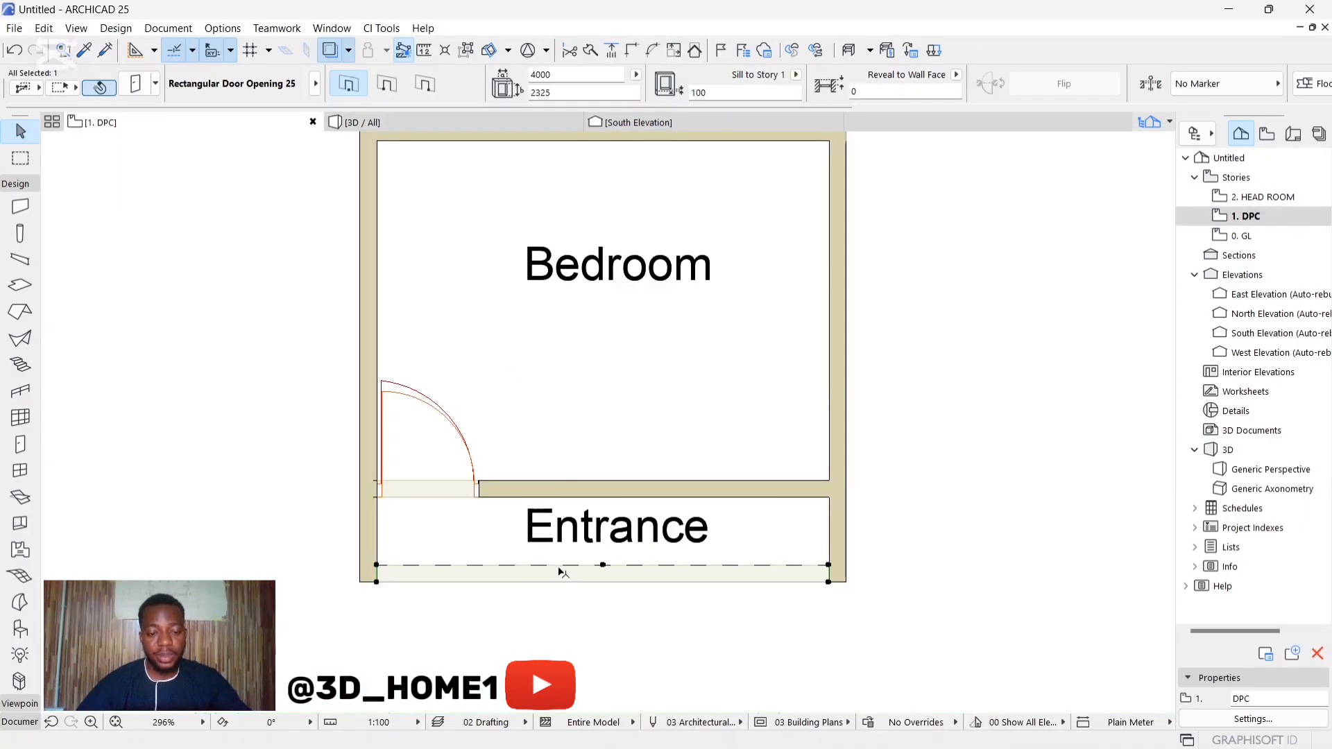
{"action": "scroll", "coordinate": [527, 392], "scroll_direction": "down", "scroll_amount": 3}
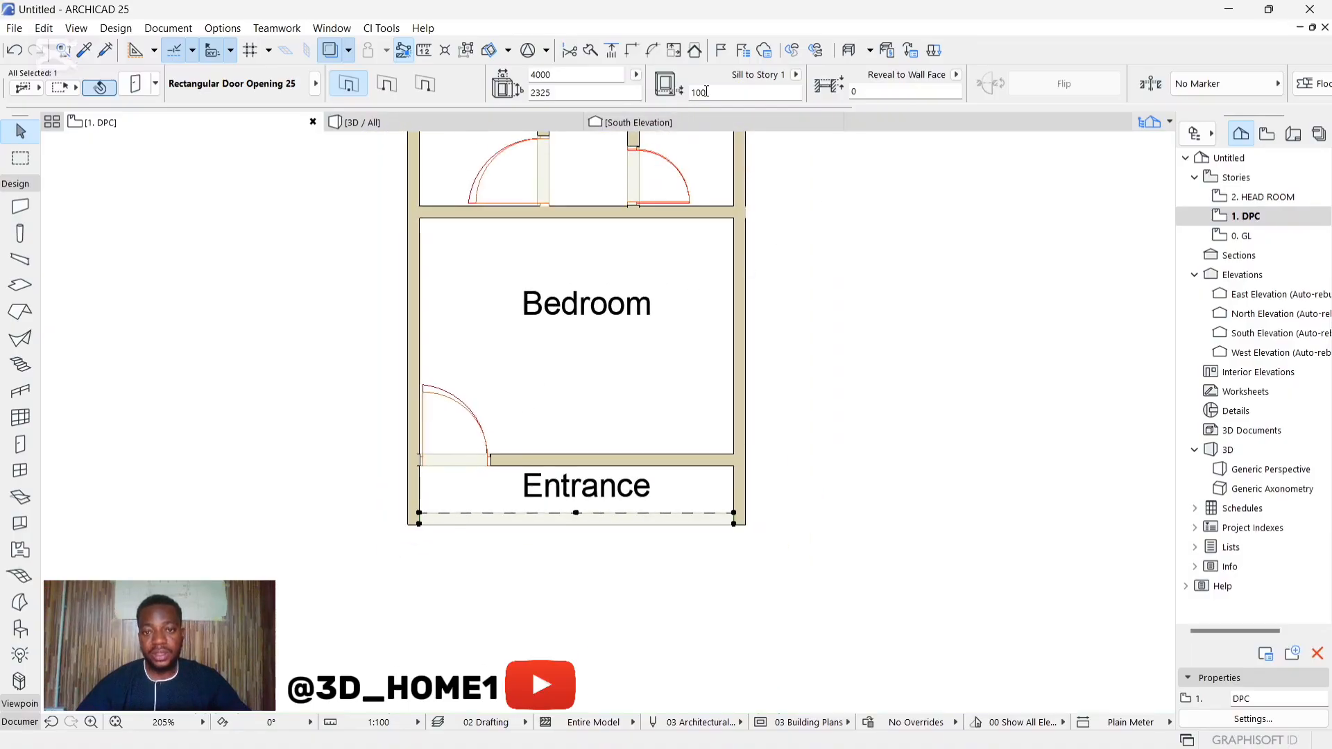
{"action": "left_click", "coordinate": [706, 91]}
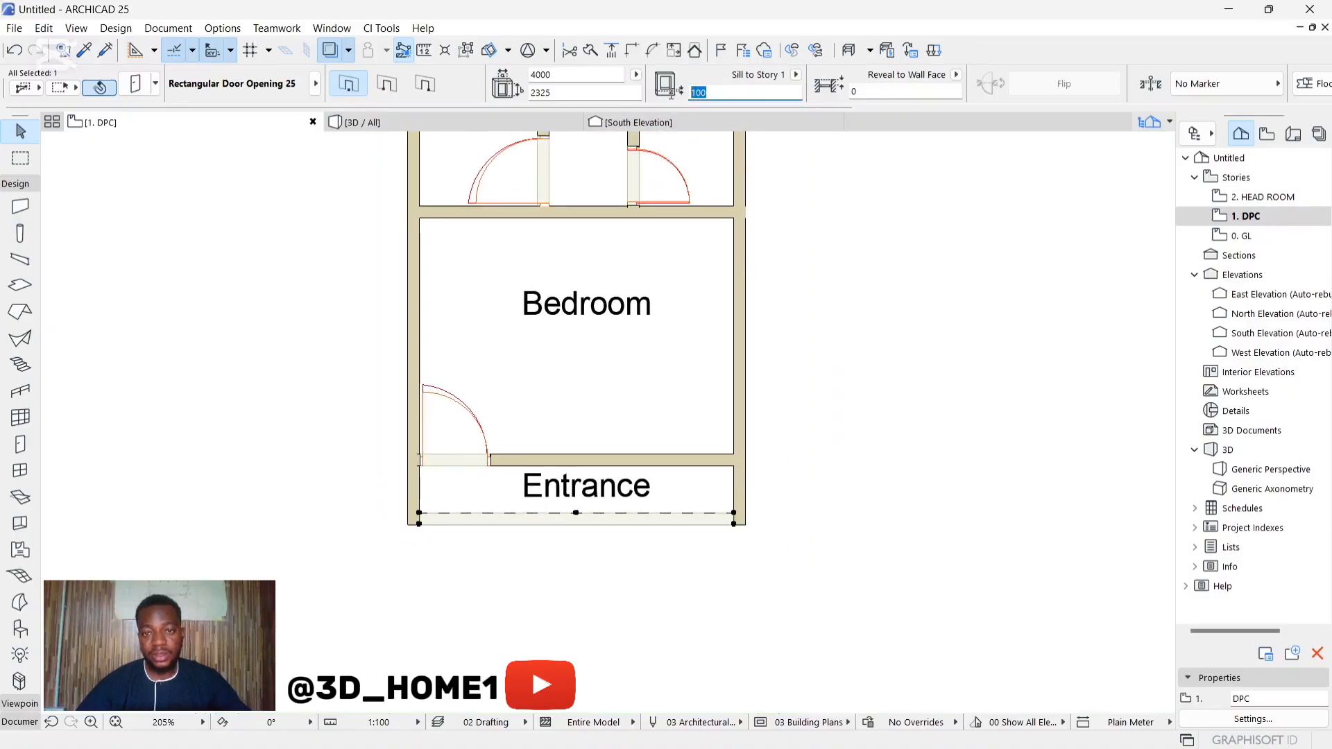
{"action": "left_click", "coordinate": [857, 285]}
Step: Examine the base of the Entrance opening in 3D and return to the DPC floor plan
{"action": "left_click", "coordinate": [381, 127]}
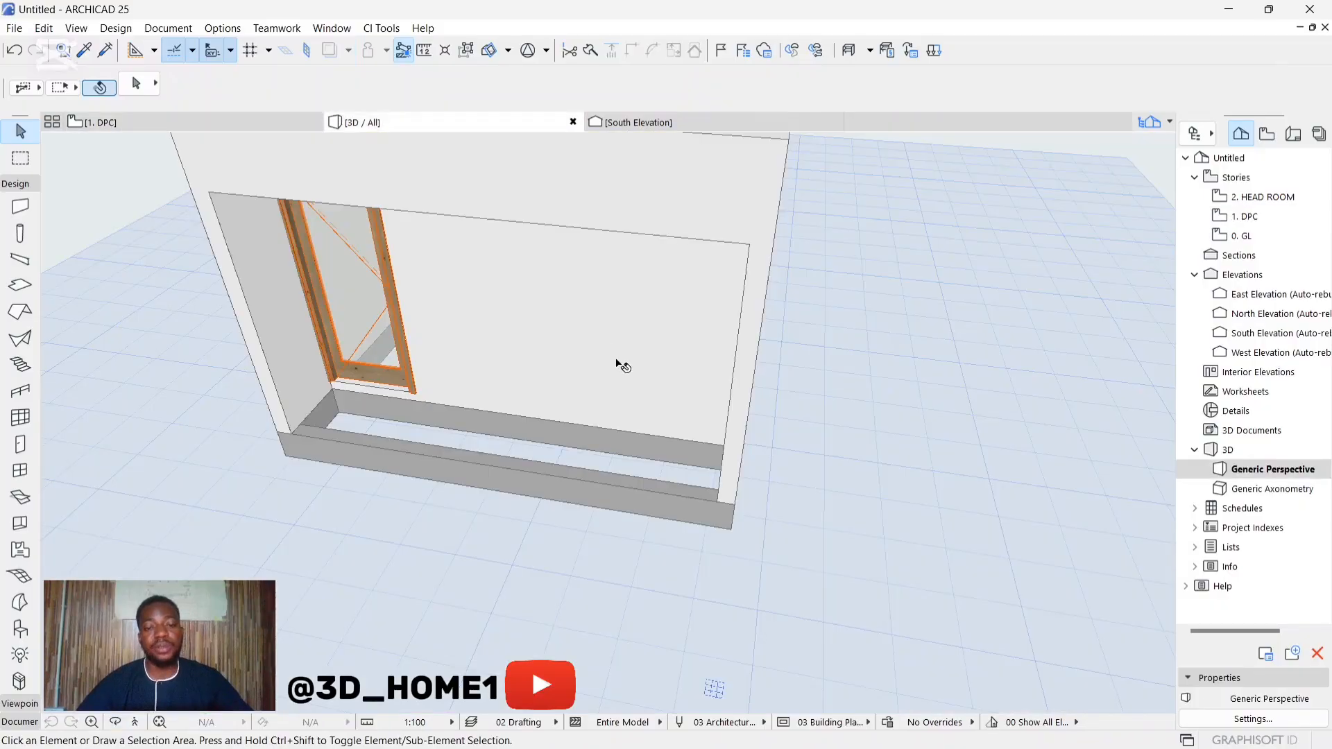
{"action": "middle_click_drag", "start_coordinate": [487, 464], "coordinate": [591, 494], "text": "shift"}
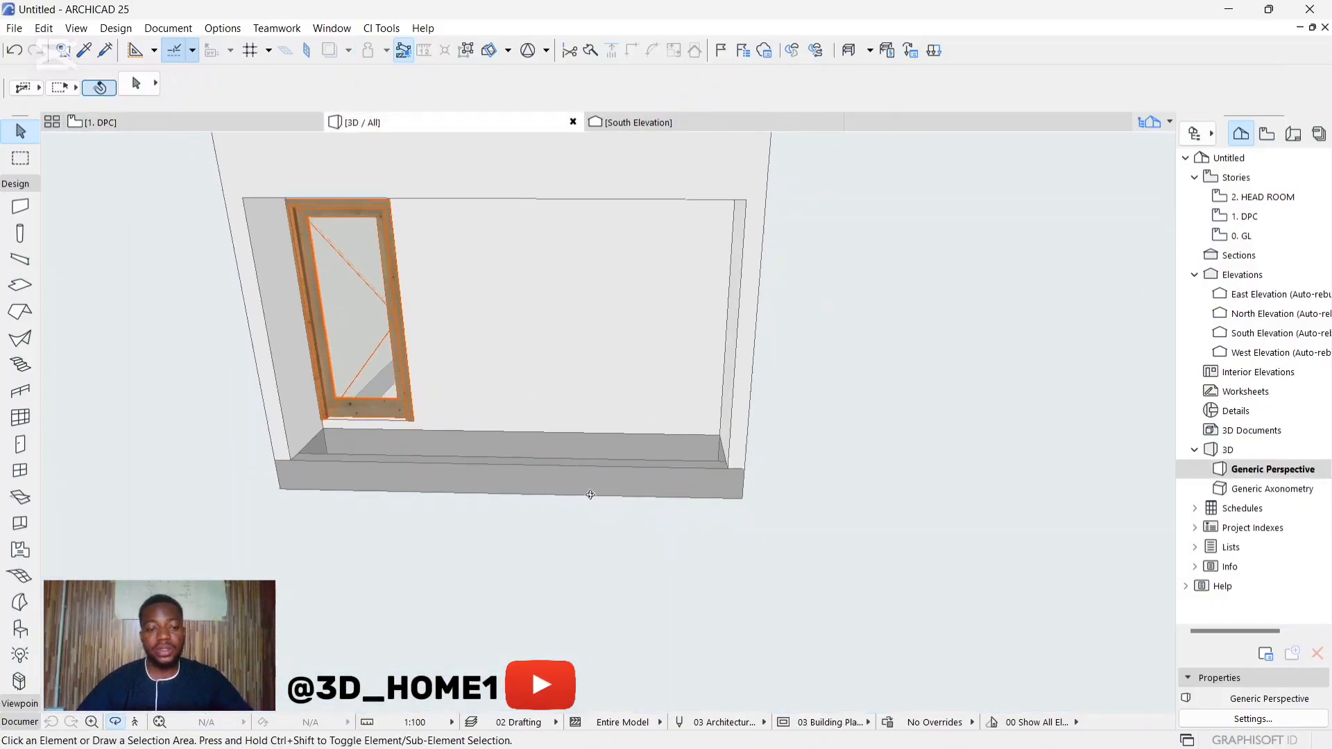
{"action": "scroll", "coordinate": [590, 494], "scroll_direction": "down", "scroll_amount": 4}
{"action": "middle_click_drag", "start_coordinate": [657, 531], "coordinate": [608, 423], "text": "shift"}
{"action": "left_click", "coordinate": [205, 118]}
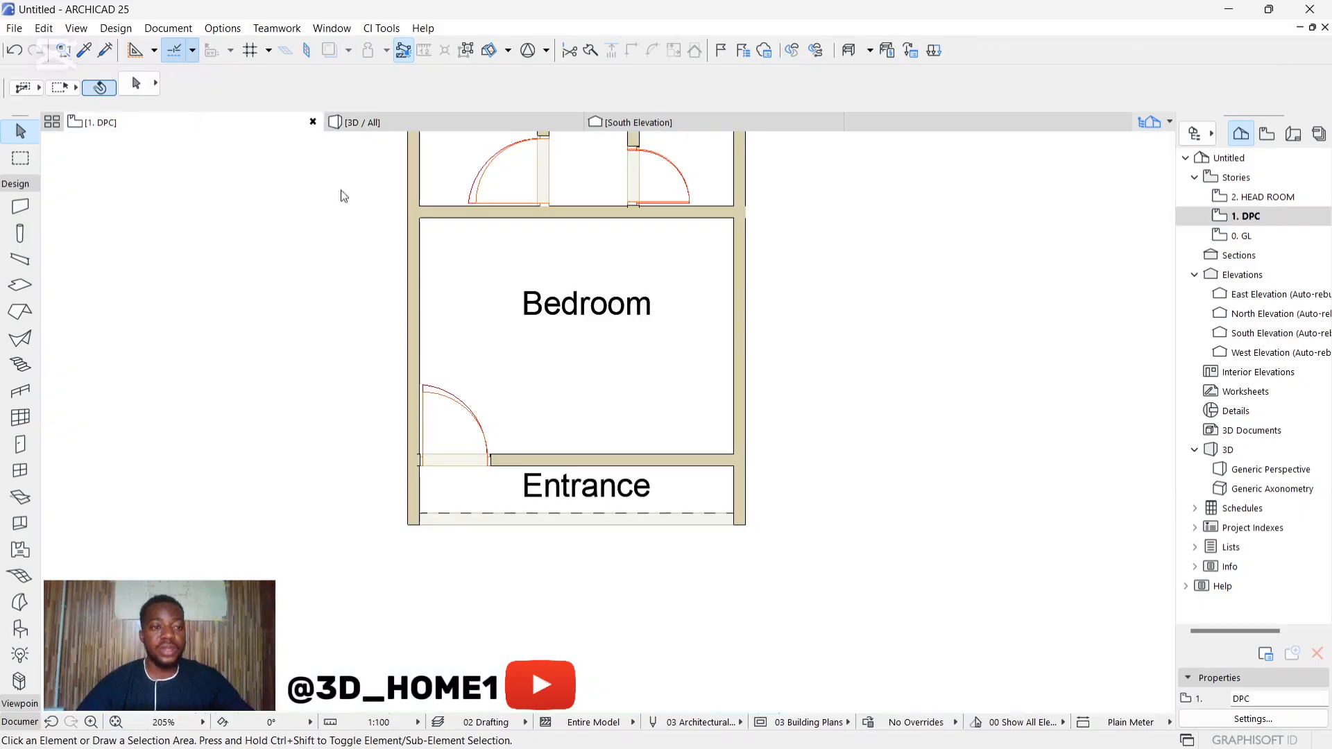
{"action": "scroll", "coordinate": [610, 484], "scroll_direction": "down", "scroll_amount": 3}
{"action": "scroll", "coordinate": [610, 312], "scroll_direction": "up", "scroll_amount": 5}
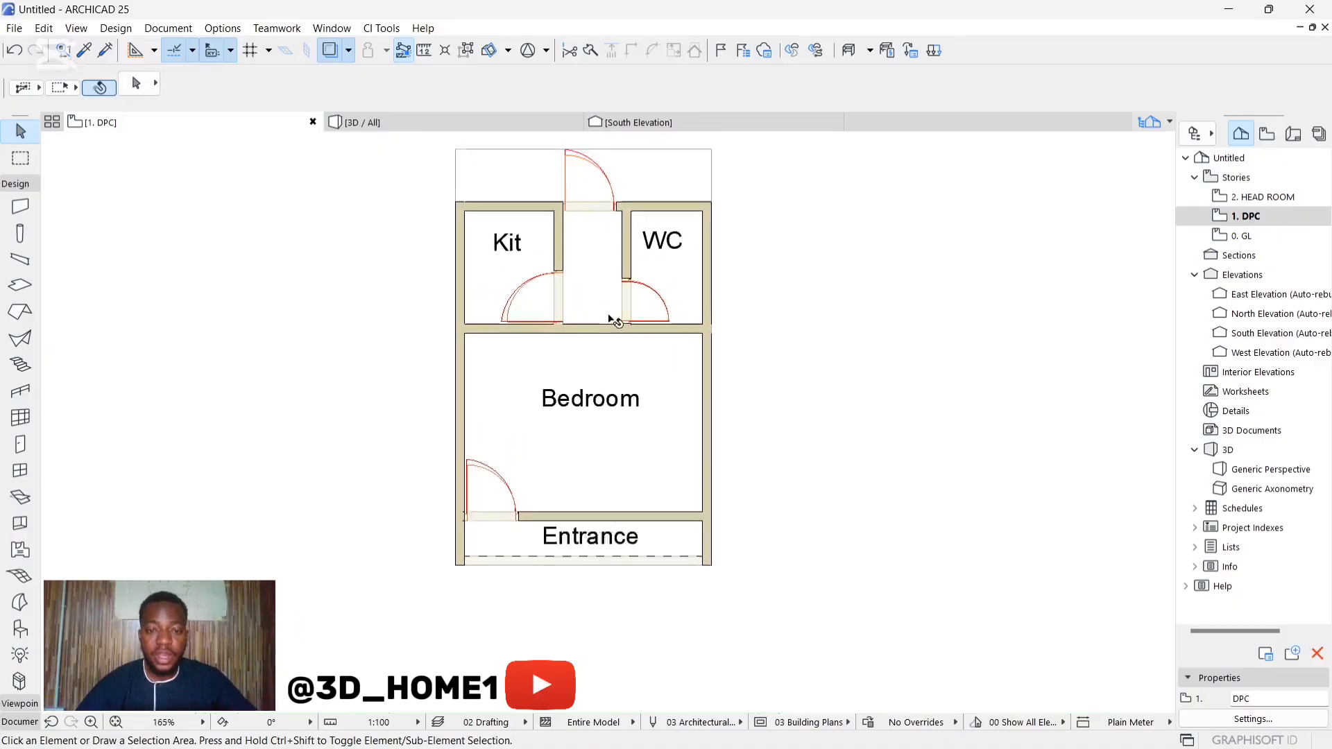
{"action": "scroll", "coordinate": [604, 412], "scroll_direction": "down", "scroll_amount": 3}
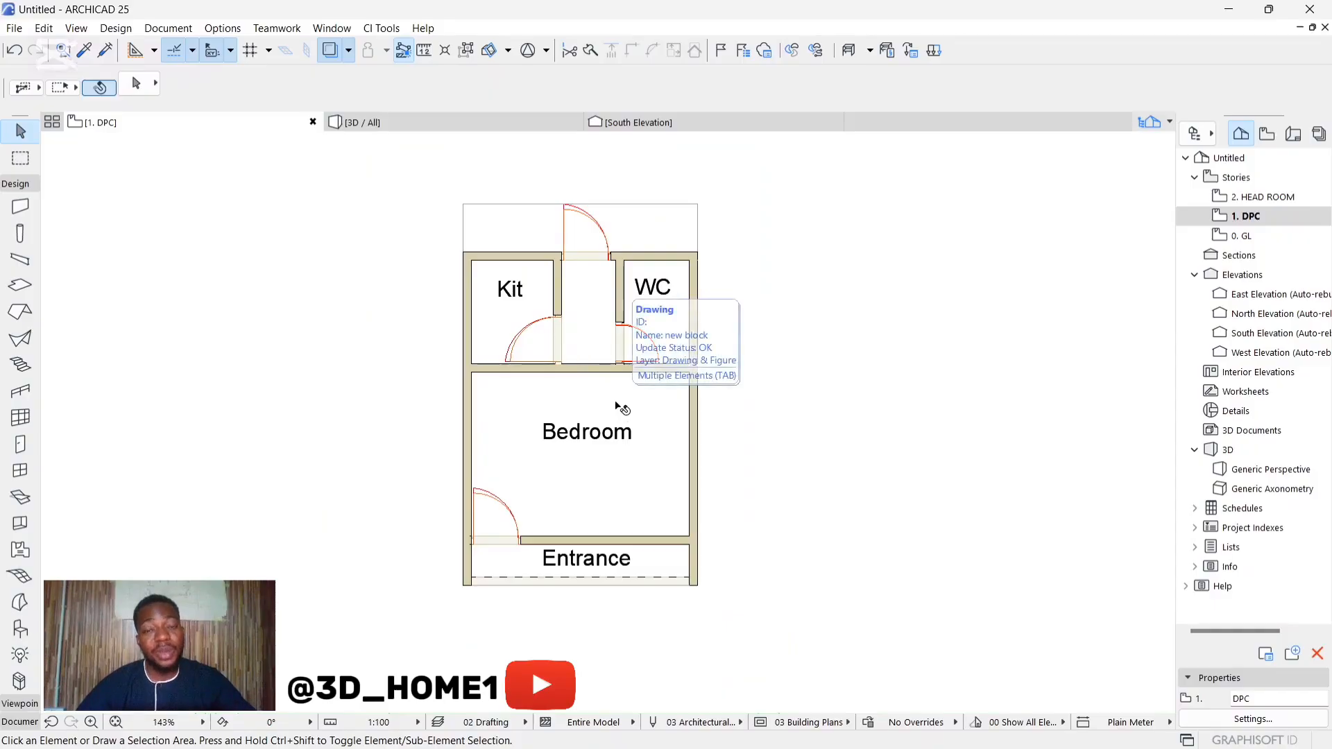
{"action": "left_click", "coordinate": [623, 409]}
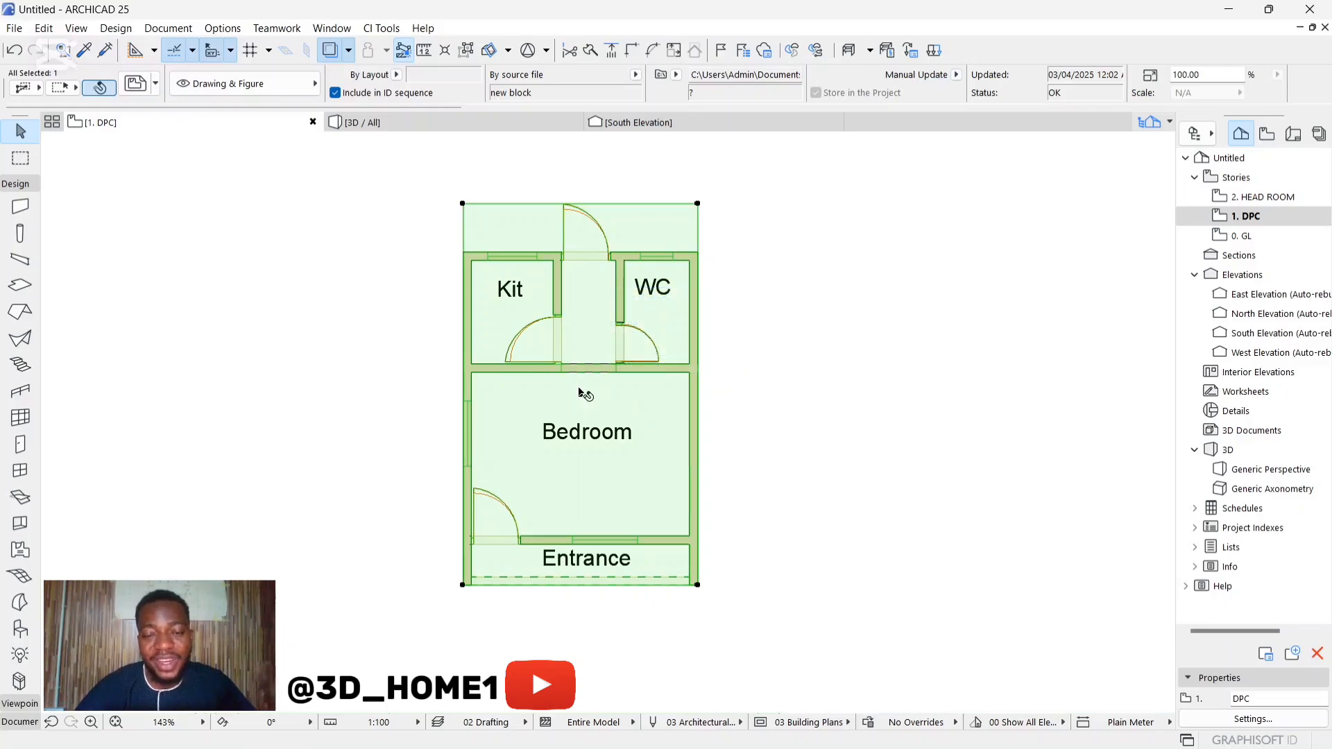
{"action": "scroll", "coordinate": [580, 392], "scroll_direction": "up", "scroll_amount": 3}
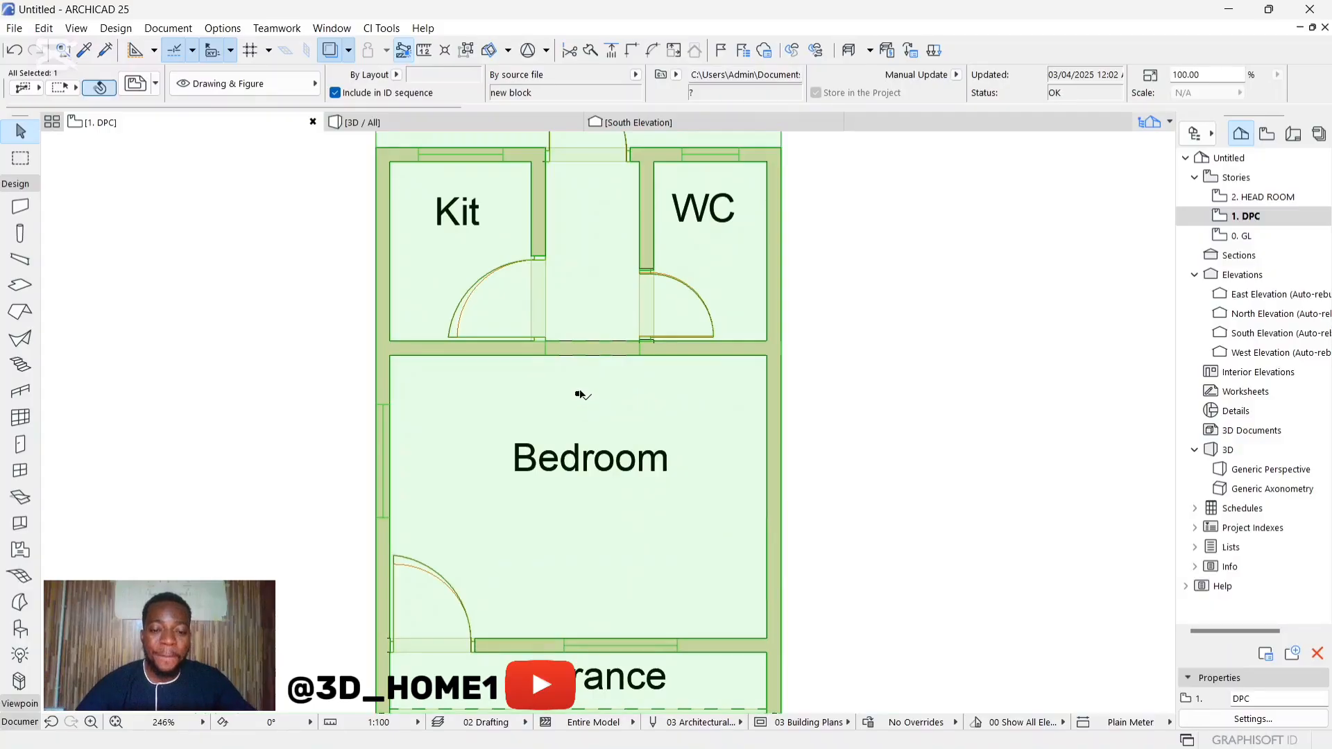
{"action": "left_click", "coordinate": [580, 394]}
{"action": "scroll", "coordinate": [558, 392], "scroll_direction": "down", "scroll_amount": 4}
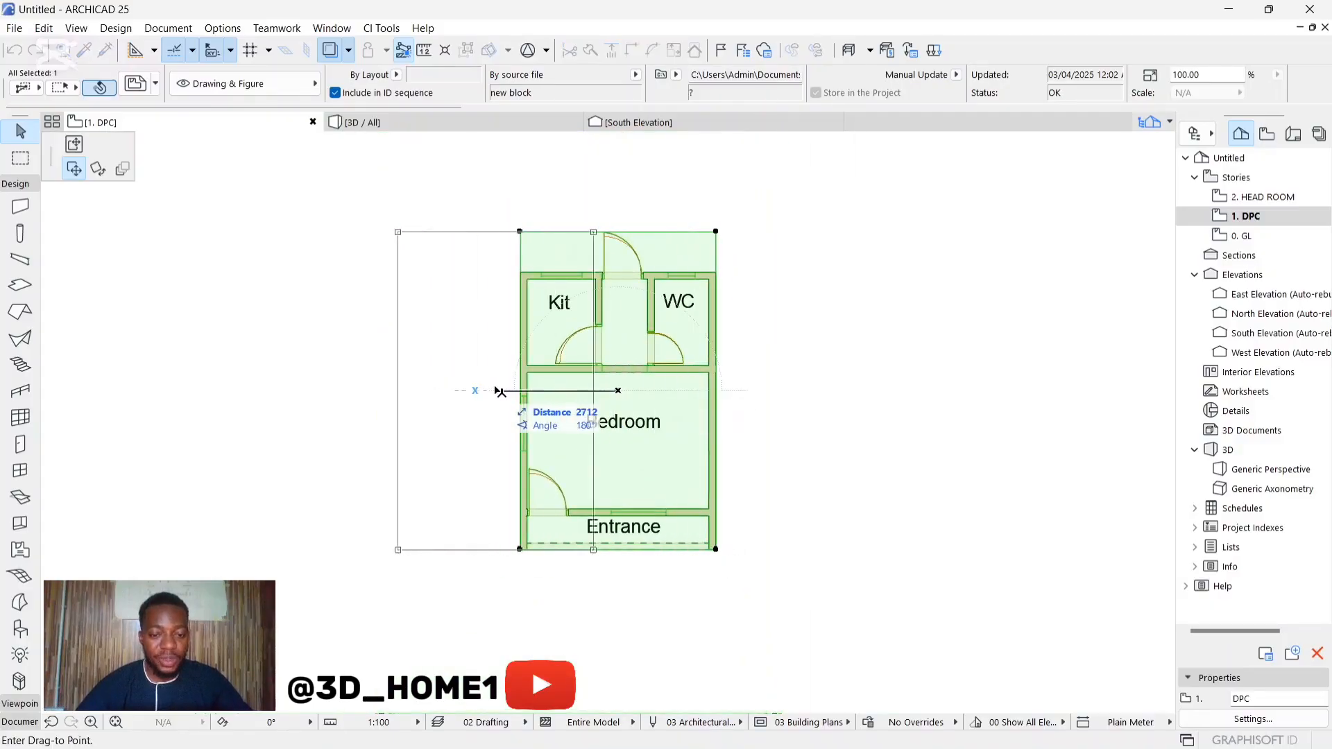
{"action": "key", "text": "Escape"}
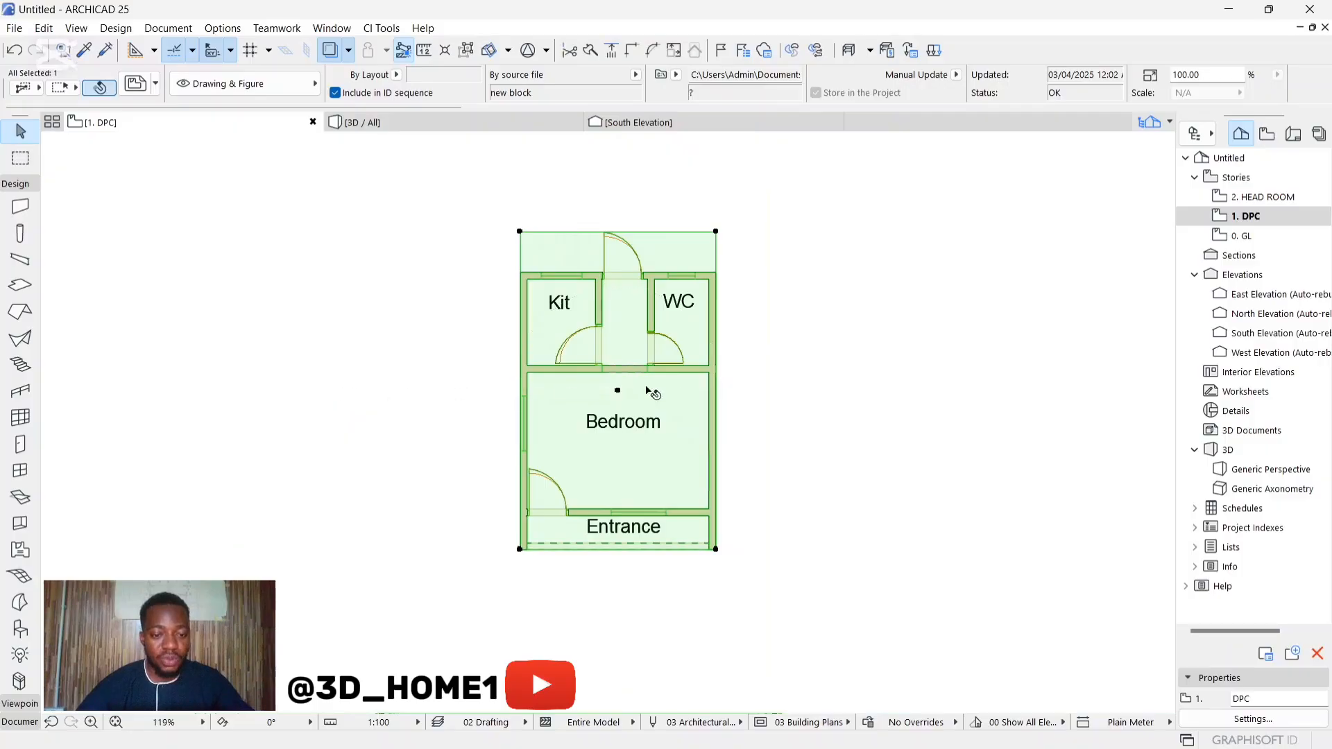
{"action": "key", "text": "Escape"}
{"action": "left_click", "coordinate": [628, 392]}
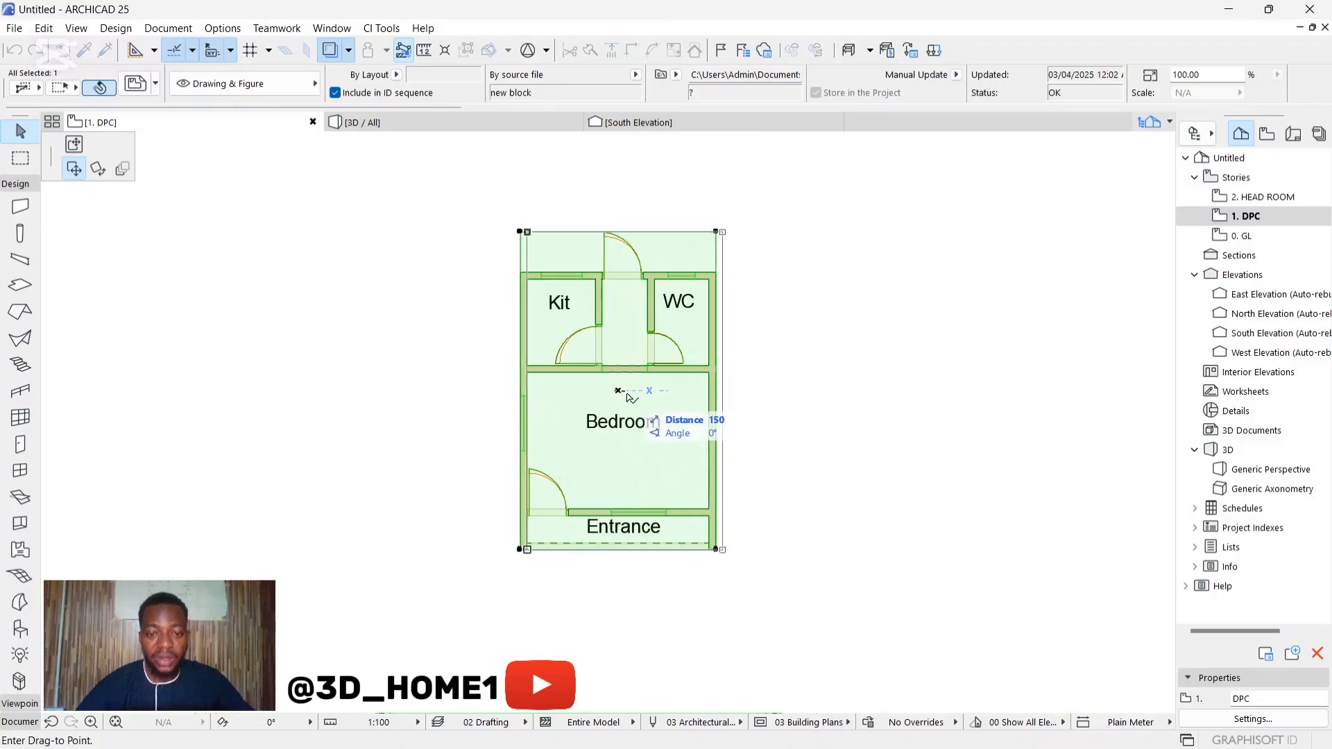
{"action": "key", "text": "Escape"}
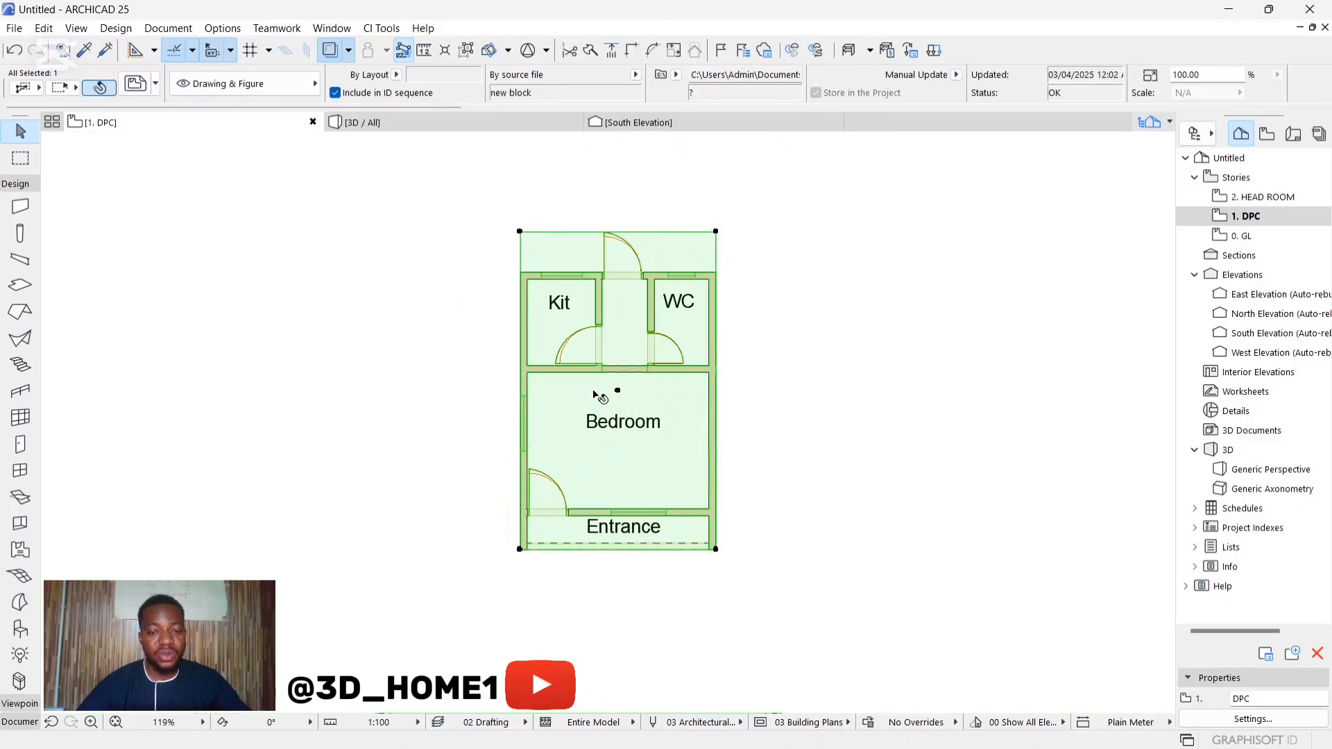
{"action": "left_click", "coordinate": [642, 348]}
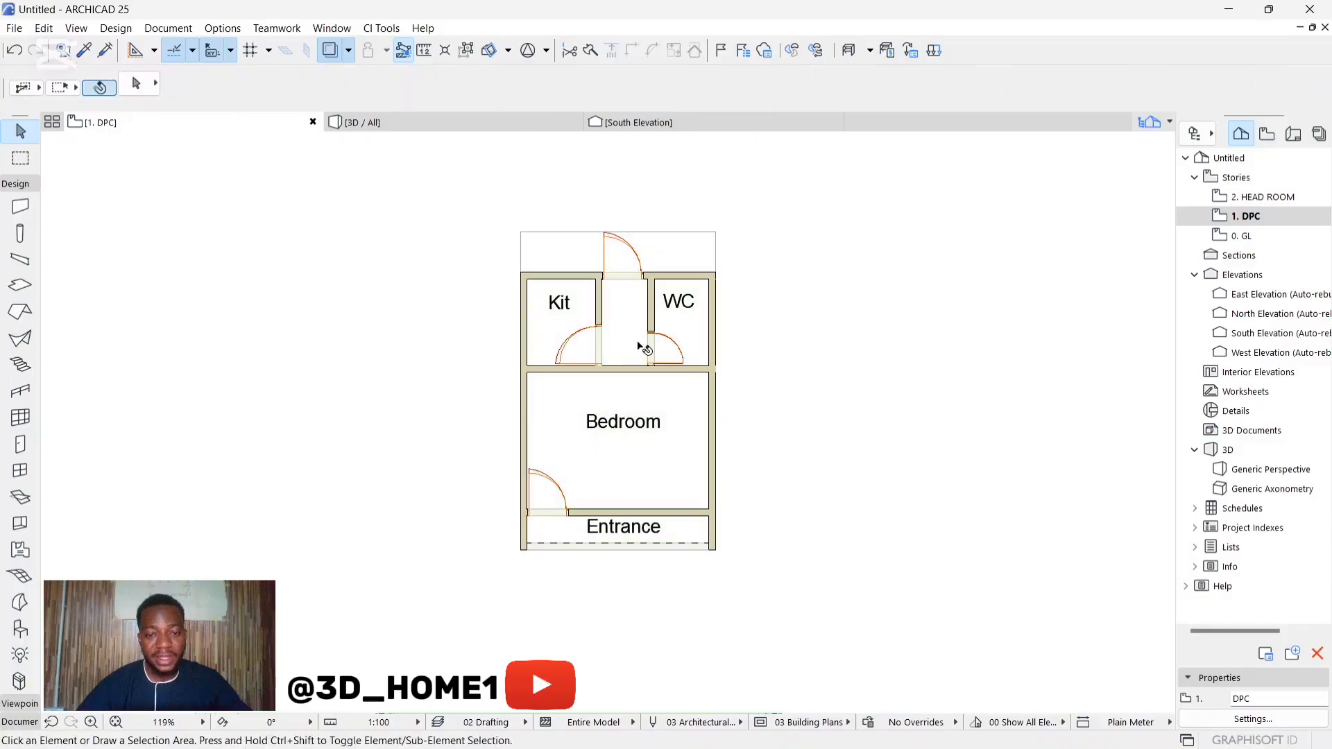
Step: Place a copy of the imported floor plan drawing about 6 m west of the modelled plan as a window reference
{"action": "left_click", "coordinate": [579, 399]}
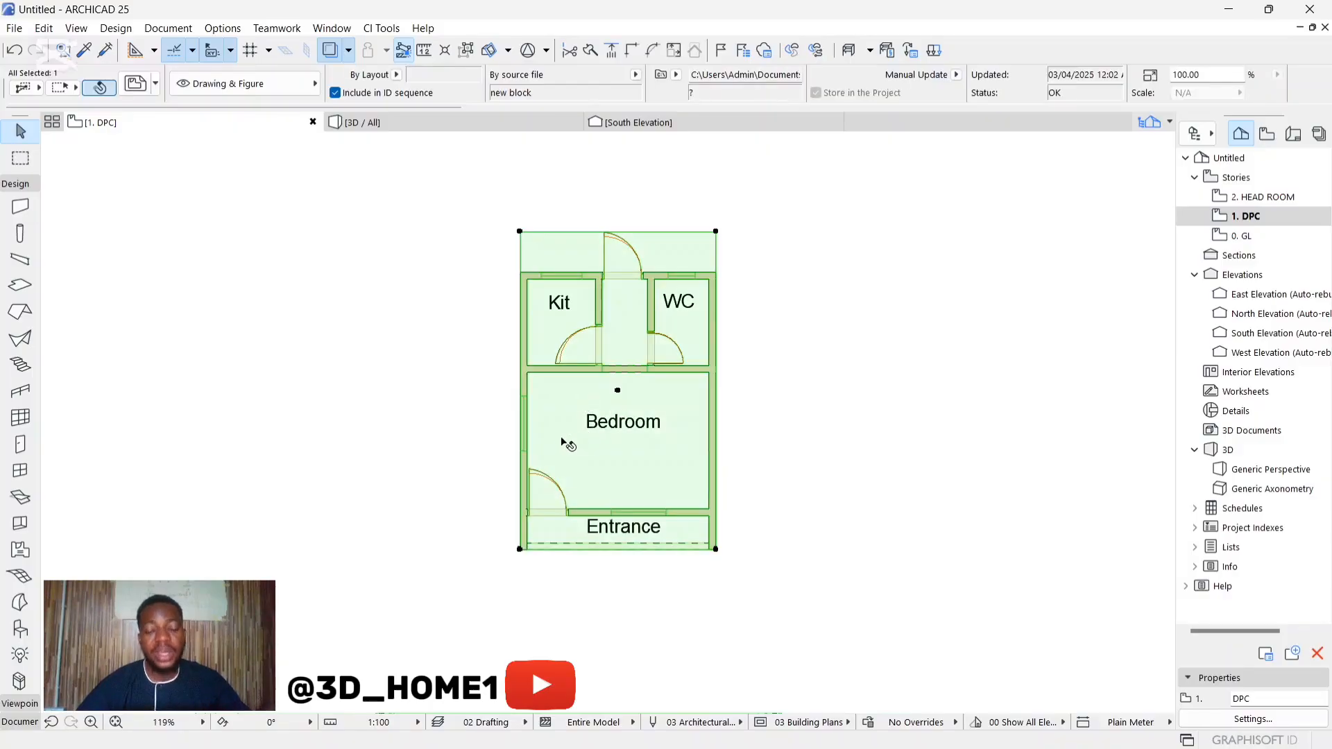
{"action": "left_click", "coordinate": [575, 406]}
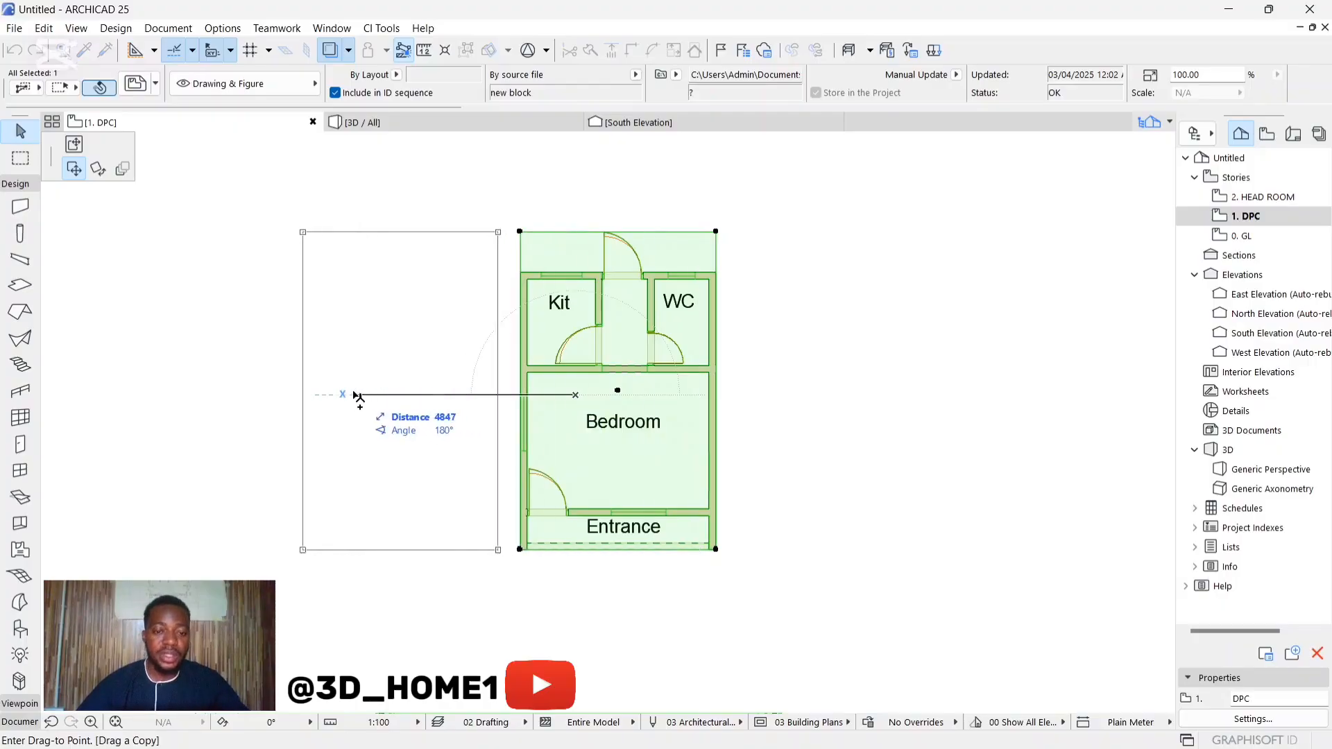
{"action": "left_click", "coordinate": [299, 396]}
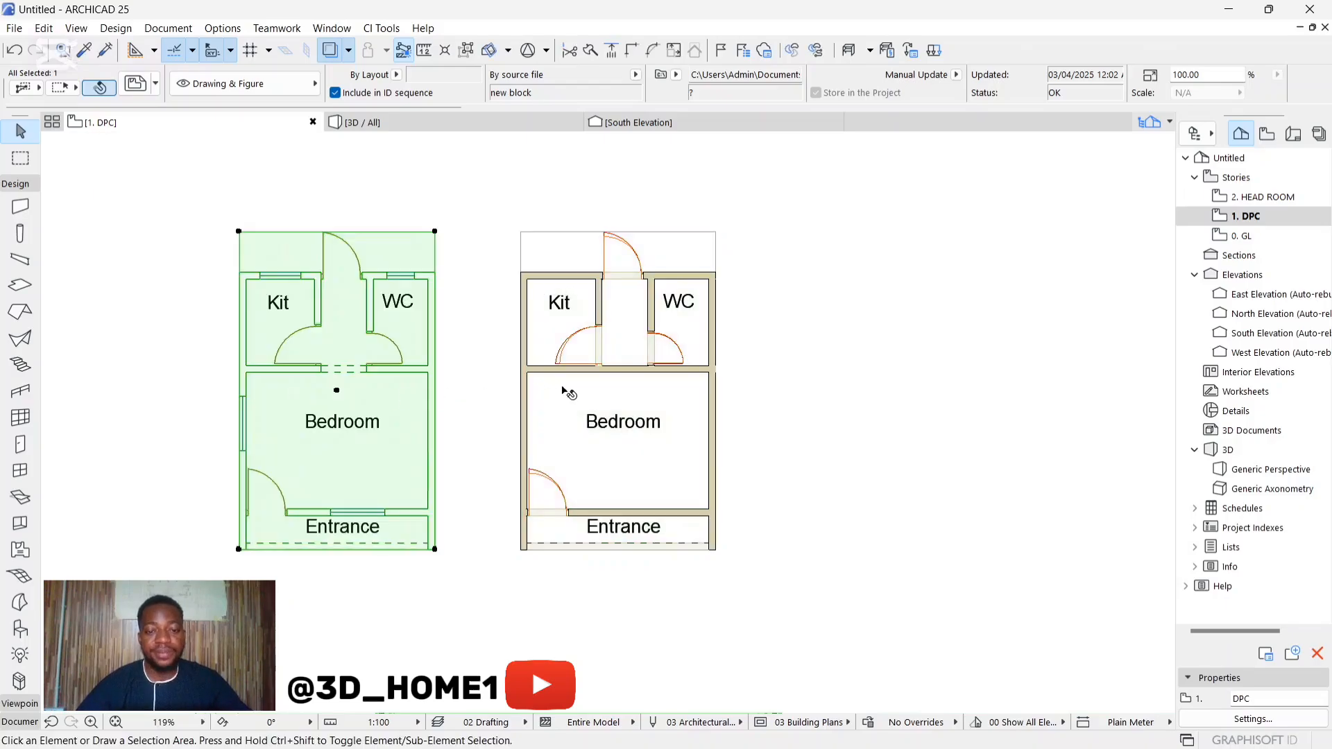
{"action": "key", "text": "Escape"}
{"action": "scroll", "coordinate": [334, 466], "scroll_direction": "up", "scroll_amount": 2}
{"action": "scroll", "coordinate": [335, 469], "scroll_direction": "up", "scroll_amount": 1}
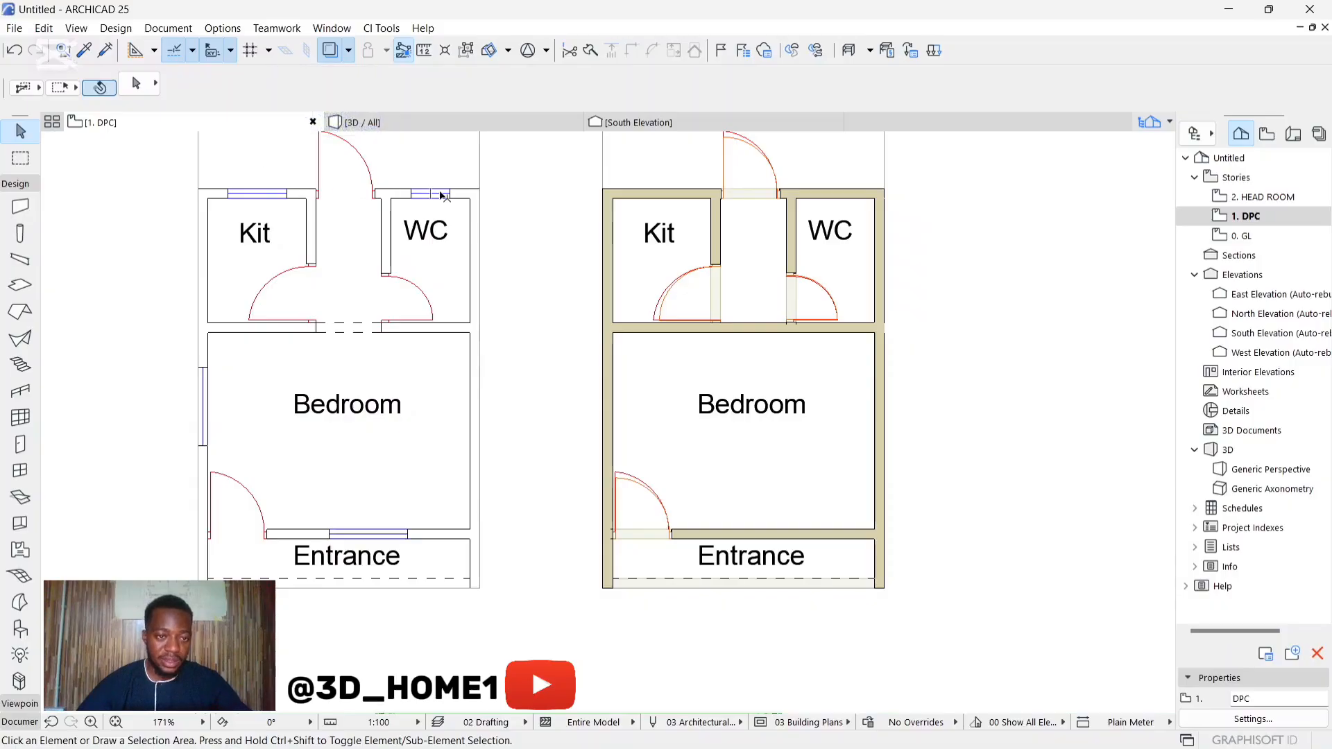
{"action": "scroll", "coordinate": [455, 364], "scroll_direction": "down", "scroll_amount": 3}
Step: Choose Double Sash Window 25 from Basic Windows 25 as the default, sized 1200 x 1200 with a sill height of 900
{"action": "left_click", "coordinate": [20, 471]}
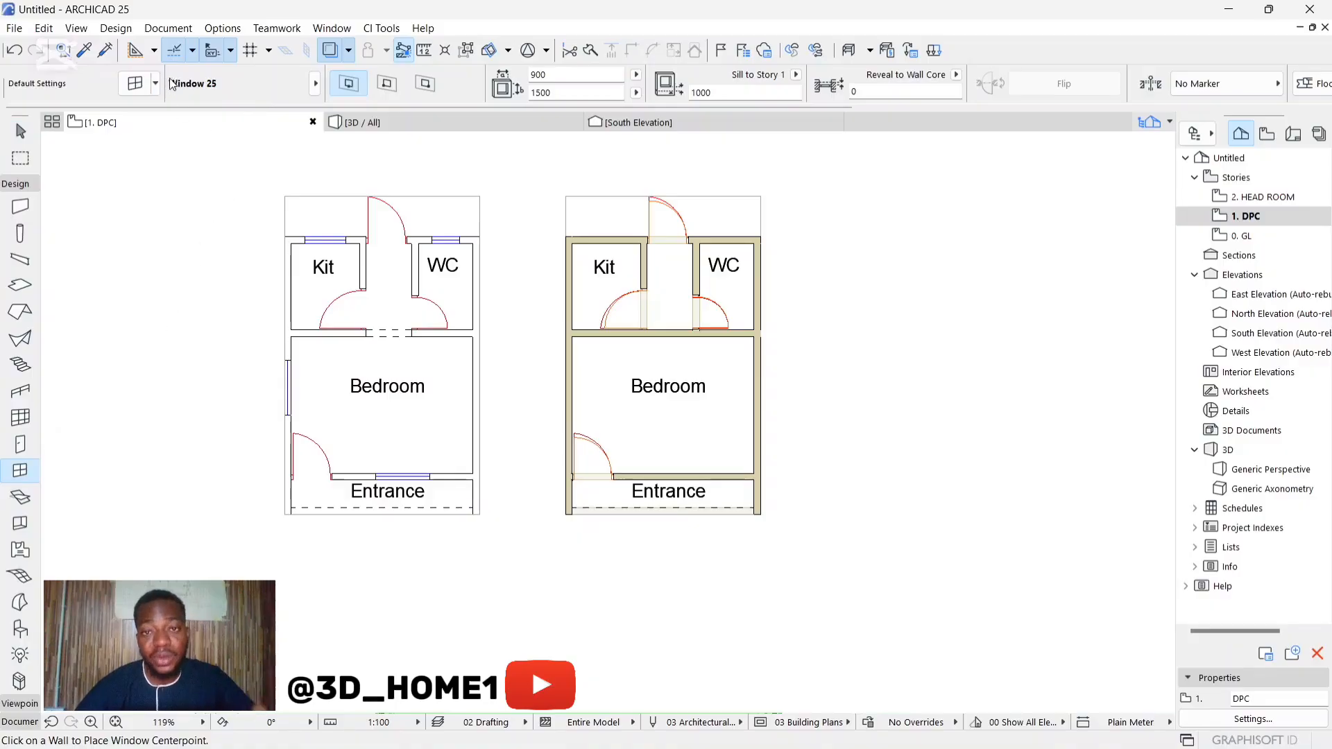
{"action": "left_click", "coordinate": [135, 83]}
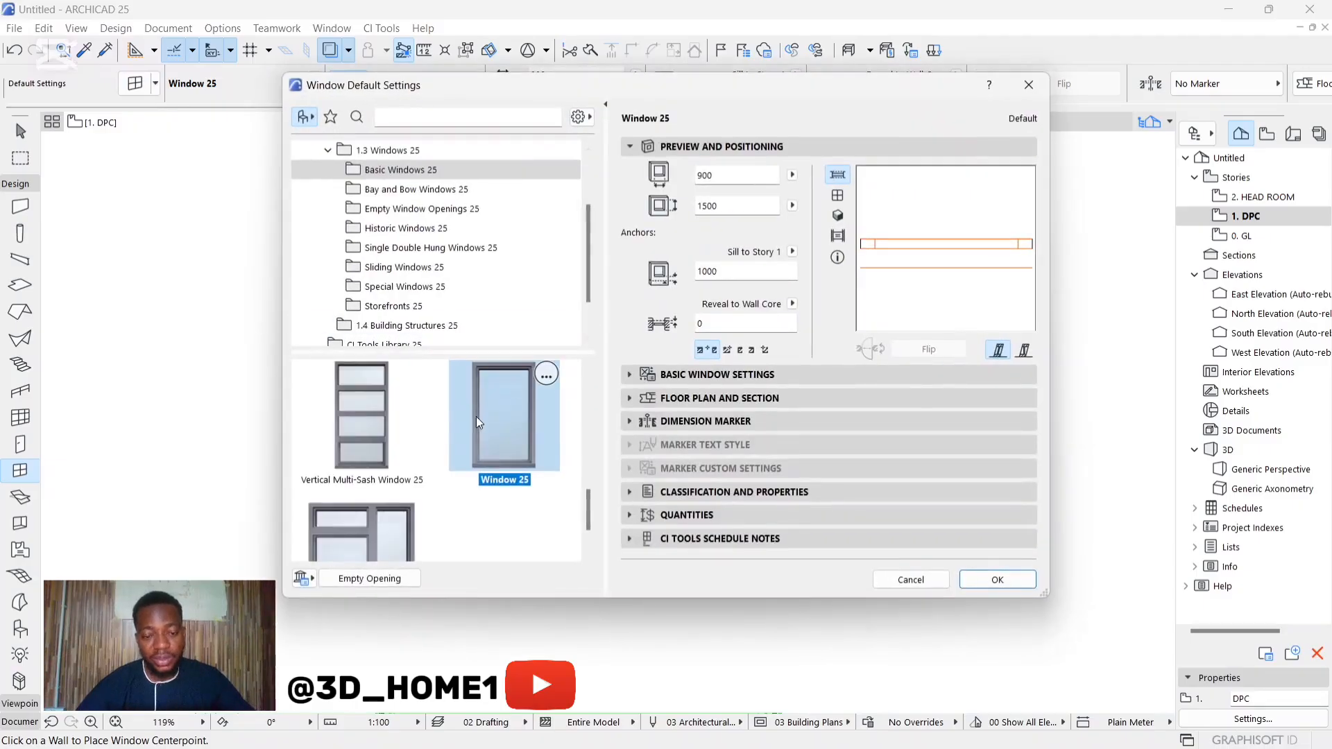
{"action": "scroll", "coordinate": [482, 418], "scroll_direction": "down", "scroll_amount": 5}
{"action": "scroll", "coordinate": [481, 411], "scroll_direction": "up", "scroll_amount": 3}
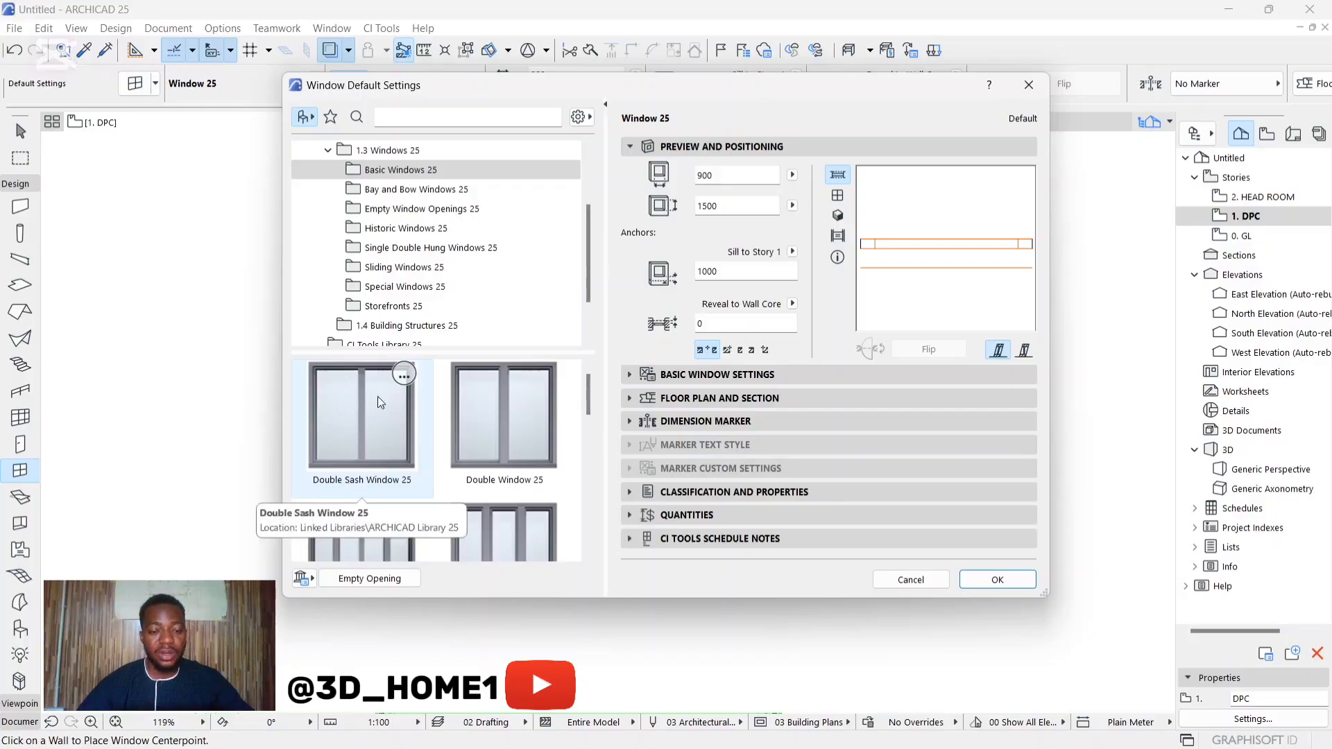
{"action": "scroll", "coordinate": [378, 416], "scroll_direction": "down", "scroll_amount": 2}
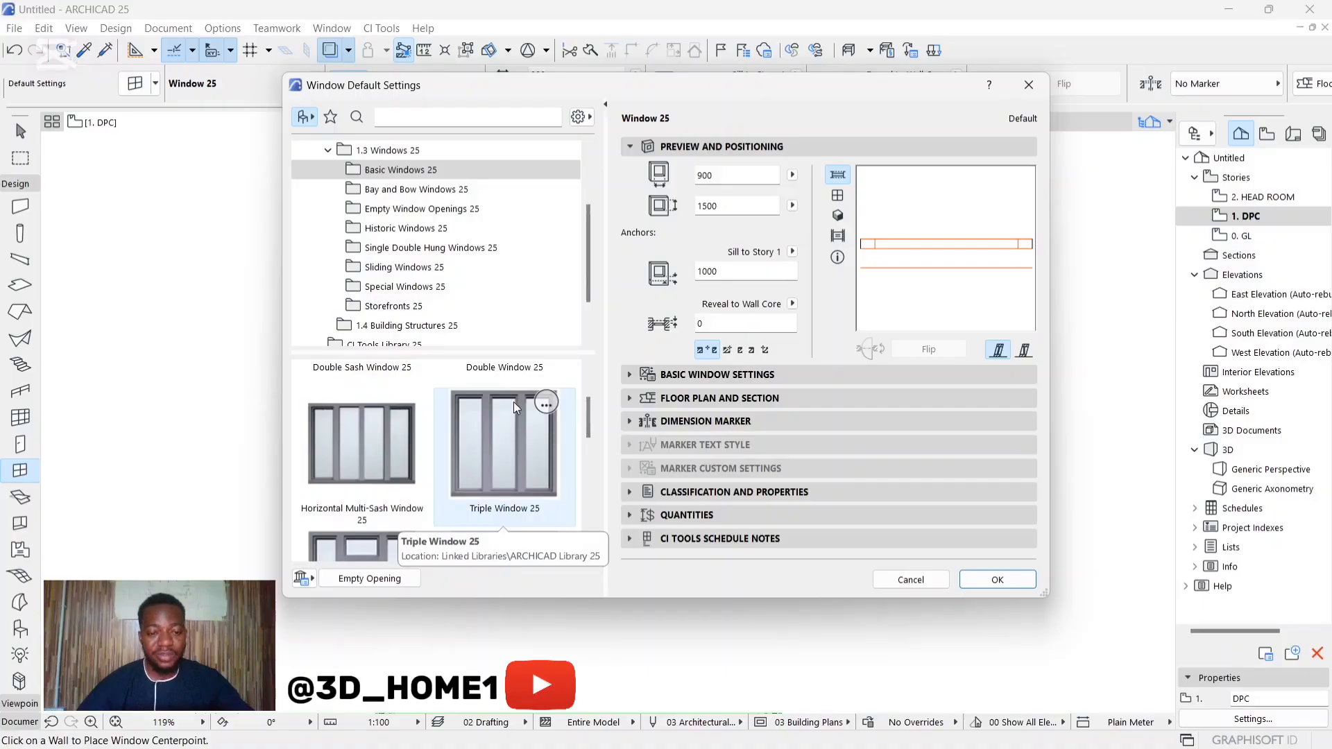
{"action": "scroll", "coordinate": [437, 278], "scroll_direction": "up", "scroll_amount": 3}
{"action": "scroll", "coordinate": [381, 418], "scroll_direction": "up", "scroll_amount": 2}
{"action": "left_click", "coordinate": [372, 415]}
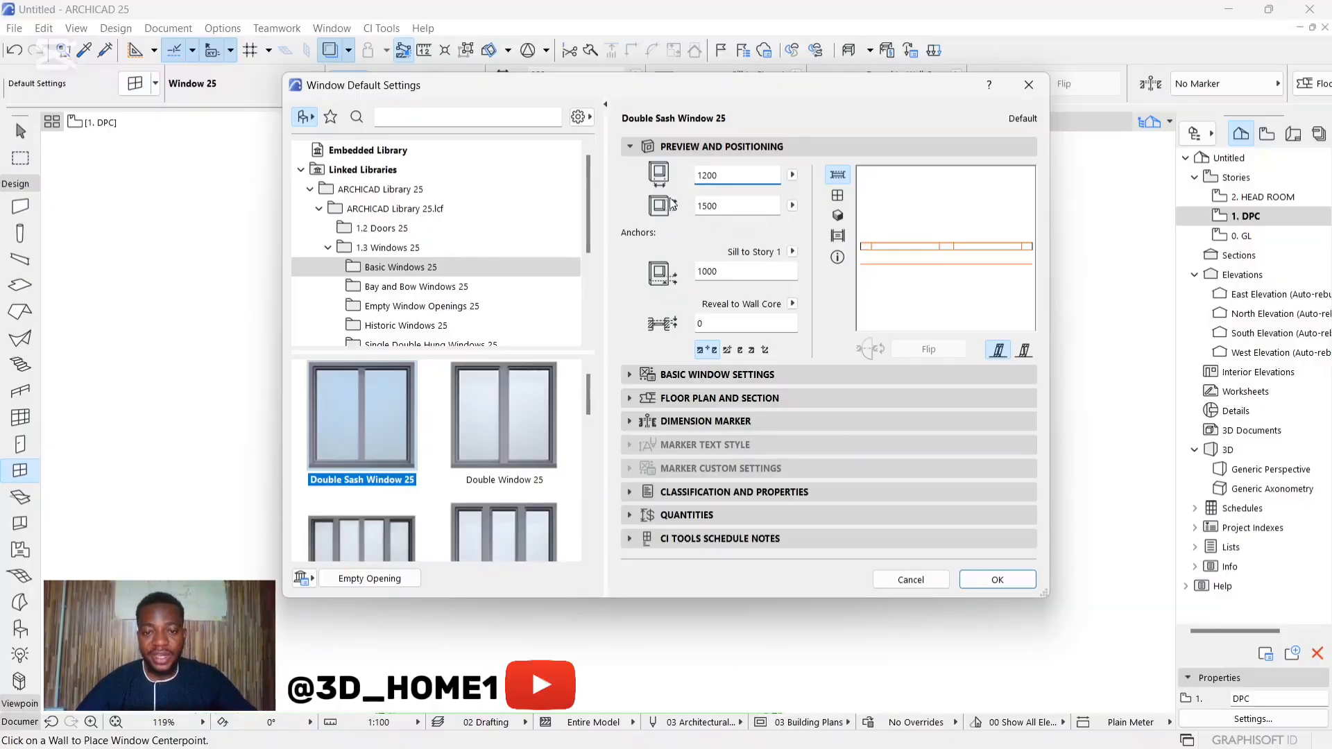
{"action": "left_click", "coordinate": [726, 206]}
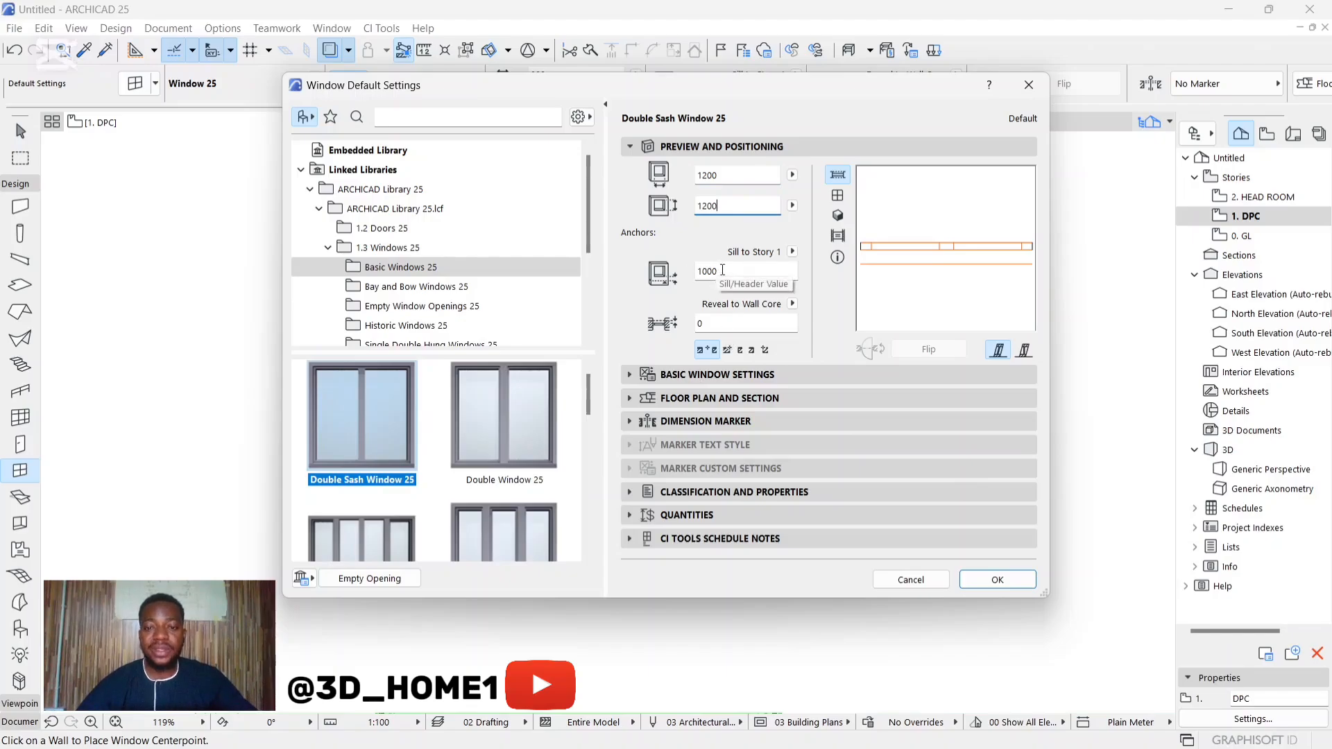
{"action": "left_click", "coordinate": [723, 270]}
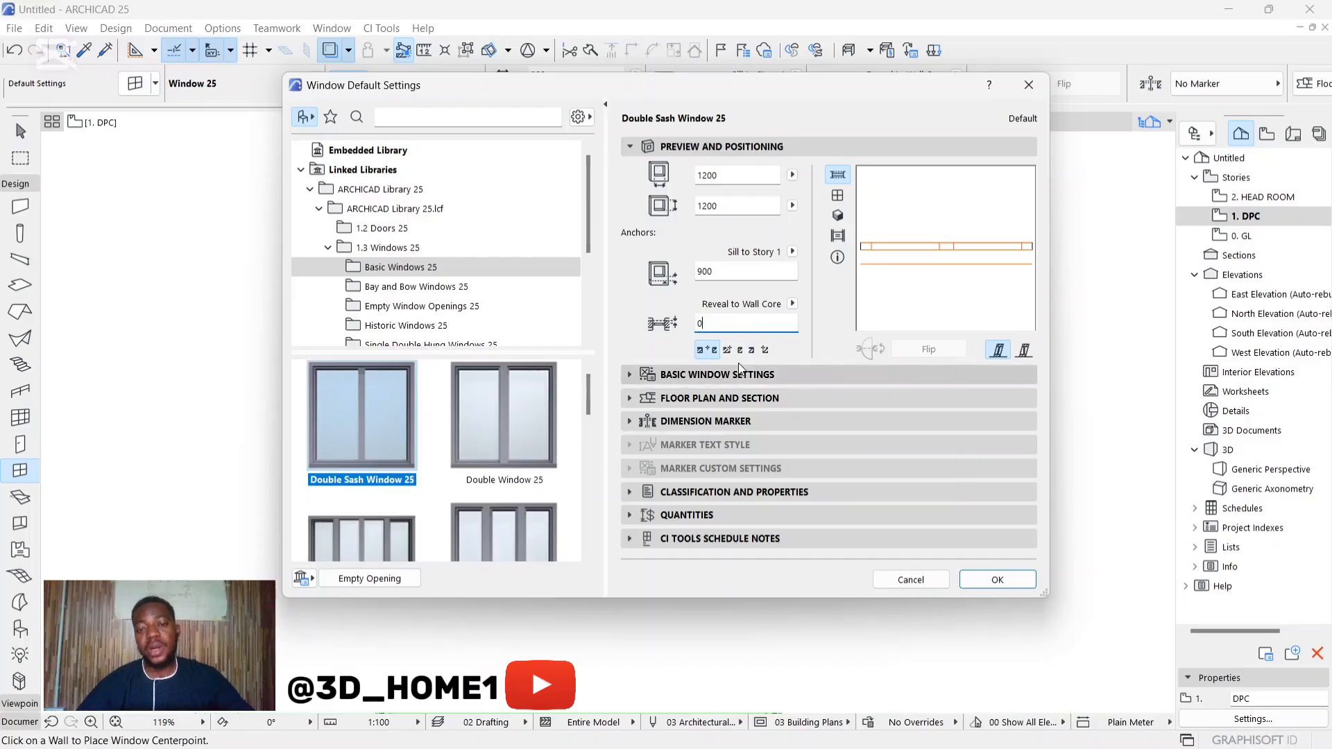
{"action": "left_click", "coordinate": [997, 579]}
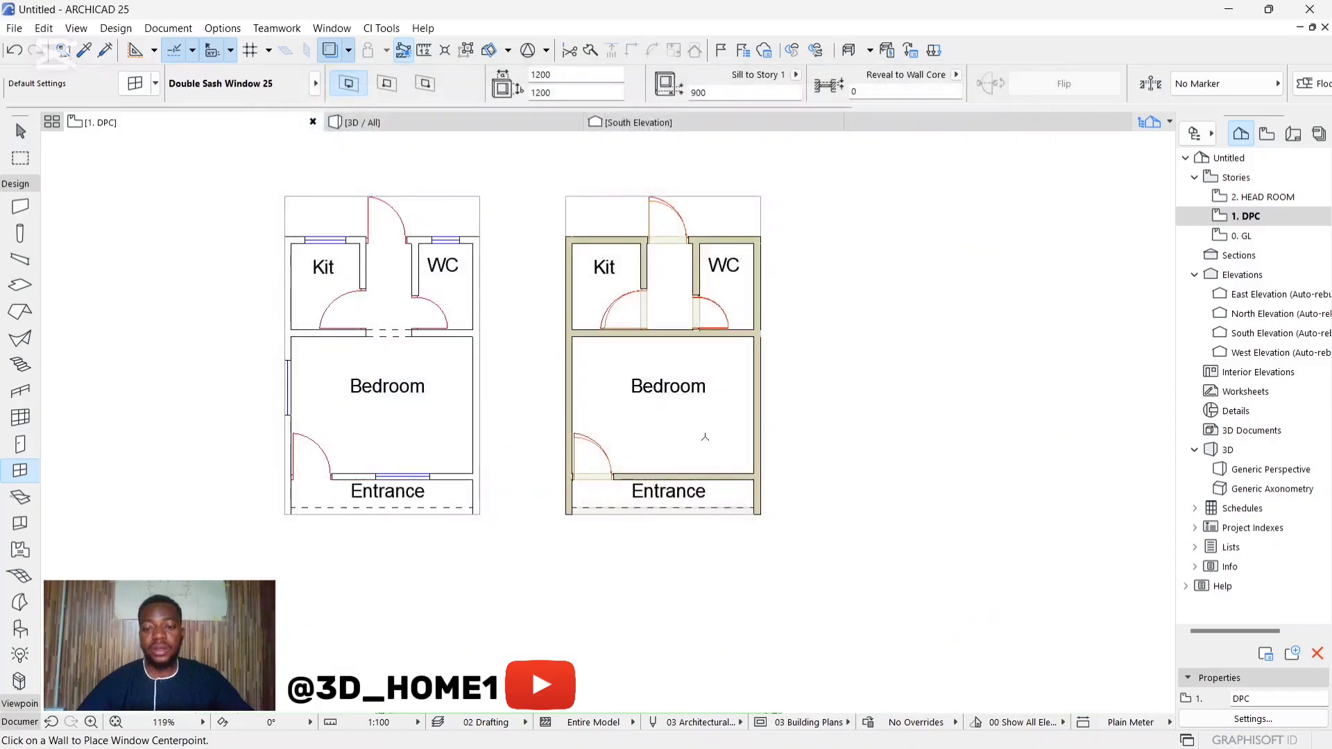
Step: Place a 1200 x 1200 Double Sash Window 25 in the wall between the Bedroom and the Entrance, oriented toward the Bedroom
{"action": "scroll", "coordinate": [677, 458], "scroll_direction": "up", "scroll_amount": 5}
{"action": "scroll", "coordinate": [677, 458], "scroll_direction": "down", "scroll_amount": 3}
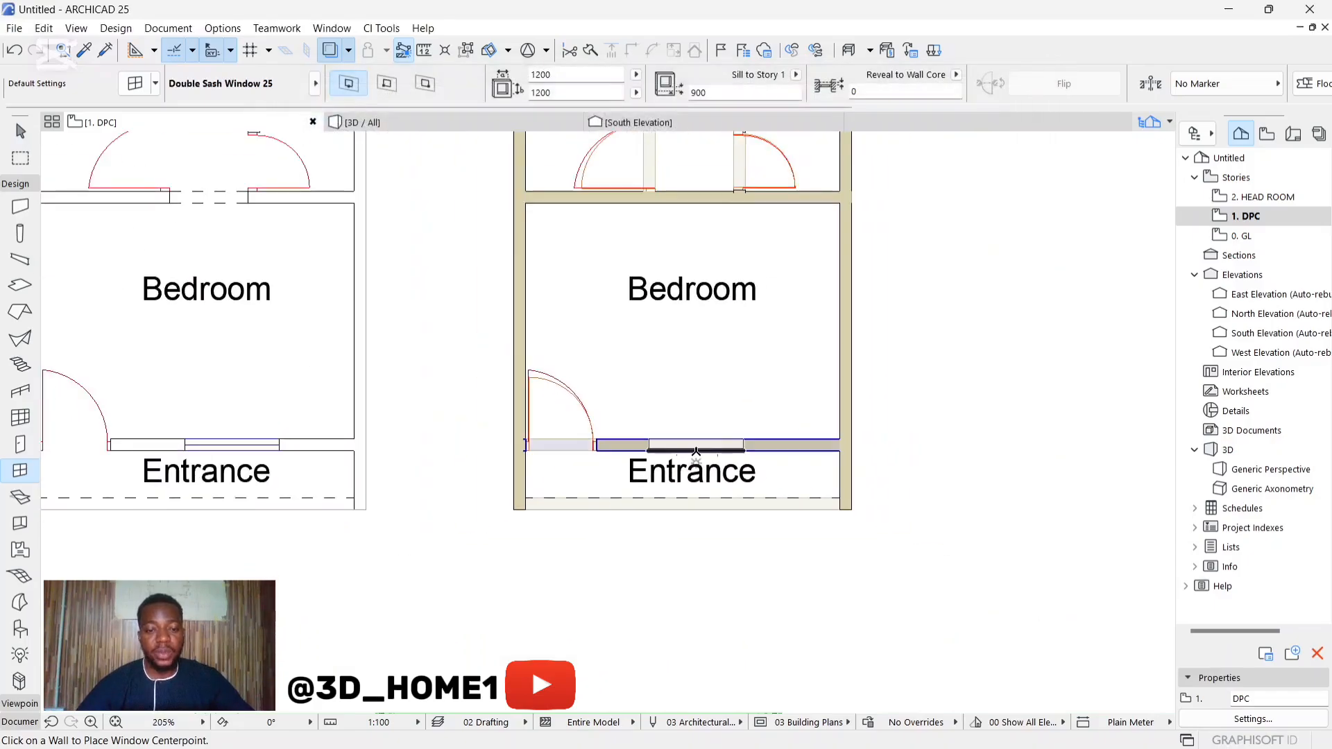
{"action": "left_click", "coordinate": [718, 450]}
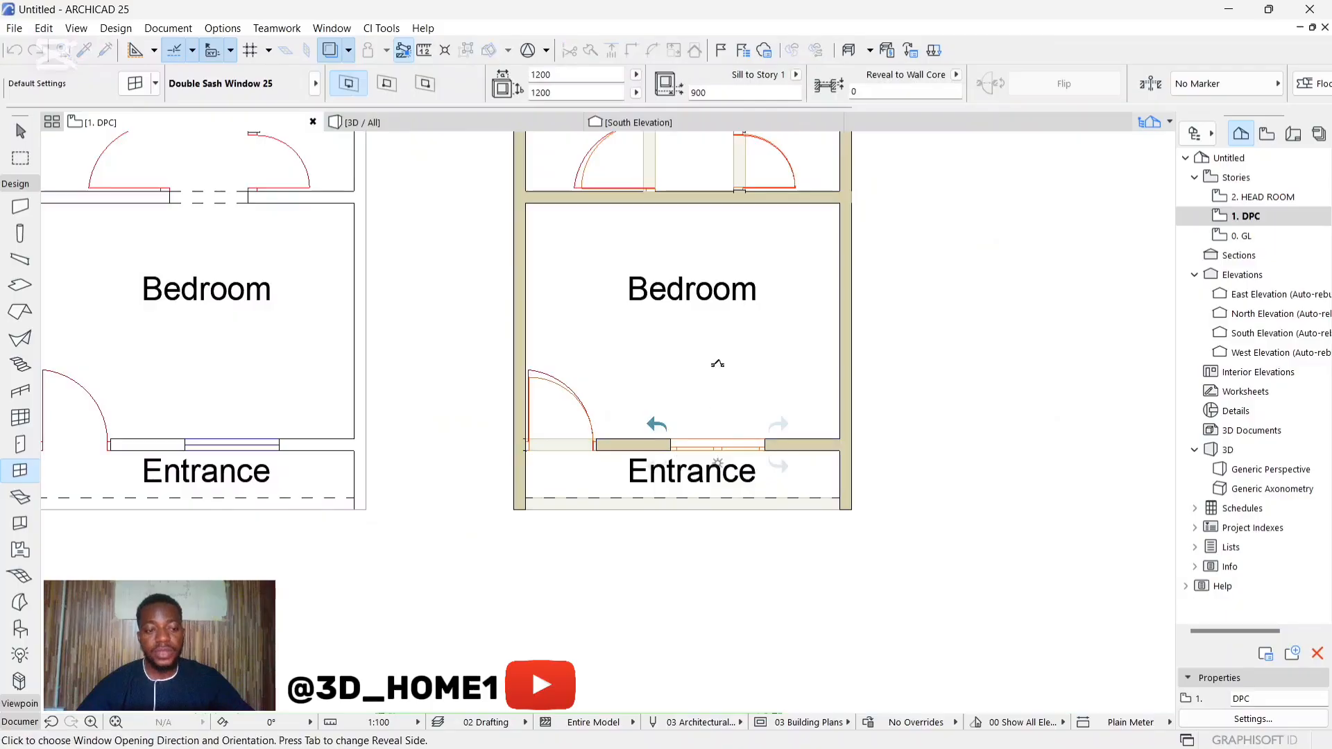
{"action": "left_click", "coordinate": [717, 364]}
{"action": "key", "text": "Escape"}
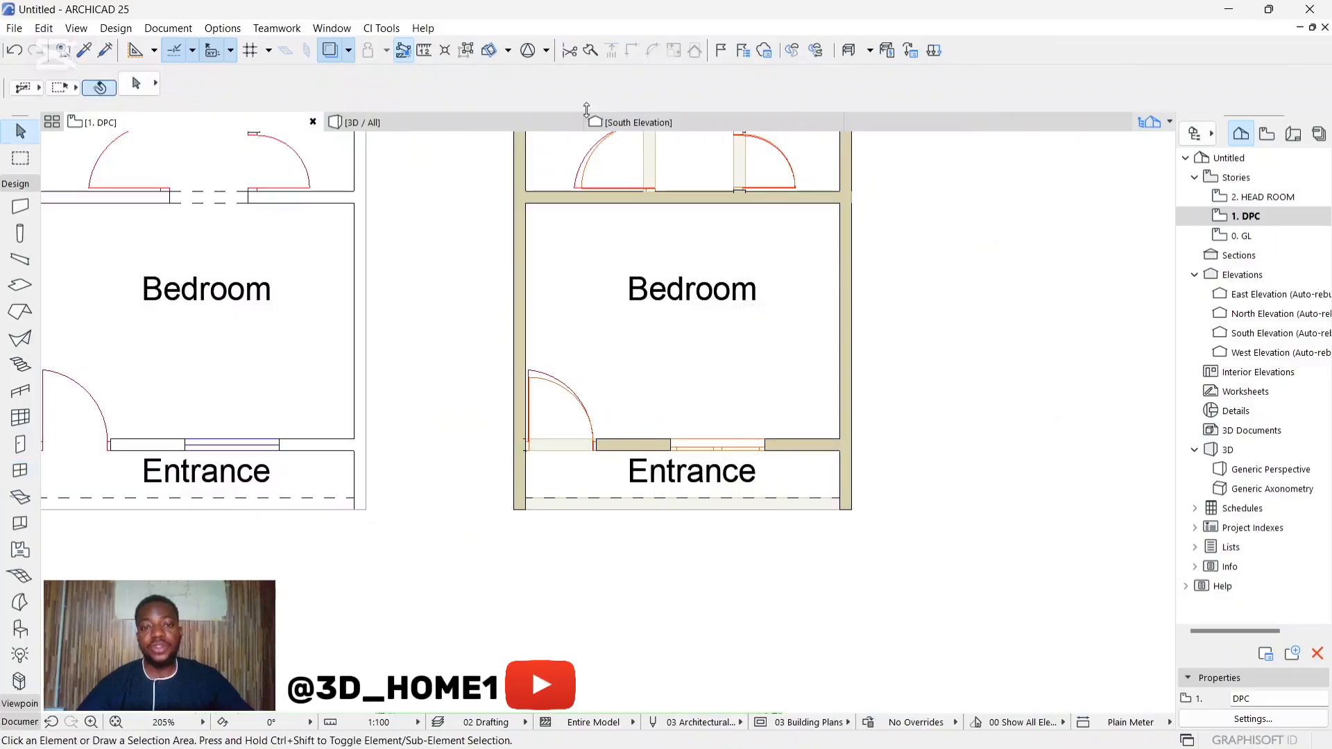
Step: Examine in 3D how the Entrance window's frame sits within the wall thickness, from both outside and inside
{"action": "left_click", "coordinate": [489, 124]}
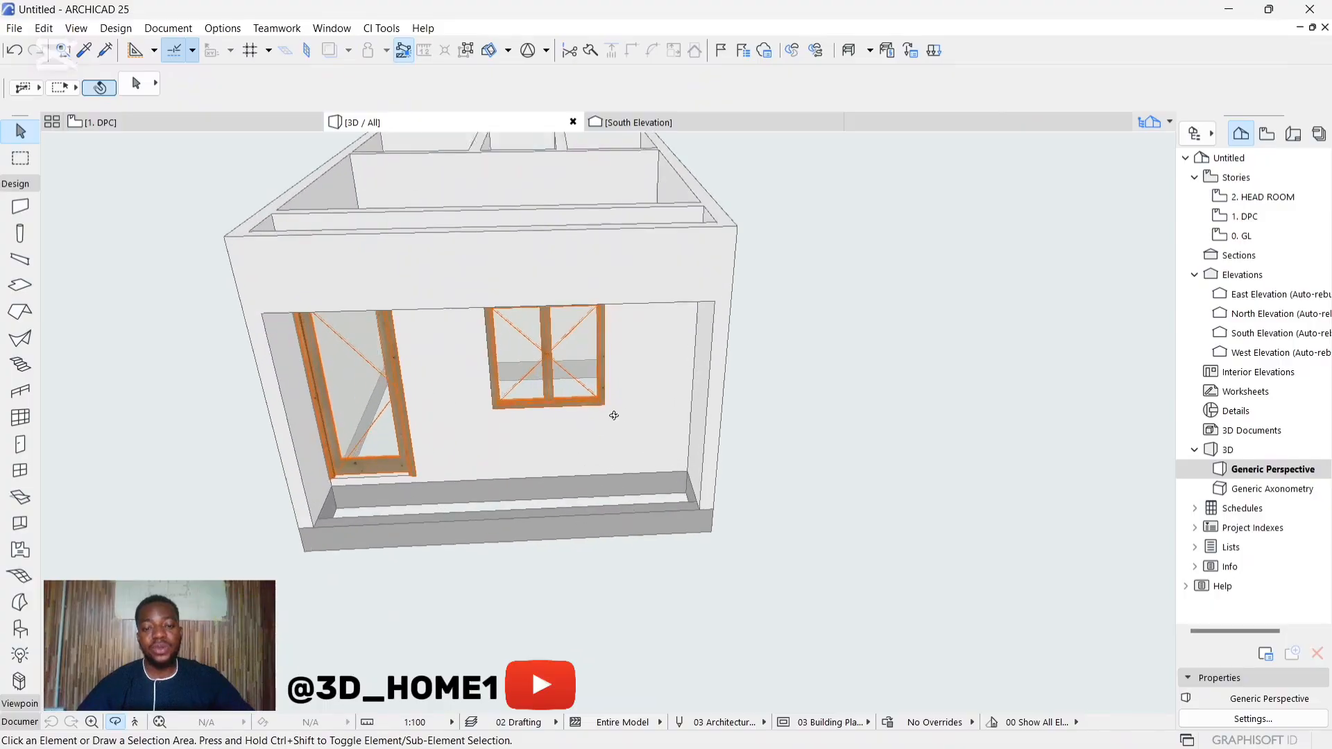
{"action": "scroll", "coordinate": [614, 415], "scroll_direction": "up", "scroll_amount": 8}
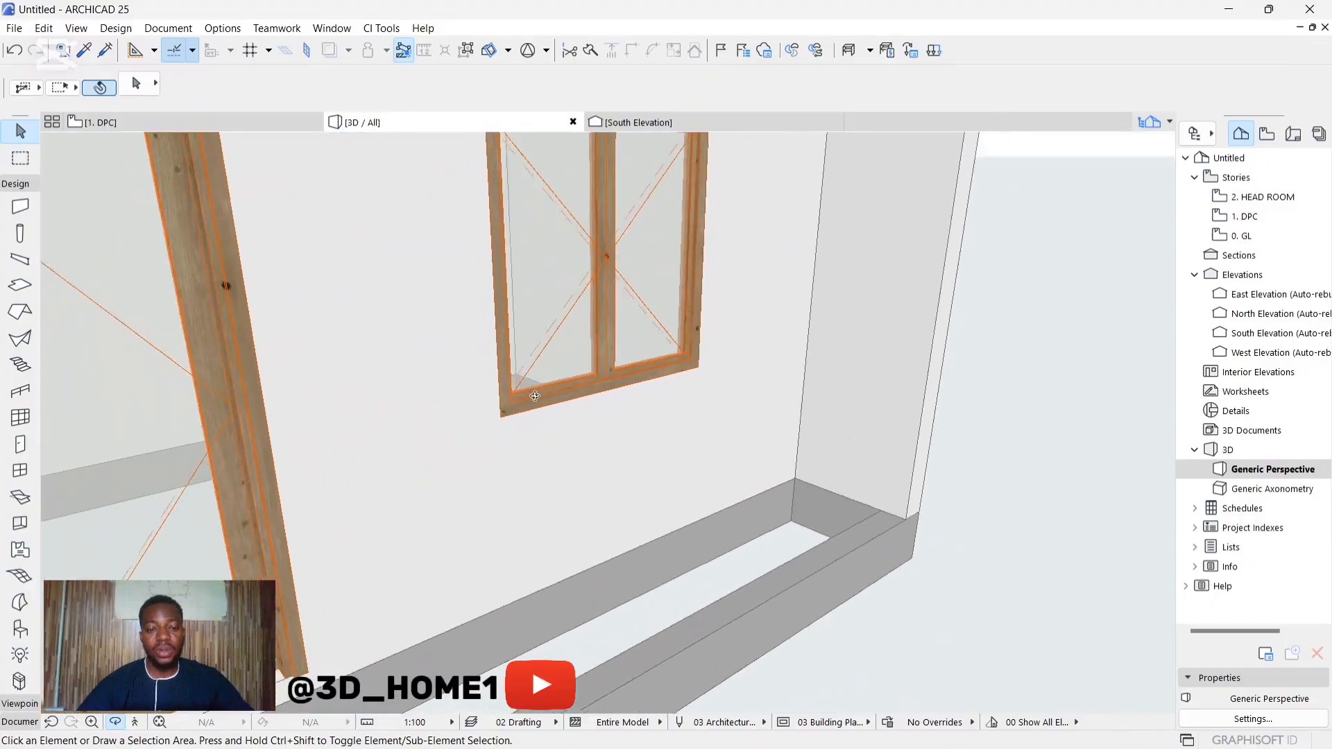
{"action": "scroll", "coordinate": [534, 396], "scroll_direction": "up", "scroll_amount": 6}
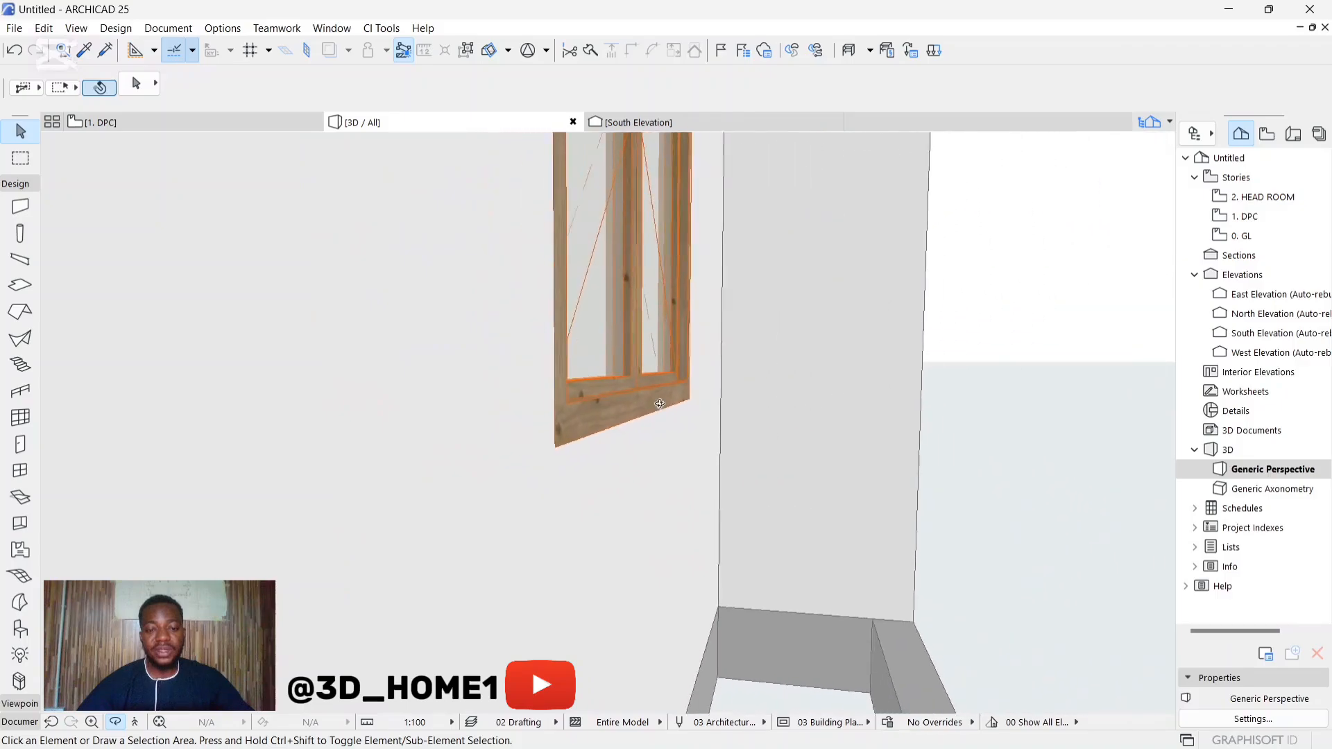
{"action": "middle_click_drag", "start_coordinate": [659, 404], "coordinate": [909, 481], "text": "shift"}
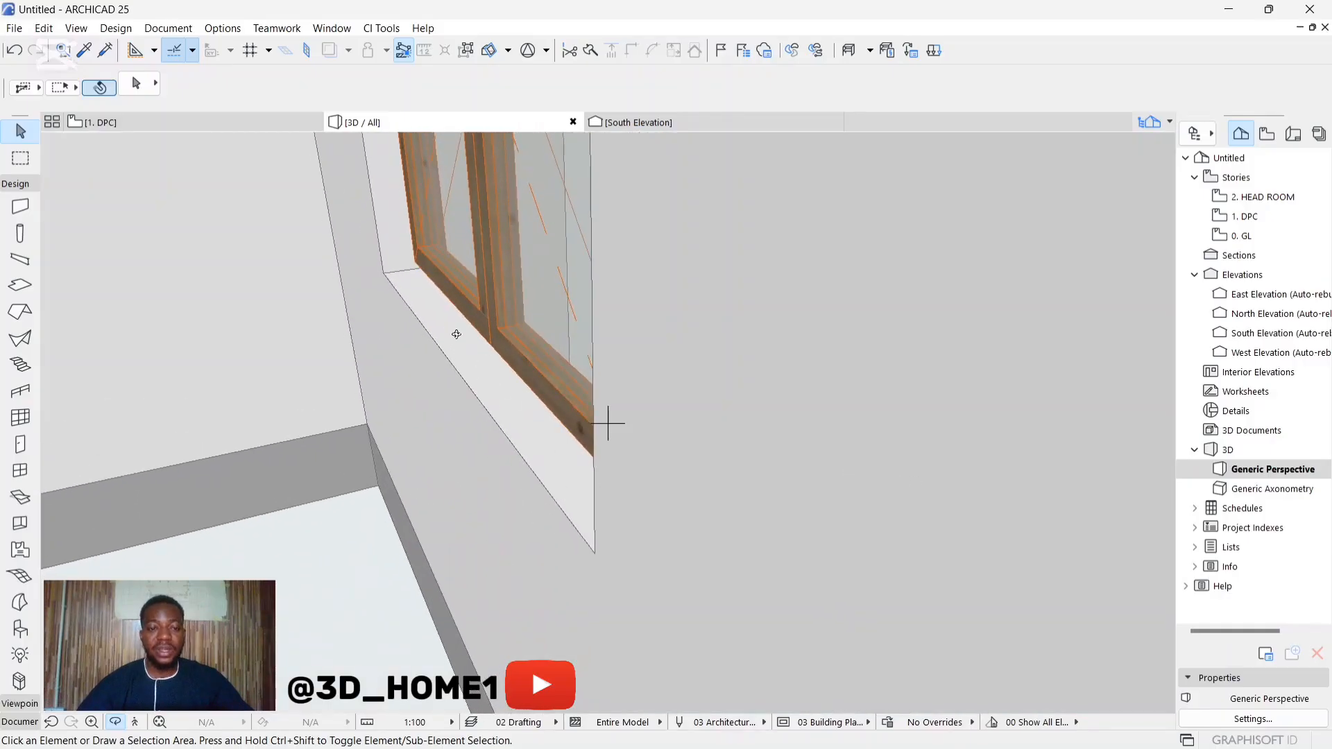
{"action": "middle_click_drag", "start_coordinate": [455, 334], "coordinate": [258, 360], "text": "shift"}
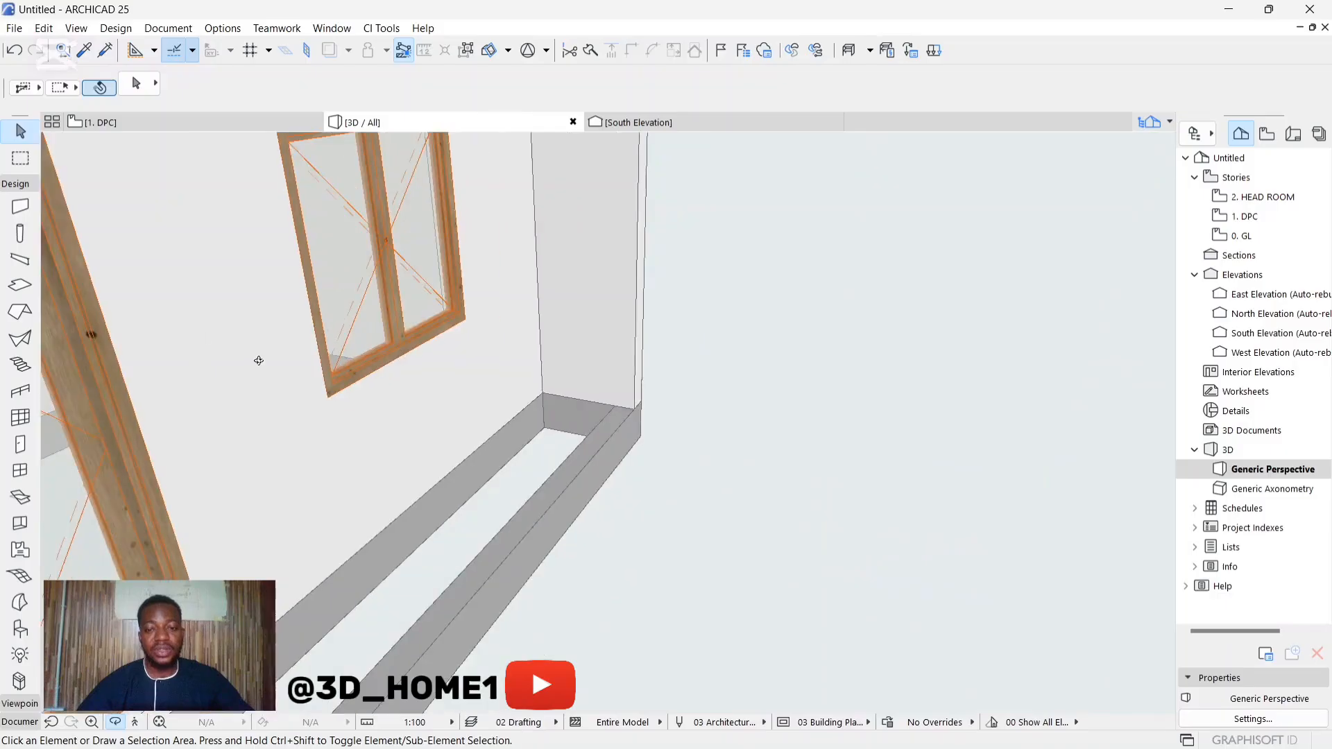
{"action": "scroll", "coordinate": [535, 430], "scroll_direction": "down", "scroll_amount": 4}
{"action": "left_click_drag", "start_coordinate": [333, 347], "coordinate": [292, 259]}
{"action": "scroll", "coordinate": [498, 344], "scroll_direction": "up", "scroll_amount": 5}
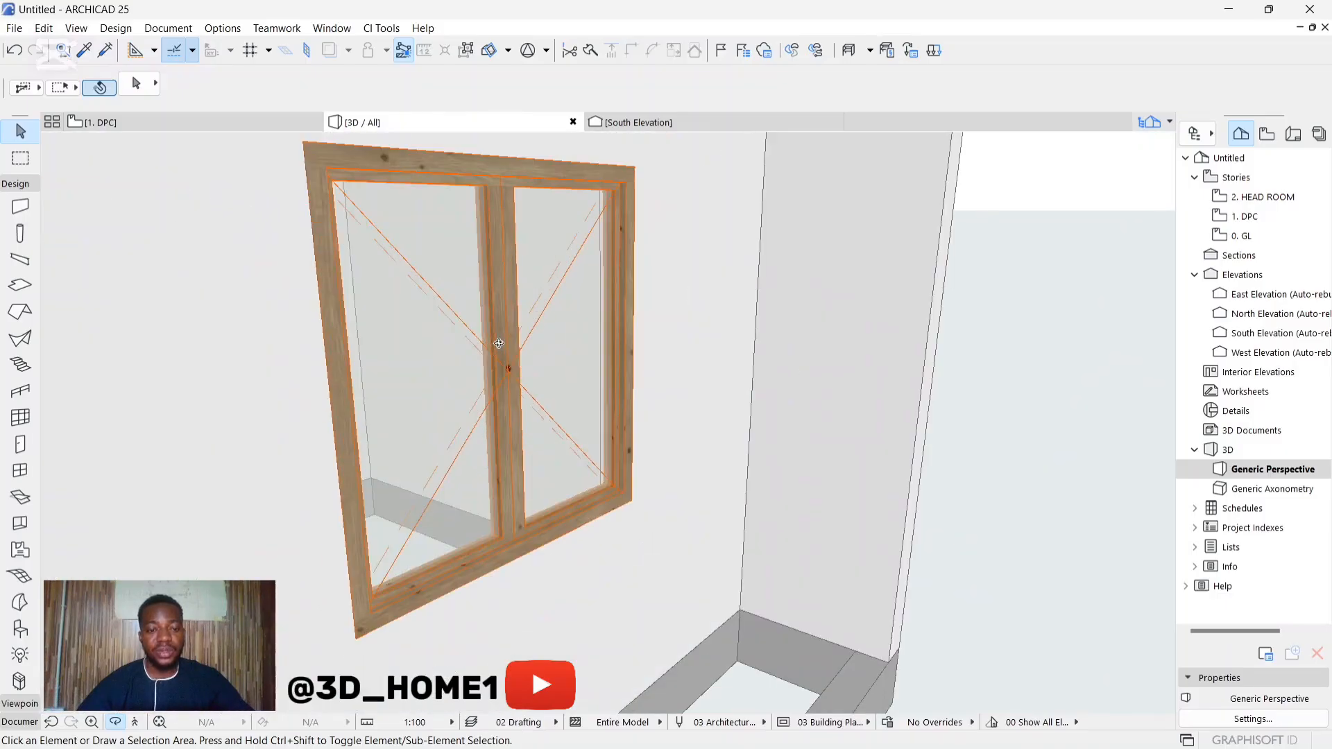
Step: Delete the Entrance window in 3D and return to the DPC floor plan
{"action": "left_click", "coordinate": [525, 363]}
{"action": "key", "text": "Delete"}
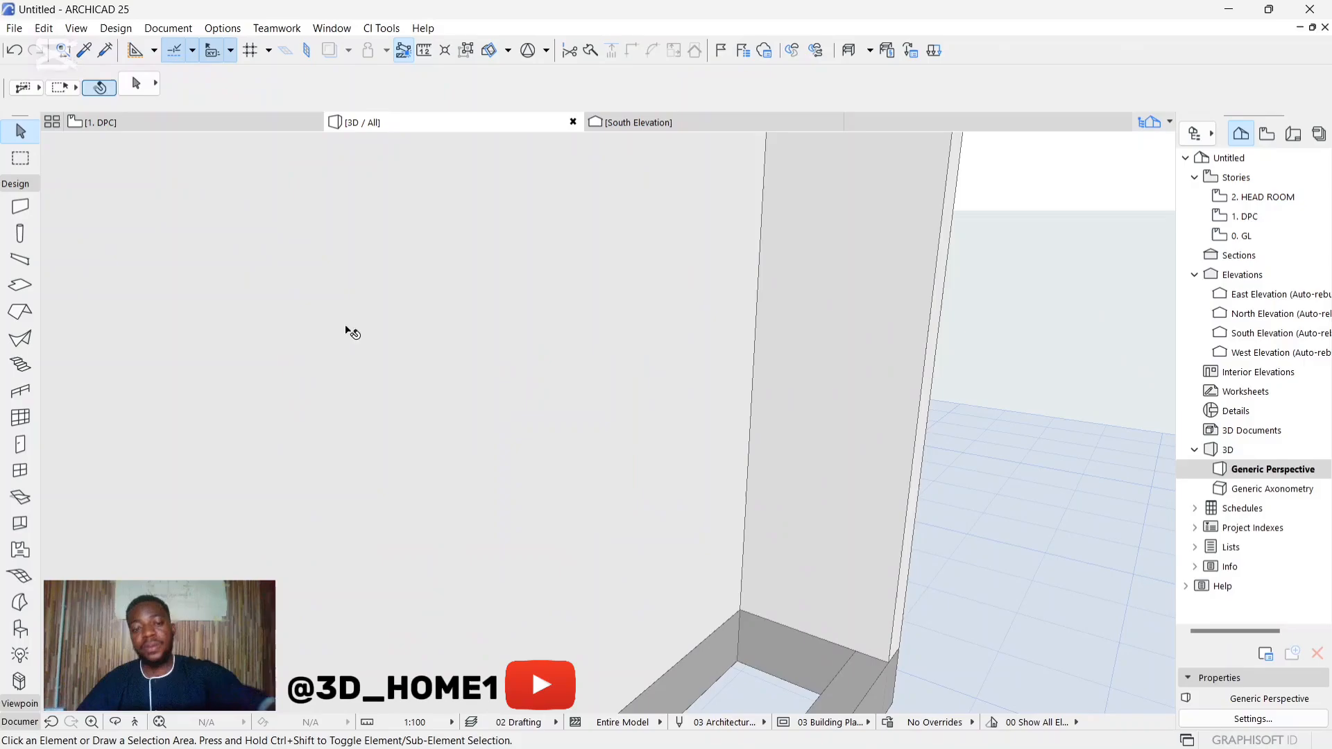
{"action": "left_click", "coordinate": [91, 123]}
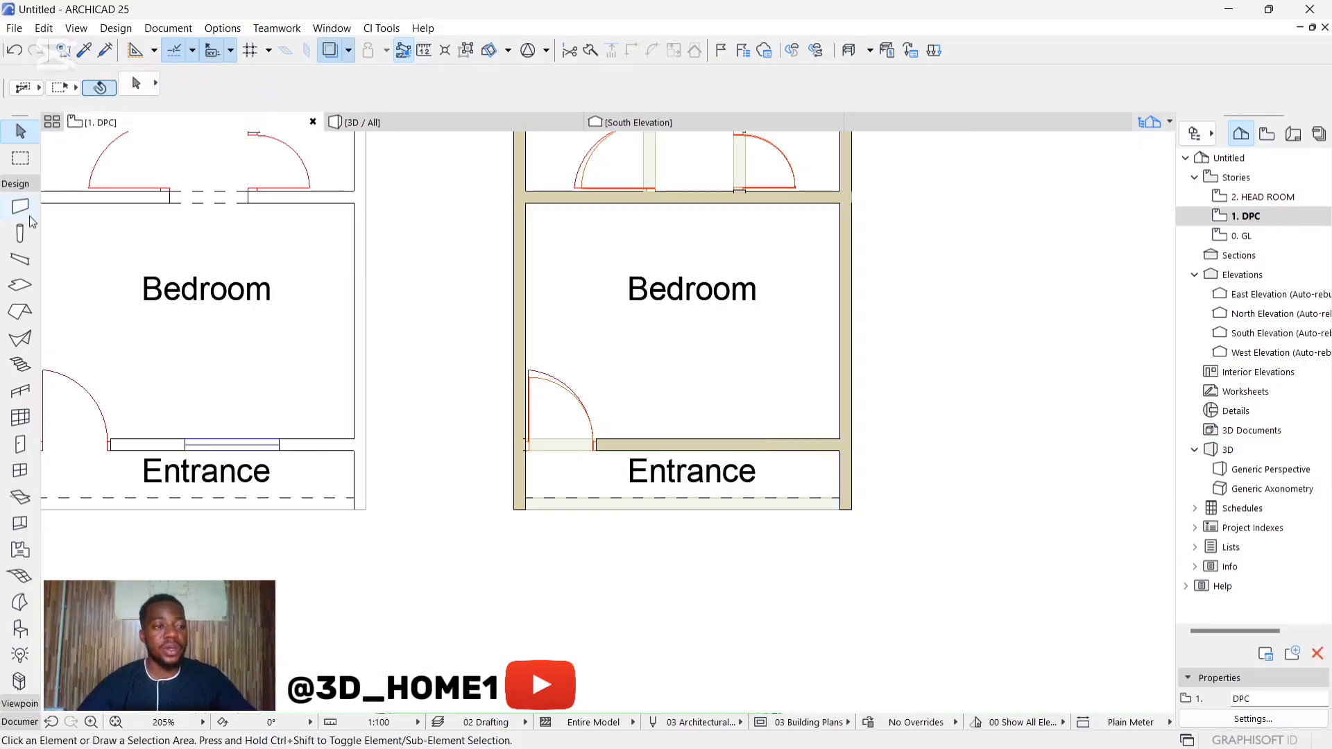
Step: Set the default Double Sash Window 25's reveal to wall core to 75
{"action": "left_click", "coordinate": [19, 445]}
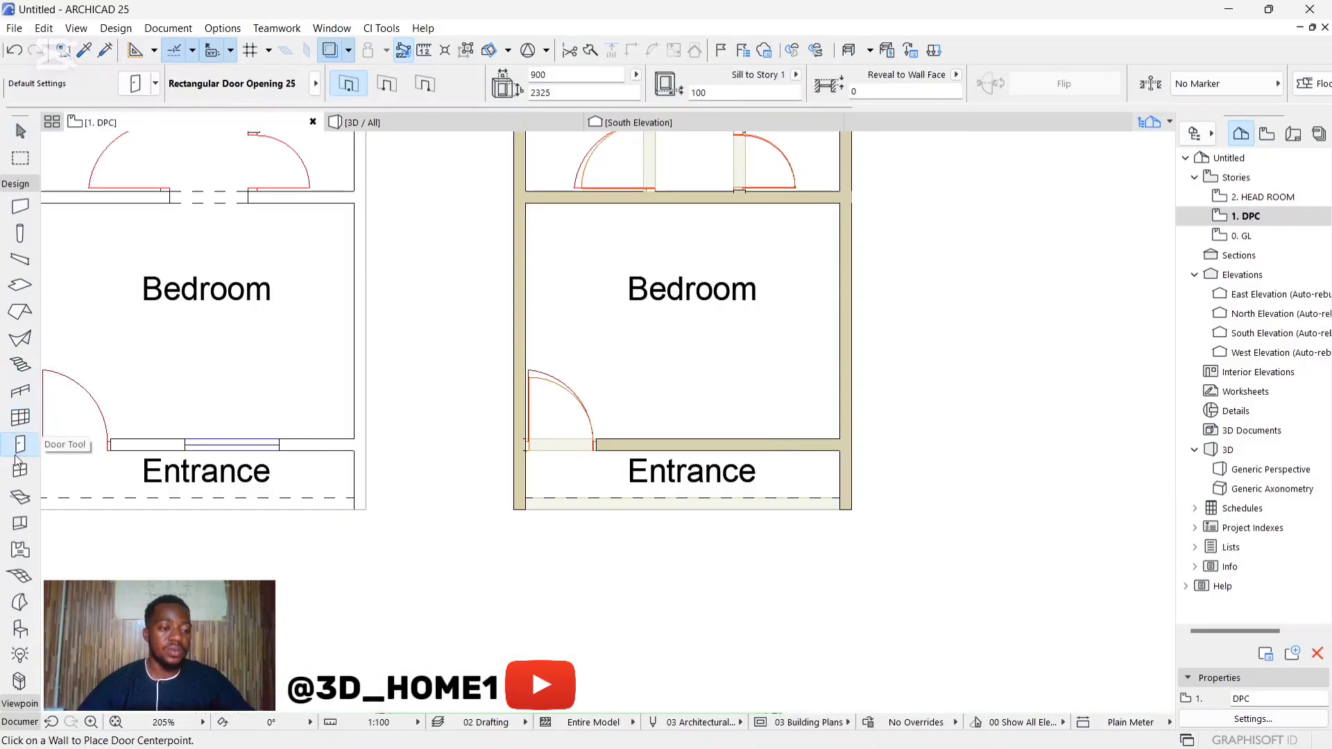
{"action": "left_click", "coordinate": [20, 470]}
{"action": "left_click", "coordinate": [135, 84]}
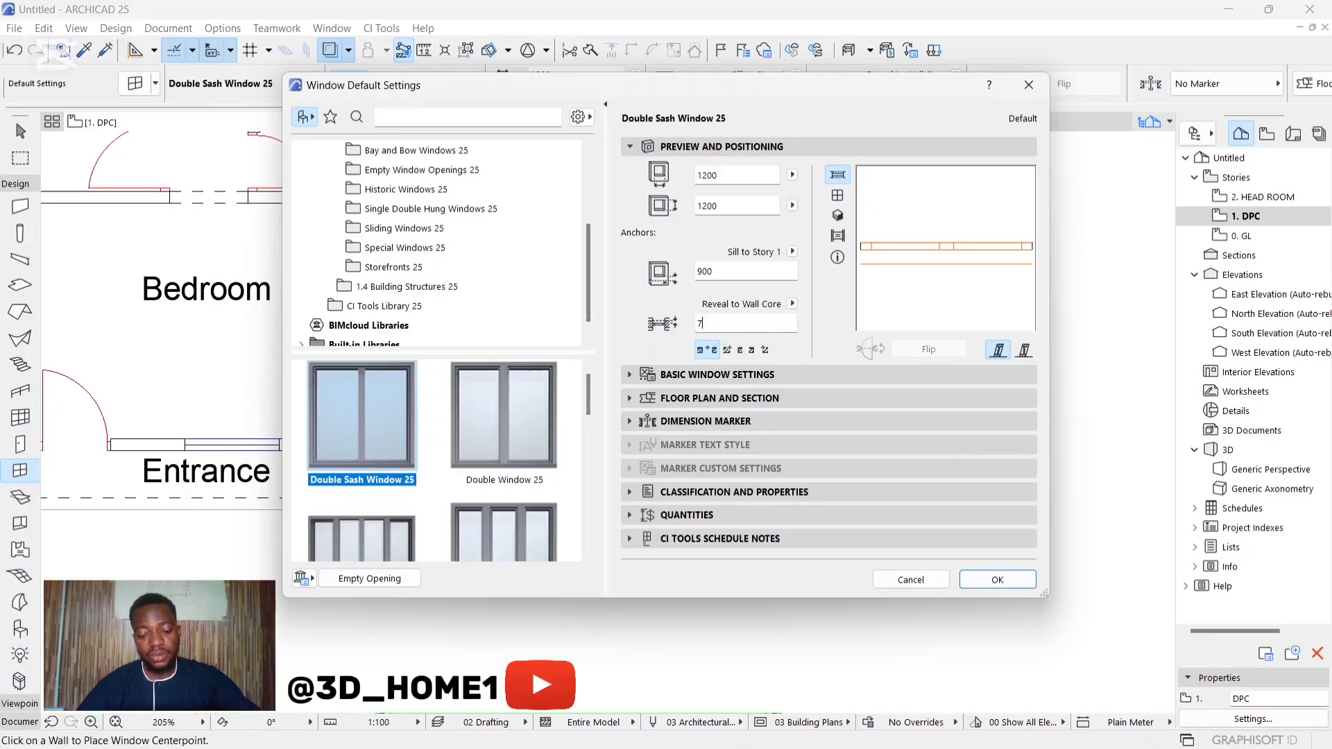
{"action": "left_click", "coordinate": [997, 580]}
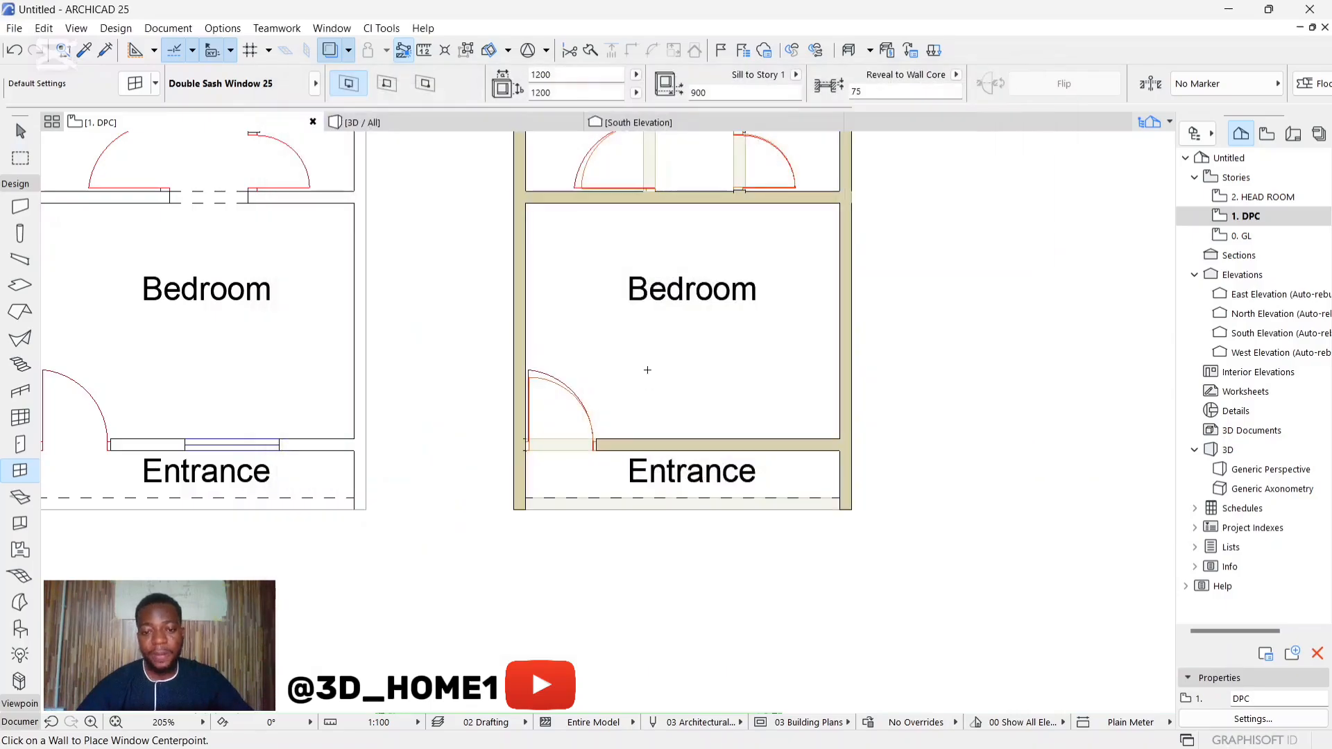
Step: Place the 1200 x 1200 Double Sash Window 25 in the wall between the Bedroom and the Entrance, oriented toward the Bedroom
{"action": "scroll", "coordinate": [756, 444], "scroll_direction": "up", "scroll_amount": 3}
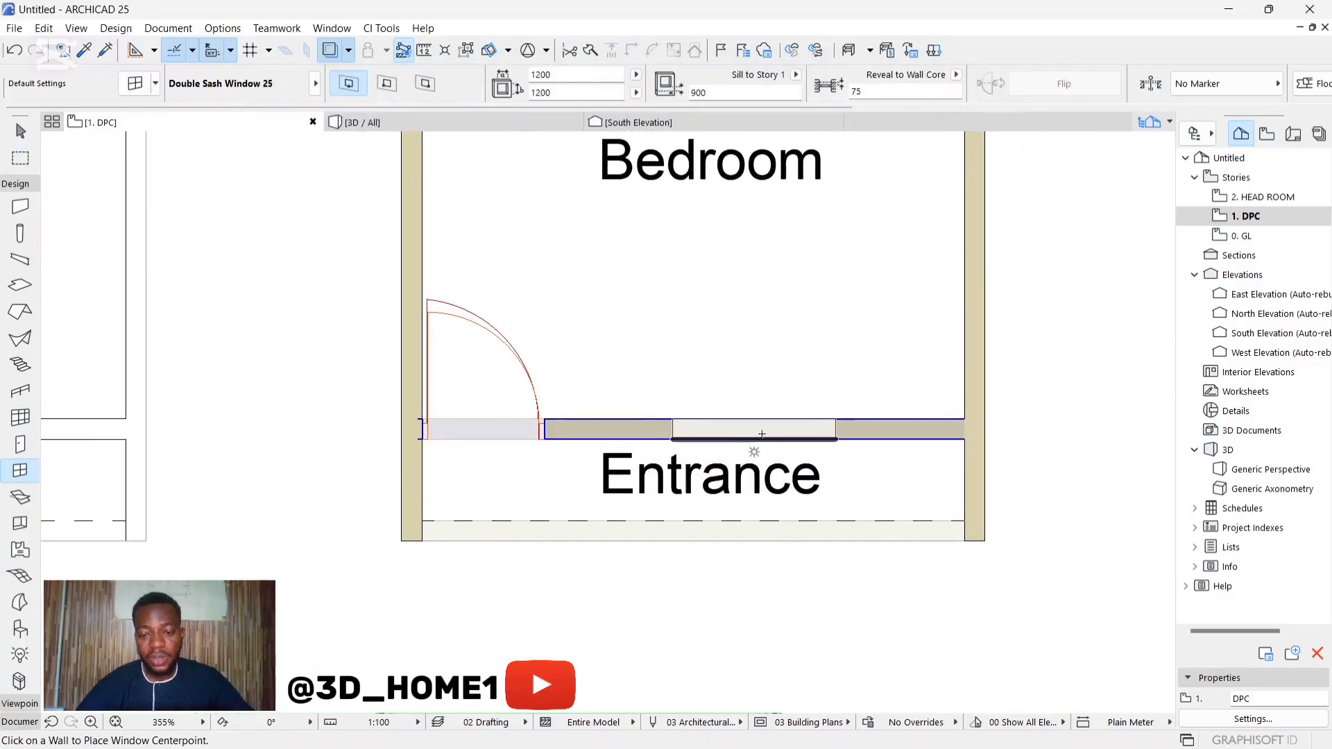
{"action": "scroll", "coordinate": [739, 436], "scroll_direction": "down", "scroll_amount": 3}
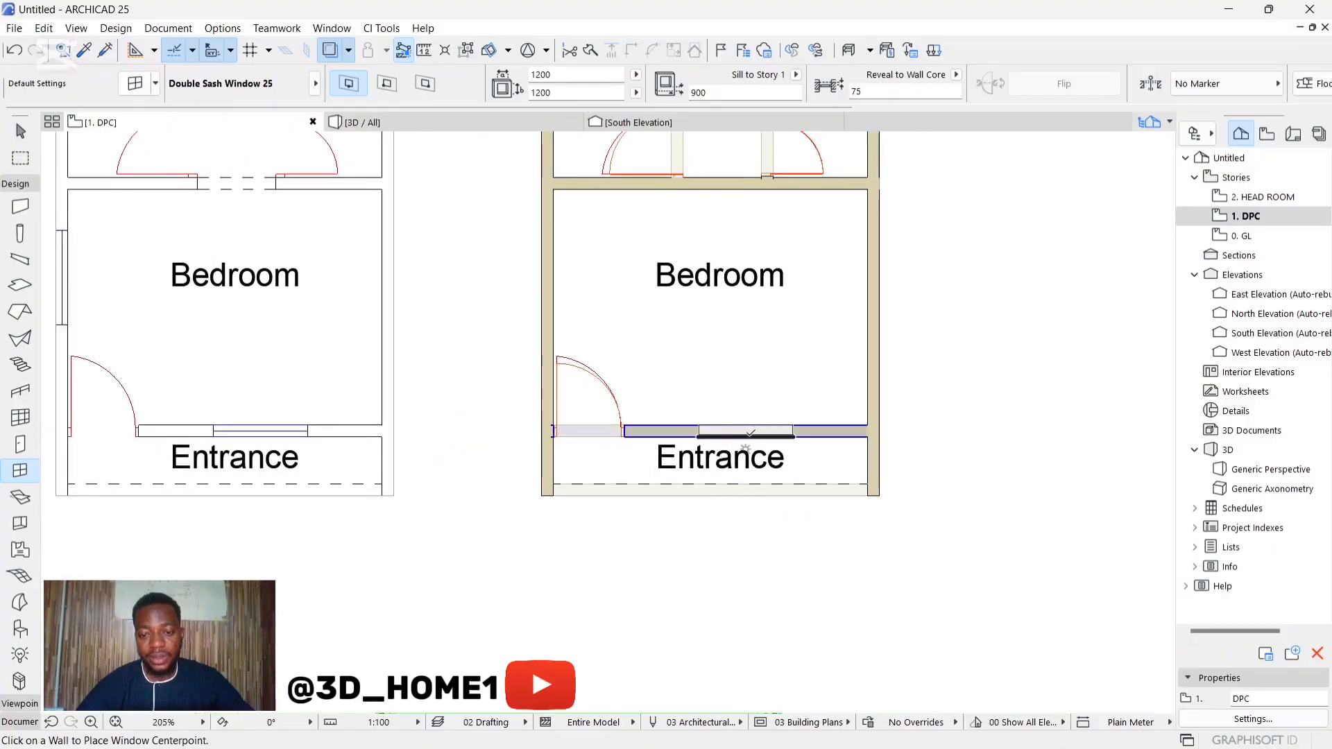
{"action": "left_click", "coordinate": [746, 431]}
{"action": "left_click", "coordinate": [747, 367]}
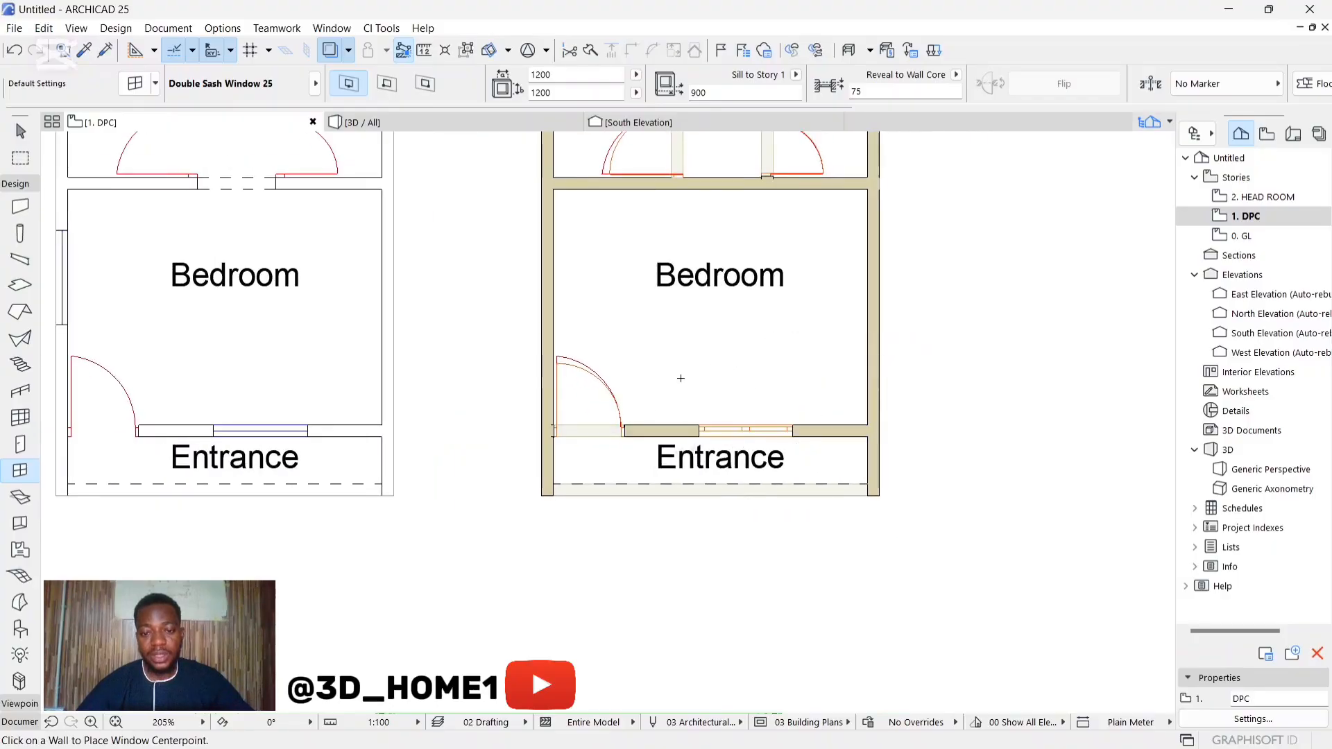
Step: Place 1200 x 1200 double sash windows in the Bedroom's west wall and the Kit room's north wall, following the reference plan
{"action": "scroll", "coordinate": [648, 395], "scroll_direction": "down", "scroll_amount": 3}
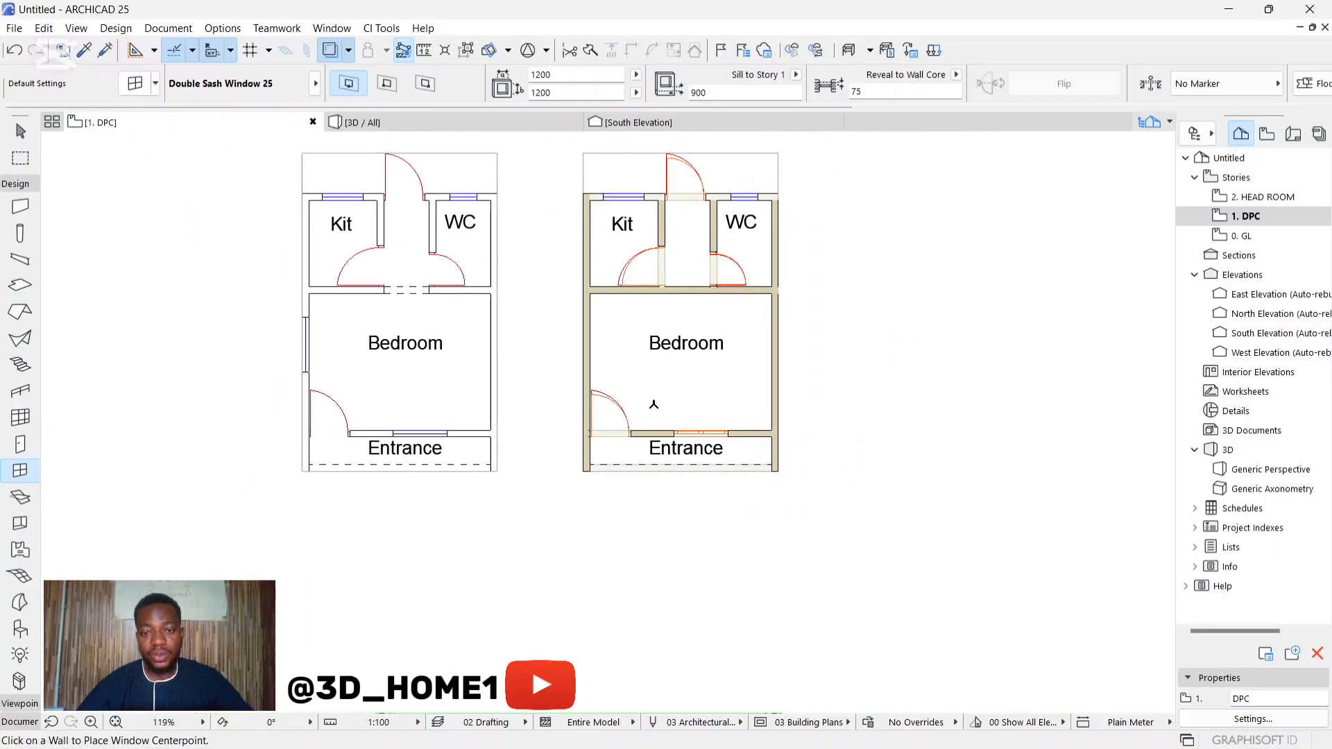
{"action": "left_click", "coordinate": [583, 338]}
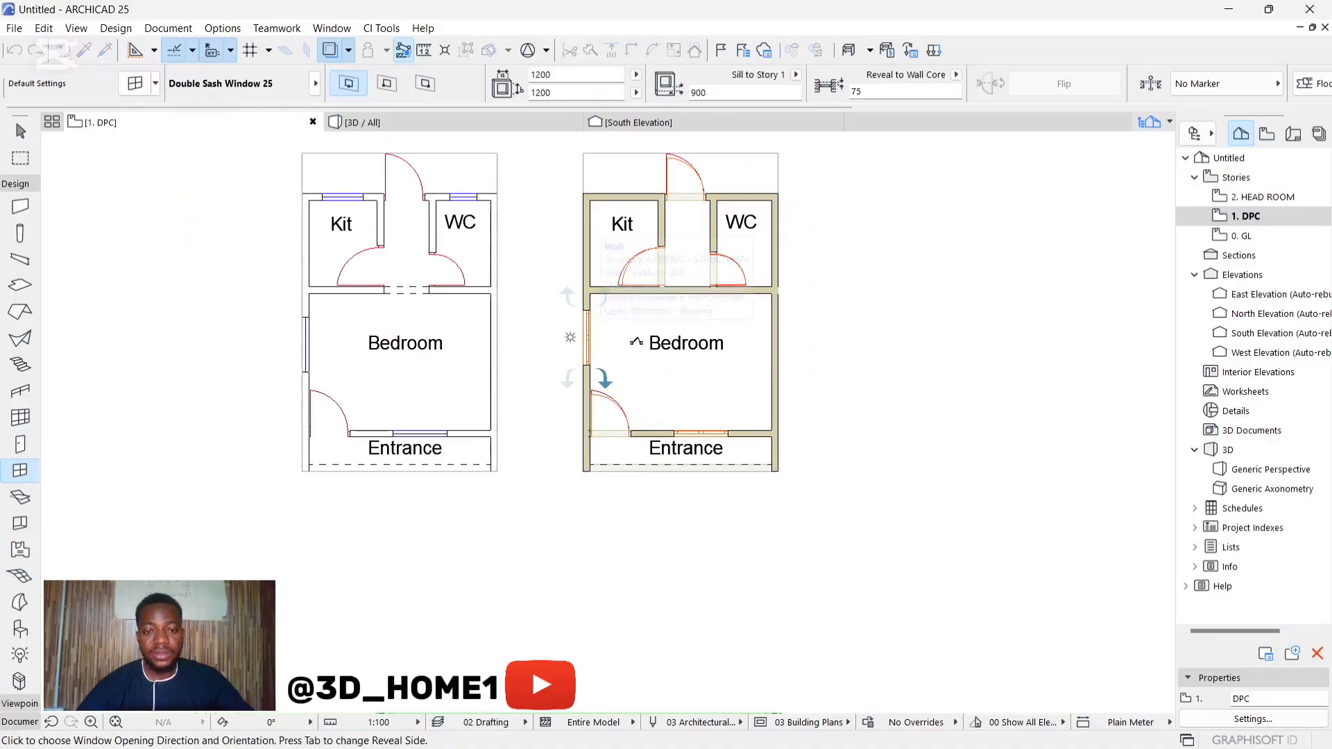
{"action": "left_click", "coordinate": [596, 361]}
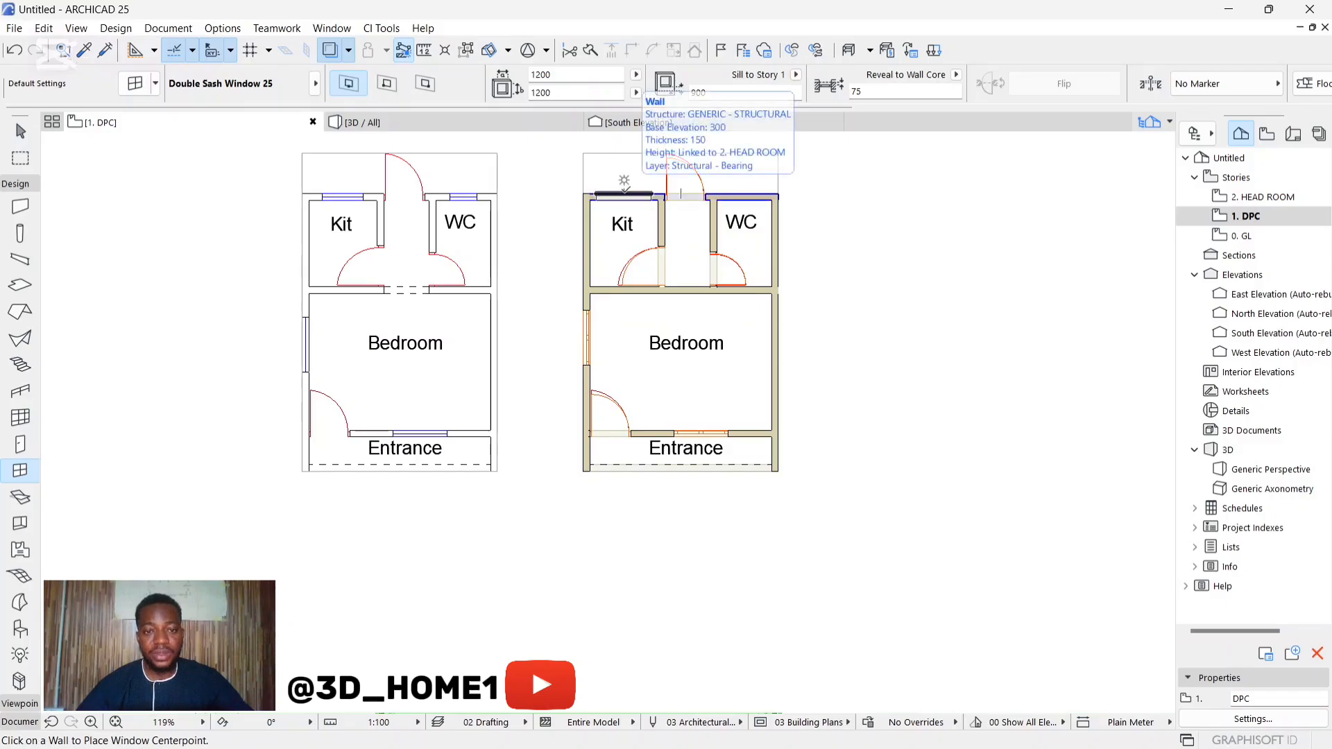
{"action": "left_click", "coordinate": [624, 193]}
{"action": "left_click", "coordinate": [623, 257]}
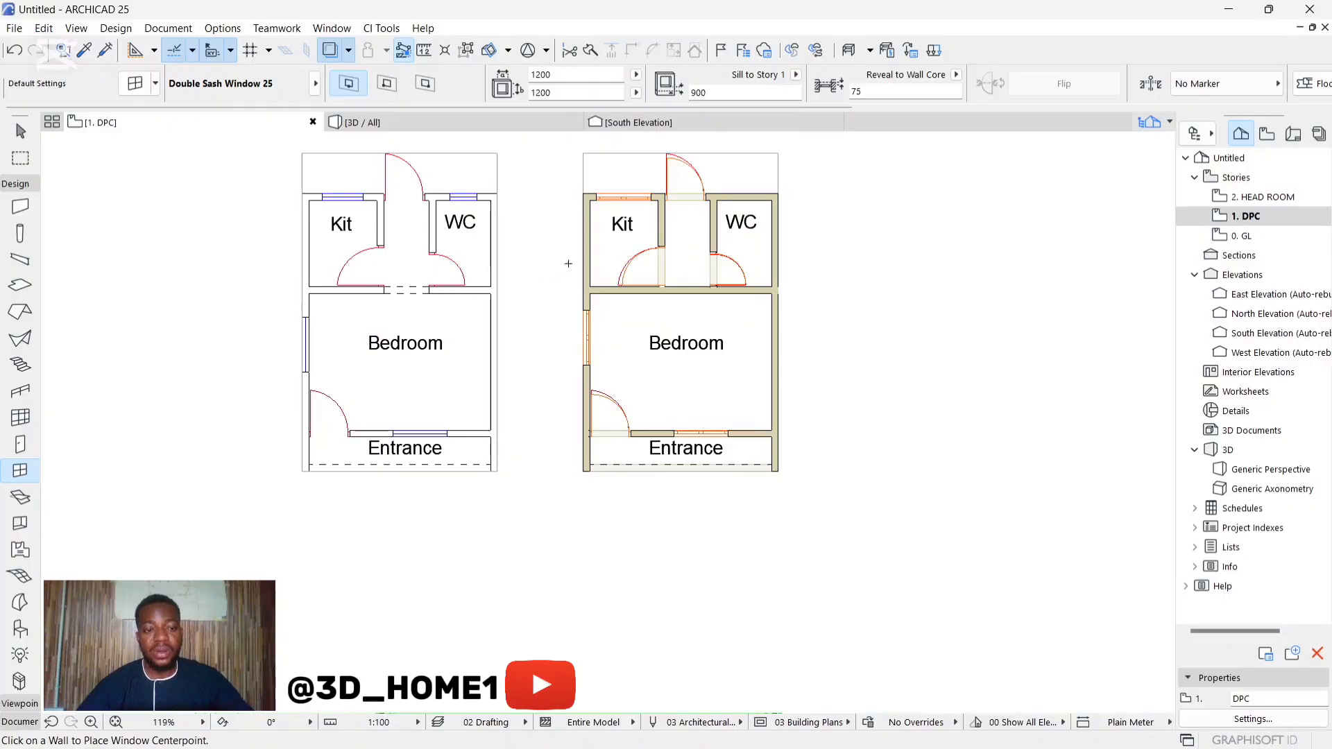
{"action": "scroll", "coordinate": [615, 375], "scroll_direction": "down", "scroll_amount": 1}
{"action": "scroll", "coordinate": [603, 220], "scroll_direction": "up", "scroll_amount": 3}
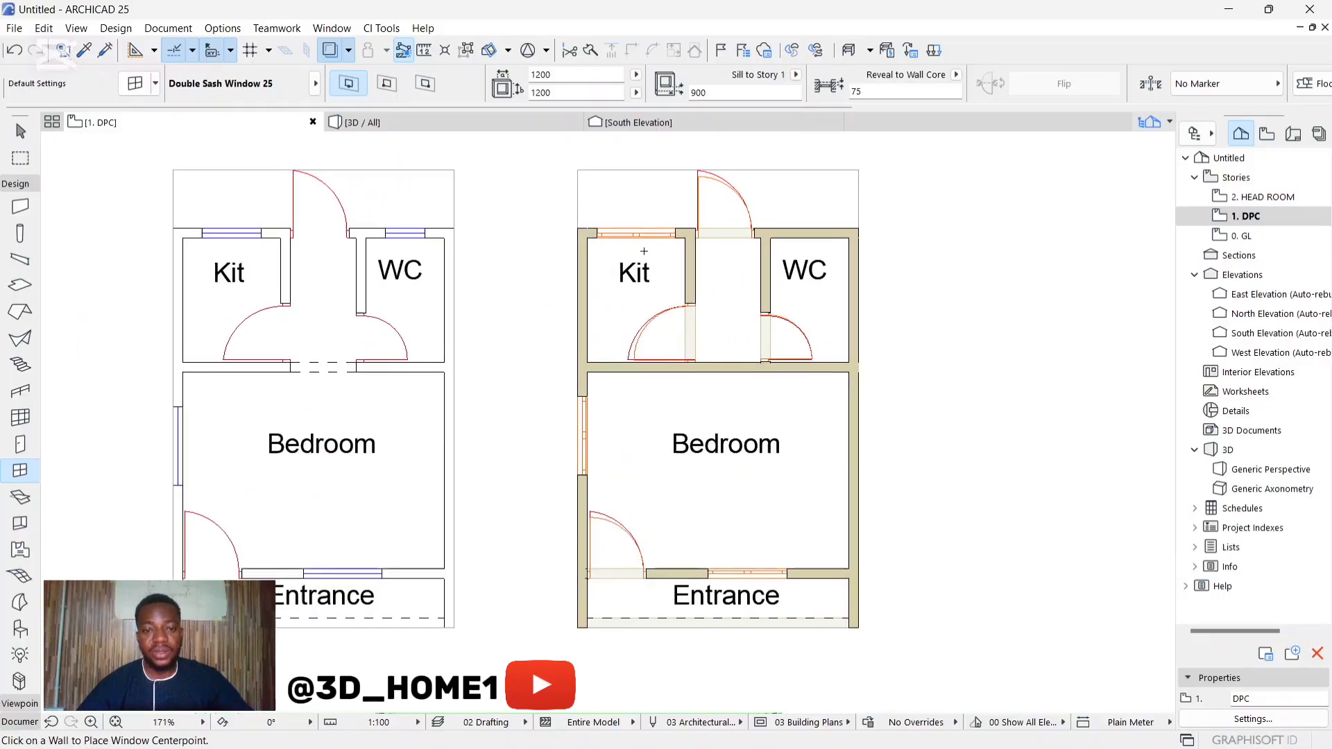
{"action": "scroll", "coordinate": [643, 251], "scroll_direction": "down", "scroll_amount": 3}
{"action": "scroll", "coordinate": [760, 444], "scroll_direction": "up", "scroll_amount": 3}
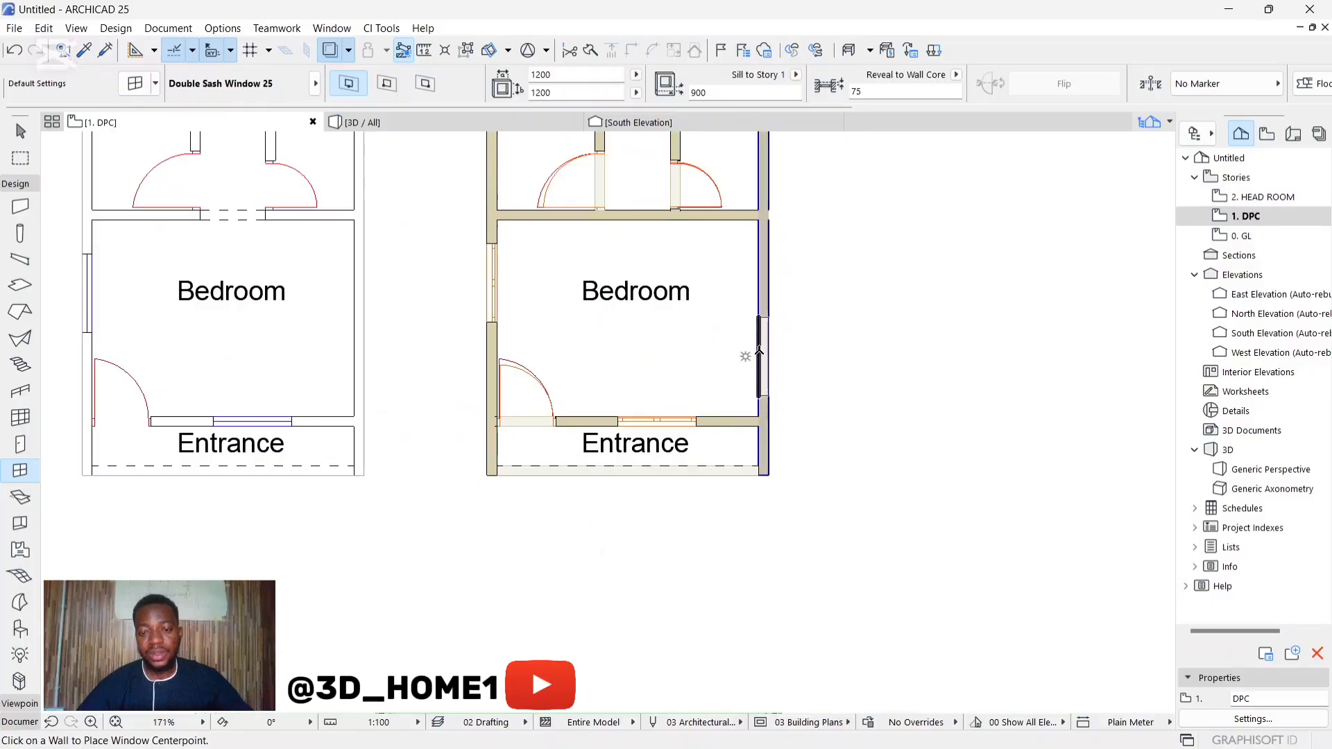
{"action": "scroll", "coordinate": [670, 430], "scroll_direction": "down", "scroll_amount": 4}
{"action": "key", "text": "Escape"}
Step: Examine the Entrance window's position and reveal in the wall in 3D
{"action": "left_click", "coordinate": [455, 125]}
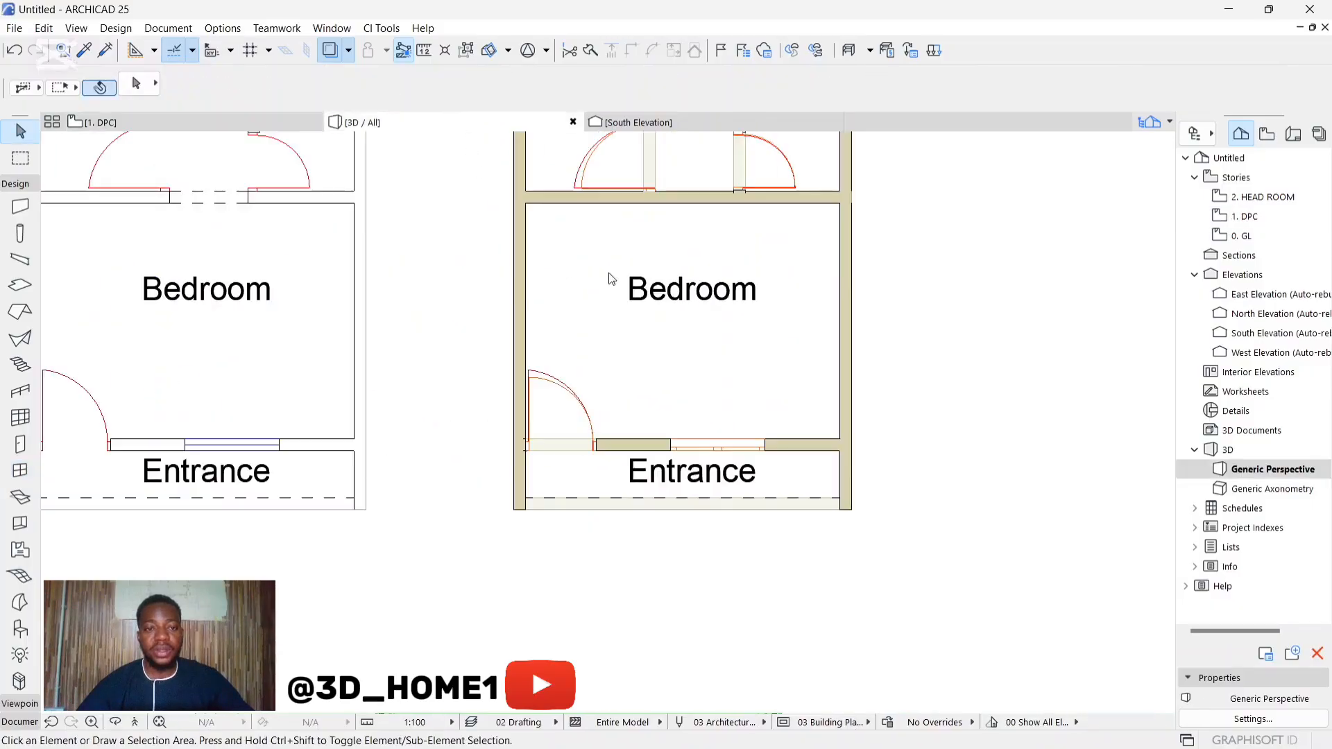
{"action": "scroll", "coordinate": [607, 426], "scroll_direction": "down", "scroll_amount": 6}
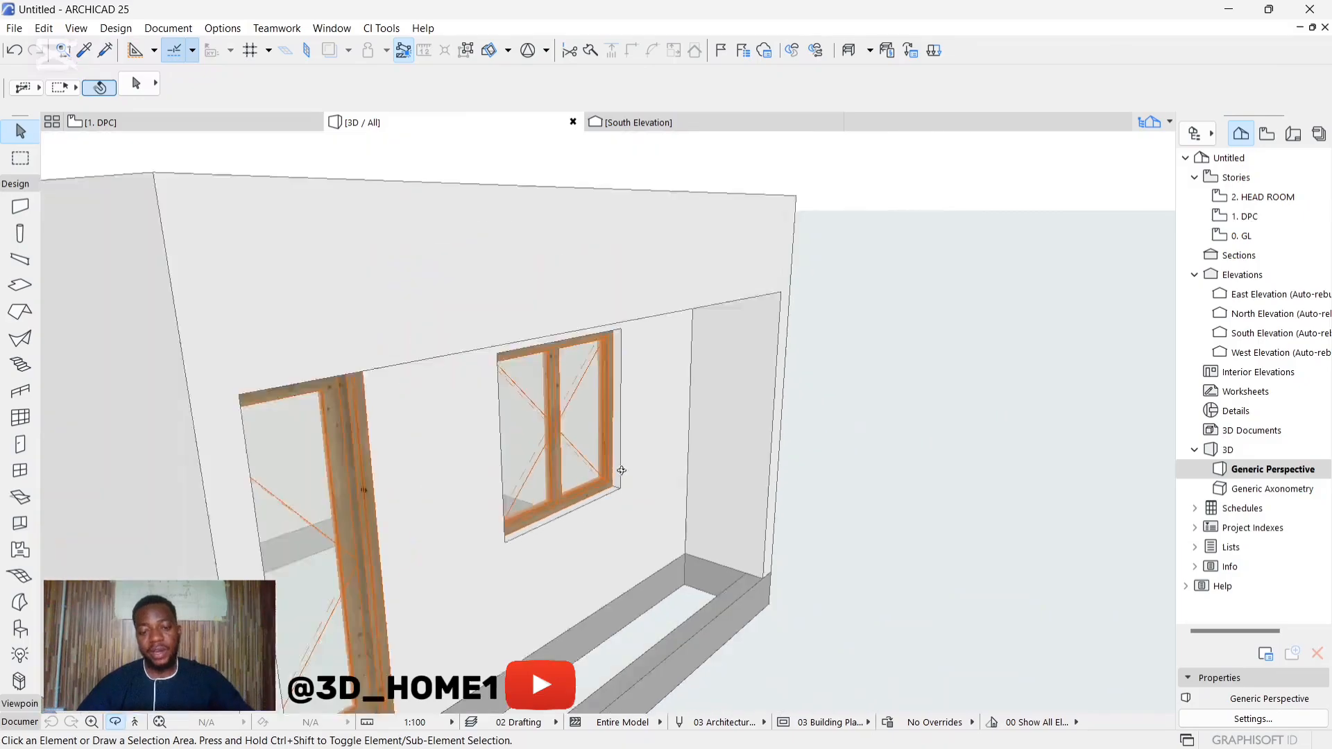
{"action": "middle_click_drag", "start_coordinate": [621, 470], "coordinate": [551, 449], "text": "shift"}
{"action": "scroll", "coordinate": [581, 473], "scroll_direction": "up", "scroll_amount": 4}
{"action": "scroll", "coordinate": [615, 486], "scroll_direction": "down", "scroll_amount": 3}
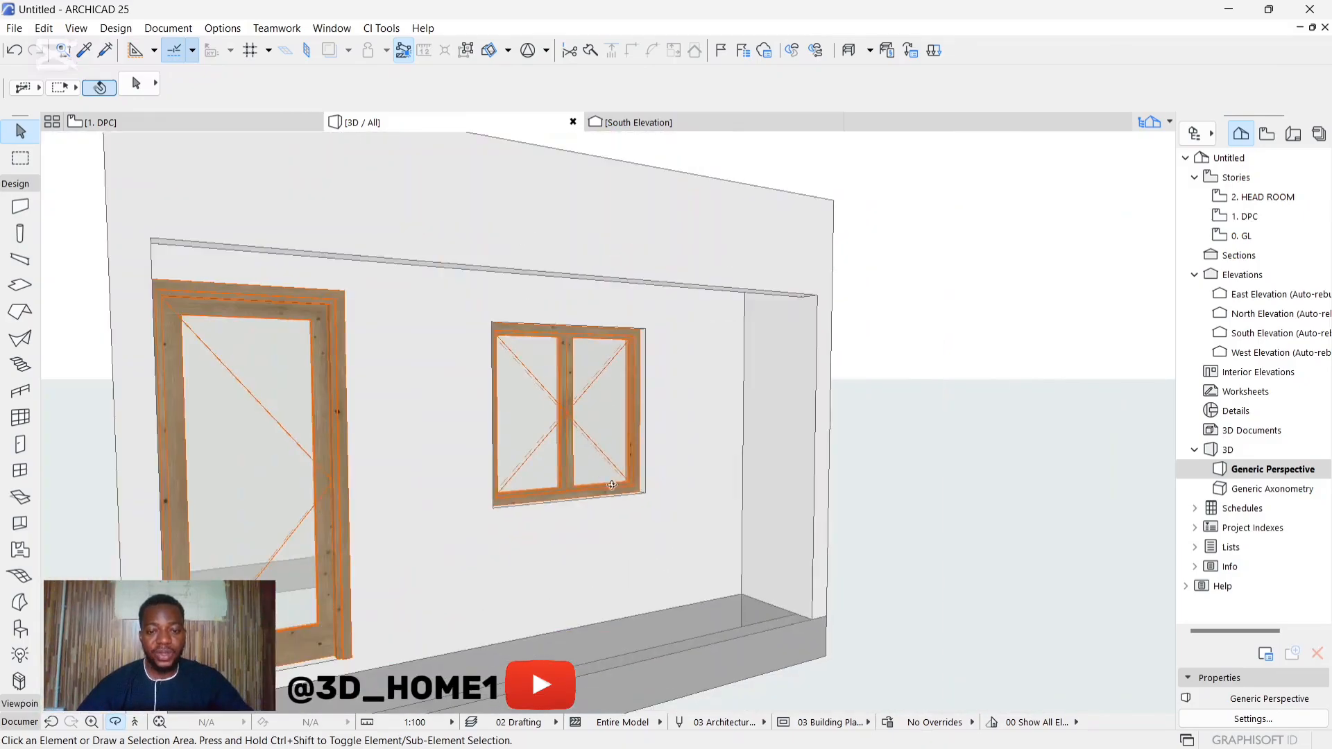
{"action": "middle_click_drag", "start_coordinate": [615, 485], "coordinate": [680, 467], "text": "shift"}
{"action": "scroll", "coordinate": [674, 464], "scroll_direction": "down", "scroll_amount": 4}
{"action": "scroll", "coordinate": [565, 381], "scroll_direction": "down", "scroll_amount": 4}
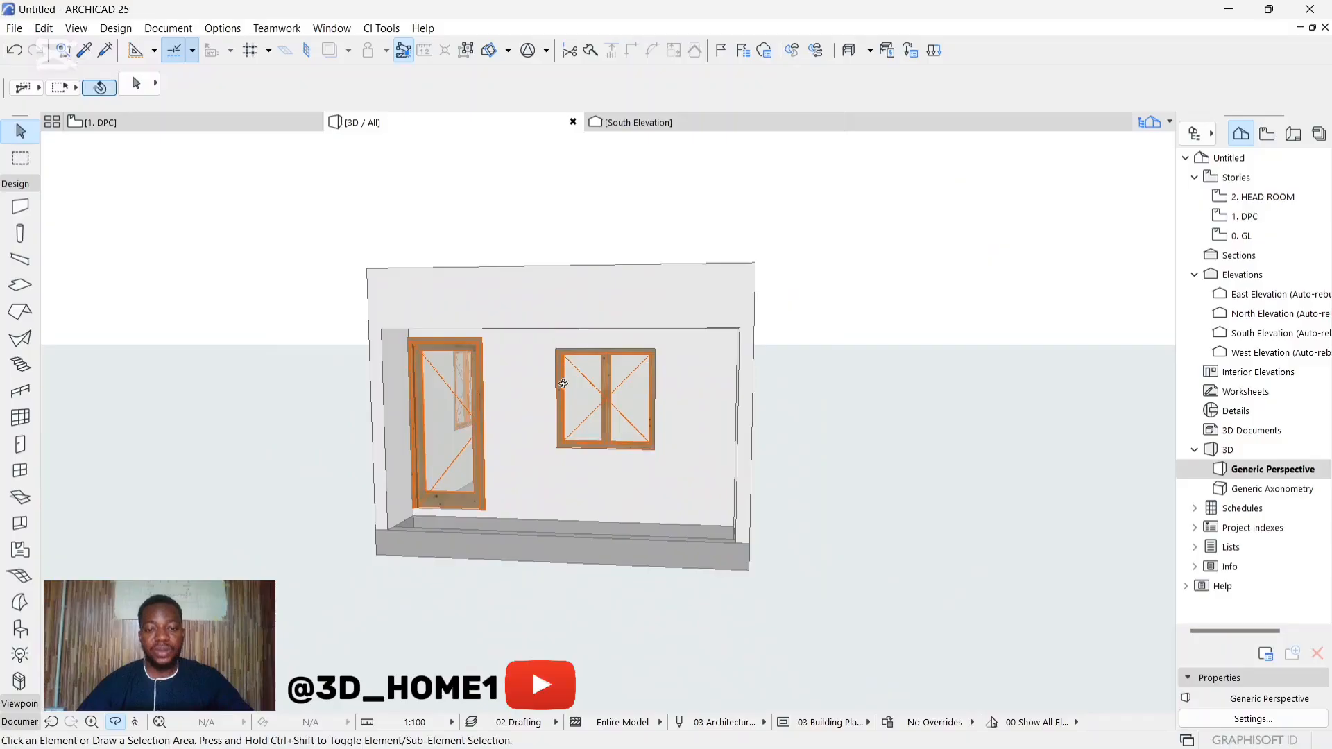
Step: Set the sill height of the 900 x 2100 rear exterior door beside the Kit window to 0
{"action": "middle_click_drag", "start_coordinate": [566, 383], "coordinate": [395, 468], "text": "shift"}
{"action": "left_click", "coordinate": [401, 413]}
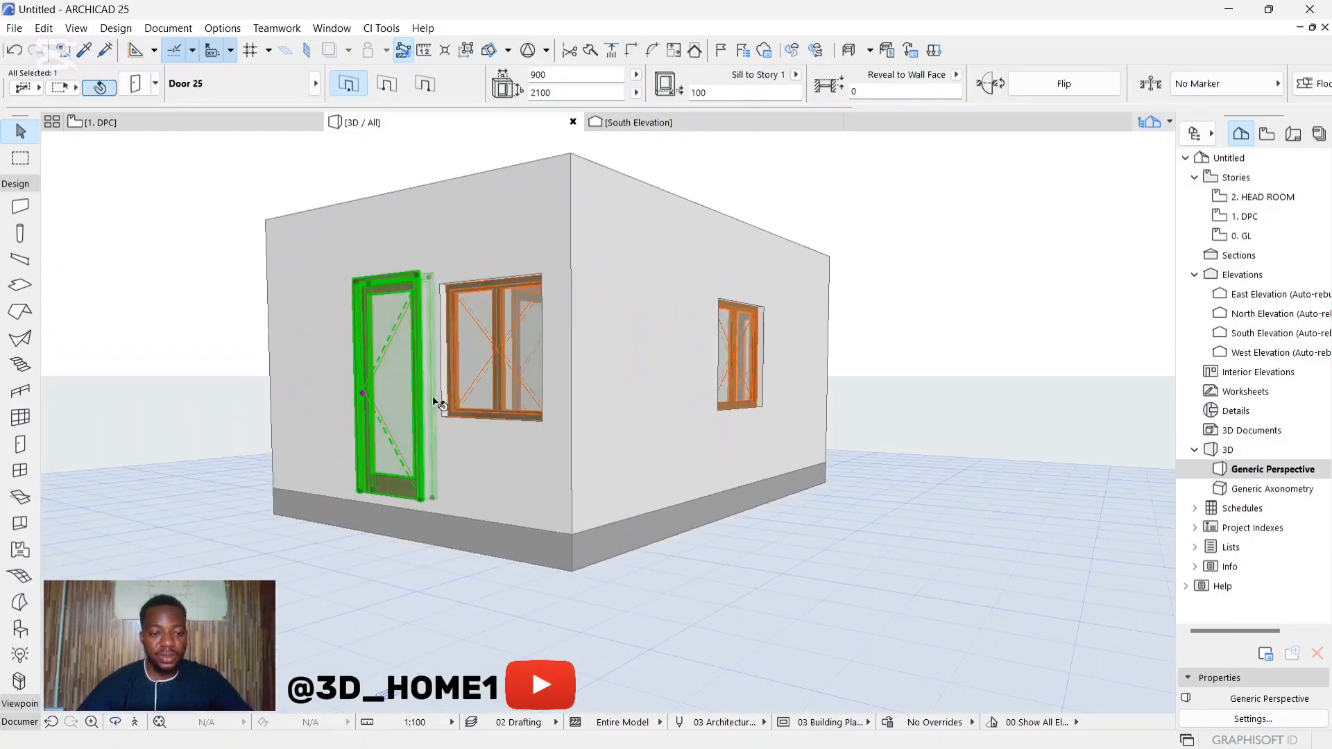
{"action": "left_click", "coordinate": [737, 93]}
{"action": "type", "text": "100"}
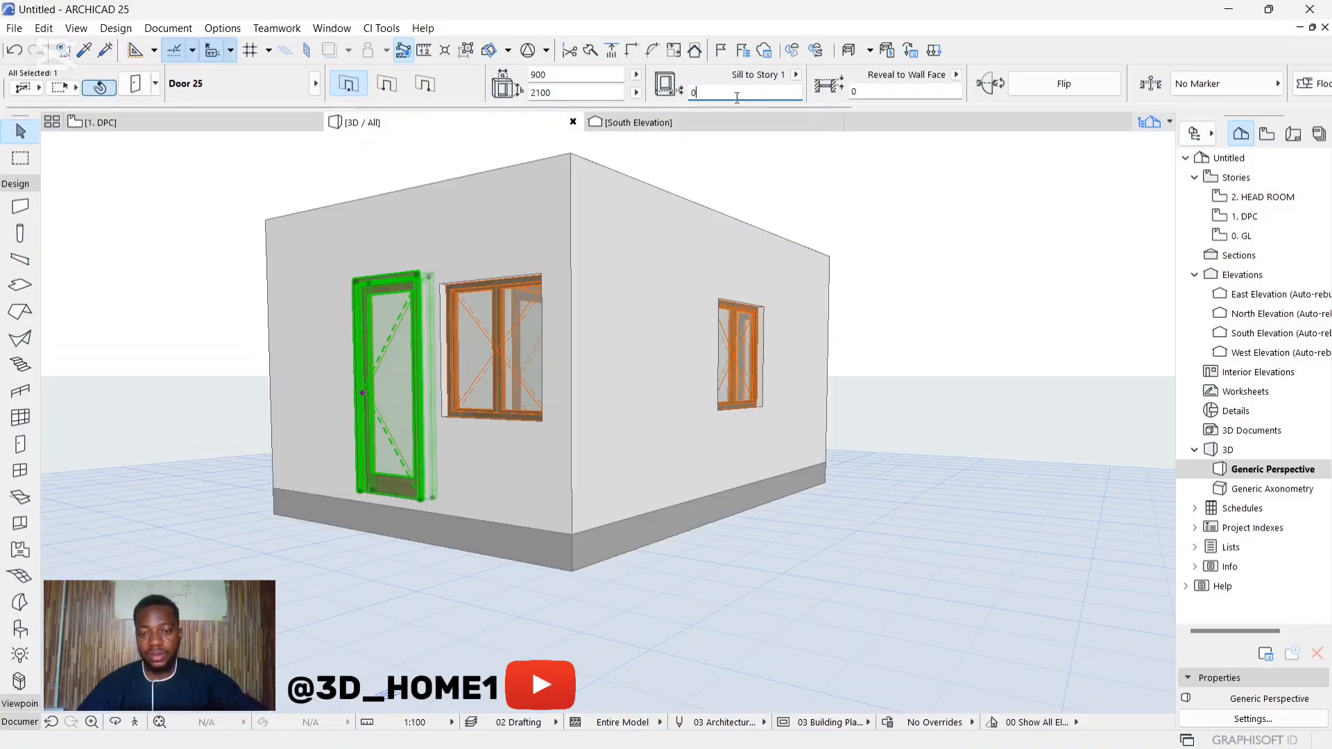
{"action": "left_click", "coordinate": [839, 203]}
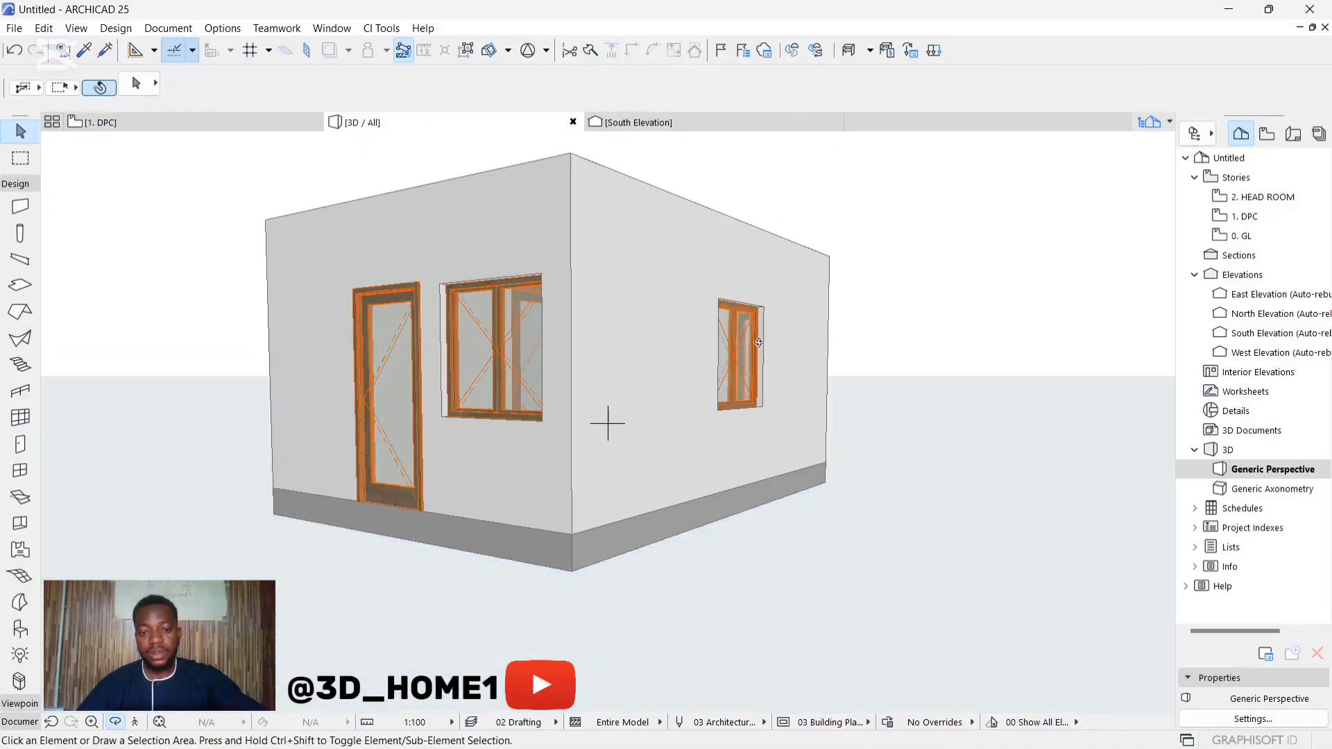
Step: Select the two 750 x 2100 interior doors of the Kit and WC rooms in 3D and lower their sill height
{"action": "middle_click_drag", "start_coordinate": [758, 342], "coordinate": [567, 354], "text": "shift"}
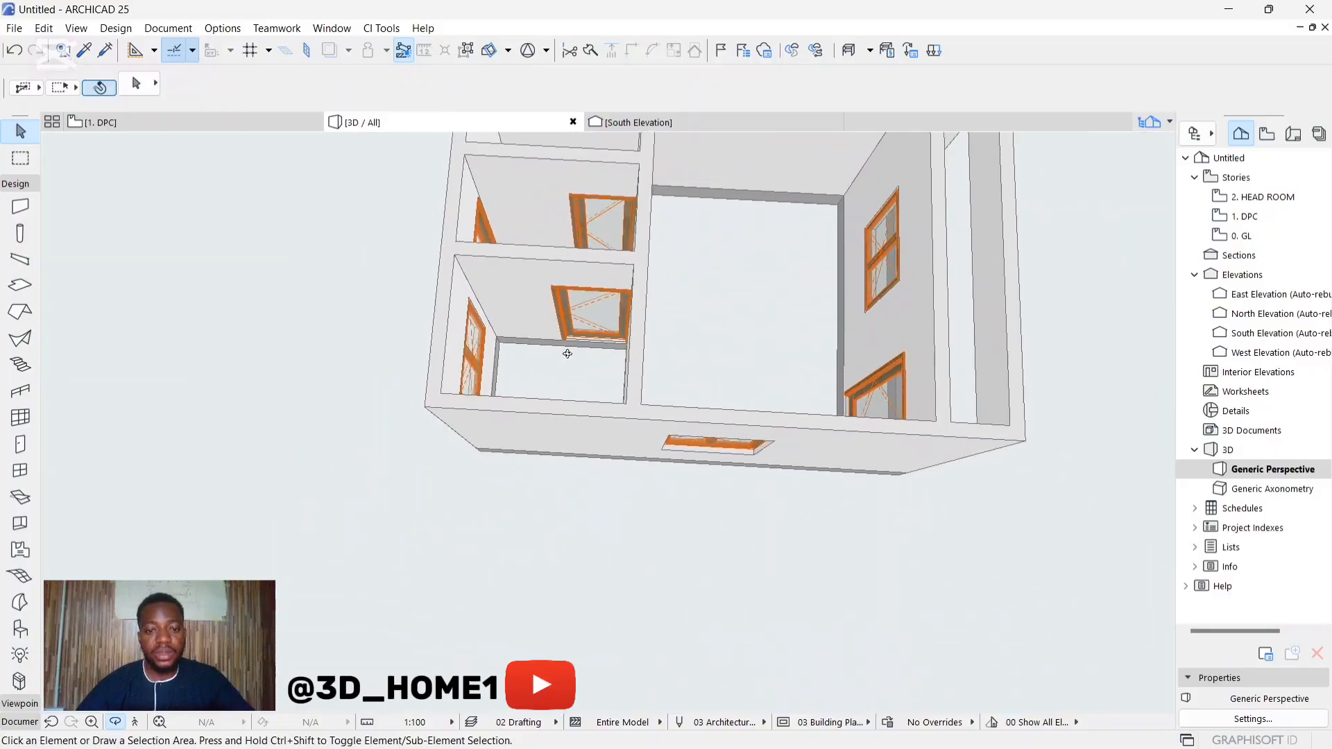
{"action": "scroll", "coordinate": [567, 354], "scroll_direction": "up", "scroll_amount": 5}
{"action": "scroll", "coordinate": [573, 364], "scroll_direction": "down", "scroll_amount": 4}
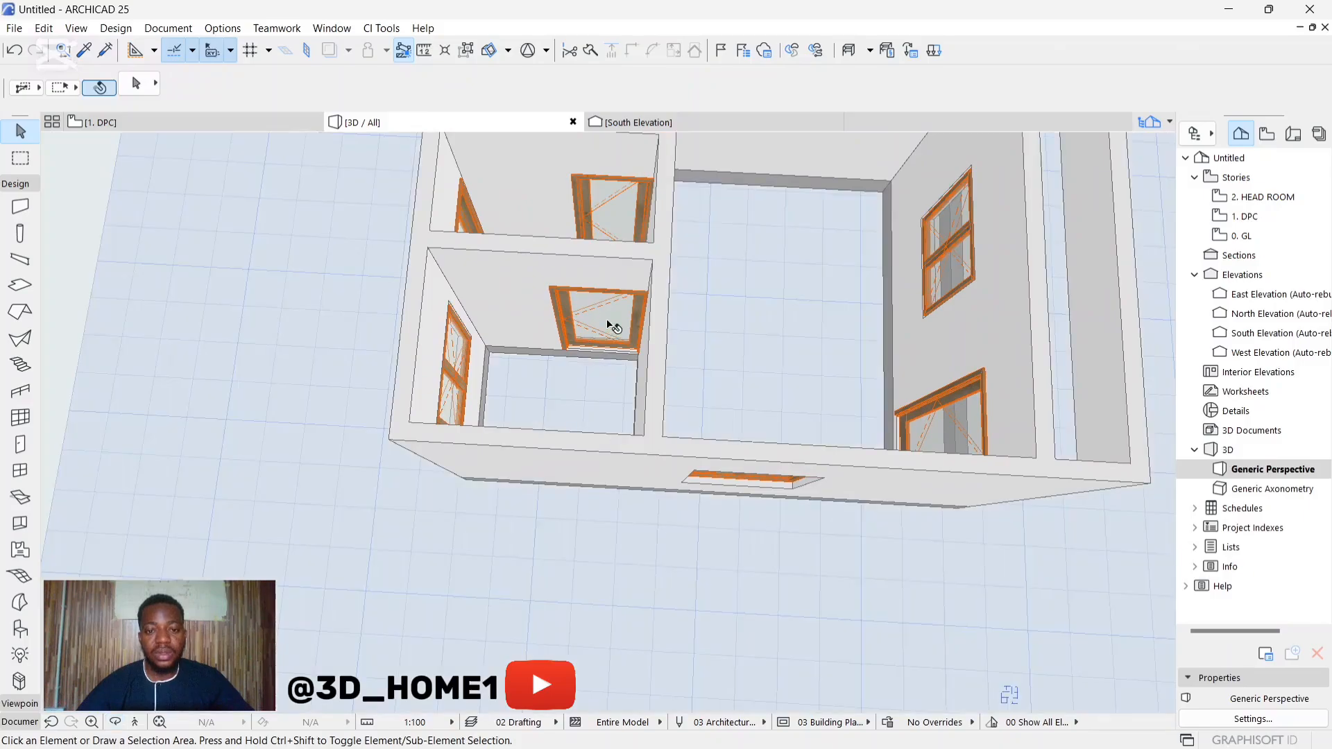
{"action": "left_click", "coordinate": [603, 313]}
{"action": "left_click", "coordinate": [611, 193], "text": "shift"}
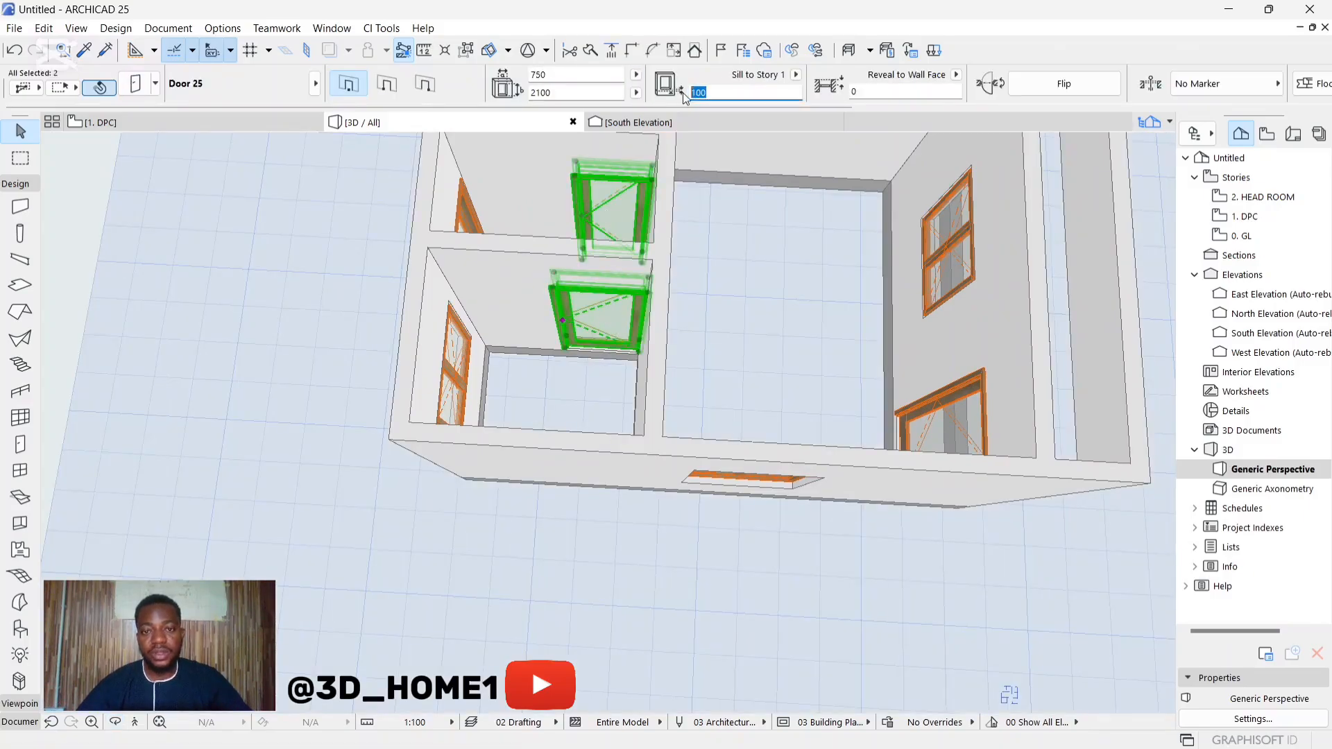
{"action": "left_click", "coordinate": [249, 356]}
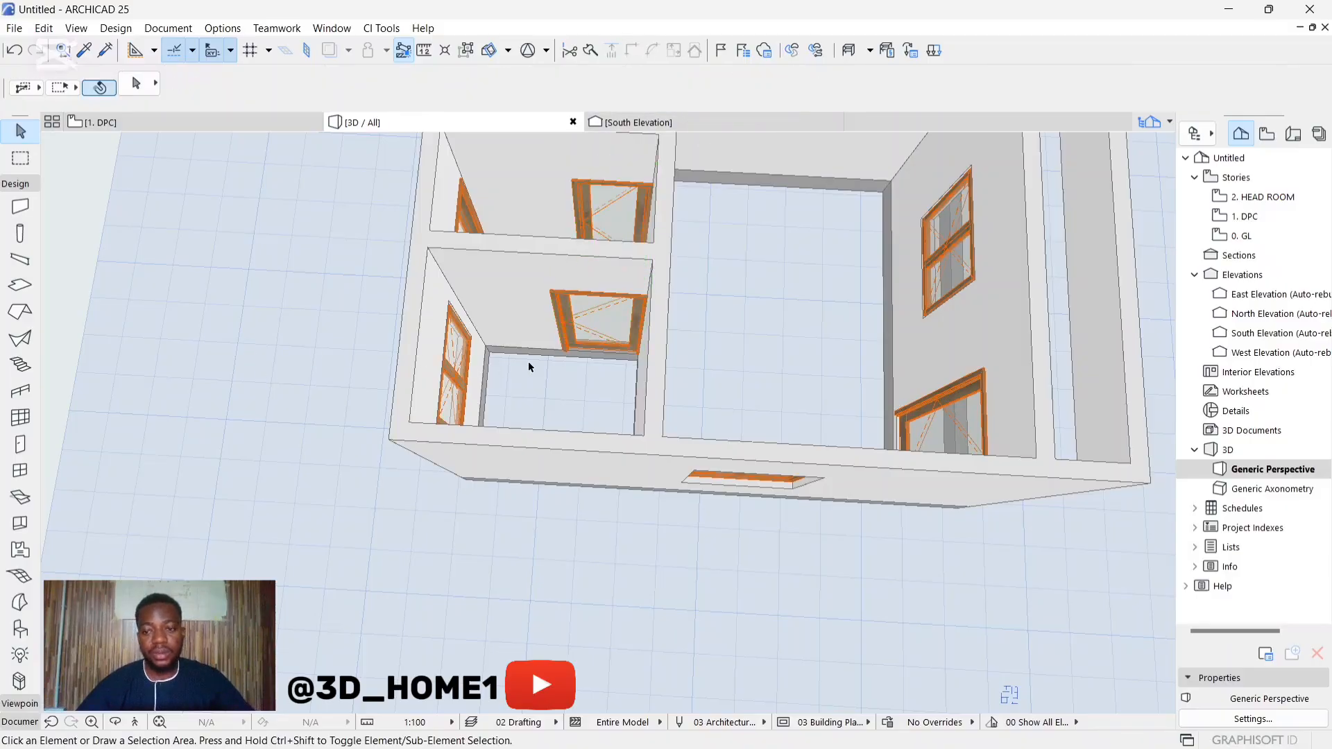
{"action": "middle_click_drag", "start_coordinate": [527, 361], "coordinate": [139, 249], "text": "shift"}
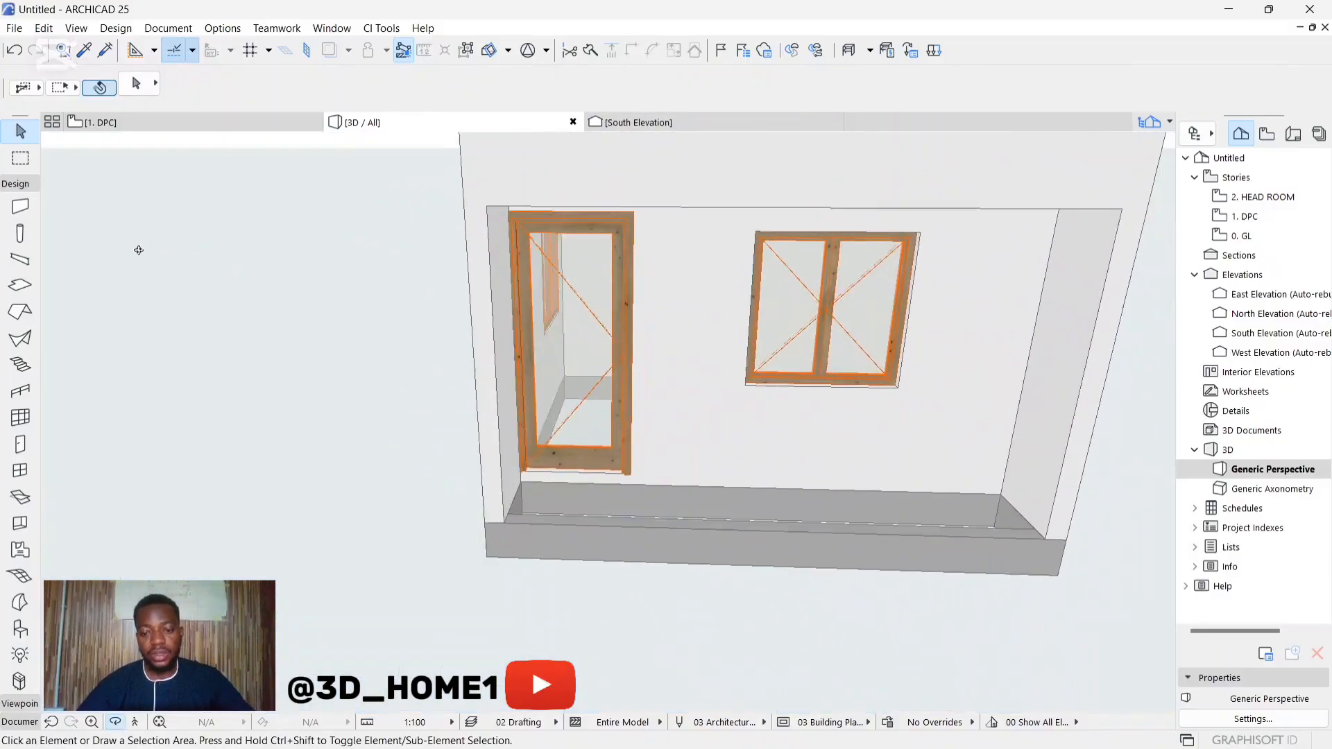
Step: Set the sill height of the 900 x 2100 entrance door on the veranda to 0
{"action": "left_click", "coordinate": [557, 391]}
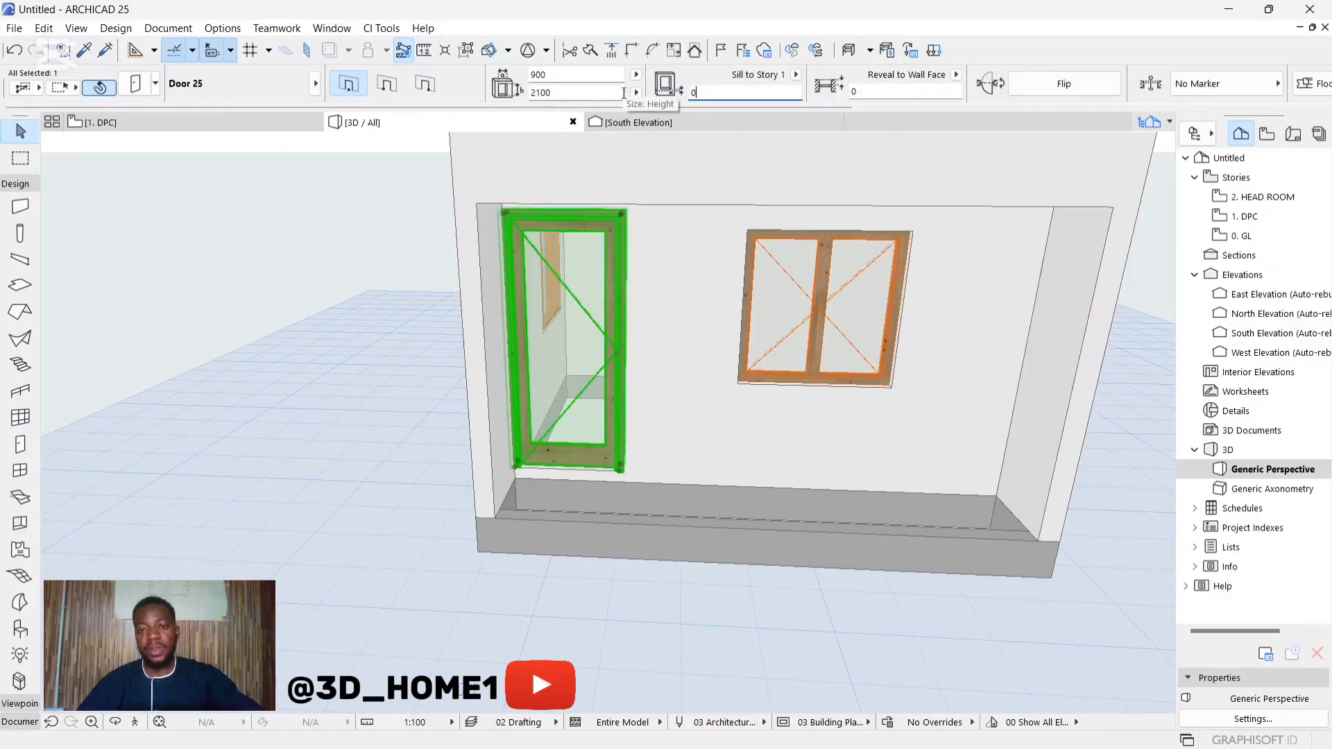
{"action": "left_click", "coordinate": [360, 286]}
{"action": "scroll", "coordinate": [505, 480], "scroll_direction": "down", "scroll_amount": 2}
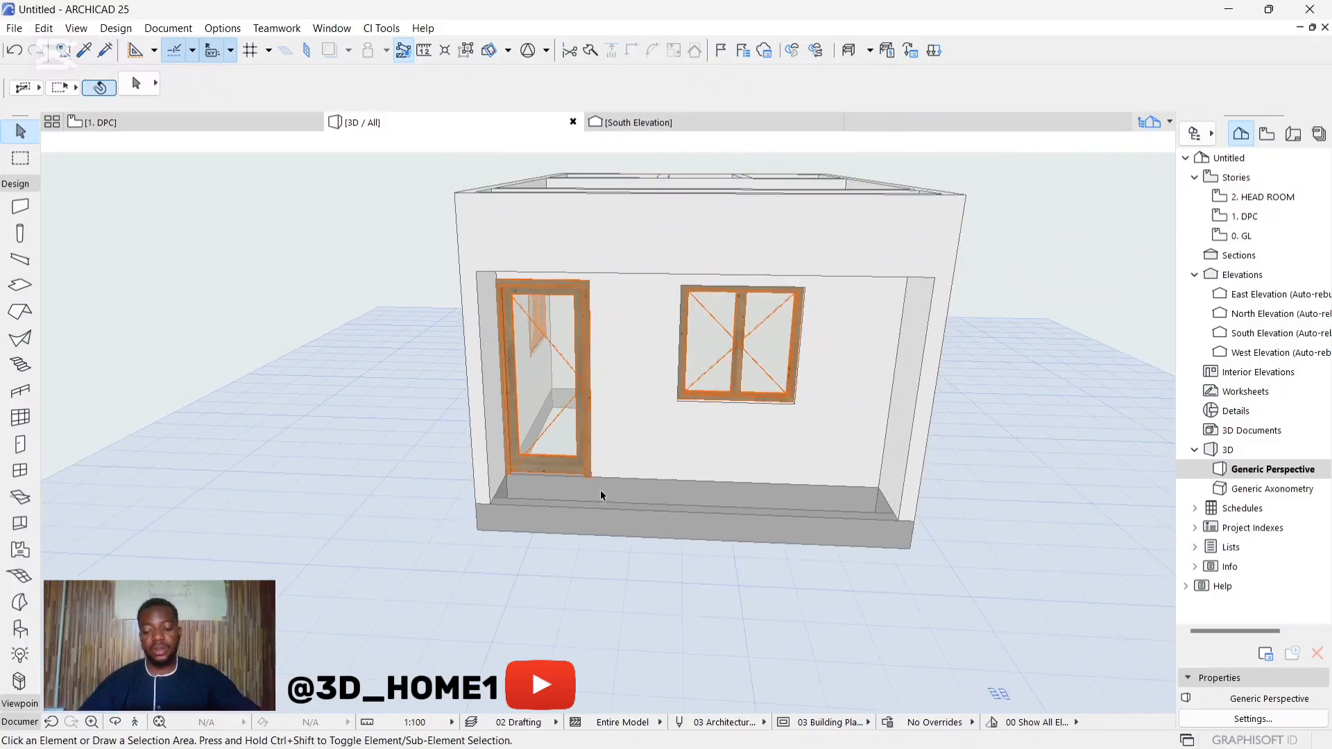
Step: Examine the open veranda floor and the base walls below the entrance door and window in 3D
{"action": "middle_click_drag", "start_coordinate": [601, 490], "coordinate": [406, 364], "text": "shift"}
{"action": "middle_click_drag", "start_coordinate": [612, 351], "coordinate": [506, 451], "text": "shift"}
{"action": "scroll", "coordinate": [579, 519], "scroll_direction": "up", "scroll_amount": 5}
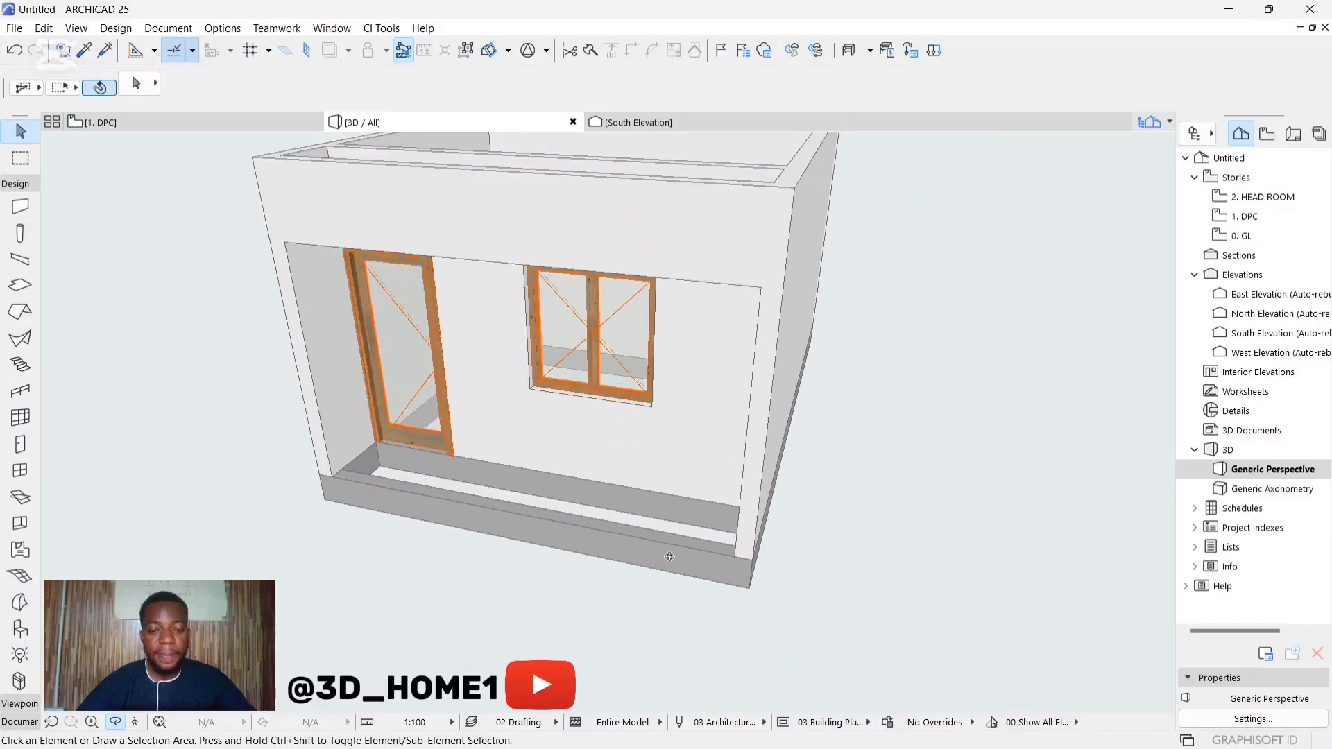
{"action": "mouse_move", "coordinate": [440, 426]}
{"action": "middle_mouse_down", "text": "shift"}
{"action": "mouse_move", "coordinate": [354, 440]}
{"action": "mouse_move", "coordinate": [423, 422]}
{"action": "middle_mouse_up", "text": "shift"}
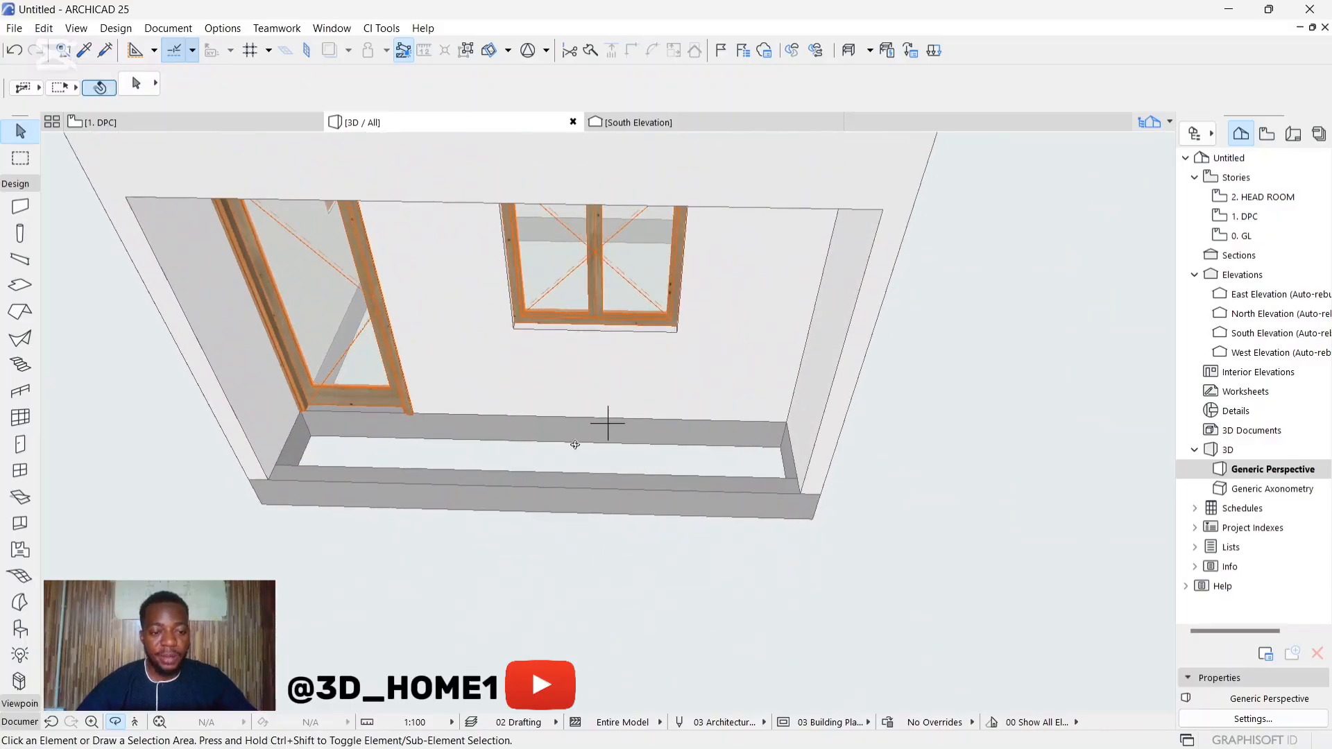
{"action": "scroll", "coordinate": [510, 420], "scroll_direction": "down", "scroll_amount": 5}
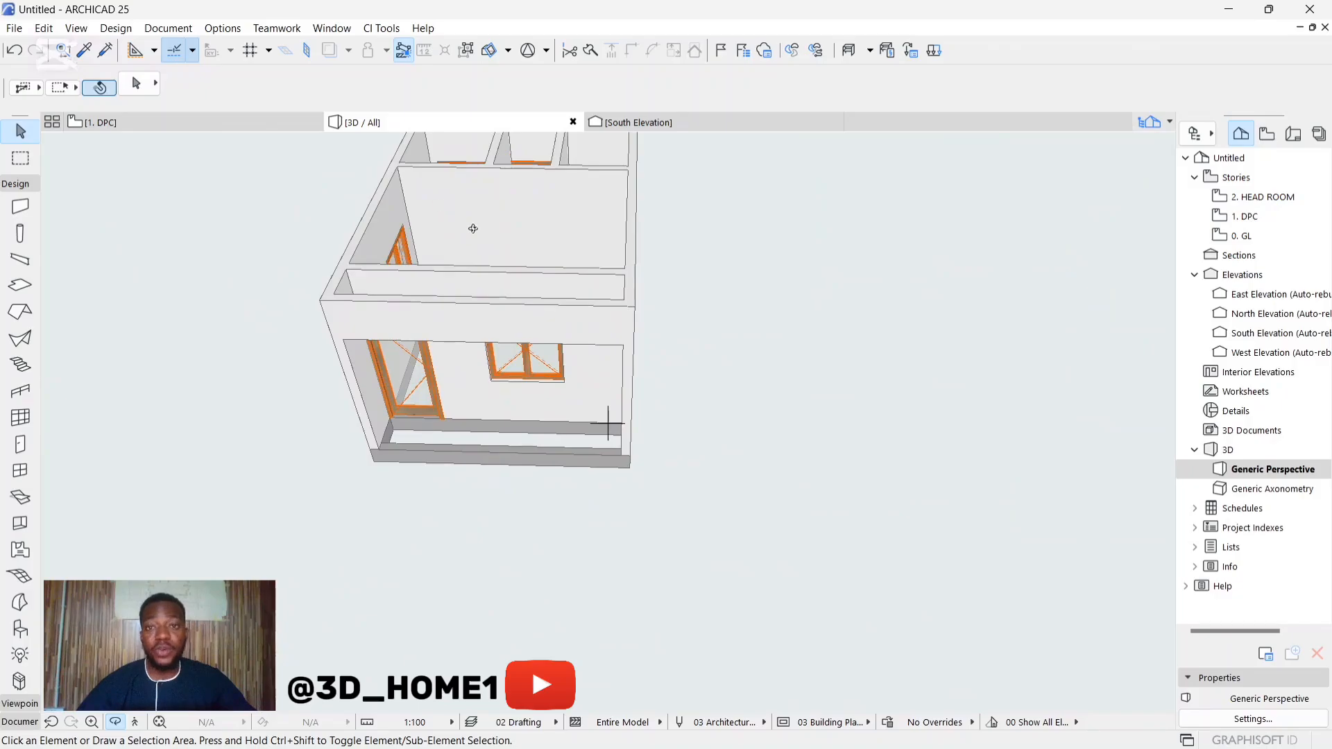
{"action": "scroll", "coordinate": [414, 426], "scroll_direction": "up", "scroll_amount": 2}
{"action": "key", "text": "Escape"}
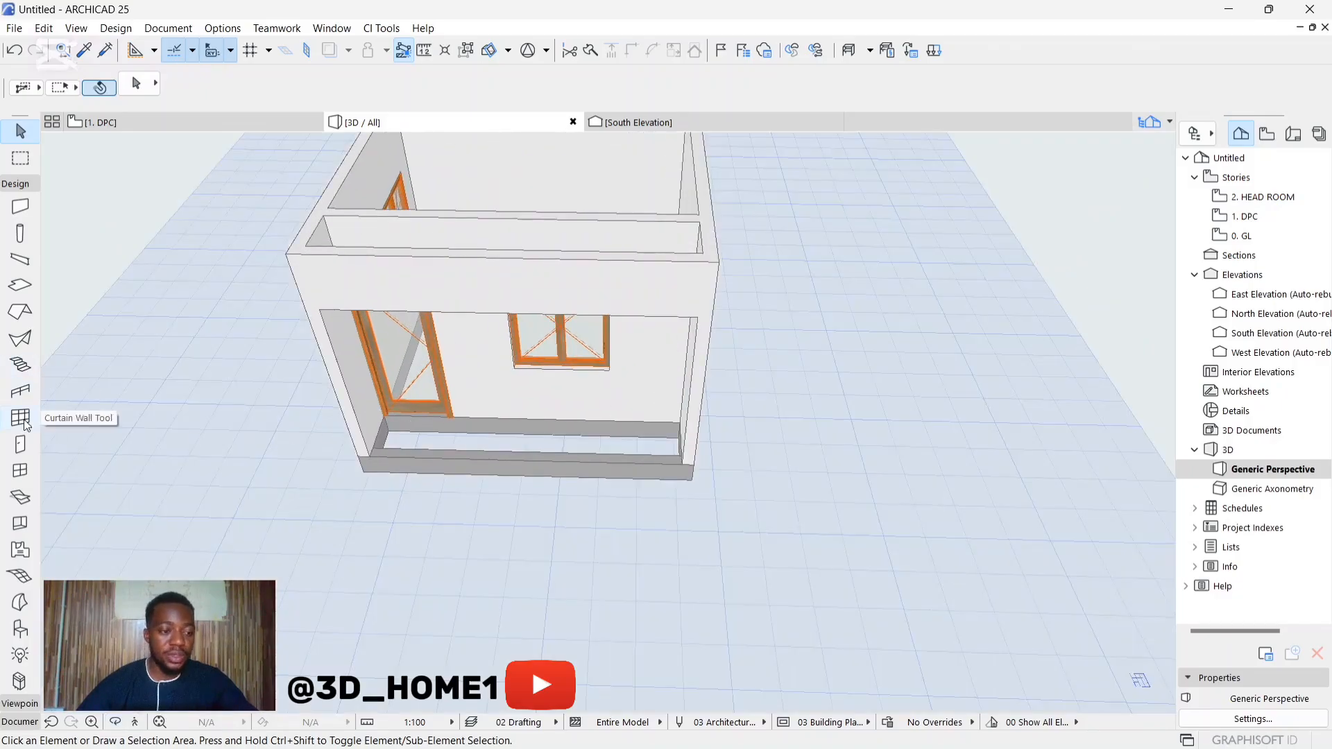
Step: Set the slab defaults to 10 mm thickness with linked surface overrides of Roof - Asphalt Shingle Brown on all faces
{"action": "left_click", "coordinate": [20, 285]}
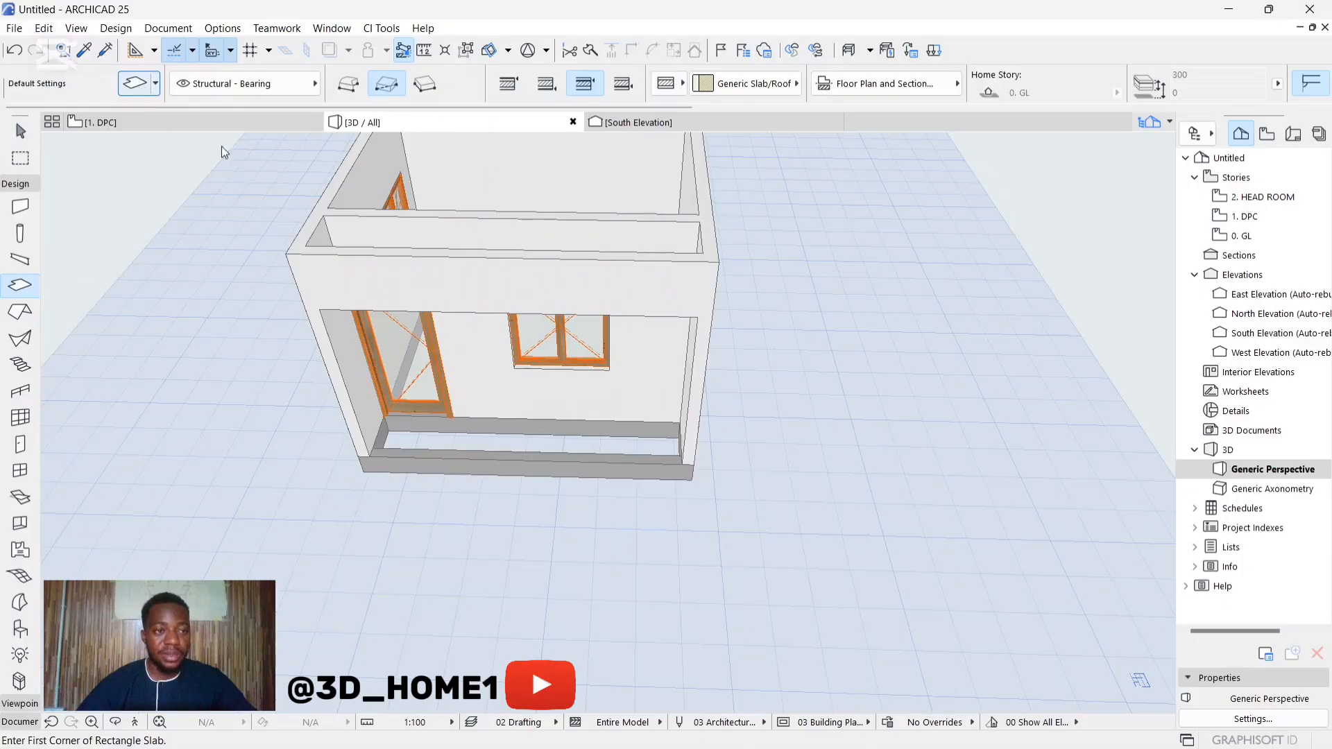
{"action": "left_click", "coordinate": [136, 83]}
{"action": "left_click", "coordinate": [675, 111]}
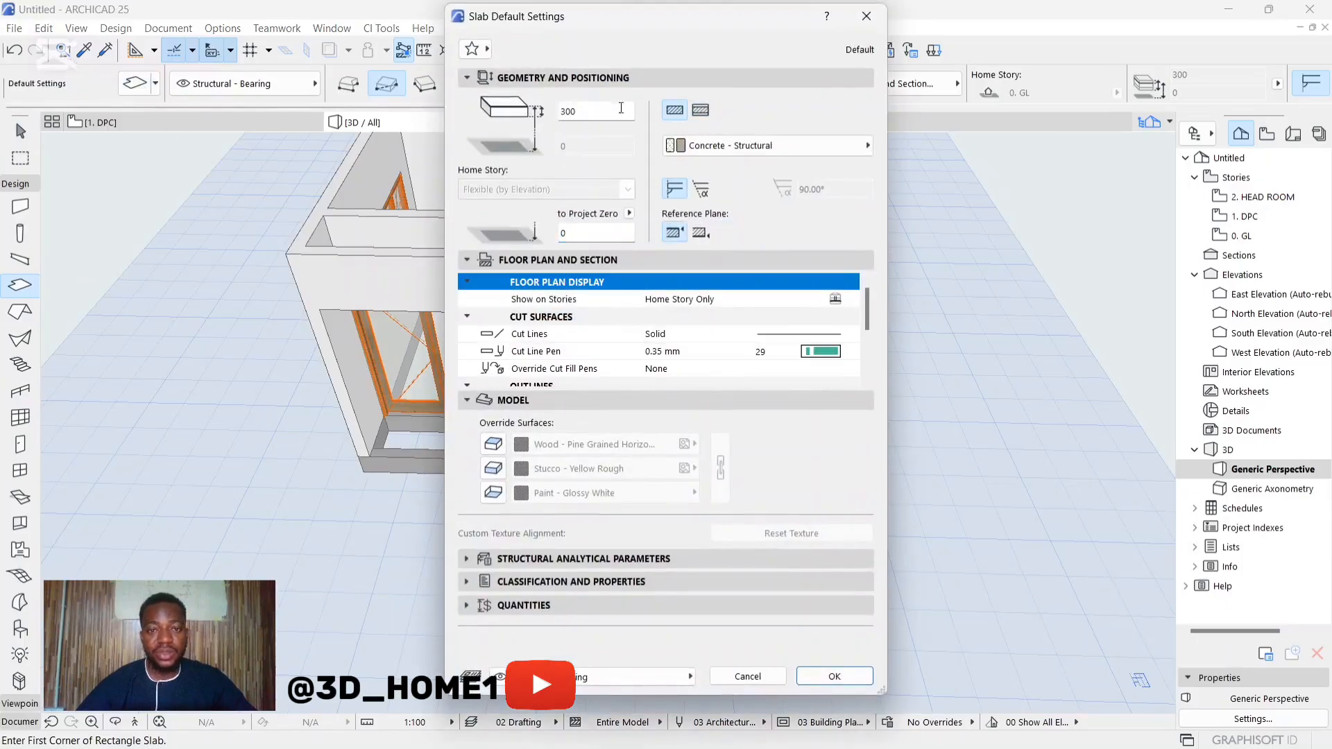
{"action": "type", "text": "10"}
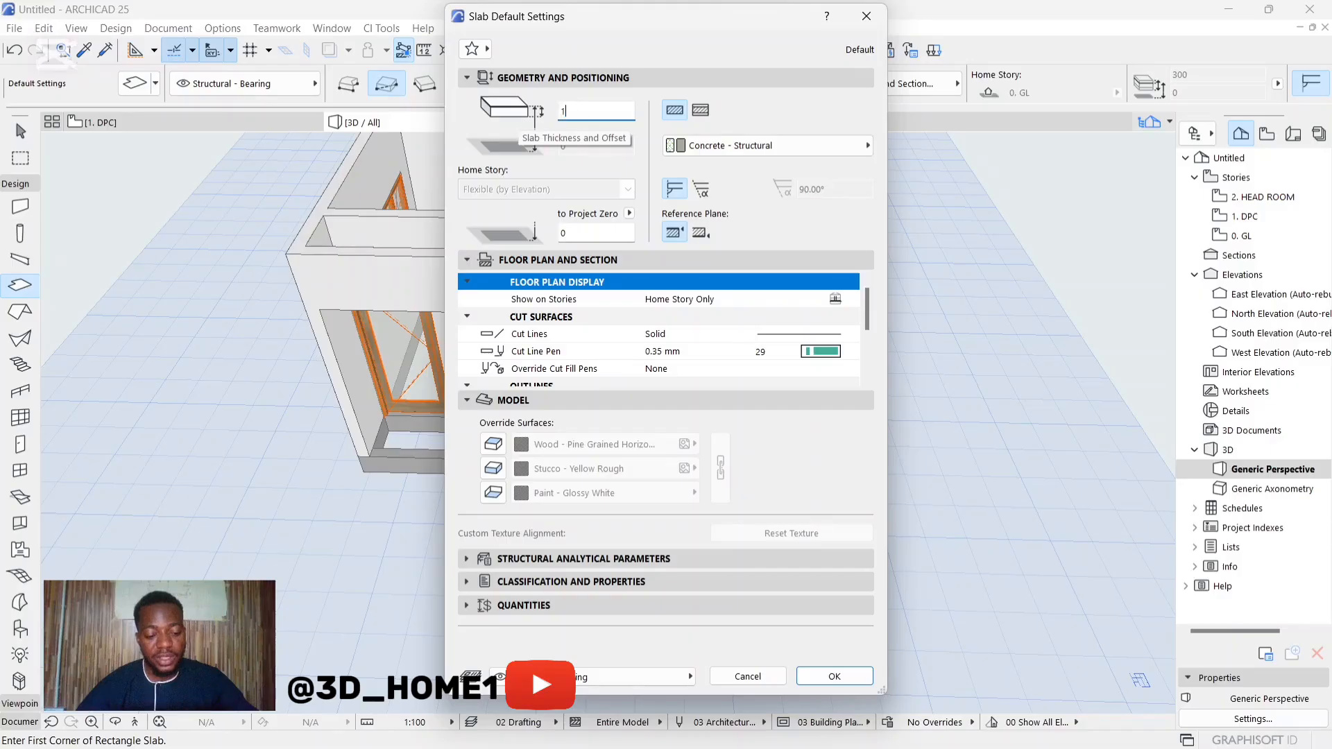
{"action": "left_click", "coordinate": [503, 452]}
{"action": "left_click", "coordinate": [495, 473]}
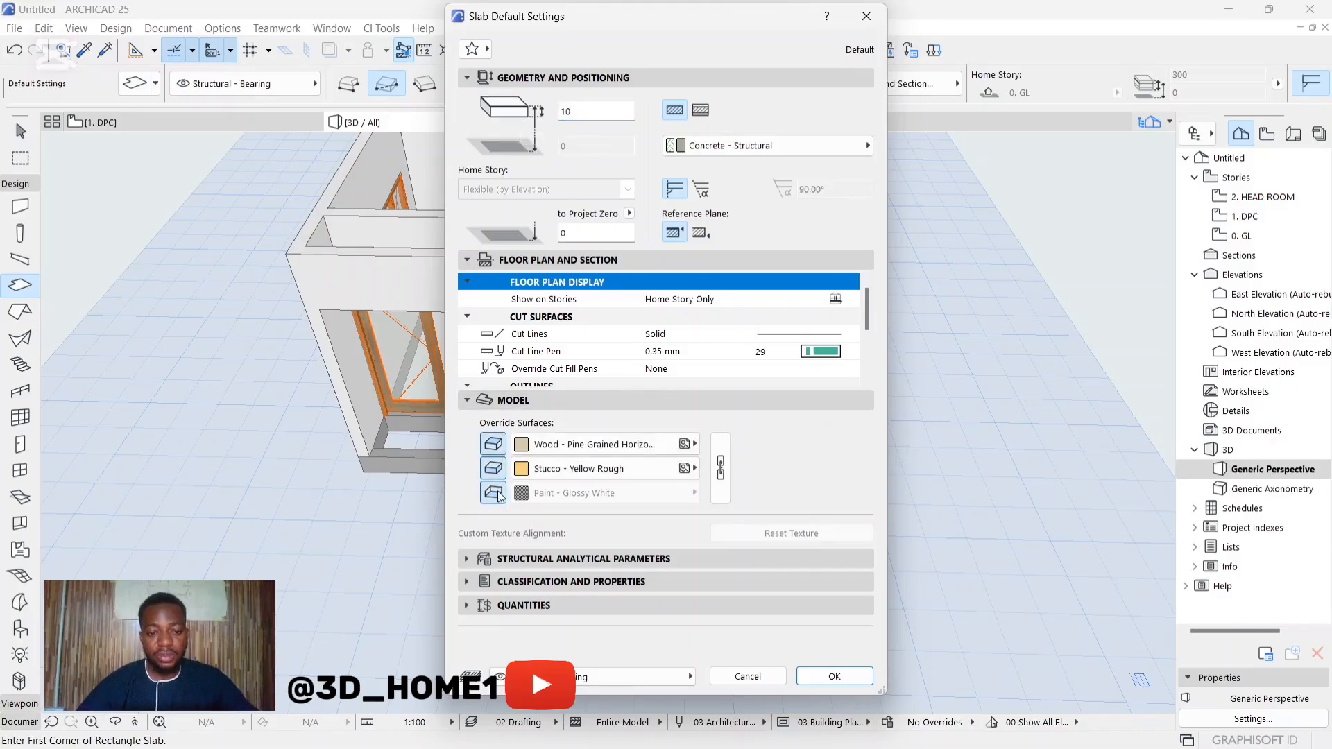
{"action": "left_click", "coordinate": [495, 491]}
{"action": "left_click", "coordinate": [720, 467]}
{"action": "left_click", "coordinate": [522, 449]}
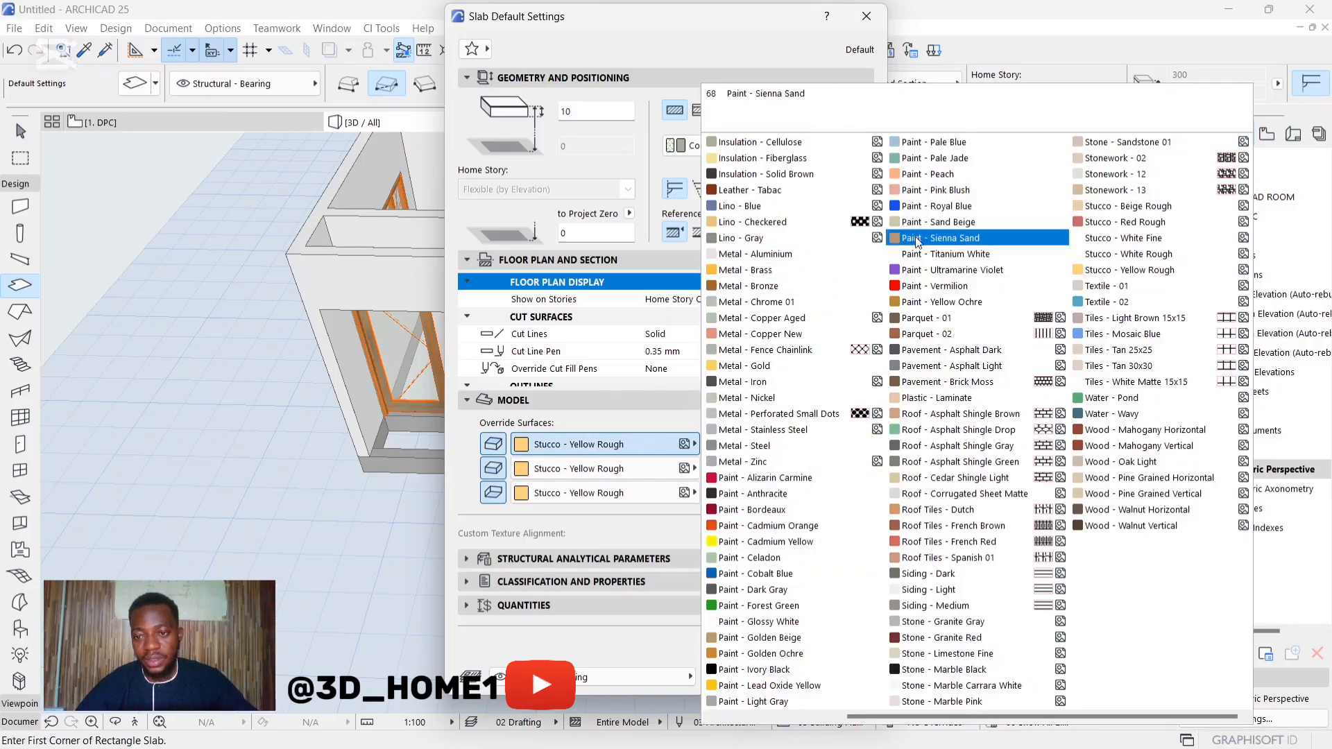
{"action": "left_click", "coordinate": [1039, 415]}
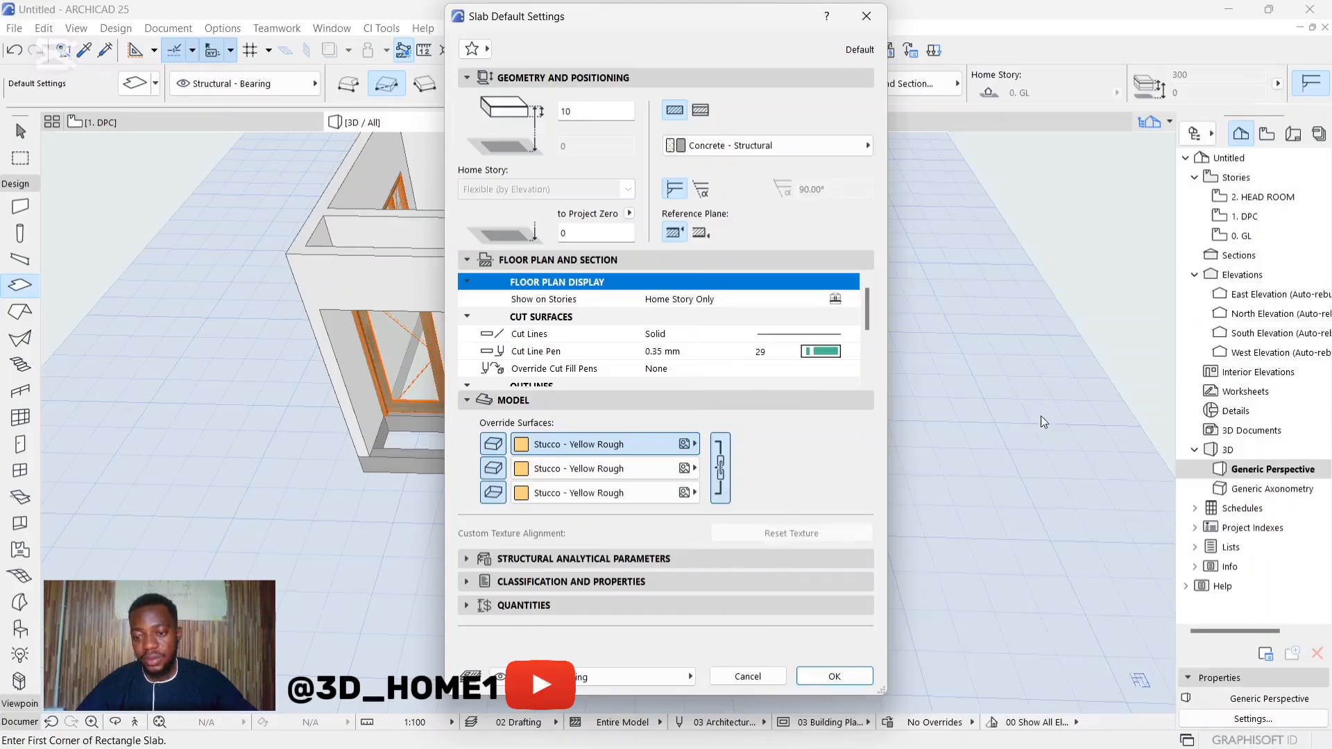
{"action": "left_click", "coordinate": [834, 676]}
Step: Draw a rectangular floor slab covering the veranda between its side walls, from the front corner to the entrance wall
{"action": "scroll", "coordinate": [326, 419], "scroll_direction": "up", "scroll_amount": 10}
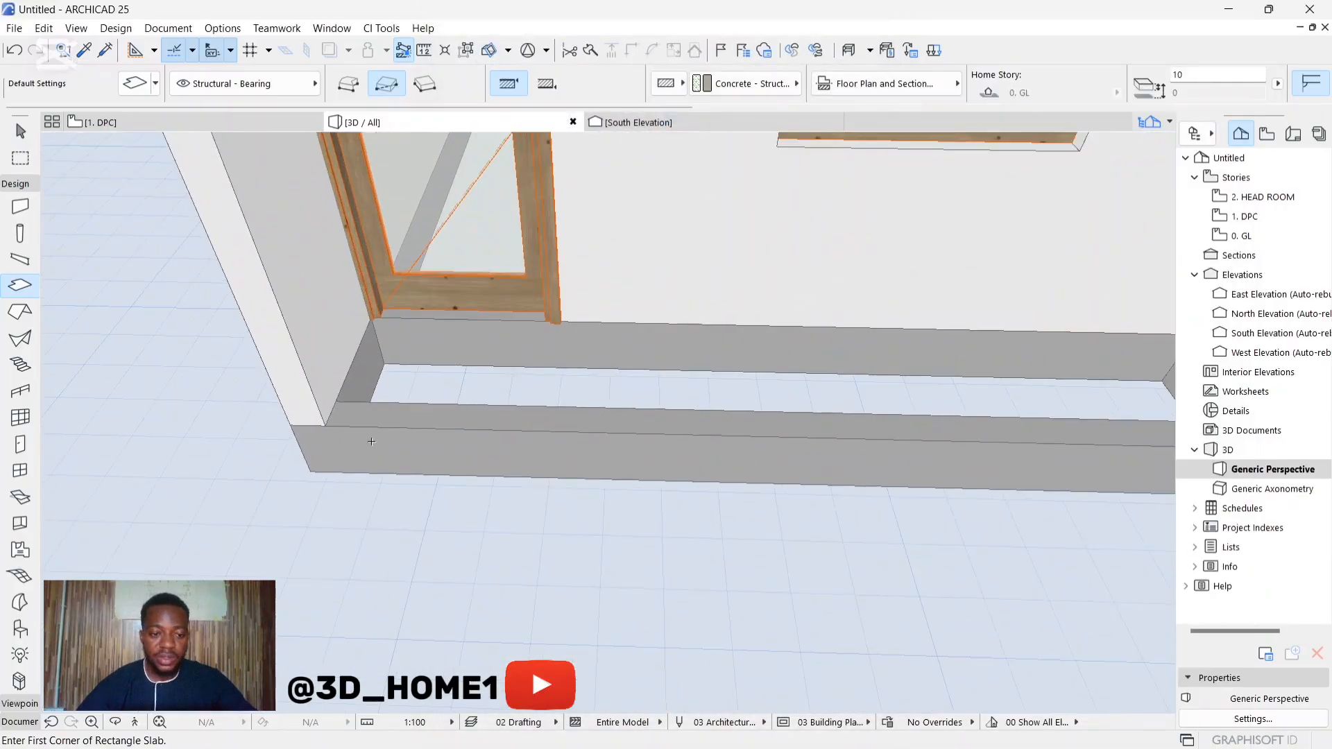
{"action": "left_click", "coordinate": [326, 418]}
{"action": "scroll", "coordinate": [326, 419], "scroll_direction": "down", "scroll_amount": 4}
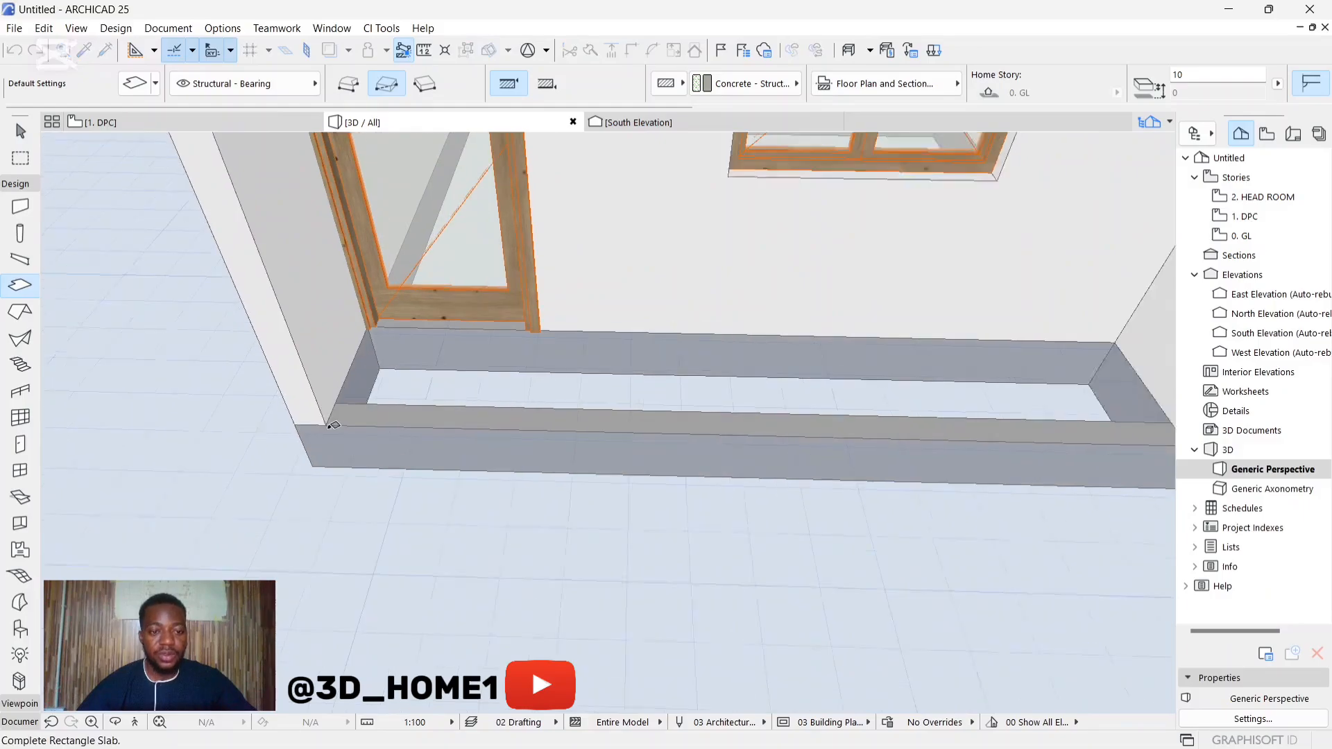
{"action": "left_click", "coordinate": [1053, 342]}
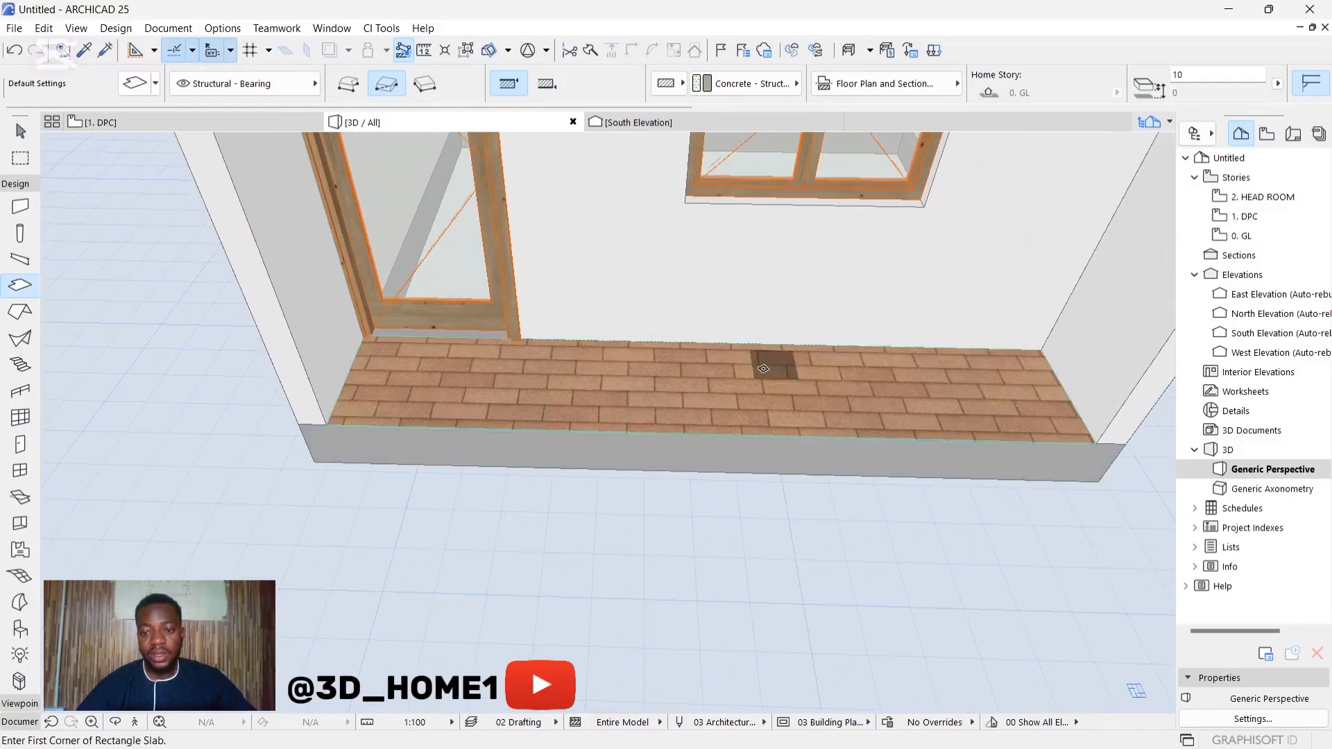
Step: Examine the finished veranda floor, the entrance door and the front window from several angles in 3D
{"action": "scroll", "coordinate": [693, 538], "scroll_direction": "down", "scroll_amount": 8}
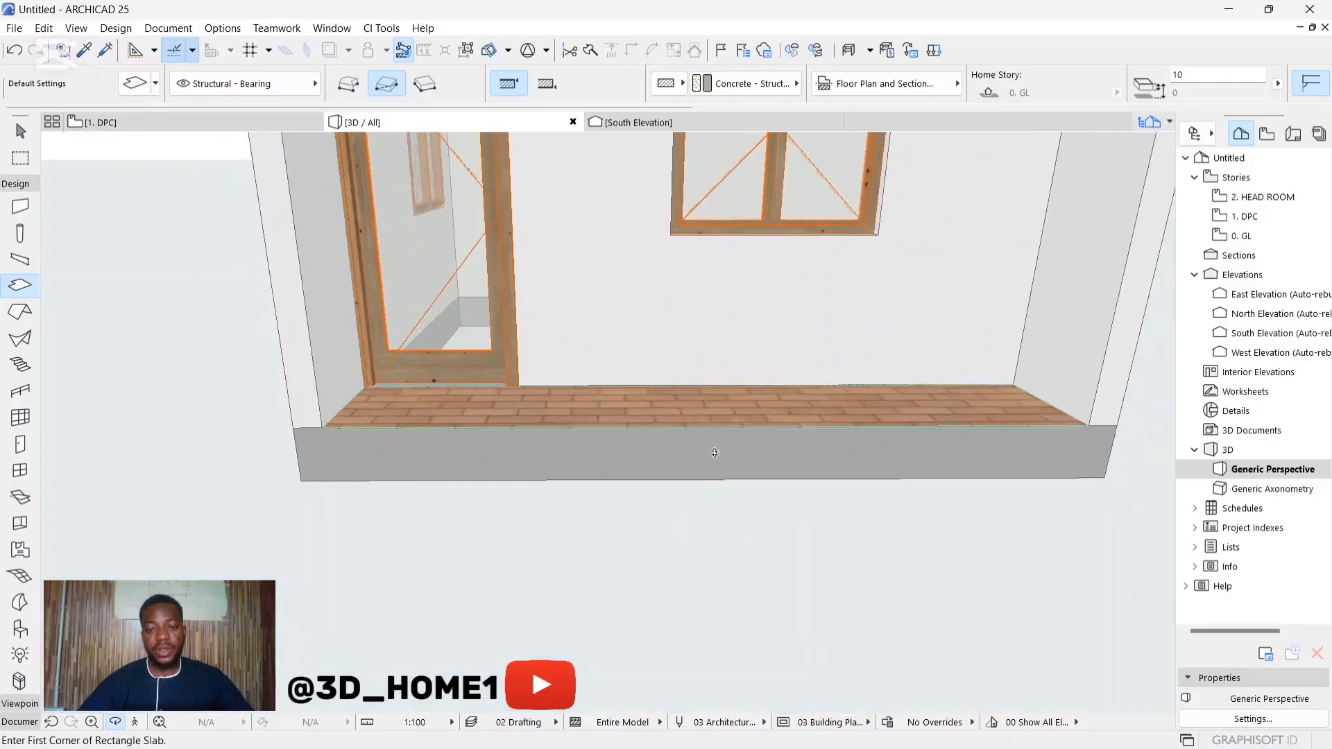
{"action": "middle_click_drag", "start_coordinate": [548, 508], "coordinate": [866, 477], "text": "shift"}
{"action": "middle_click_drag", "start_coordinate": [579, 461], "coordinate": [1086, 450], "text": "shift"}
{"action": "middle_click_drag", "start_coordinate": [437, 502], "coordinate": [895, 555], "text": "shift"}
{"action": "middle_click_drag", "start_coordinate": [659, 499], "coordinate": [972, 472], "text": "shift"}
{"action": "middle_click_drag", "start_coordinate": [583, 458], "coordinate": [469, 426], "text": "shift"}
{"action": "scroll", "coordinate": [468, 426], "scroll_direction": "up", "scroll_amount": 3}
{"action": "scroll", "coordinate": [469, 427], "scroll_direction": "down", "scroll_amount": 5}
{"action": "left_click_drag", "start_coordinate": [529, 479], "coordinate": [388, 444]}
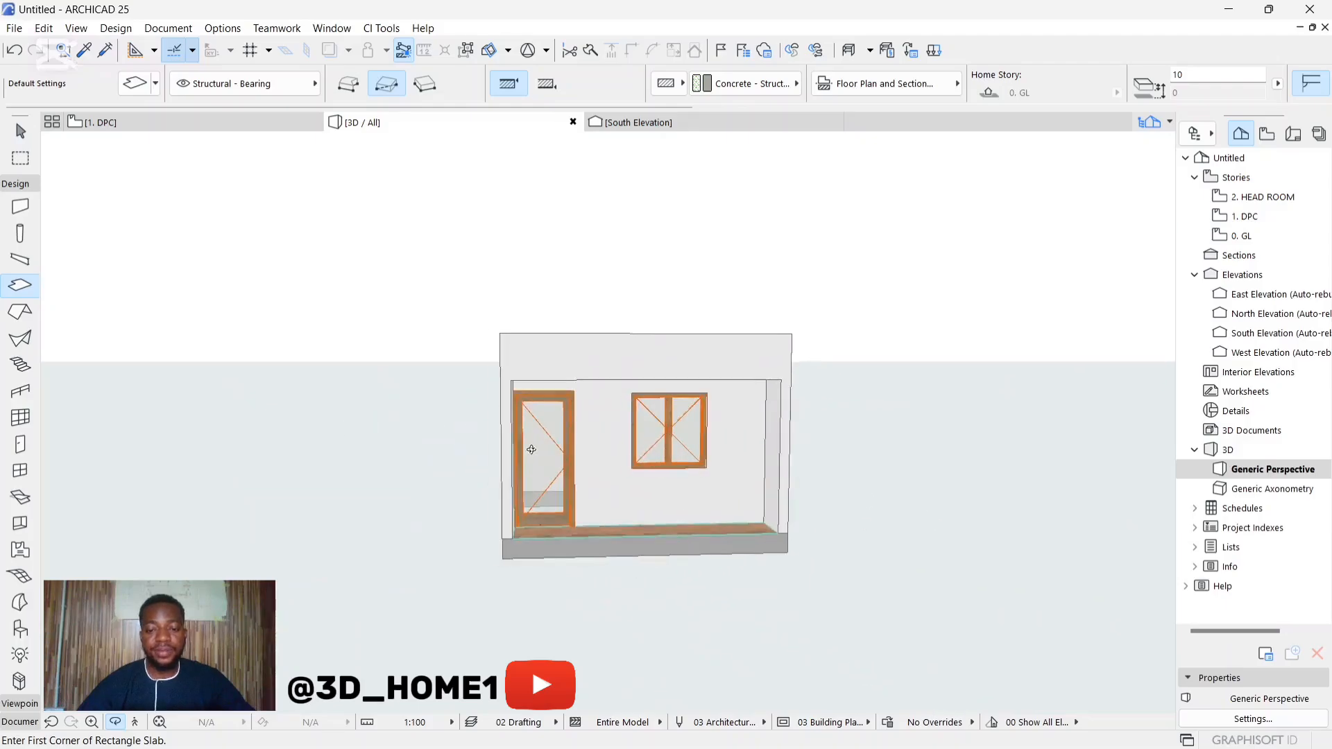
{"action": "scroll", "coordinate": [636, 485], "scroll_direction": "up", "scroll_amount": 5}
{"action": "scroll", "coordinate": [564, 444], "scroll_direction": "down", "scroll_amount": 3}
{"action": "scroll", "coordinate": [564, 443], "scroll_direction": "down", "scroll_amount": 1}
{"action": "left_click_drag", "start_coordinate": [620, 475], "coordinate": [533, 447]}
{"action": "scroll", "coordinate": [335, 322], "scroll_direction": "up", "scroll_amount": 3}
{"action": "middle_click_drag", "start_coordinate": [334, 323], "coordinate": [598, 294], "text": "shift"}
{"action": "scroll", "coordinate": [608, 423], "scroll_direction": "down", "scroll_amount": 1}
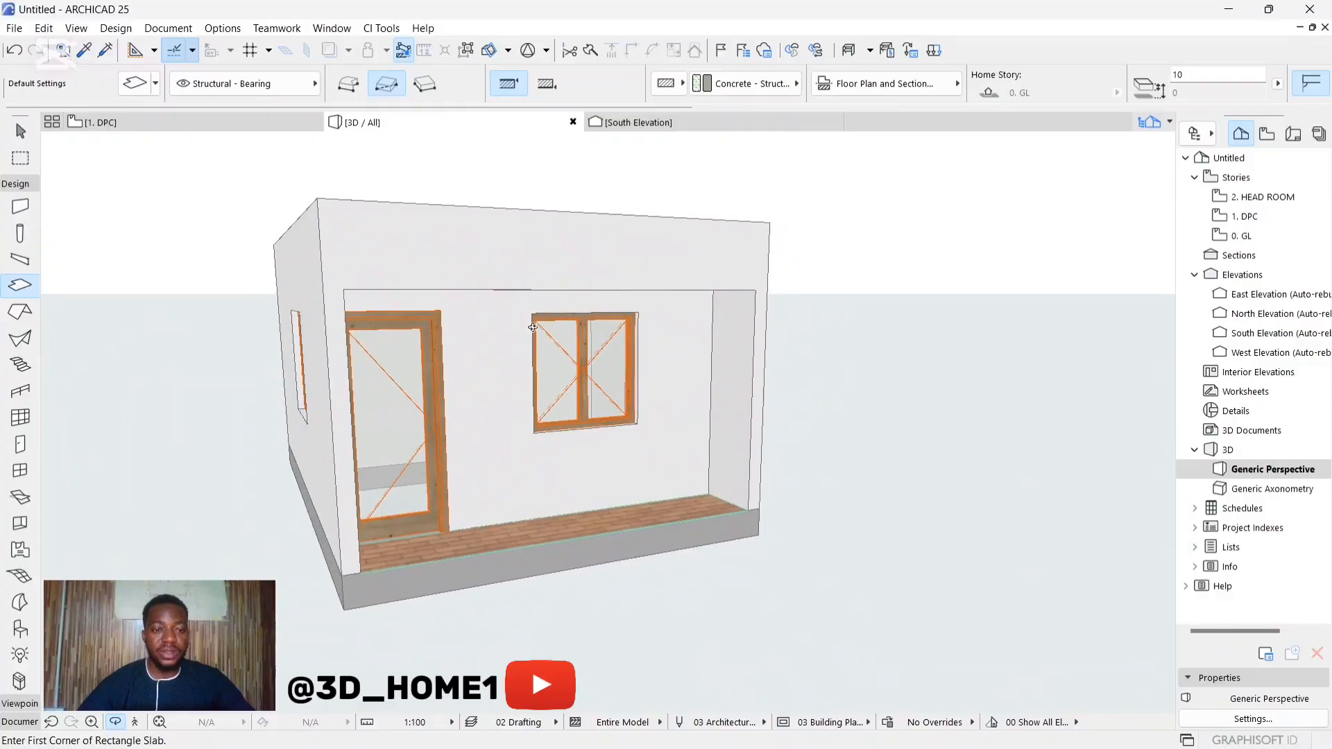
{"action": "scroll", "coordinate": [412, 383], "scroll_direction": "up", "scroll_amount": 2}
{"action": "middle_click_drag", "start_coordinate": [729, 383], "coordinate": [410, 374], "text": "shift"}
{"action": "middle_click_drag", "start_coordinate": [629, 387], "coordinate": [670, 430], "text": "shift"}
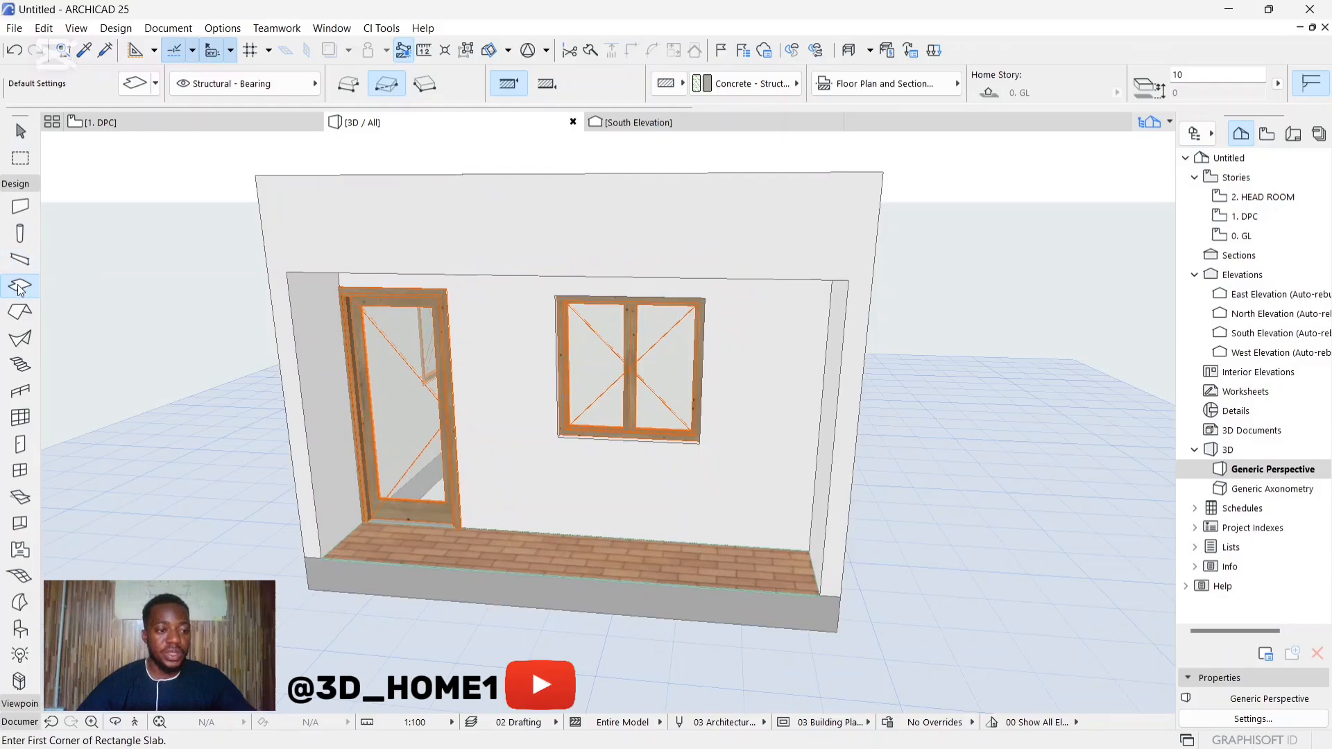
Step: Draw a rectangular step slab about 1039 mm long and 300 mm deep outward from the veranda's front corner beside the door
{"action": "scroll", "coordinate": [304, 590], "scroll_direction": "up", "scroll_amount": 4}
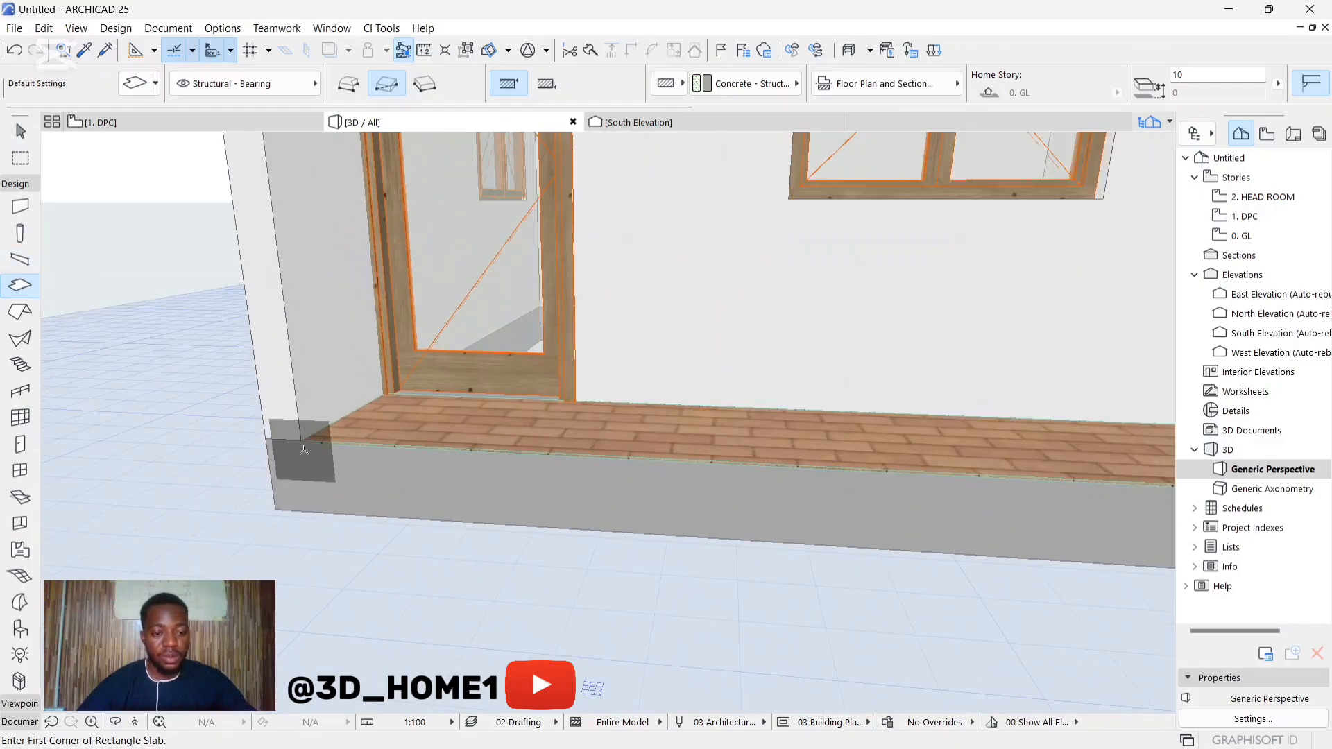
{"action": "left_click", "coordinate": [303, 439]}
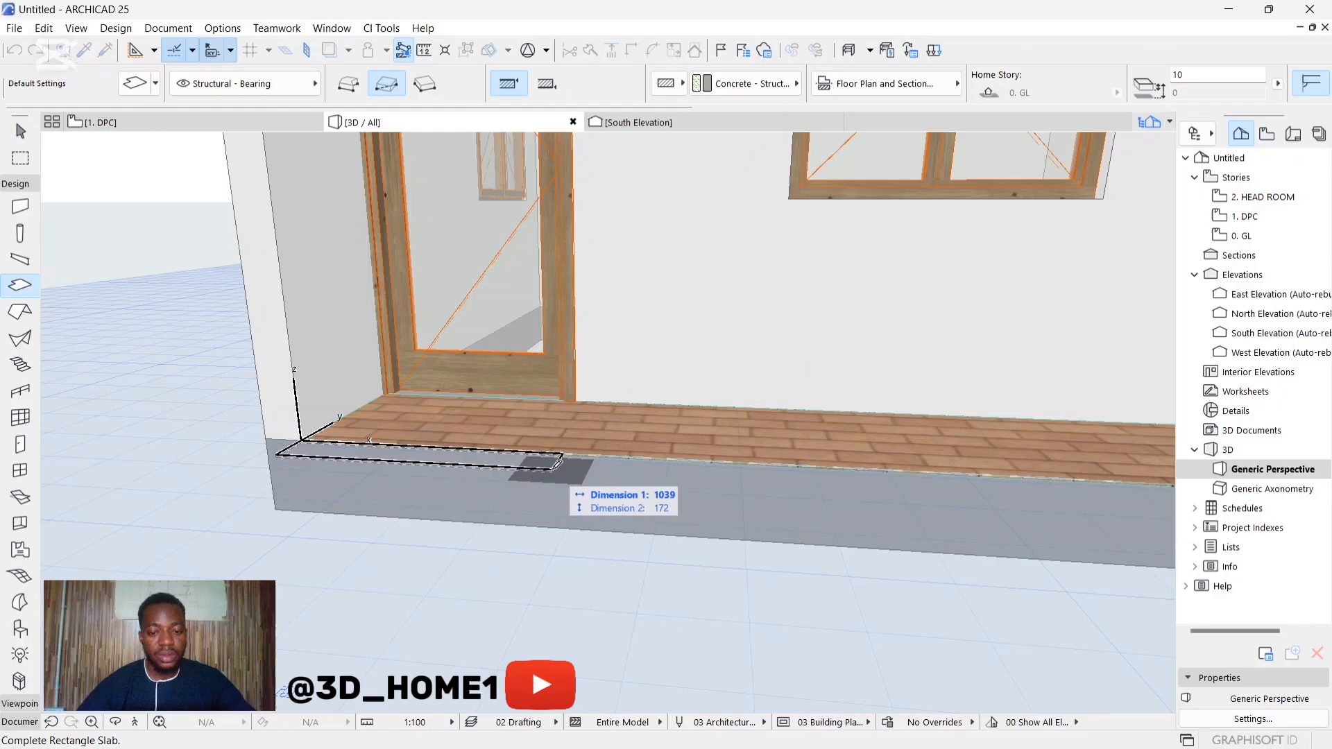
{"action": "key", "text": "Tab"}
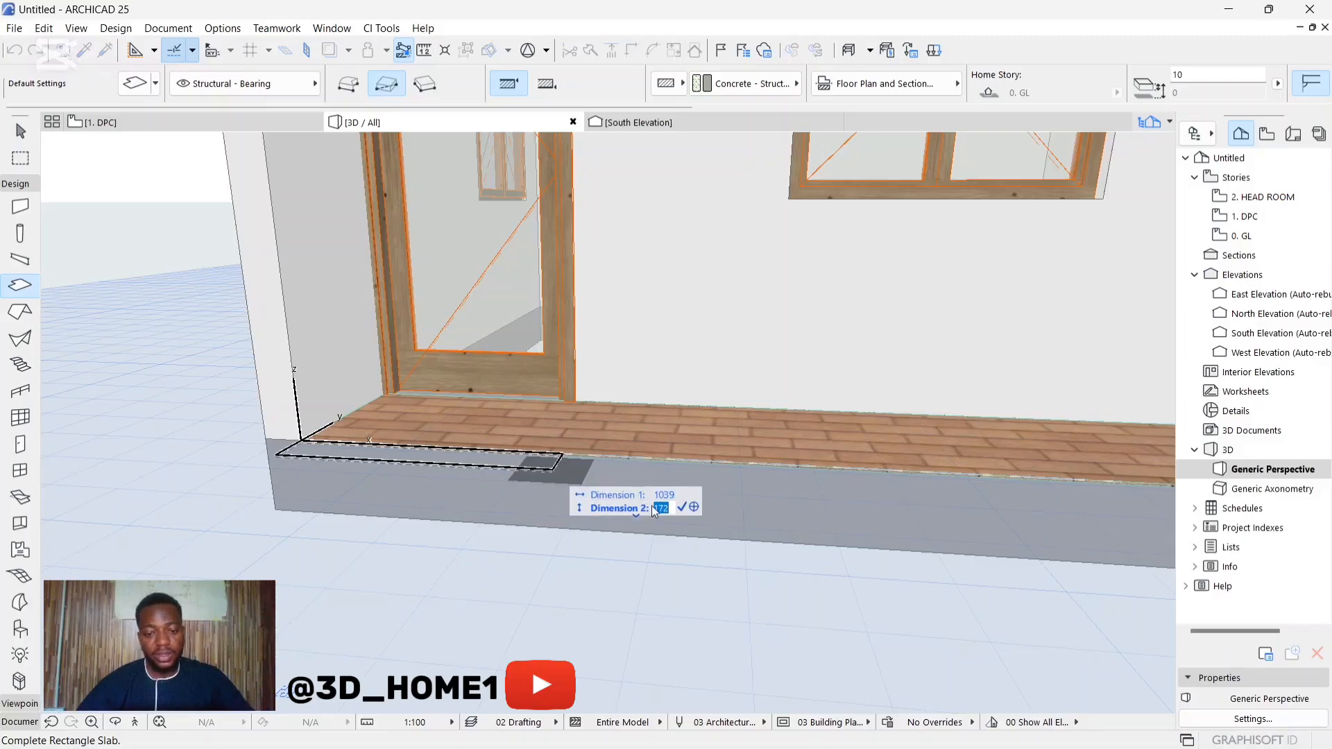
{"action": "type", "text": "30"}
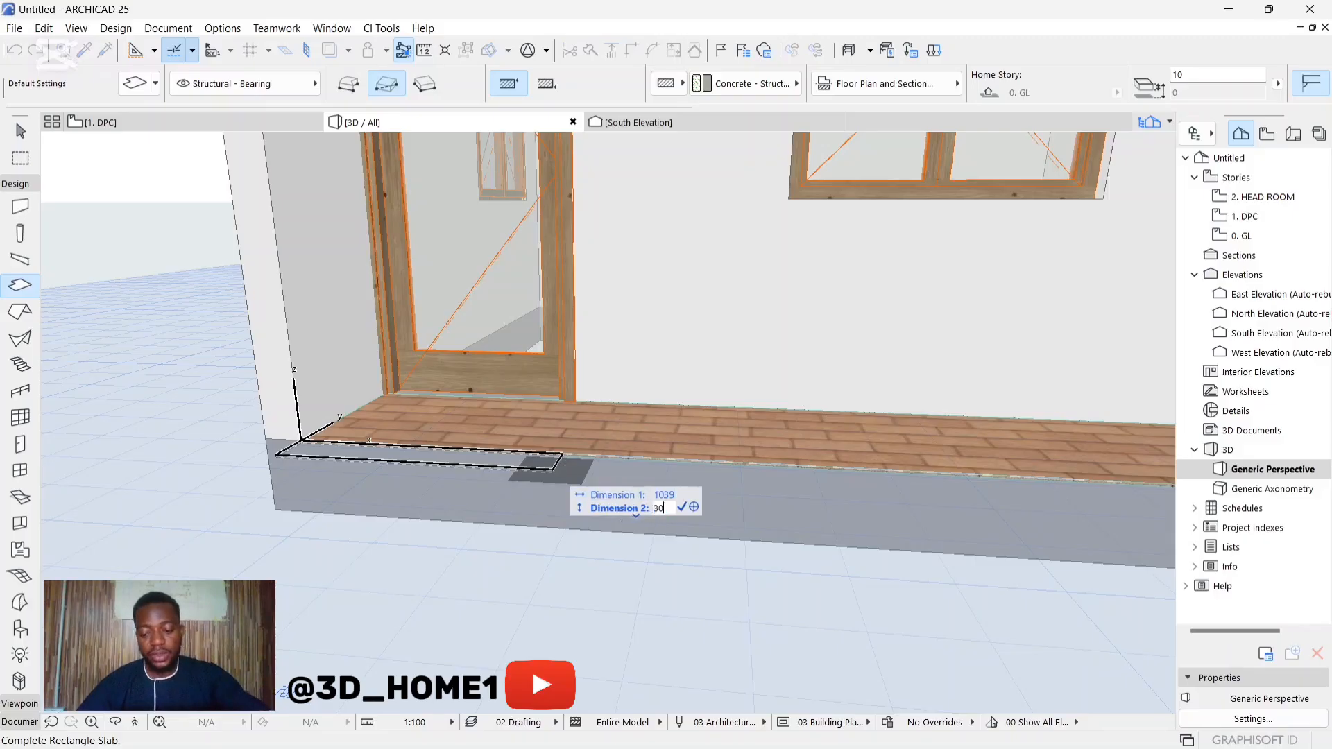
{"action": "type", "text": "0"}
{"action": "key", "text": "Return"}
{"action": "key", "text": "Escape"}
{"action": "left_click", "coordinate": [532, 478]}
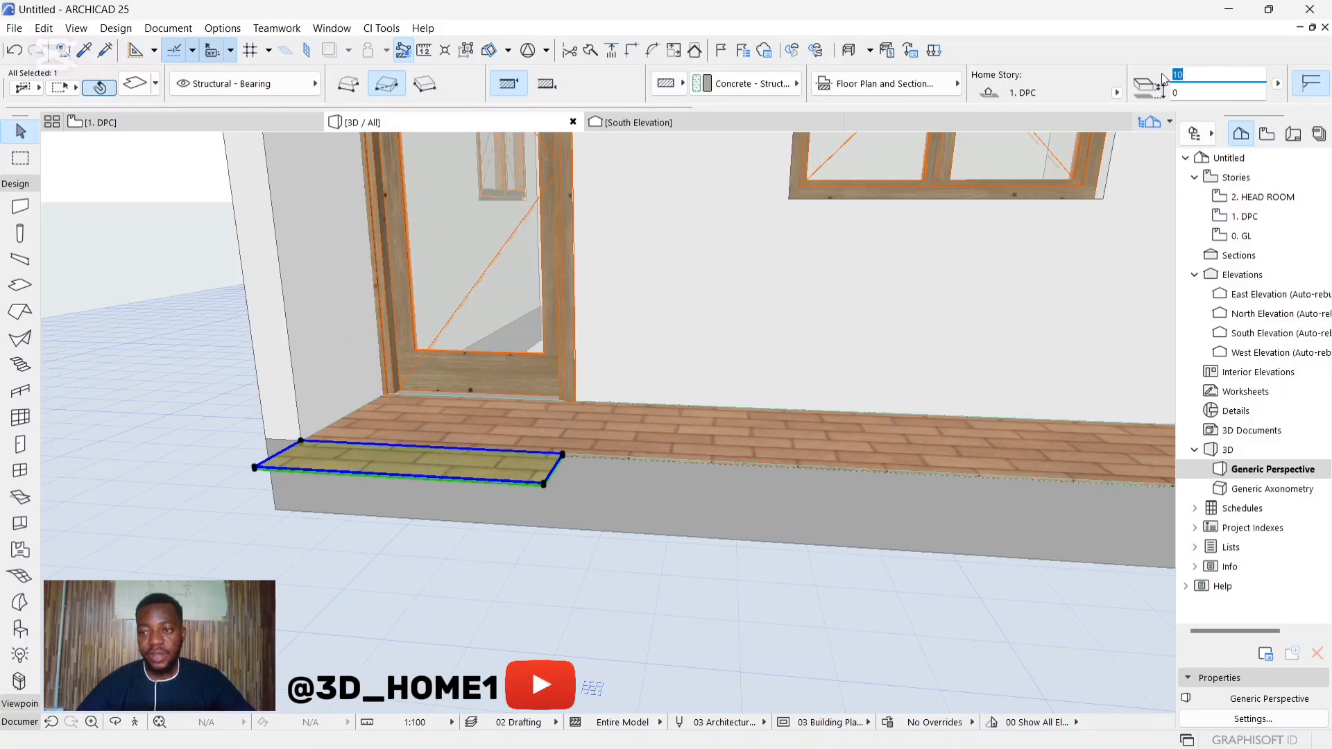
{"action": "left_click", "coordinate": [145, 88]}
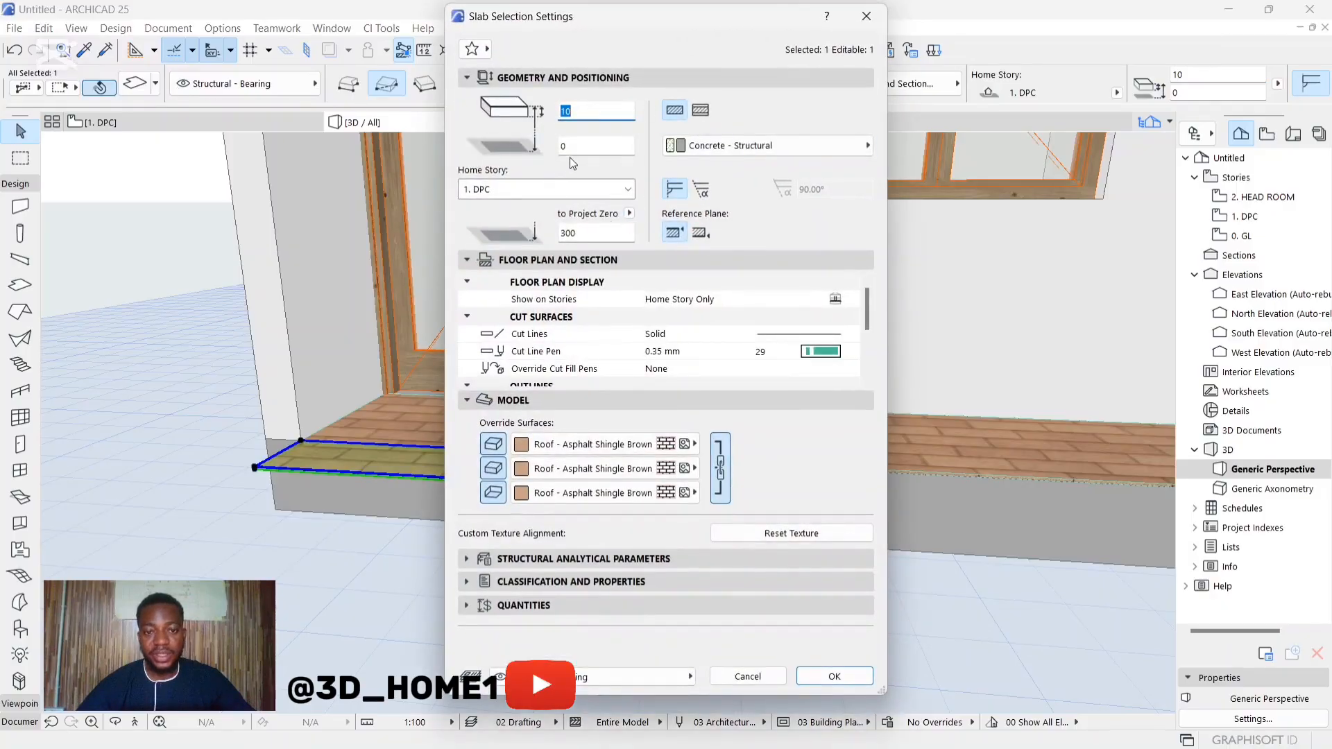
{"action": "left_click", "coordinate": [866, 16]}
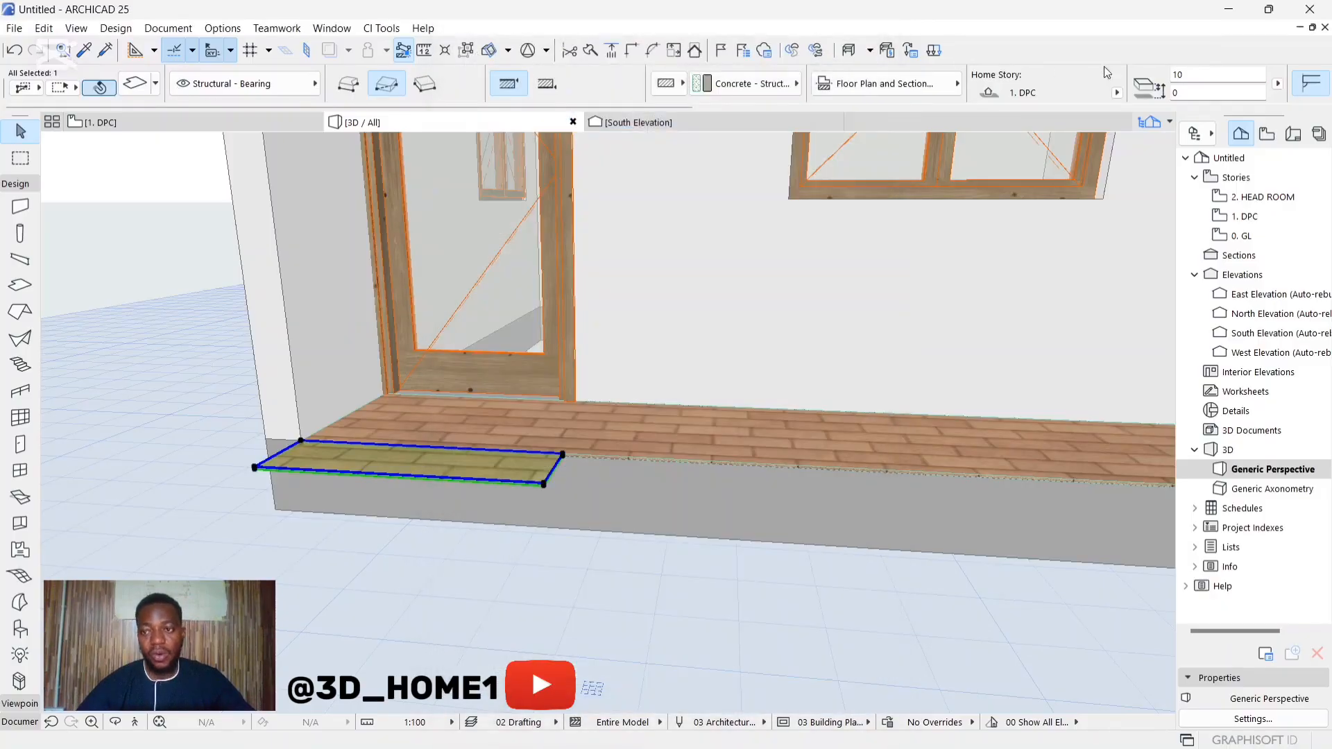
{"action": "left_click", "coordinate": [1184, 75]}
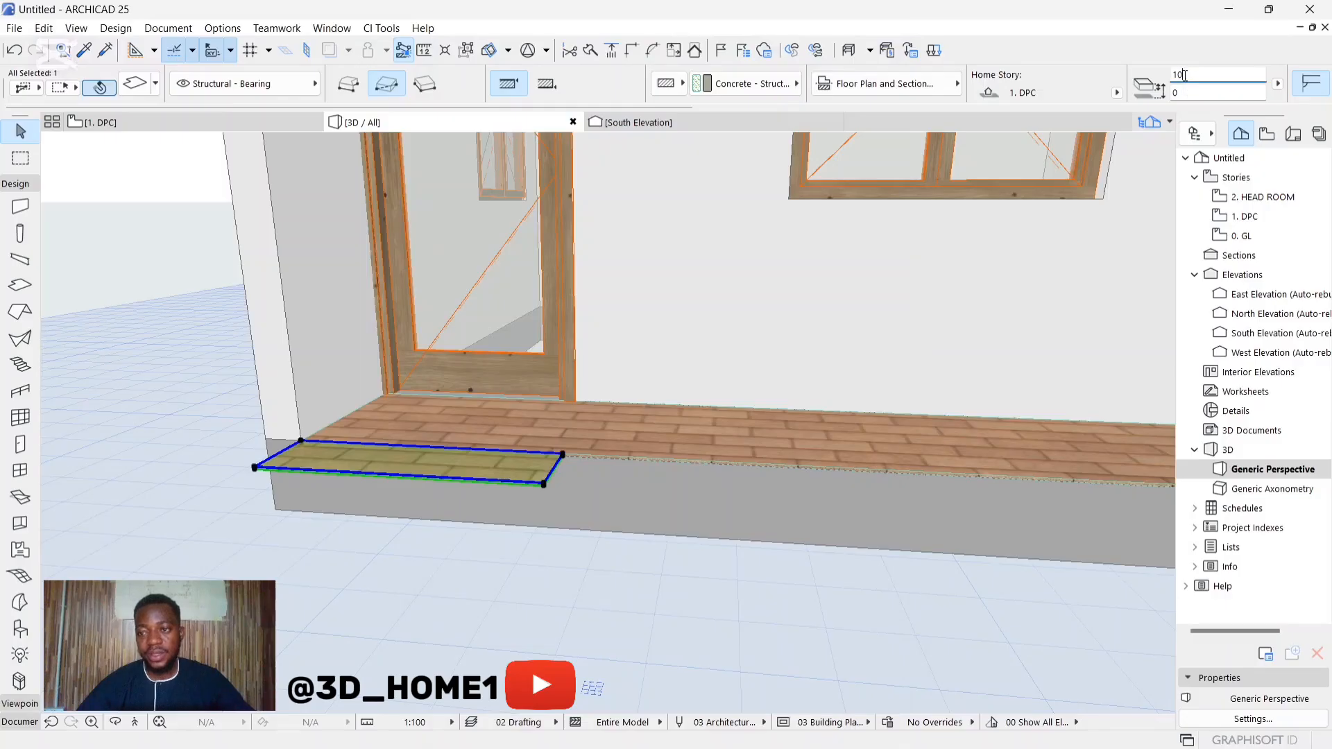
{"action": "key", "text": "Escape"}
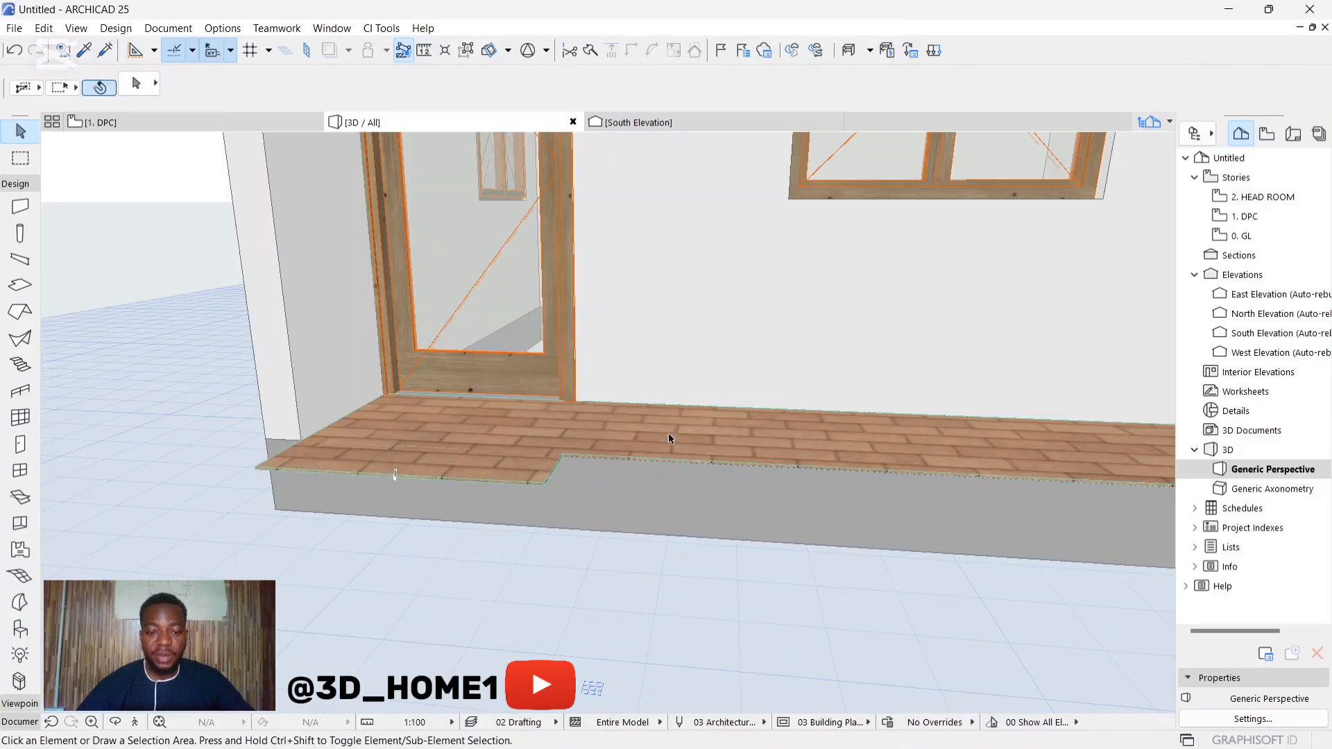
Step: Set the thickness of the small step slab in front of the veranda to 150 mm
{"action": "left_click", "coordinate": [512, 478]}
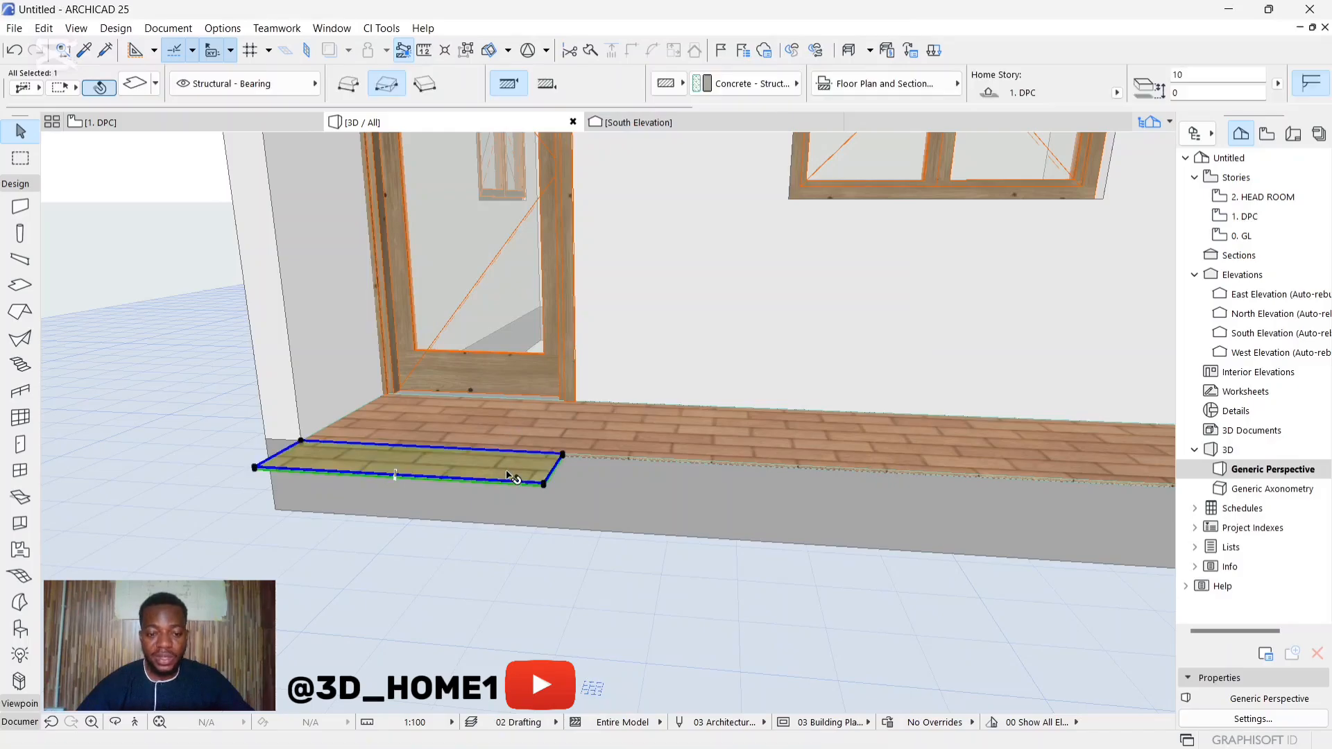
{"action": "left_click", "coordinate": [1226, 77]}
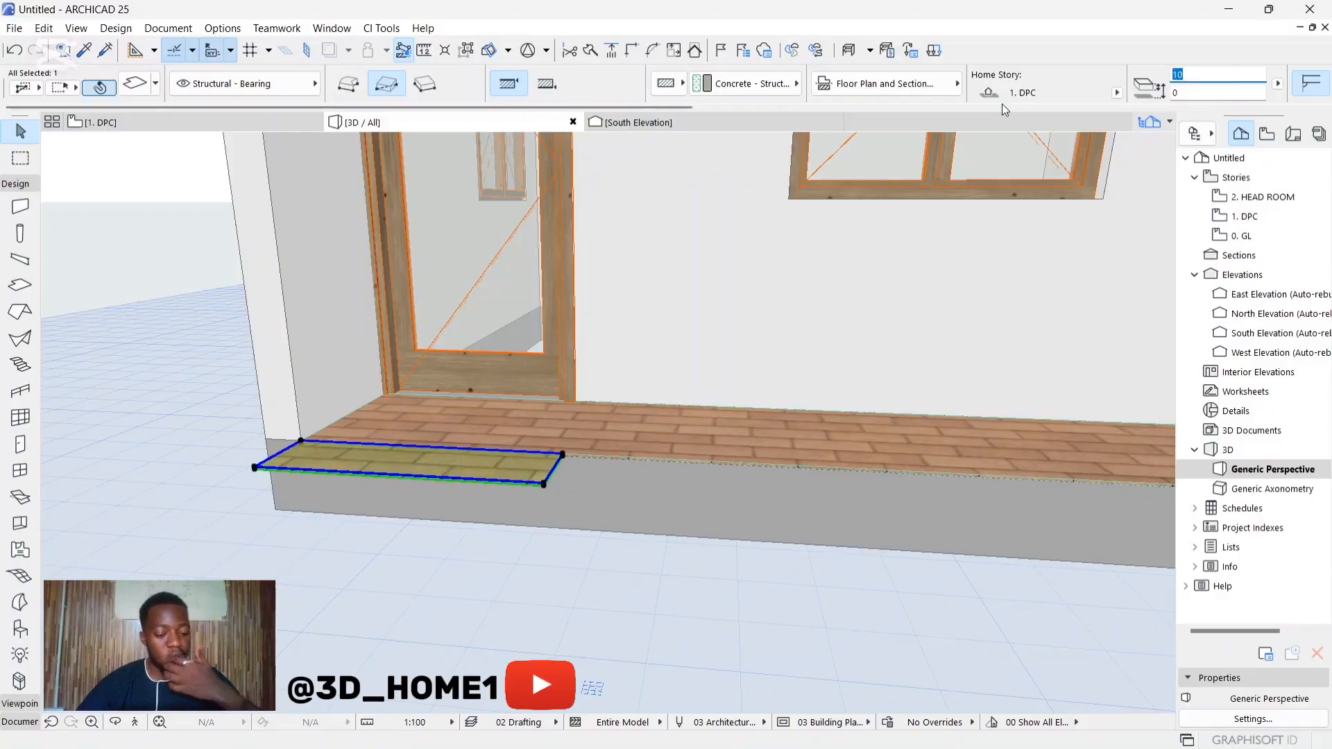
{"action": "type", "text": "1"}
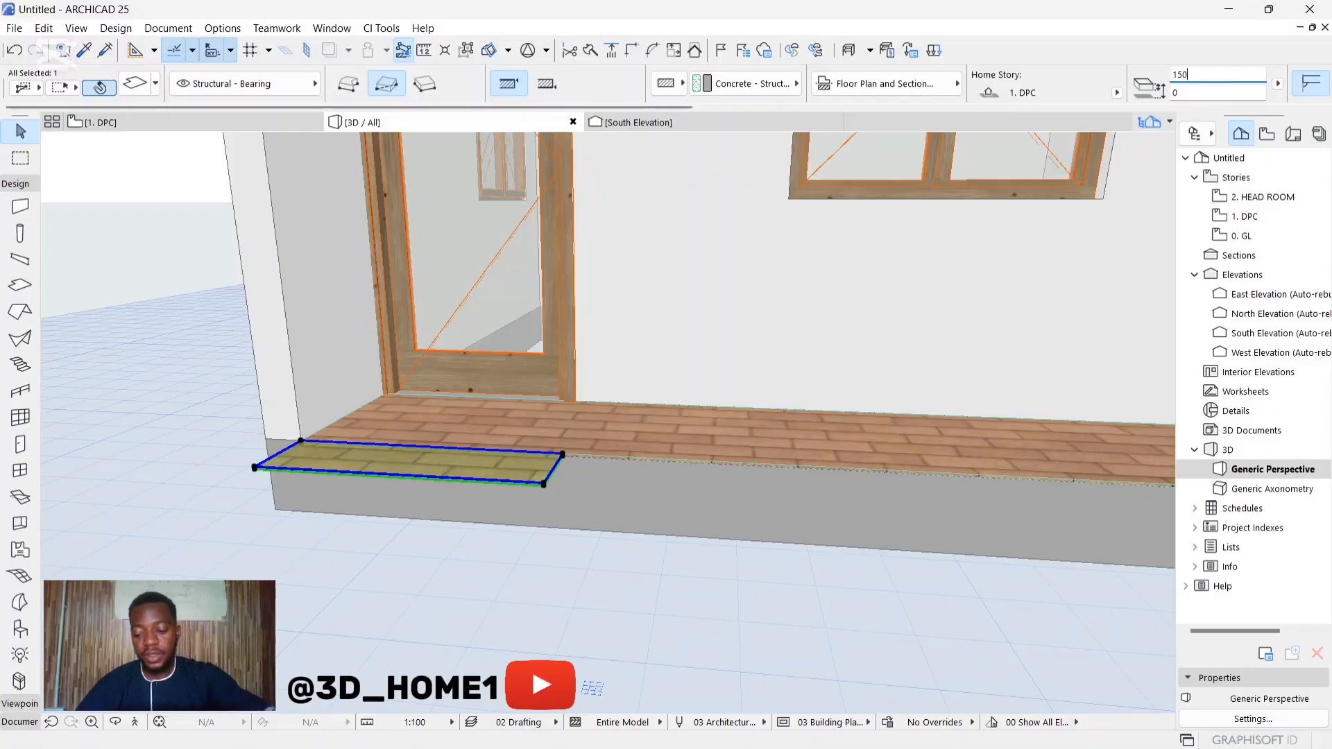
{"action": "type", "text": "50"}
{"action": "key", "text": "Return"}
{"action": "key", "text": "Escape"}
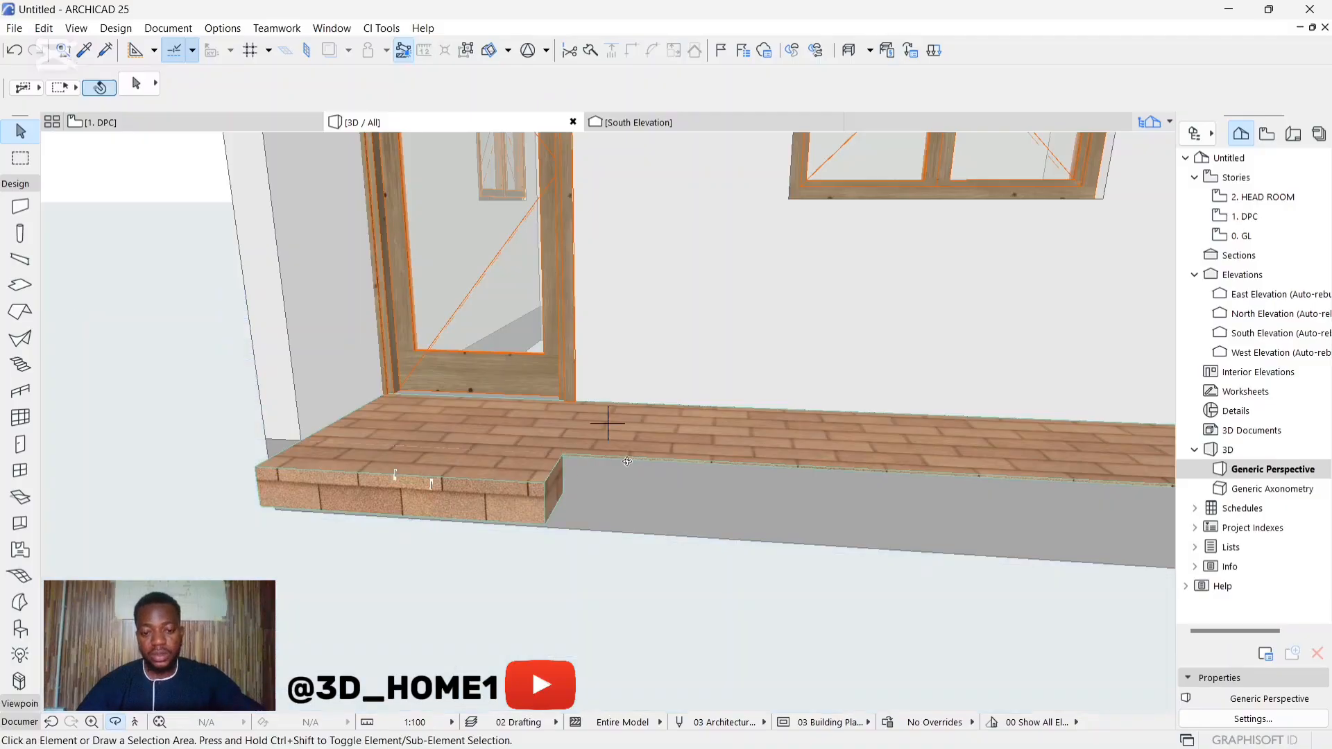
Step: Move the step slab 150 mm vertically down from the veranda floor level
{"action": "left_click_drag", "start_coordinate": [628, 462], "coordinate": [370, 486]}
{"action": "scroll", "coordinate": [505, 479], "scroll_direction": "up", "scroll_amount": 2}
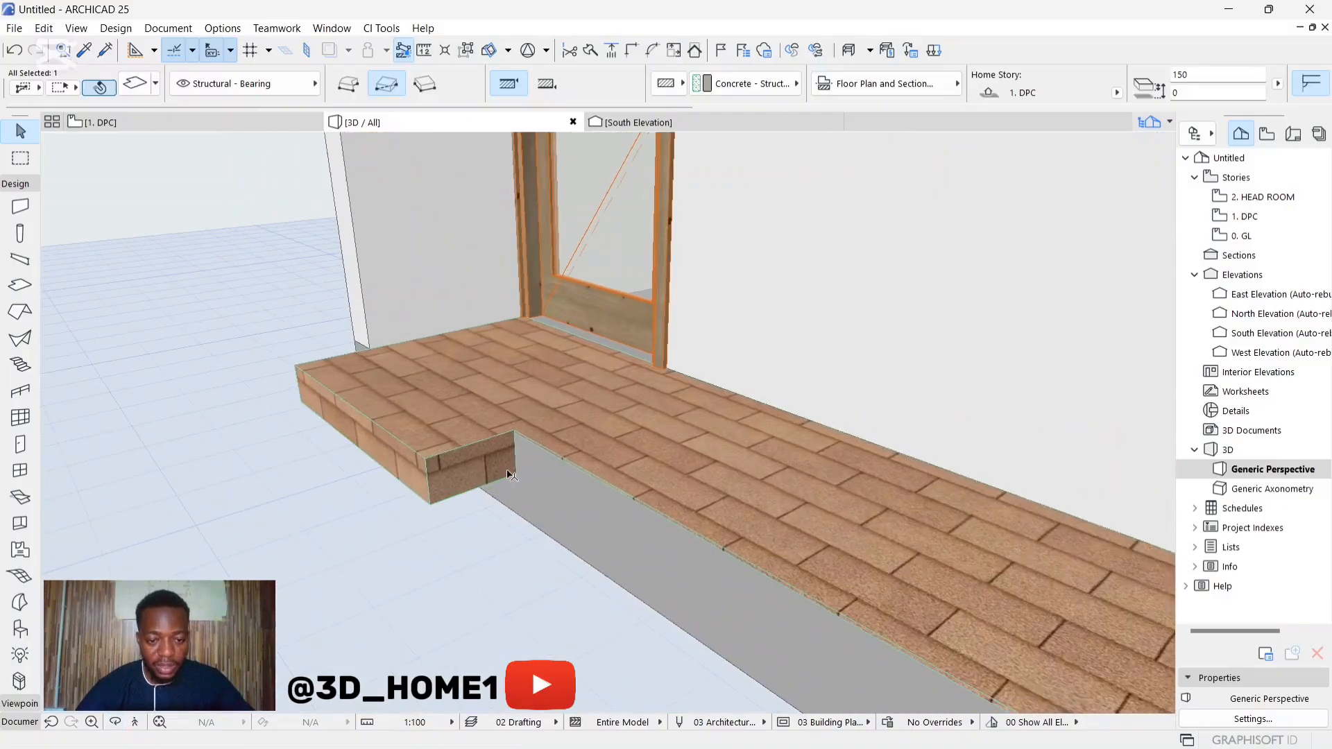
{"action": "left_click", "coordinate": [516, 475]}
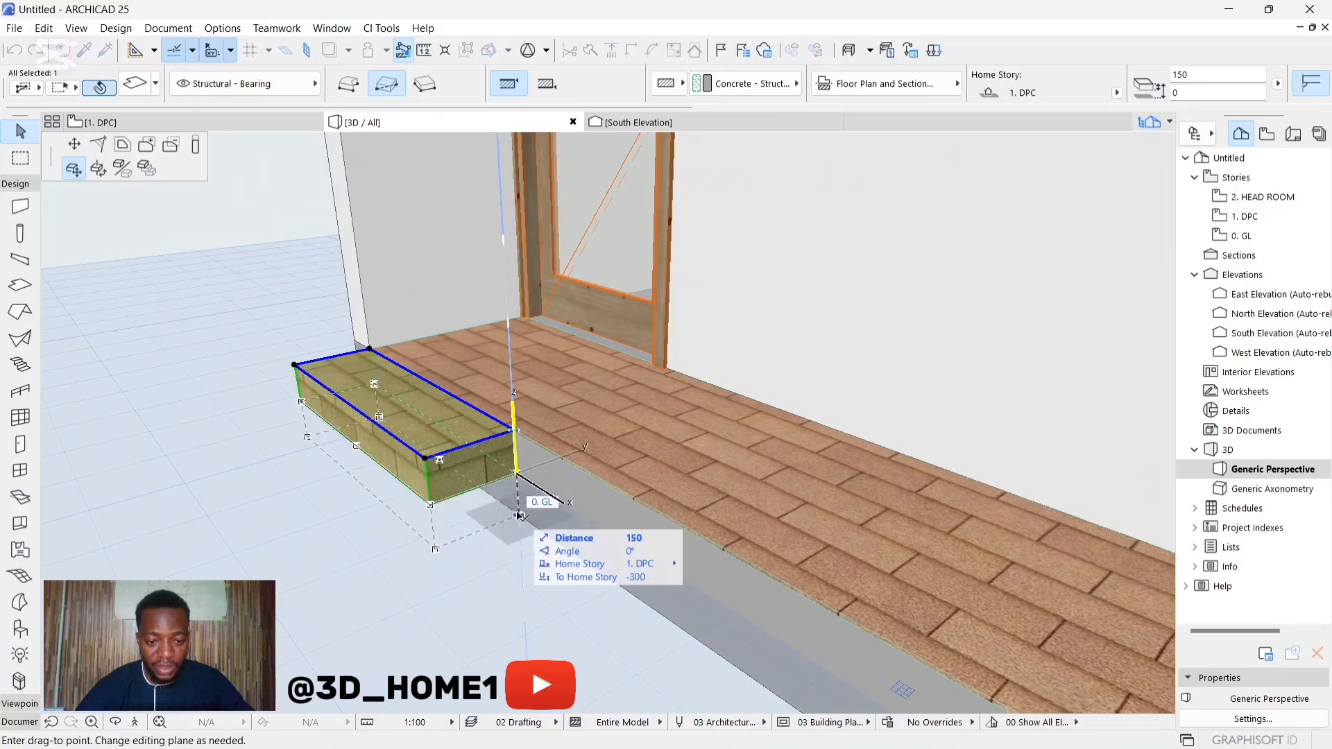
{"action": "left_click", "coordinate": [518, 514]}
{"action": "key", "text": "Escape"}
{"action": "middle_click_drag", "start_coordinate": [353, 482], "coordinate": [631, 377], "text": "shift"}
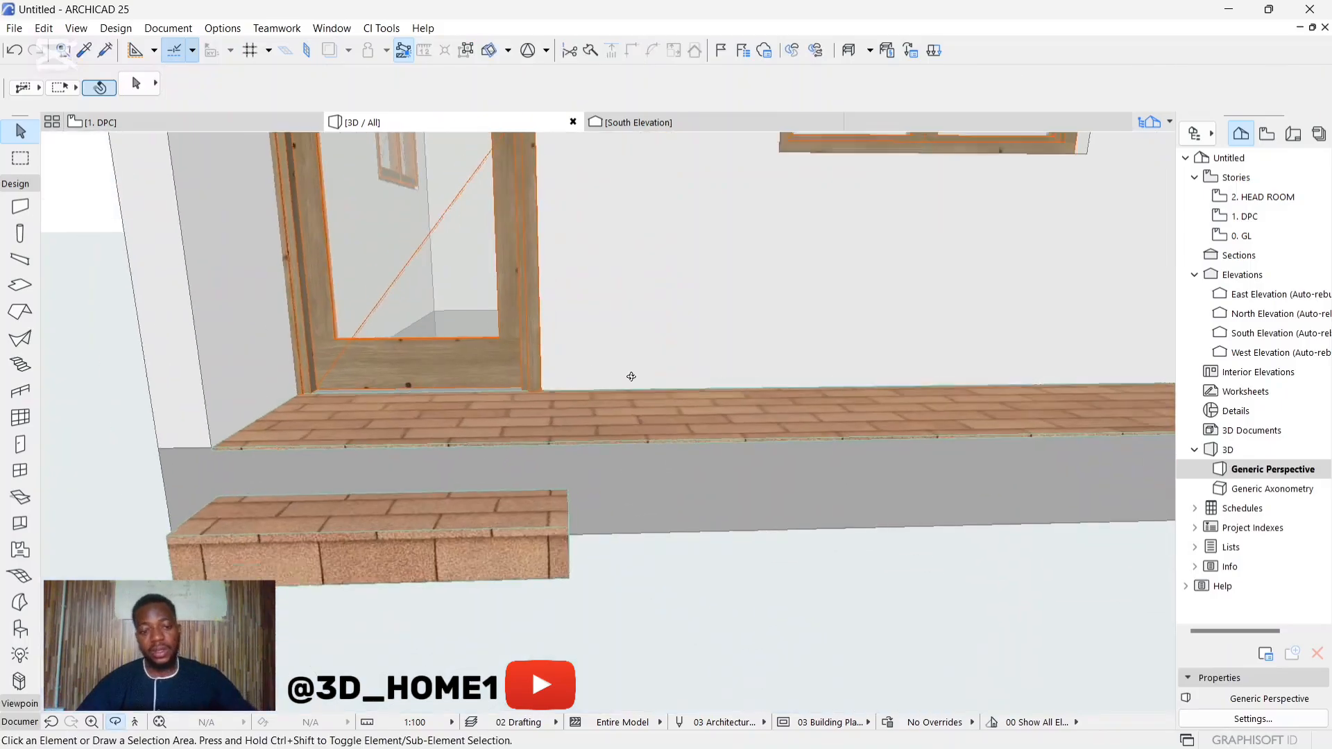
Step: Examine the building's front, the entrance step, the veranda floor and the beam above the opening from several angles in 3D
{"action": "scroll", "coordinate": [631, 377], "scroll_direction": "down", "scroll_amount": 4}
{"action": "middle_click_drag", "start_coordinate": [415, 486], "coordinate": [666, 347], "text": "shift"}
{"action": "scroll", "coordinate": [439, 310], "scroll_direction": "down", "scroll_amount": 3}
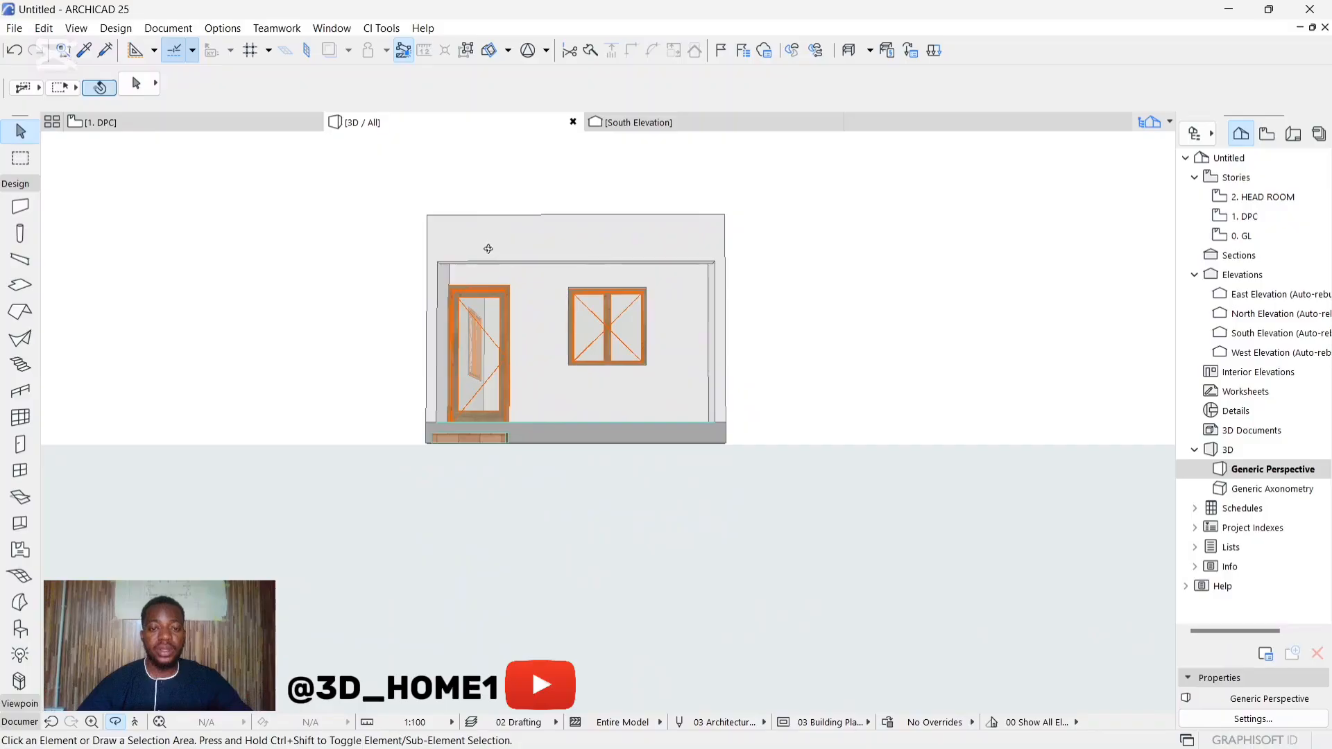
{"action": "scroll", "coordinate": [436, 275], "scroll_direction": "up", "scroll_amount": 4}
{"action": "middle_click_drag", "start_coordinate": [447, 267], "coordinate": [569, 371], "text": "shift"}
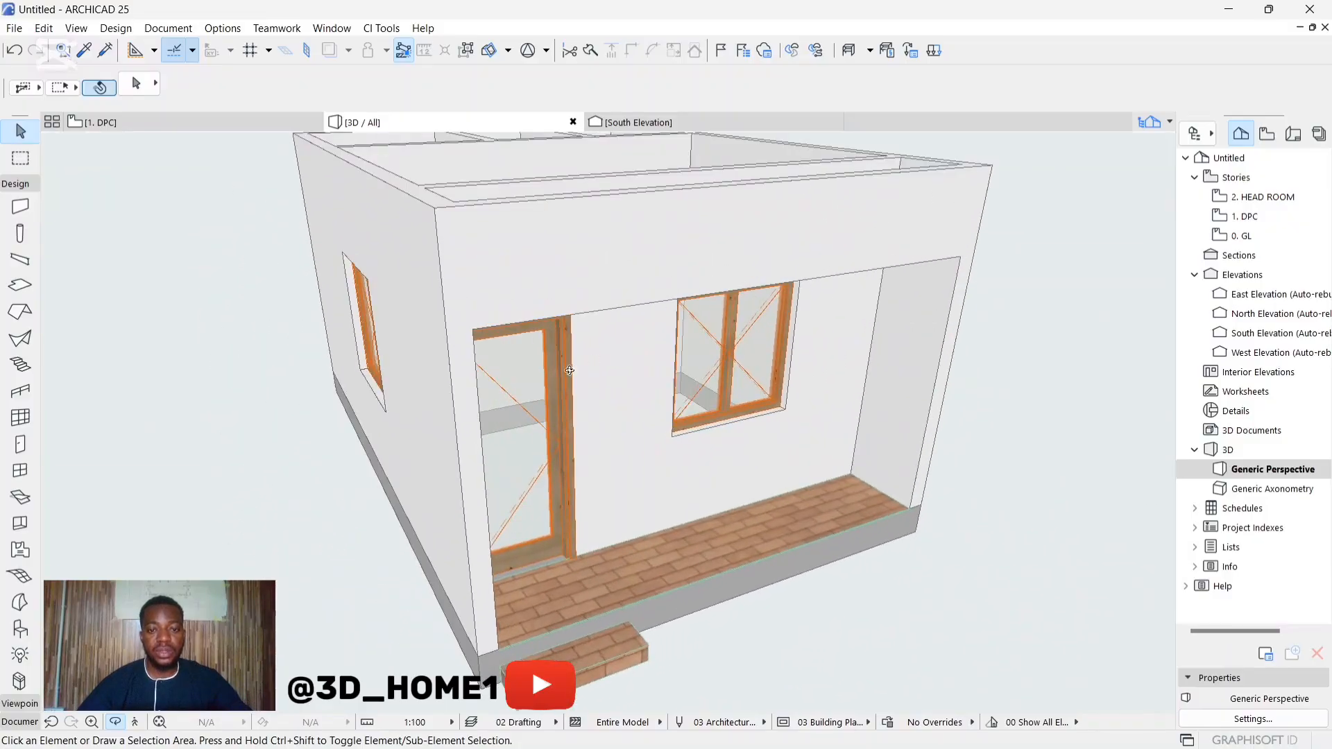
{"action": "scroll", "coordinate": [606, 422], "scroll_direction": "down", "scroll_amount": 1}
{"action": "middle_click_drag", "start_coordinate": [607, 423], "coordinate": [317, 291], "text": "shift"}
{"action": "scroll", "coordinate": [480, 325], "scroll_direction": "up", "scroll_amount": 4}
{"action": "scroll", "coordinate": [313, 307], "scroll_direction": "down", "scroll_amount": 2}
{"action": "scroll", "coordinate": [390, 267], "scroll_direction": "up", "scroll_amount": 2}
{"action": "middle_click_drag", "start_coordinate": [389, 263], "coordinate": [396, 402], "text": "shift"}
{"action": "scroll", "coordinate": [459, 421], "scroll_direction": "up", "scroll_amount": 2}
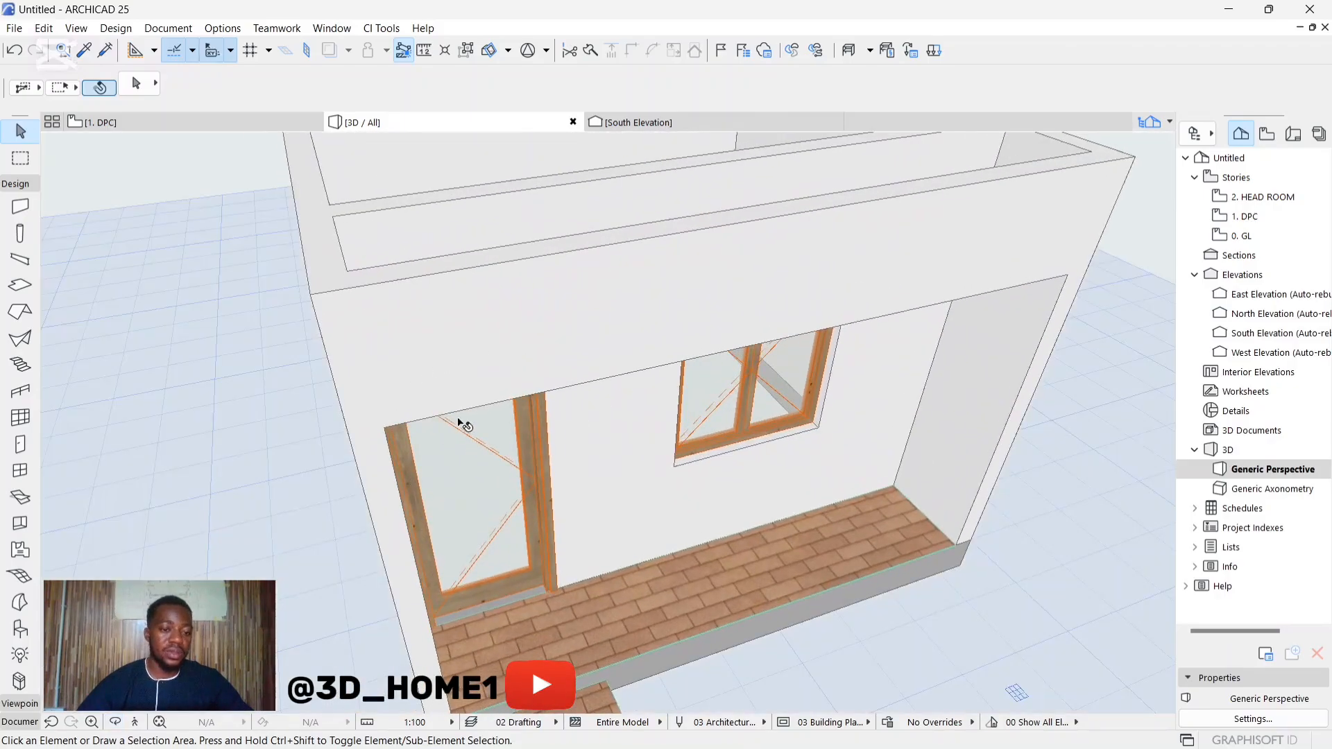
Step: Set the default slab thickness to 50 mm and override all its surfaces with Paint - Glossy White
{"action": "left_click", "coordinate": [20, 208]}
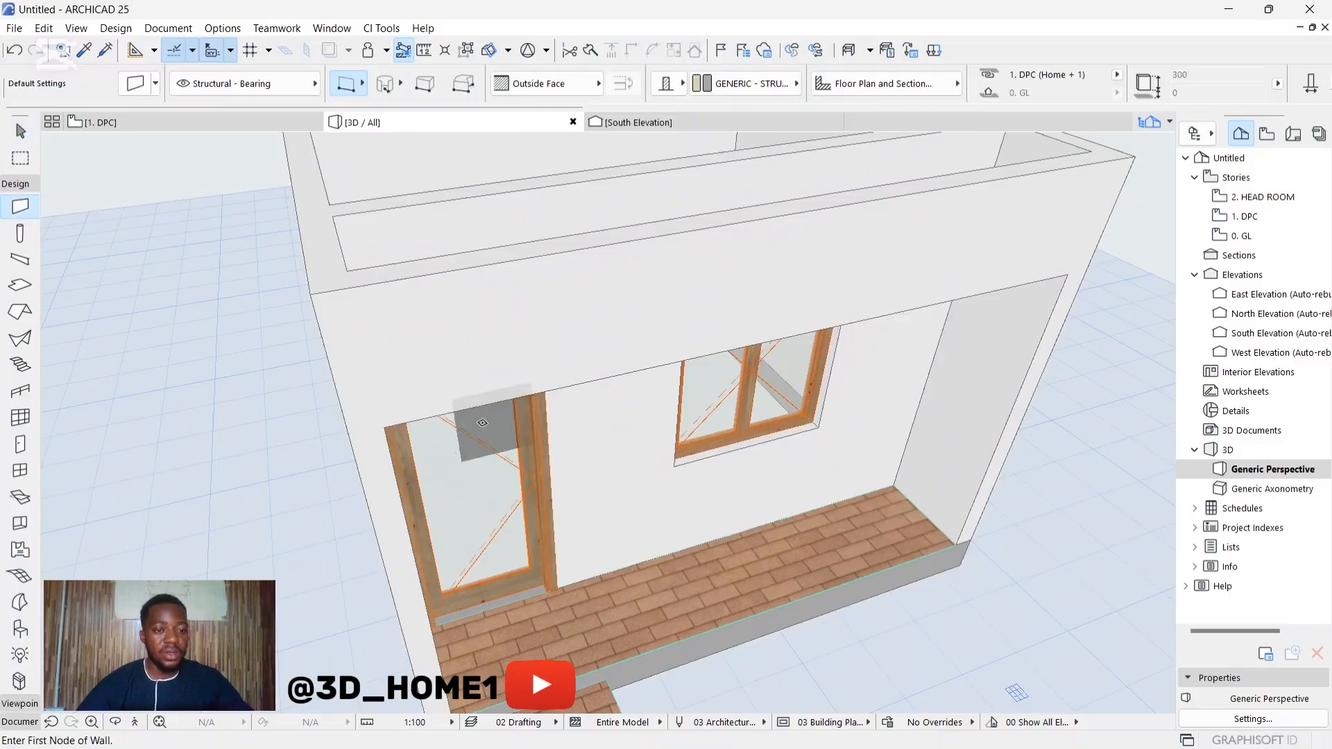
{"action": "left_click", "coordinate": [19, 445]}
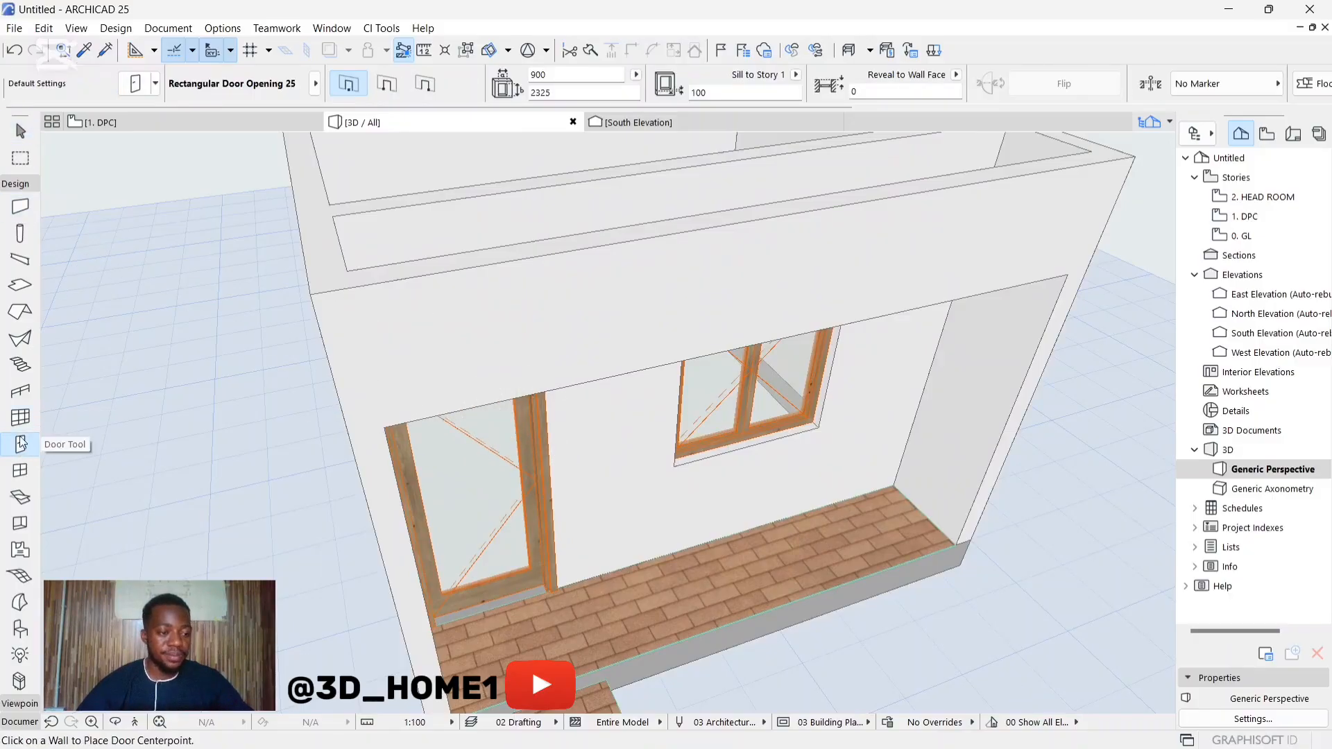
{"action": "left_click", "coordinate": [20, 285]}
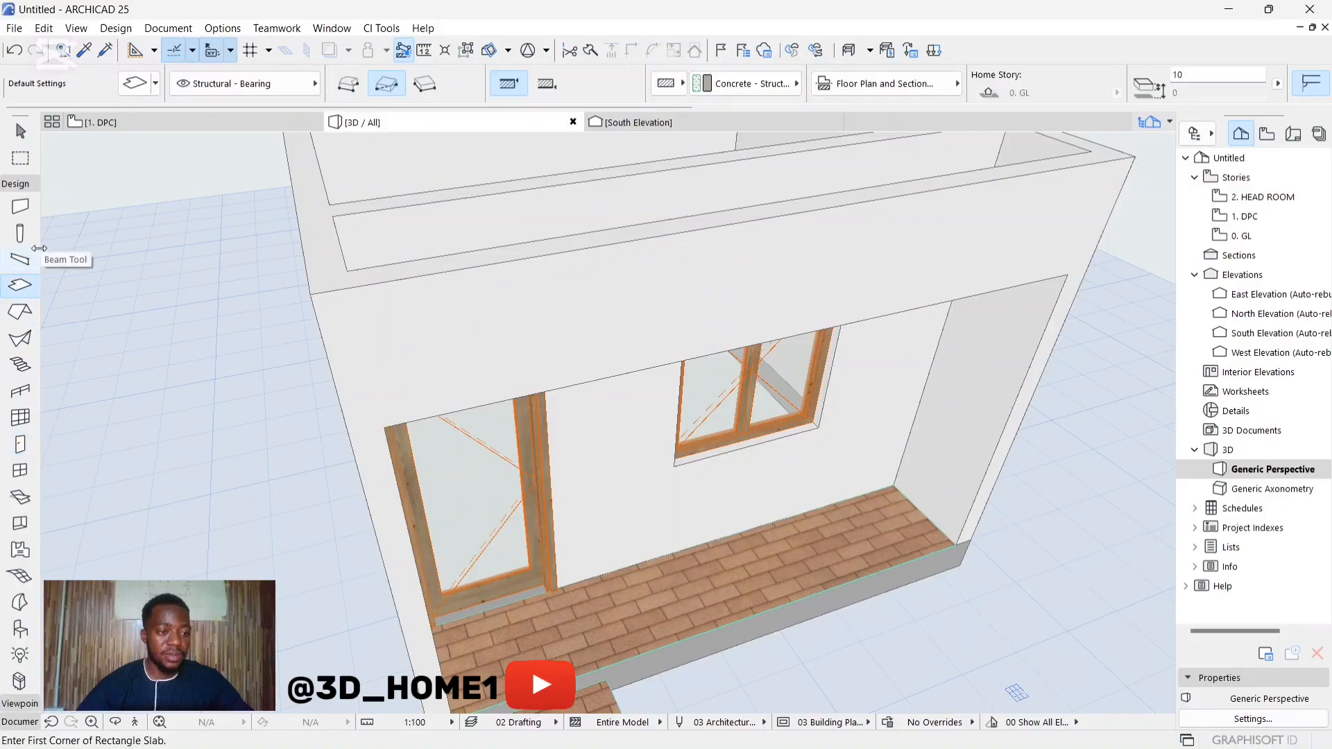
{"action": "left_click", "coordinate": [135, 90]}
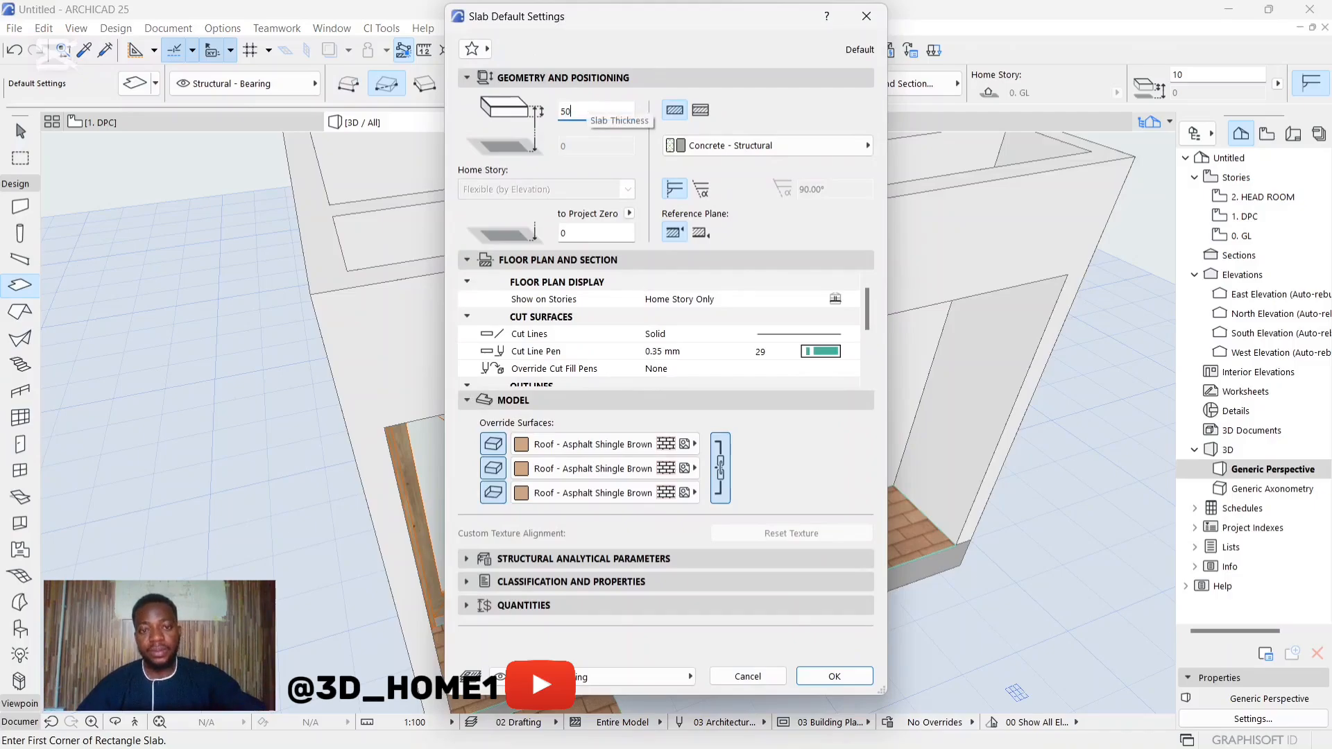
{"action": "left_click", "coordinate": [590, 444]}
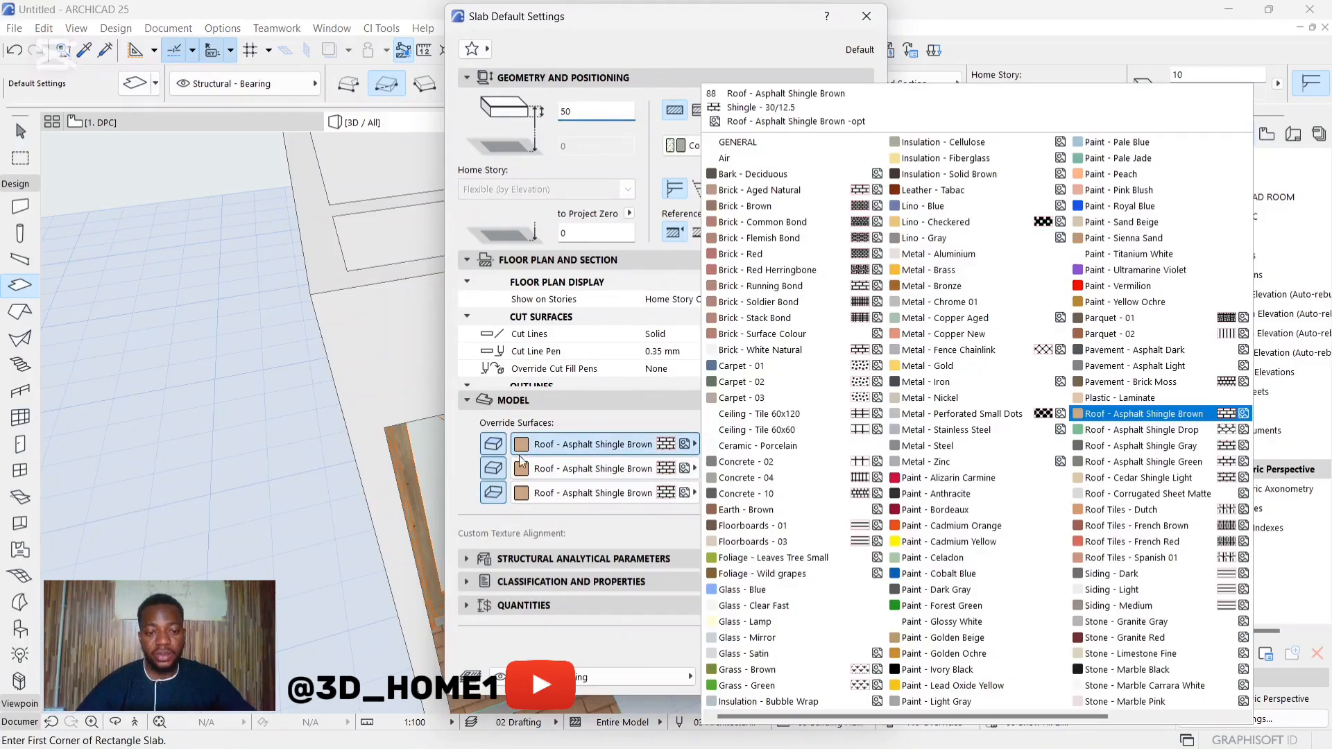
{"action": "left_click", "coordinate": [914, 621]}
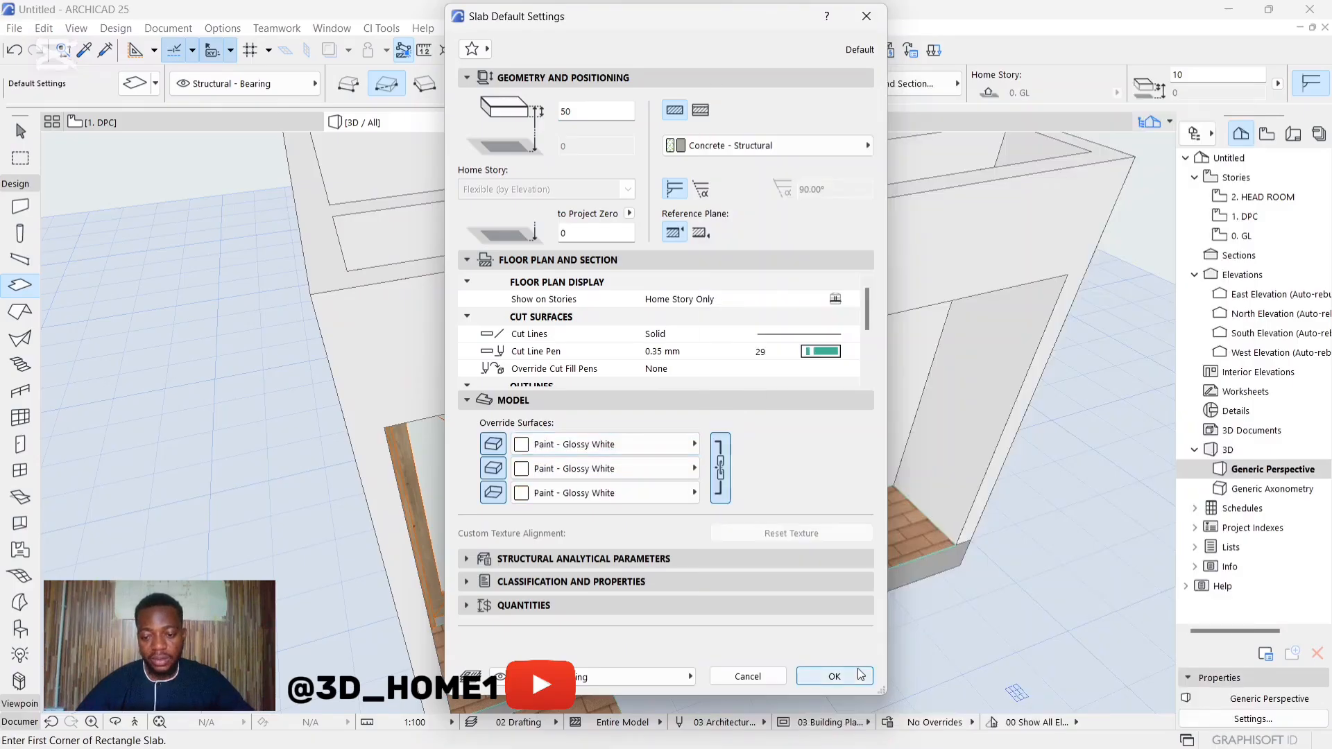
{"action": "left_click", "coordinate": [829, 676]}
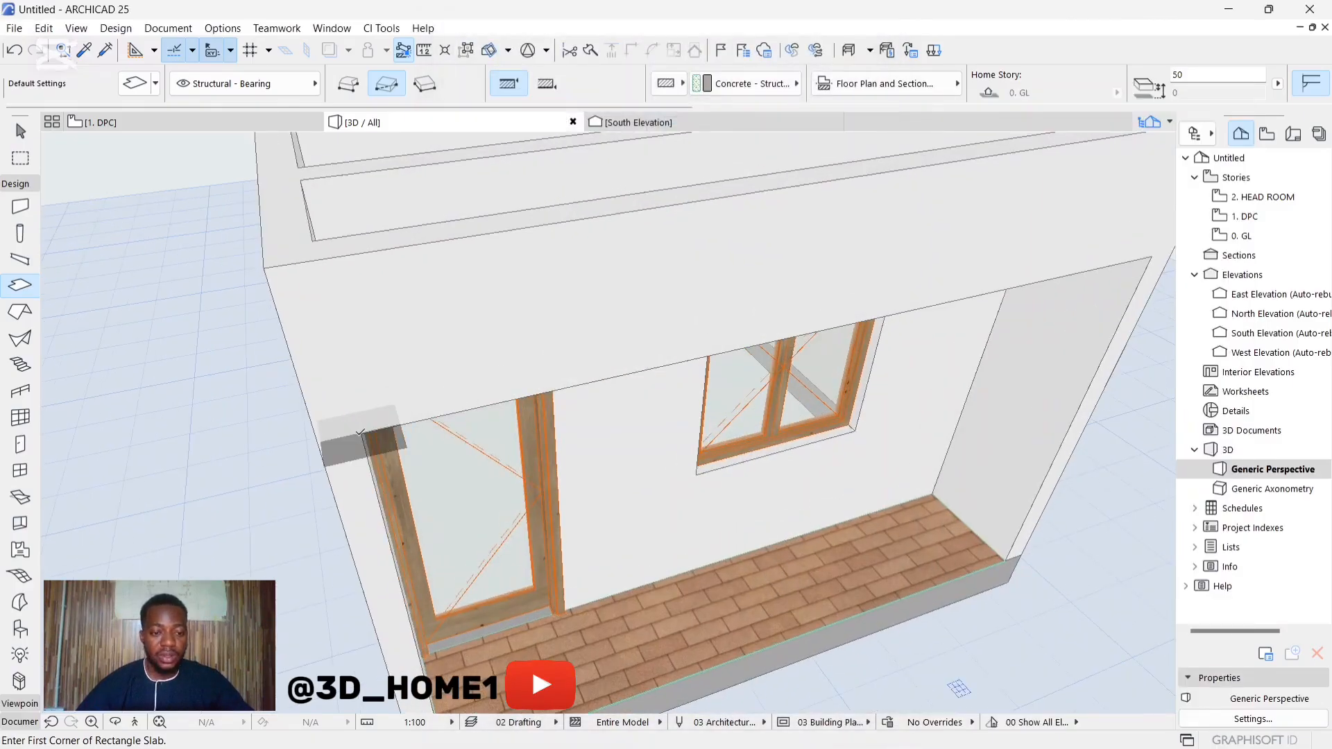
Step: Try to draw a rectangular slab along the underside of the veranda's 4000 mm front beam, entering 50 mm as its first dimension
{"action": "left_click", "coordinate": [360, 432]}
{"action": "scroll", "coordinate": [360, 432], "scroll_direction": "down", "scroll_amount": 4}
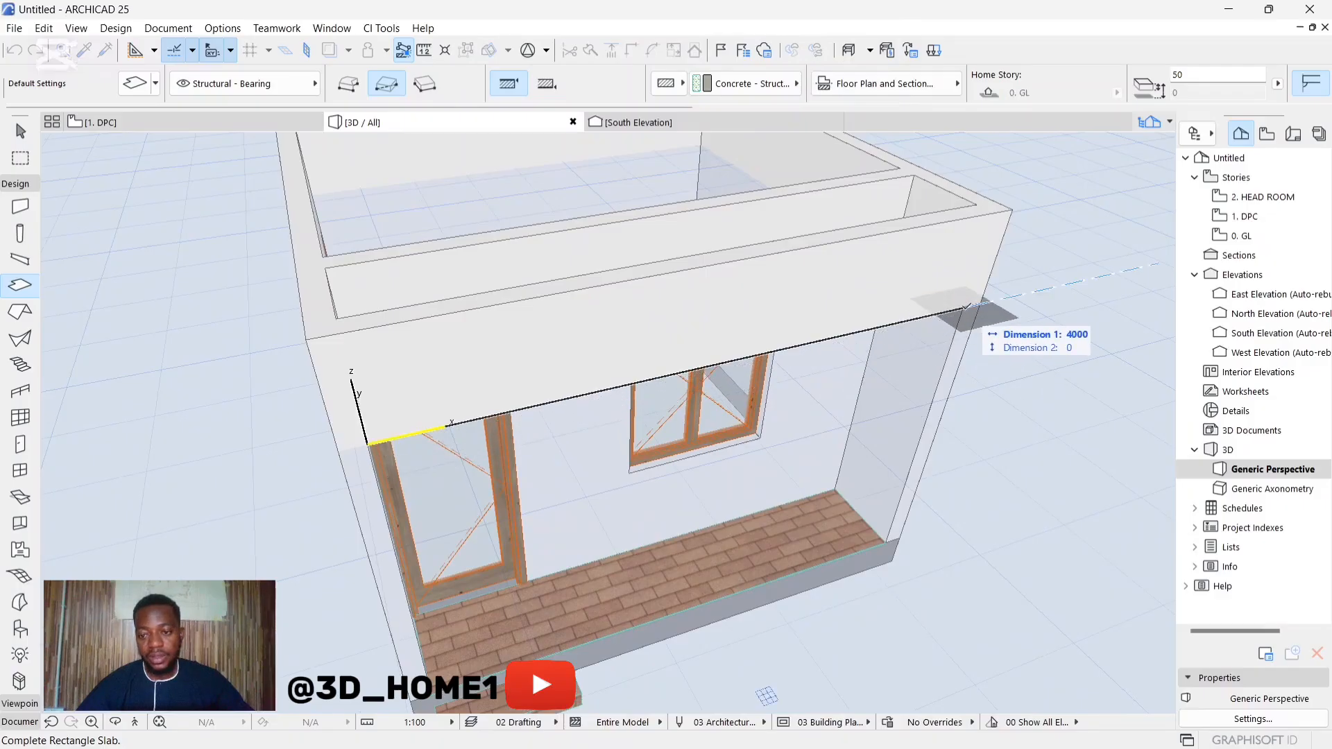
{"action": "left_click", "coordinate": [967, 306]}
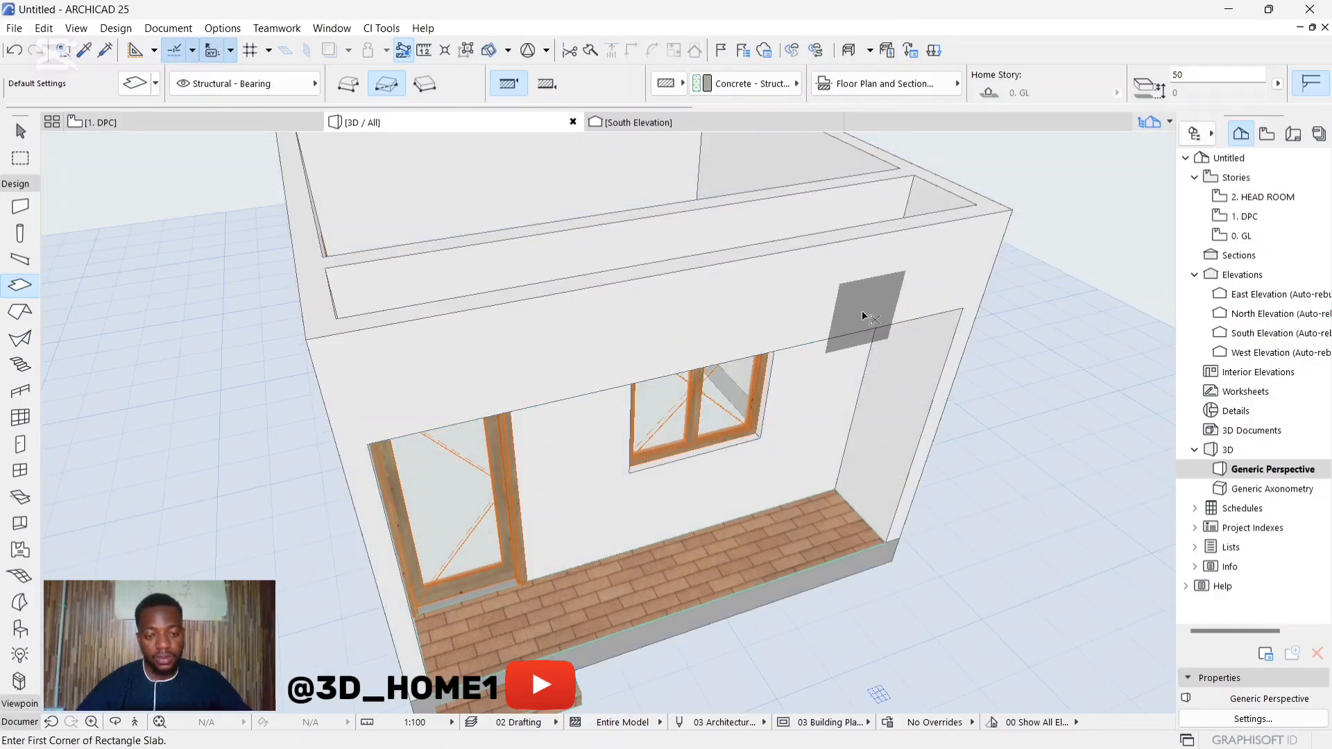
{"action": "left_click", "coordinate": [367, 443]}
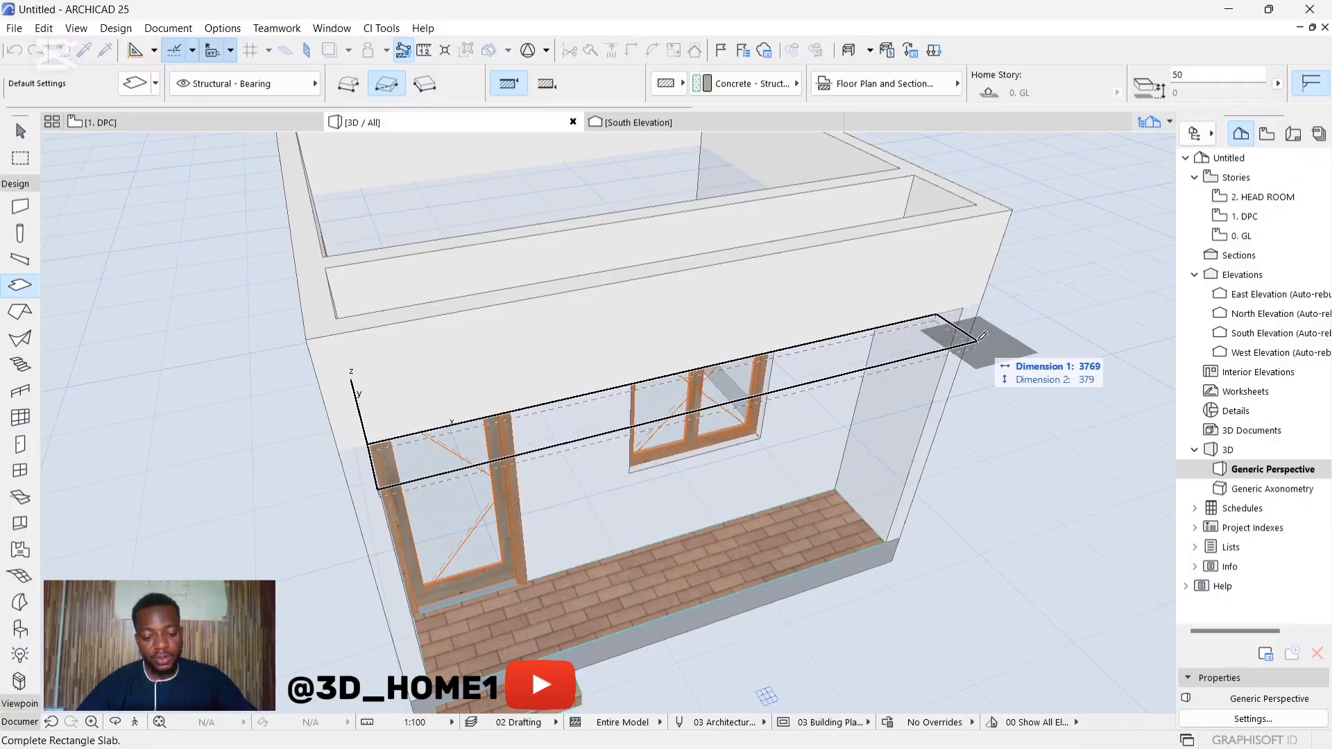
{"action": "type", "text": "50"}
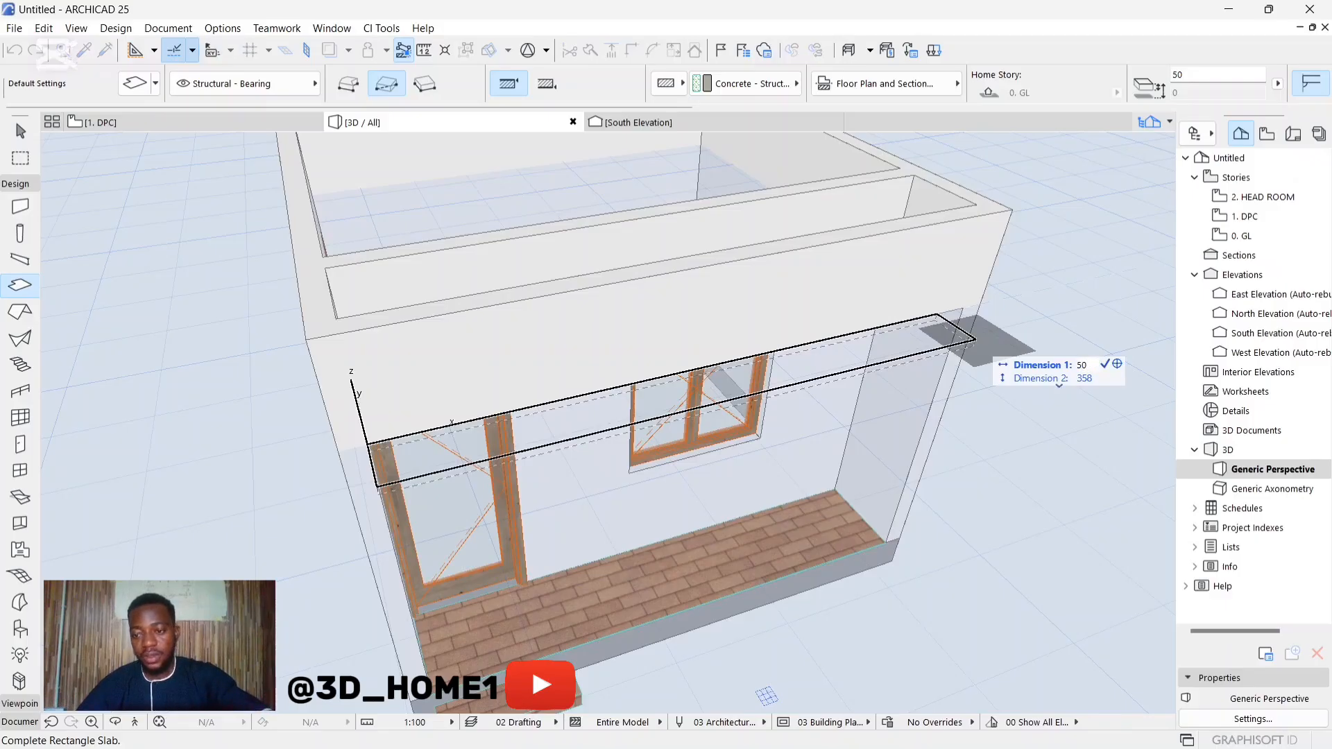
{"action": "key", "text": "Return"}
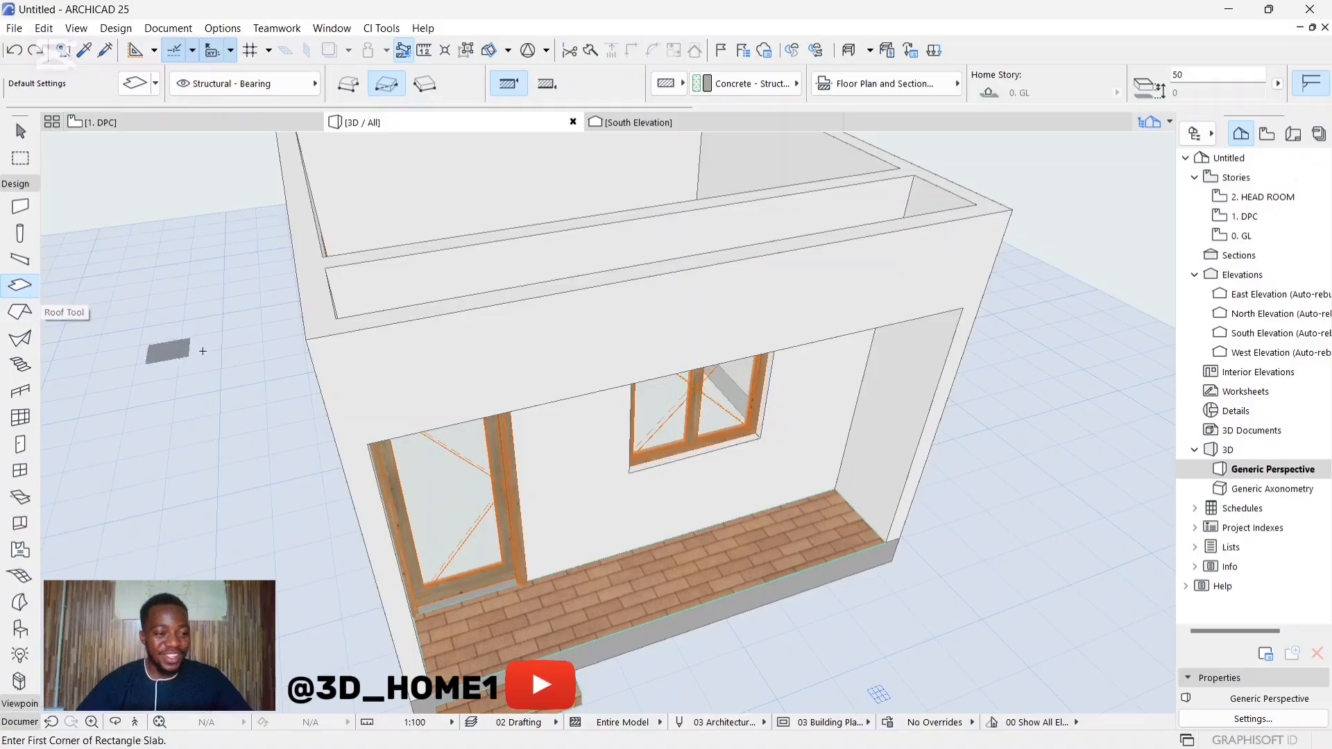
Step: Start a rectangular slab at the lower corner of the veranda's front beam above the entrance door
{"action": "left_click", "coordinate": [371, 442]}
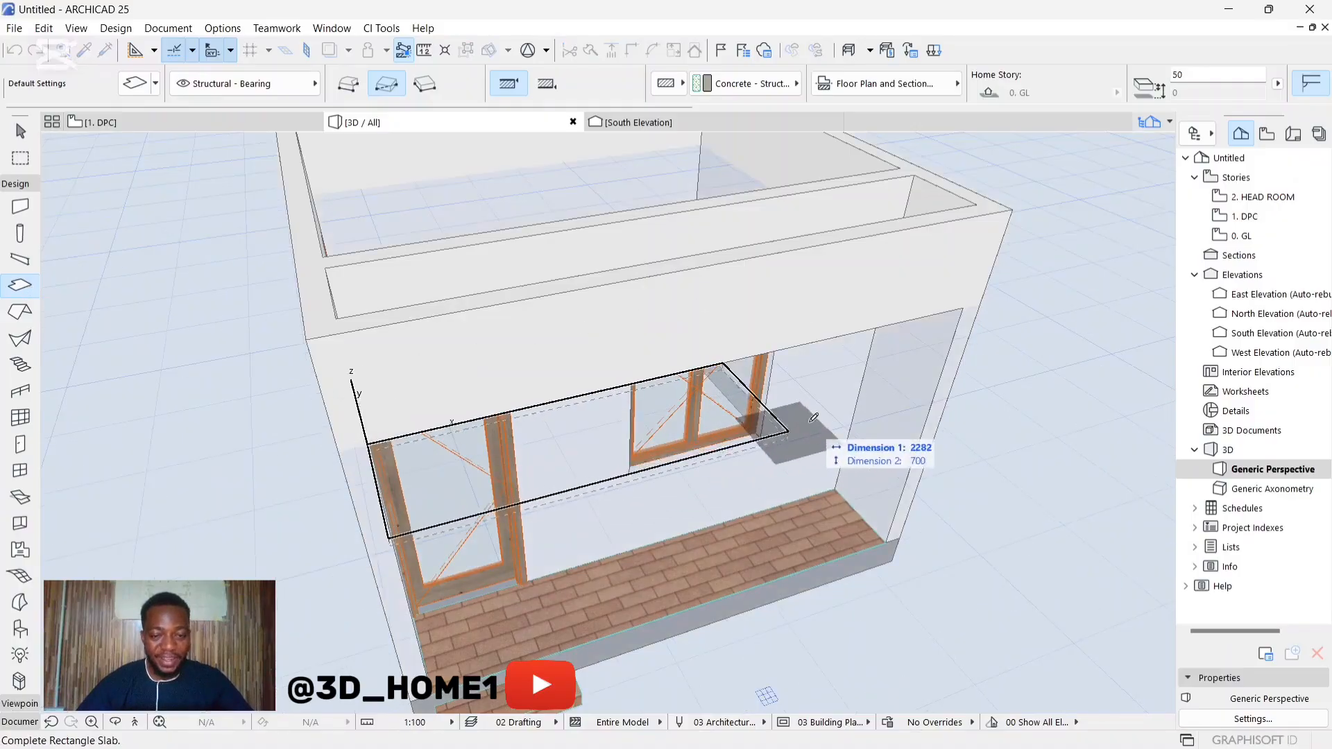
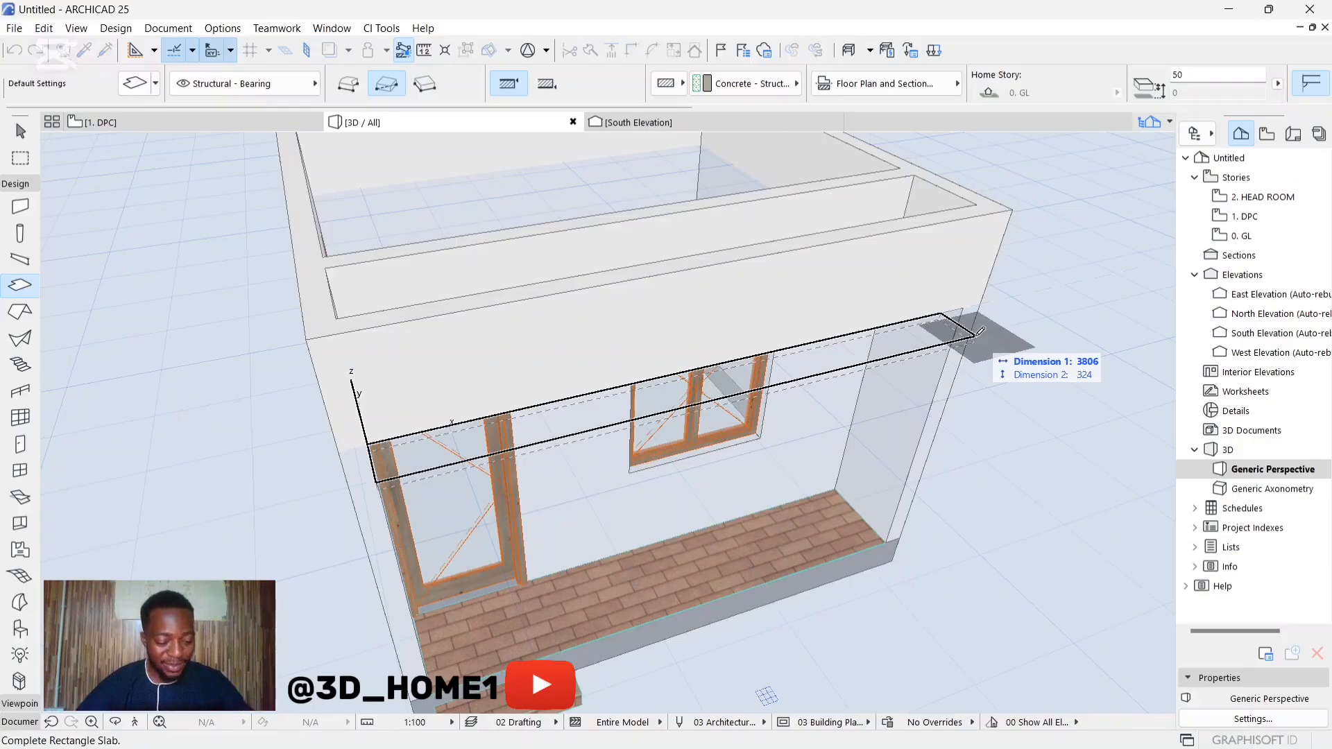
Step: Complete the rectangular slab along the underside of the veranda's front beam, about 3806 mm long with a second dimension of 50 mm
{"action": "key", "text": "Tab"}
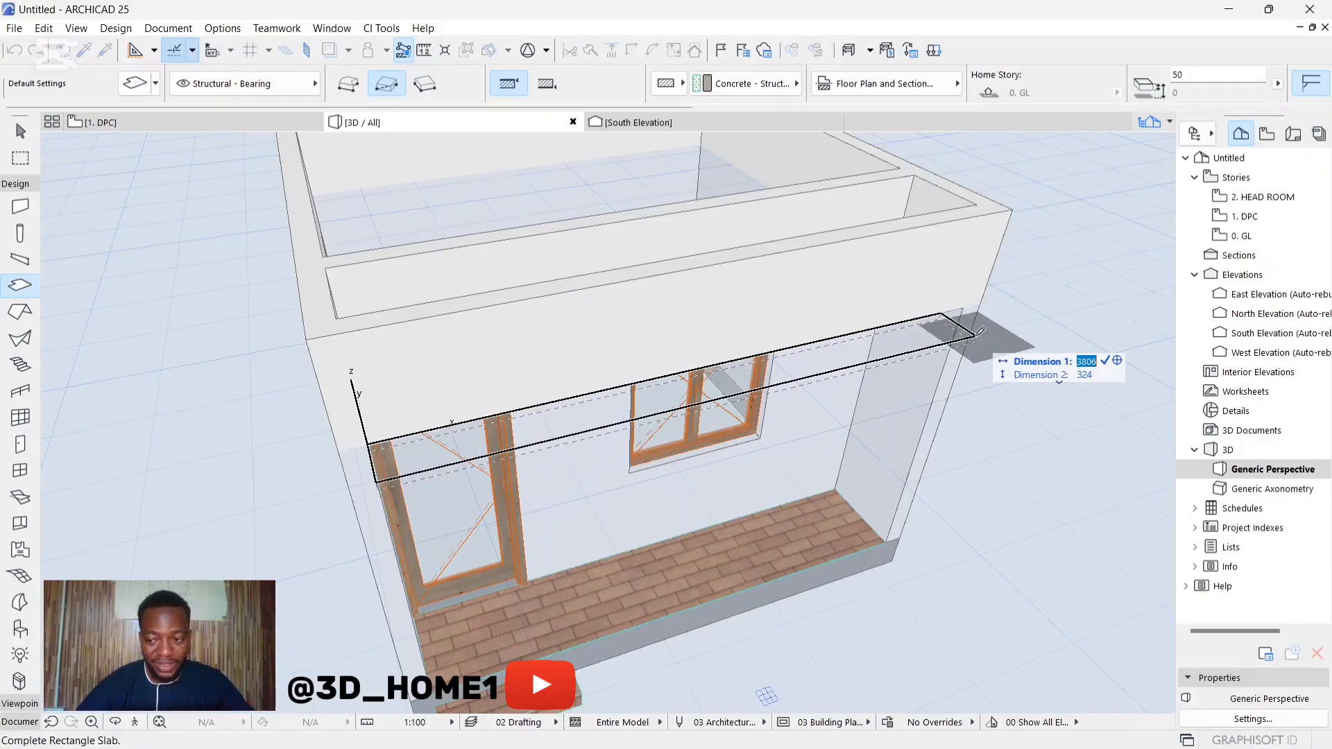
{"action": "left_click", "coordinate": [1077, 375]}
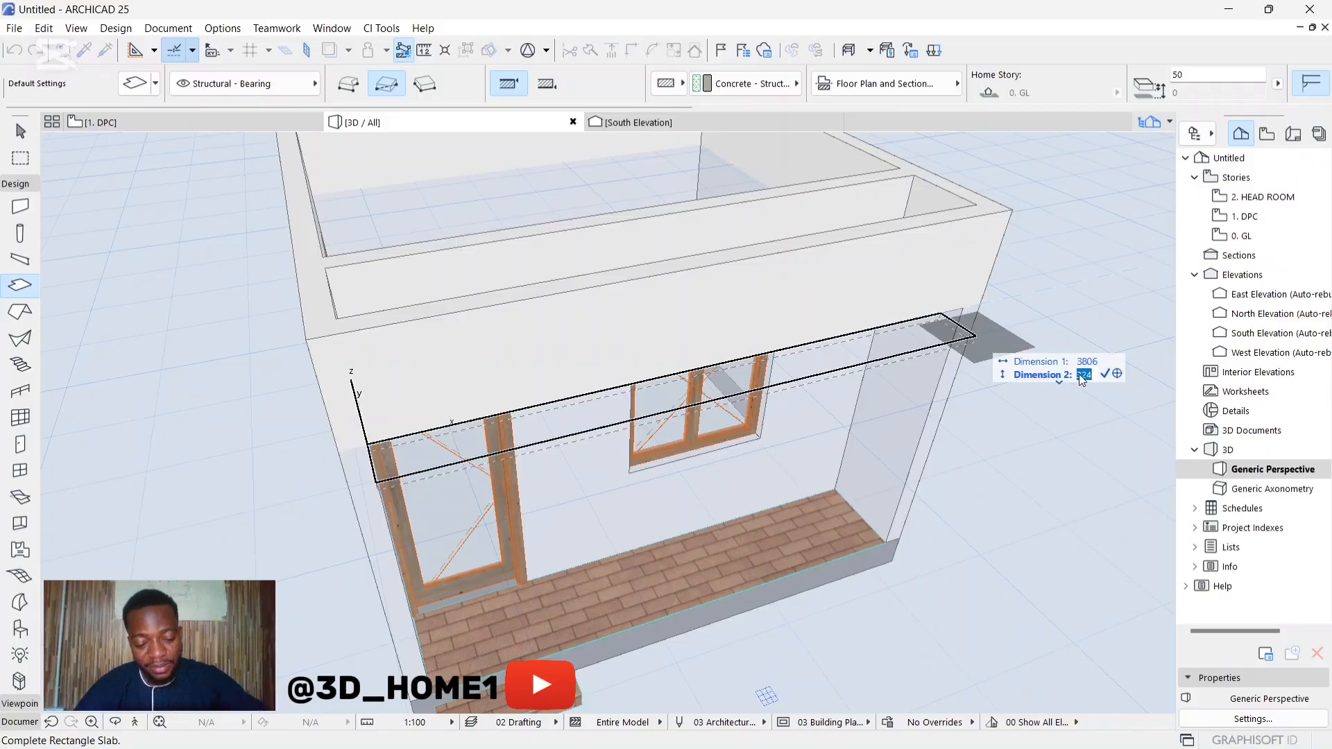
{"action": "type", "text": "50"}
{"action": "key", "text": "Return"}
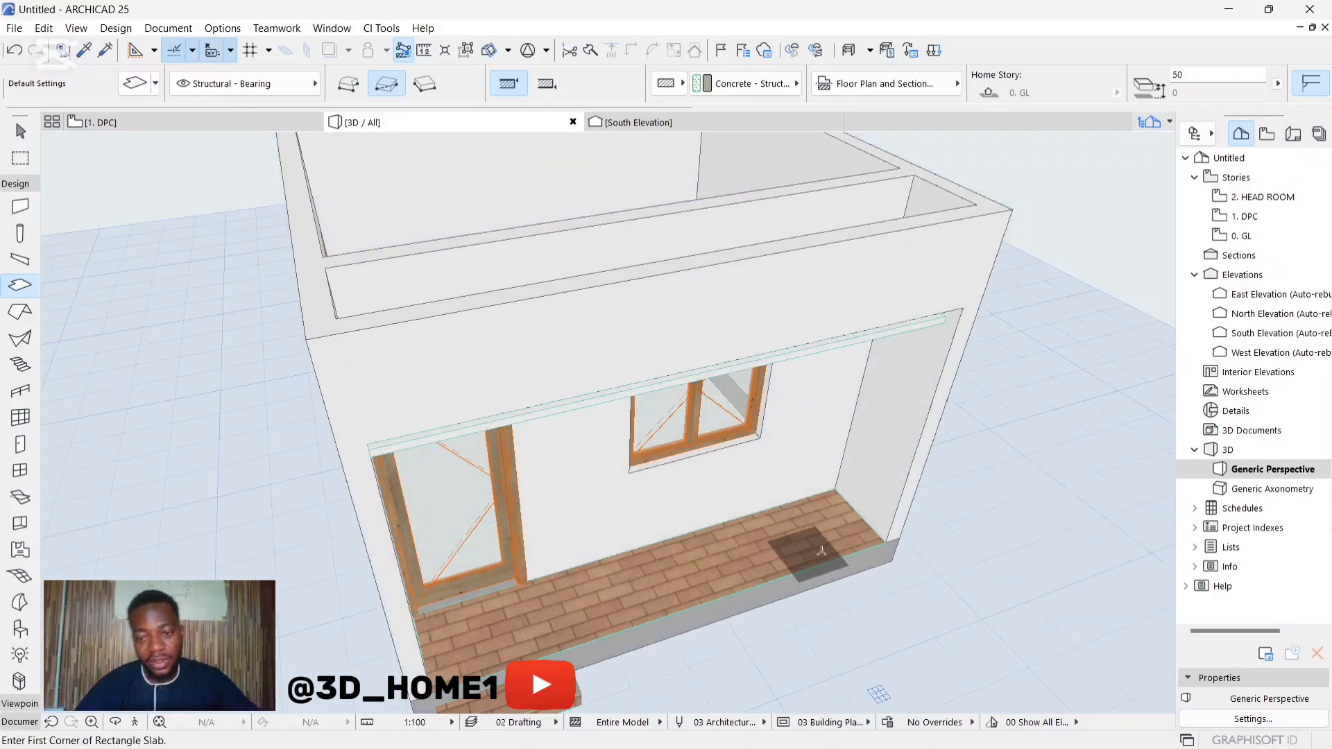
Step: Extend the new slab by offsetting its short end edge about 194 mm to the far corner of the veranda opening
{"action": "scroll", "coordinate": [608, 423], "scroll_direction": "down", "scroll_amount": 5}
{"action": "middle_click_drag", "start_coordinate": [608, 423], "coordinate": [500, 427], "text": "shift"}
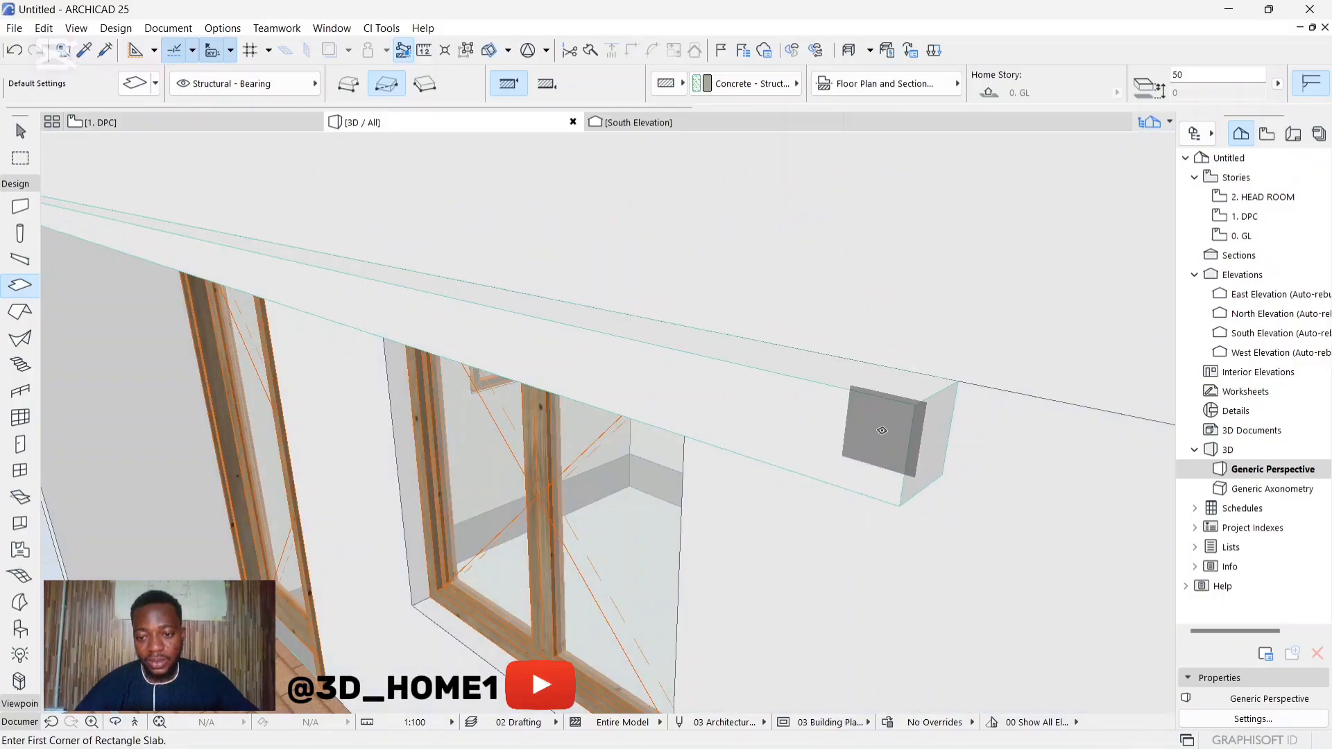
{"action": "left_click", "coordinate": [895, 335]}
{"action": "middle_click_drag", "start_coordinate": [895, 334], "coordinate": [716, 441], "text": "shift"}
{"action": "scroll", "coordinate": [668, 419], "scroll_direction": "up", "scroll_amount": 2}
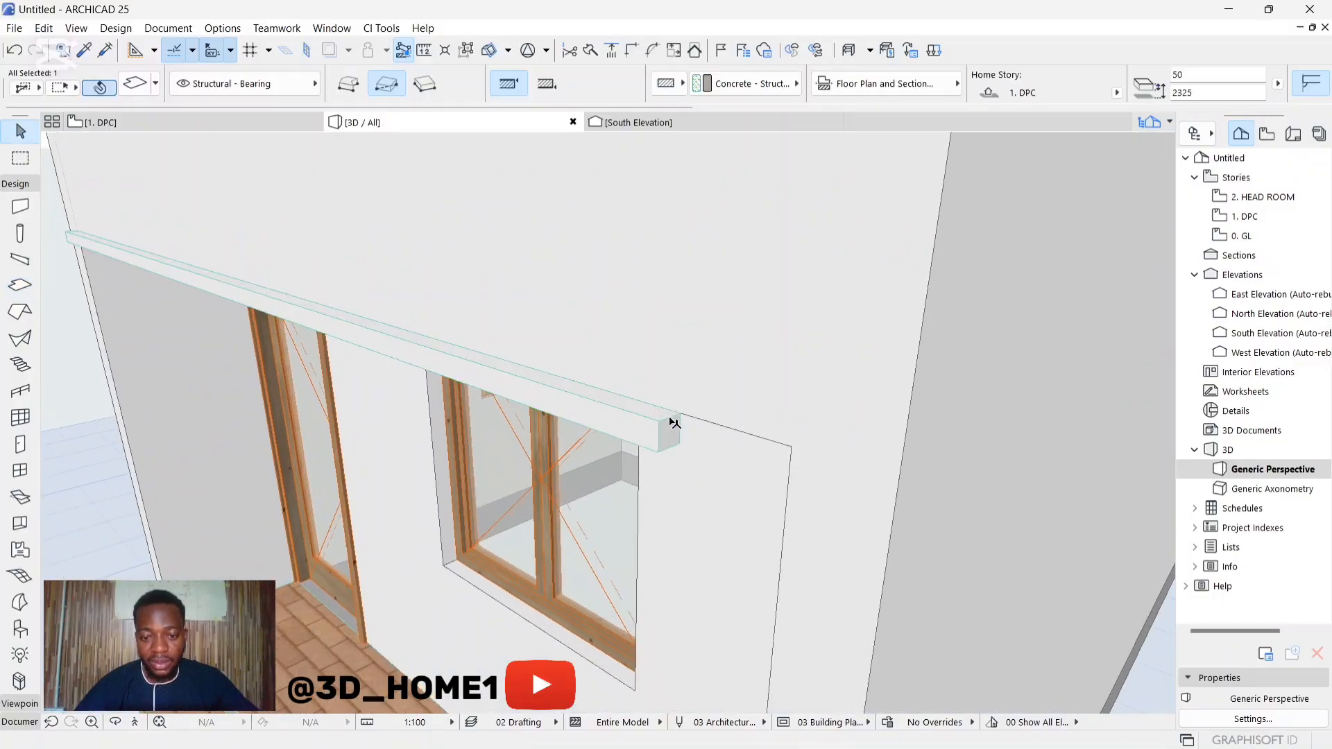
{"action": "left_click", "coordinate": [671, 420]}
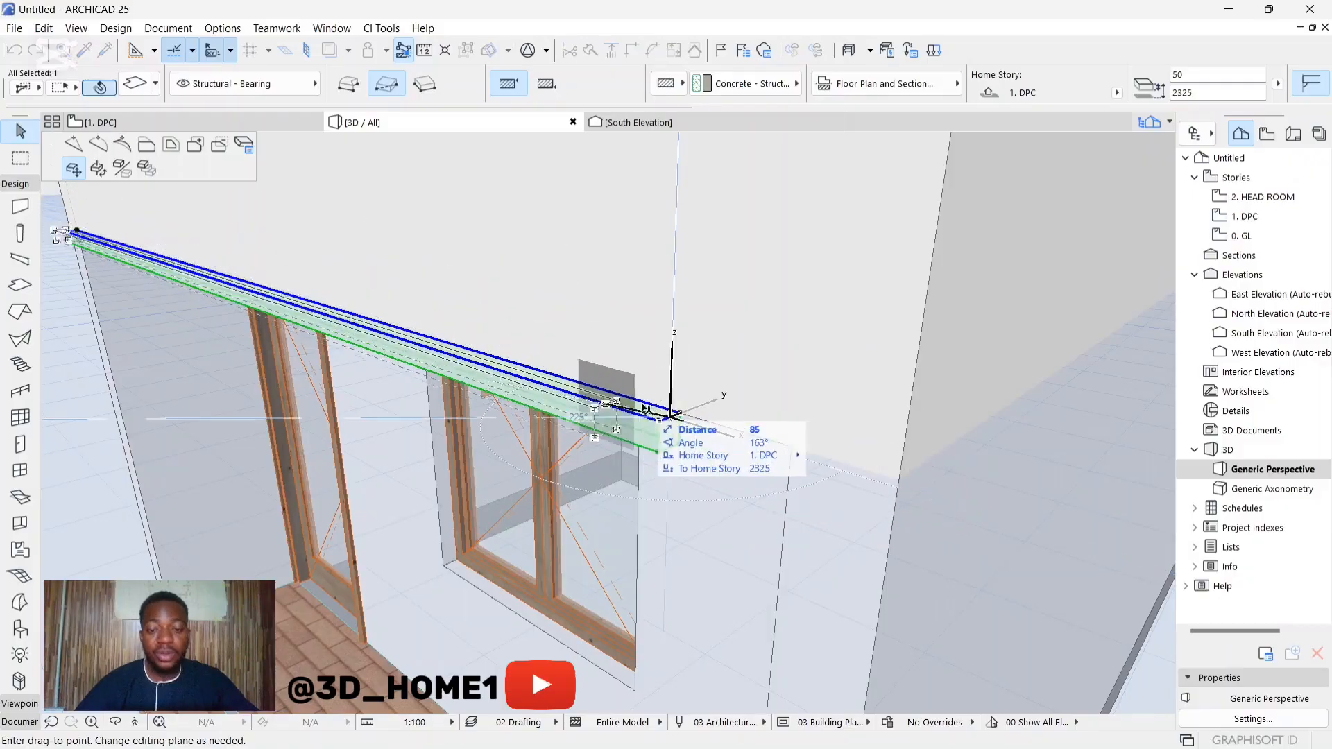
{"action": "left_click", "coordinate": [148, 148]}
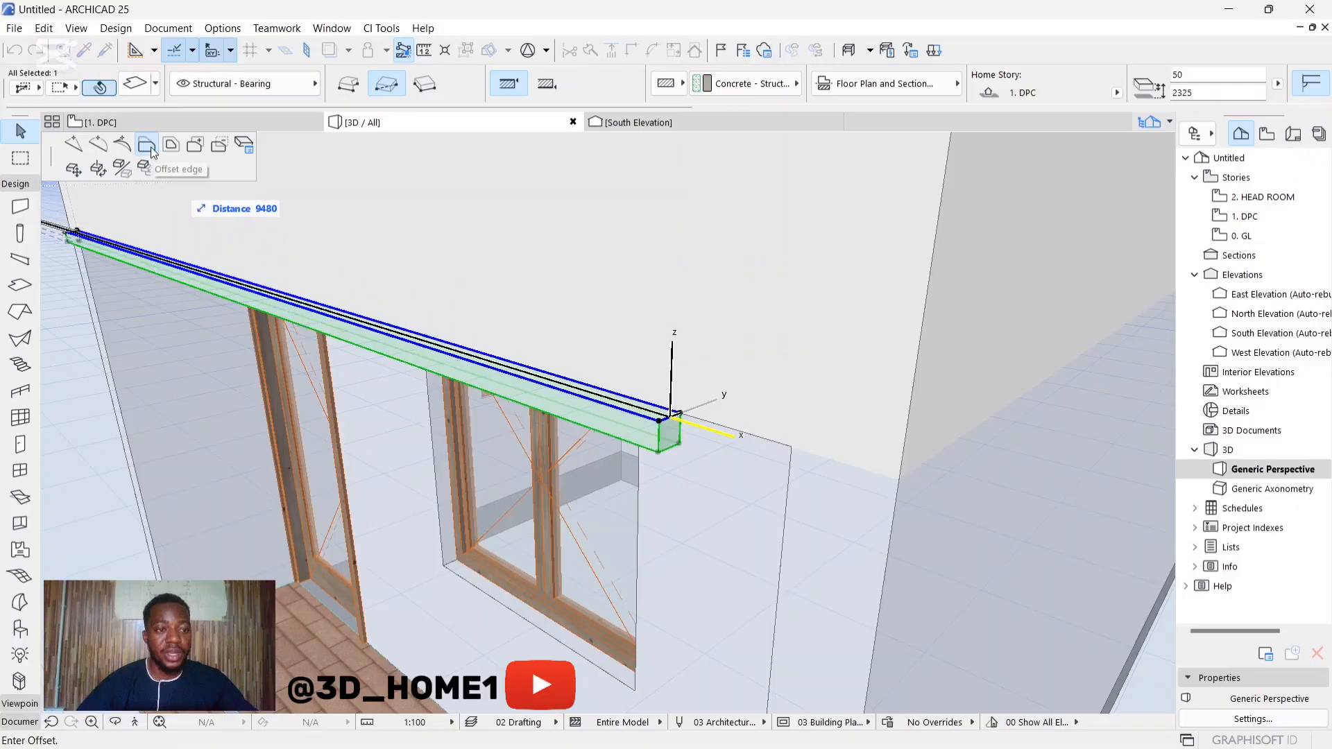
{"action": "left_click", "coordinate": [794, 442]}
{"action": "key", "text": "Escape"}
Step: Move the white slab vertically up 50 mm at the veranda's front beam, using its lower end corner as reference
{"action": "middle_click_drag", "start_coordinate": [648, 499], "coordinate": [835, 398], "text": "shift"}
{"action": "scroll", "coordinate": [929, 449], "scroll_direction": "down", "scroll_amount": 5}
{"action": "scroll", "coordinate": [555, 402], "scroll_direction": "up", "scroll_amount": 4}
{"action": "middle_click_drag", "start_coordinate": [527, 389], "coordinate": [520, 318], "text": "shift"}
{"action": "scroll", "coordinate": [521, 320], "scroll_direction": "down", "scroll_amount": 4}
{"action": "middle_click_drag", "start_coordinate": [508, 423], "coordinate": [800, 219], "text": "shift"}
{"action": "left_click", "coordinate": [797, 229]}
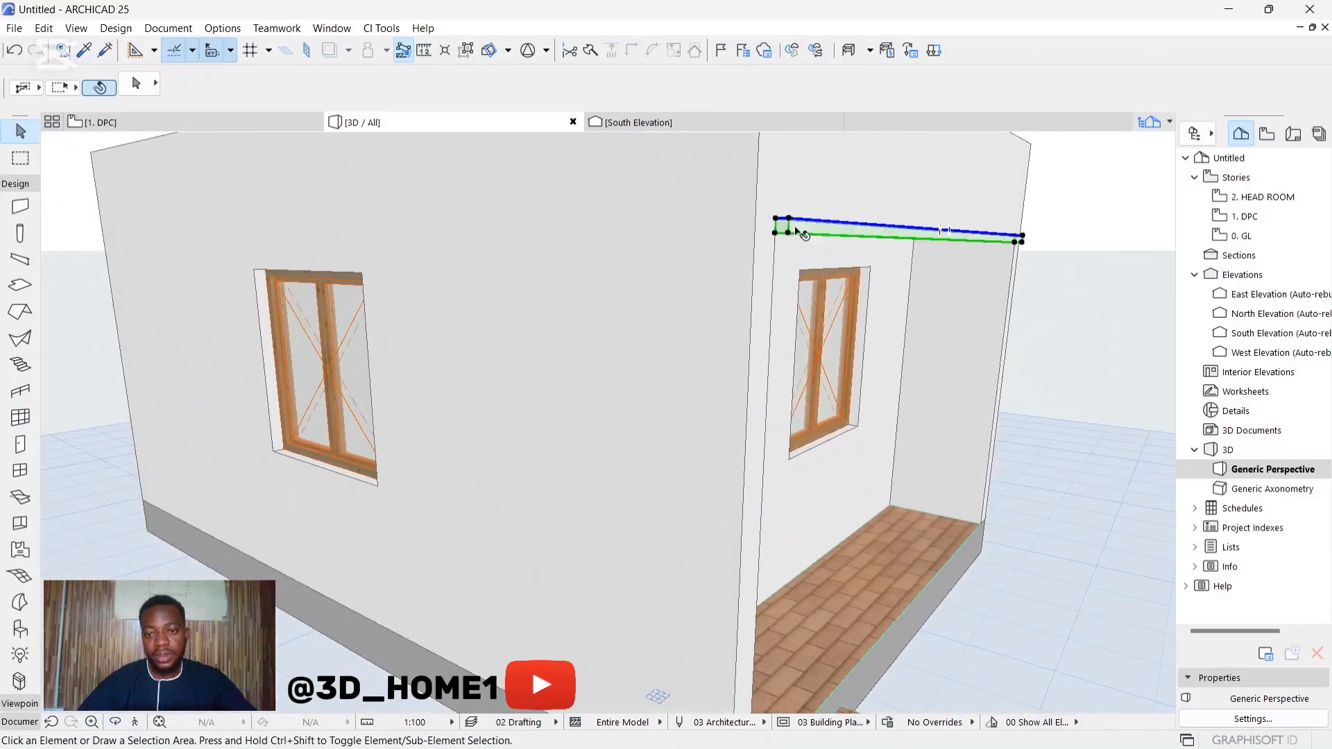
{"action": "scroll", "coordinate": [783, 232], "scroll_direction": "up", "scroll_amount": 1}
{"action": "left_click", "coordinate": [775, 235]}
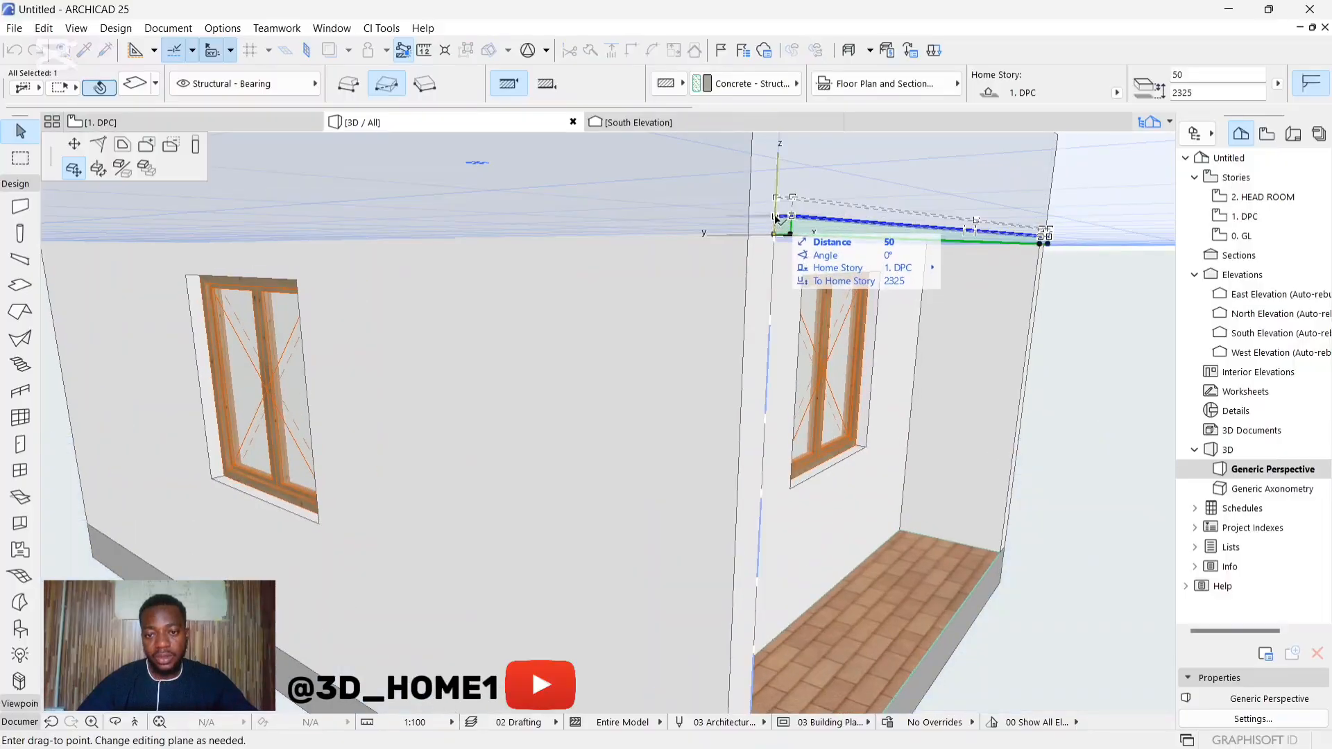
{"action": "left_click", "coordinate": [776, 218]}
{"action": "key", "text": "Escape"}
Step: Examine the building's front, the white slab along the beam, the veranda and the entrance step from several angles in 3D
{"action": "middle_click_drag", "start_coordinate": [892, 406], "coordinate": [738, 327], "text": "shift"}
{"action": "scroll", "coordinate": [853, 311], "scroll_direction": "up", "scroll_amount": 5}
{"action": "scroll", "coordinate": [852, 311], "scroll_direction": "down", "scroll_amount": 5}
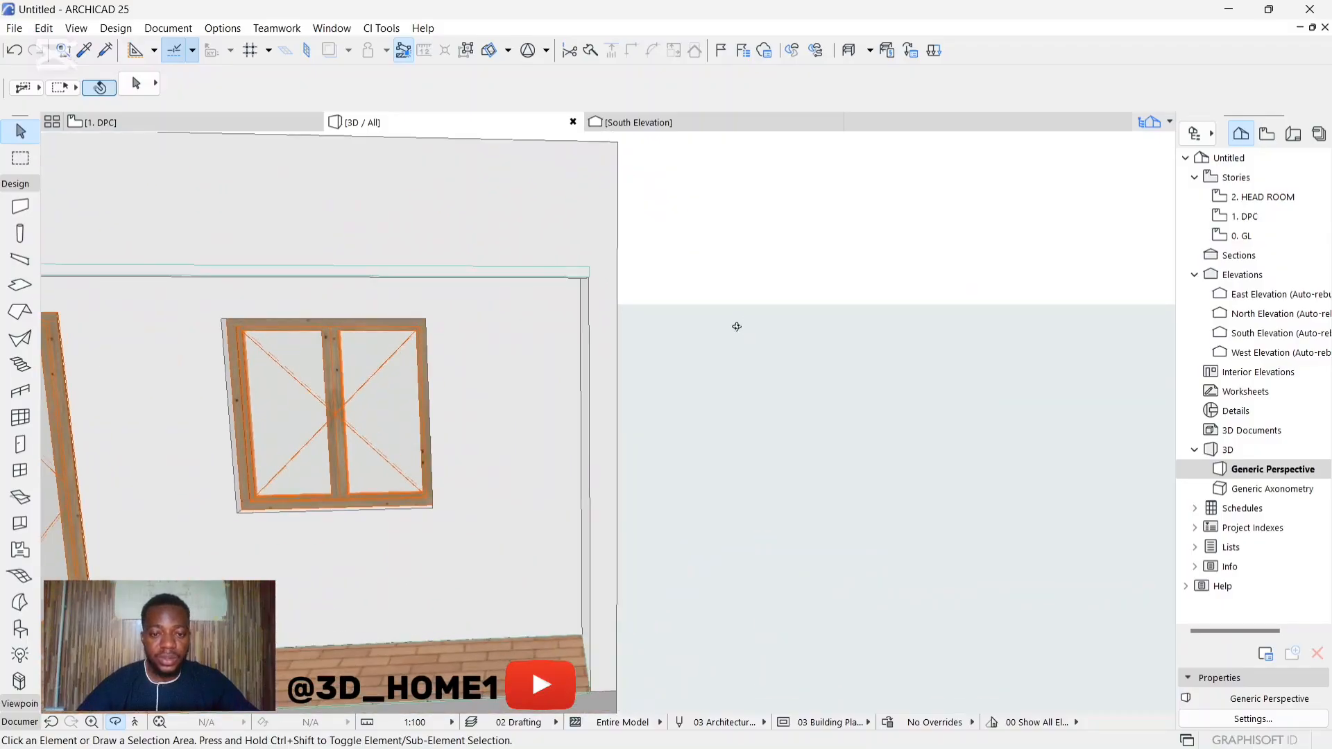
{"action": "scroll", "coordinate": [925, 366], "scroll_direction": "down", "scroll_amount": 6}
{"action": "middle_click_drag", "start_coordinate": [694, 416], "coordinate": [819, 367], "text": "shift"}
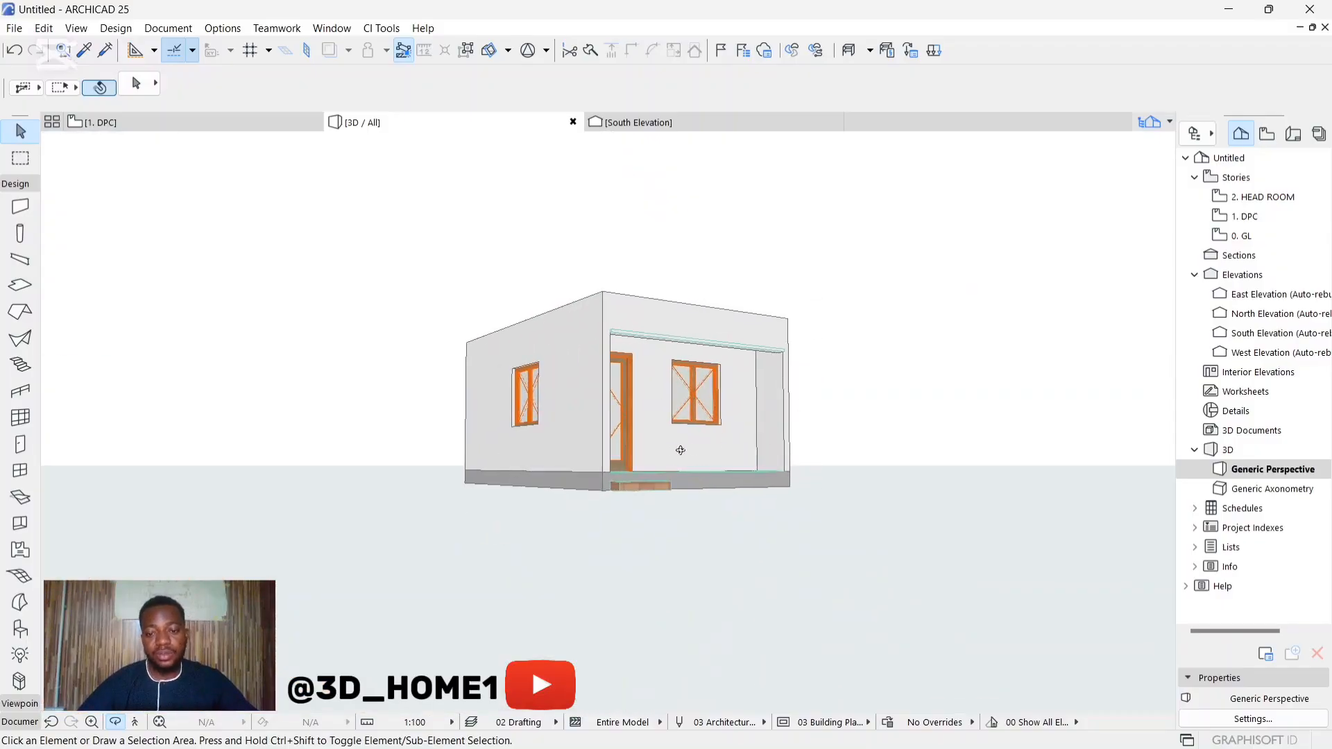
{"action": "scroll", "coordinate": [731, 466], "scroll_direction": "up", "scroll_amount": 5}
{"action": "middle_click_drag", "start_coordinate": [771, 468], "coordinate": [571, 481], "text": "shift"}
{"action": "scroll", "coordinate": [644, 463], "scroll_direction": "down", "scroll_amount": 3}
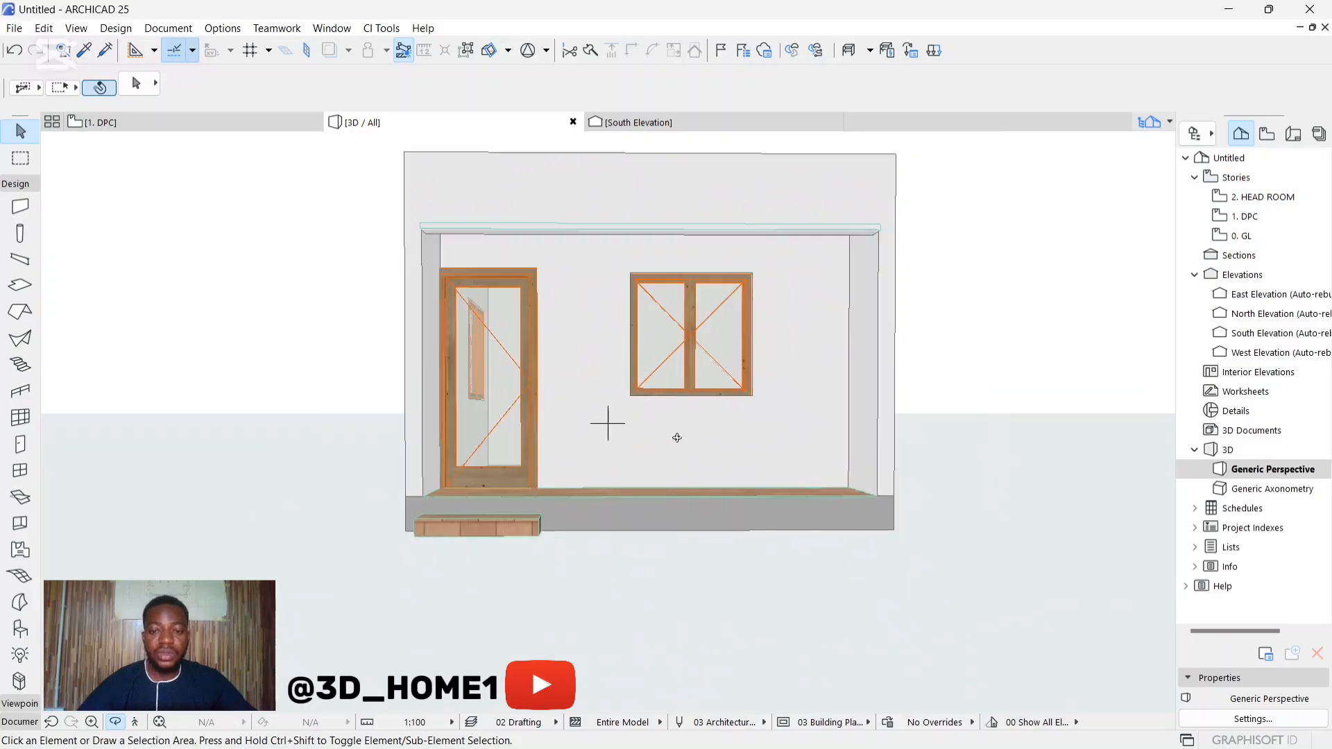
{"action": "scroll", "coordinate": [676, 438], "scroll_direction": "down", "scroll_amount": 2}
{"action": "middle_click_drag", "start_coordinate": [743, 452], "coordinate": [781, 476], "text": "shift"}
{"action": "scroll", "coordinate": [770, 503], "scroll_direction": "up", "scroll_amount": 5}
{"action": "middle_click_drag", "start_coordinate": [719, 508], "coordinate": [856, 451], "text": "shift"}
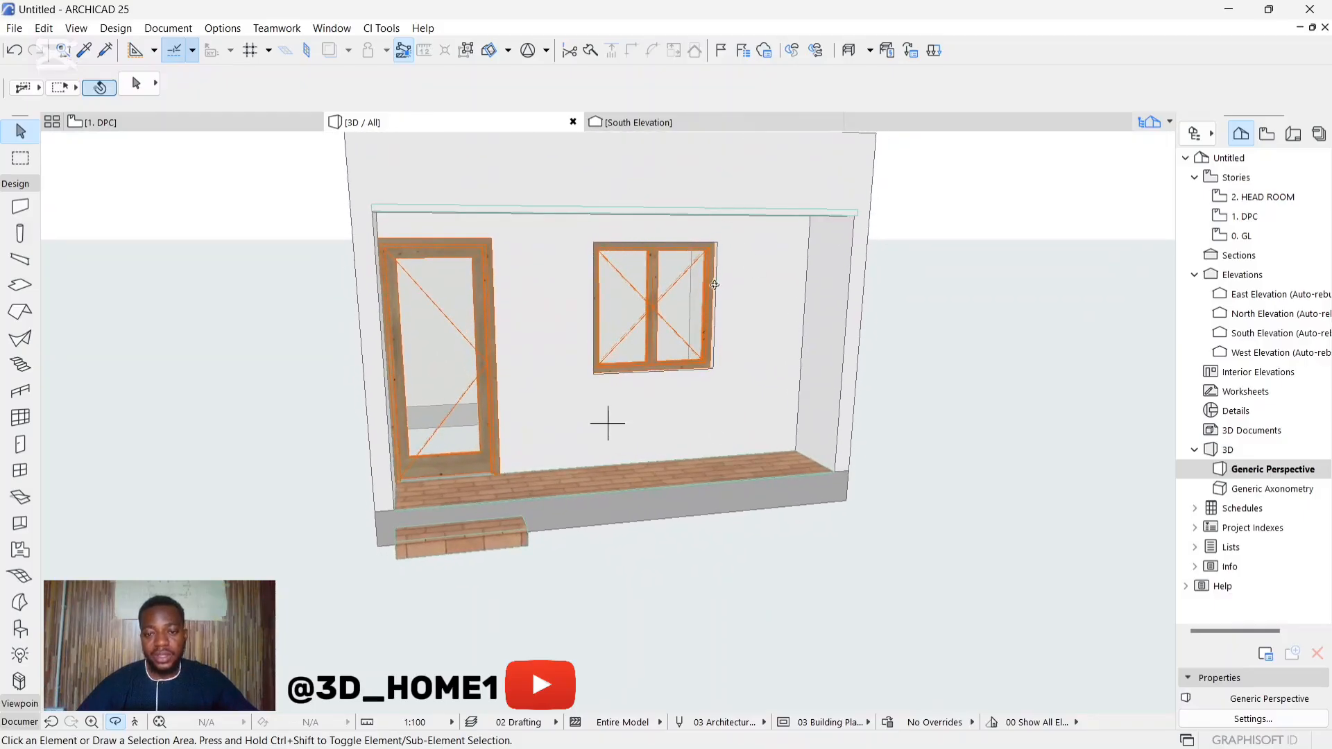
{"action": "scroll", "coordinate": [715, 284], "scroll_direction": "down", "scroll_amount": 2}
{"action": "scroll", "coordinate": [675, 442], "scroll_direction": "up", "scroll_amount": 5}
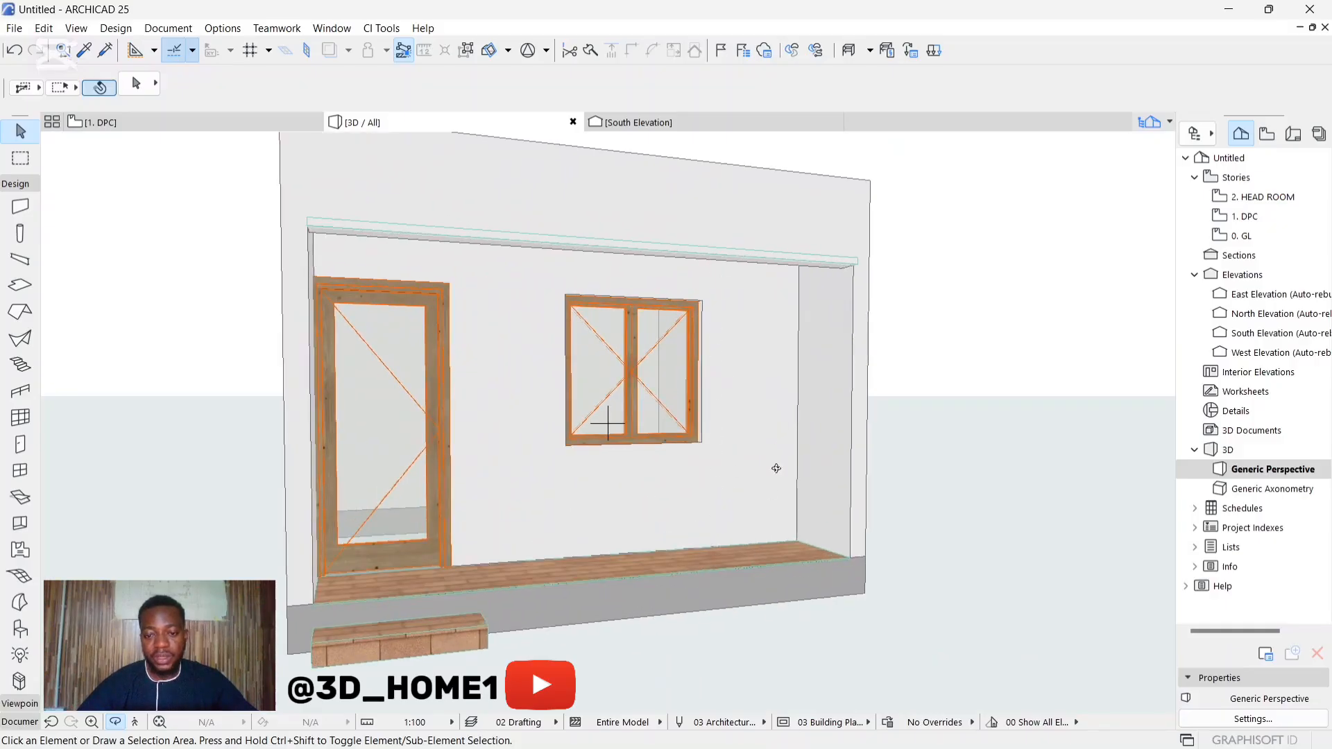
{"action": "scroll", "coordinate": [788, 539], "scroll_direction": "down", "scroll_amount": 3}
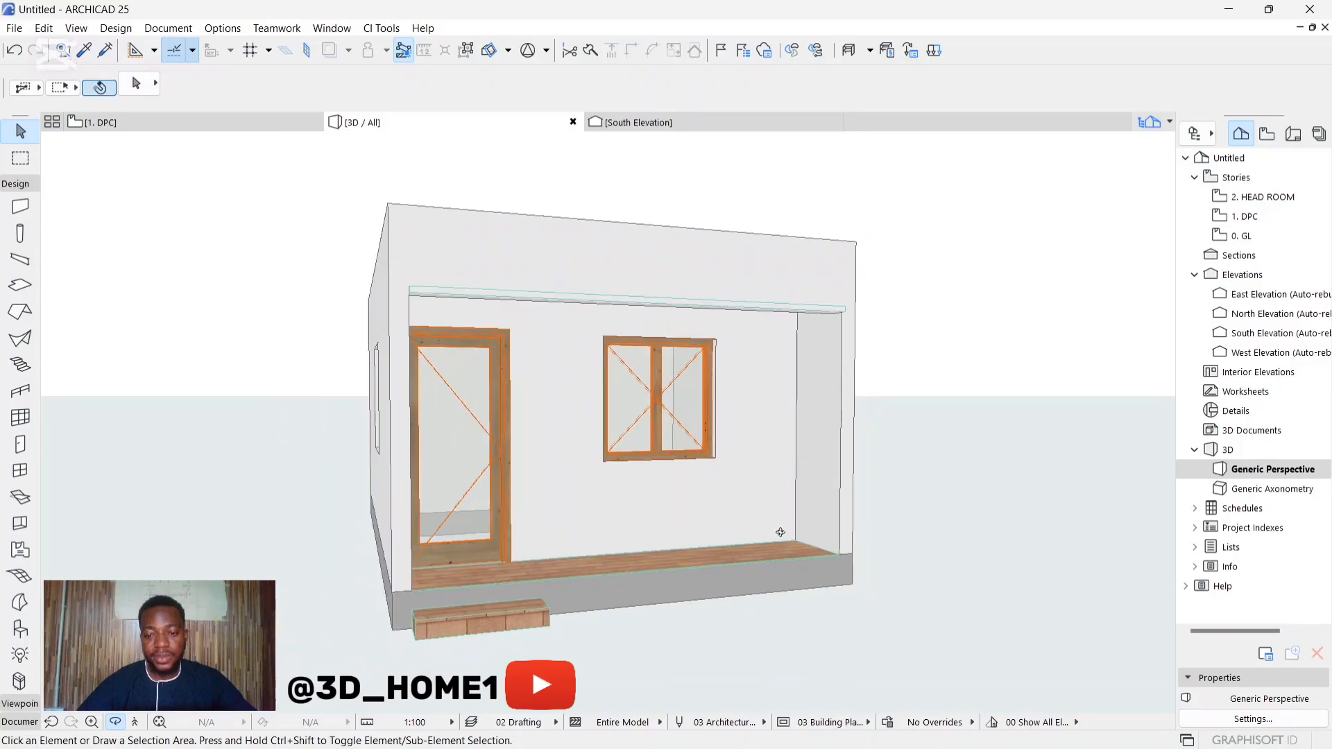
{"action": "scroll", "coordinate": [728, 506], "scroll_direction": "down", "scroll_amount": 2}
{"action": "left_click_drag", "start_coordinate": [722, 523], "coordinate": [709, 388]}
{"action": "scroll", "coordinate": [778, 483], "scroll_direction": "up", "scroll_amount": 2}
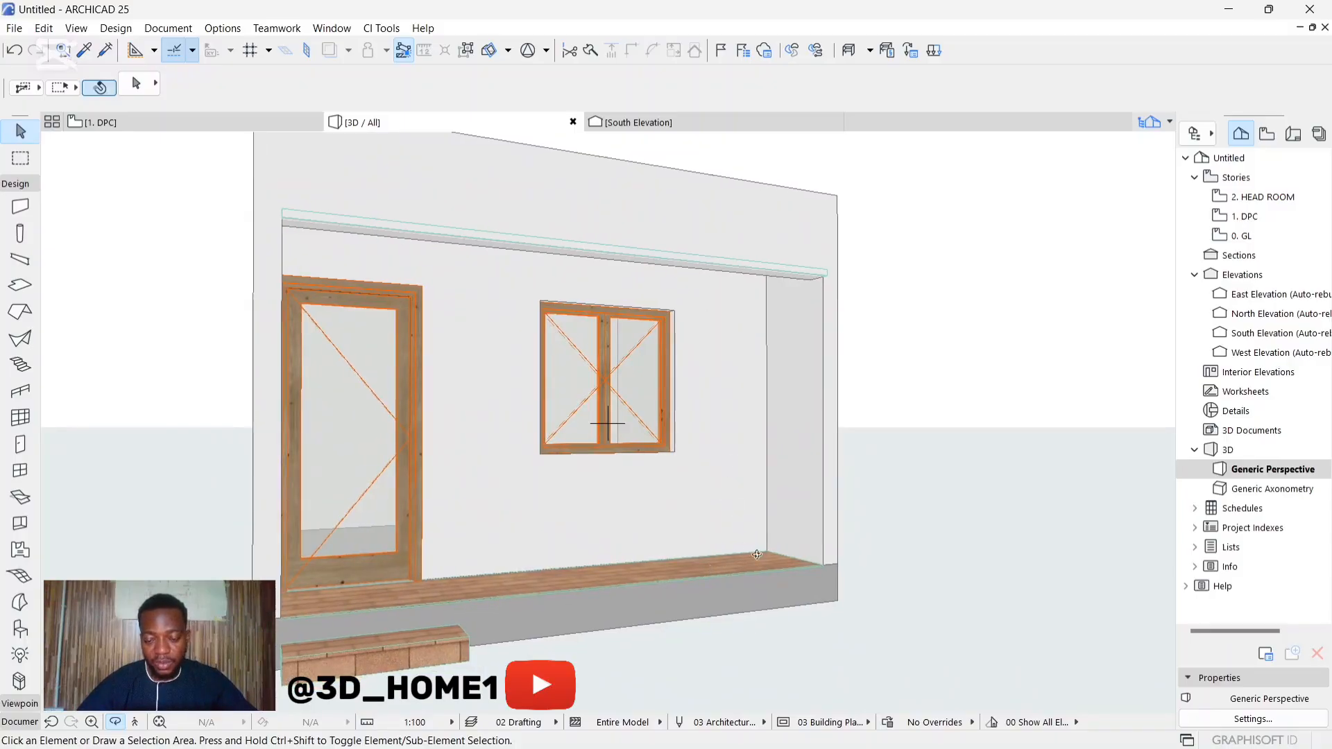
{"action": "scroll", "coordinate": [765, 518], "scroll_direction": "down", "scroll_amount": 2}
{"action": "left_click_drag", "start_coordinate": [731, 404], "coordinate": [704, 429]}
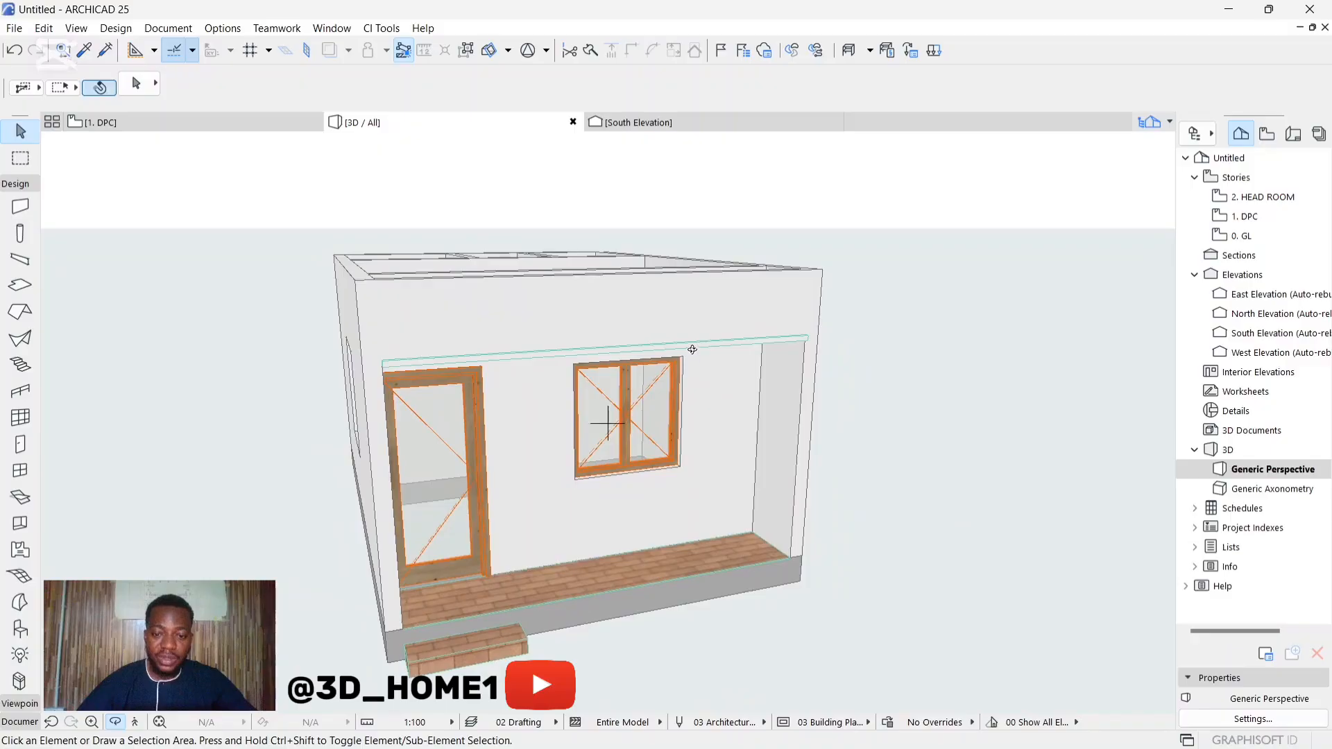
{"action": "left_click_drag", "start_coordinate": [713, 512], "coordinate": [700, 444]}
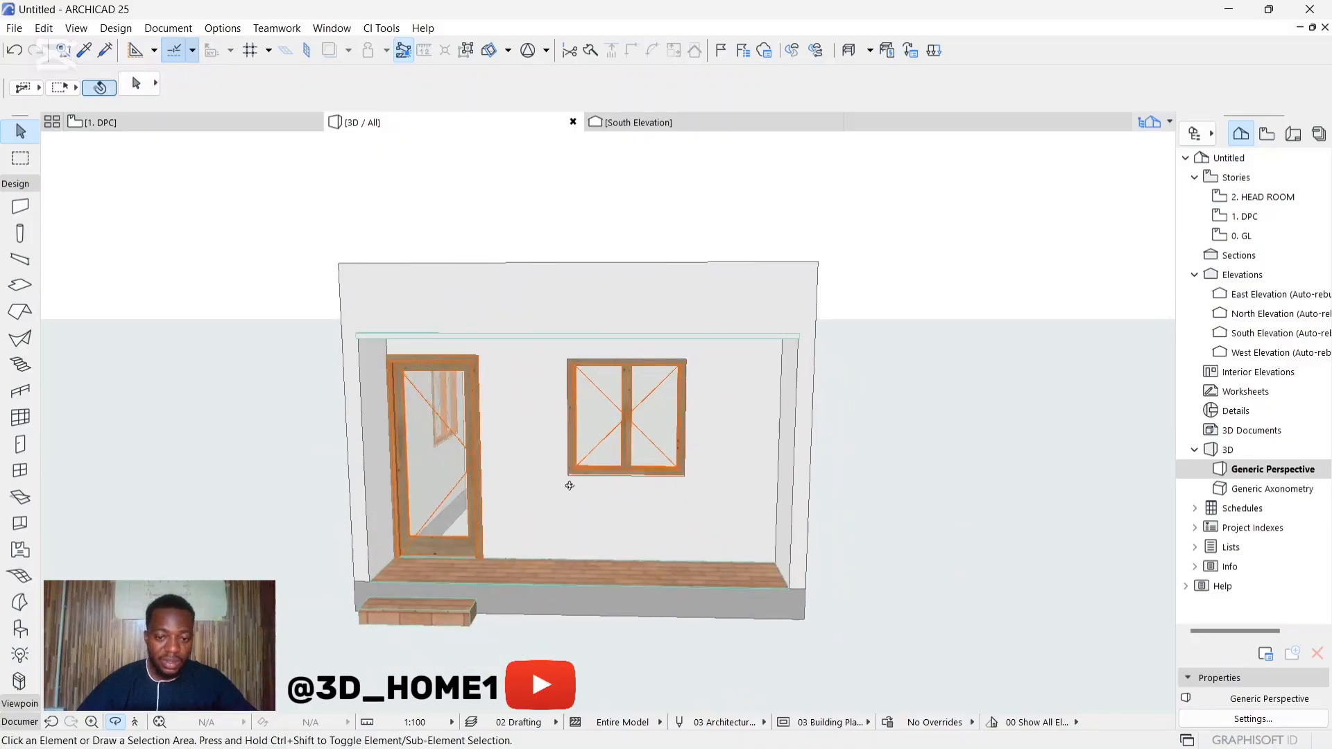
{"action": "left_click_drag", "start_coordinate": [694, 525], "coordinate": [646, 532]}
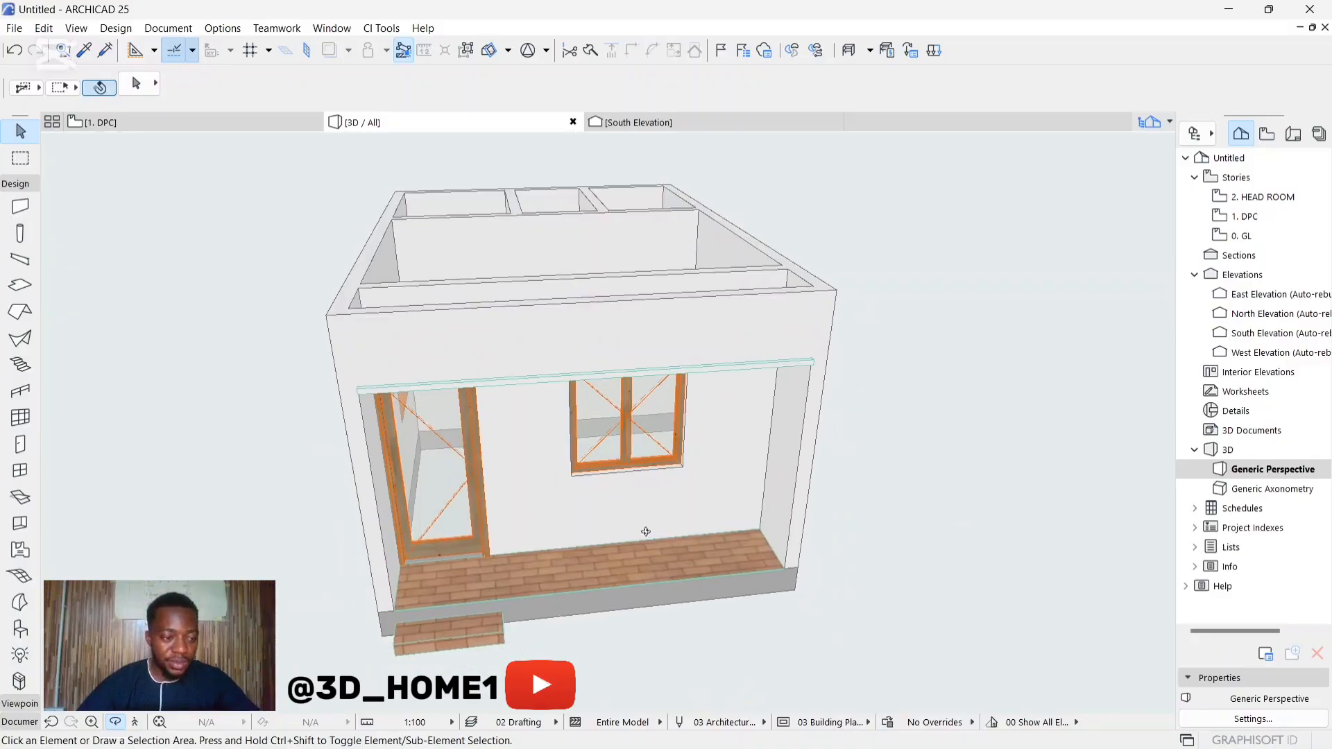
Step: Draw a 50 by 50 mm rectangular slab on the veranda floor near its front edge, between the window and the entrance step
{"action": "left_click", "coordinate": [28, 278]}
{"action": "scroll", "coordinate": [673, 574], "scroll_direction": "up", "scroll_amount": 6}
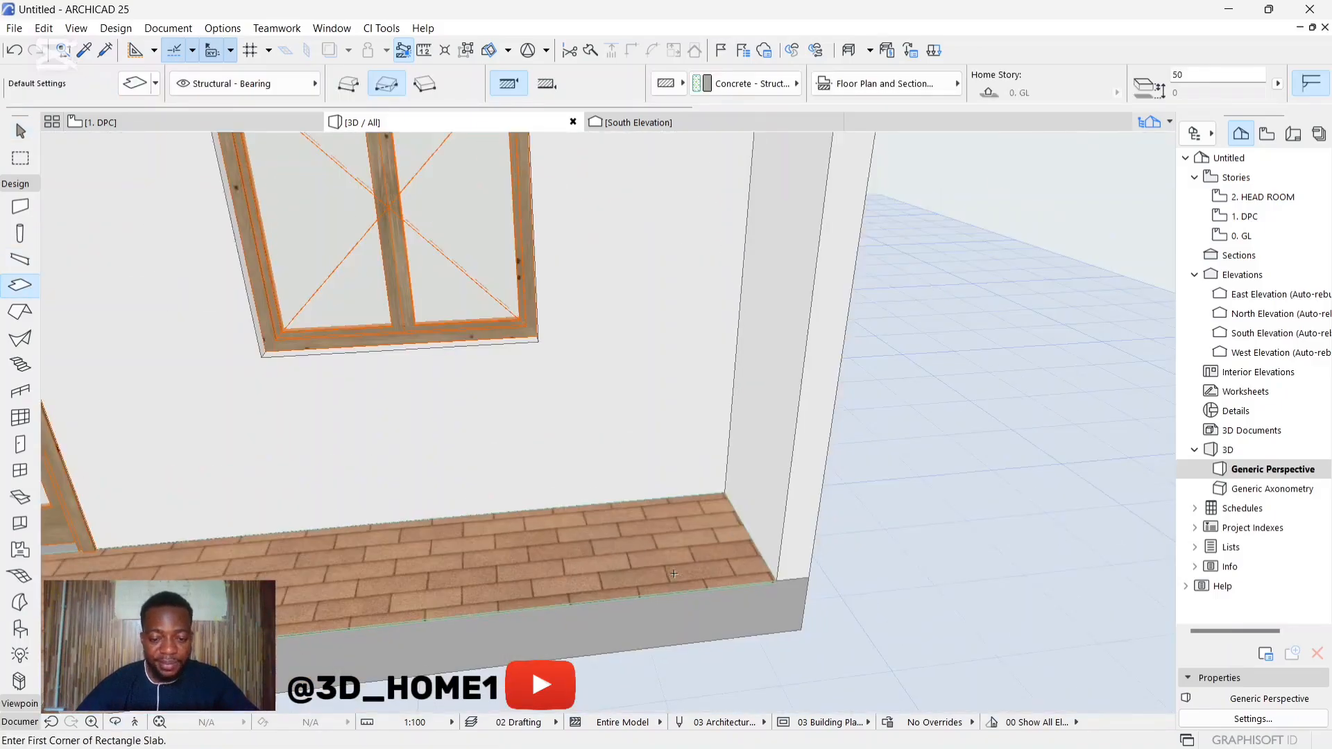
{"action": "scroll", "coordinate": [562, 590], "scroll_direction": "down", "scroll_amount": 1}
{"action": "left_click", "coordinate": [563, 588]}
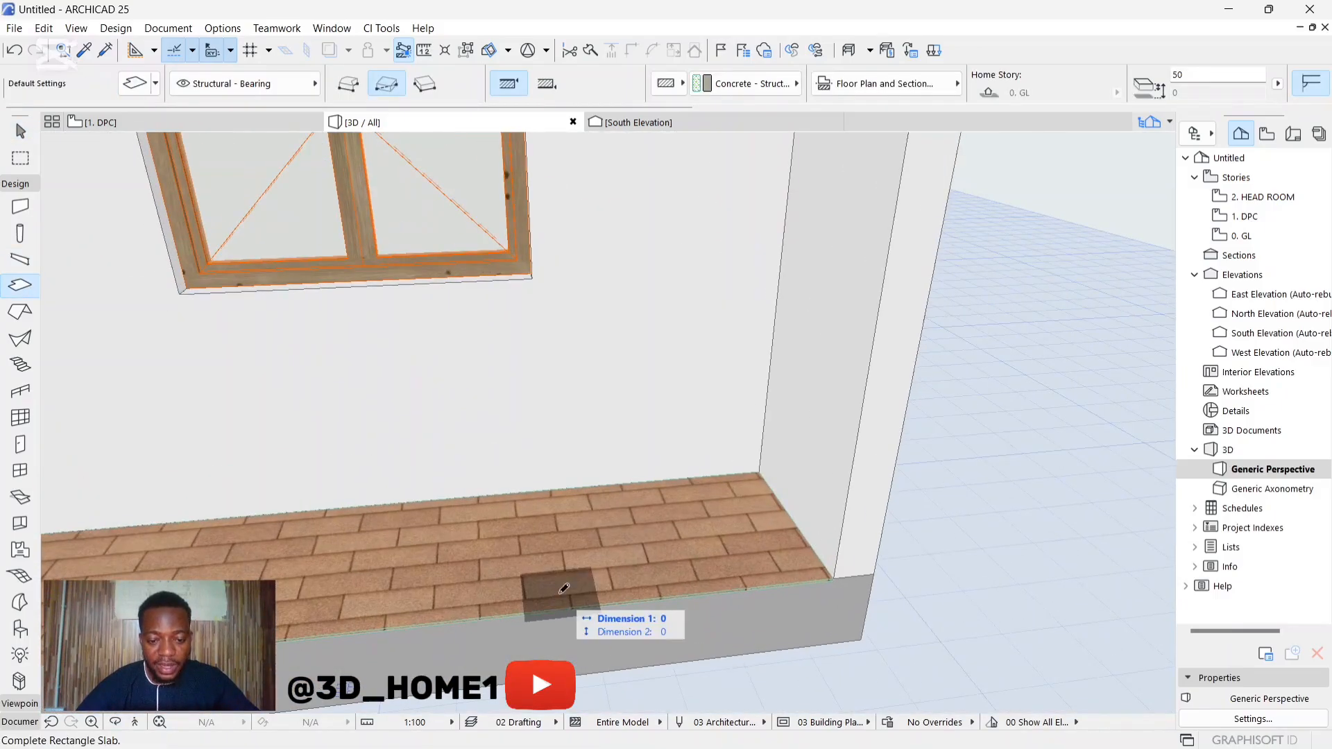
{"action": "scroll", "coordinate": [589, 598], "scroll_direction": "up", "scroll_amount": 1}
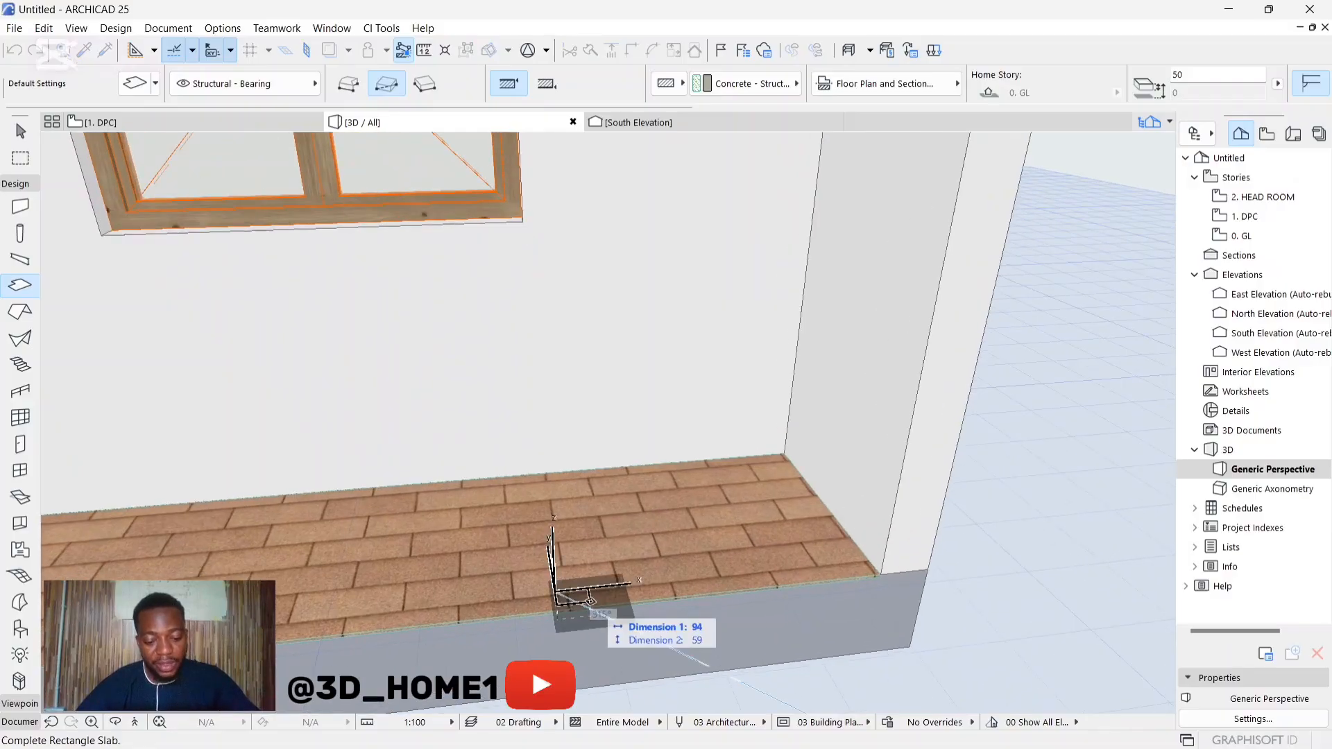
{"action": "type", "text": "50"}
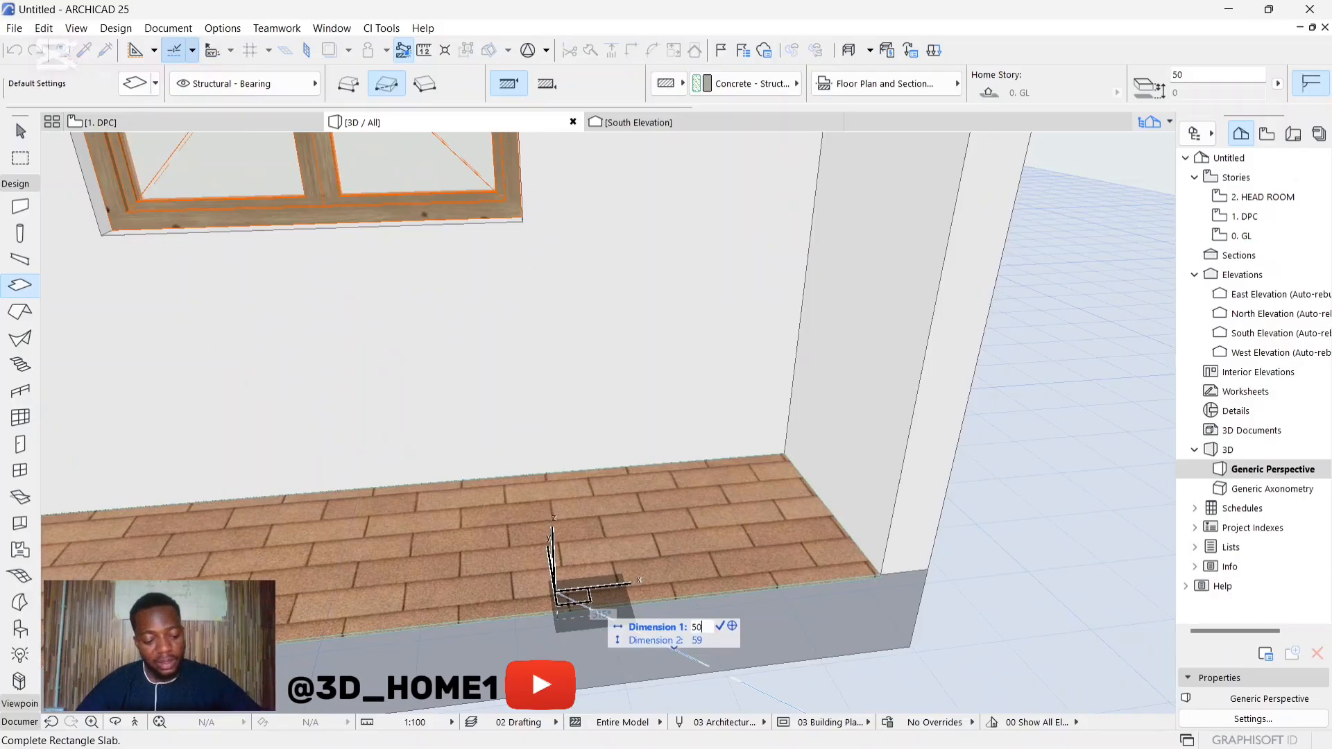
{"action": "key", "text": "Tab"}
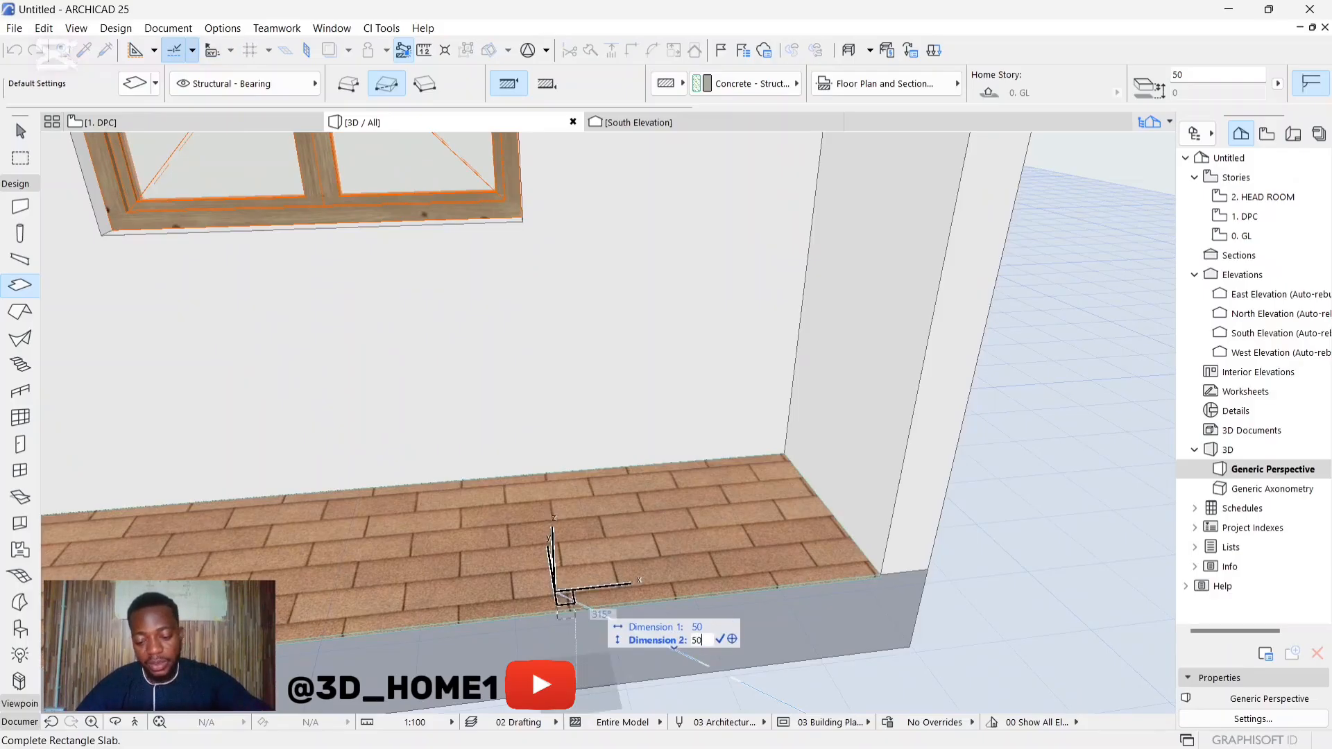
{"action": "key", "text": "Return"}
Step: Stretch the small square slab's thickness upward to 2375 mm, reaching the white slab at the beam to form a post
{"action": "scroll", "coordinate": [592, 631], "scroll_direction": "up", "scroll_amount": 3}
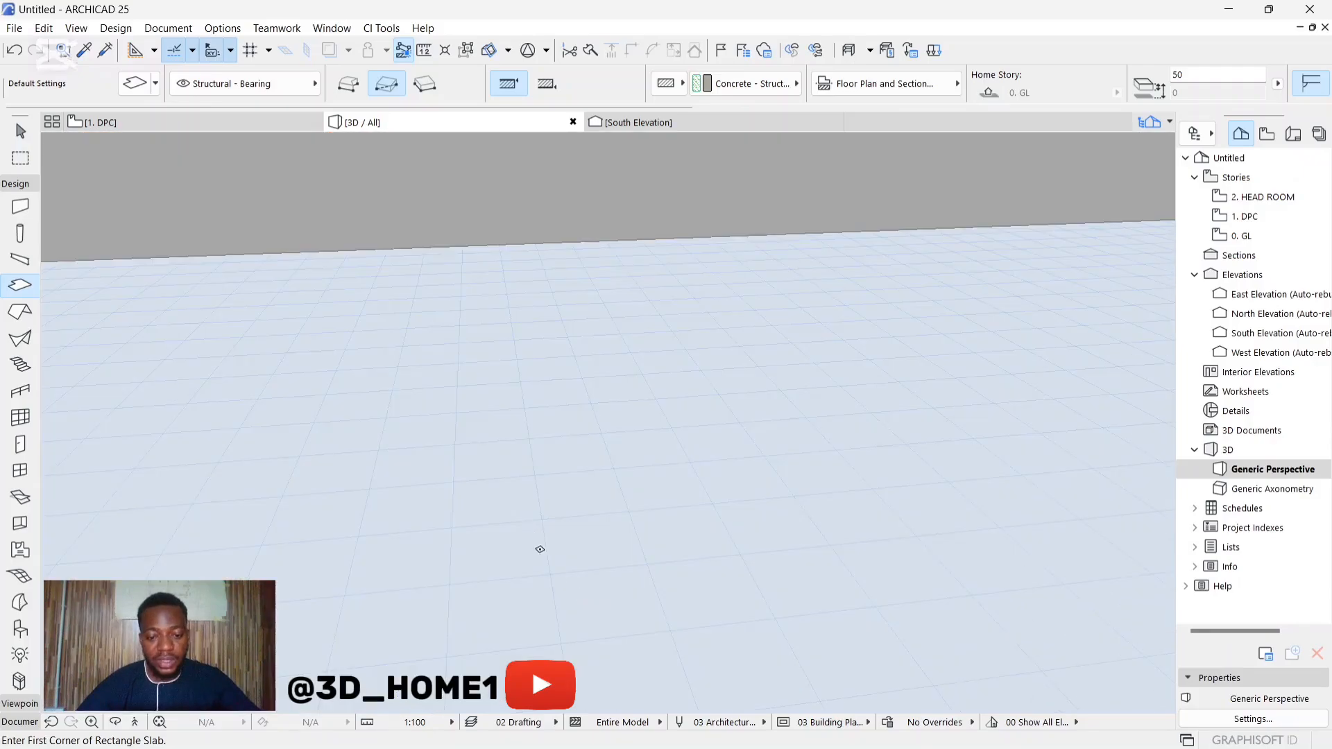
{"action": "scroll", "coordinate": [540, 548], "scroll_direction": "down", "scroll_amount": 1}
{"action": "key", "text": "Escape"}
{"action": "left_click", "coordinate": [561, 590]}
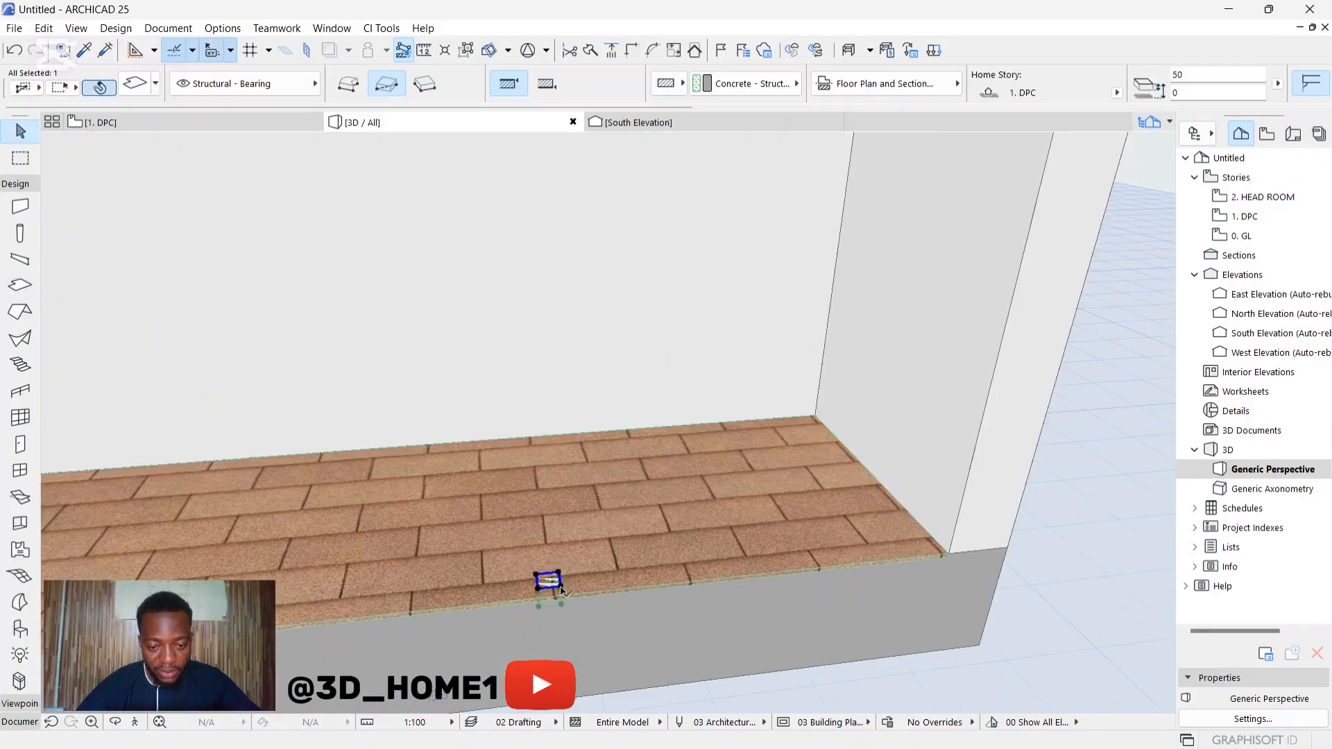
{"action": "left_click", "coordinate": [561, 588]}
{"action": "left_click", "coordinate": [639, 673]}
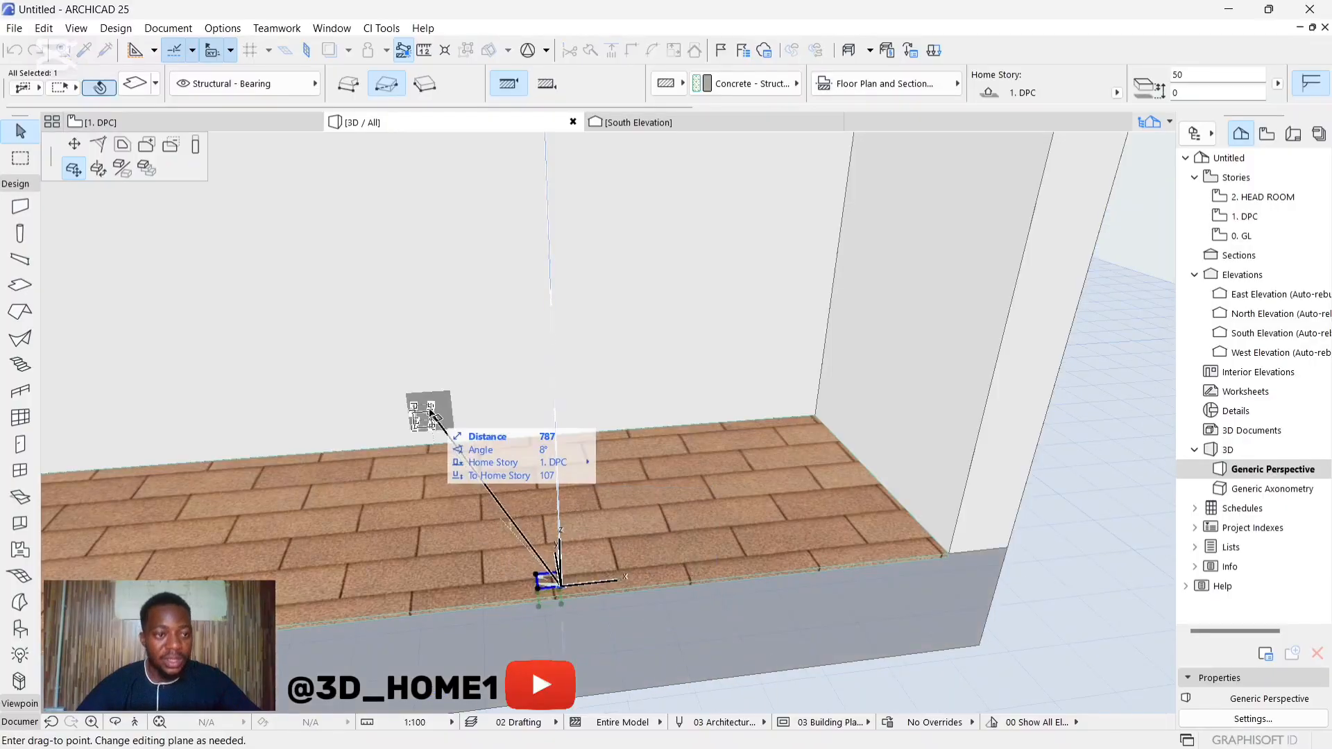
{"action": "left_click", "coordinate": [196, 144]}
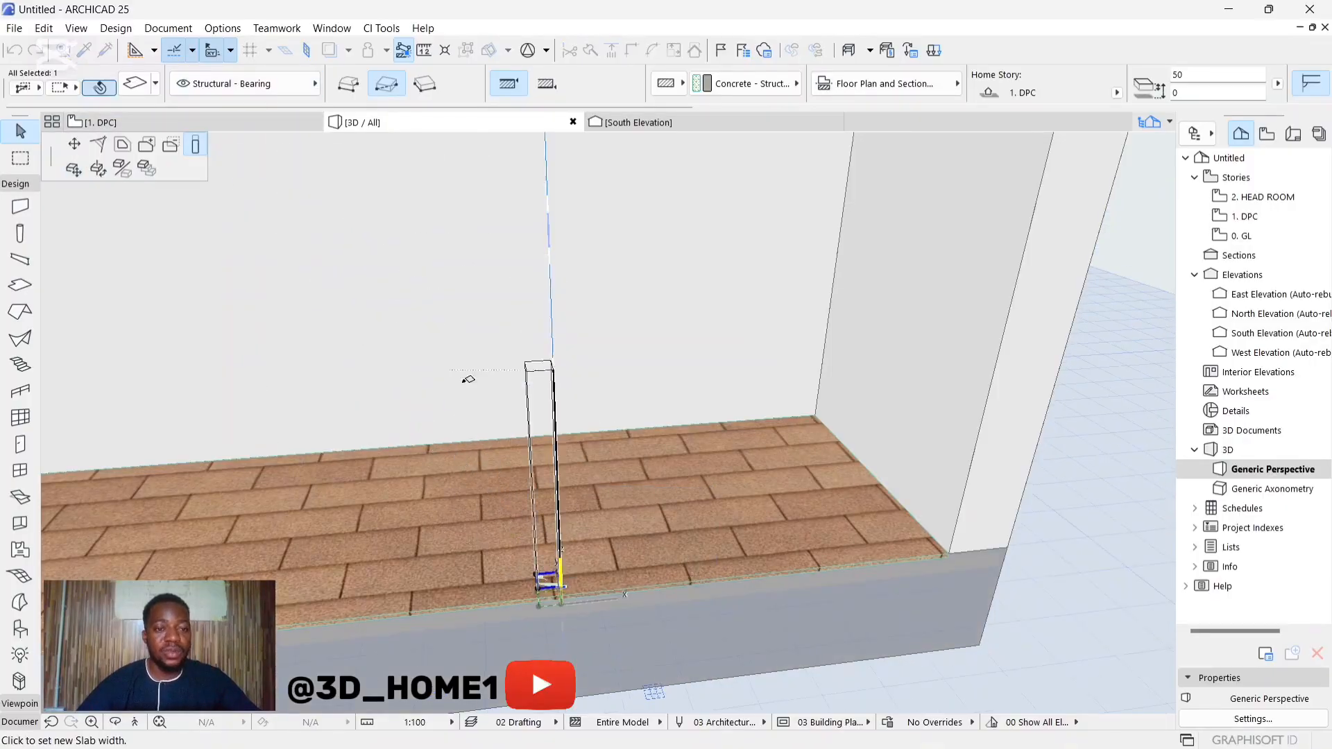
{"action": "scroll", "coordinate": [468, 380], "scroll_direction": "down", "scroll_amount": 5}
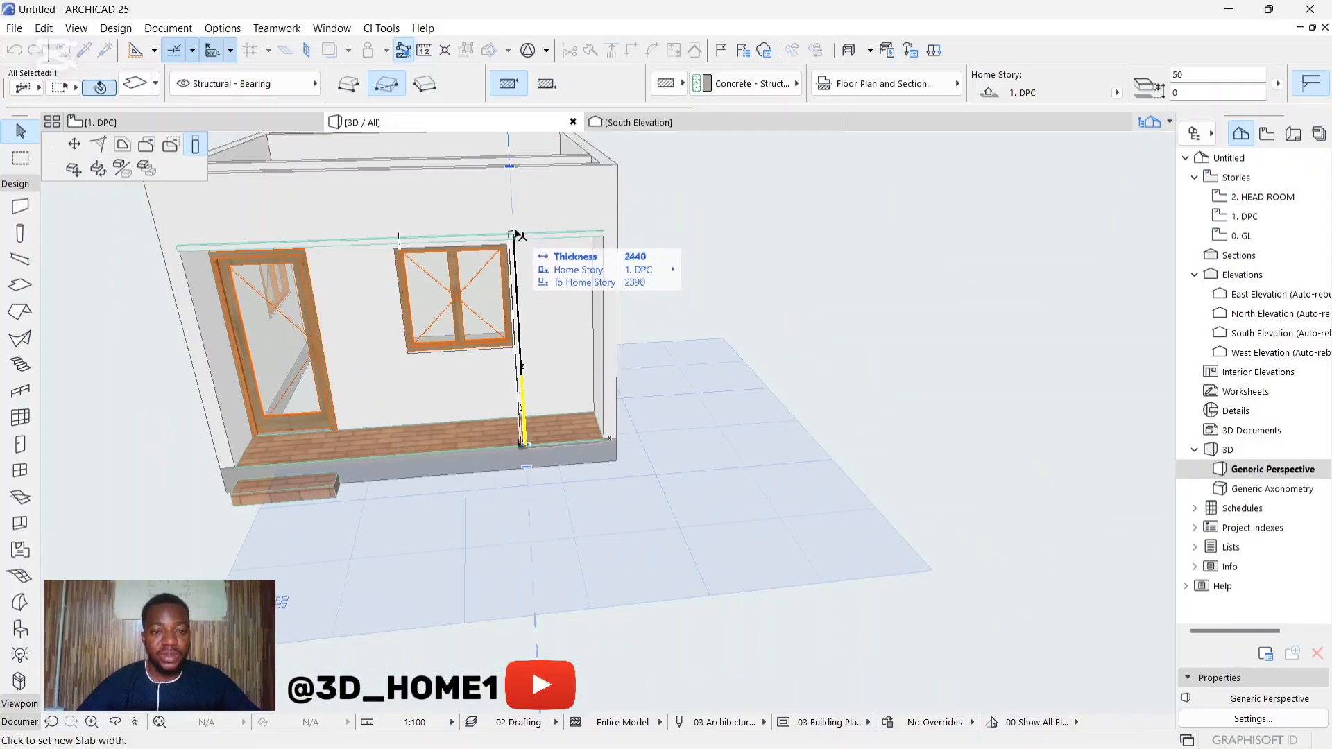
{"action": "scroll", "coordinate": [517, 236], "scroll_direction": "up", "scroll_amount": 3}
{"action": "left_click", "coordinate": [519, 242]}
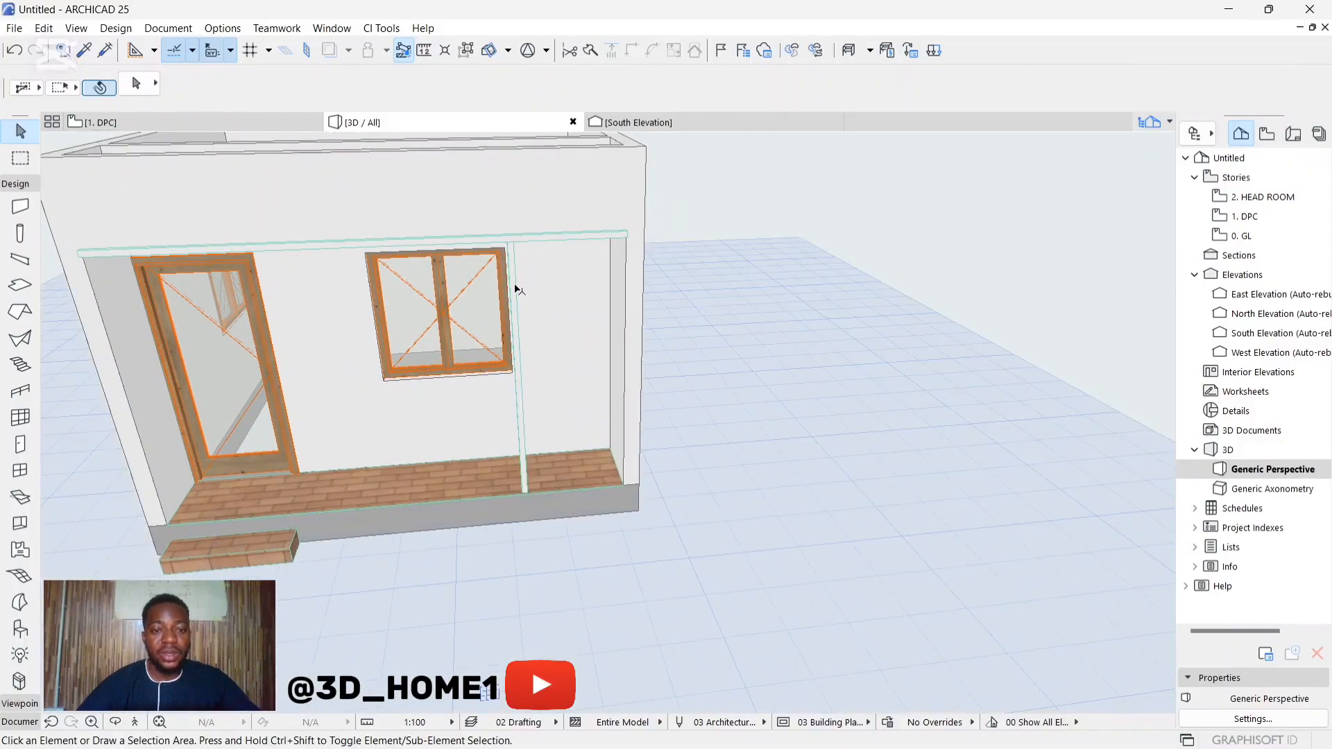
Step: Override all surfaces of the veranda post with Metal - Iron
{"action": "left_click", "coordinate": [514, 281]}
{"action": "double_click", "coordinate": [502, 243]}
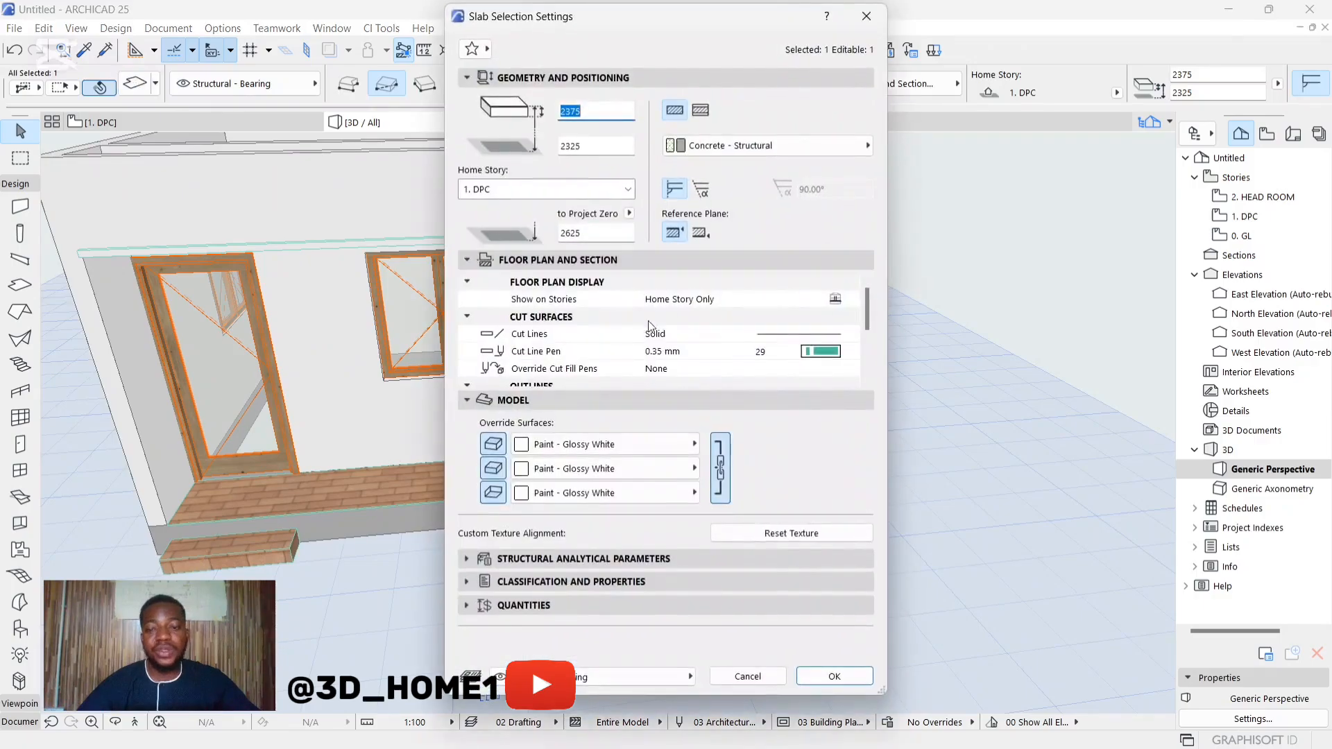
{"action": "left_click", "coordinate": [604, 444]}
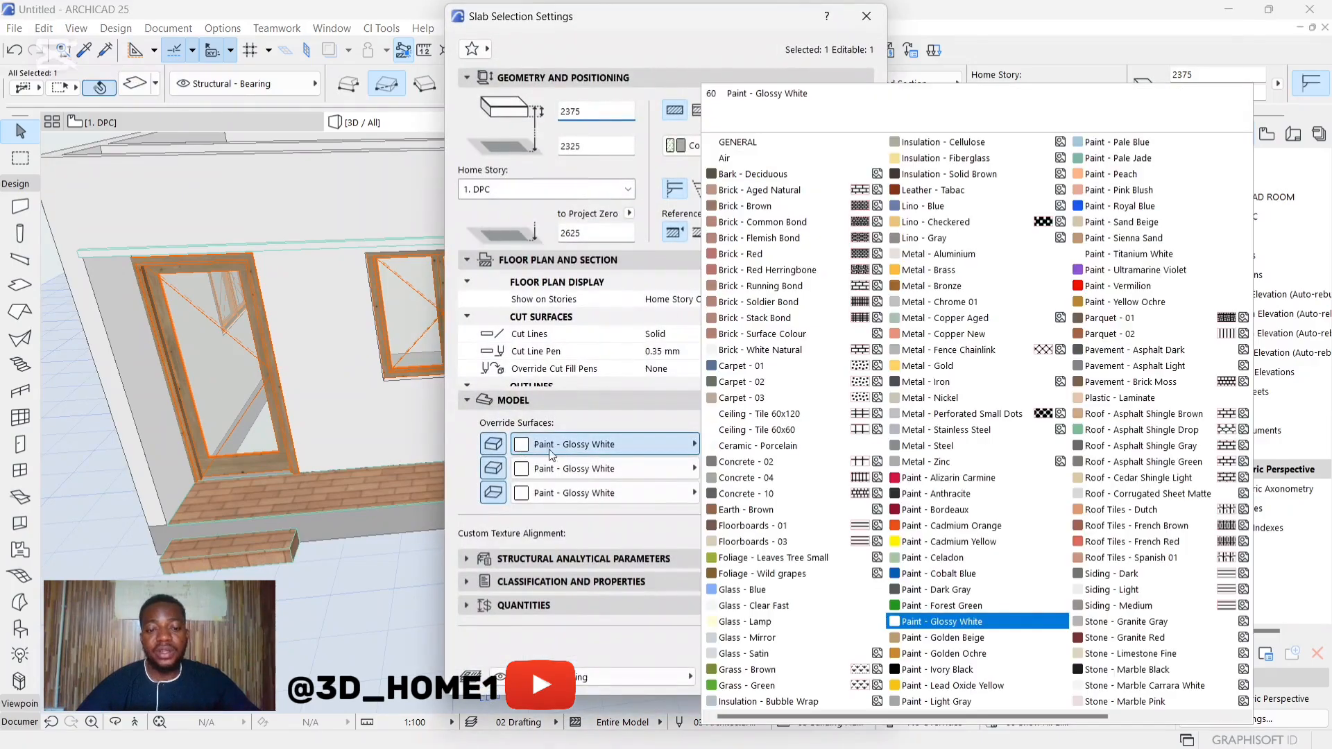
{"action": "left_click", "coordinate": [919, 382]}
{"action": "left_click", "coordinate": [832, 677]}
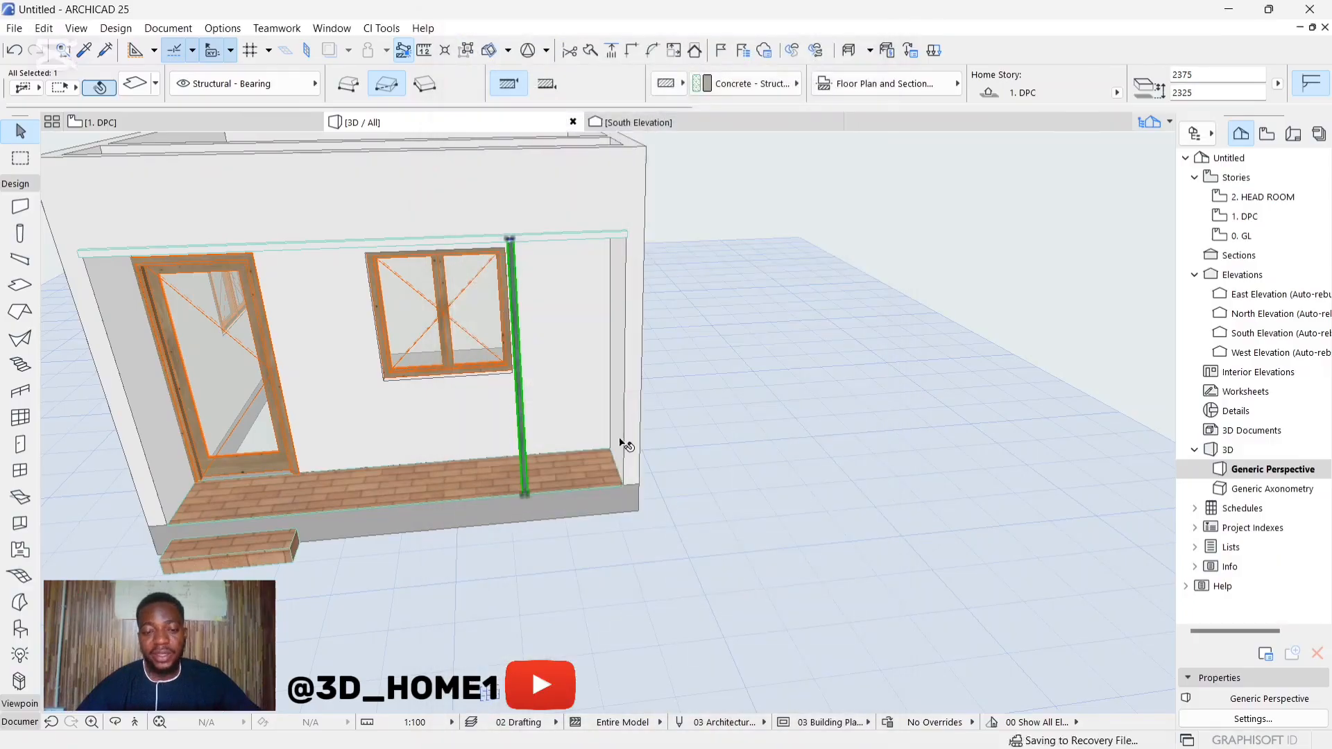
{"action": "left_click", "coordinate": [665, 320]}
Step: Multiply the iron veranda post with Increment and Spread along the floor's front edge to the nearby end wall, making five copies
{"action": "scroll", "coordinate": [520, 418], "scroll_direction": "up", "scroll_amount": 2}
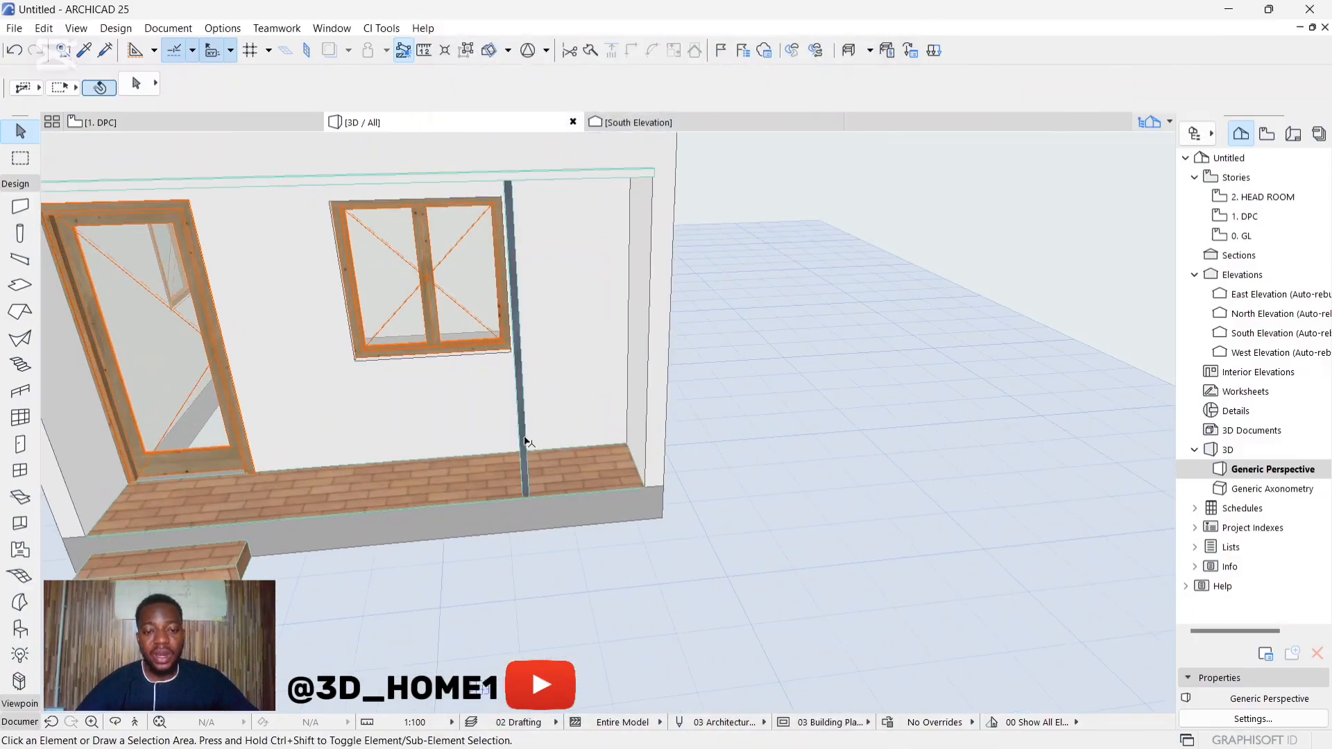
{"action": "left_click", "coordinate": [525, 438]}
{"action": "scroll", "coordinate": [525, 444], "scroll_direction": "up", "scroll_amount": 1}
{"action": "left_click", "coordinate": [528, 504]}
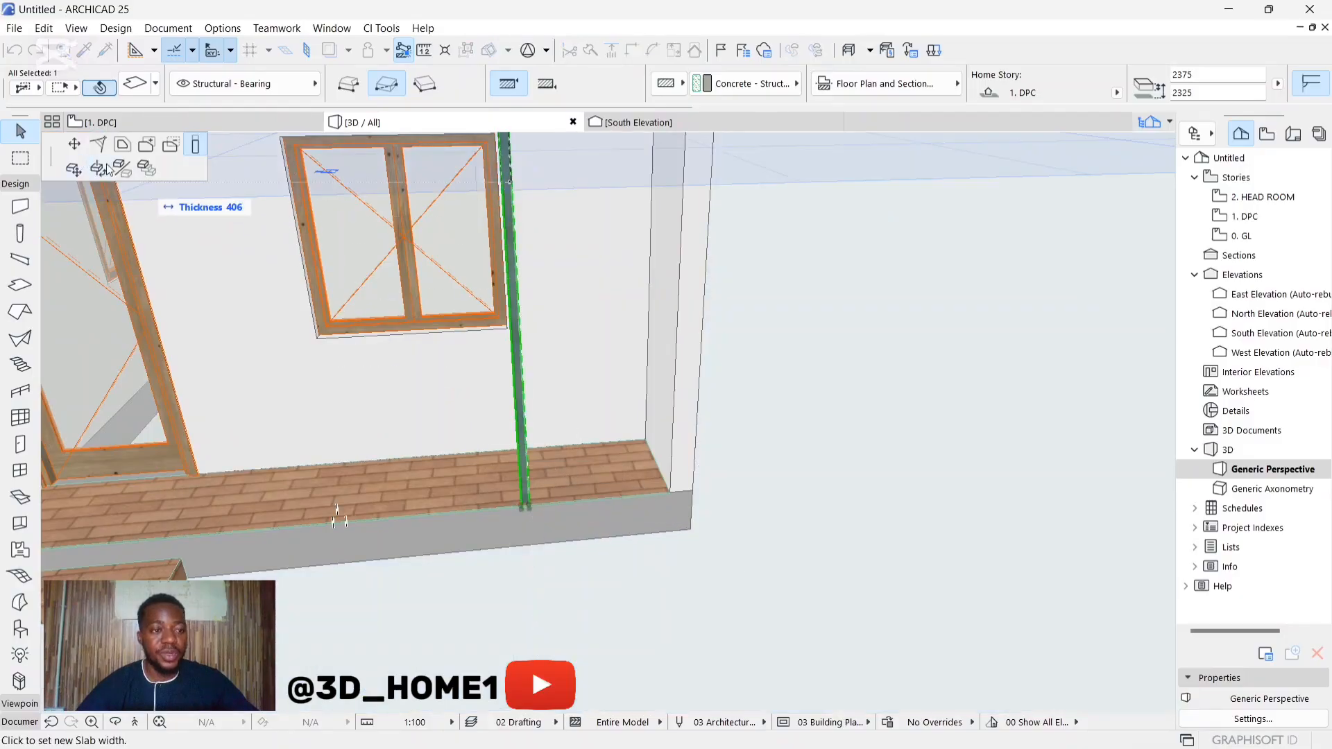
{"action": "left_click", "coordinate": [147, 168]}
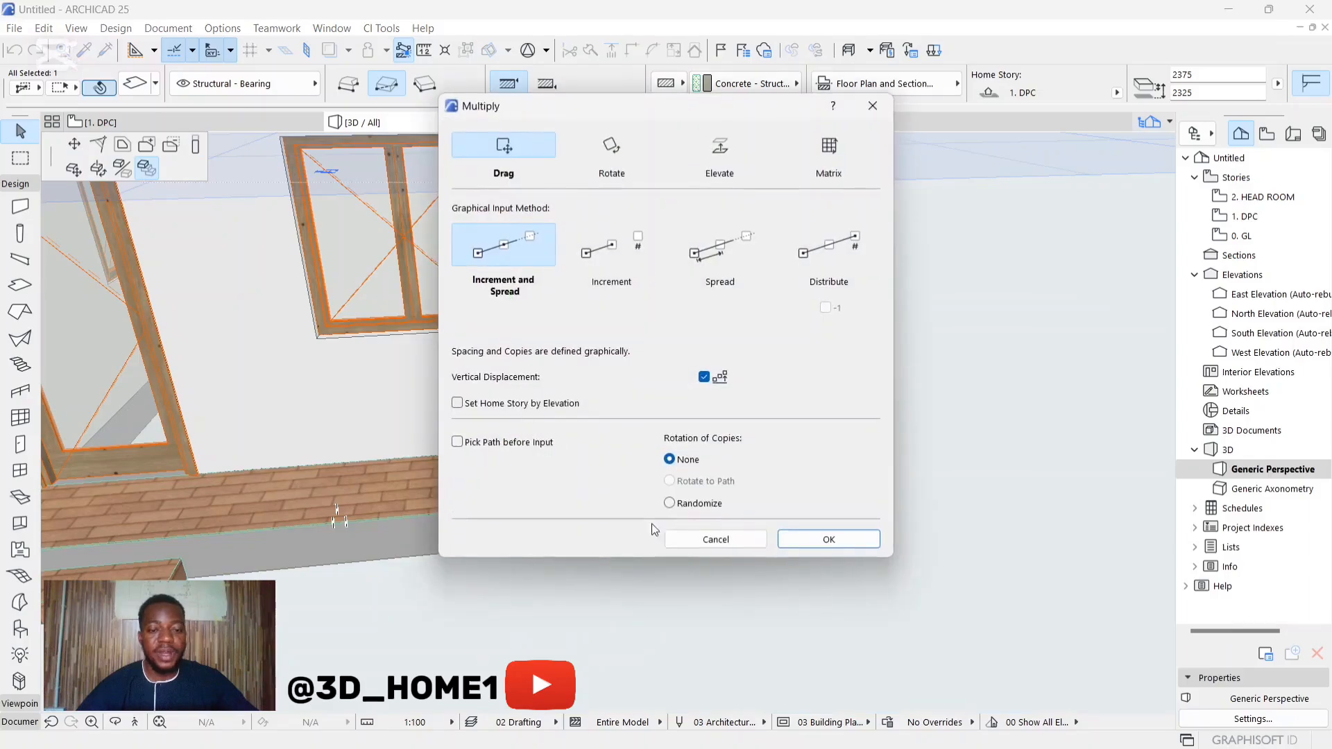
{"action": "left_click", "coordinate": [829, 539]}
{"action": "scroll", "coordinate": [426, 486], "scroll_direction": "up", "scroll_amount": 2}
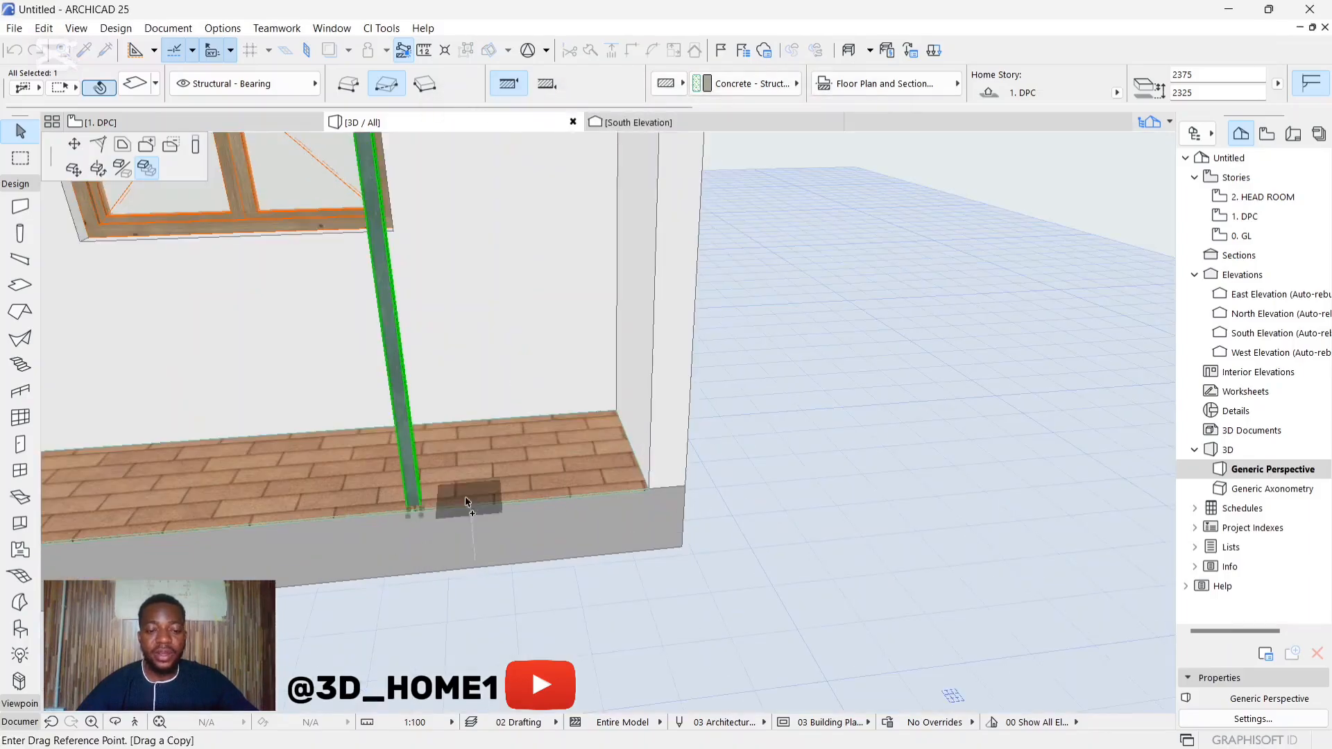
{"action": "left_click", "coordinate": [421, 510]}
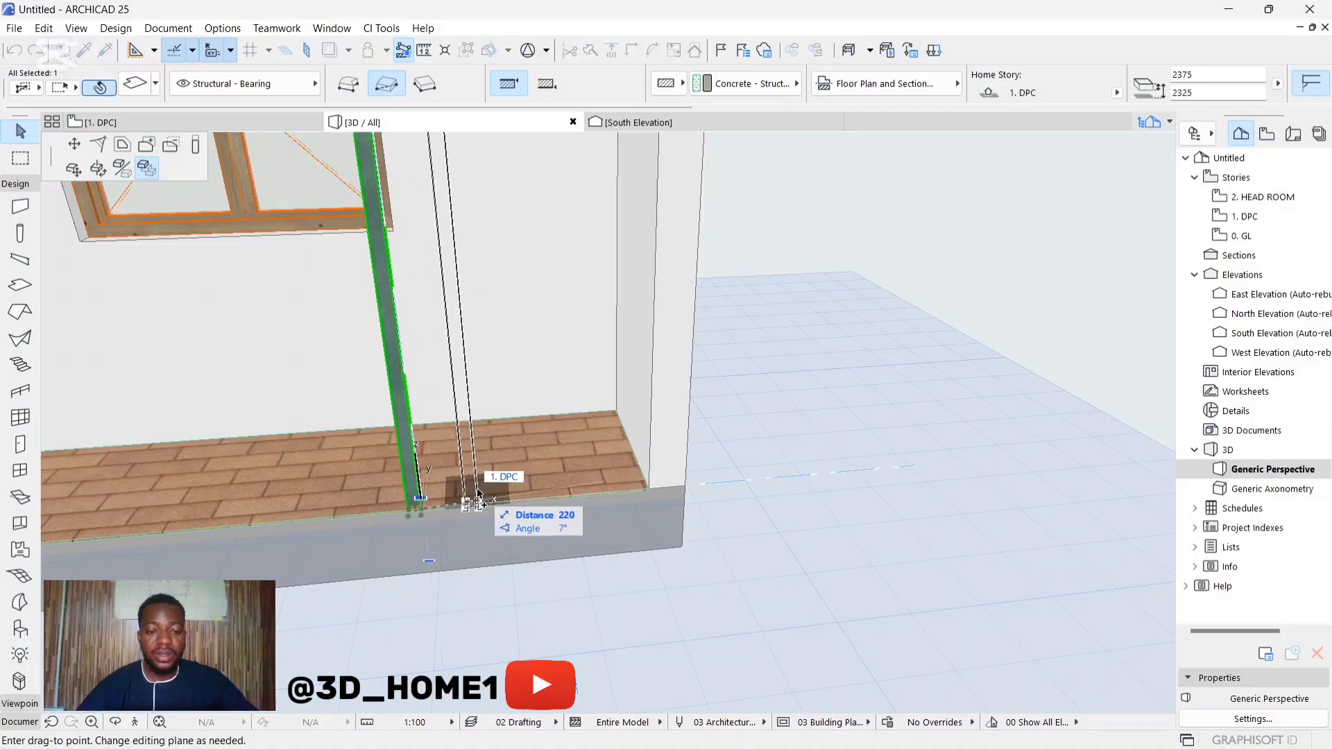
{"action": "scroll", "coordinate": [458, 494], "scroll_direction": "up", "scroll_amount": 2}
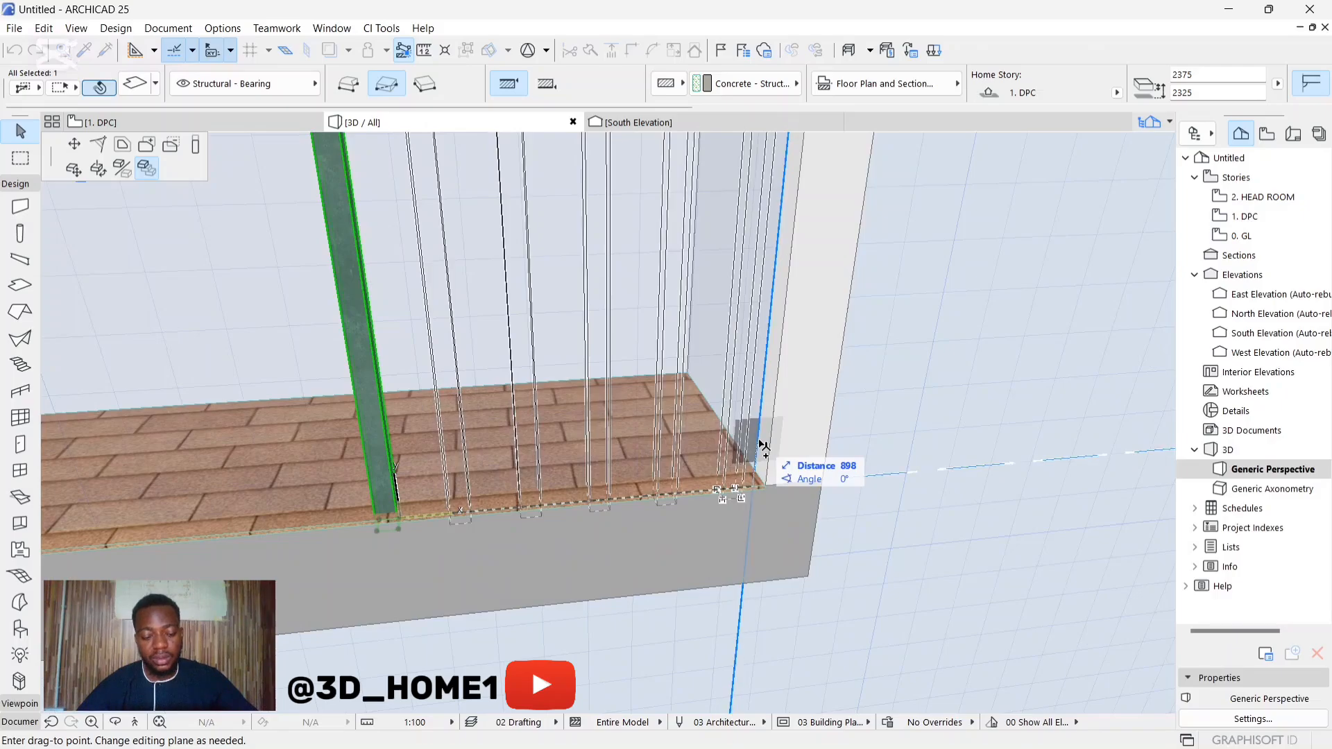
{"action": "left_click", "coordinate": [759, 490]}
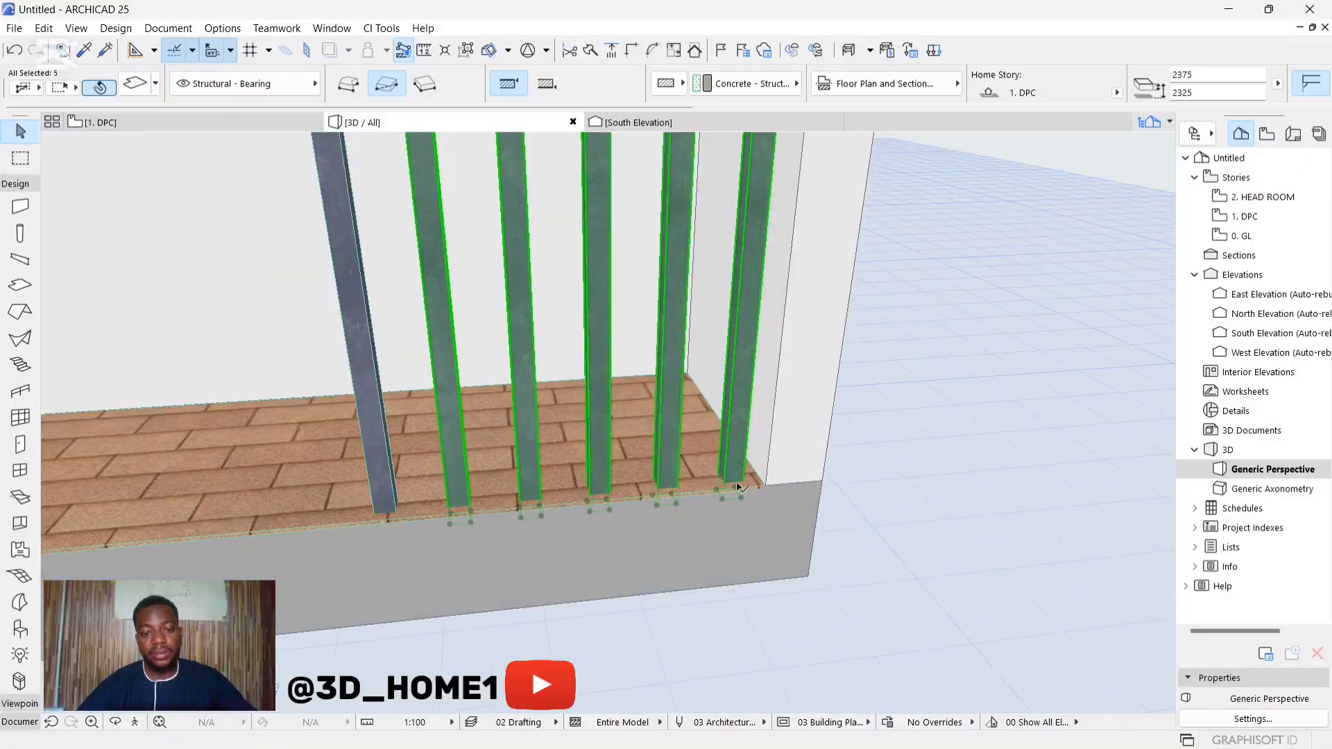
{"action": "key", "text": "Escape"}
Step: Examine the row of iron posts and their spacing from inside and in front of the veranda
{"action": "scroll", "coordinate": [649, 548], "scroll_direction": "down", "scroll_amount": 3}
{"action": "scroll", "coordinate": [651, 566], "scroll_direction": "down", "scroll_amount": 5}
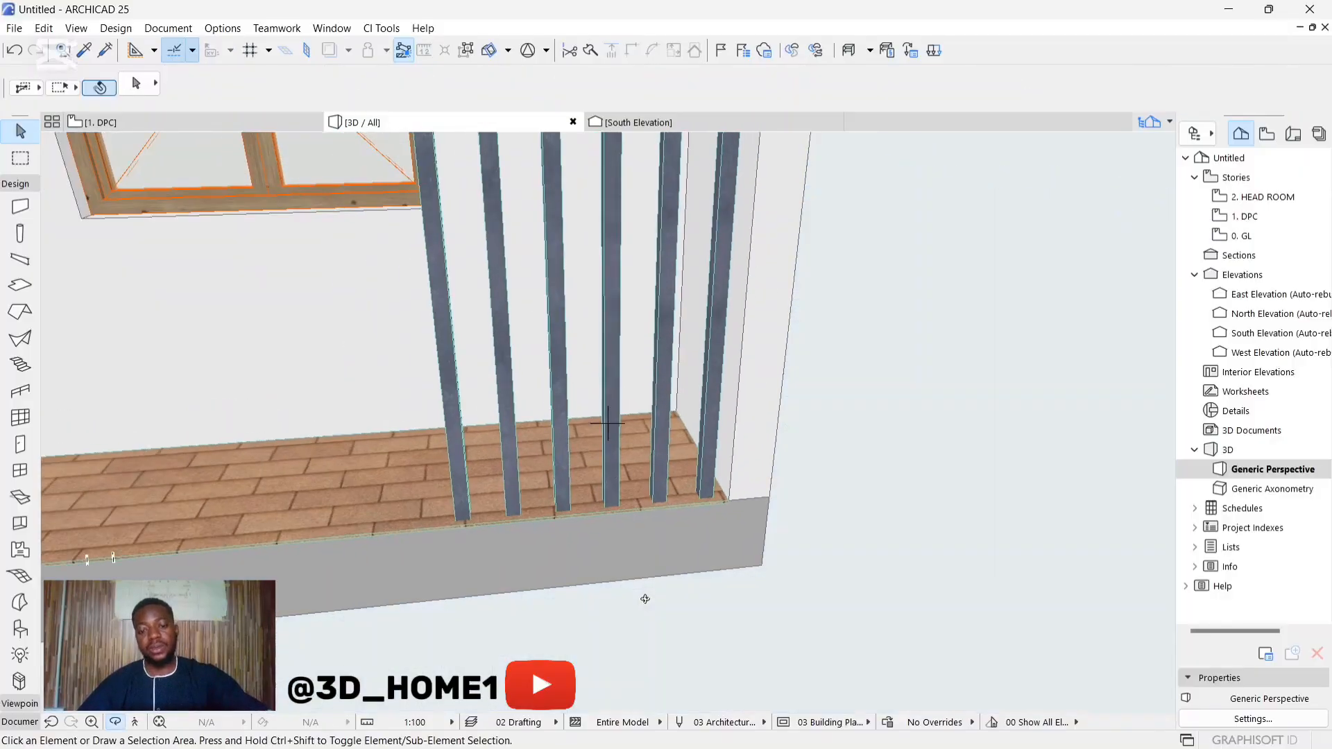
{"action": "middle_click_drag", "start_coordinate": [722, 598], "coordinate": [854, 539], "text": "shift"}
{"action": "scroll", "coordinate": [635, 528], "scroll_direction": "up", "scroll_amount": 3}
{"action": "scroll", "coordinate": [854, 538], "scroll_direction": "down", "scroll_amount": 2}
{"action": "middle_click_drag", "start_coordinate": [547, 506], "coordinate": [747, 595], "text": "shift"}
{"action": "scroll", "coordinate": [746, 595], "scroll_direction": "up", "scroll_amount": 5}
{"action": "middle_click_drag", "start_coordinate": [630, 511], "coordinate": [844, 547], "text": "shift"}
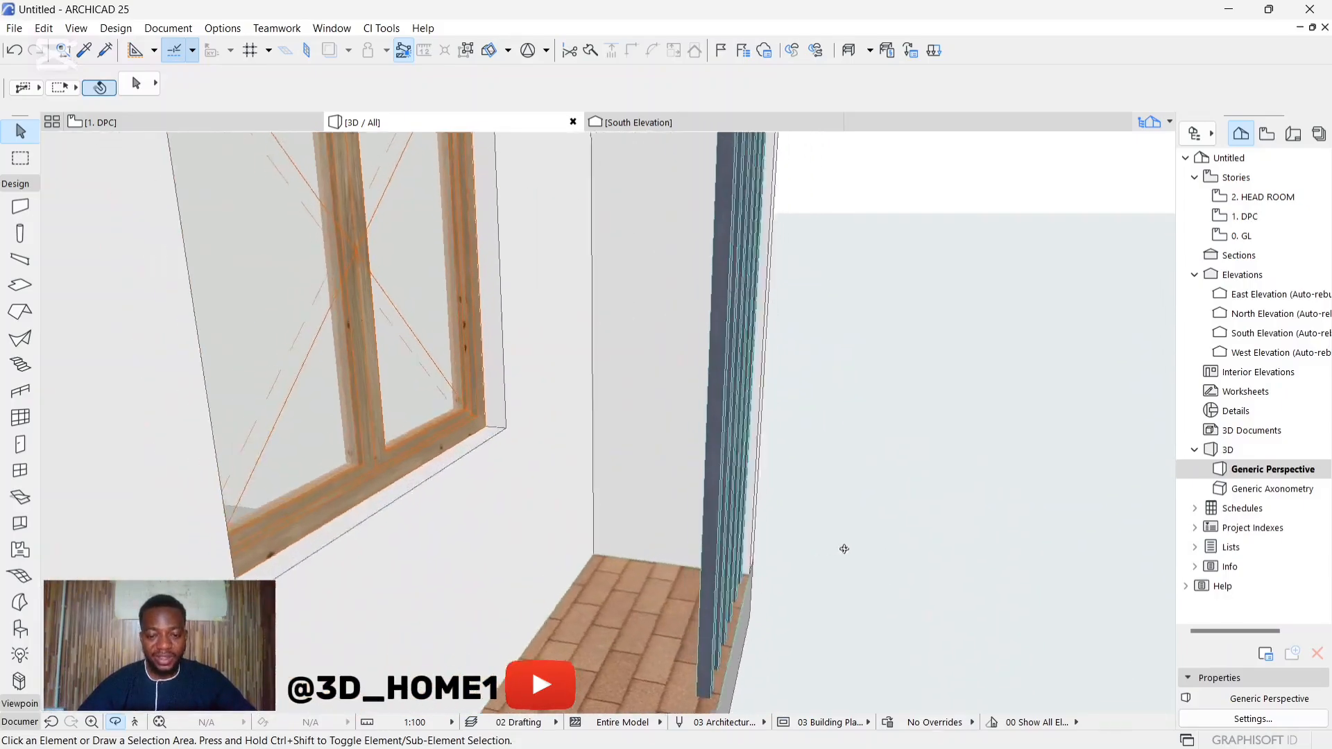
{"action": "scroll", "coordinate": [697, 593], "scroll_direction": "up", "scroll_amount": 2}
{"action": "middle_click_drag", "start_coordinate": [612, 585], "coordinate": [726, 601], "text": "shift"}
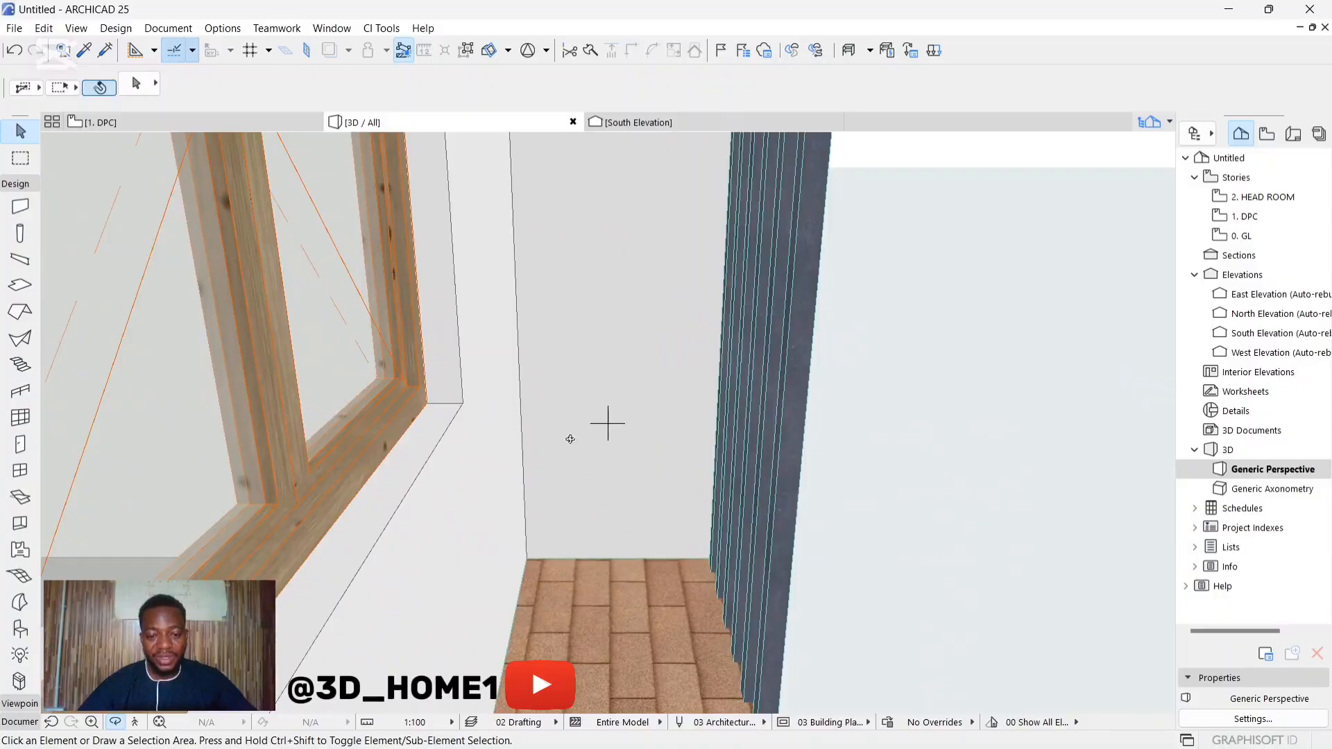
{"action": "middle_click_drag", "start_coordinate": [697, 494], "coordinate": [590, 488], "text": "shift"}
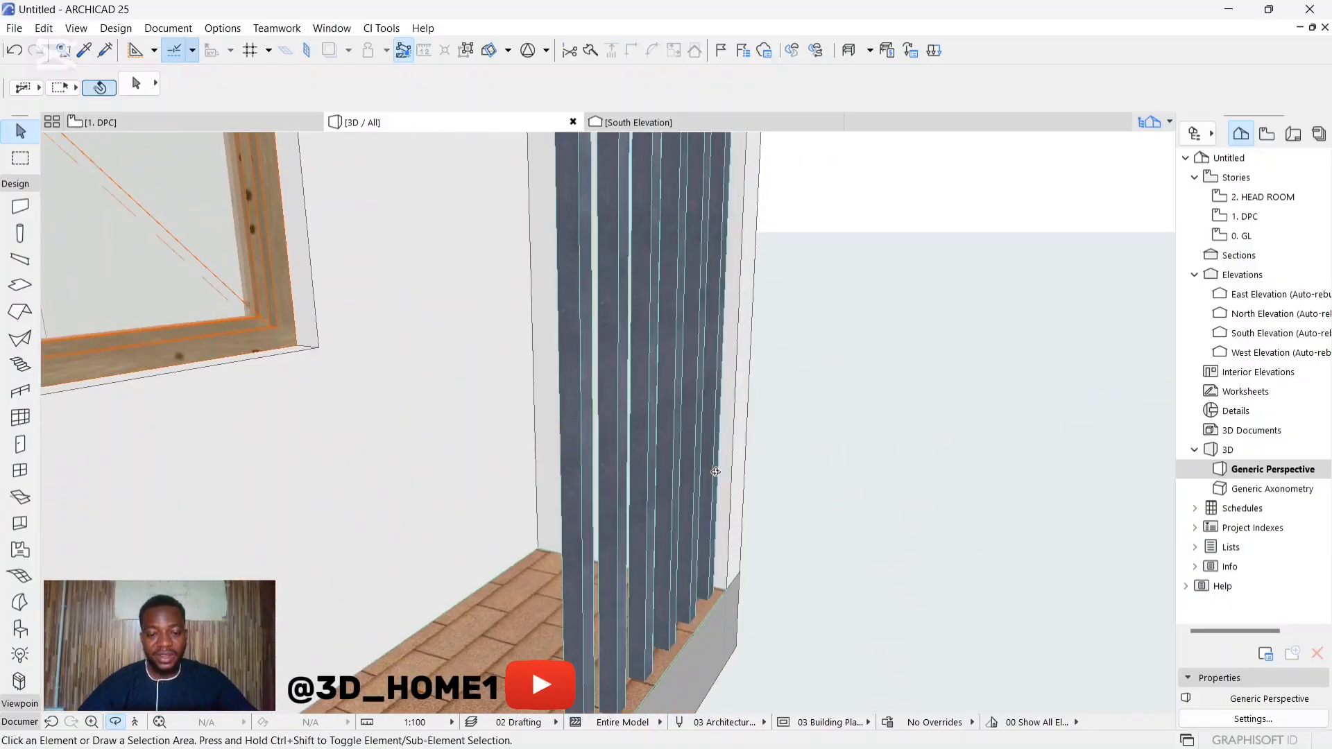
{"action": "scroll", "coordinate": [717, 485], "scroll_direction": "down", "scroll_amount": 4}
{"action": "middle_click_drag", "start_coordinate": [719, 523], "coordinate": [588, 517], "text": "shift"}
{"action": "scroll", "coordinate": [671, 500], "scroll_direction": "down", "scroll_amount": 2}
{"action": "scroll", "coordinate": [726, 517], "scroll_direction": "down", "scroll_amount": 3}
{"action": "middle_click_drag", "start_coordinate": [779, 552], "coordinate": [467, 529], "text": "shift"}
{"action": "scroll", "coordinate": [468, 530], "scroll_direction": "up", "scroll_amount": 3}
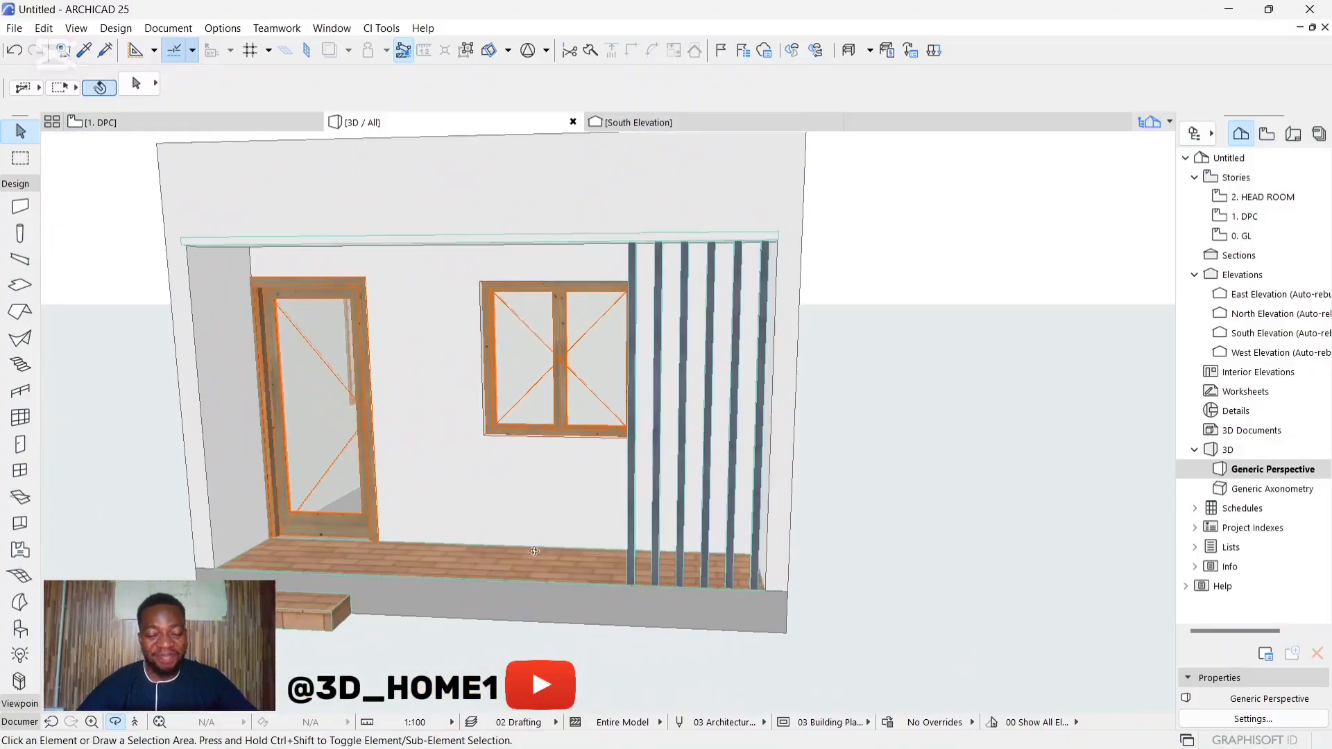
{"action": "scroll", "coordinate": [647, 548], "scroll_direction": "down", "scroll_amount": 2}
{"action": "middle_click_drag", "start_coordinate": [645, 551], "coordinate": [621, 493], "text": "shift"}
{"action": "scroll", "coordinate": [576, 553], "scroll_direction": "up", "scroll_amount": 2}
{"action": "scroll", "coordinate": [605, 486], "scroll_direction": "down", "scroll_amount": 4}
{"action": "scroll", "coordinate": [616, 516], "scroll_direction": "up", "scroll_amount": 2}
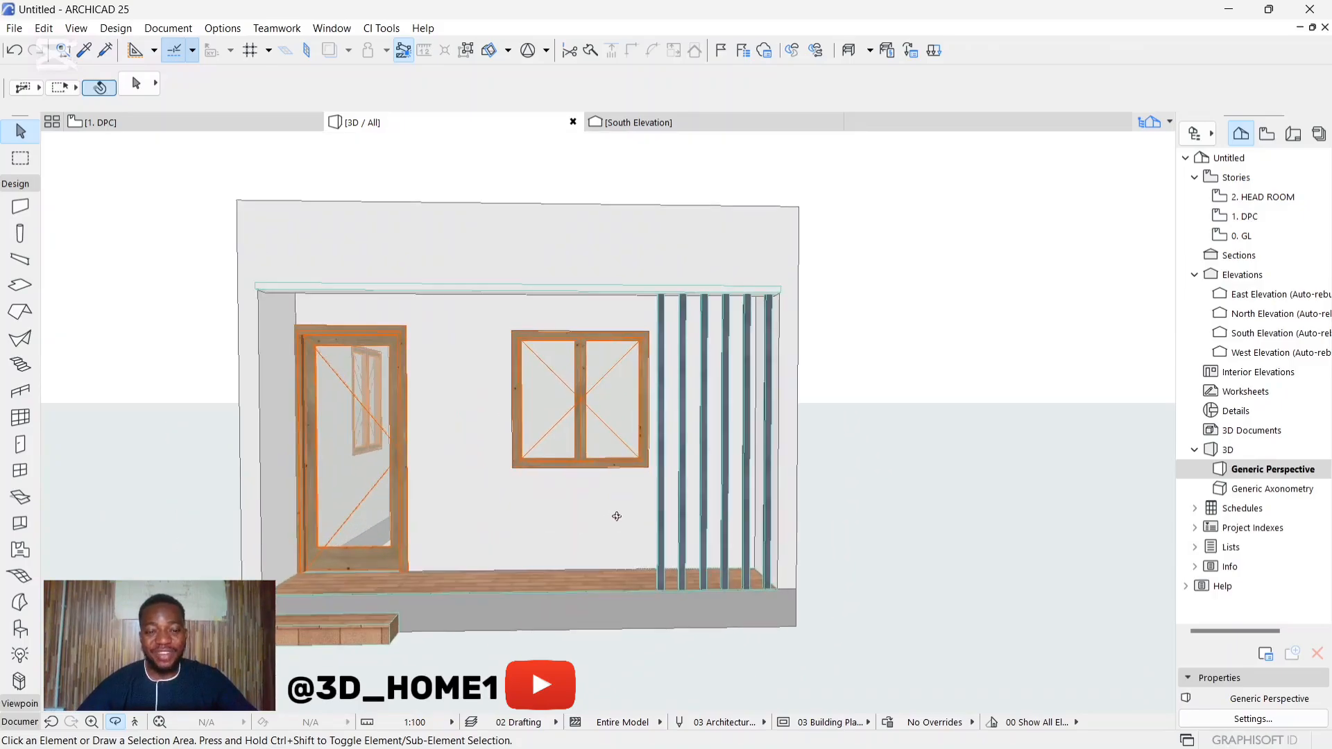
Step: Examine the whole building from above and around its front and side walls
{"action": "middle_click_drag", "start_coordinate": [641, 537], "coordinate": [575, 472], "text": "shift"}
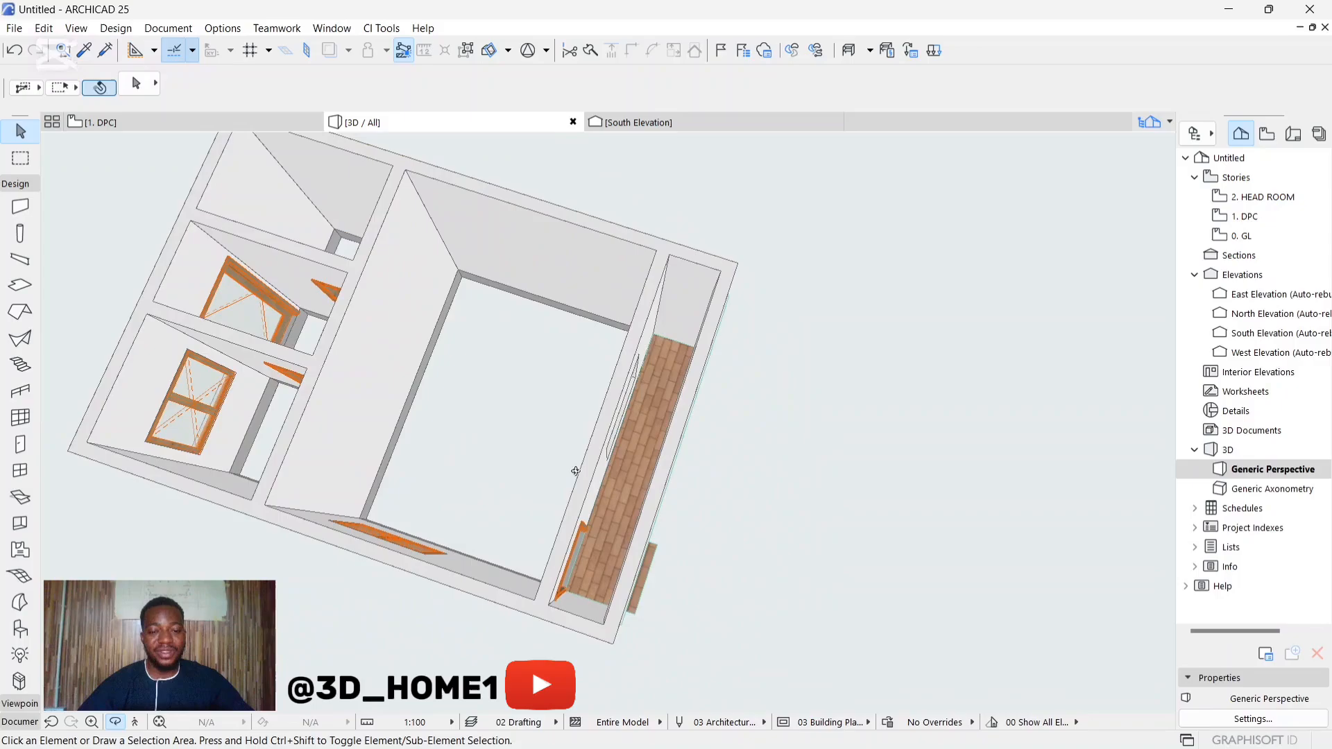
{"action": "middle_click_drag", "start_coordinate": [511, 392], "coordinate": [561, 498], "text": "shift"}
{"action": "left_click_drag", "start_coordinate": [561, 498], "coordinate": [672, 509]}
{"action": "scroll", "coordinate": [494, 500], "scroll_direction": "down", "scroll_amount": 4}
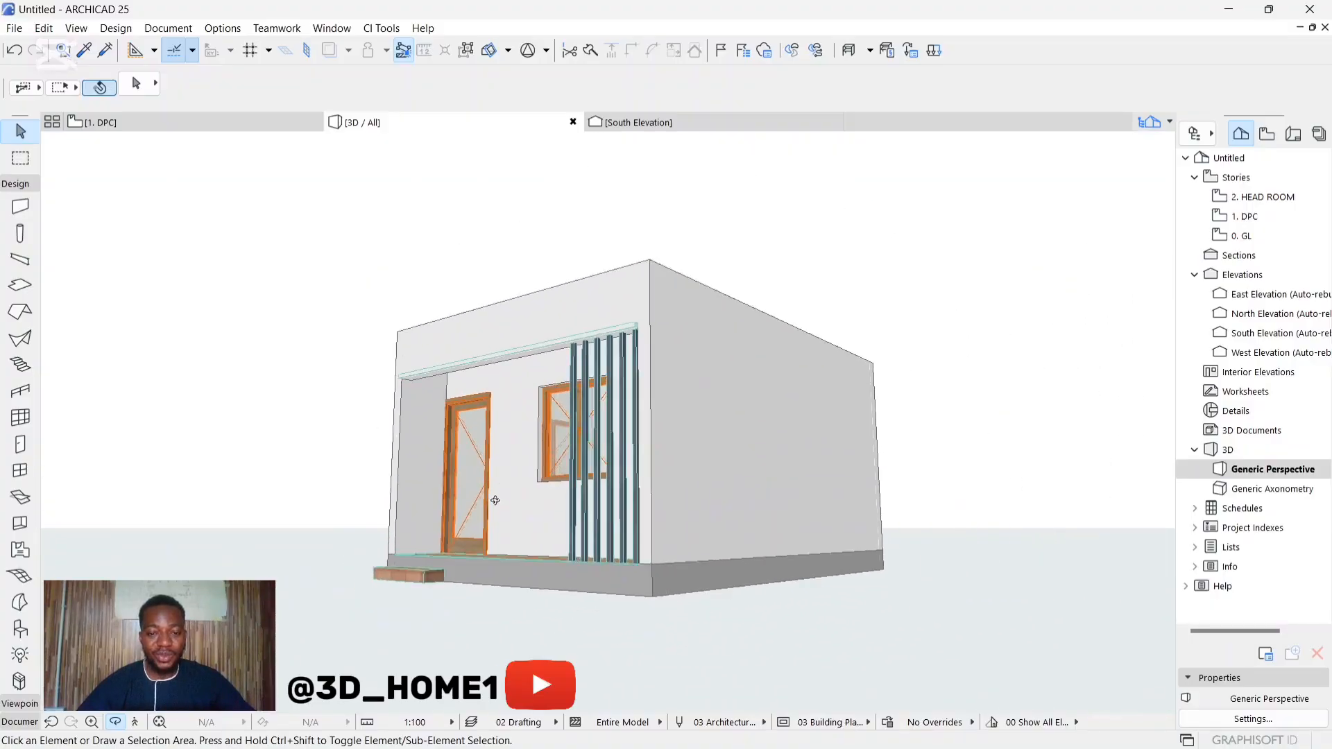
{"action": "middle_click_drag", "start_coordinate": [488, 451], "coordinate": [678, 518], "text": "shift"}
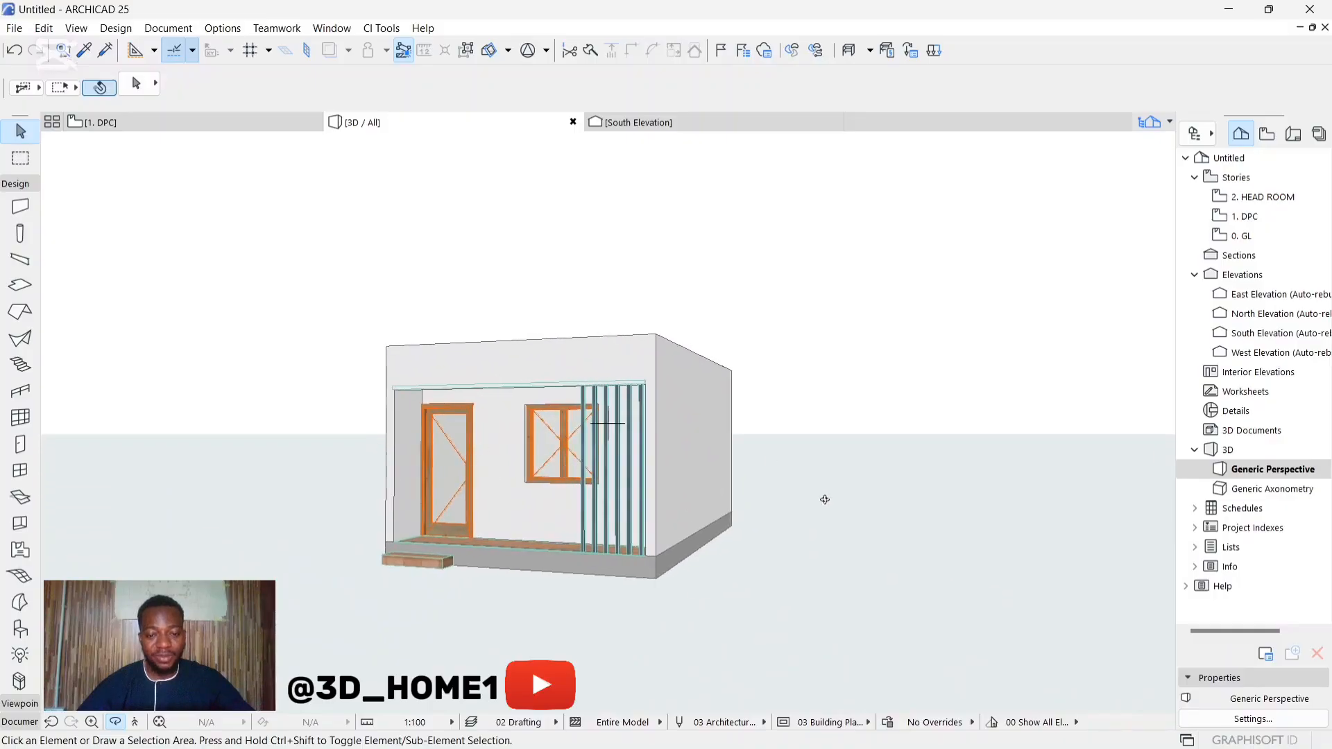
{"action": "middle_click_drag", "start_coordinate": [506, 418], "coordinate": [759, 567], "text": "shift"}
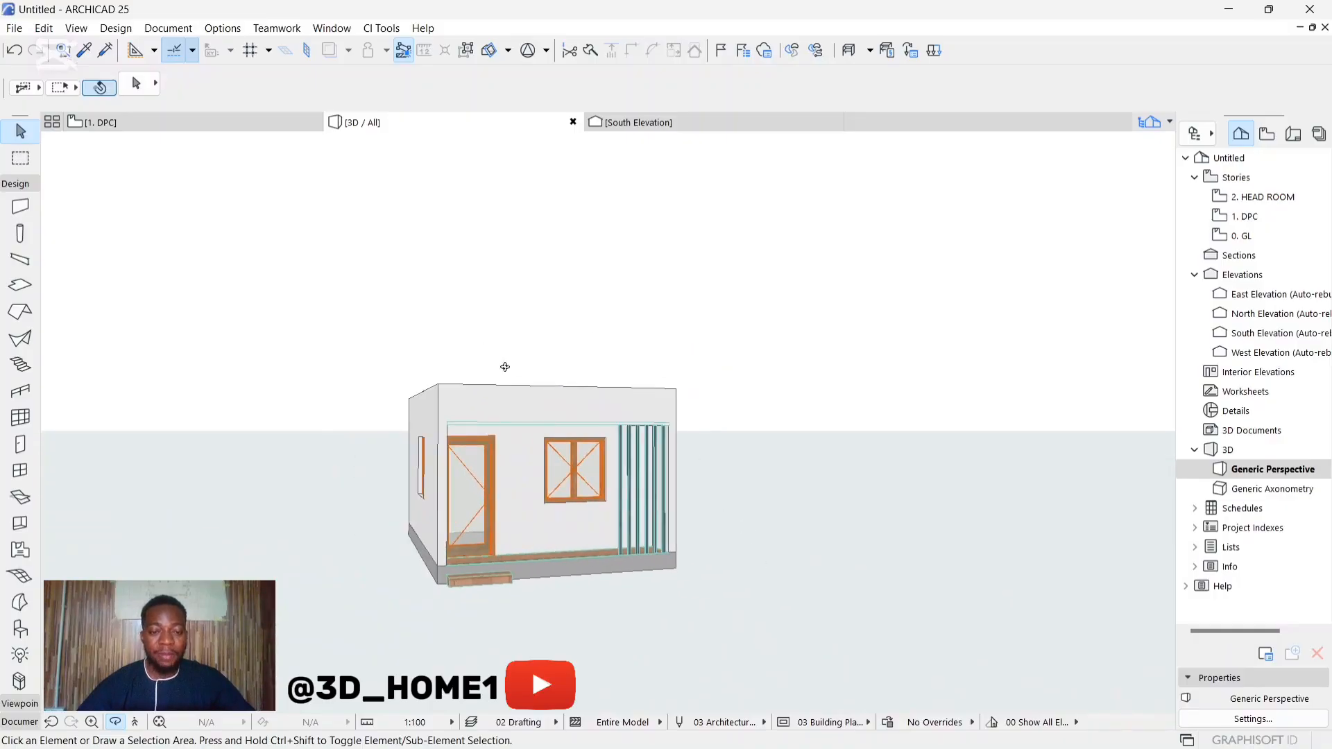
{"action": "middle_click_drag", "start_coordinate": [505, 367], "coordinate": [579, 378], "text": "shift"}
{"action": "scroll", "coordinate": [509, 404], "scroll_direction": "up", "scroll_amount": 4}
{"action": "middle_click_drag", "start_coordinate": [505, 434], "coordinate": [667, 468], "text": "shift"}
{"action": "scroll", "coordinate": [659, 465], "scroll_direction": "down", "scroll_amount": 3}
{"action": "scroll", "coordinate": [552, 454], "scroll_direction": "up", "scroll_amount": 5}
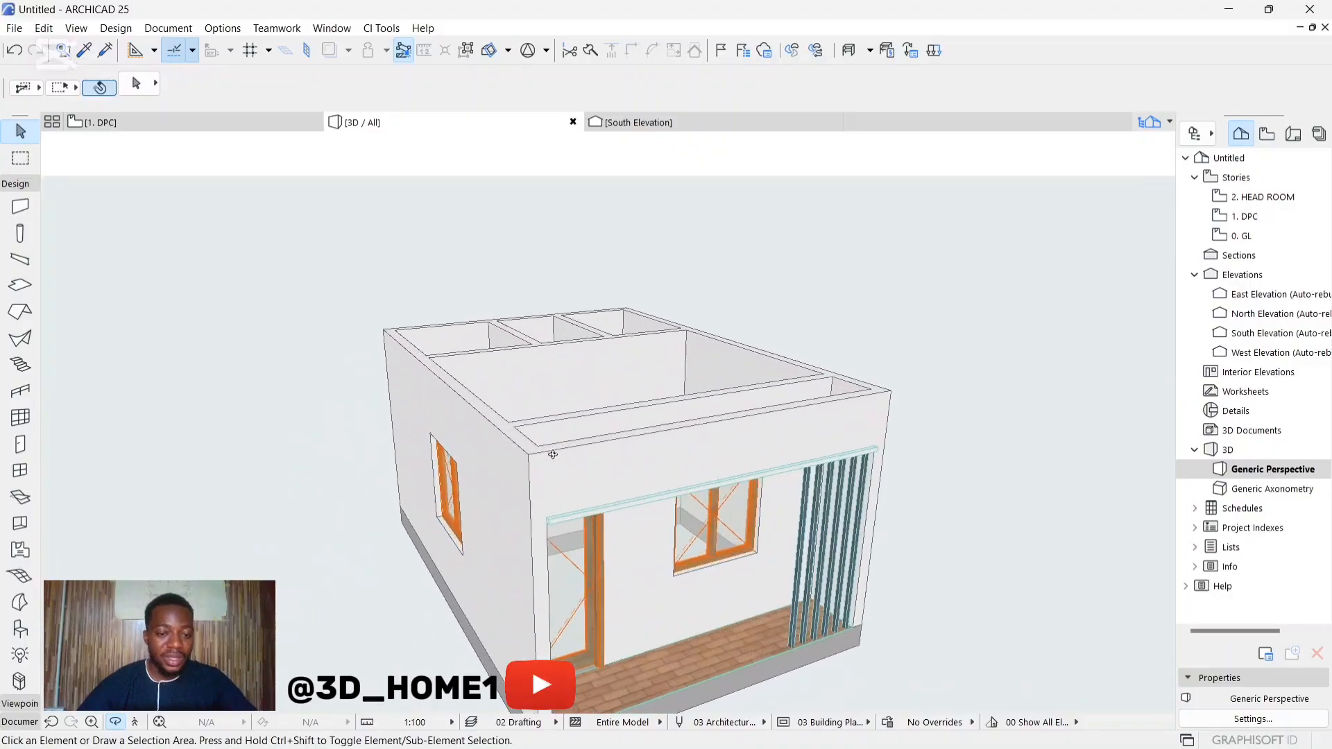
Step: Draw a 4300 by 6100 mm rectangular slab across the wall tops, between diagonally opposite outer corners of the building
{"action": "middle_click_drag", "start_coordinate": [553, 455], "coordinate": [442, 481], "text": "shift"}
{"action": "left_click", "coordinate": [19, 286]}
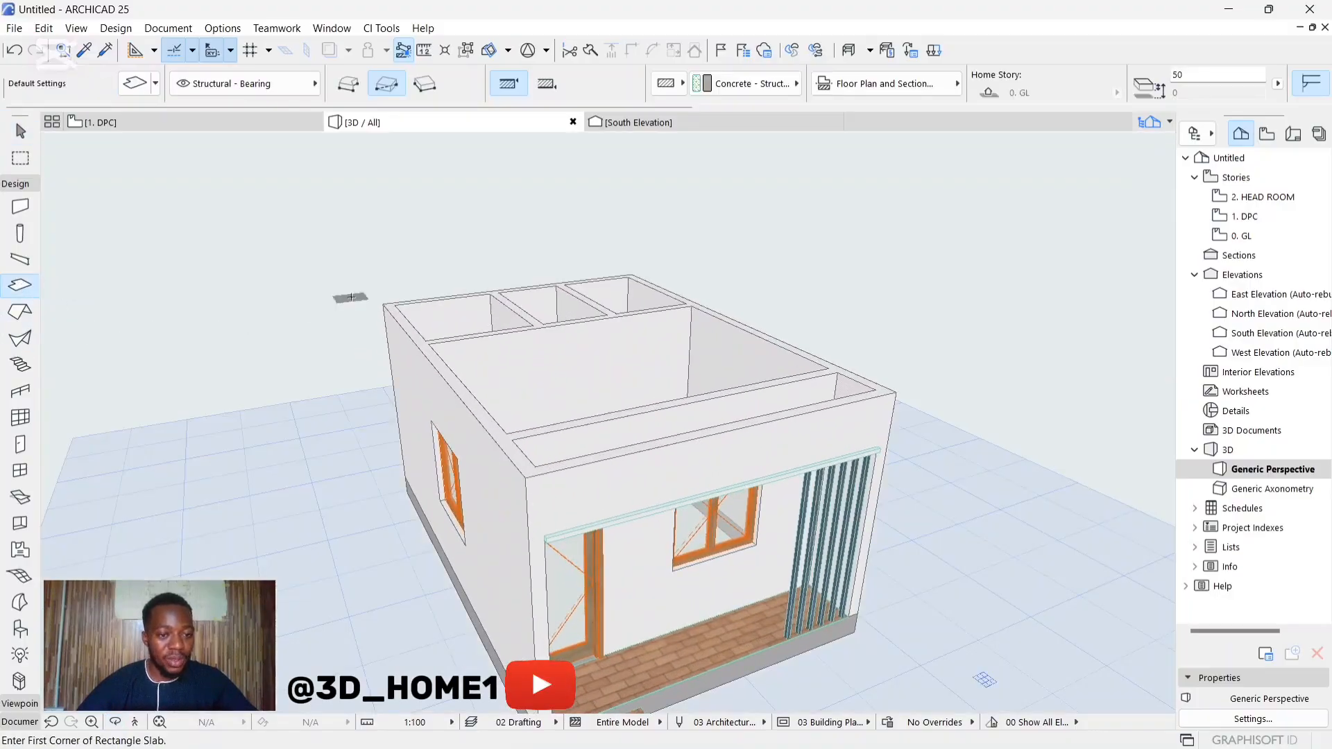
{"action": "left_click", "coordinate": [384, 304]}
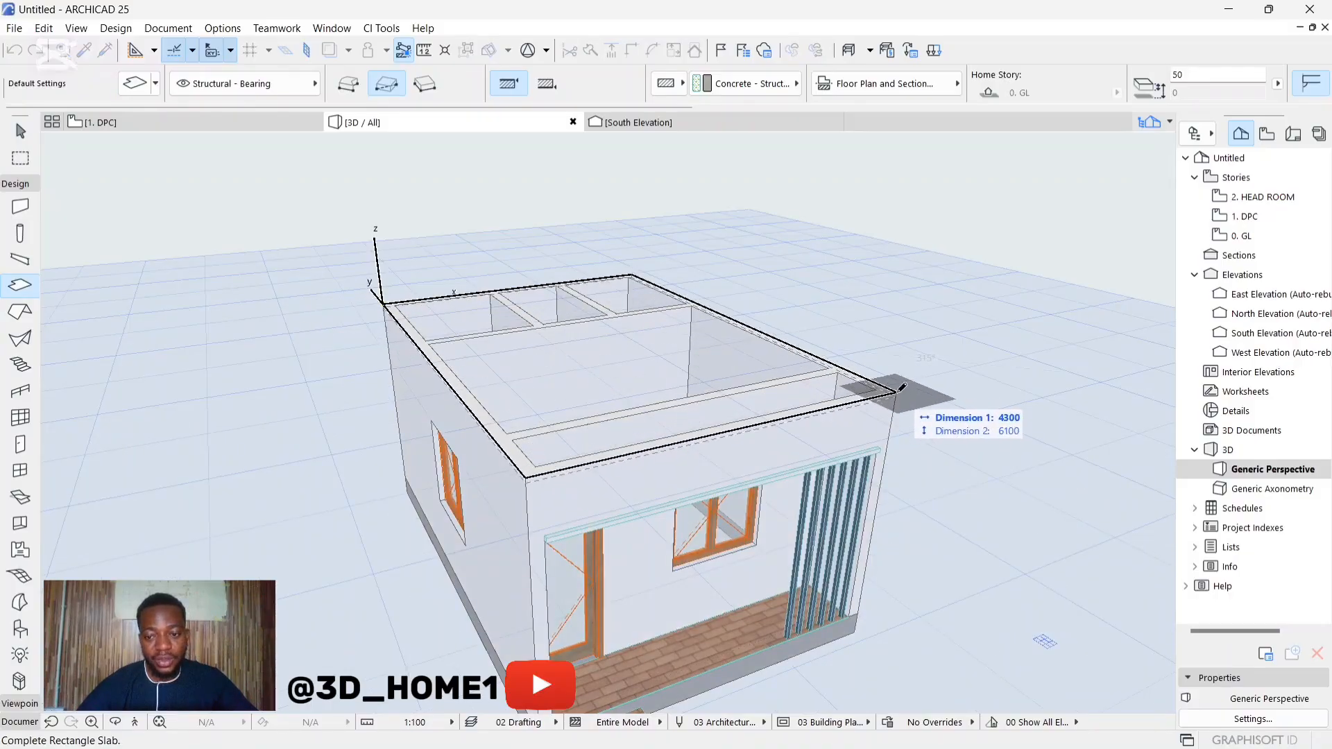
{"action": "left_click", "coordinate": [888, 393]}
{"action": "key", "text": "Escape"}
Step: Offset all edges of the wall-top slab outward by 50 mm to form an overhang
{"action": "left_click", "coordinate": [669, 392]}
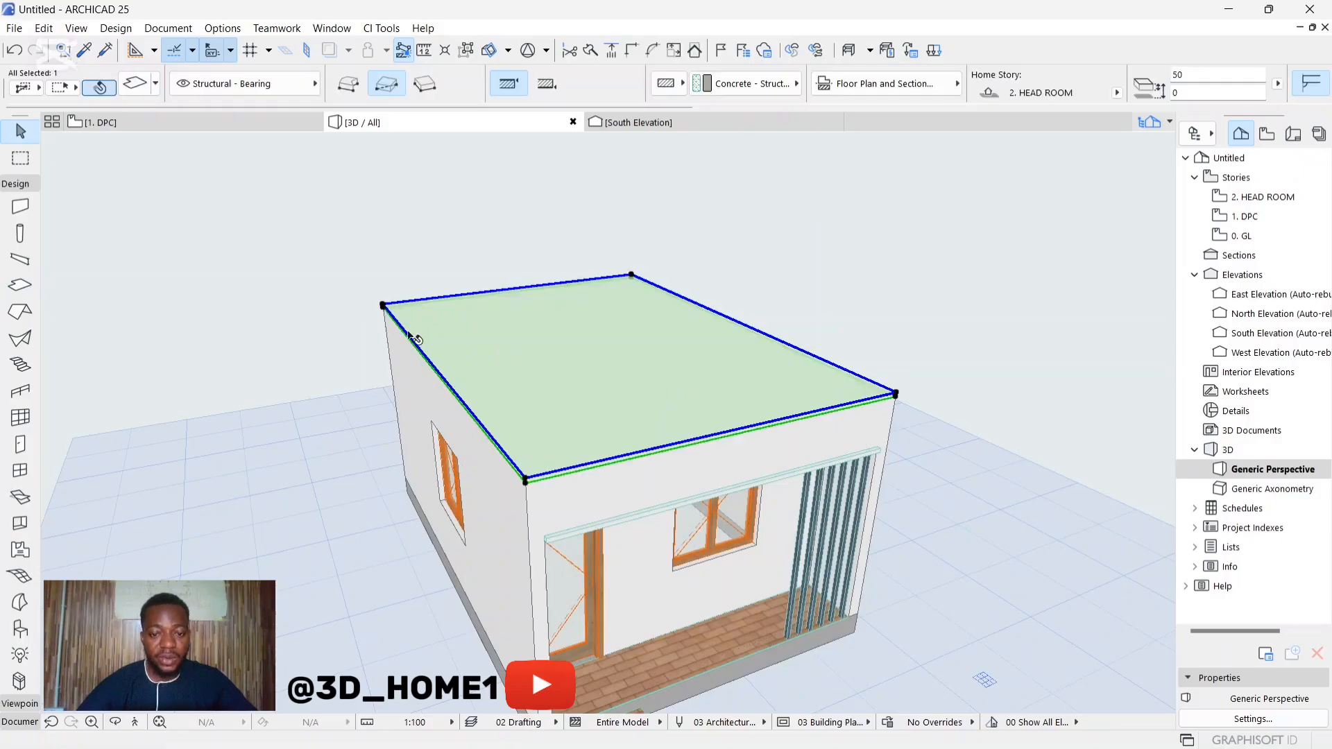
{"action": "left_click", "coordinate": [526, 479]}
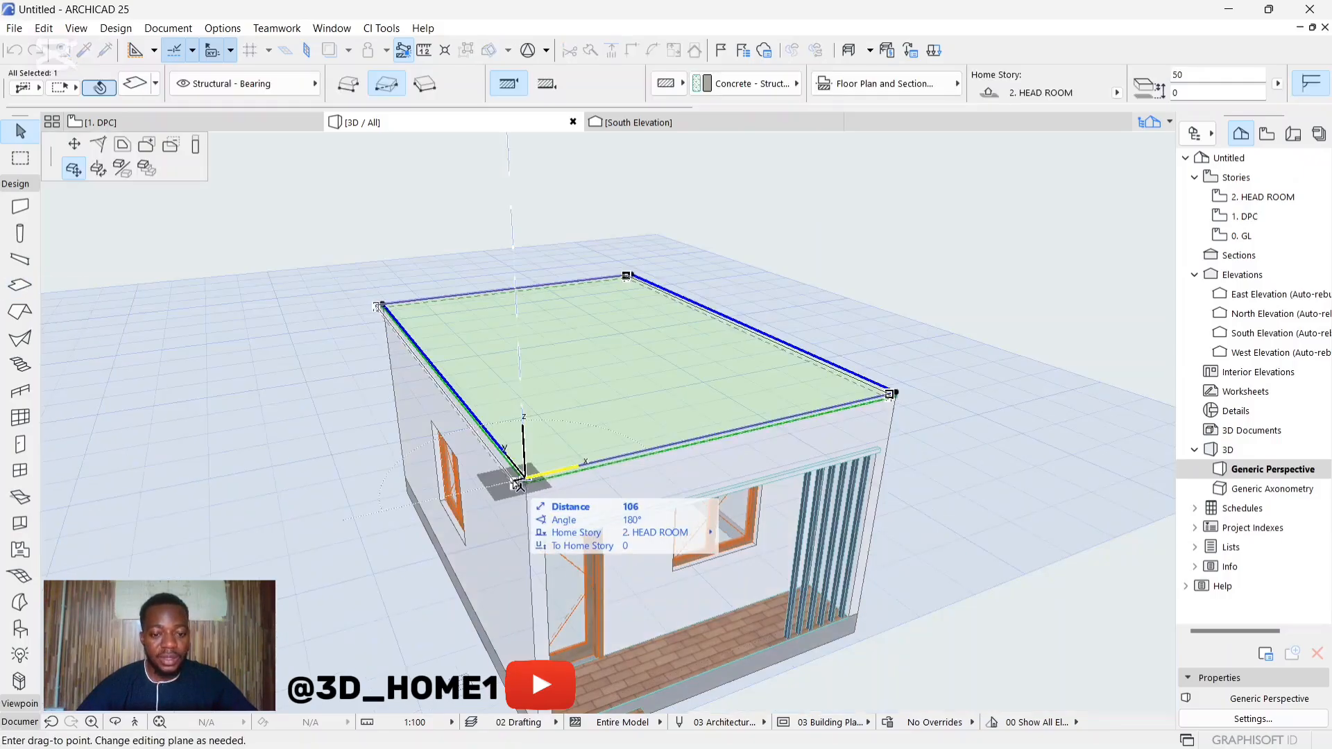
{"action": "left_click", "coordinate": [123, 147]}
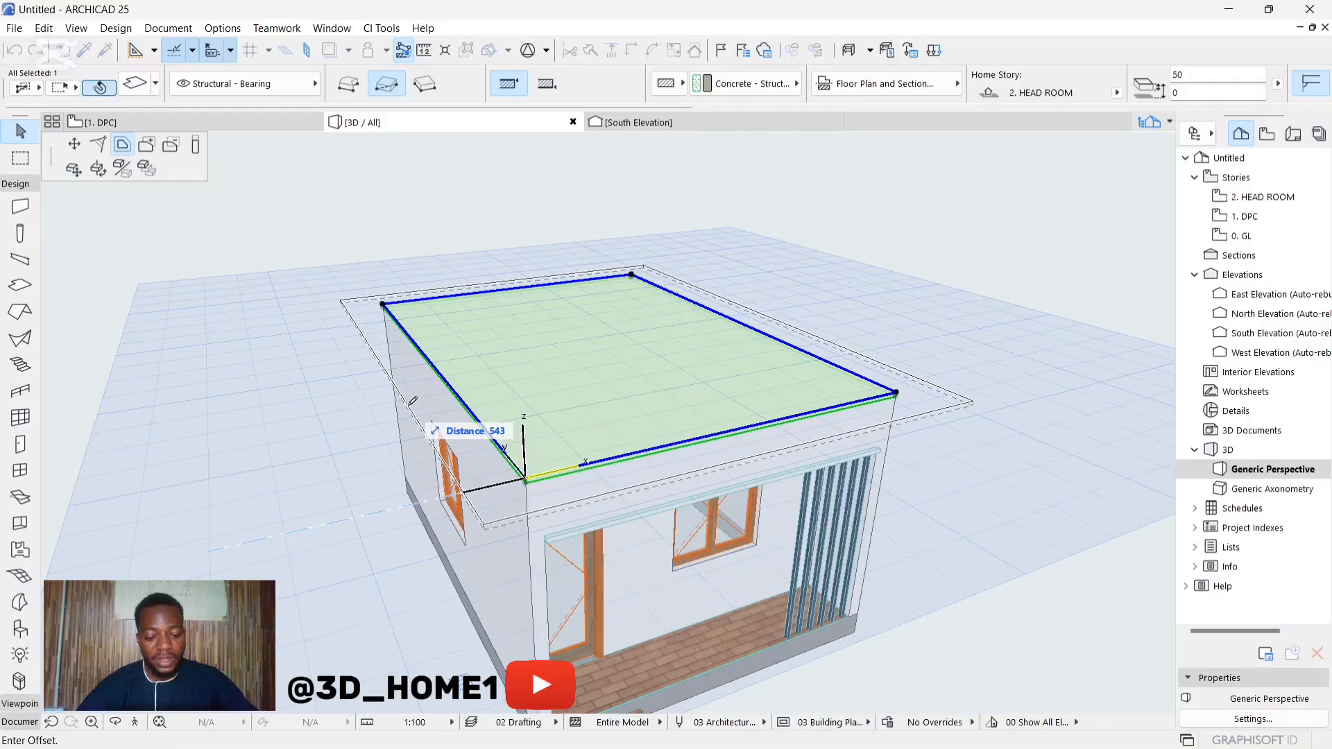
{"action": "type", "text": "50"}
{"action": "key", "text": "Return"}
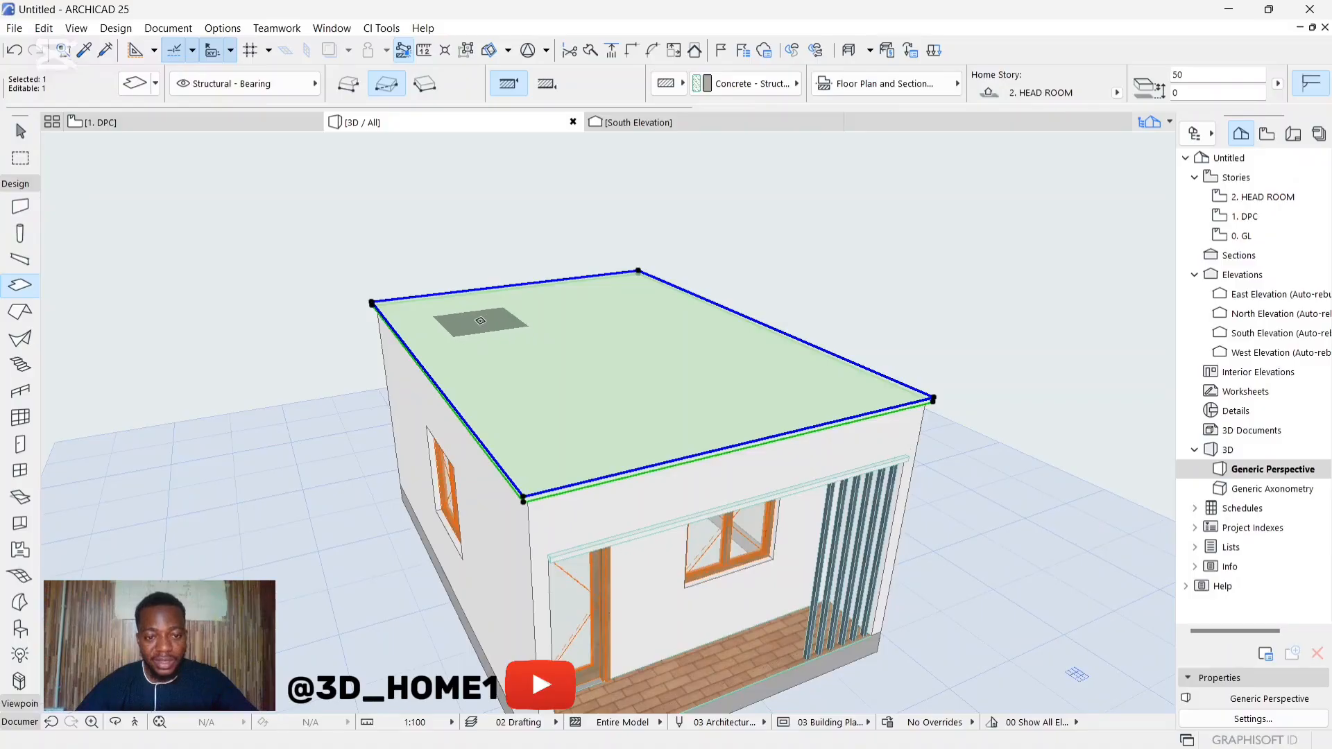
Step: Cut a rectangular opening in the middle of the wall-top slab, leaving a wide border all around
{"action": "left_click", "coordinate": [479, 320]}
{"action": "left_click", "coordinate": [841, 391]}
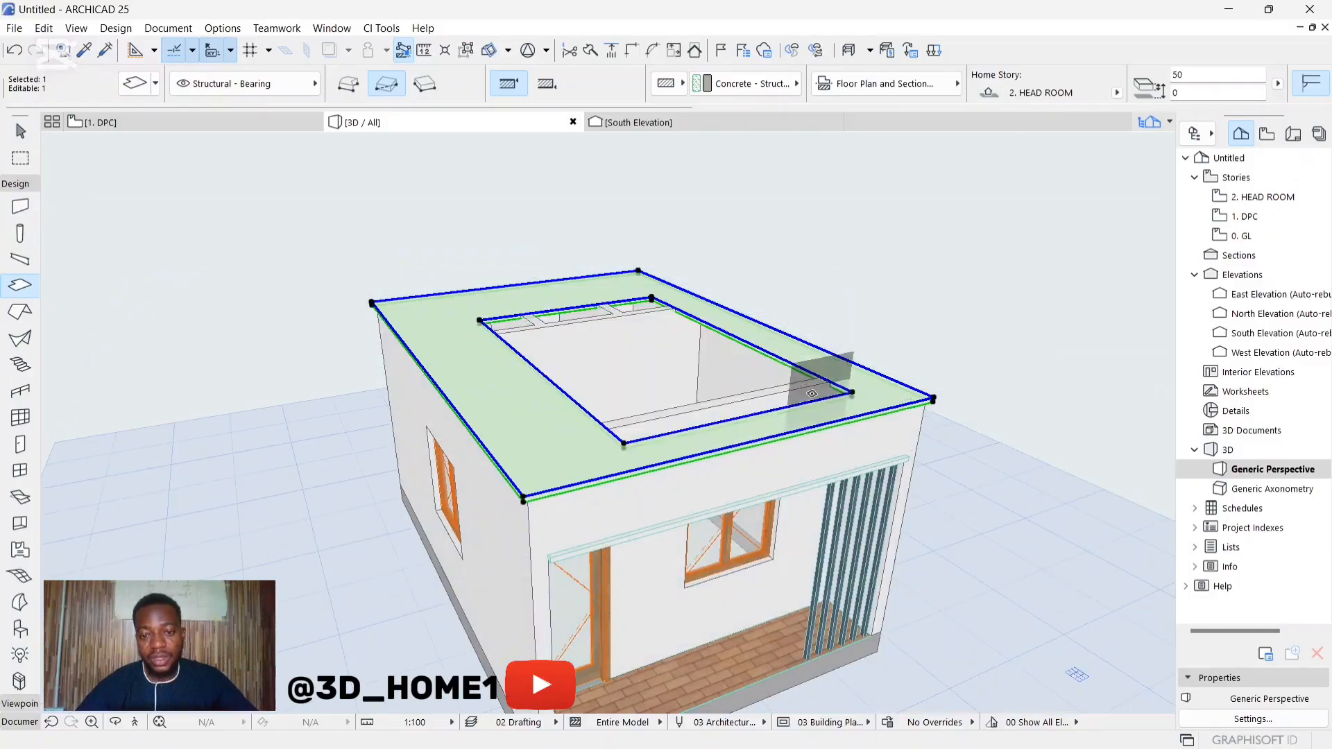
{"action": "key", "text": "Escape"}
Step: Offset the slab opening's edge beside the windowed side wall outward, closer to that wall
{"action": "scroll", "coordinate": [777, 382], "scroll_direction": "up", "scroll_amount": 3}
{"action": "left_click", "coordinate": [617, 292]}
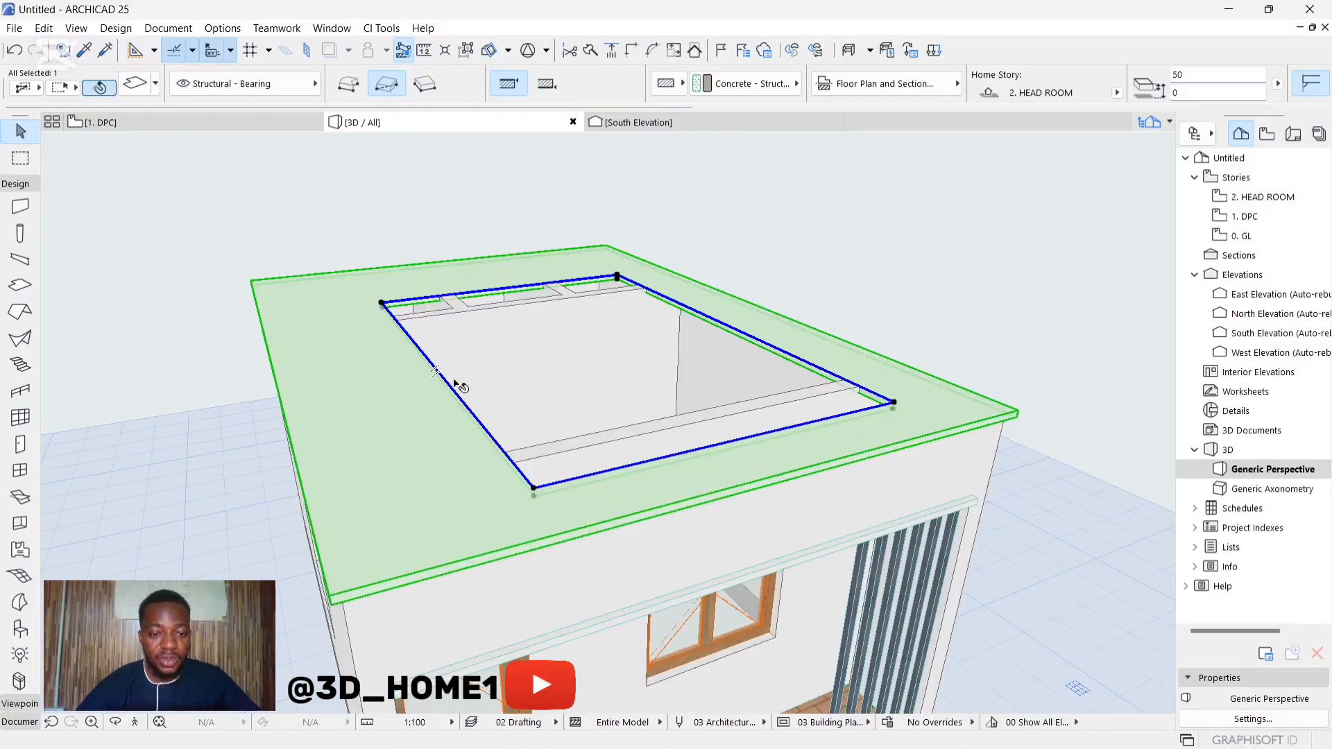
{"action": "left_click", "coordinate": [472, 413]}
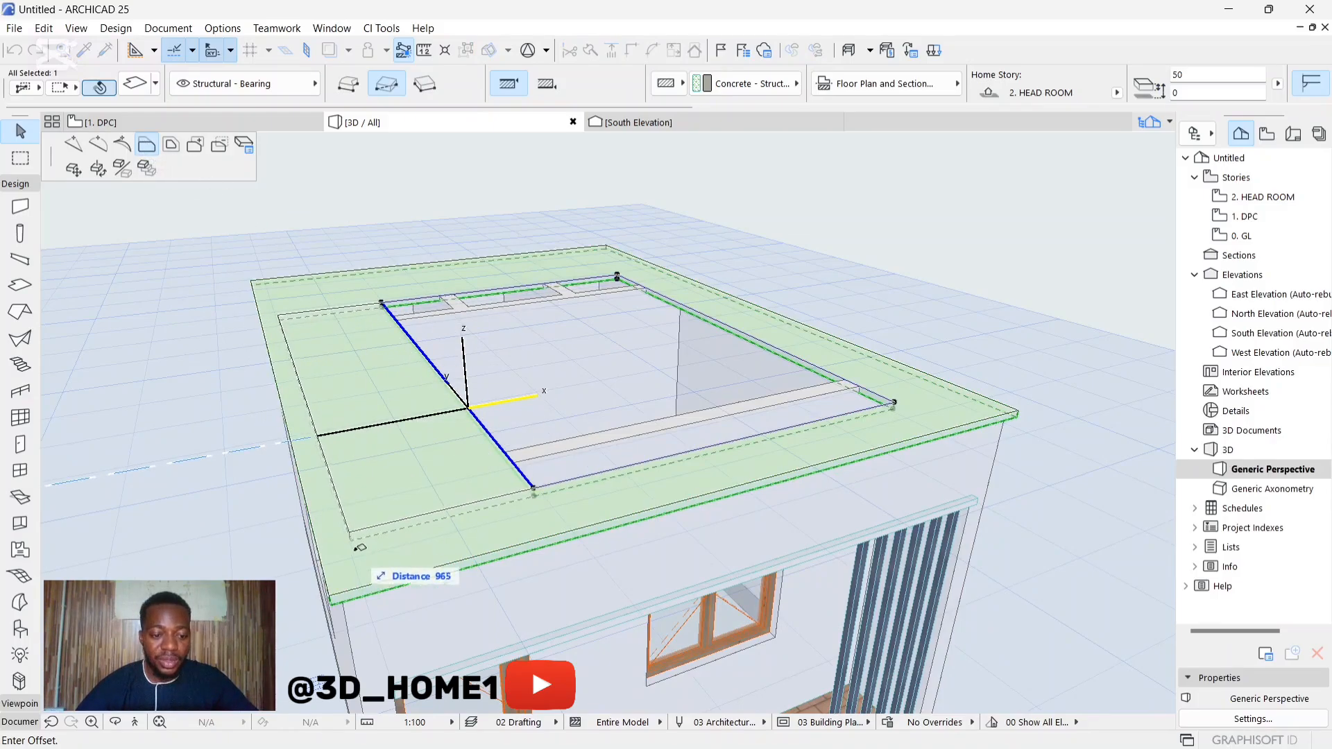
{"action": "scroll", "coordinate": [351, 620], "scroll_direction": "down", "scroll_amount": 5}
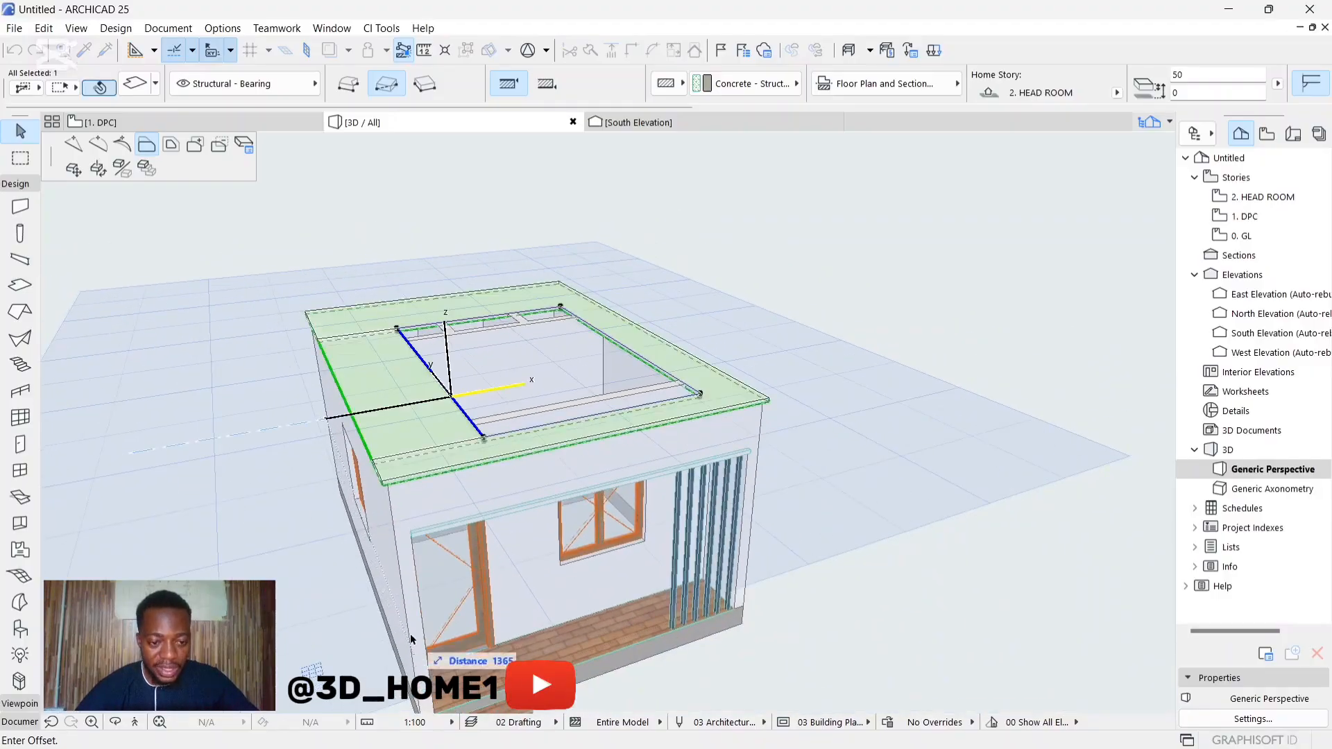
{"action": "scroll", "coordinate": [389, 374], "scroll_direction": "up", "scroll_amount": 1}
{"action": "left_click", "coordinate": [401, 414]}
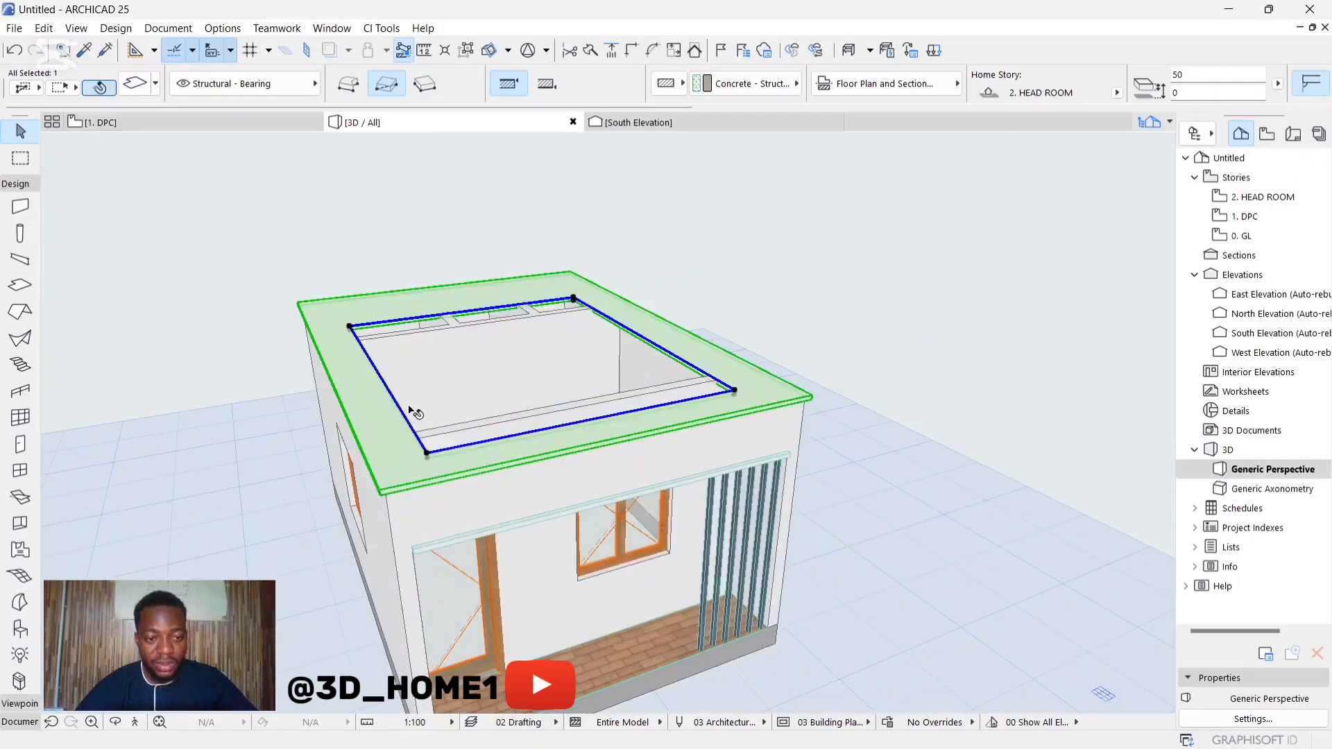
Step: Offset the same opening edge further outward until it aligns with the inner face of the windowed side wall
{"action": "middle_click_drag", "start_coordinate": [414, 402], "coordinate": [559, 312], "text": "shift"}
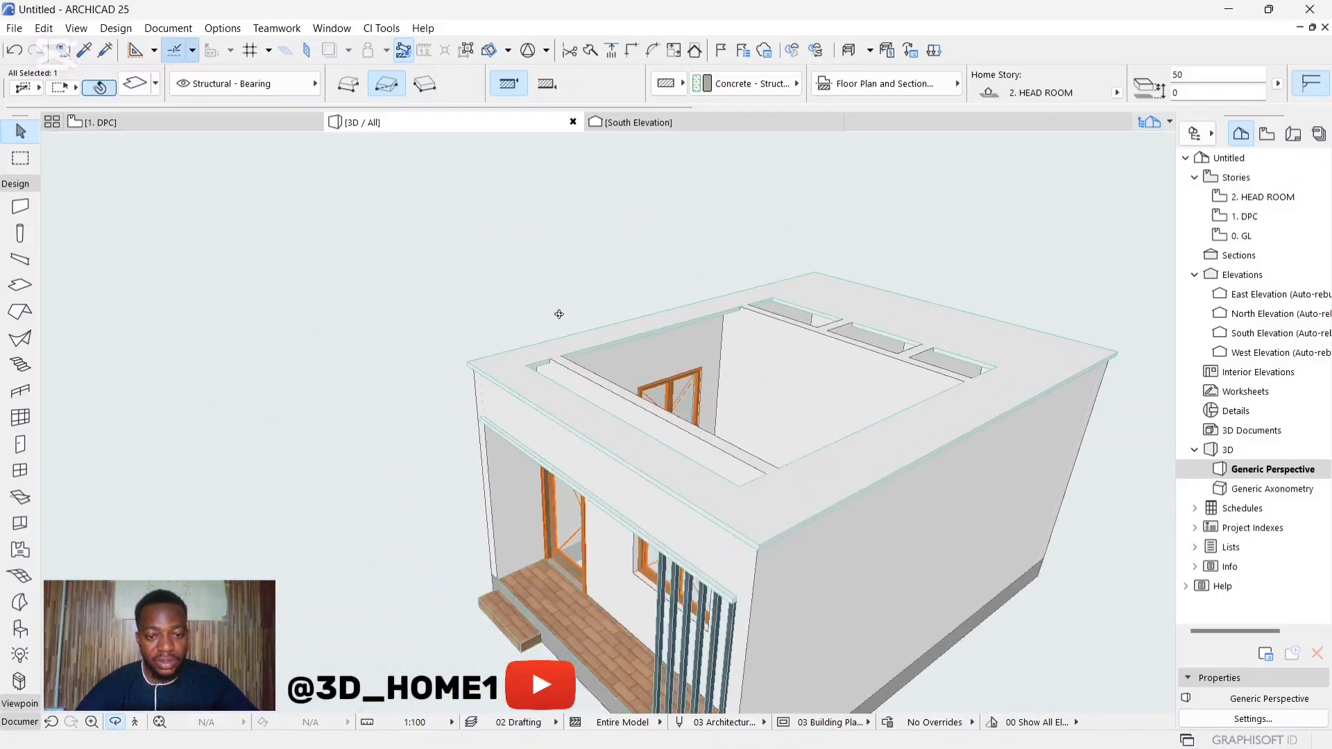
{"action": "scroll", "coordinate": [592, 381], "scroll_direction": "up", "scroll_amount": 3}
{"action": "left_click", "coordinate": [607, 373]}
{"action": "left_click", "coordinate": [609, 368]}
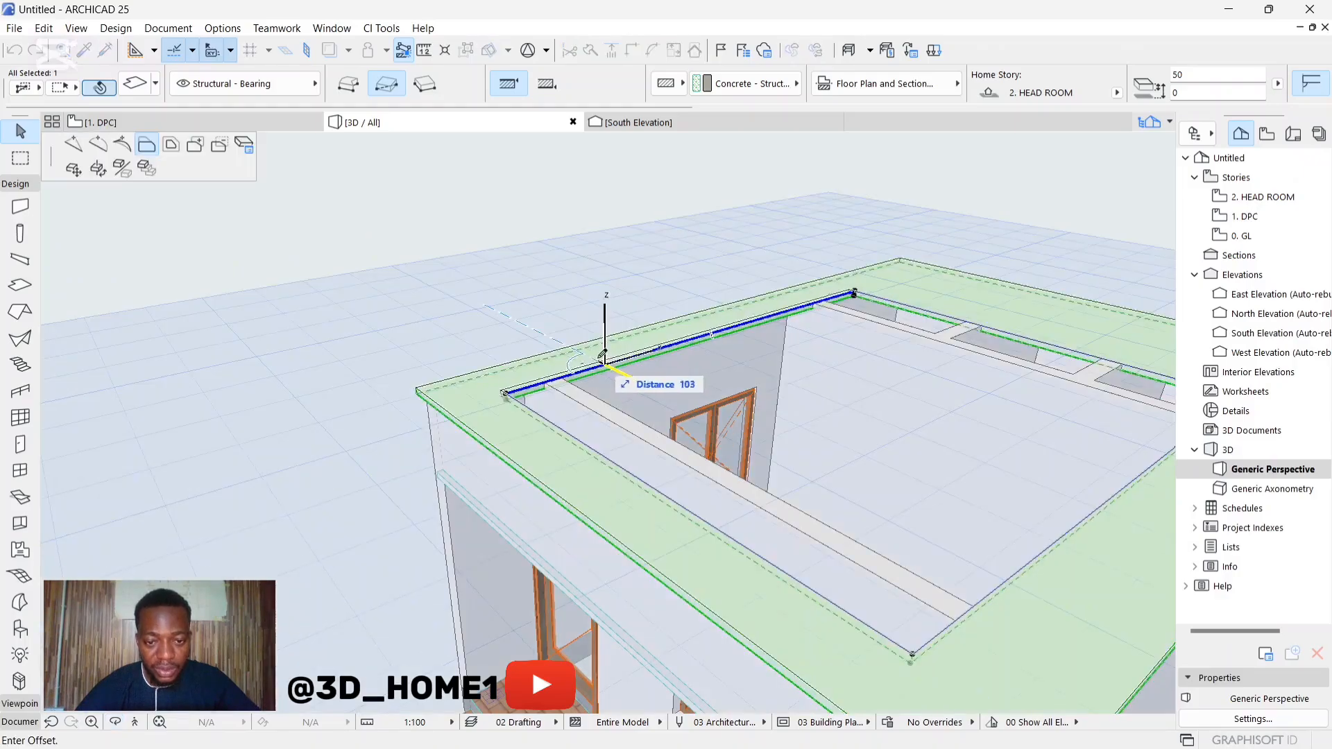
{"action": "left_click", "coordinate": [604, 364]}
{"action": "scroll", "coordinate": [554, 365], "scroll_direction": "up", "scroll_amount": 4}
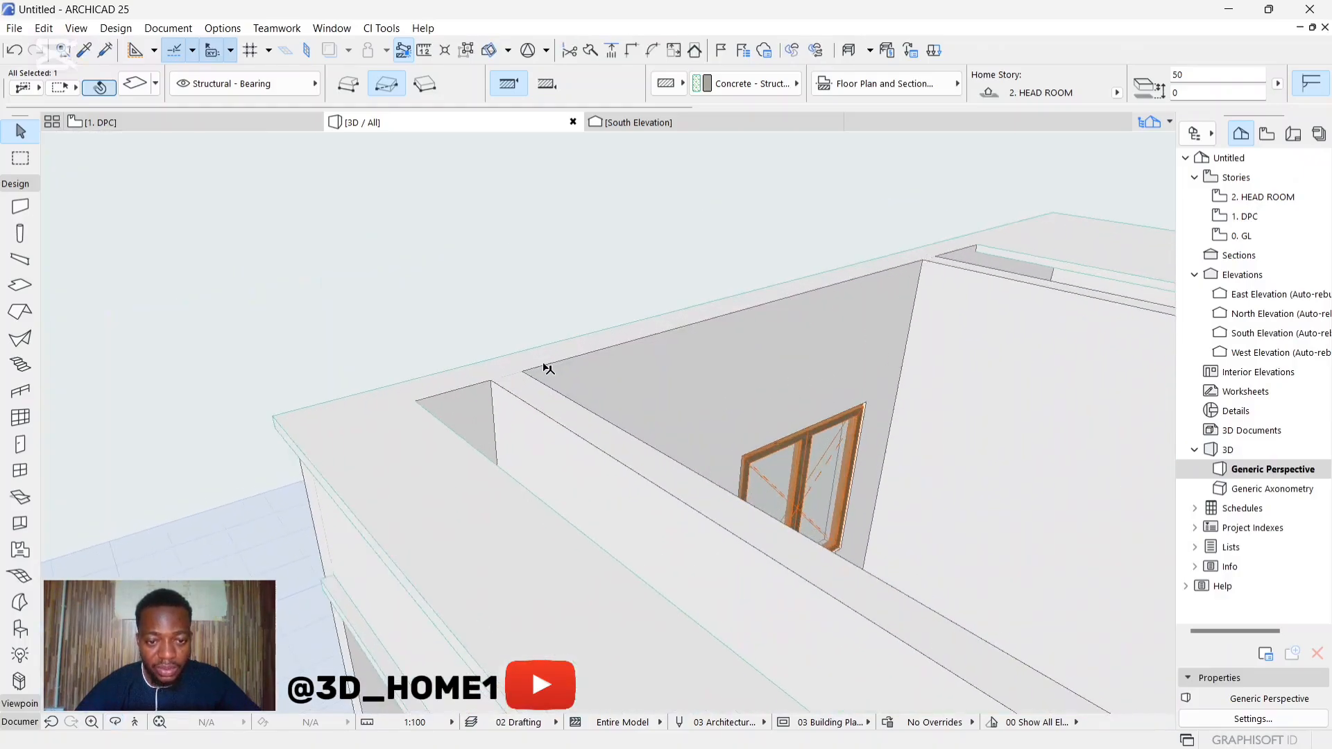
{"action": "left_click", "coordinate": [555, 366]}
{"action": "scroll", "coordinate": [535, 363], "scroll_direction": "up", "scroll_amount": 5}
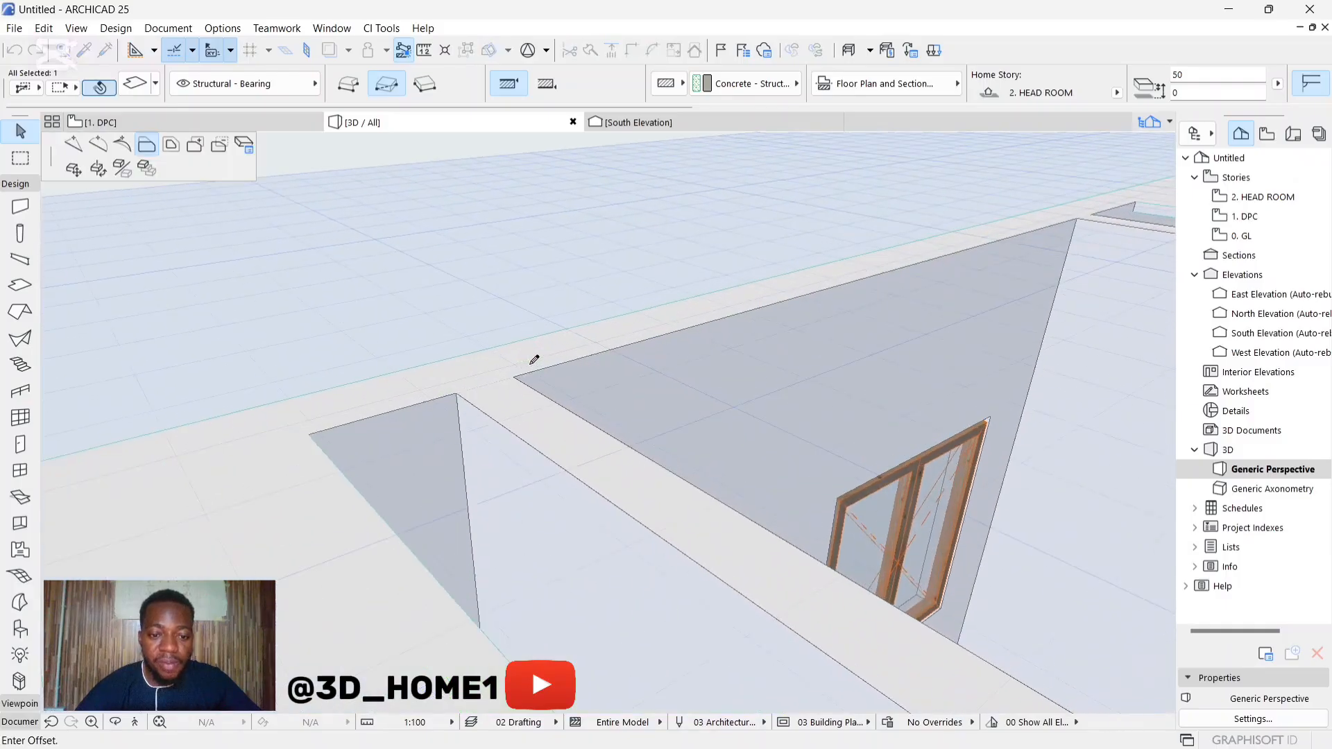
{"action": "left_click", "coordinate": [435, 408]}
{"action": "scroll", "coordinate": [435, 408], "scroll_direction": "down", "scroll_amount": 10}
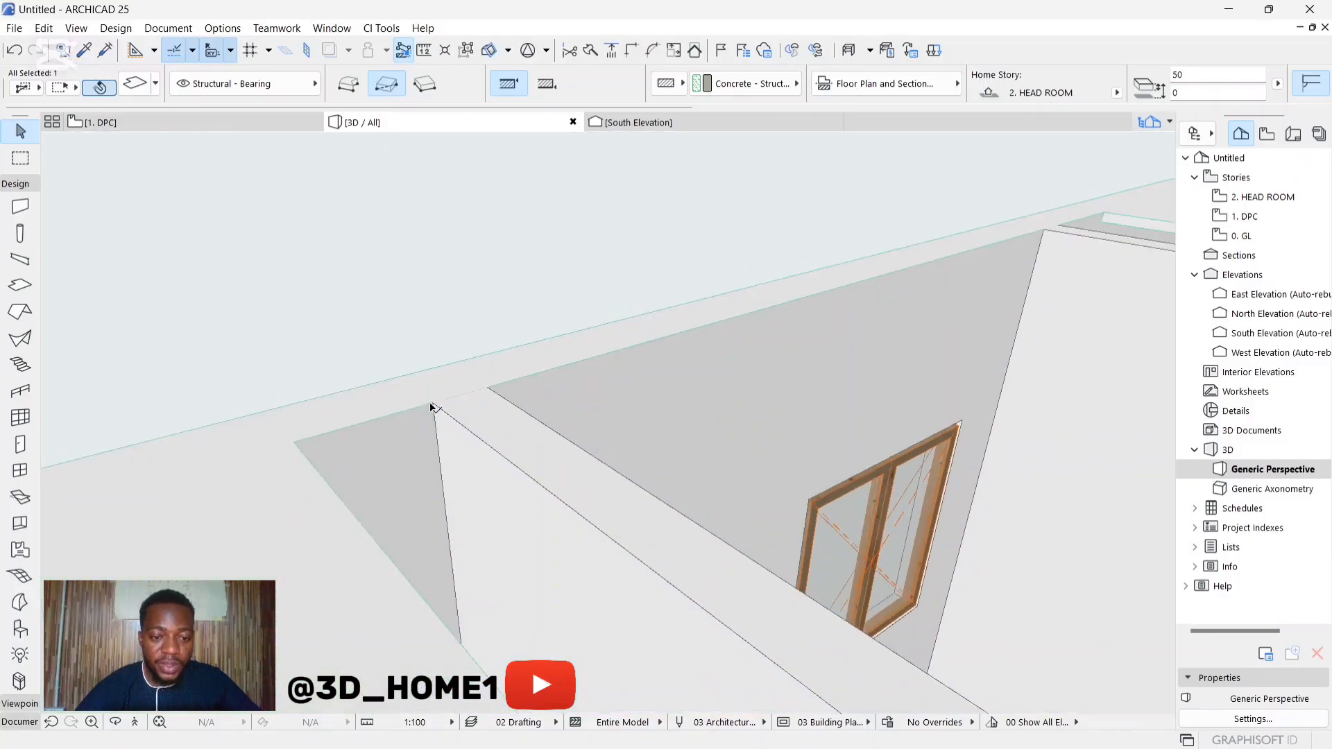
{"action": "middle_click_drag", "start_coordinate": [500, 421], "coordinate": [381, 428], "text": "shift"}
{"action": "scroll", "coordinate": [372, 367], "scroll_direction": "up", "scroll_amount": 5}
{"action": "middle_click_drag", "start_coordinate": [501, 388], "coordinate": [317, 323], "text": "shift"}
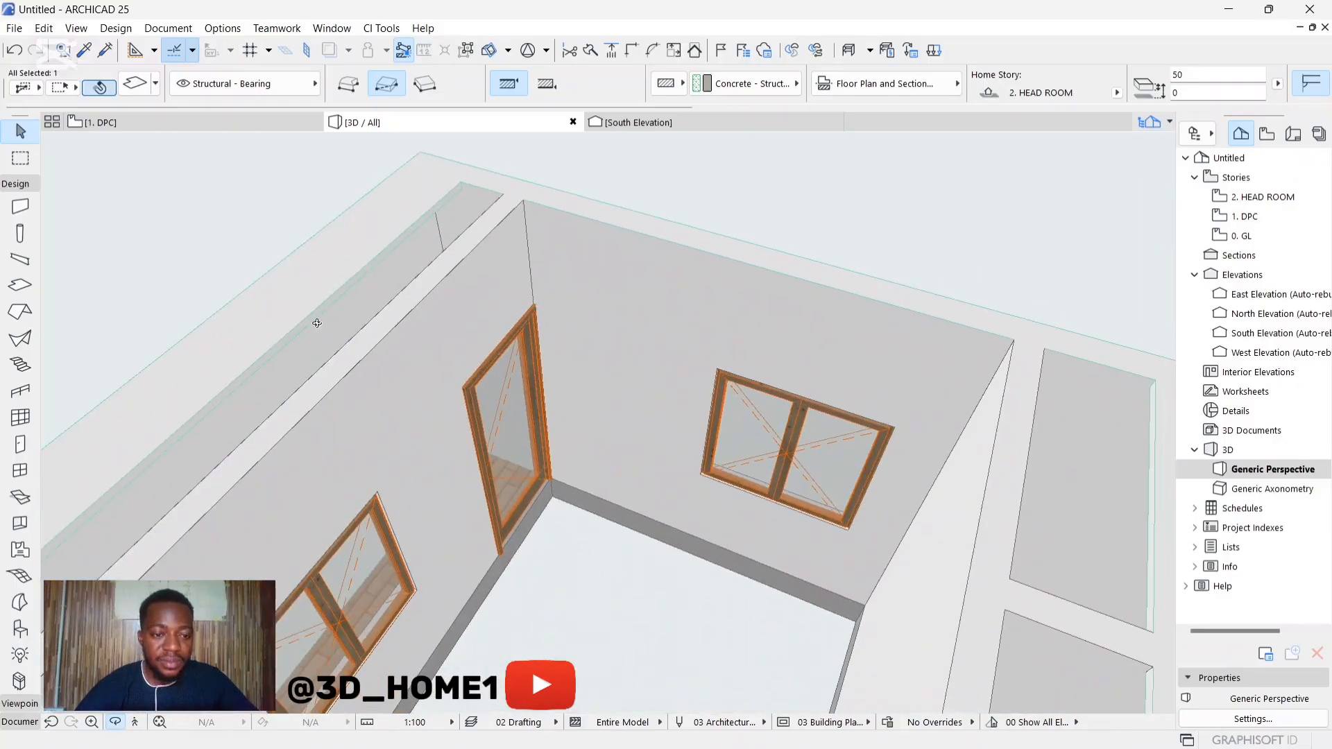
Step: Offset the slab opening's edge along the front veranda wall outward in stages until it meets the wall's inner face
{"action": "scroll", "coordinate": [413, 238], "scroll_direction": "up", "scroll_amount": 3}
{"action": "left_click", "coordinate": [418, 229]}
{"action": "left_click", "coordinate": [545, 306]}
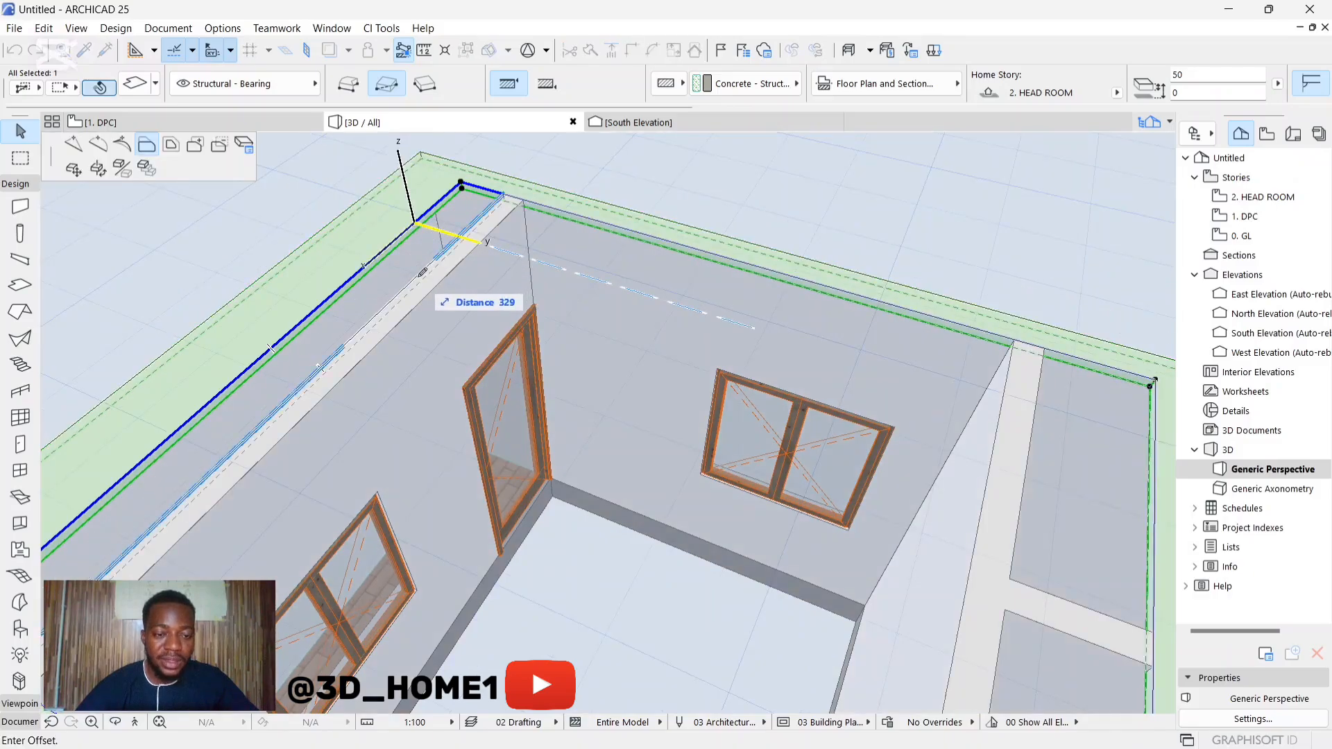
{"action": "left_click", "coordinate": [350, 262]}
{"action": "scroll", "coordinate": [349, 261], "scroll_direction": "up", "scroll_amount": 3}
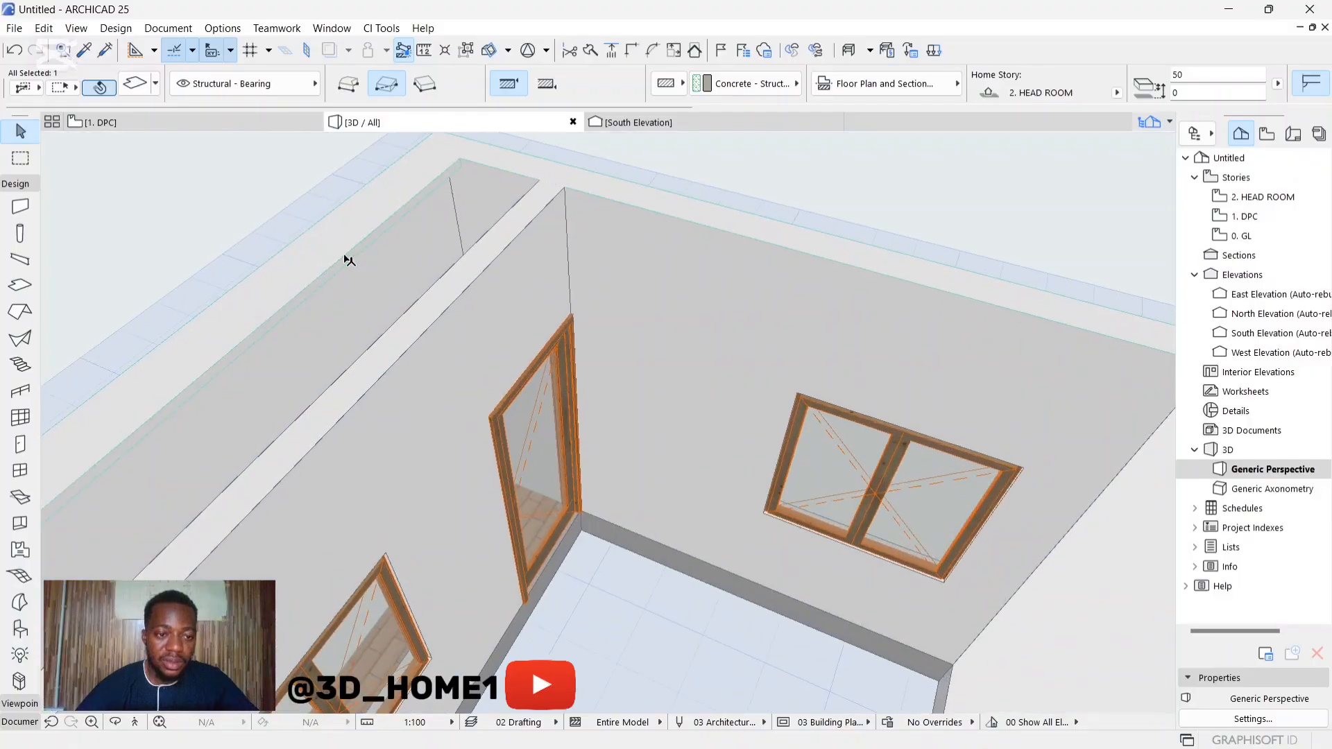
{"action": "left_click", "coordinate": [345, 256]}
{"action": "left_click", "coordinate": [326, 247]}
{"action": "left_click", "coordinate": [325, 248]}
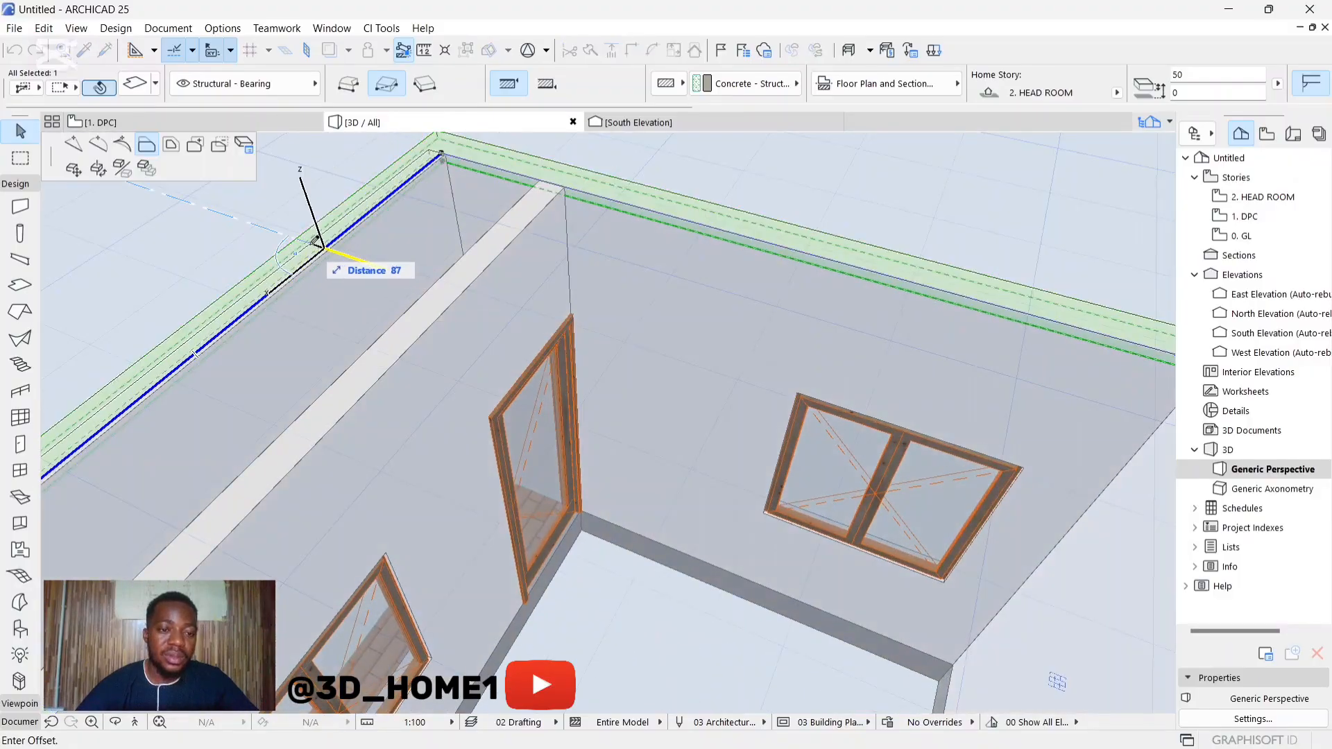
{"action": "left_click", "coordinate": [325, 249]}
{"action": "scroll", "coordinate": [476, 149], "scroll_direction": "up", "scroll_amount": 2}
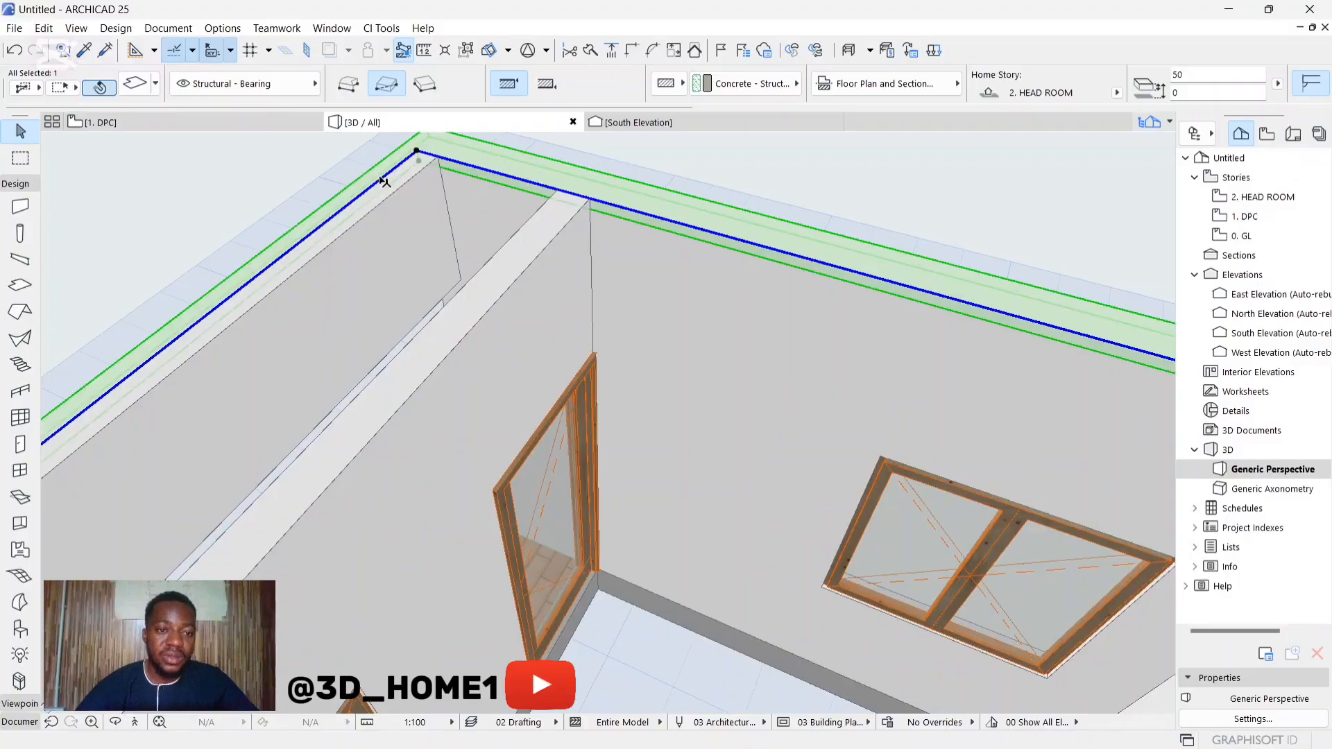
{"action": "left_click", "coordinate": [383, 181]}
{"action": "left_click", "coordinate": [382, 201]}
Step: Offset the slab opening's edge above the three small rooms outward to the inner face of the outer wall behind them
{"action": "scroll", "coordinate": [520, 229], "scroll_direction": "down", "scroll_amount": 6}
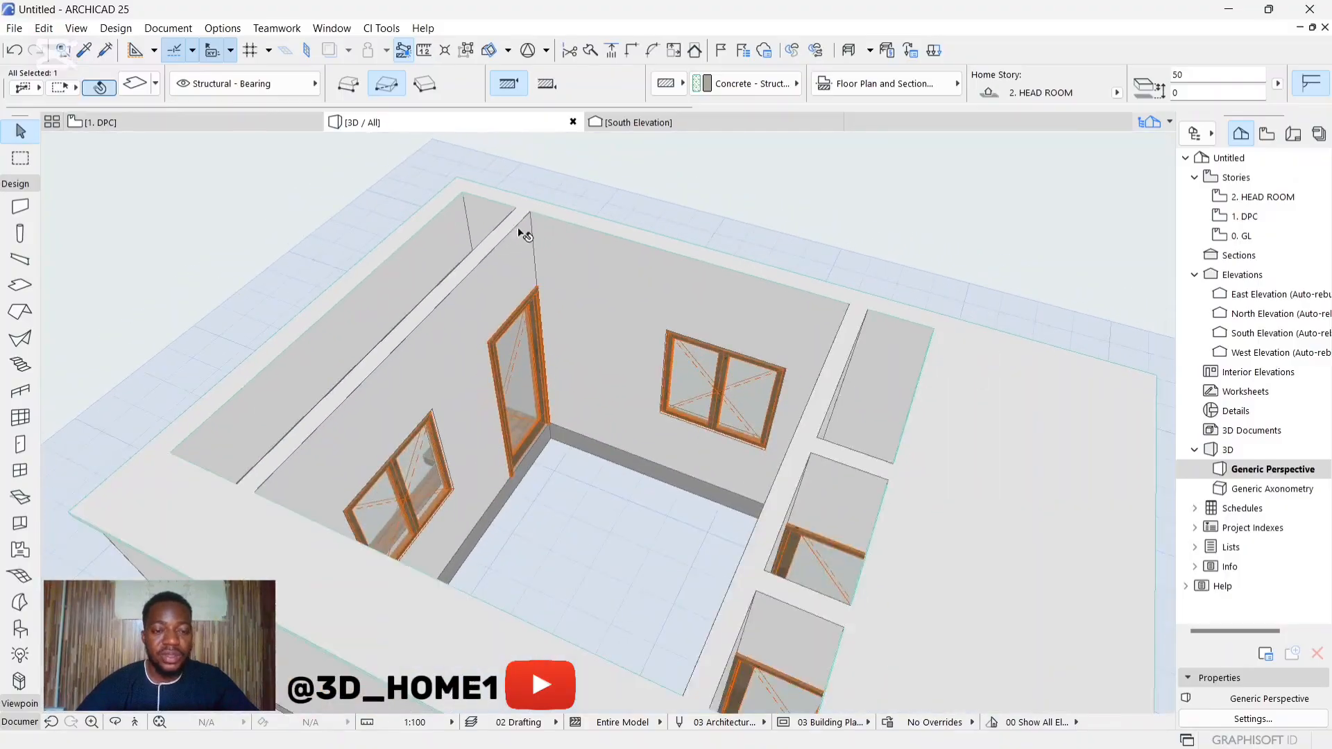
{"action": "middle_click_drag", "start_coordinate": [610, 422], "coordinate": [757, 313], "text": "shift"}
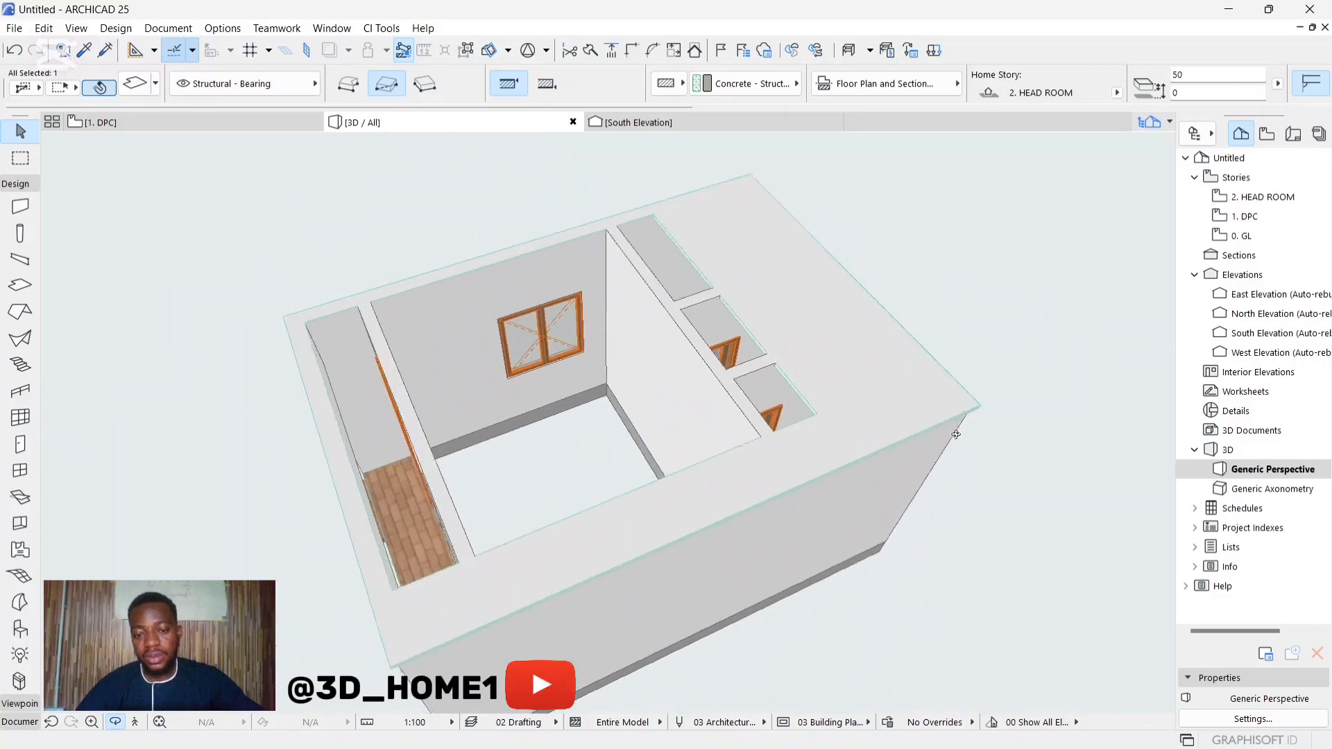
{"action": "scroll", "coordinate": [758, 314], "scroll_direction": "up", "scroll_amount": 2}
{"action": "left_click", "coordinate": [743, 321]}
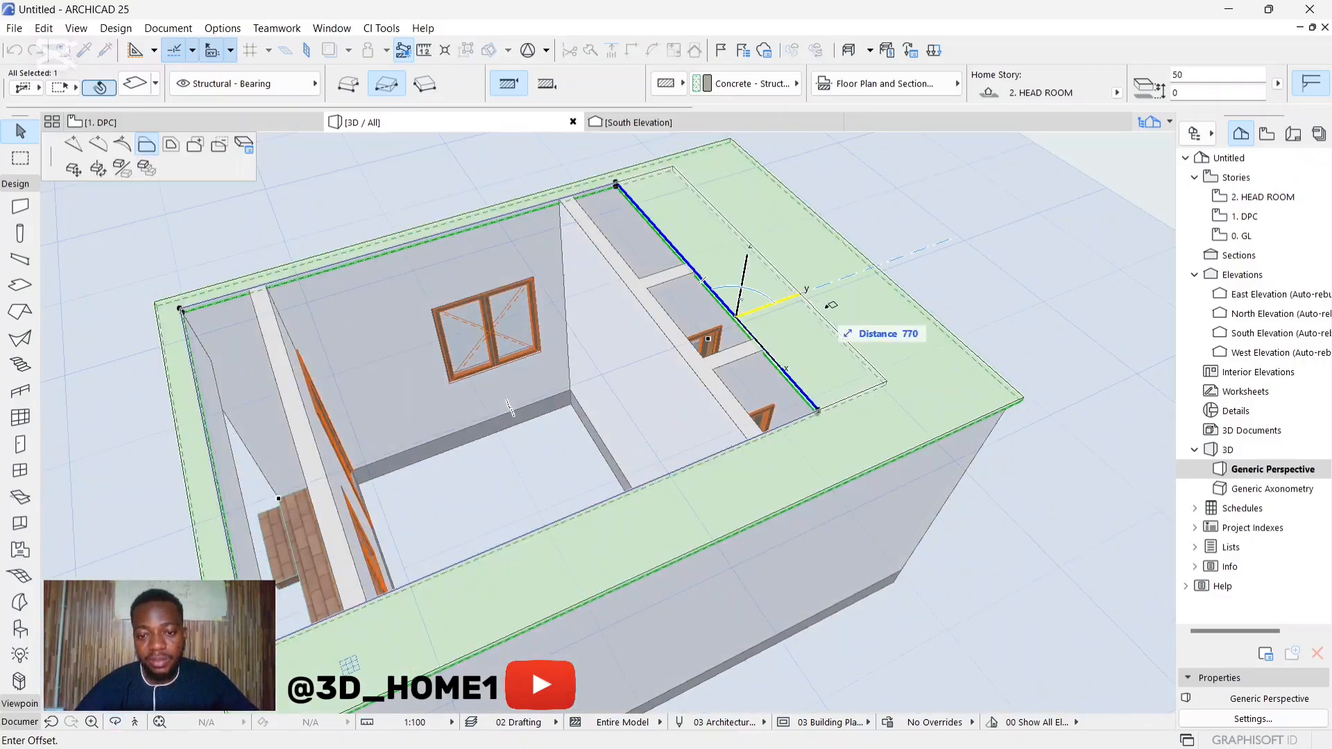
{"action": "left_click", "coordinate": [885, 287]}
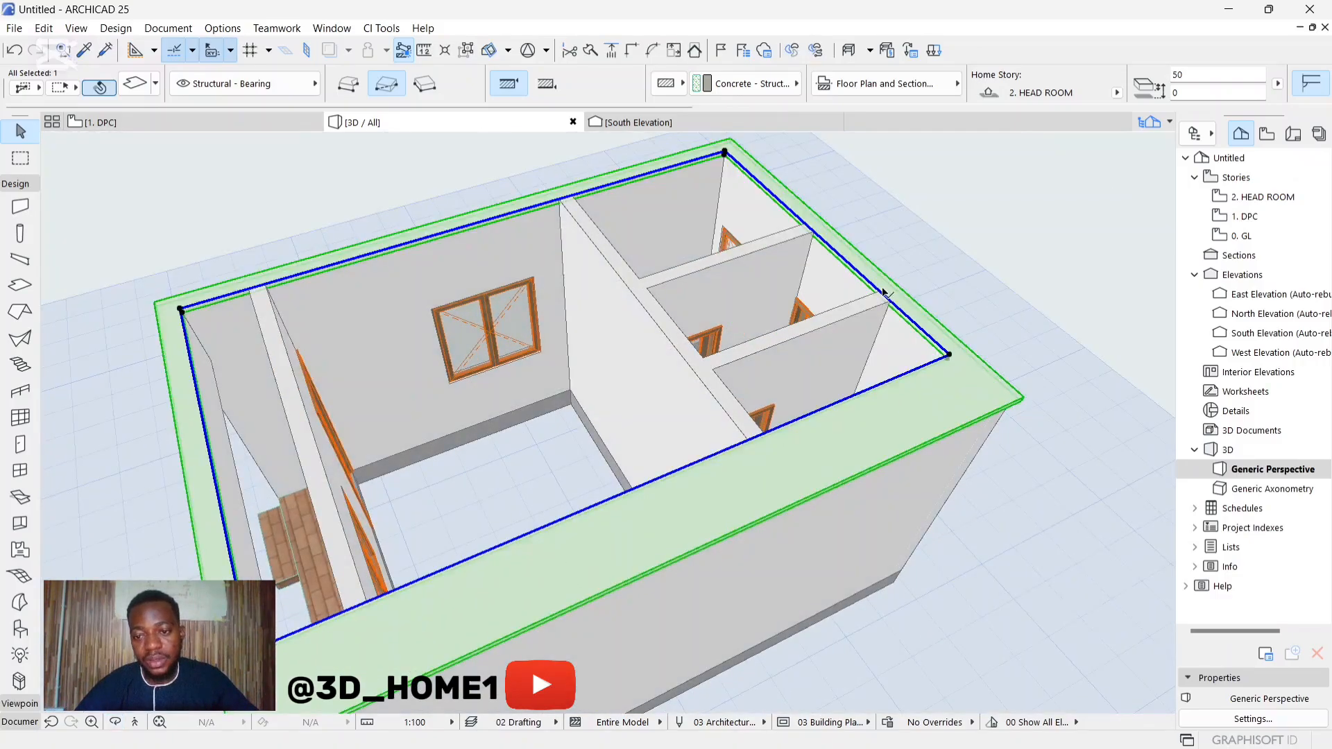
Step: Offset the slab opening's remaining edge outward to the inner face of the blank side wall and deselect the slab
{"action": "left_click", "coordinate": [896, 380]}
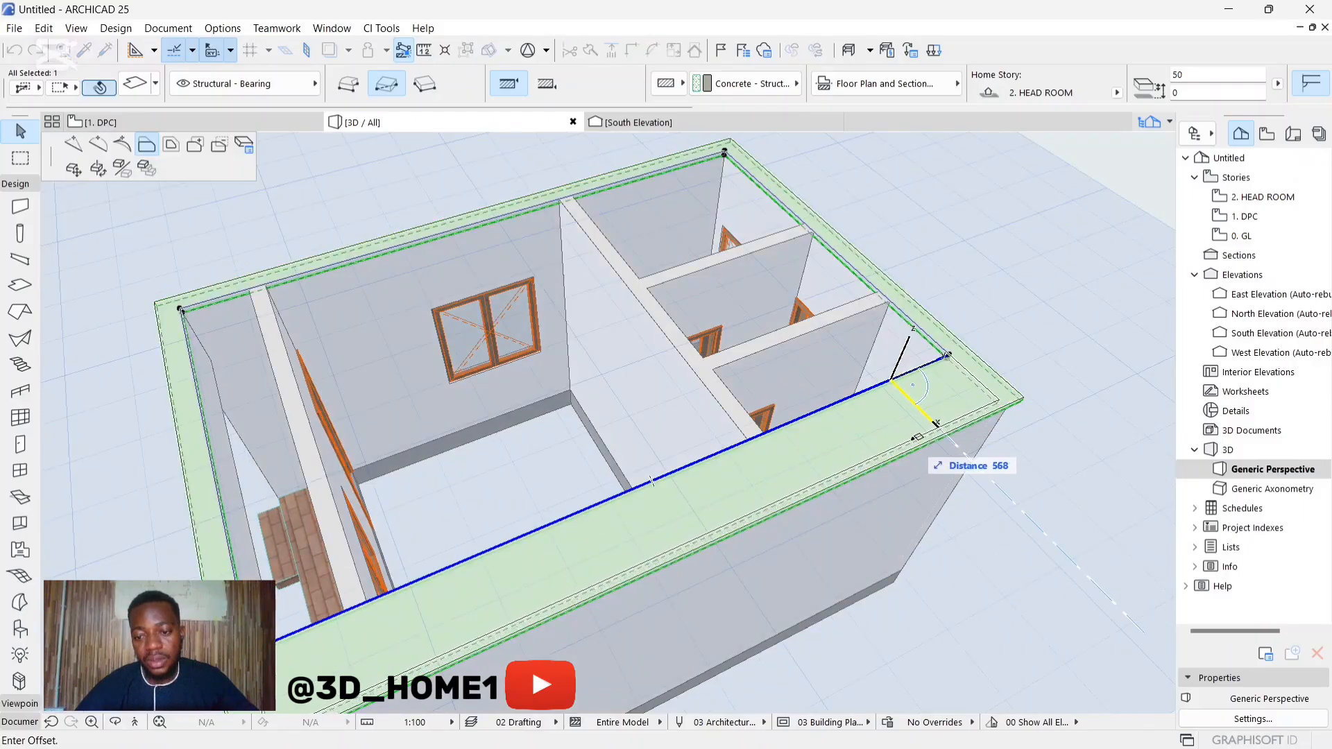
{"action": "left_click", "coordinate": [906, 439]}
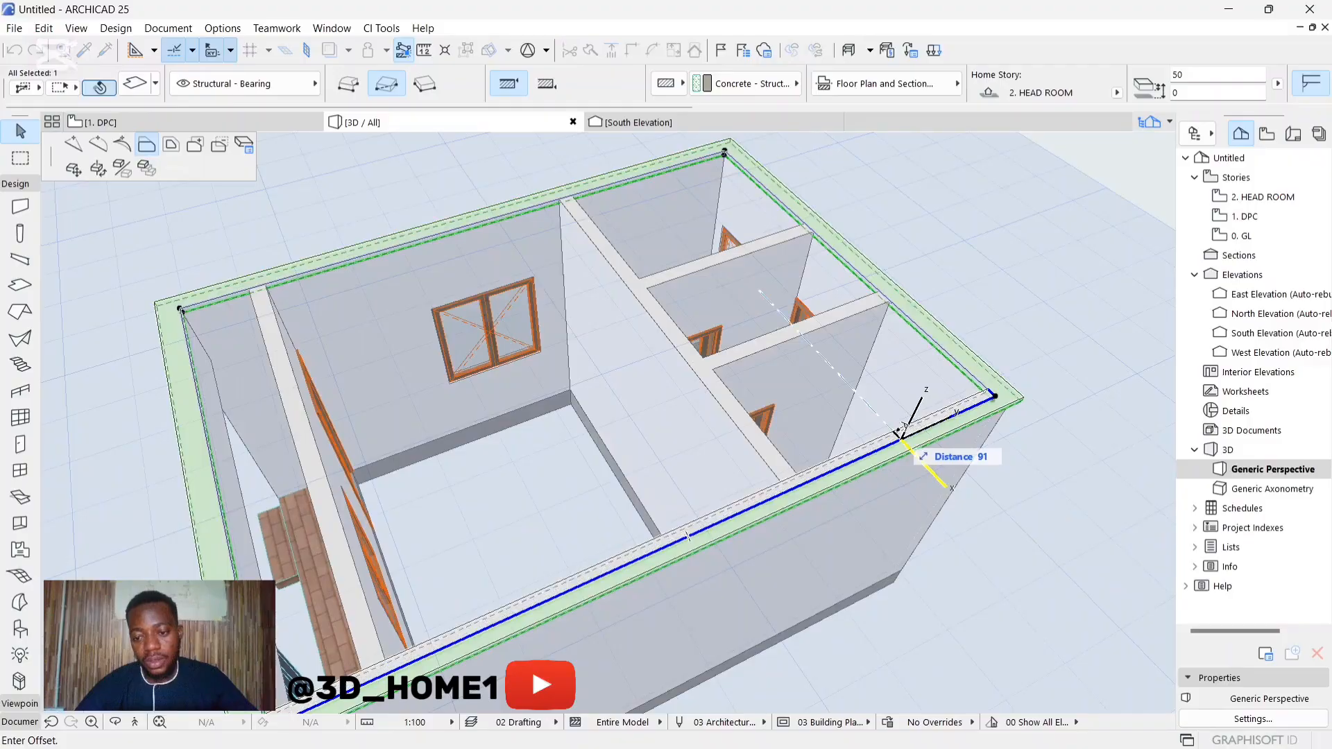
{"action": "key", "text": "Escape"}
Step: Move the overhanging trim slab straight down by about 231 mm from the wall top in the South Elevation
{"action": "middle_click_drag", "start_coordinate": [739, 489], "coordinate": [805, 389], "text": "shift"}
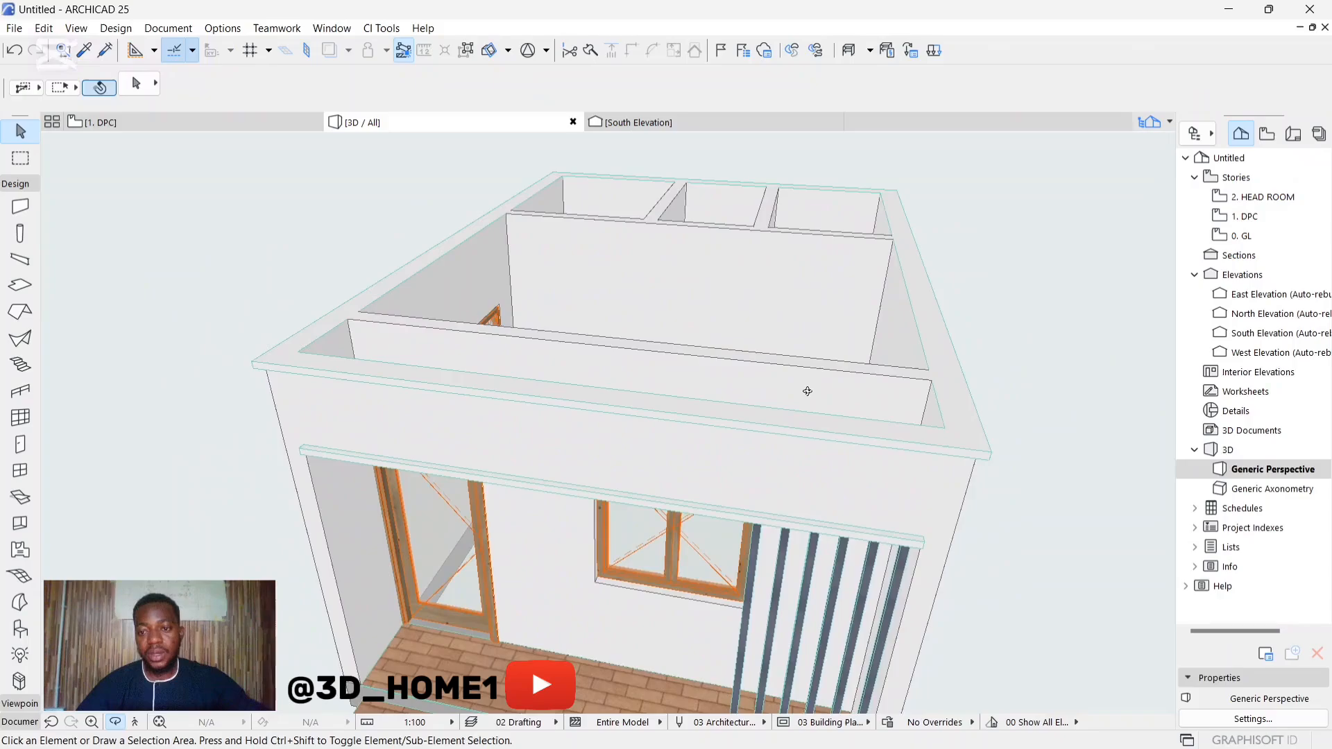
{"action": "scroll", "coordinate": [836, 298], "scroll_direction": "up", "scroll_amount": 4}
{"action": "middle_click_drag", "start_coordinate": [842, 285], "coordinate": [876, 312], "text": "shift"}
{"action": "scroll", "coordinate": [788, 344], "scroll_direction": "down", "scroll_amount": 5}
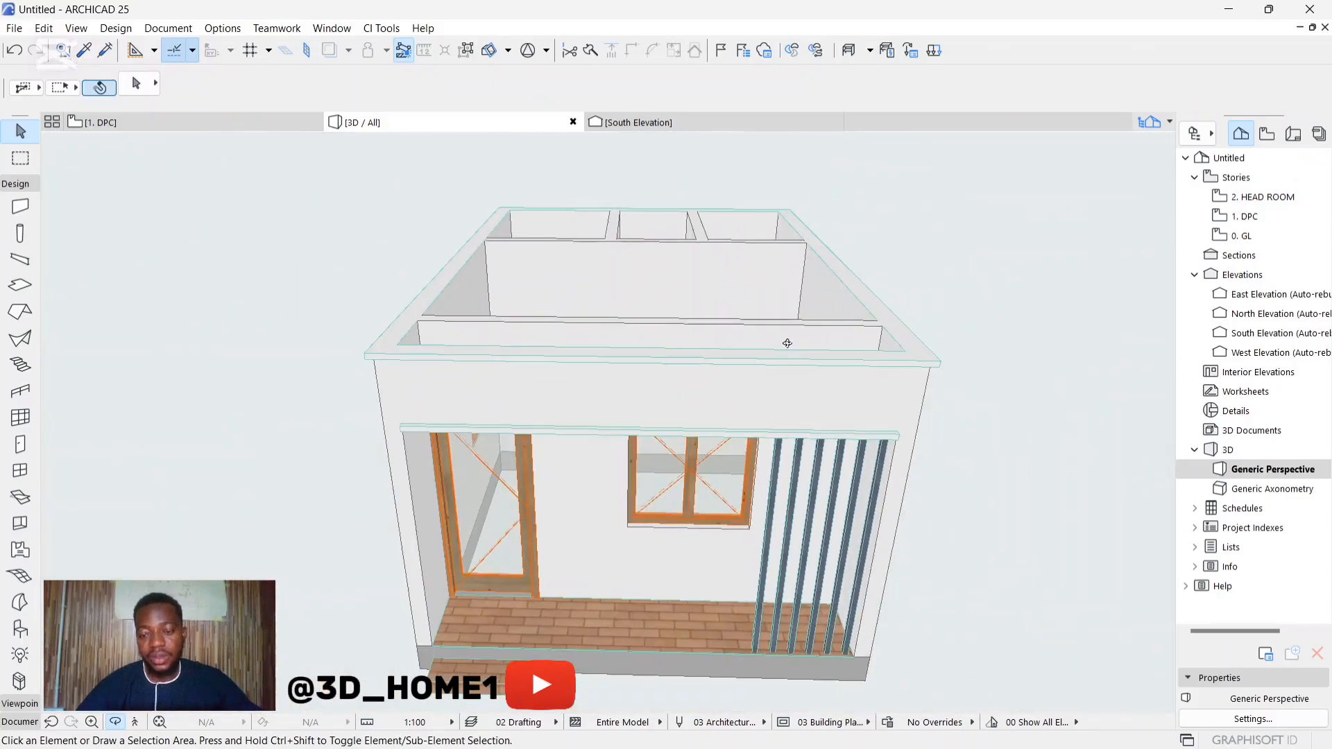
{"action": "middle_click_drag", "start_coordinate": [962, 358], "coordinate": [609, 422], "text": "shift"}
{"action": "scroll", "coordinate": [501, 371], "scroll_direction": "up", "scroll_amount": 5}
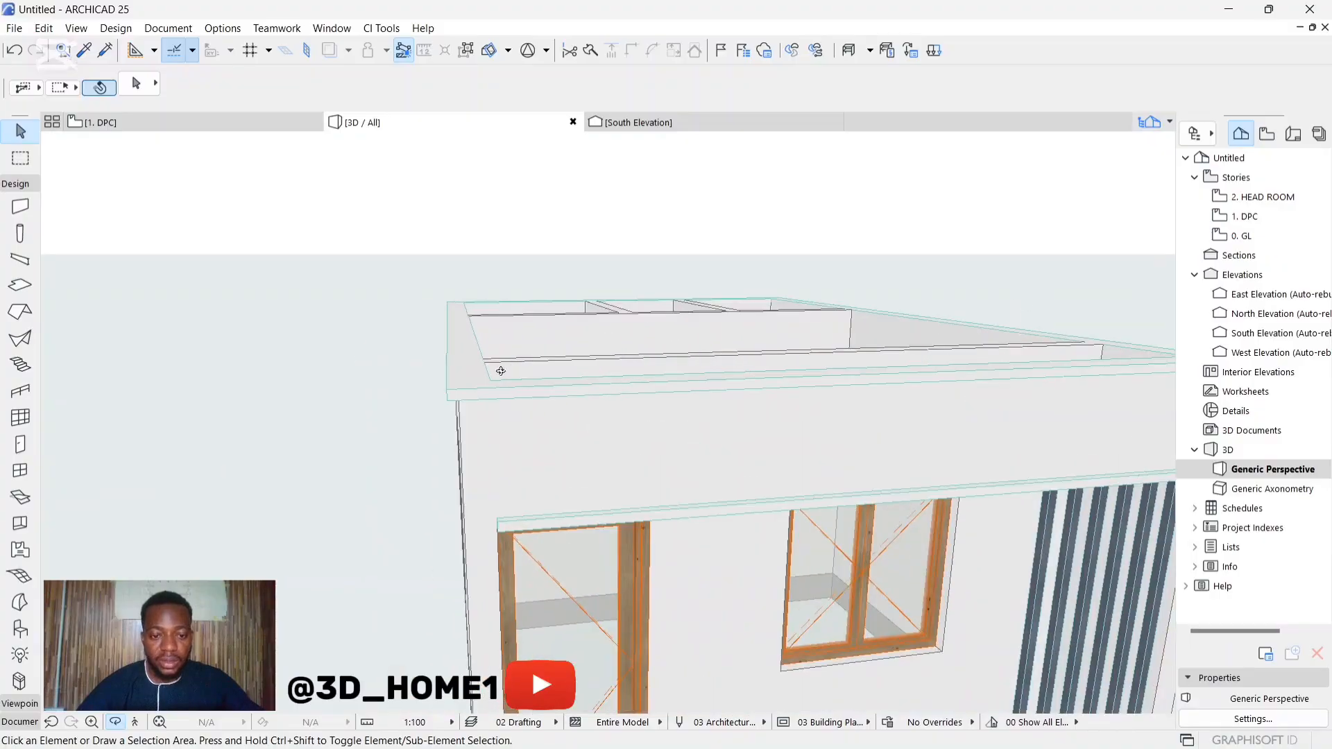
{"action": "left_click", "coordinate": [469, 386]}
{"action": "scroll", "coordinate": [461, 408], "scroll_direction": "up", "scroll_amount": 1}
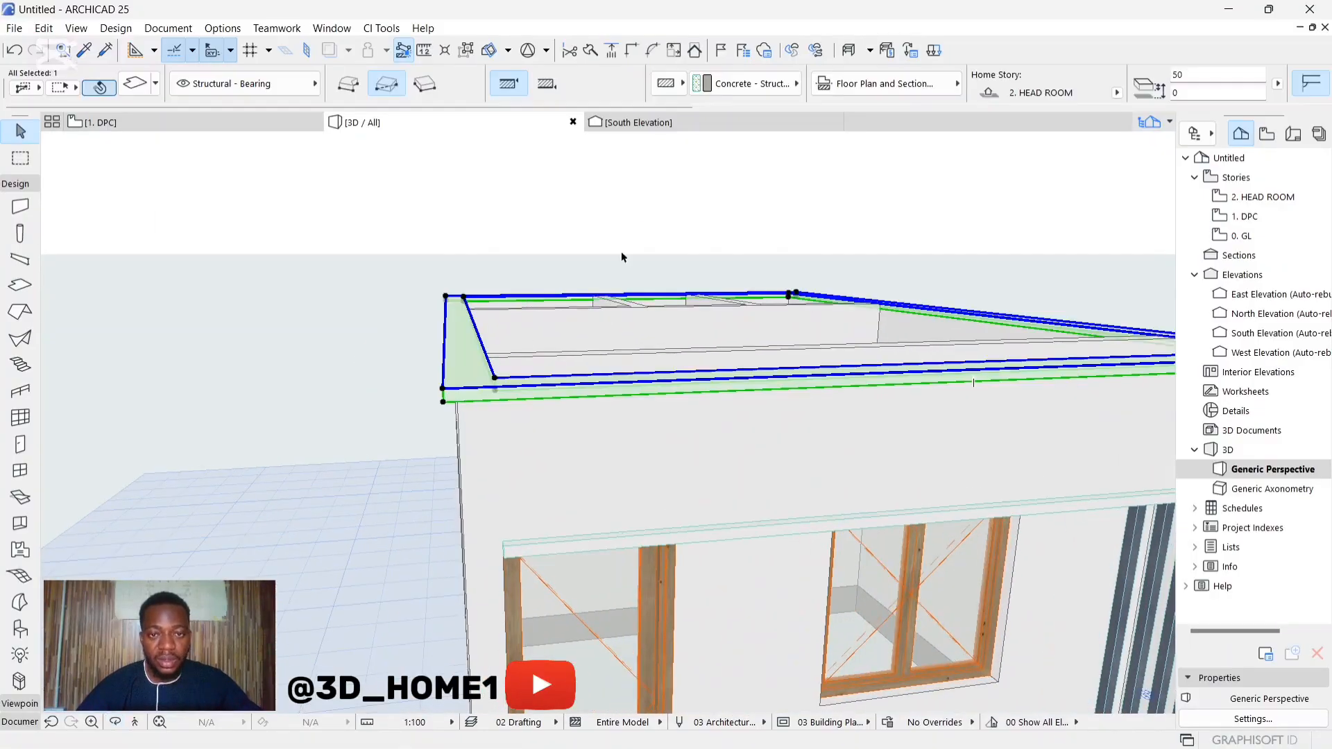
{"action": "left_click", "coordinate": [651, 131]}
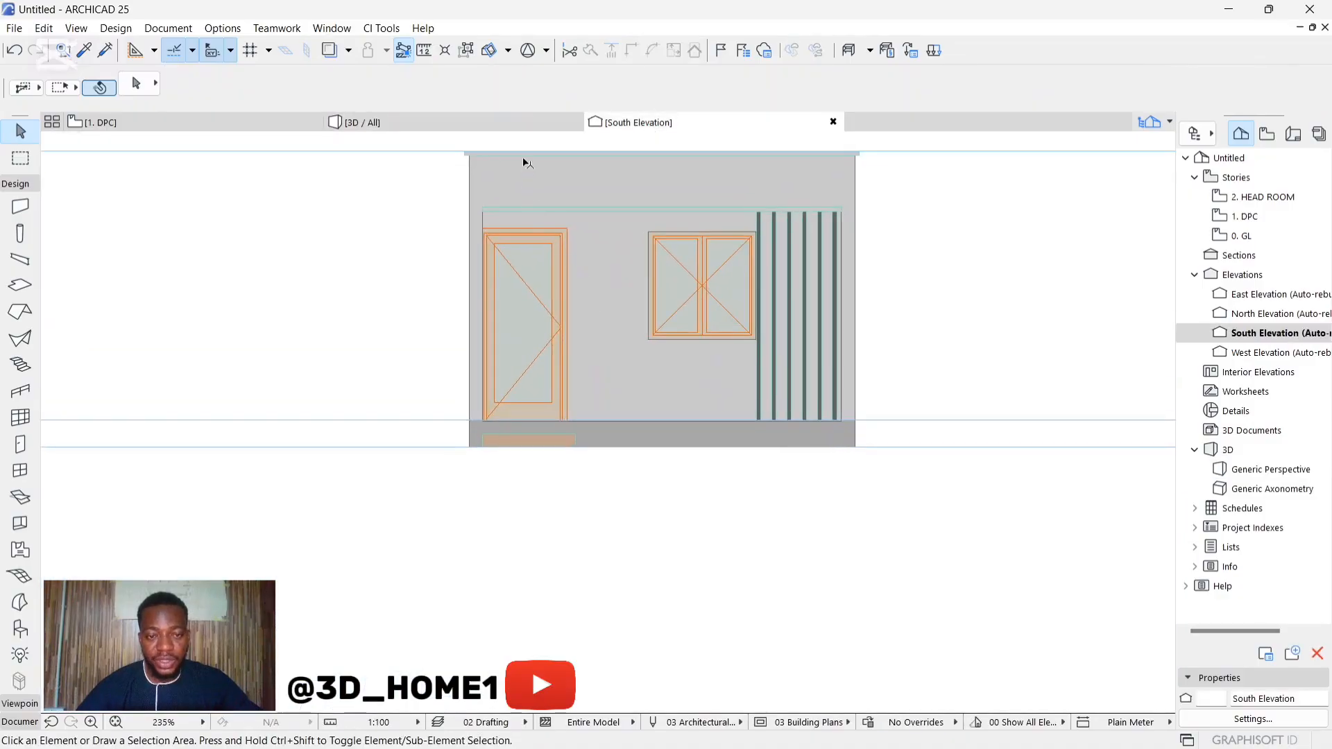
{"action": "scroll", "coordinate": [517, 159], "scroll_direction": "up", "scroll_amount": 5}
{"action": "left_click", "coordinate": [435, 154]}
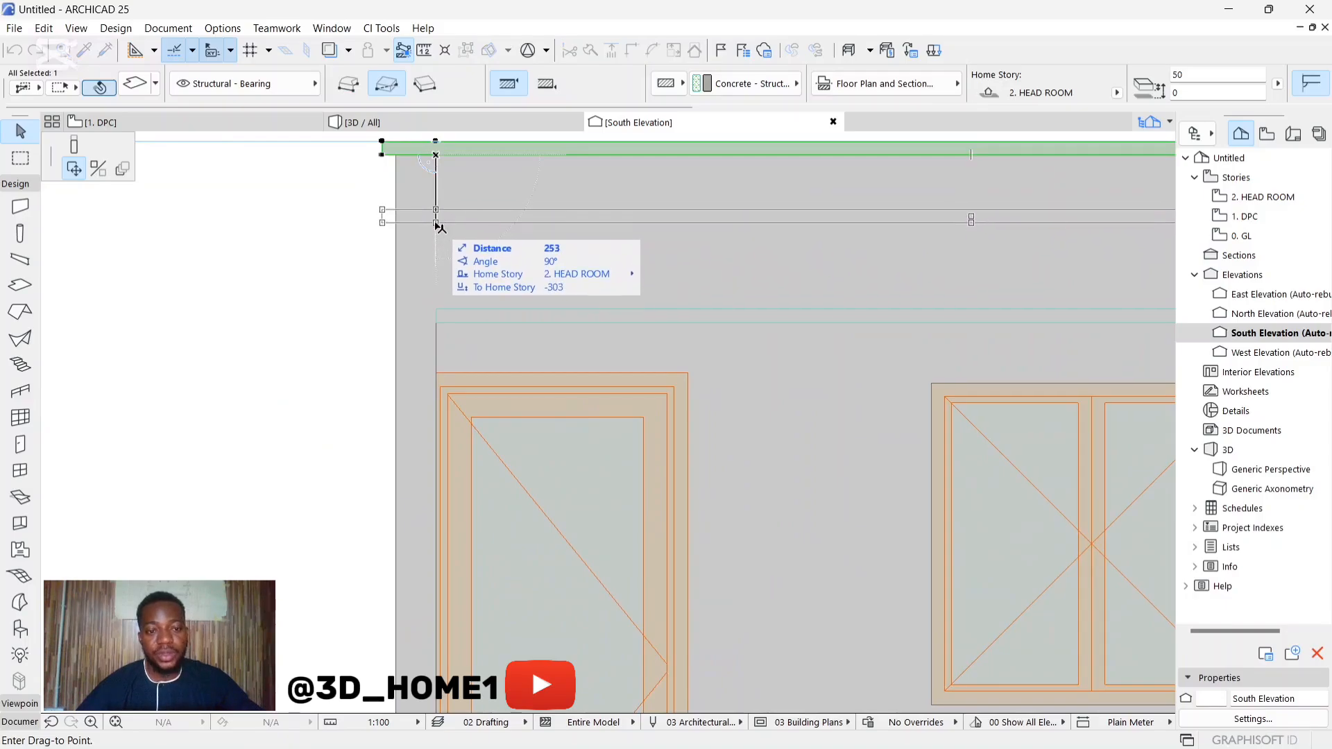
{"action": "left_click", "coordinate": [436, 218]}
{"action": "scroll", "coordinate": [421, 297], "scroll_direction": "down", "scroll_amount": 6}
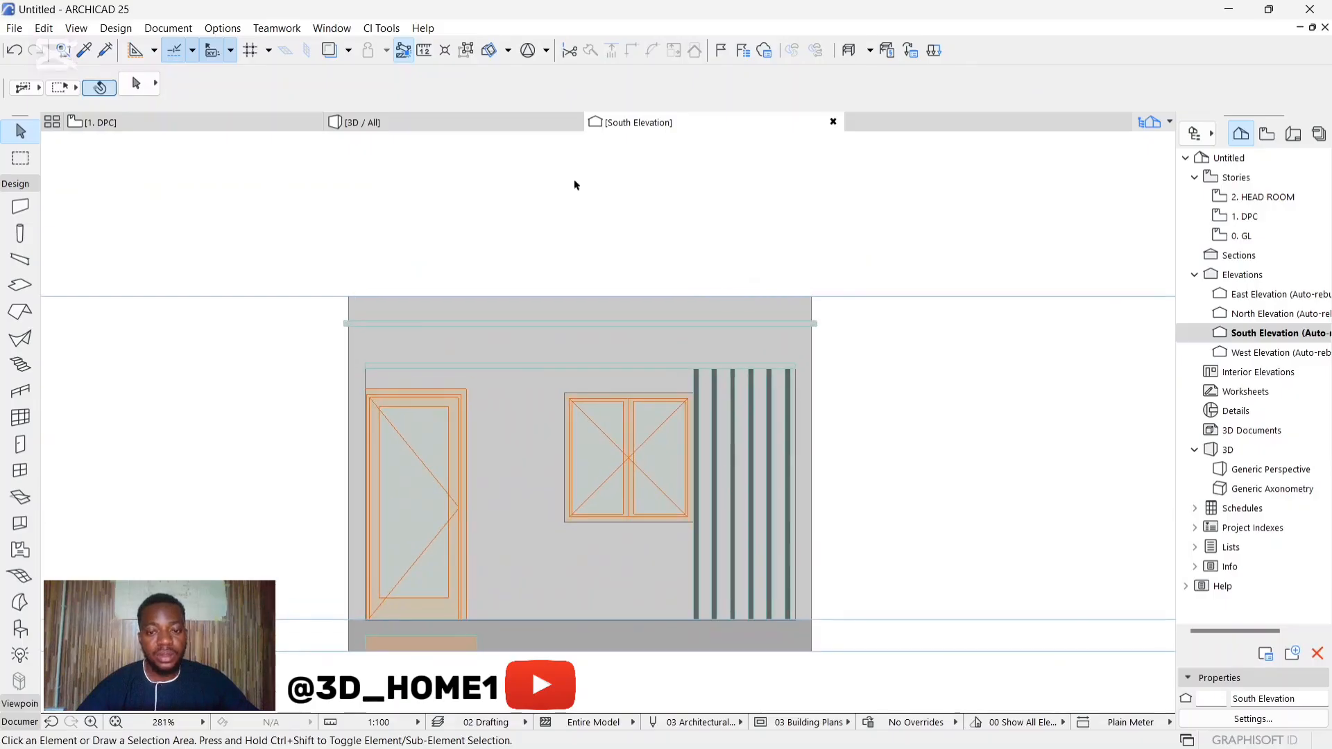
Step: Check the lowered trim slab in the 3D view, select it and return to the South Elevation
{"action": "left_click", "coordinate": [454, 124]}
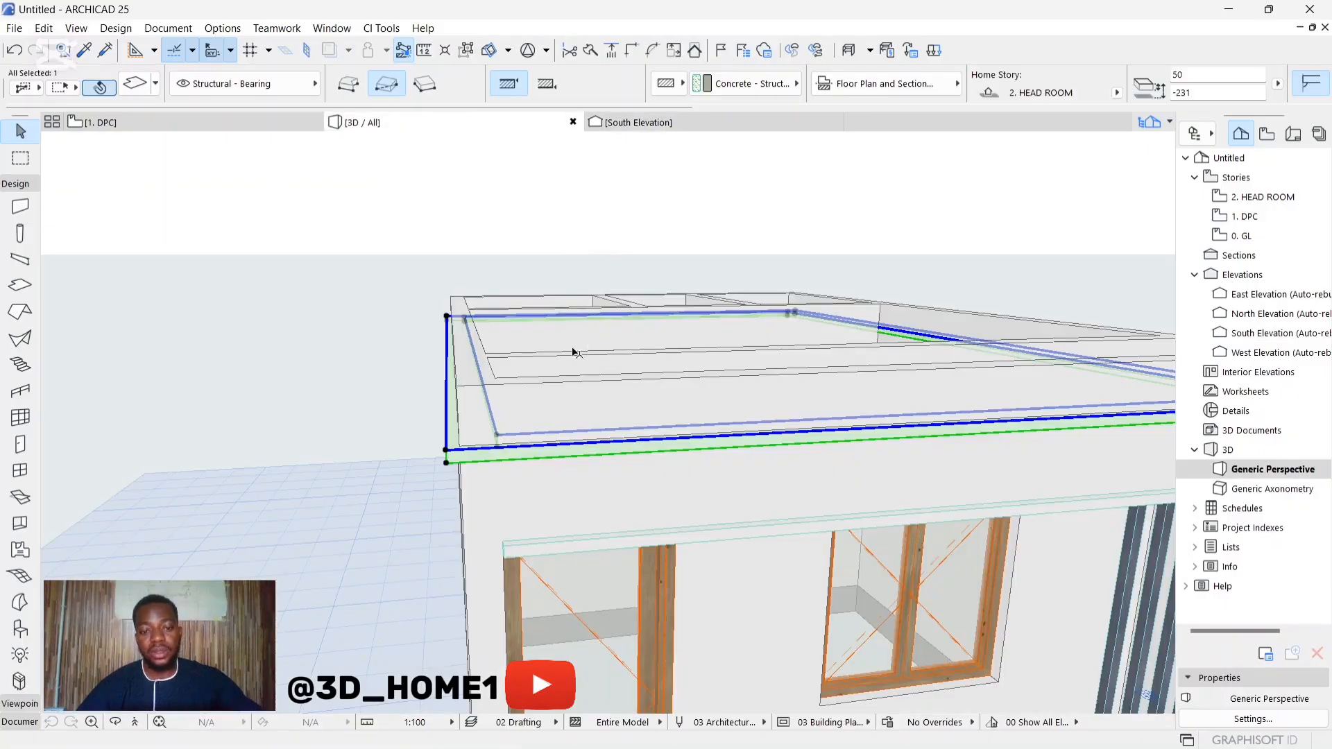
{"action": "key", "text": "Escape"}
{"action": "scroll", "coordinate": [573, 352], "scroll_direction": "down", "scroll_amount": 10}
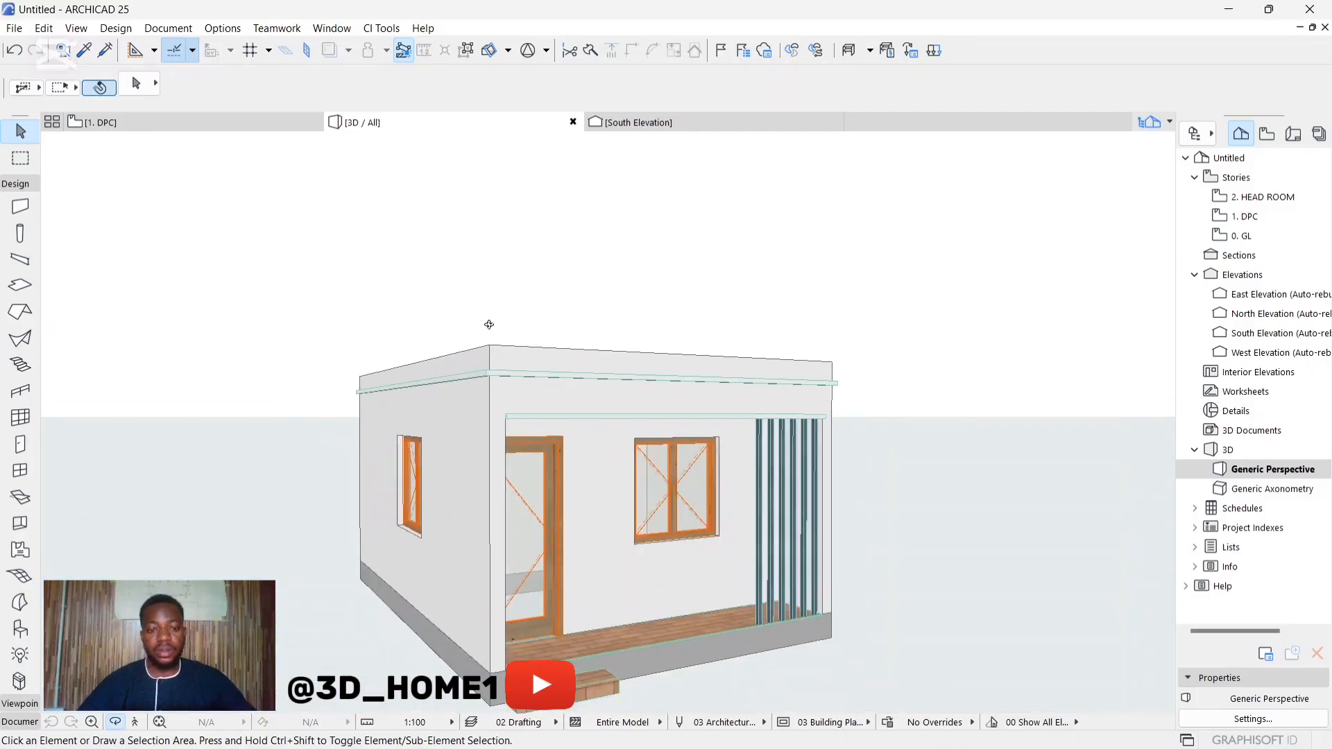
{"action": "middle_click_drag", "start_coordinate": [489, 324], "coordinate": [567, 498], "text": "shift"}
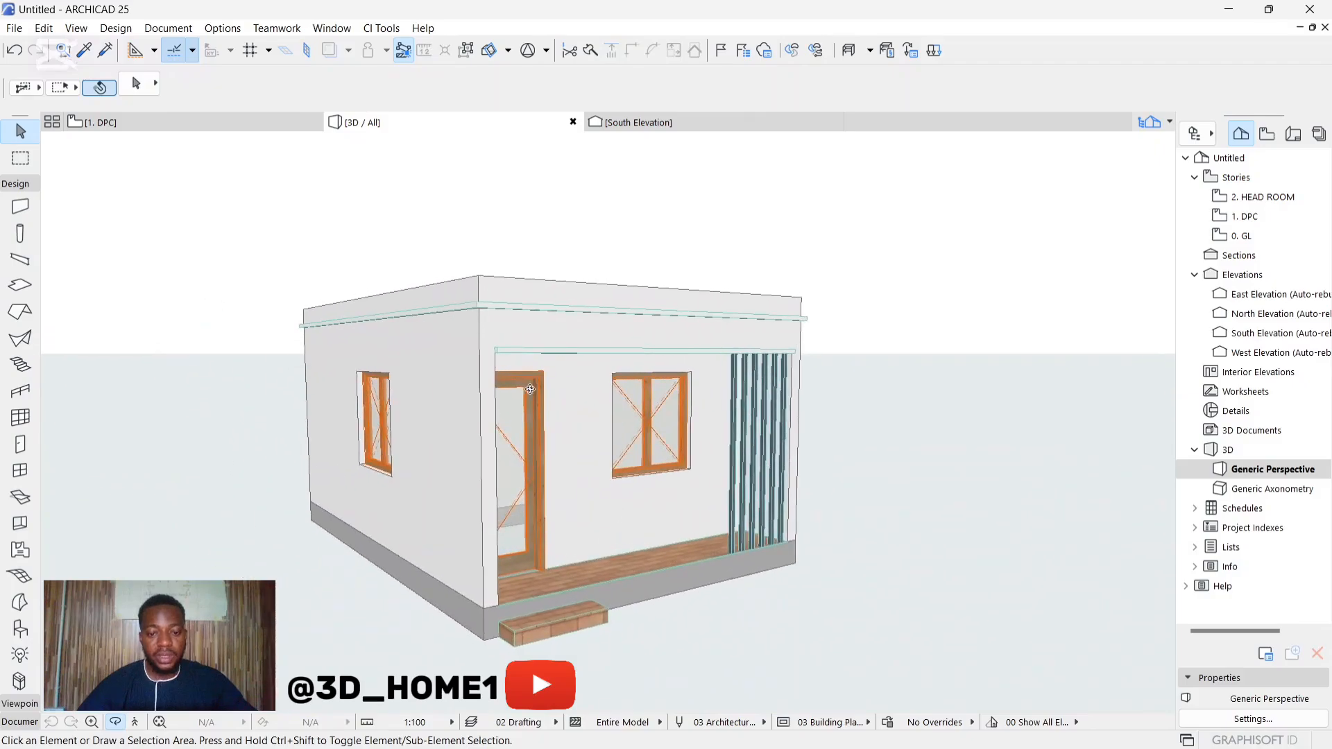
{"action": "middle_click_drag", "start_coordinate": [530, 390], "coordinate": [509, 353], "text": "shift"}
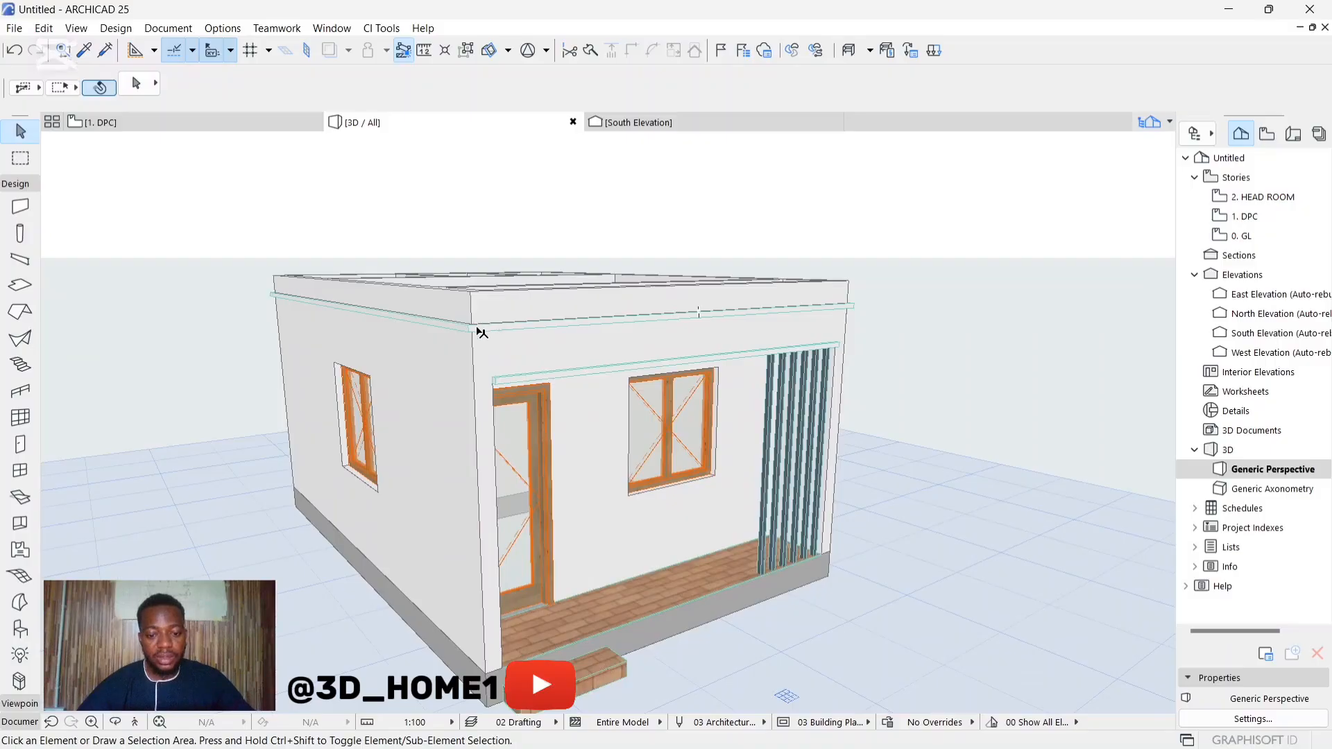
{"action": "left_click", "coordinate": [473, 332]}
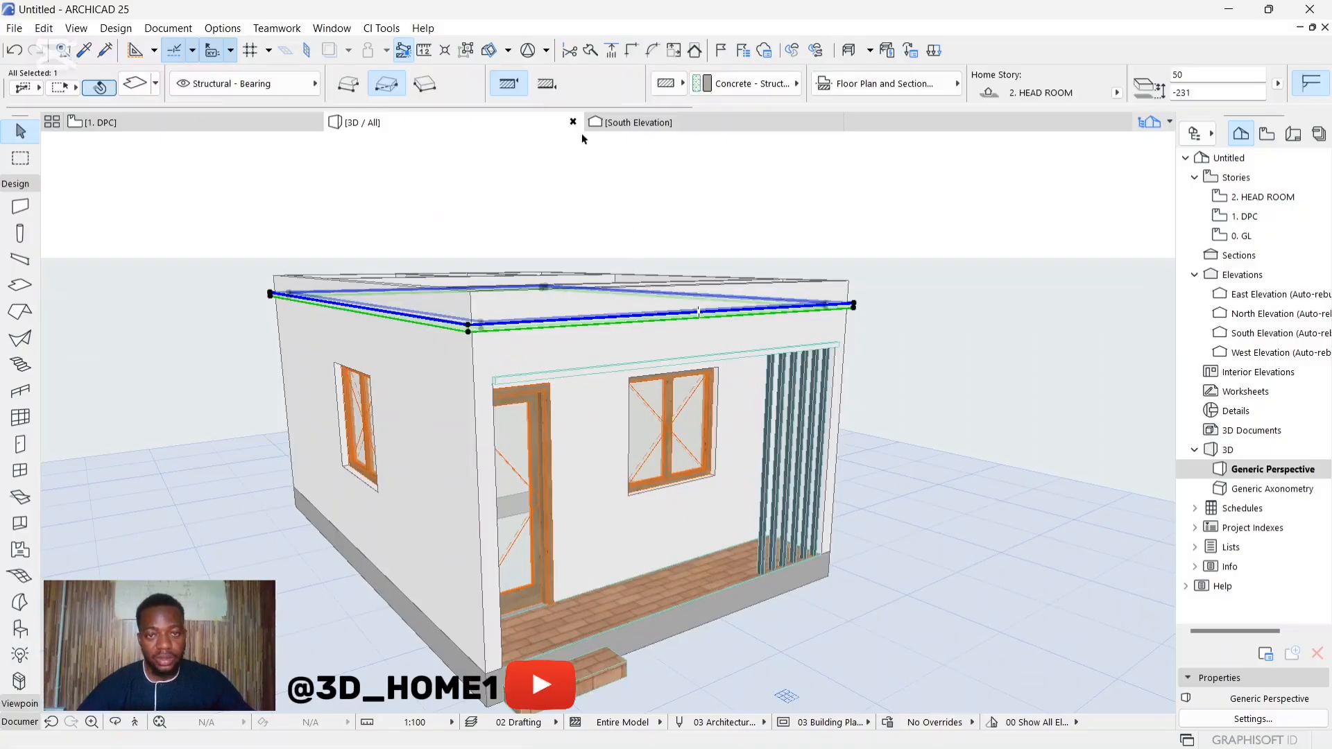
{"action": "left_click", "coordinate": [622, 125]}
Step: Try to place a copy of the trim slab at the base of the walls in the South Elevation
{"action": "left_click", "coordinate": [438, 325]}
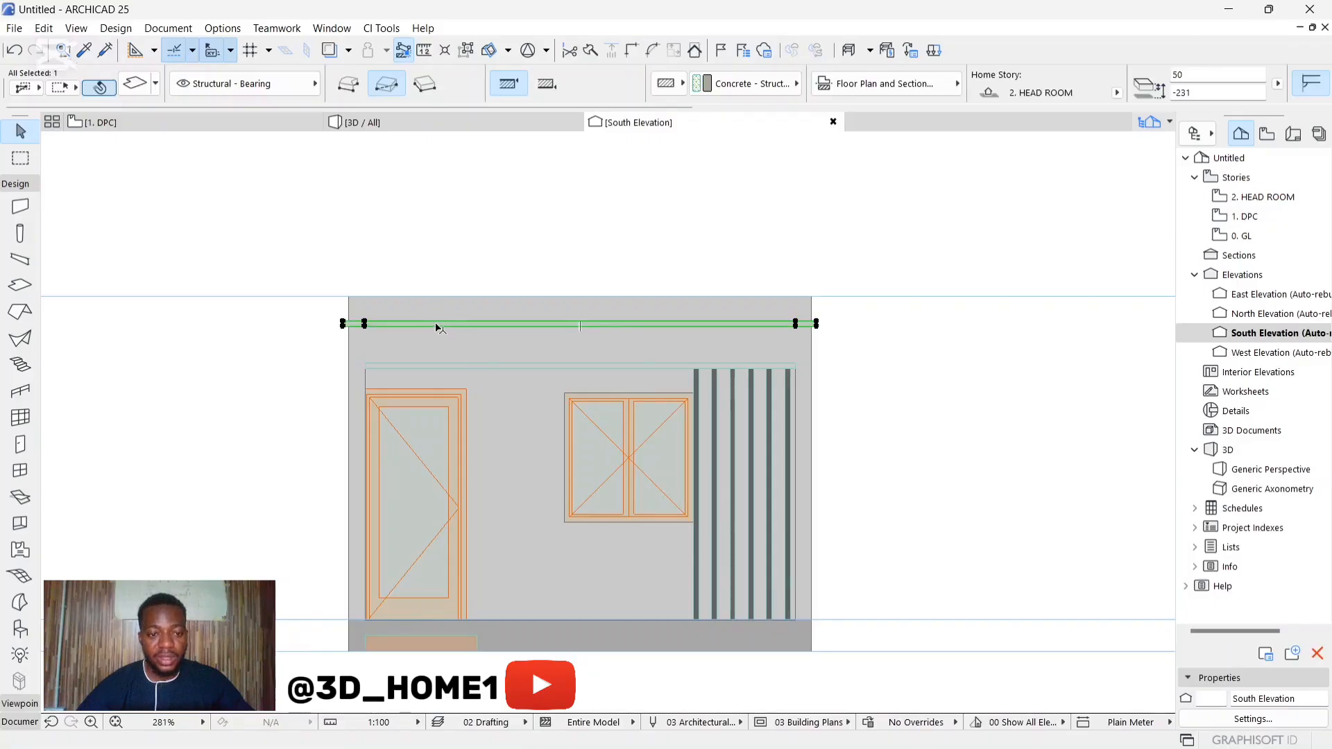
{"action": "left_click", "coordinate": [438, 325]}
{"action": "scroll", "coordinate": [458, 326], "scroll_direction": "down", "scroll_amount": 2}
{"action": "scroll", "coordinate": [444, 535], "scroll_direction": "up", "scroll_amount": 3}
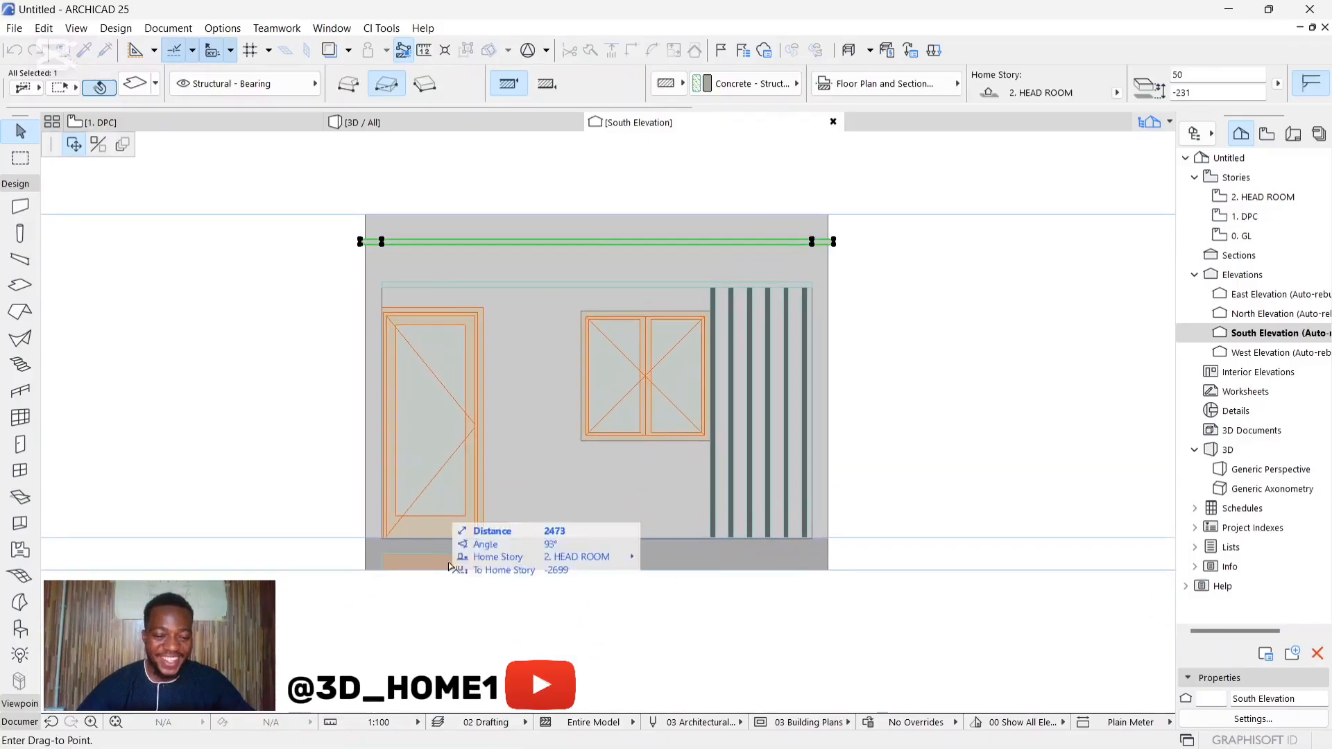
{"action": "key", "text": "ctrl"}
{"action": "scroll", "coordinate": [454, 559], "scroll_direction": "up", "scroll_amount": 2}
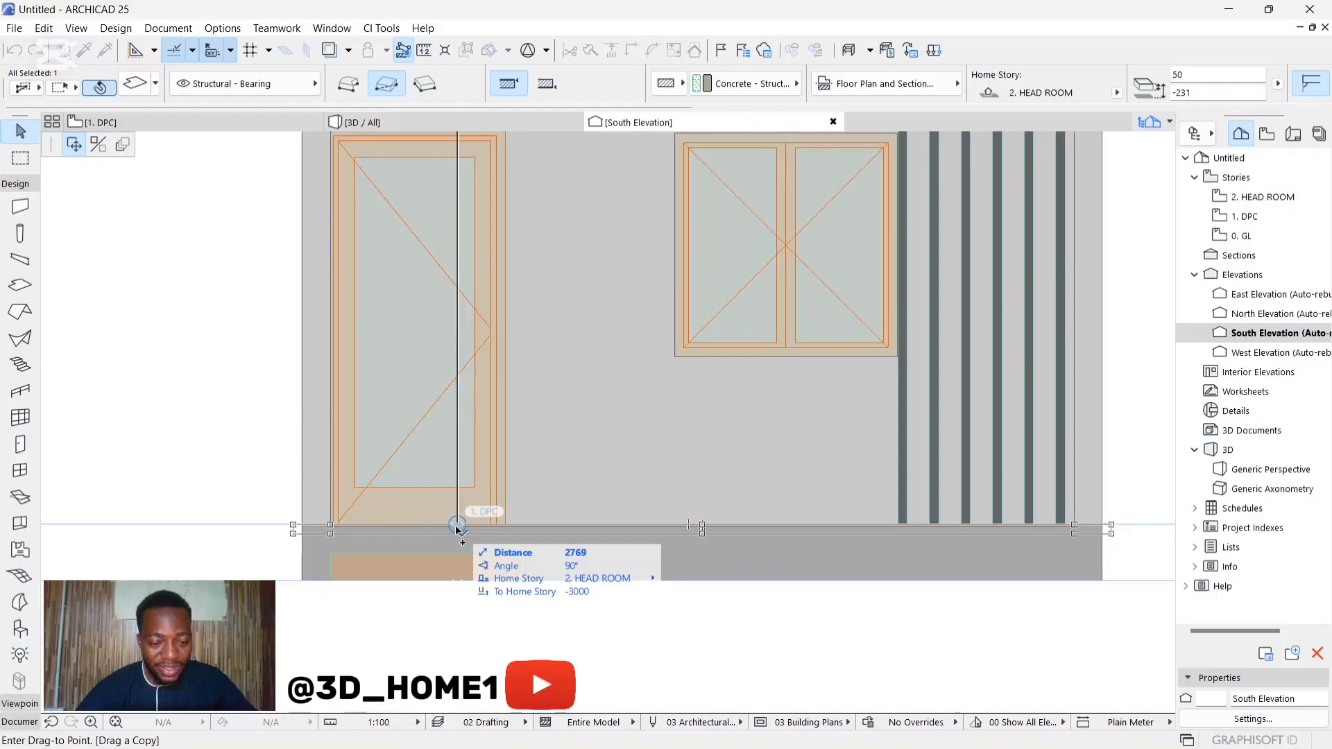
{"action": "left_click", "coordinate": [457, 546]}
{"action": "scroll", "coordinate": [458, 548], "scroll_direction": "down", "scroll_amount": 3}
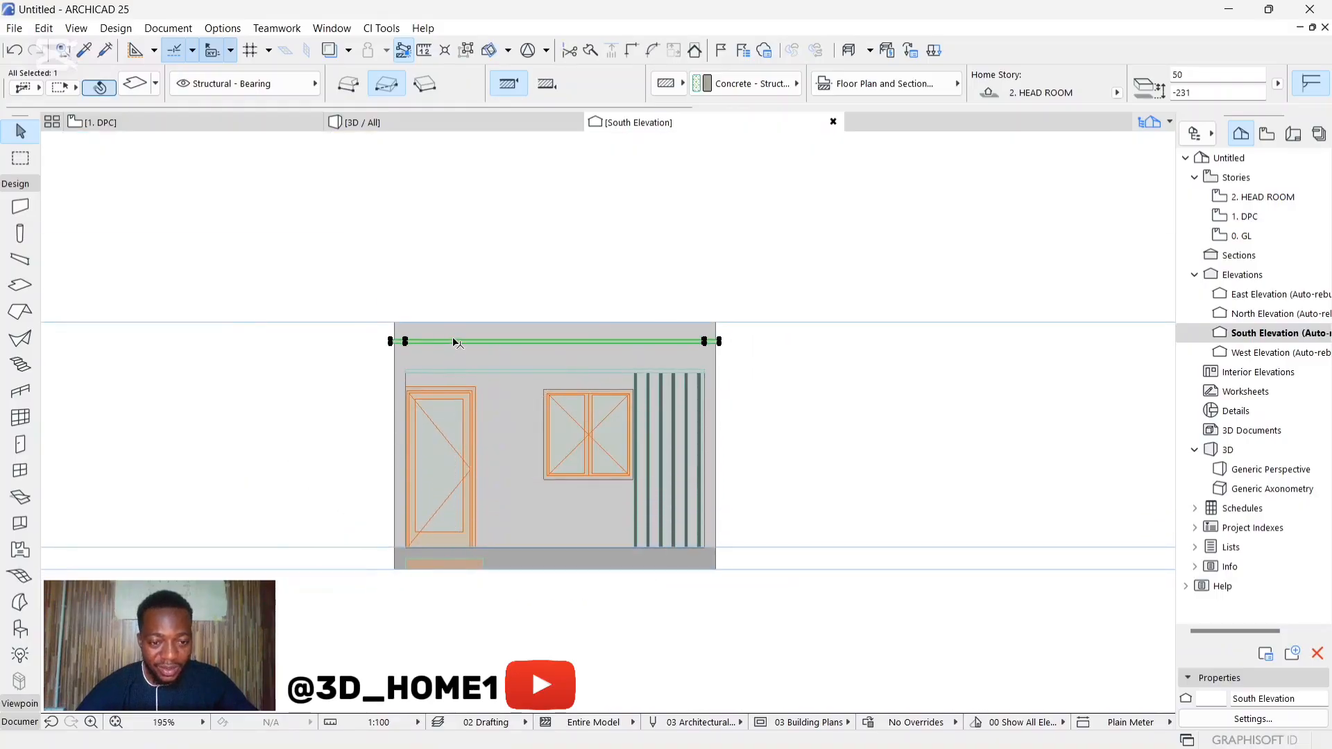
Step: Copy the trim slab 2769 mm straight down to the 1. DPC story line and deselect it
{"action": "scroll", "coordinate": [456, 344], "scroll_direction": "up", "scroll_amount": 3}
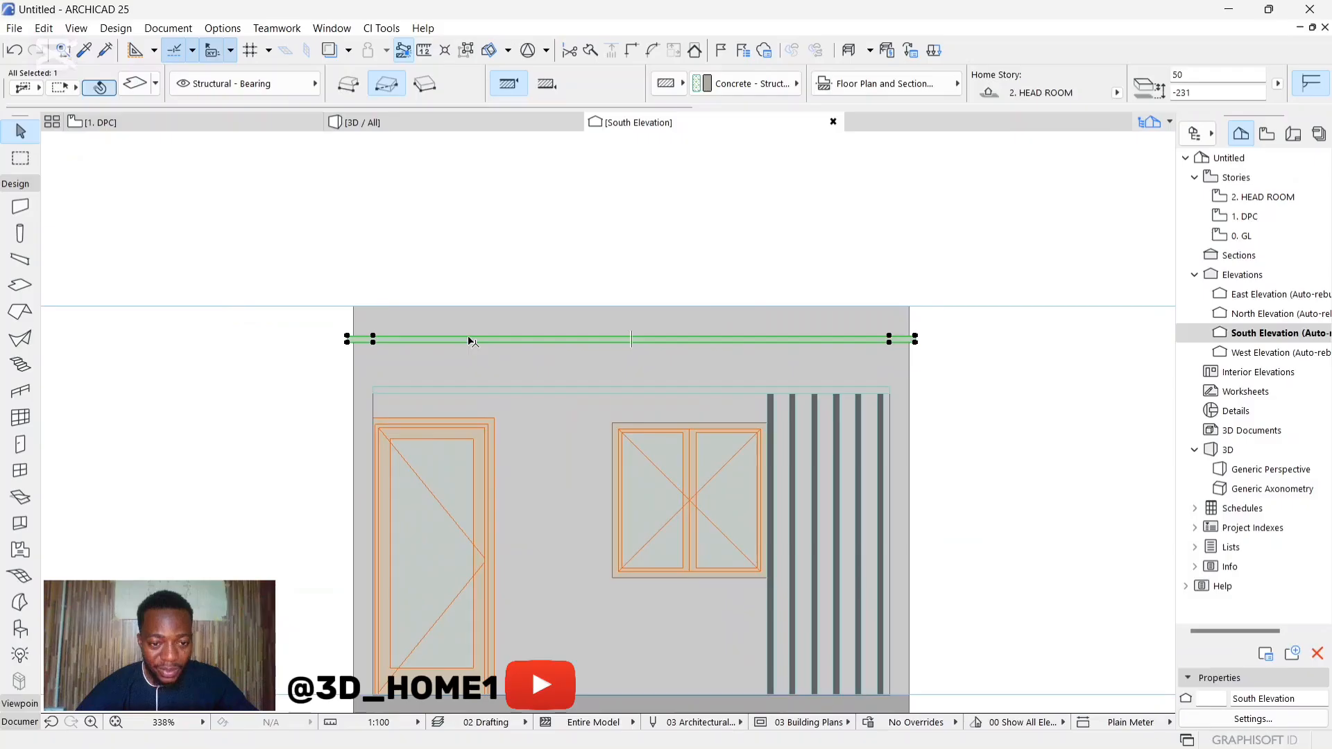
{"action": "left_click", "coordinate": [470, 340]}
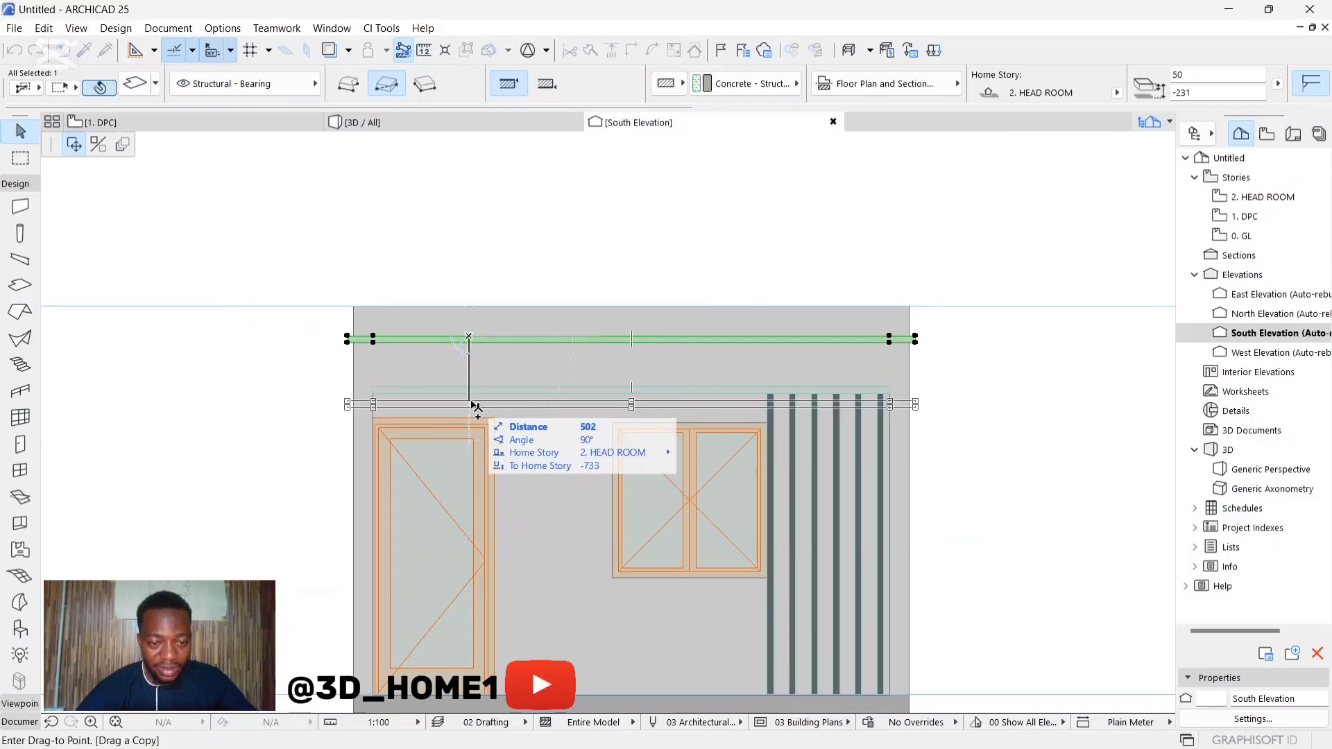
{"action": "scroll", "coordinate": [477, 389], "scroll_direction": "down", "scroll_amount": 2}
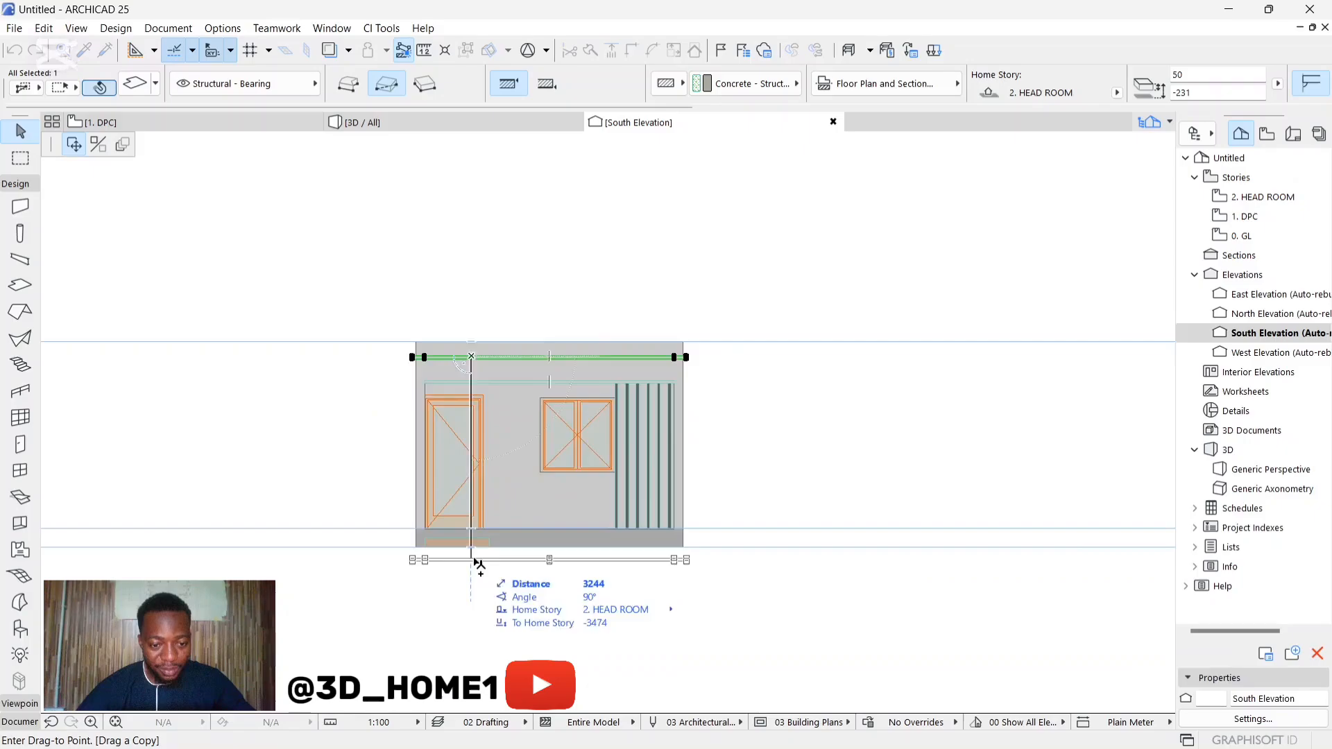
{"action": "scroll", "coordinate": [476, 551], "scroll_direction": "up", "scroll_amount": 5}
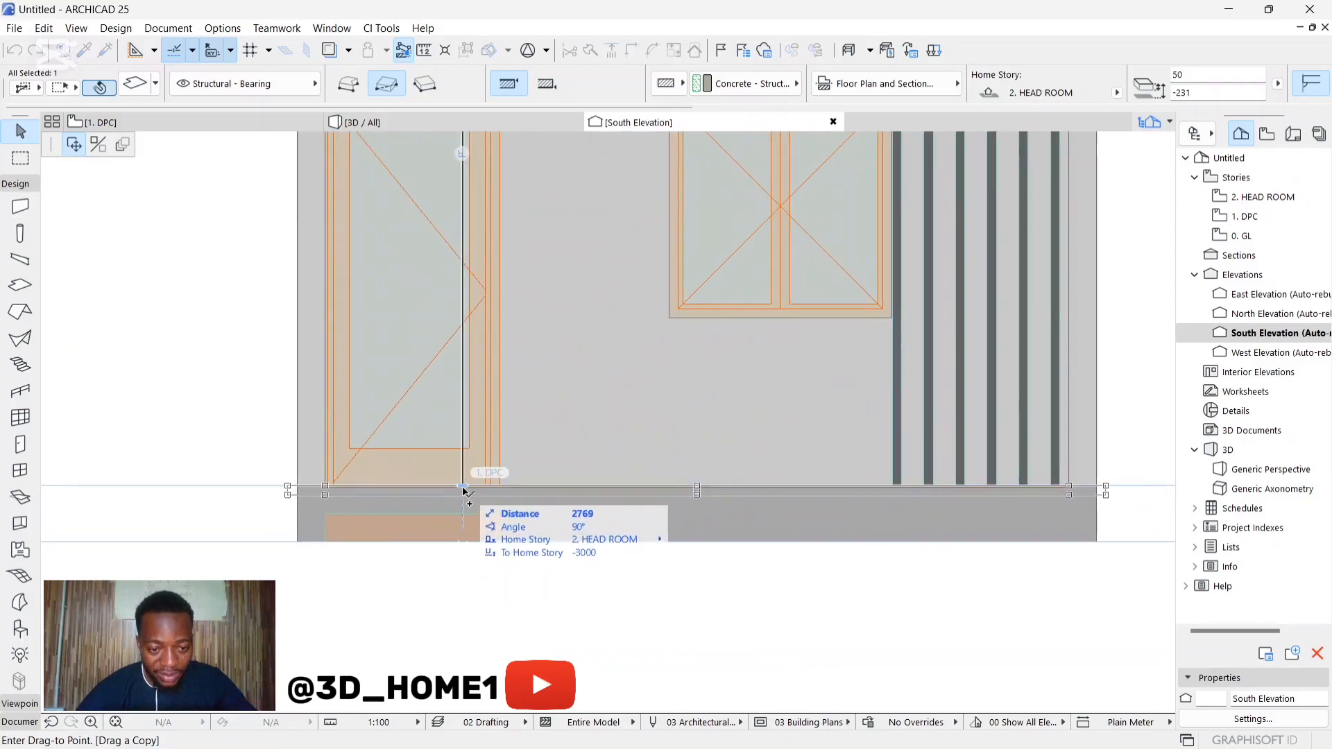
{"action": "left_click", "coordinate": [468, 493]}
{"action": "scroll", "coordinate": [472, 494], "scroll_direction": "down", "scroll_amount": 3}
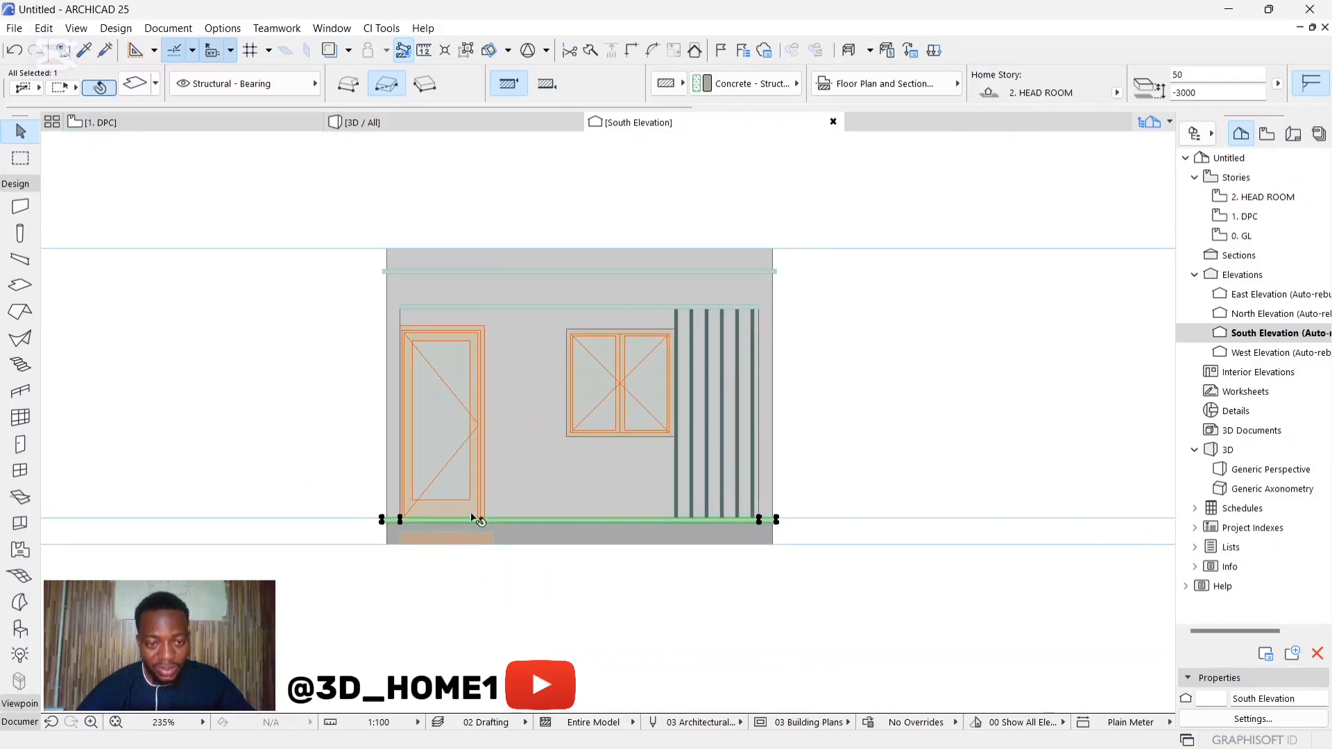
{"action": "key", "text": "Escape"}
Step: Examine the copied base trim around the building and at the entrance step in the 3D view
{"action": "left_click", "coordinate": [454, 134]}
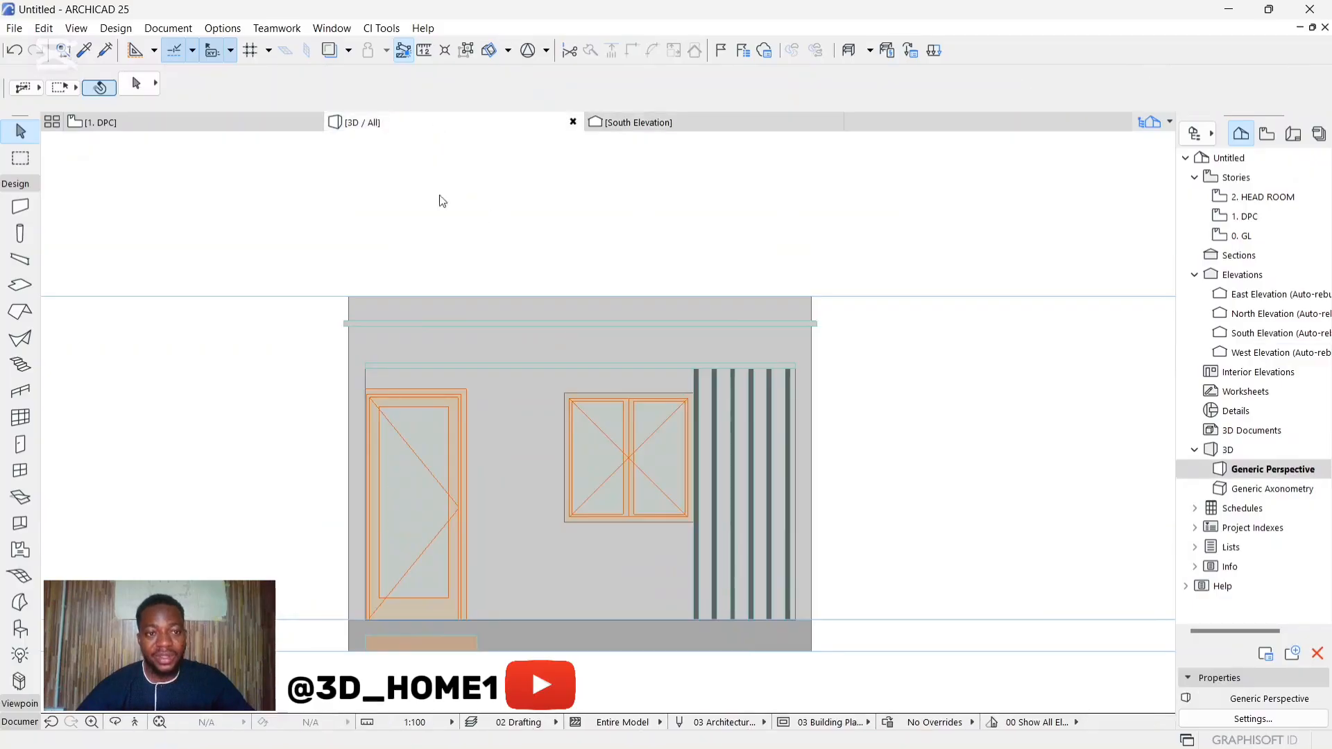
{"action": "scroll", "coordinate": [551, 615], "scroll_direction": "up", "scroll_amount": 2}
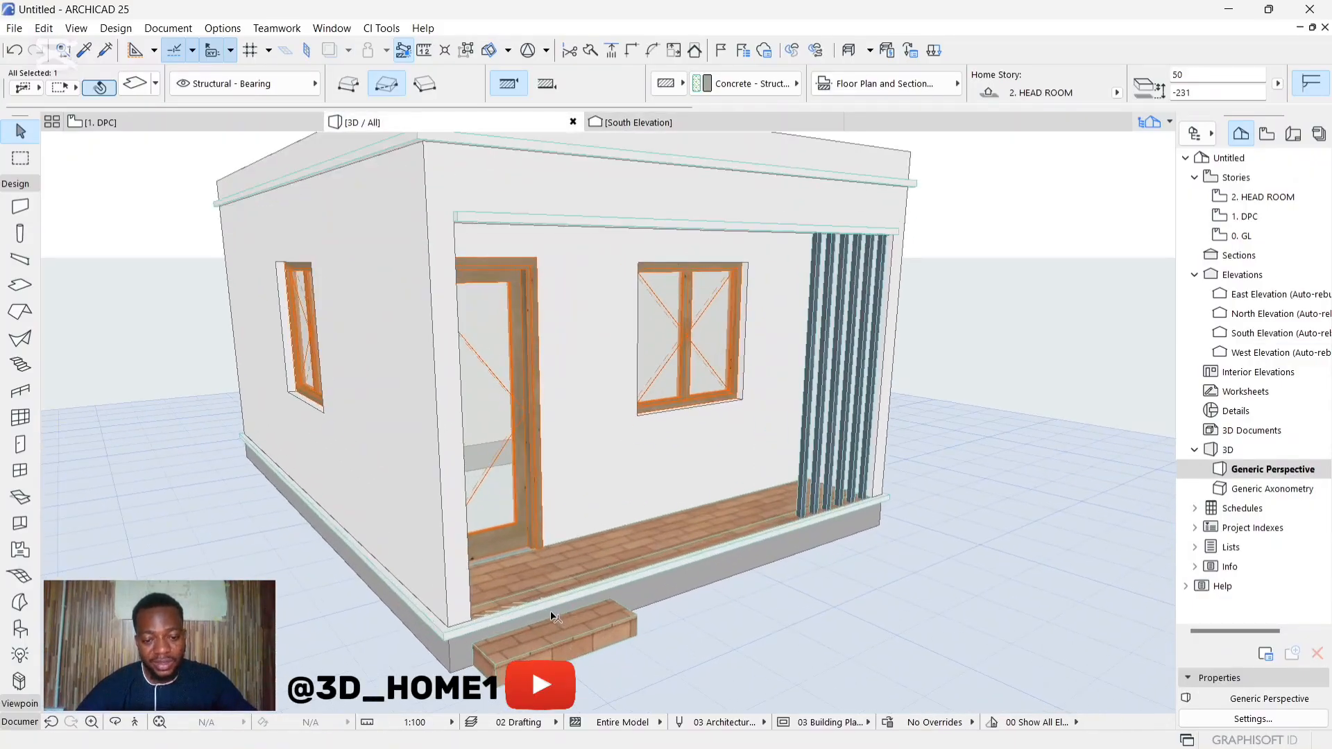
{"action": "key", "text": "Escape"}
{"action": "middle_click_drag", "start_coordinate": [553, 615], "coordinate": [577, 630], "text": "shift"}
{"action": "scroll", "coordinate": [531, 544], "scroll_direction": "down", "scroll_amount": 2}
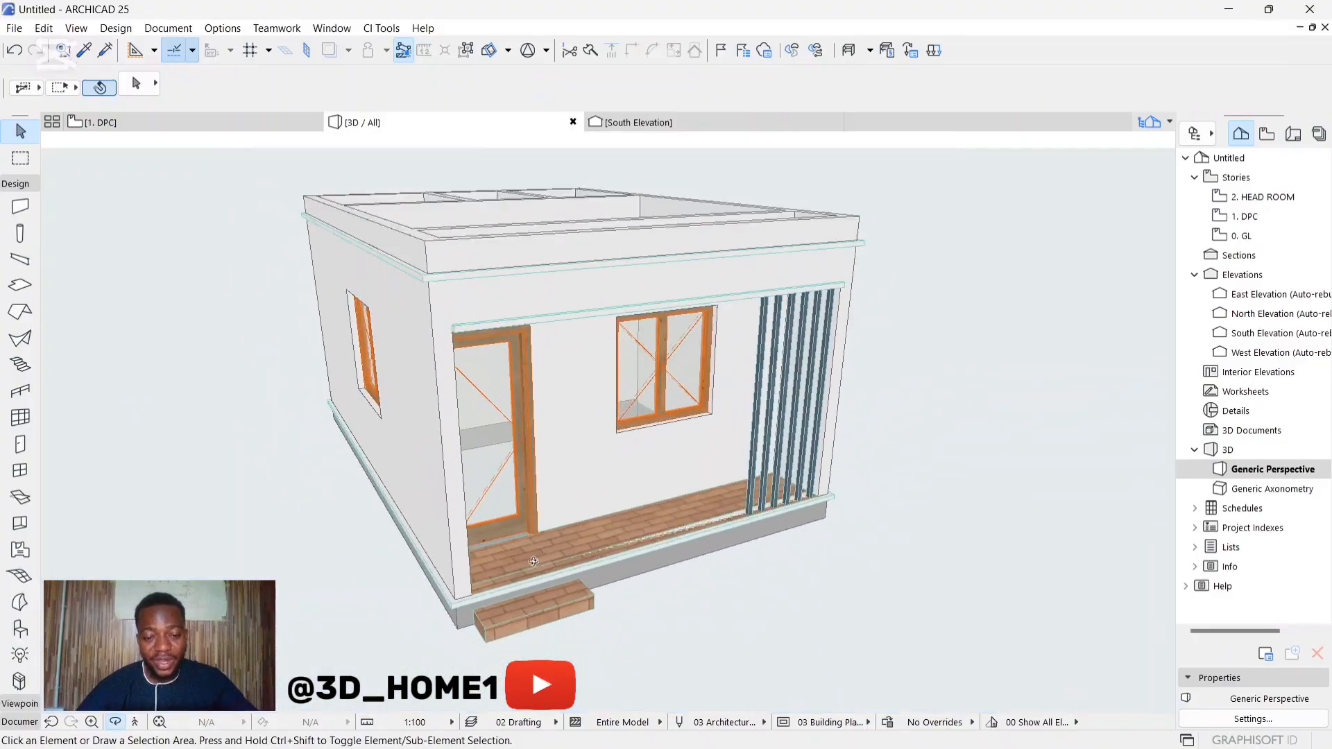
{"action": "scroll", "coordinate": [511, 603], "scroll_direction": "up", "scroll_amount": 5}
{"action": "scroll", "coordinate": [509, 608], "scroll_direction": "down", "scroll_amount": 1}
{"action": "middle_click_drag", "start_coordinate": [517, 523], "coordinate": [658, 455], "text": "shift"}
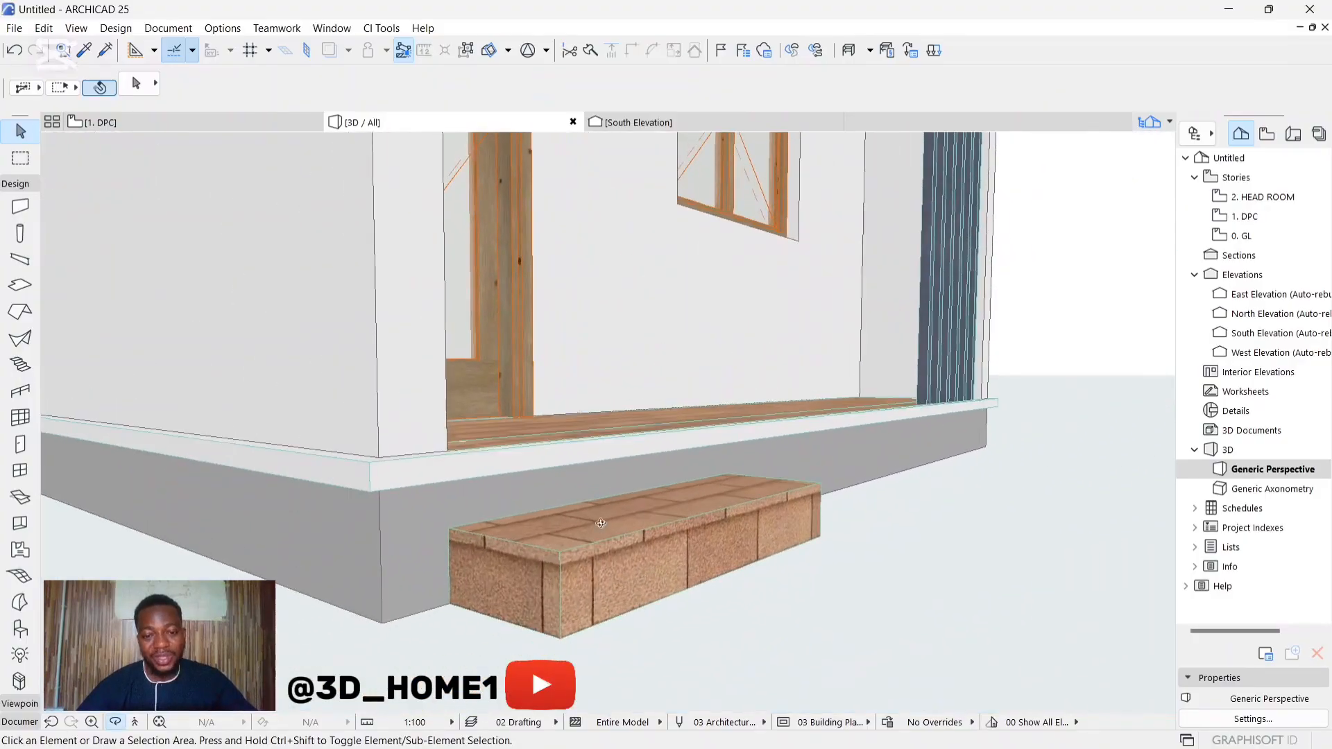
Step: Select the base trim slab and offset its inner edge along the veranda outward to the wall corner
{"action": "middle_click_drag", "start_coordinate": [560, 482], "coordinate": [450, 589], "text": "shift"}
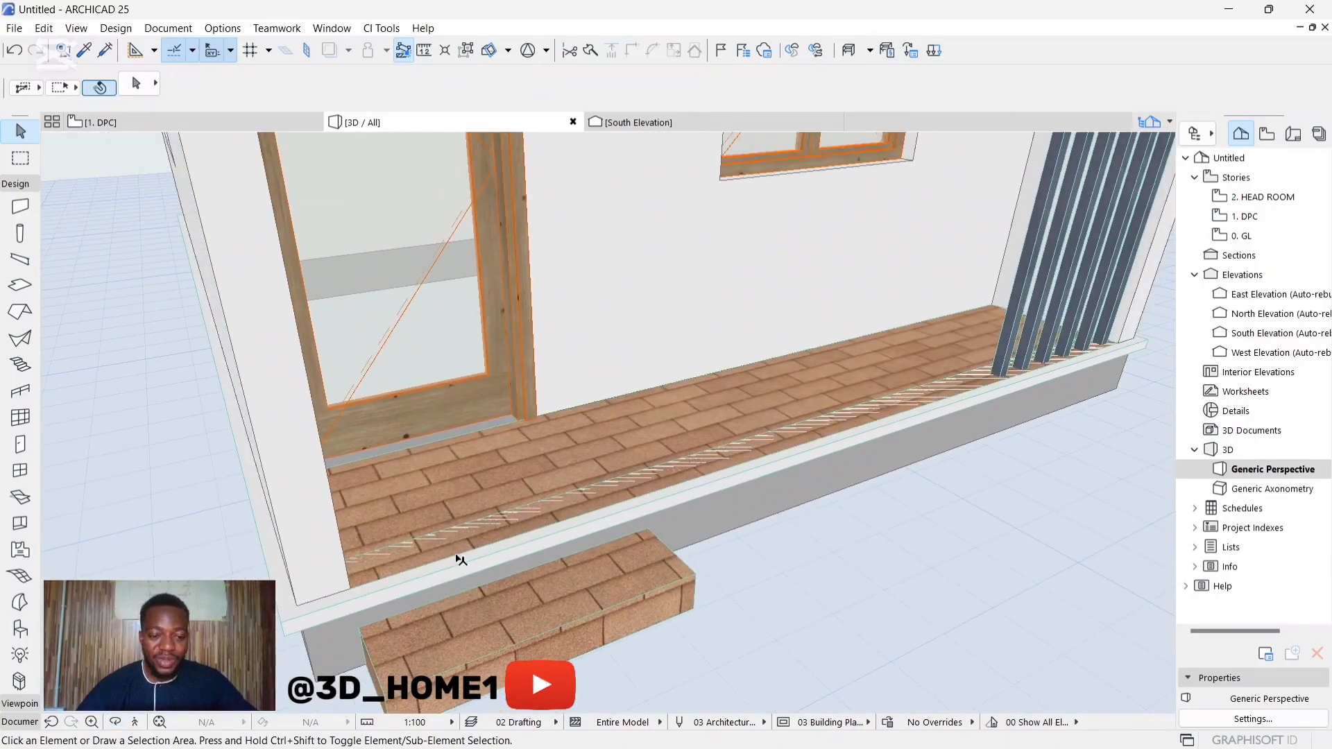
{"action": "middle_click_drag", "start_coordinate": [532, 579], "coordinate": [545, 559], "text": "shift"}
{"action": "middle_click_drag", "start_coordinate": [612, 529], "coordinate": [404, 520], "text": "shift"}
{"action": "left_click", "coordinate": [405, 584]}
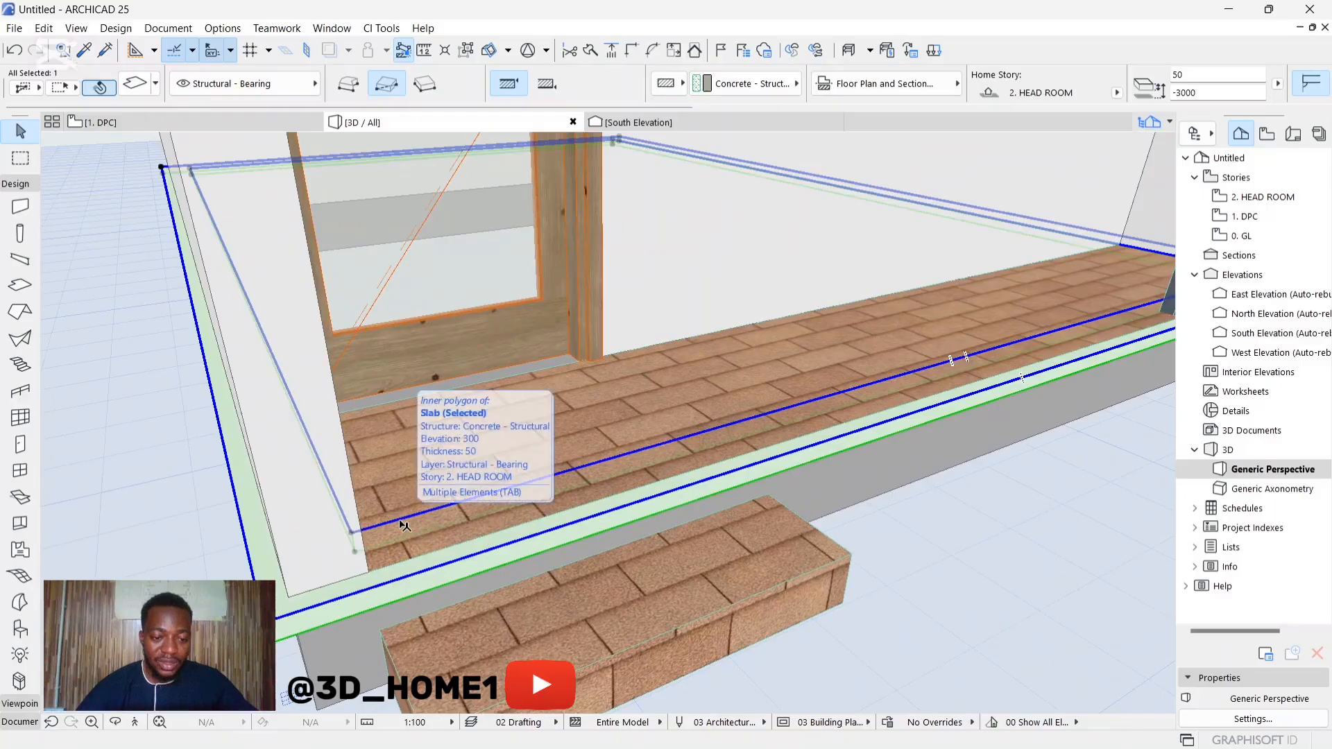
{"action": "left_click", "coordinate": [413, 523]}
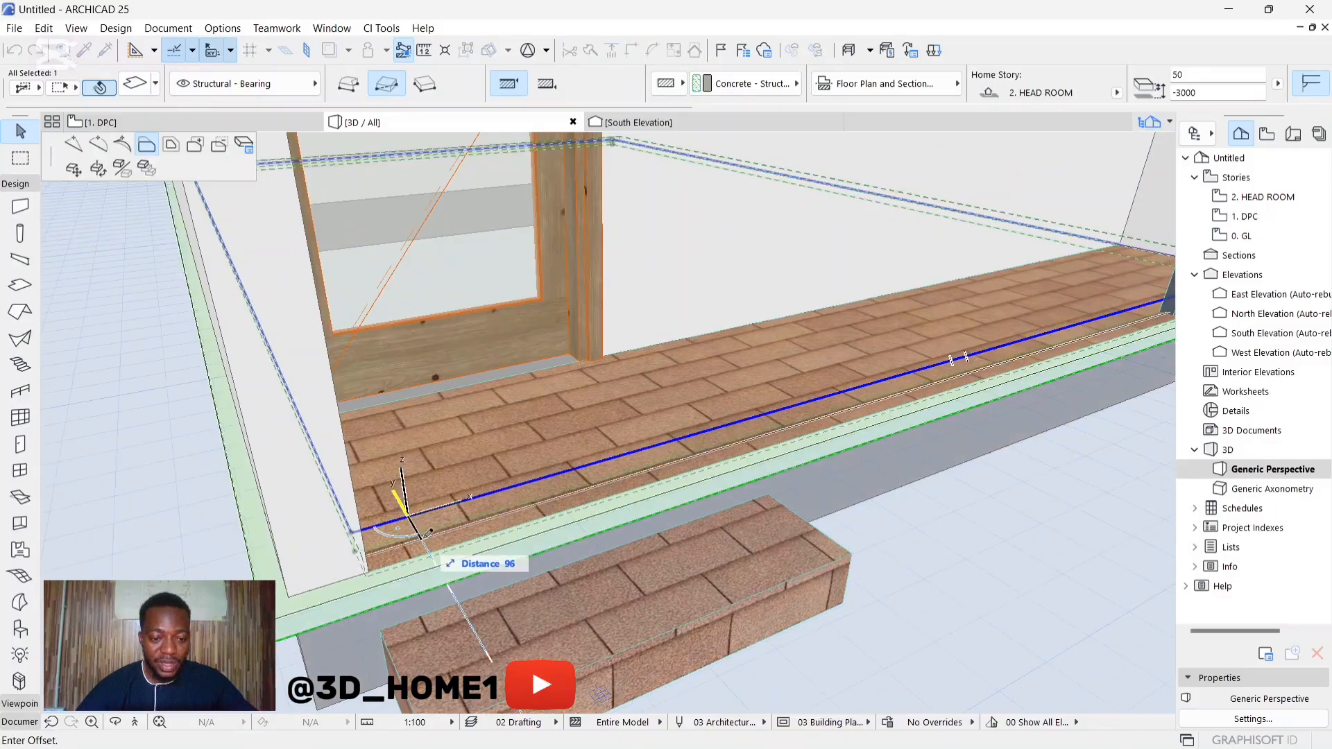
{"action": "left_click", "coordinate": [367, 534]}
{"action": "scroll", "coordinate": [417, 587], "scroll_direction": "up", "scroll_amount": 2}
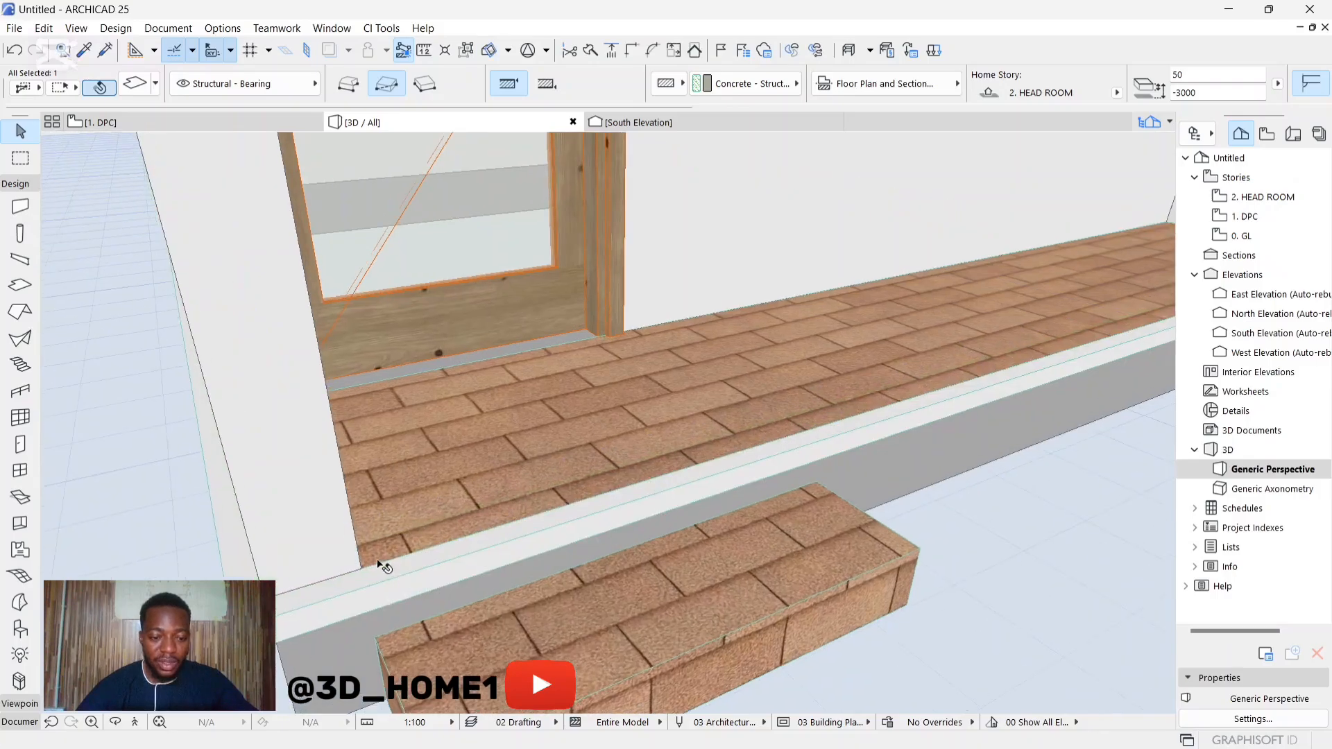
Step: Insert a node in the trim's inner edge beside the entrance-side wall corner and place it on the slab's outer edge
{"action": "left_click", "coordinate": [402, 557]}
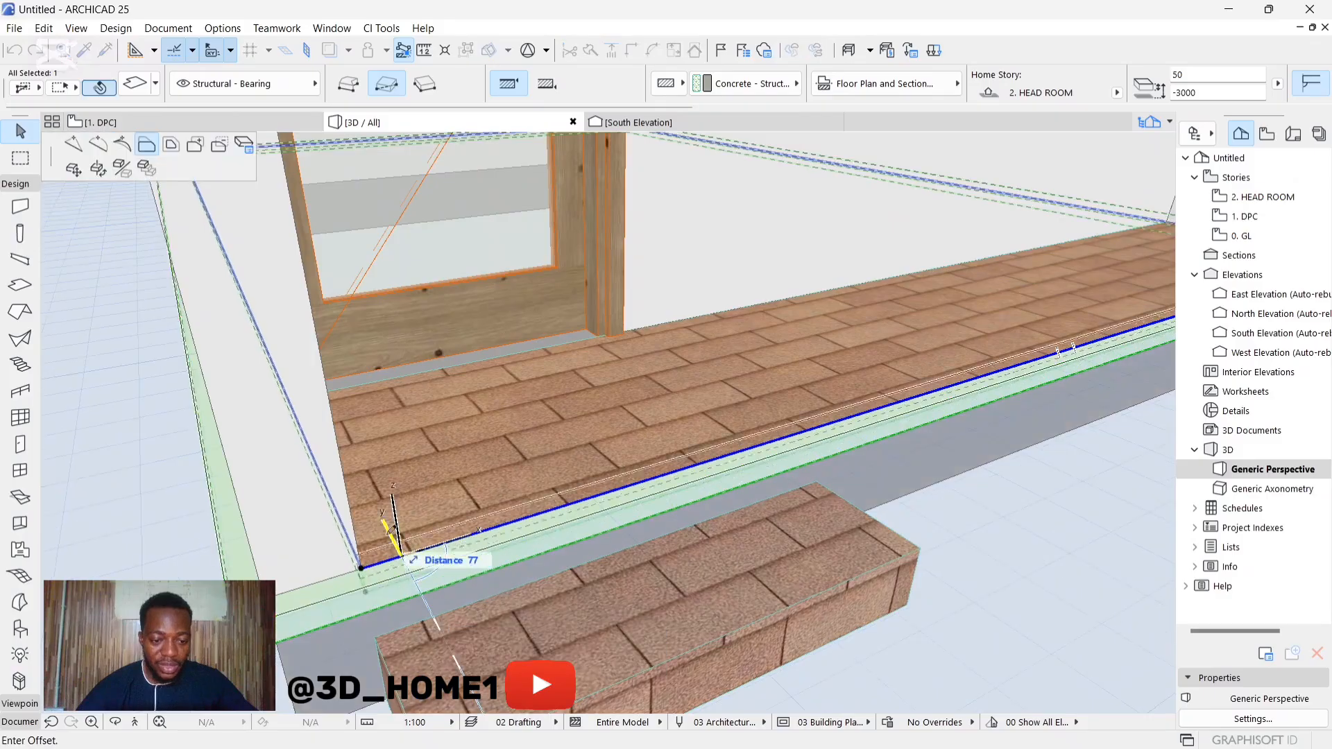
{"action": "left_click", "coordinate": [74, 144]}
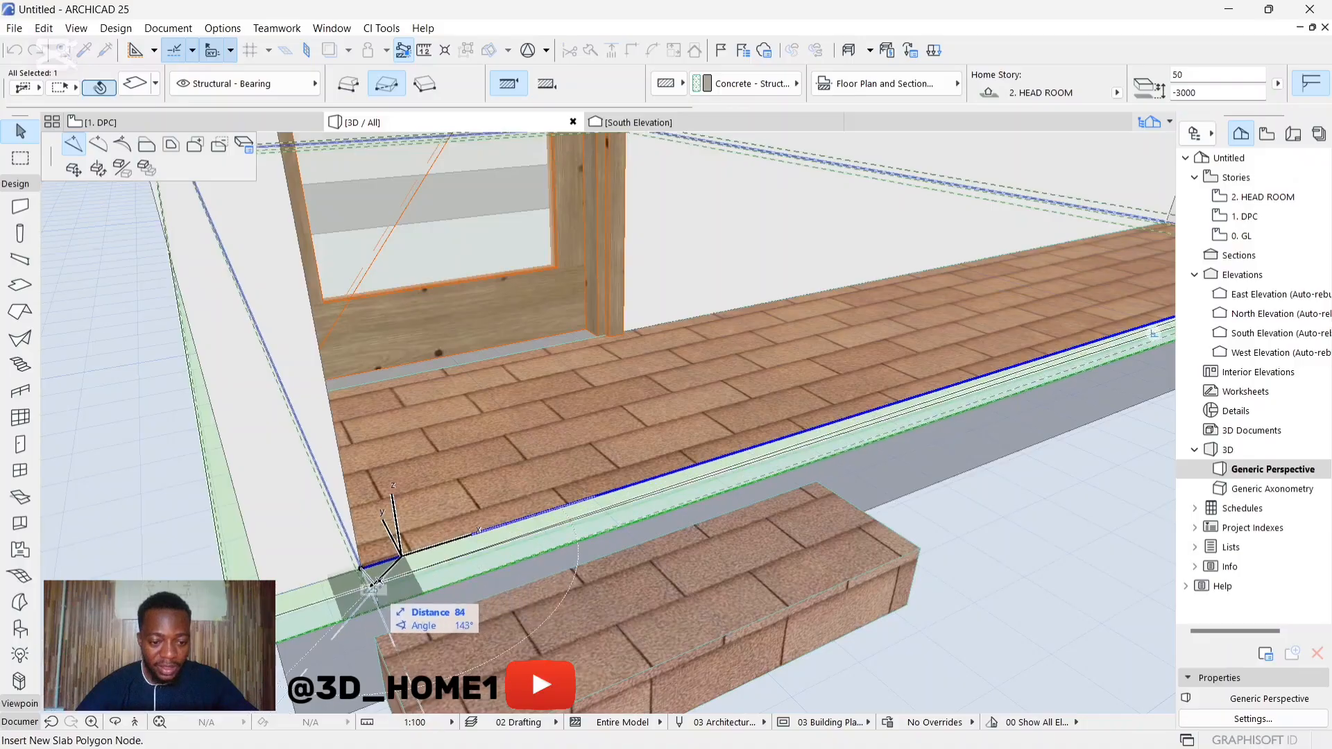
{"action": "scroll", "coordinate": [373, 584], "scroll_direction": "up", "scroll_amount": 2}
{"action": "left_click", "coordinate": [367, 587]}
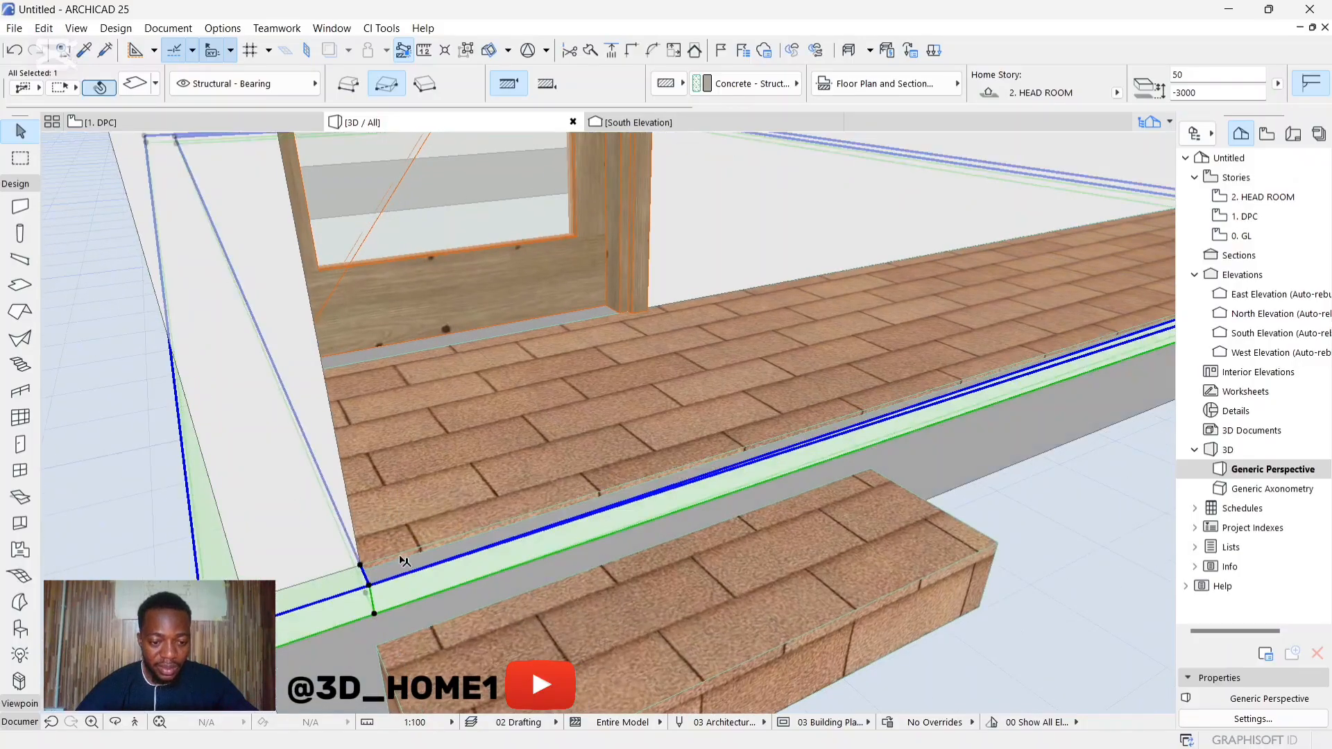
Step: Insert a node from the inner corner beside the iron posts, placing it along the veranda edge near the end of the entrance step
{"action": "scroll", "coordinate": [381, 564], "scroll_direction": "down", "scroll_amount": 5}
{"action": "scroll", "coordinate": [639, 514], "scroll_direction": "up", "scroll_amount": 6}
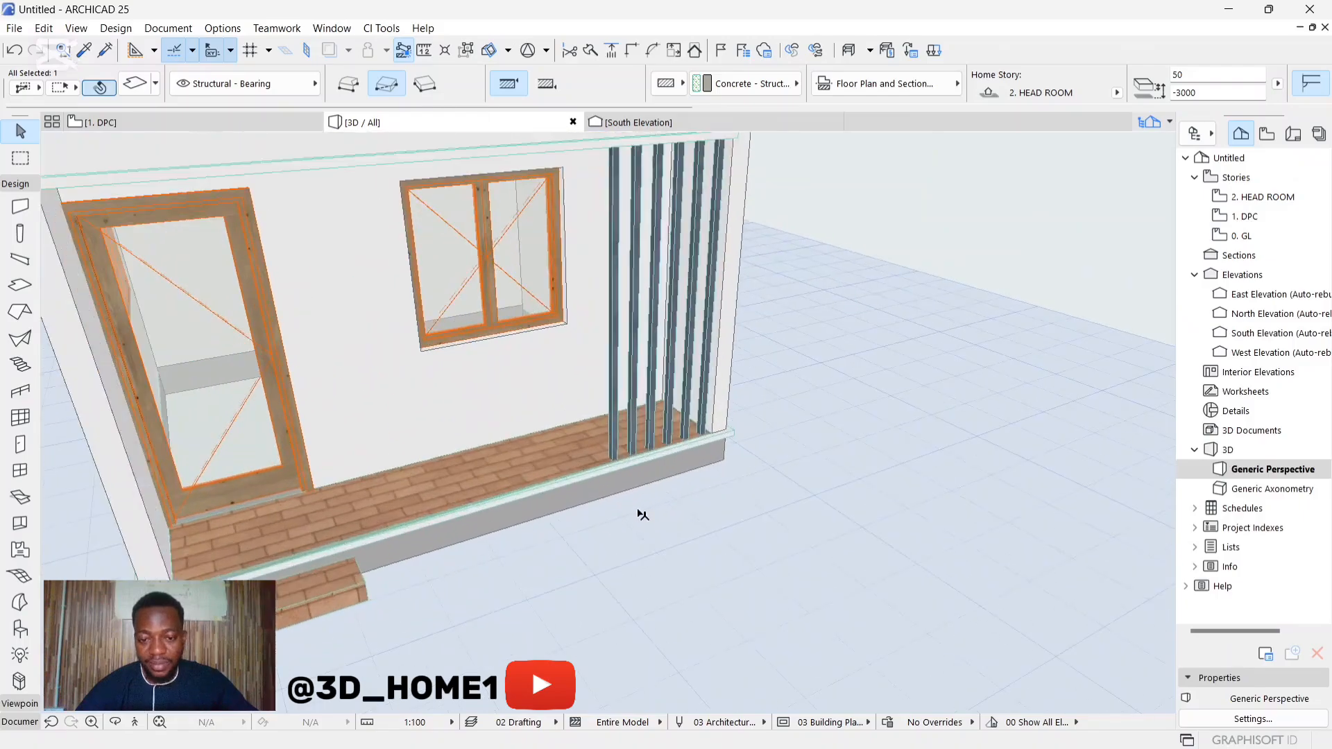
{"action": "scroll", "coordinate": [697, 435], "scroll_direction": "up", "scroll_amount": 4}
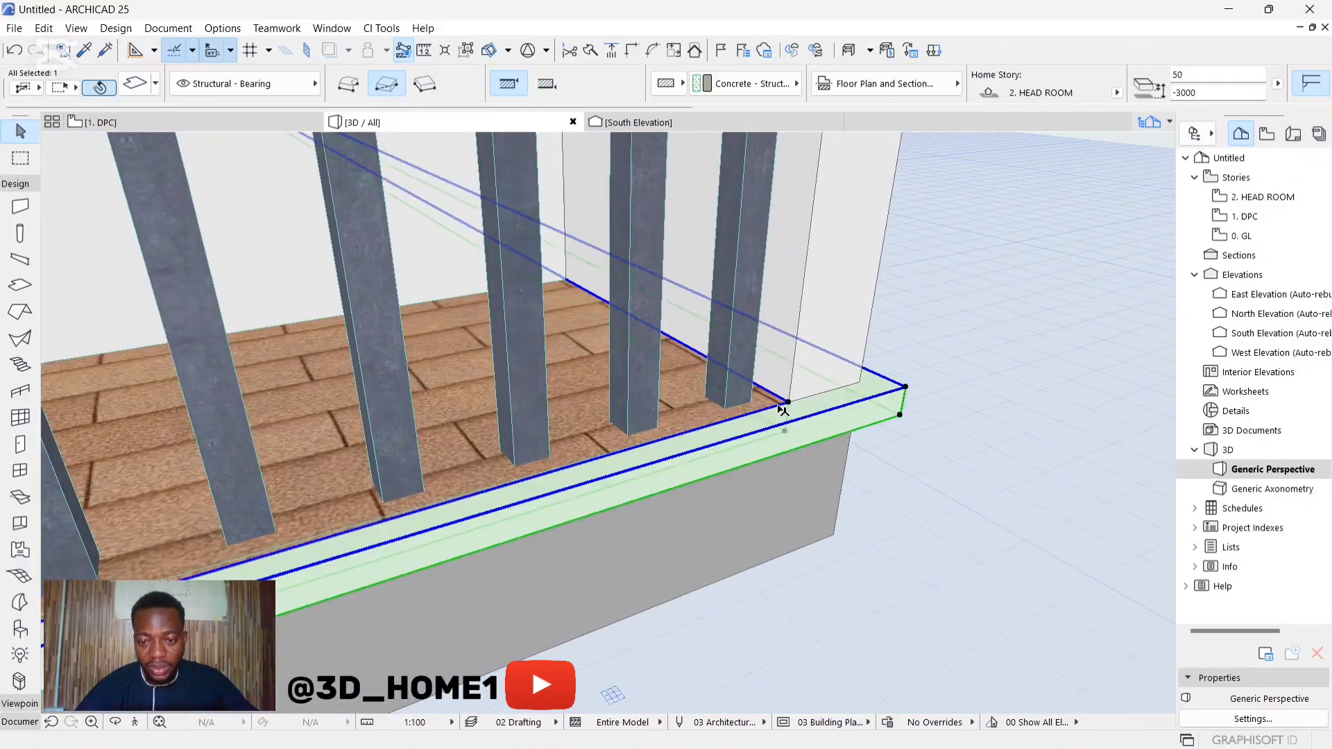
{"action": "left_click", "coordinate": [782, 409]}
{"action": "scroll", "coordinate": [770, 485], "scroll_direction": "down", "scroll_amount": 5}
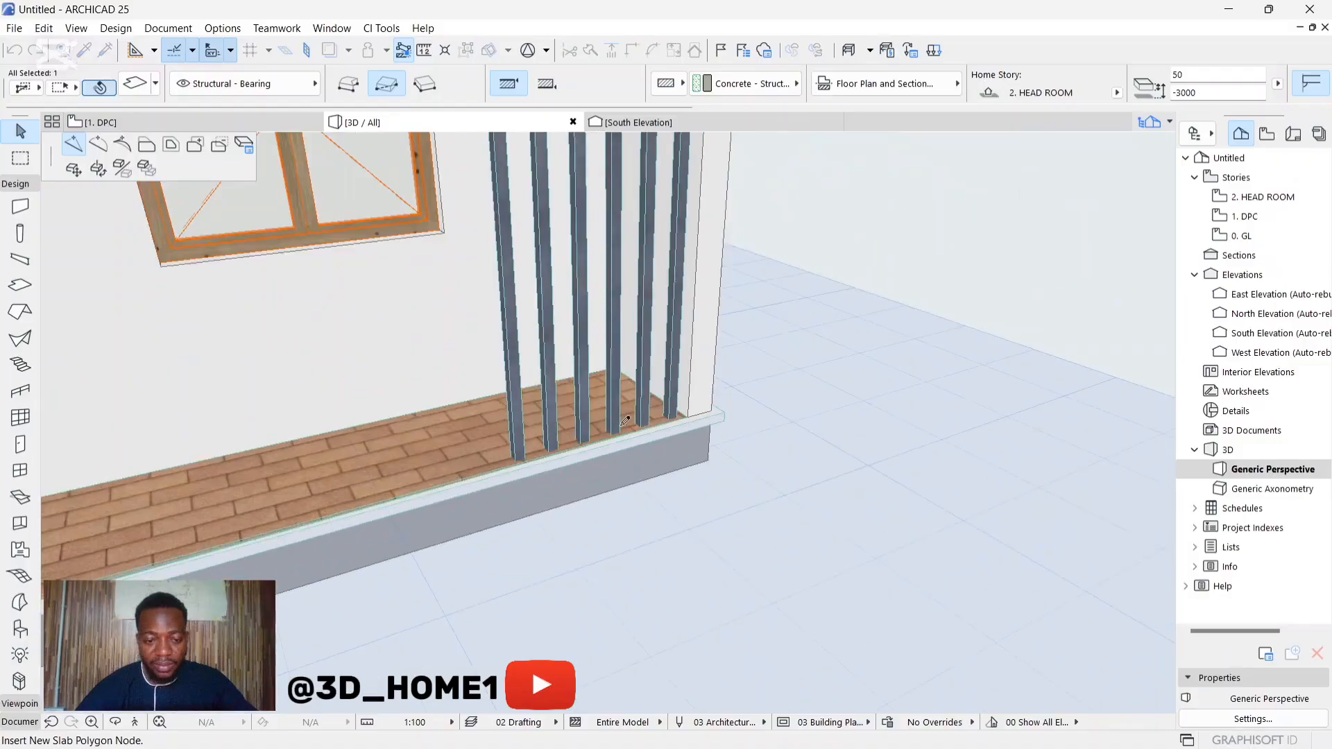
{"action": "scroll", "coordinate": [298, 520], "scroll_direction": "up", "scroll_amount": 6}
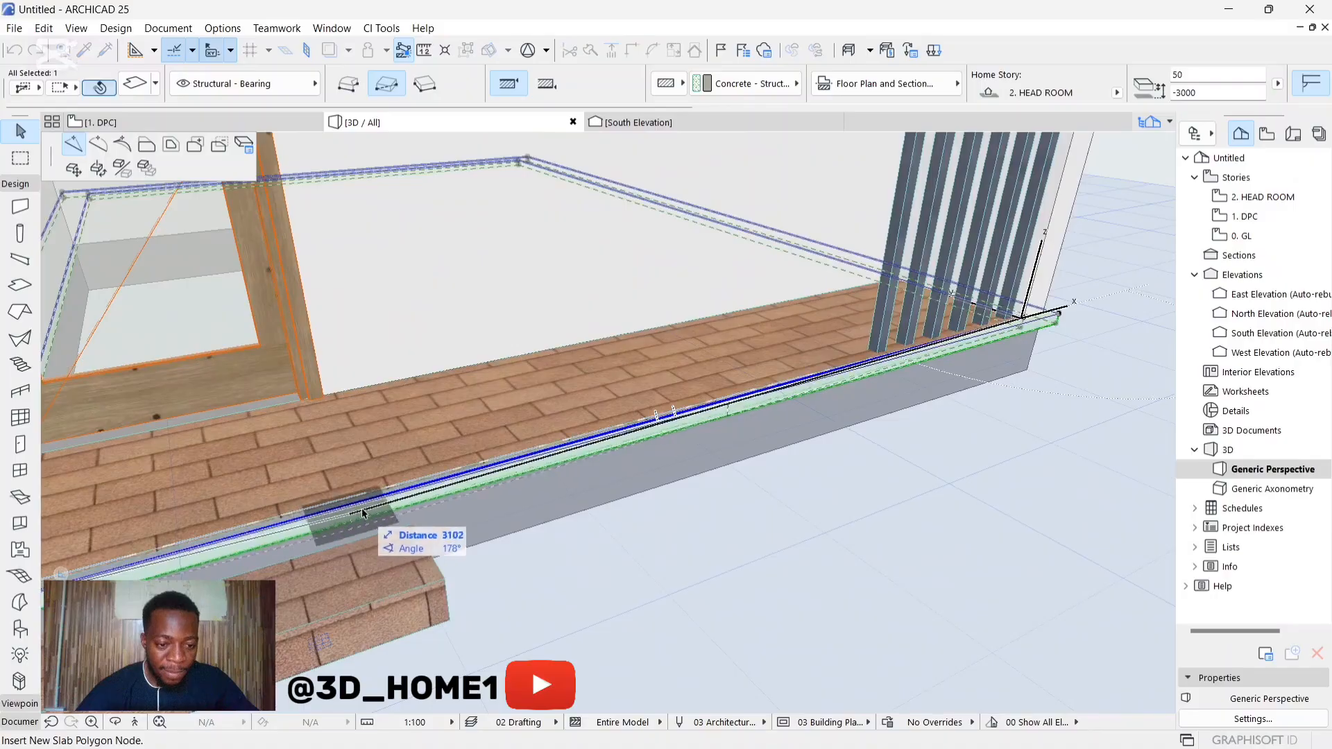
{"action": "left_click", "coordinate": [405, 489]}
{"action": "scroll", "coordinate": [388, 493], "scroll_direction": "up", "scroll_amount": 4}
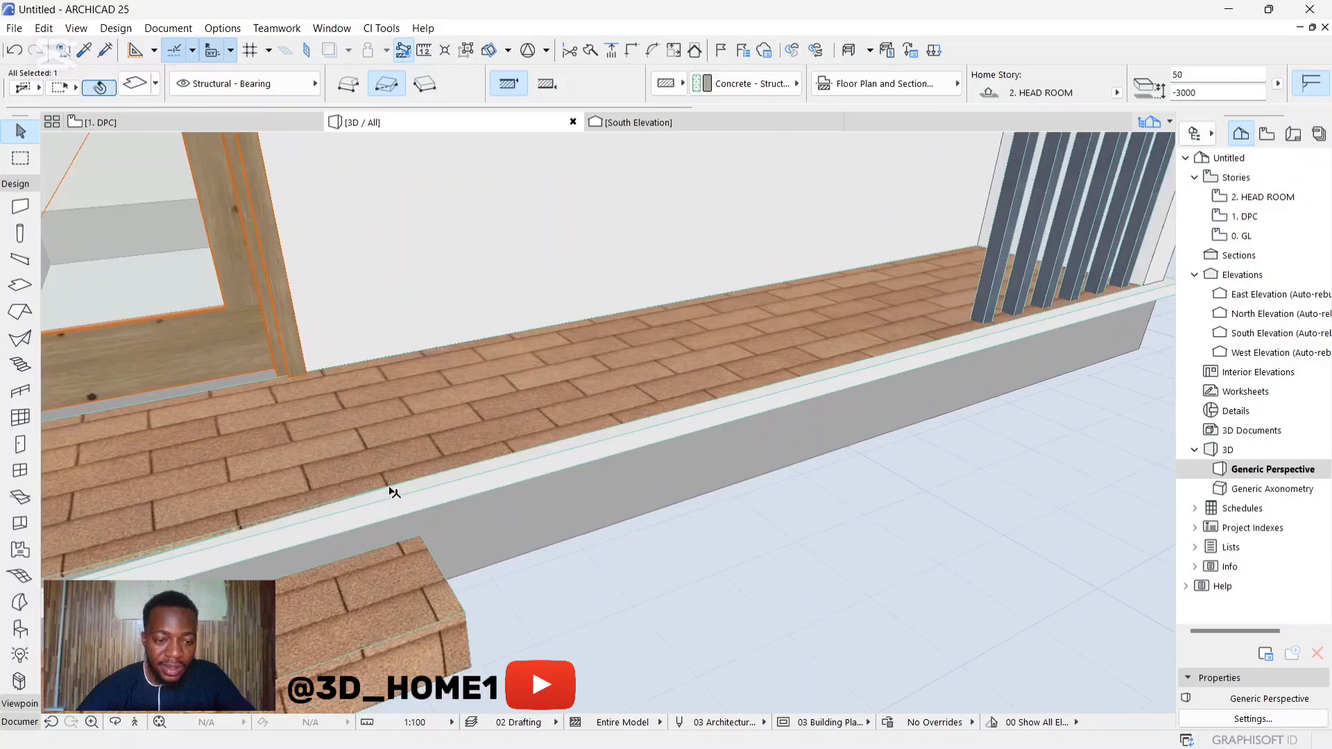
Step: Insert another node at the step's end and place it toward the trim's outer edge to cut the trim open at the entrance
{"action": "left_click", "coordinate": [390, 491]}
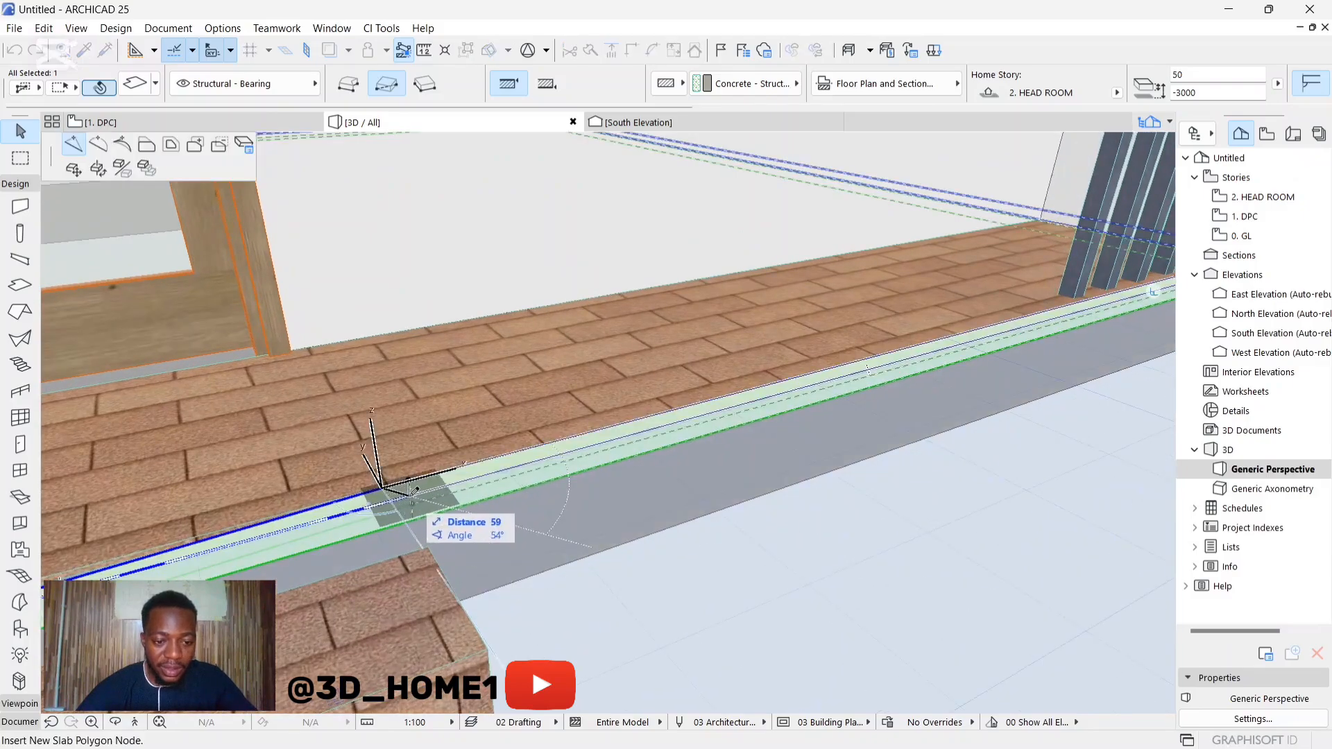
{"action": "left_click", "coordinate": [428, 490]}
{"action": "scroll", "coordinate": [467, 512], "scroll_direction": "down", "scroll_amount": 5}
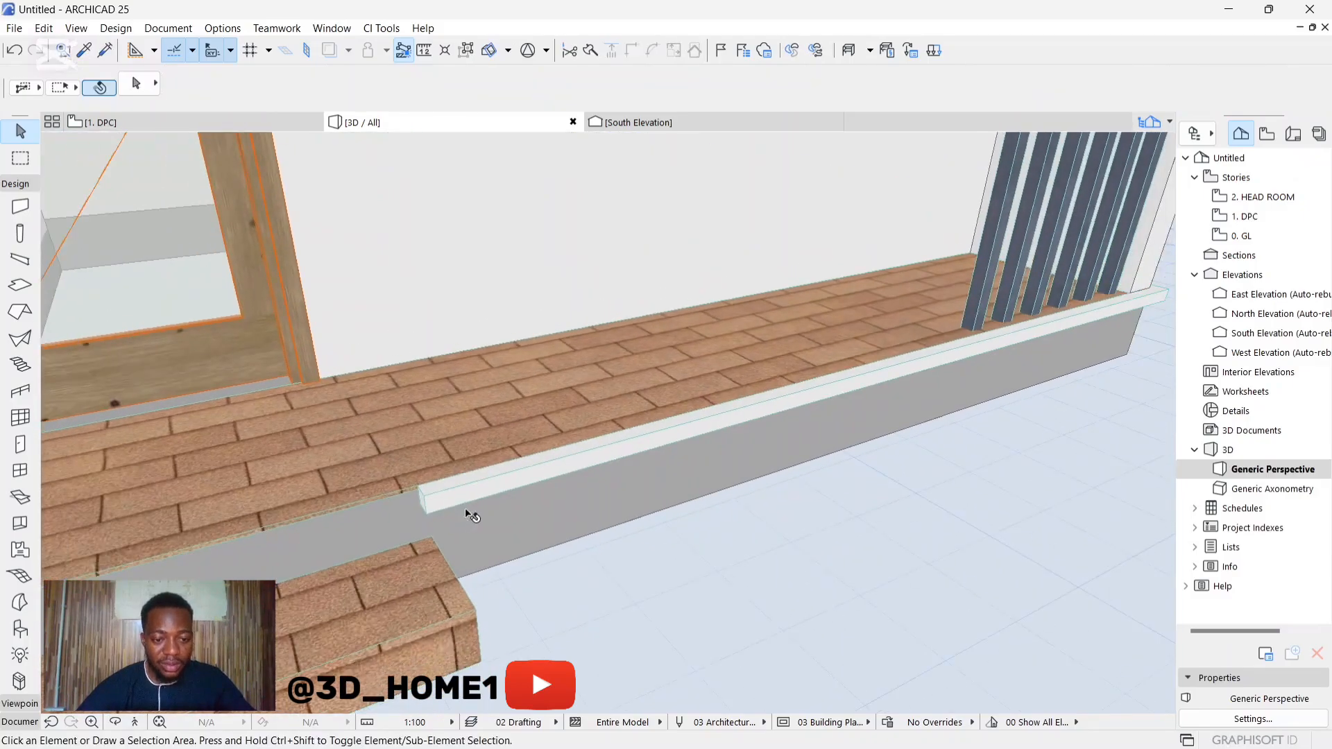
Step: Examine the trim opening at the entrance step and the whole front facade in the 3D view
{"action": "scroll", "coordinate": [458, 547], "scroll_direction": "up", "scroll_amount": 3}
{"action": "middle_click_drag", "start_coordinate": [612, 544], "coordinate": [382, 487], "text": "shift"}
{"action": "middle_click_drag", "start_coordinate": [463, 430], "coordinate": [761, 525], "text": "shift"}
{"action": "scroll", "coordinate": [368, 535], "scroll_direction": "down", "scroll_amount": 3}
{"action": "scroll", "coordinate": [555, 553], "scroll_direction": "down", "scroll_amount": 1}
{"action": "middle_click_drag", "start_coordinate": [399, 539], "coordinate": [426, 514], "text": "shift"}
{"action": "scroll", "coordinate": [844, 524], "scroll_direction": "down", "scroll_amount": 2}
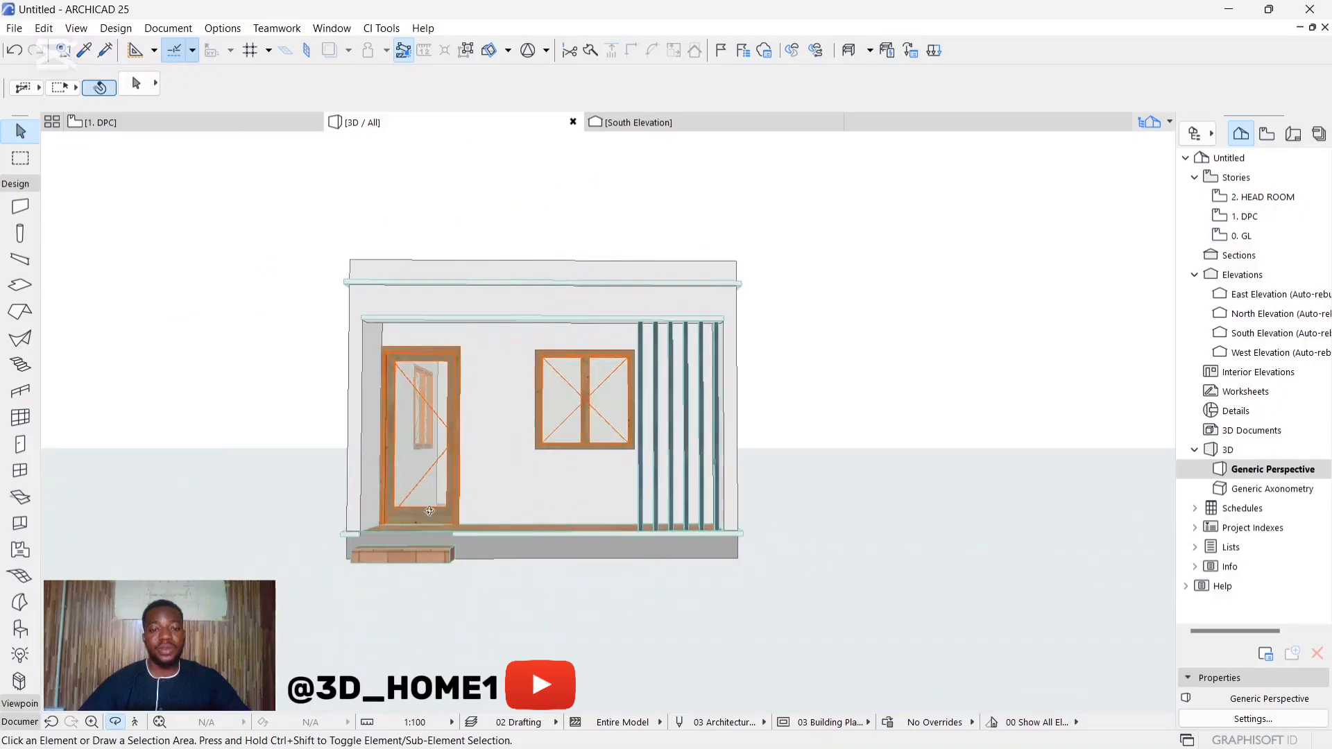
{"action": "scroll", "coordinate": [463, 495], "scroll_direction": "up", "scroll_amount": 2}
{"action": "key", "text": "Escape"}
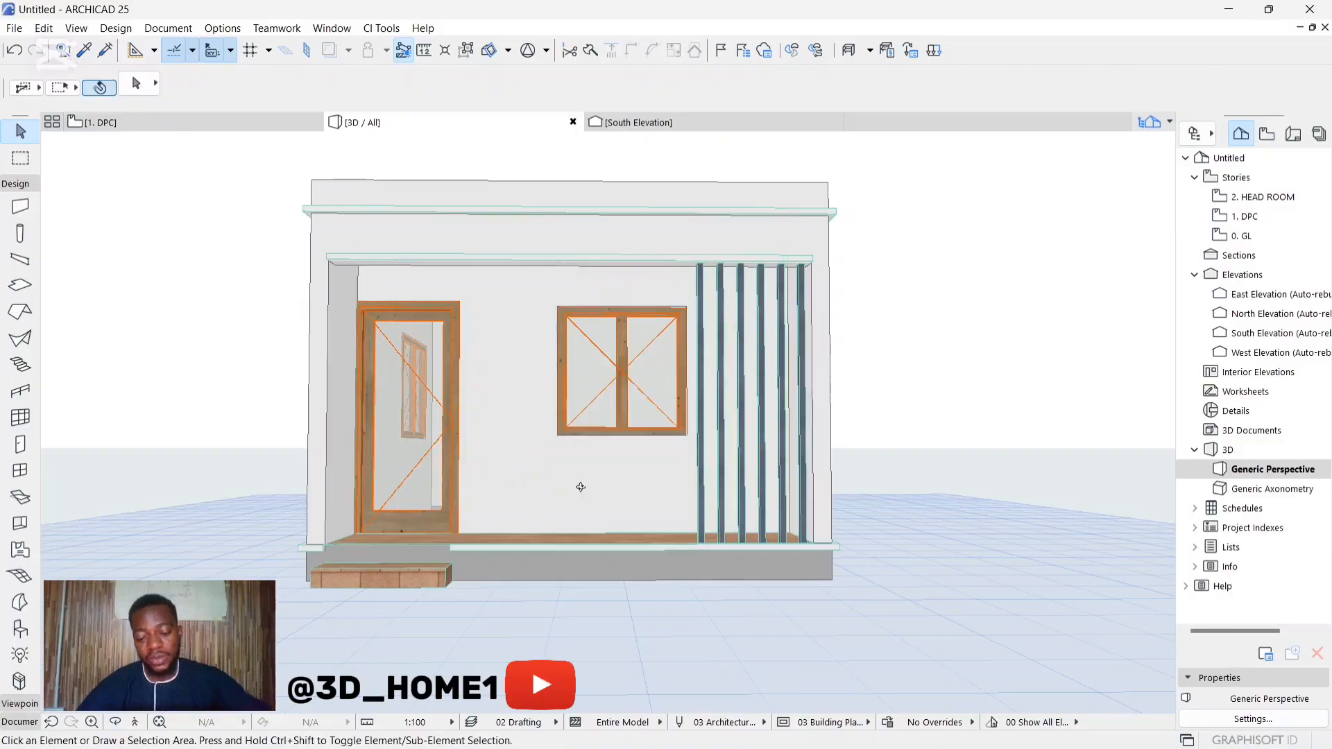
Step: Set all surfaces of the veranda's back wall, with the door and window, to Paint - Light Gray
{"action": "mouse_move", "coordinate": [581, 487]}
{"action": "middle_mouse_down", "text": "shift"}
{"action": "mouse_move", "coordinate": [486, 527]}
{"action": "mouse_move", "coordinate": [830, 518]}
{"action": "mouse_move", "coordinate": [578, 503]}
{"action": "middle_mouse_up", "text": "shift"}
{"action": "left_click", "coordinate": [549, 458]}
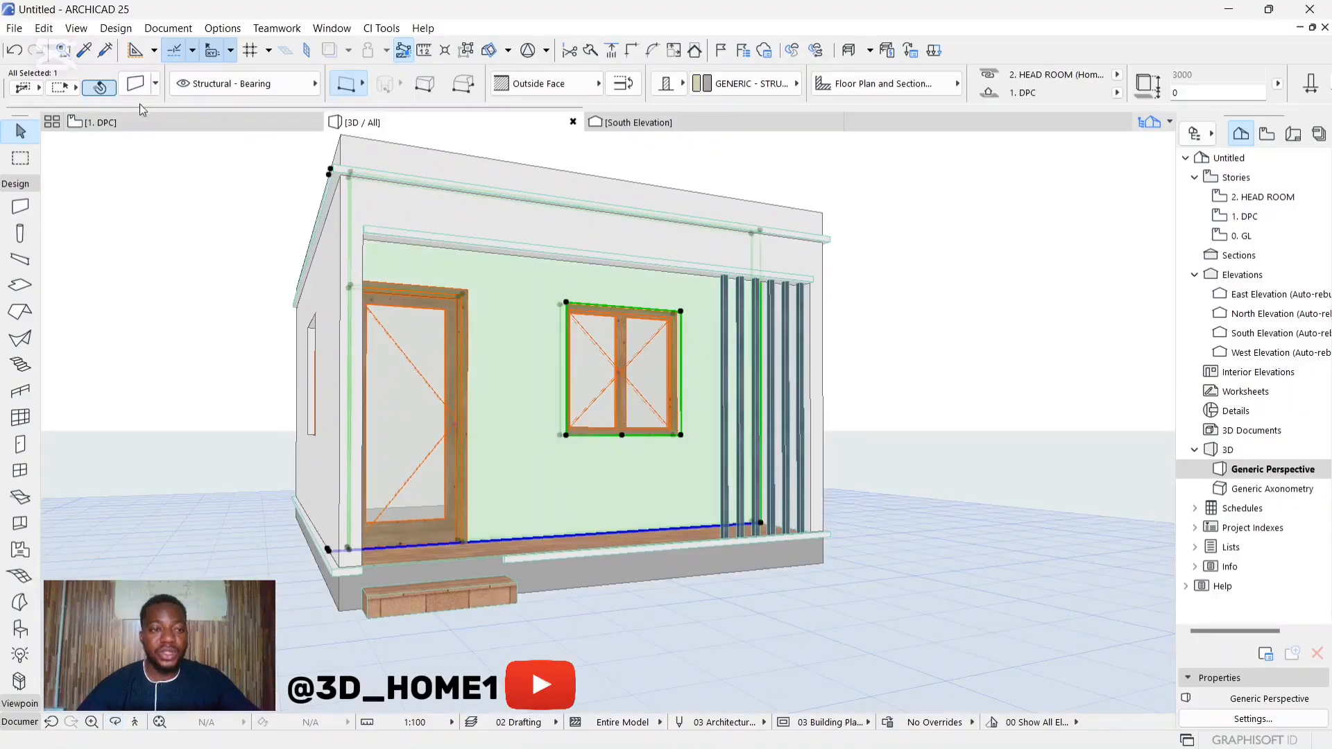
{"action": "left_click", "coordinate": [136, 84]}
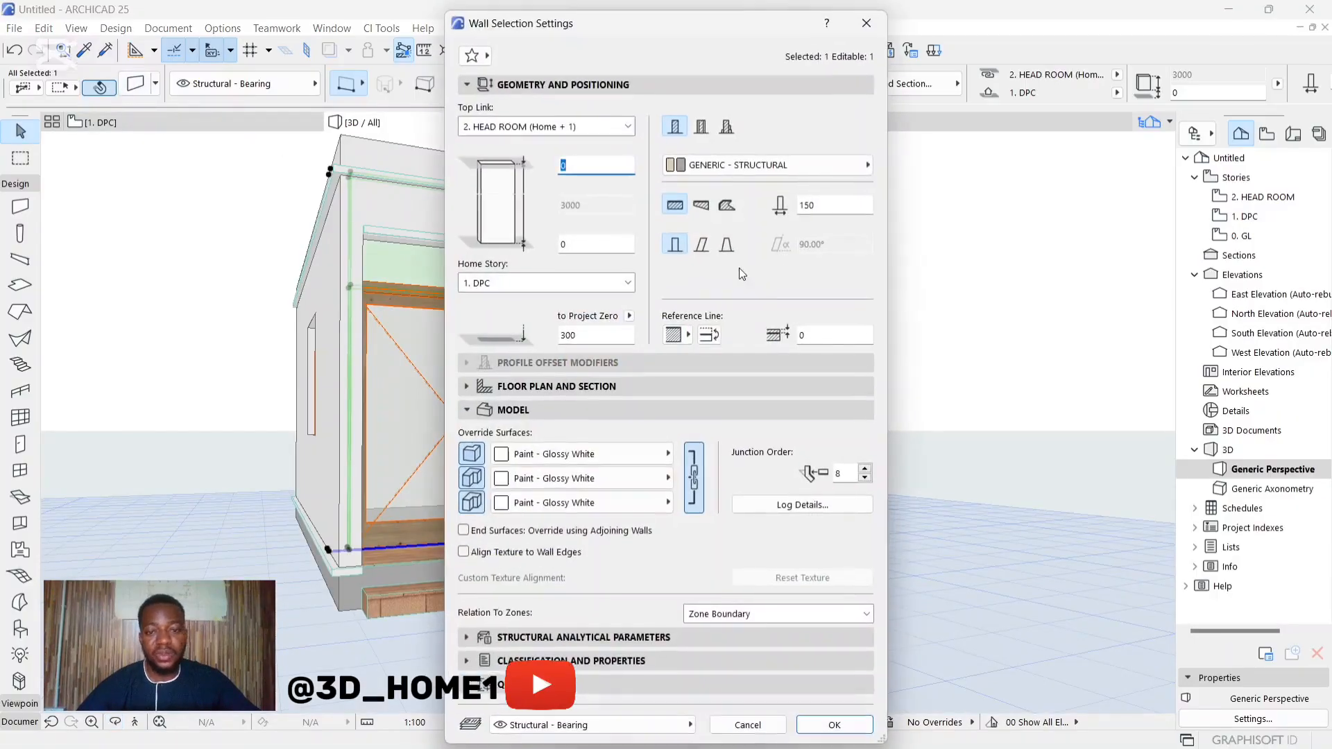
{"action": "left_click", "coordinate": [571, 461]}
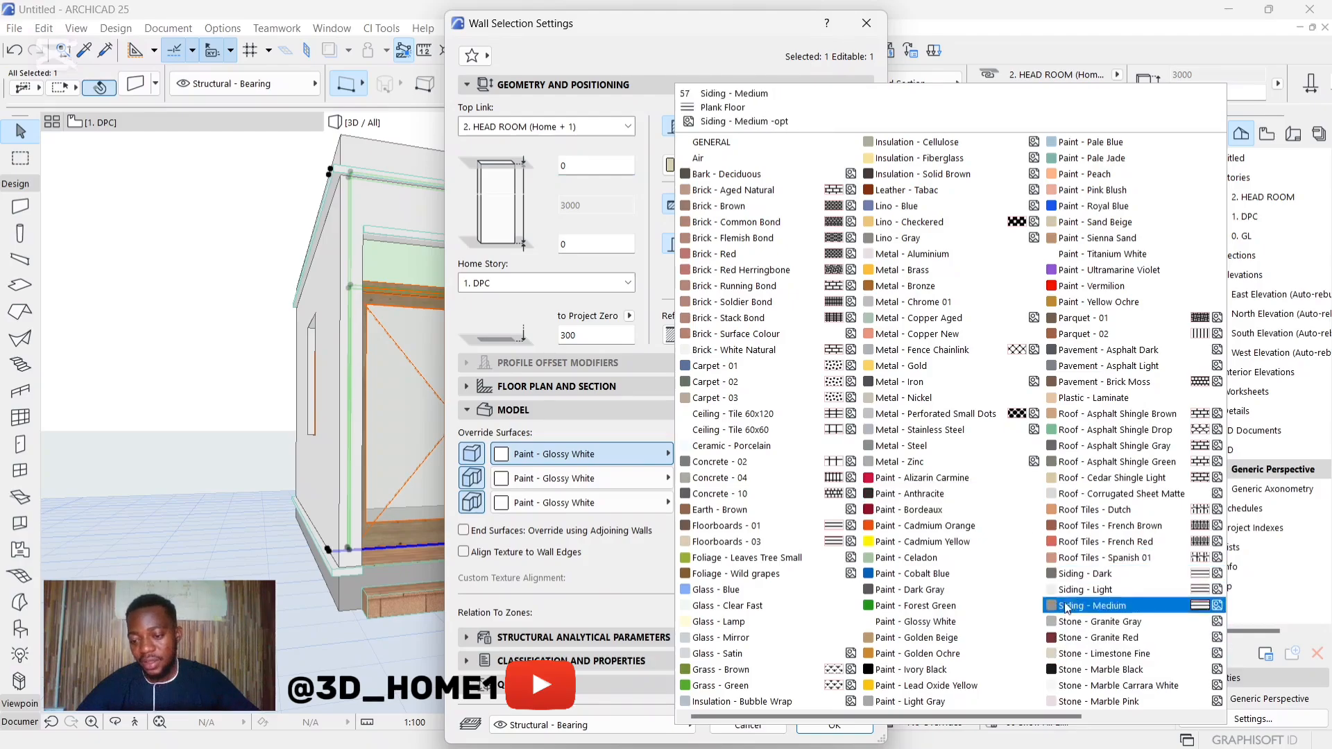
{"action": "left_click", "coordinate": [902, 701]}
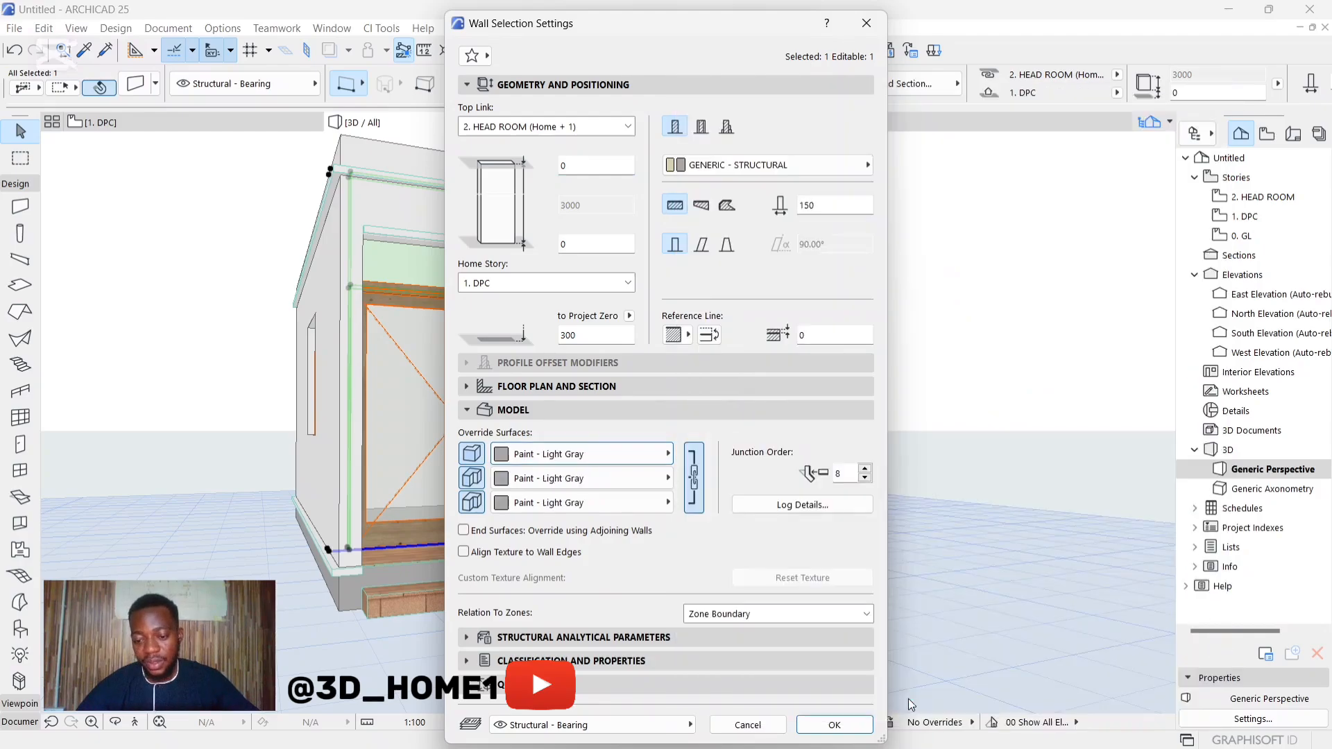
{"action": "left_click", "coordinate": [858, 722]}
Step: Draw a 50 mm thick, glossy white rectangular ceiling slab of about 4000 by 600 mm over the veranda between the walls
{"action": "middle_click_drag", "start_coordinate": [831, 374], "coordinate": [417, 389], "text": "shift"}
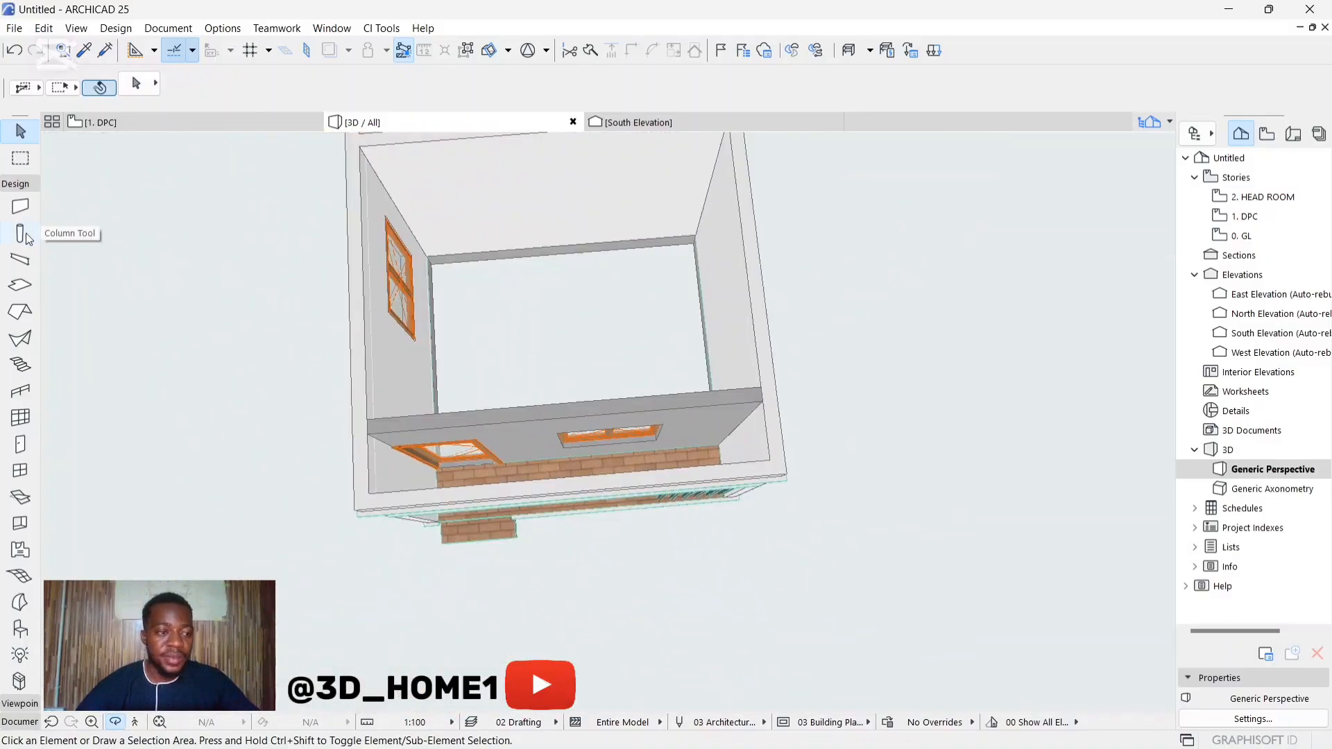
{"action": "left_click", "coordinate": [20, 284]}
{"action": "left_click", "coordinate": [128, 84]}
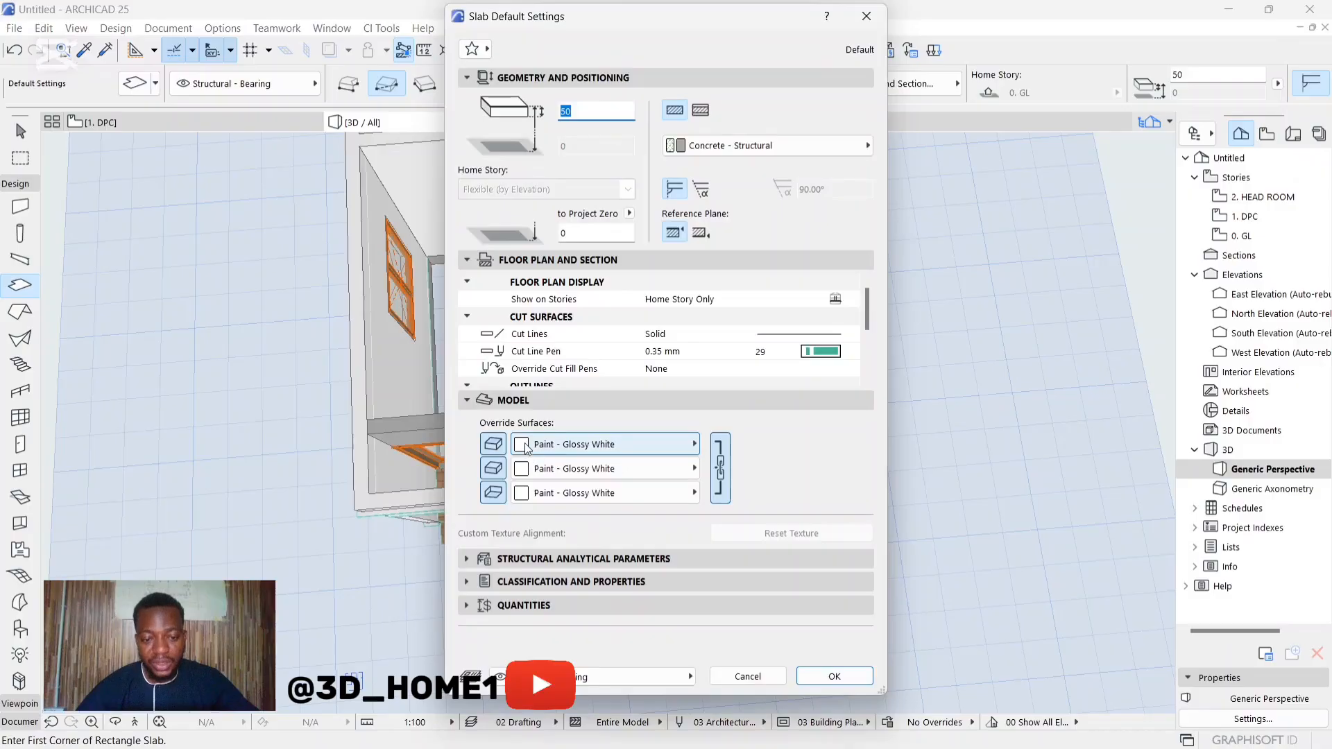
{"action": "left_click", "coordinate": [835, 676]}
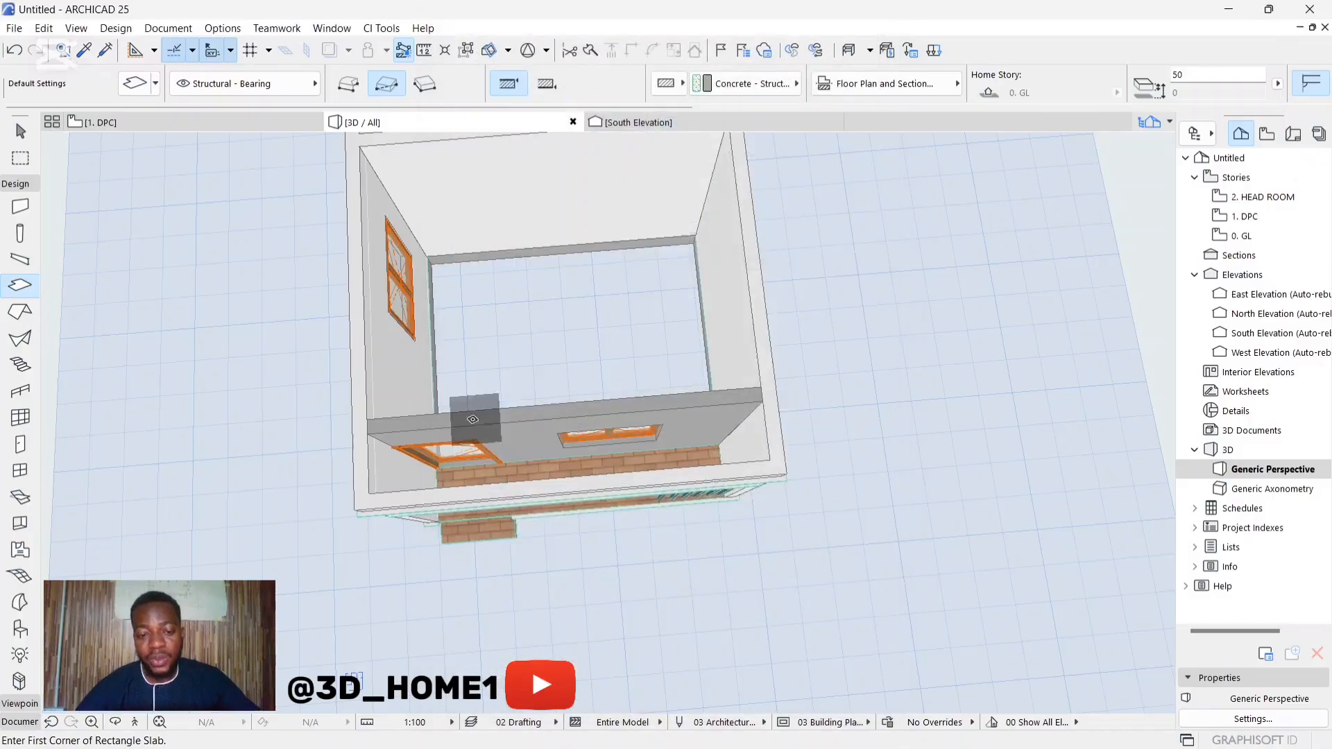
{"action": "scroll", "coordinate": [351, 460], "scroll_direction": "up", "scroll_amount": 5}
{"action": "scroll", "coordinate": [351, 460], "scroll_direction": "up", "scroll_amount": 3}
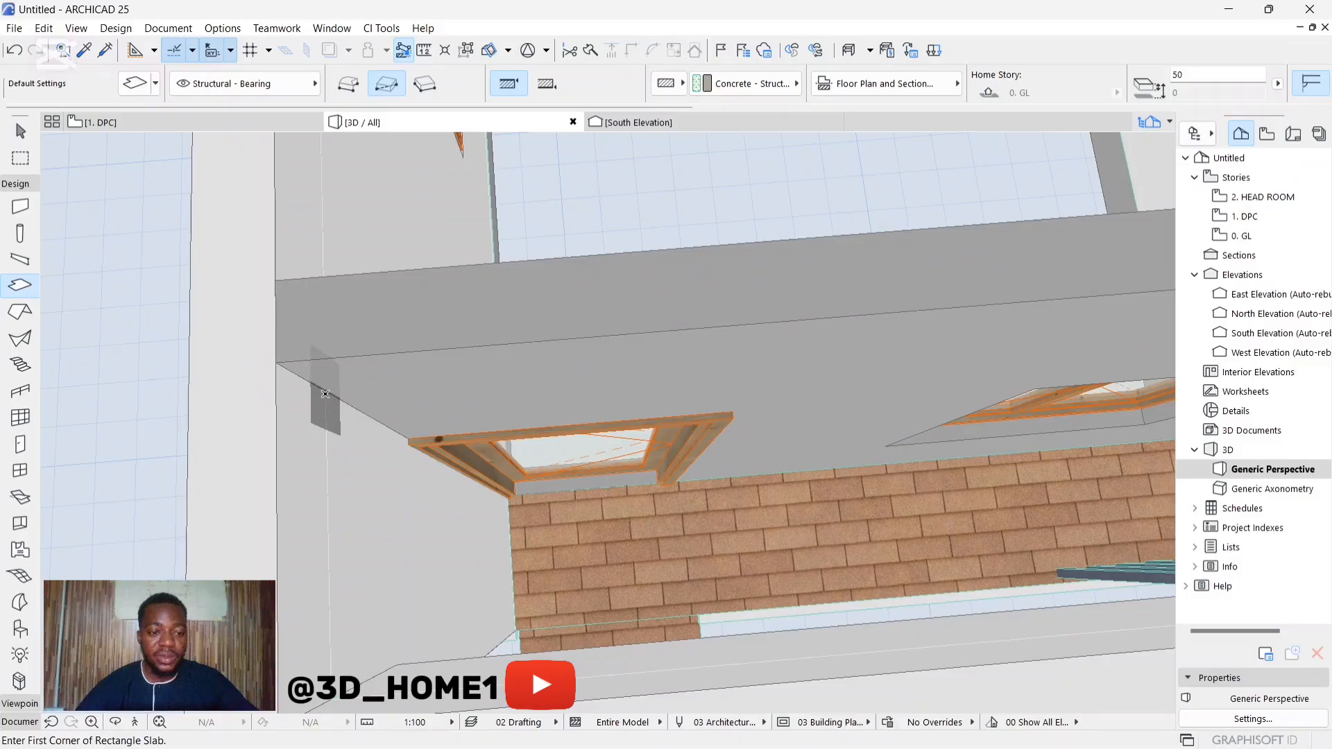
{"action": "left_click", "coordinate": [321, 388]}
{"action": "scroll", "coordinate": [357, 436], "scroll_direction": "down", "scroll_amount": 6}
{"action": "scroll", "coordinate": [778, 448], "scroll_direction": "up", "scroll_amount": 7}
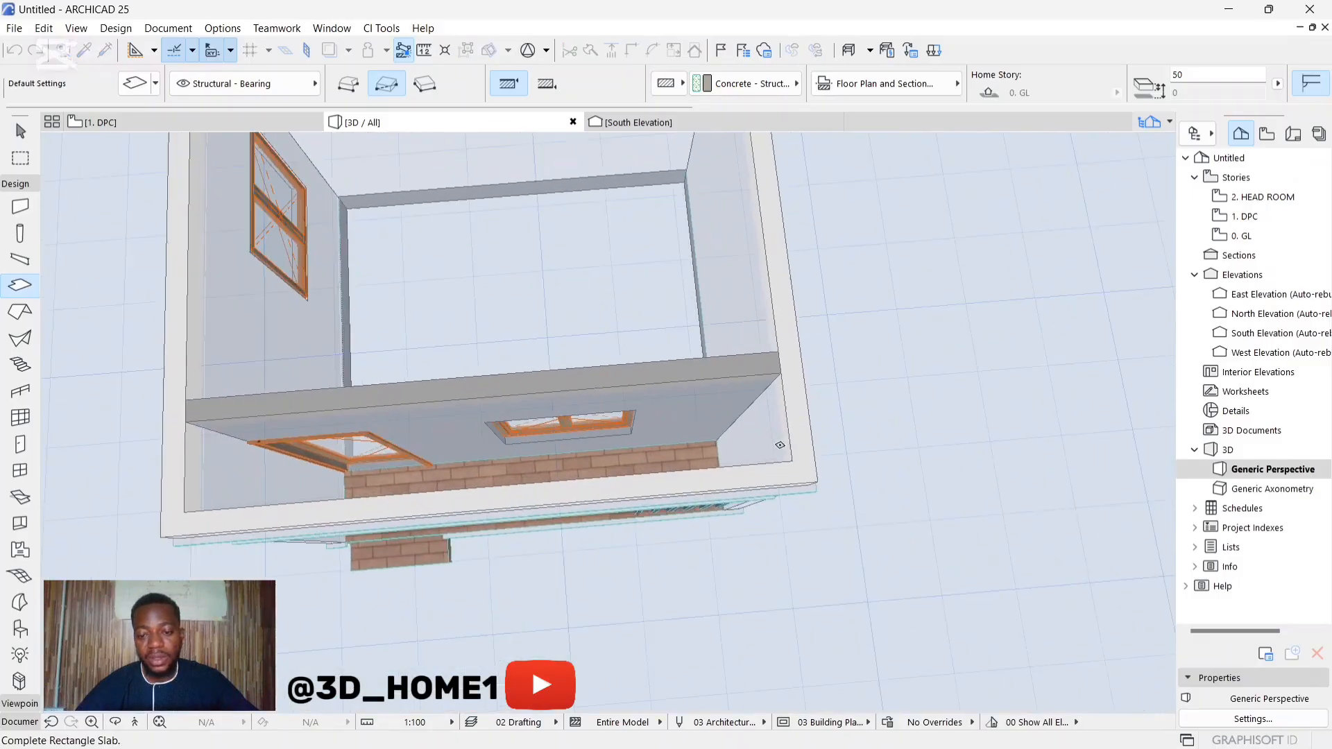
{"action": "scroll", "coordinate": [771, 455], "scroll_direction": "down", "scroll_amount": 3}
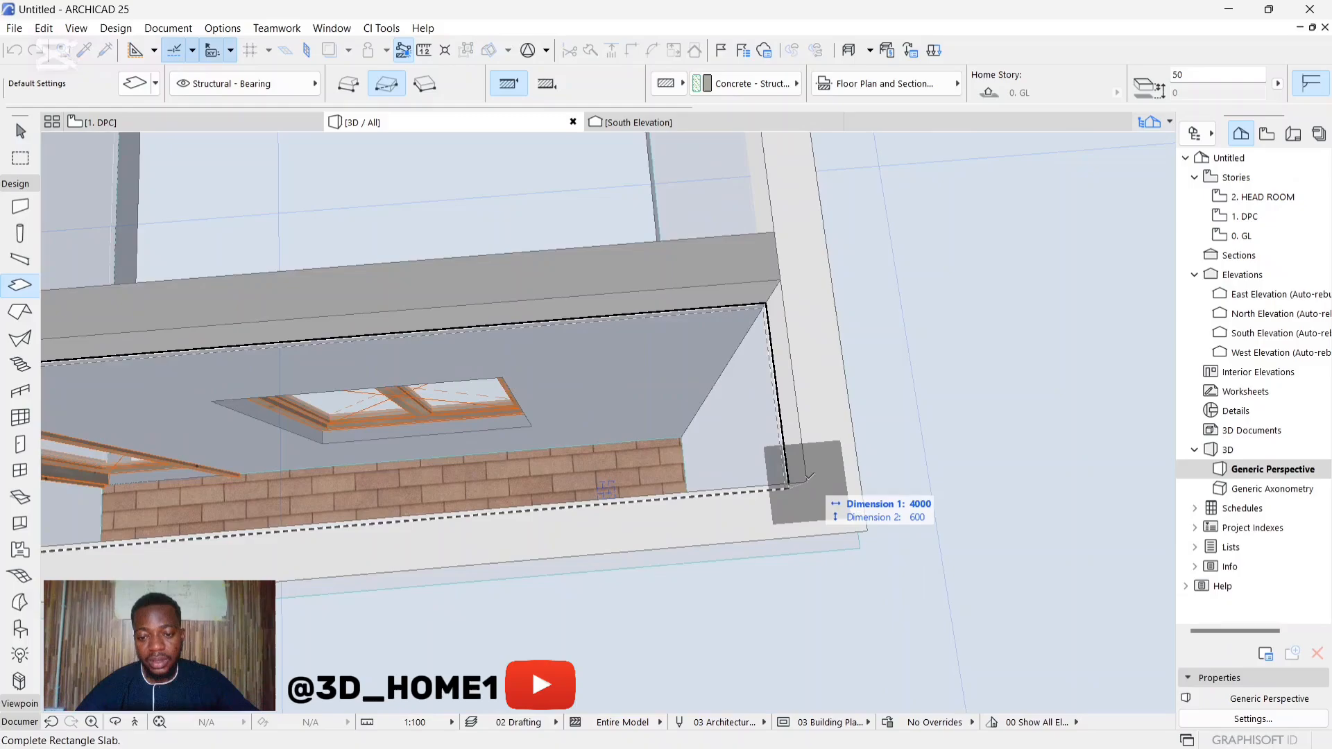
{"action": "left_click", "coordinate": [808, 478]}
{"action": "key", "text": "Escape"}
Step: Select the veranda ceiling slab from below and move it straight down to the underside of the front beam
{"action": "middle_click_drag", "start_coordinate": [682, 519], "coordinate": [802, 318], "text": "shift"}
{"action": "scroll", "coordinate": [757, 367], "scroll_direction": "down", "scroll_amount": 5}
{"action": "scroll", "coordinate": [715, 434], "scroll_direction": "up", "scroll_amount": 2}
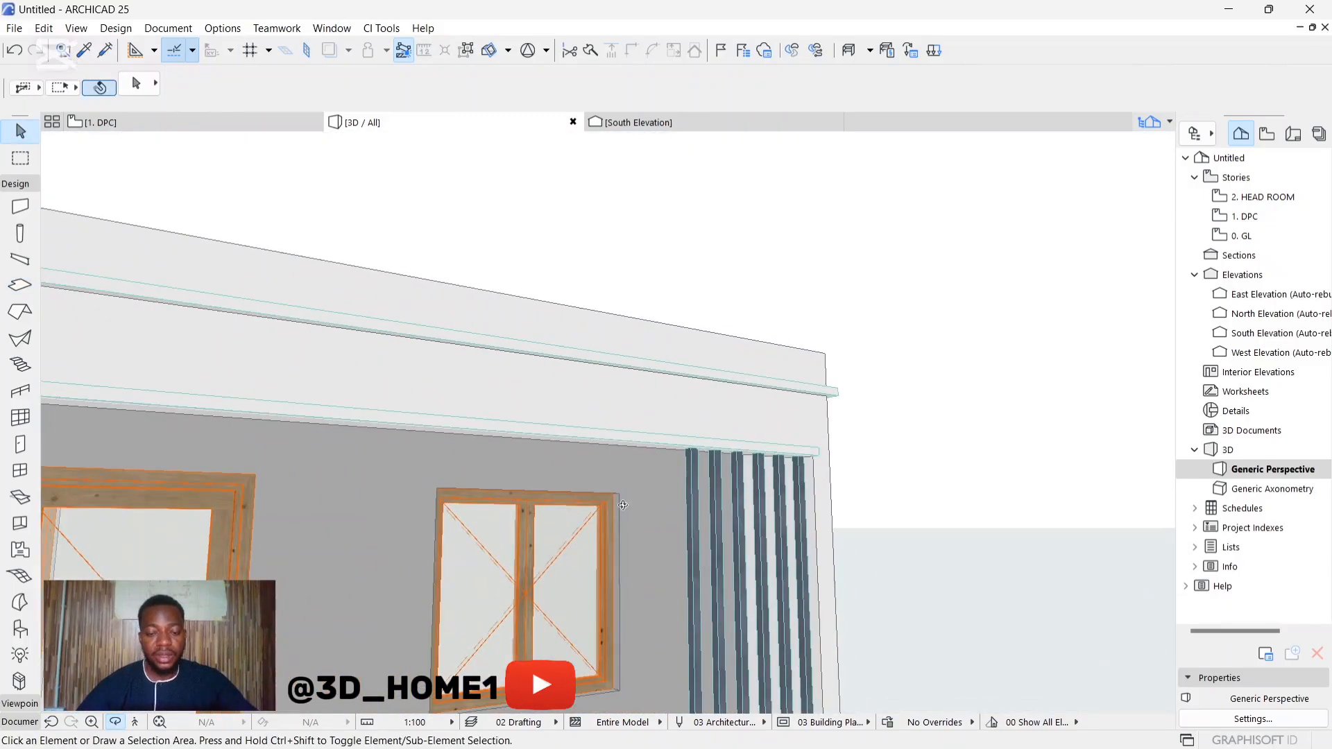
{"action": "scroll", "coordinate": [719, 406], "scroll_direction": "down", "scroll_amount": 4}
{"action": "middle_click_drag", "start_coordinate": [587, 494], "coordinate": [750, 474], "text": "shift"}
{"action": "scroll", "coordinate": [641, 460], "scroll_direction": "up", "scroll_amount": 4}
{"action": "scroll", "coordinate": [704, 379], "scroll_direction": "up", "scroll_amount": 3}
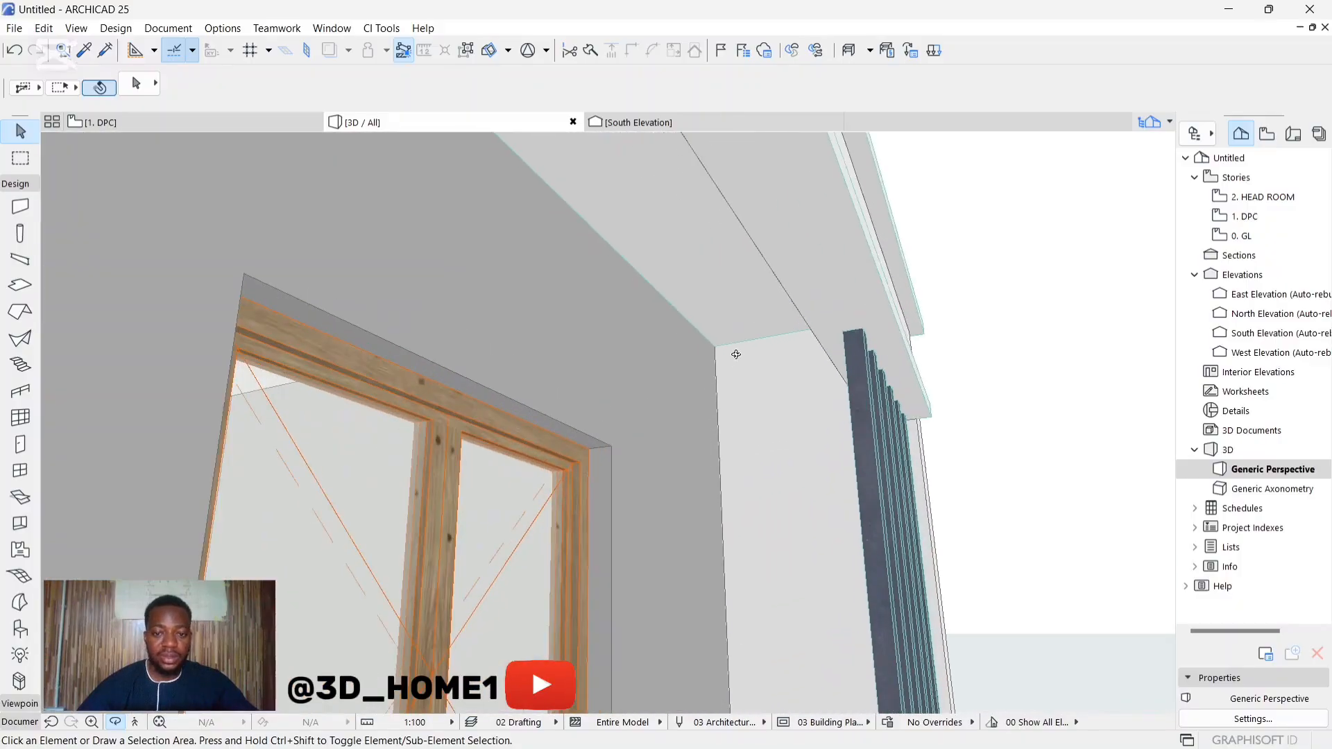
{"action": "left_click", "coordinate": [721, 339]}
{"action": "left_click", "coordinate": [715, 346]}
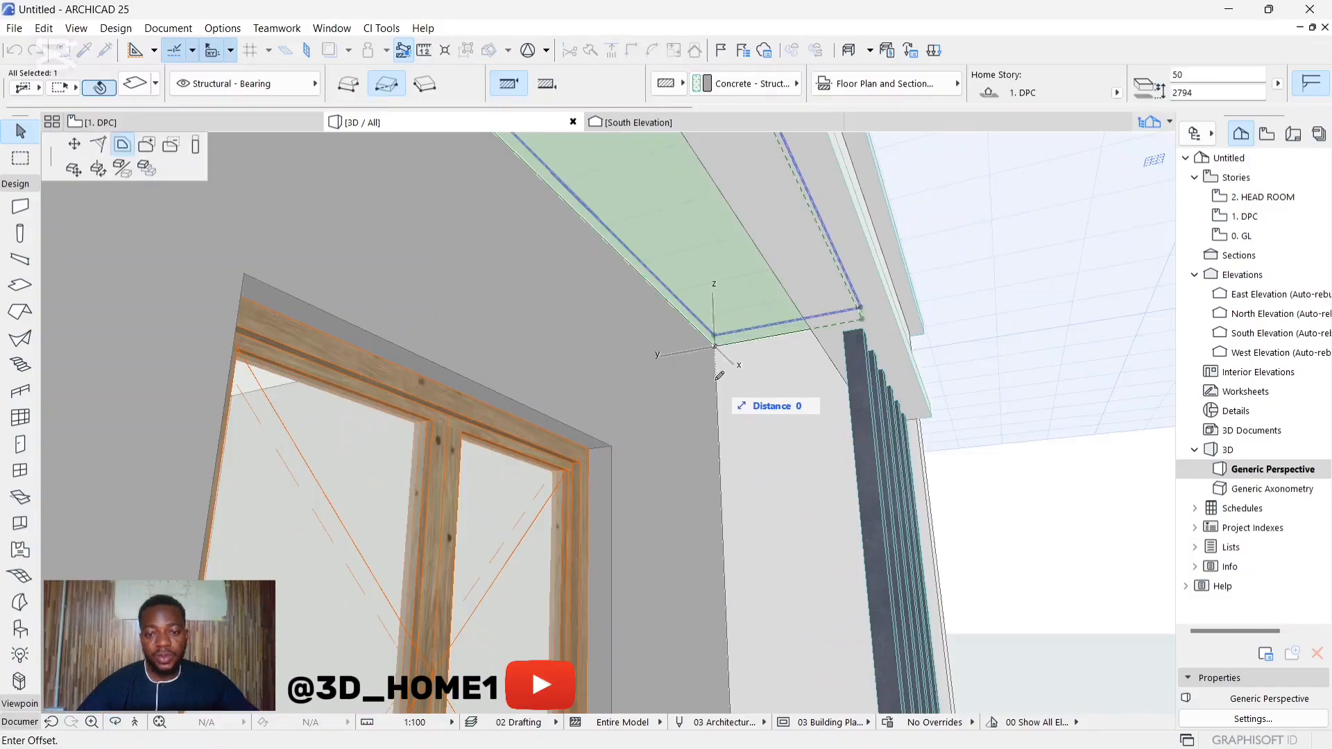
{"action": "left_click", "coordinate": [72, 171]}
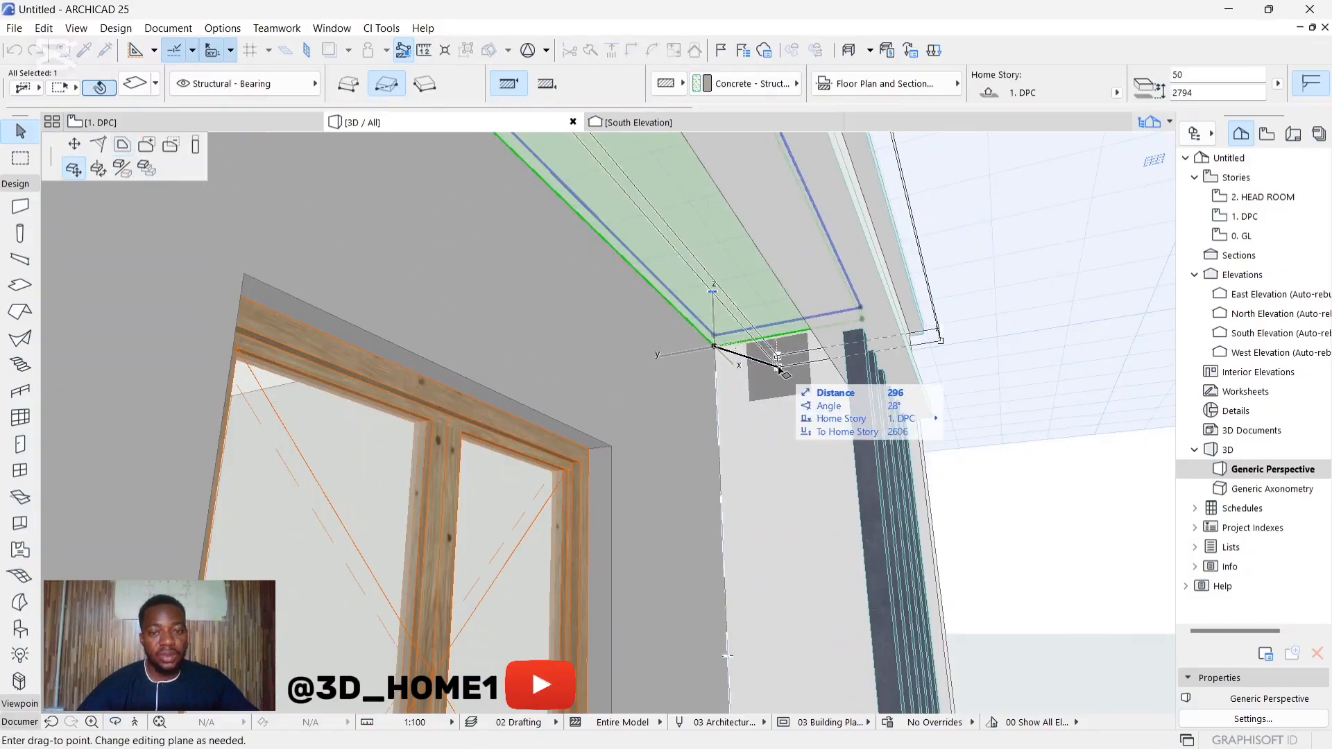
{"action": "left_click", "coordinate": [716, 389]}
{"action": "key", "text": "Escape"}
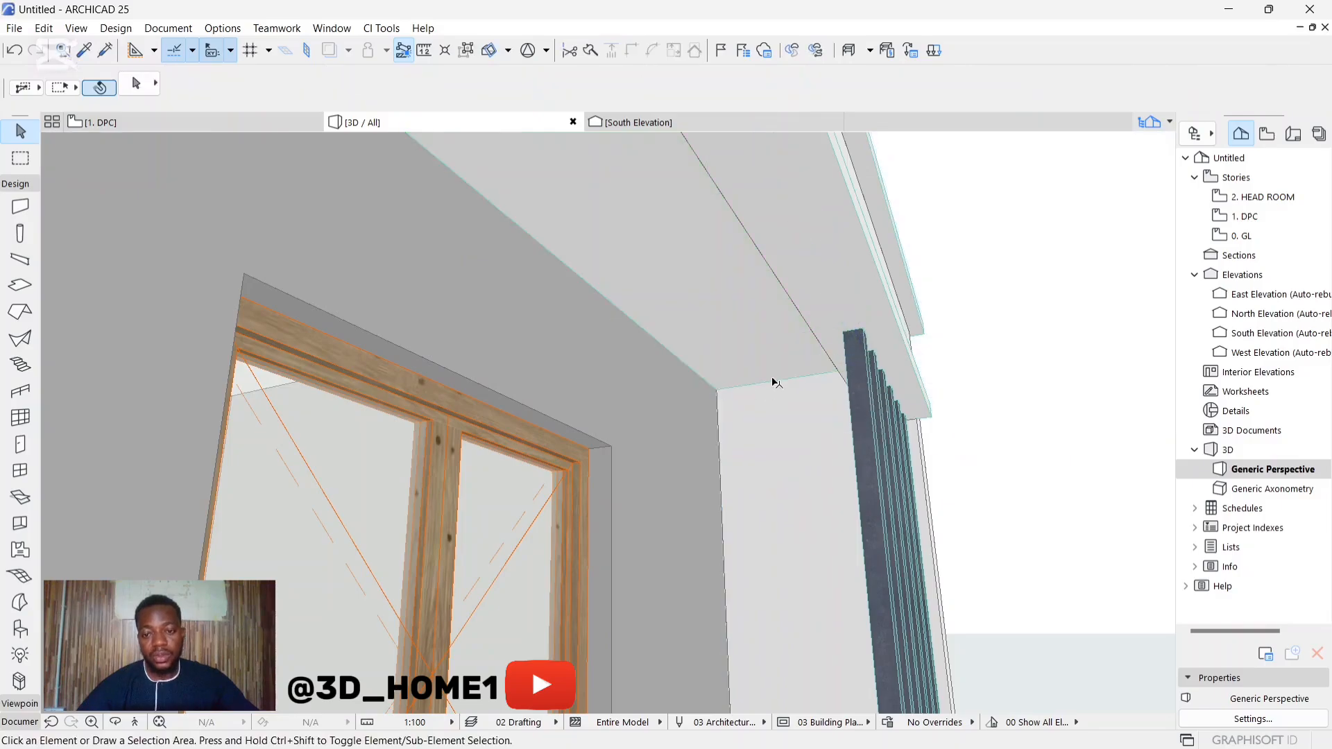
Step: Examine the building from all sides and from above, including the gray veranda wall, ceiling and trim bands
{"action": "scroll", "coordinate": [741, 372], "scroll_direction": "down", "scroll_amount": 5}
{"action": "scroll", "coordinate": [740, 373], "scroll_direction": "down", "scroll_amount": 6}
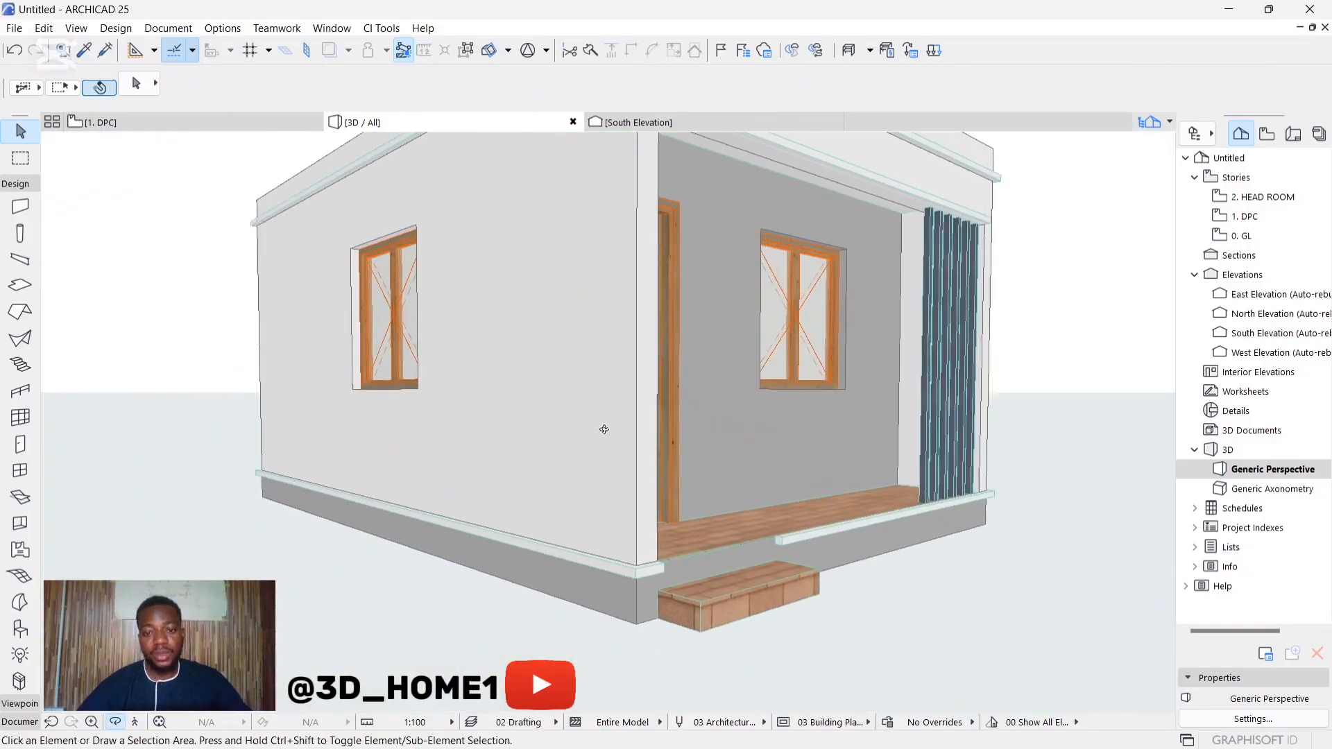
{"action": "left_click_drag", "start_coordinate": [828, 417], "coordinate": [183, 411]}
{"action": "scroll", "coordinate": [829, 494], "scroll_direction": "down", "scroll_amount": 5}
{"action": "left_click_drag", "start_coordinate": [581, 425], "coordinate": [770, 485]}
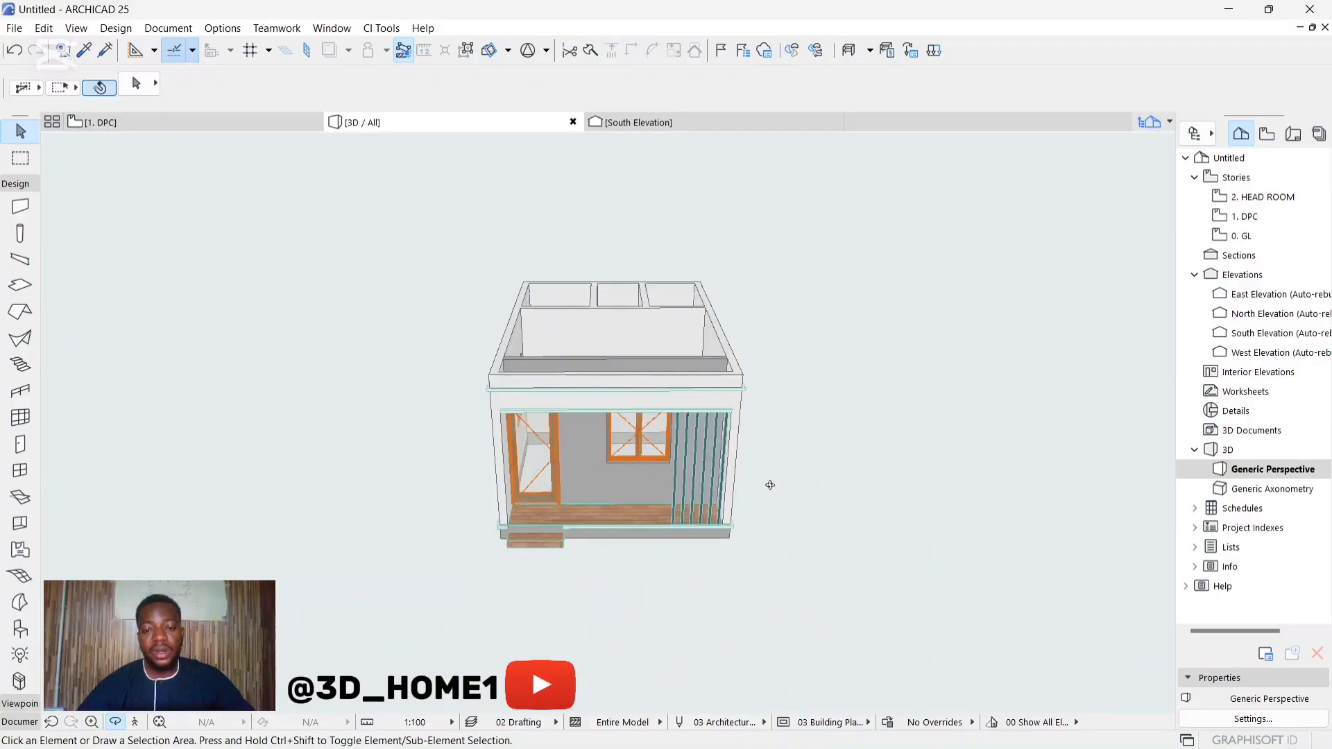
{"action": "scroll", "coordinate": [545, 436], "scroll_direction": "down", "scroll_amount": 2}
{"action": "left_click_drag", "start_coordinate": [544, 436], "coordinate": [474, 396]}
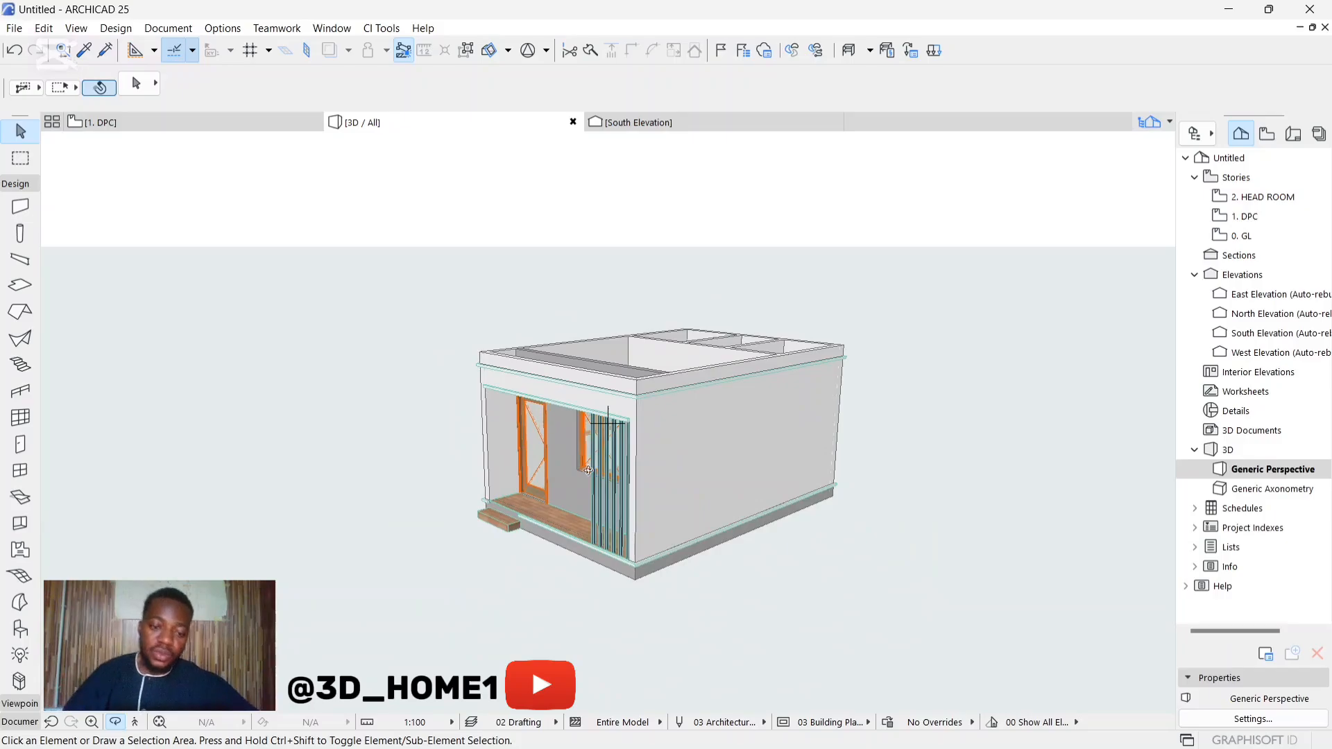
{"action": "scroll", "coordinate": [612, 471], "scroll_direction": "up", "scroll_amount": 1}
{"action": "left_click_drag", "start_coordinate": [449, 393], "coordinate": [485, 444]}
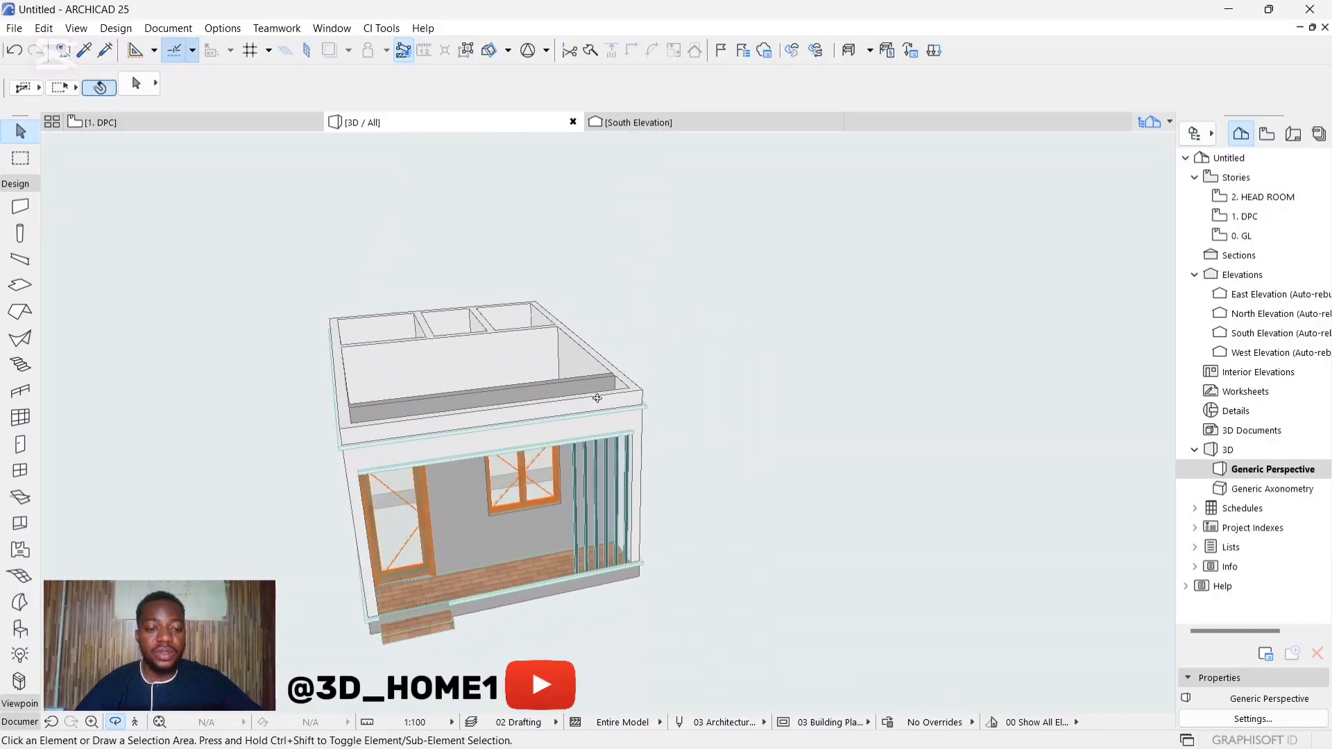
Step: Delete the reference floor plan drawing that stands beside the modelled building on the DPC story
{"action": "left_click", "coordinate": [111, 125]}
{"action": "scroll", "coordinate": [319, 326], "scroll_direction": "down", "scroll_amount": 3}
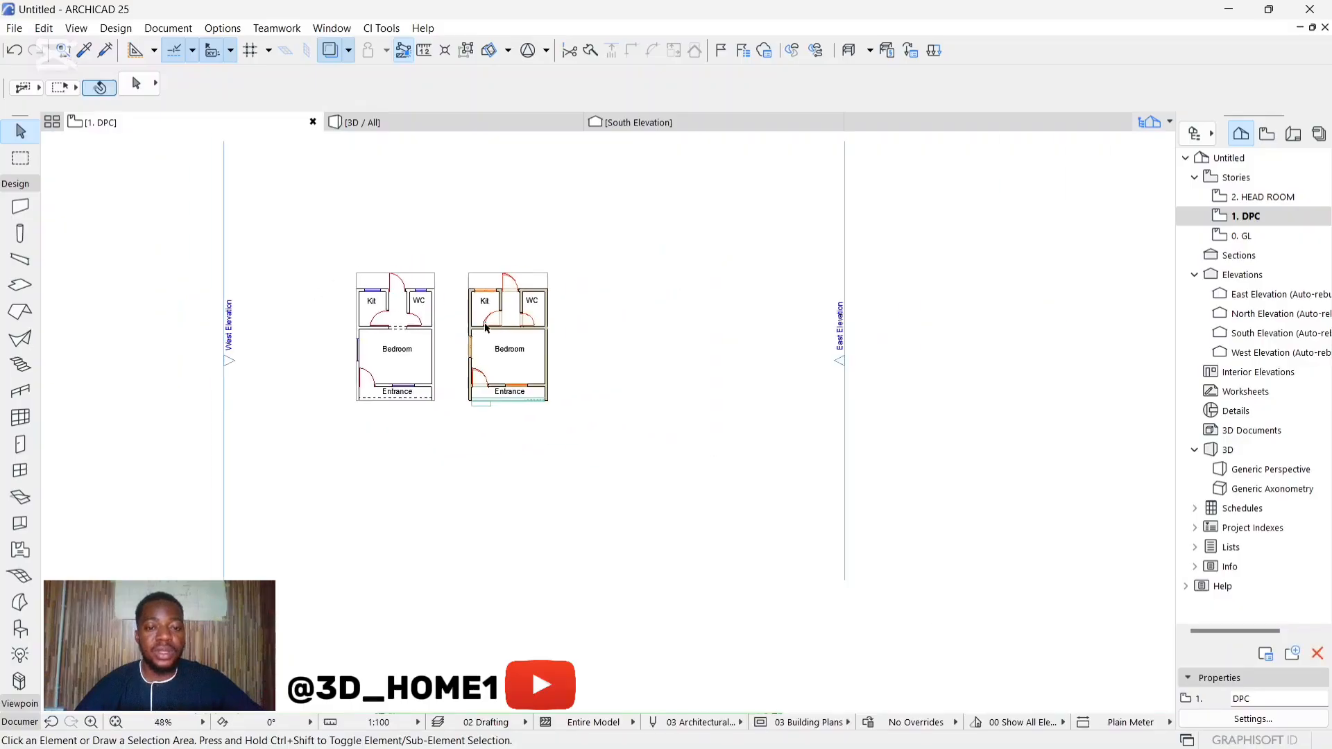
{"action": "scroll", "coordinate": [481, 315], "scroll_direction": "up", "scroll_amount": 3}
{"action": "left_click", "coordinate": [381, 266]}
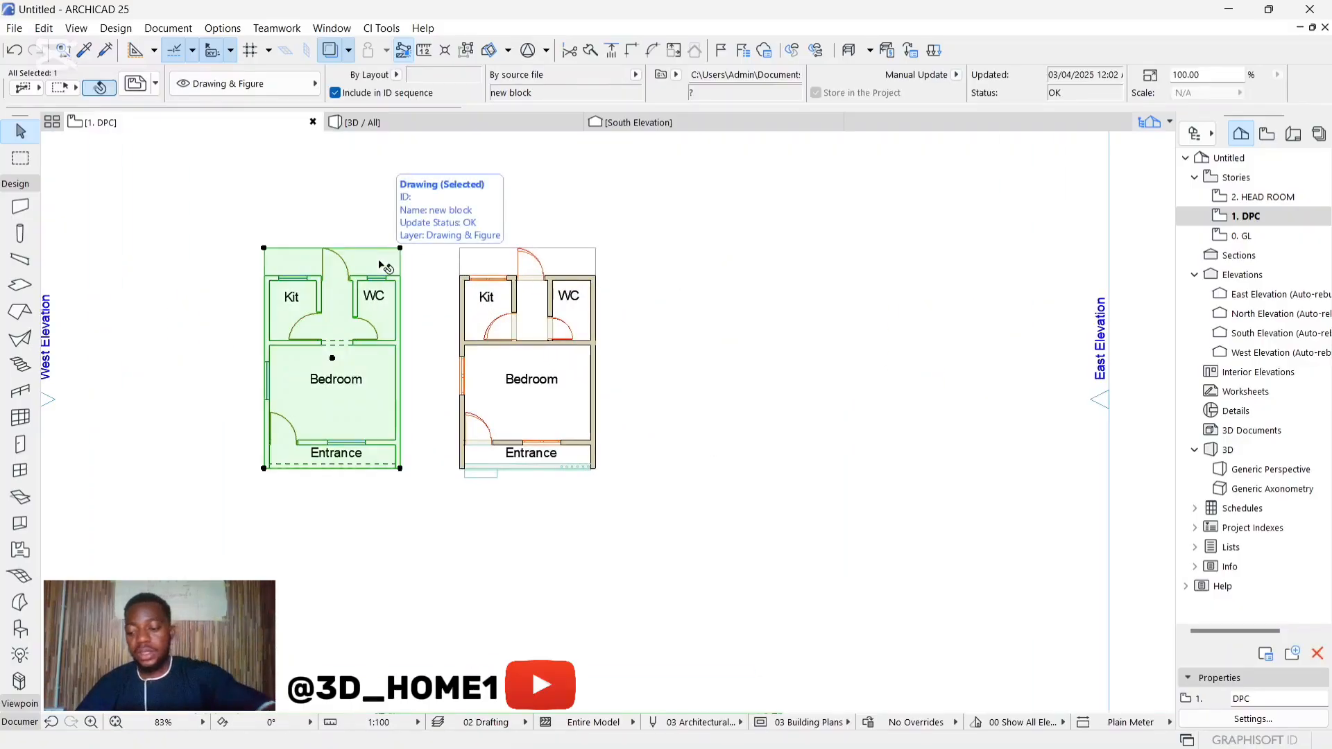
{"action": "key", "text": "Delete"}
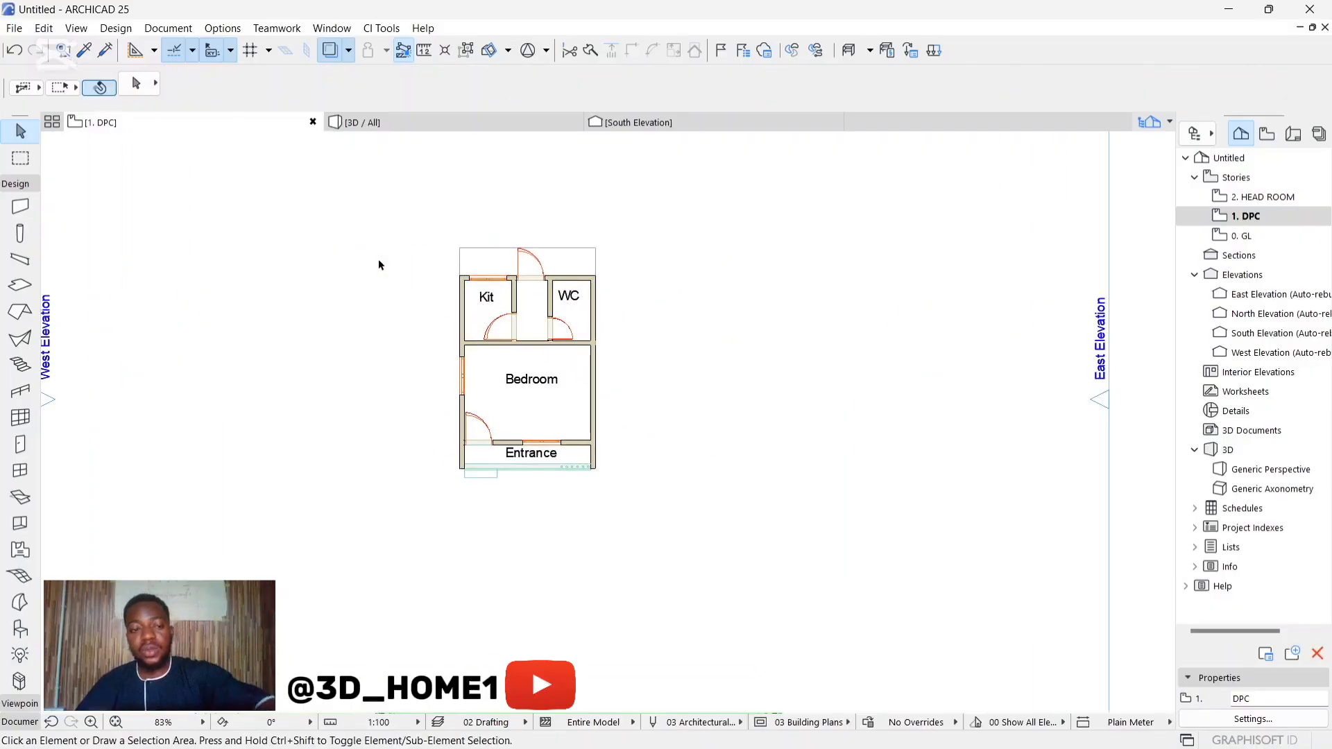
Step: Move the floor plan drawing lying under the modelled building horizontally to the left, clear of the model
{"action": "left_click", "coordinate": [483, 258]}
{"action": "scroll", "coordinate": [485, 256], "scroll_direction": "up", "scroll_amount": 3}
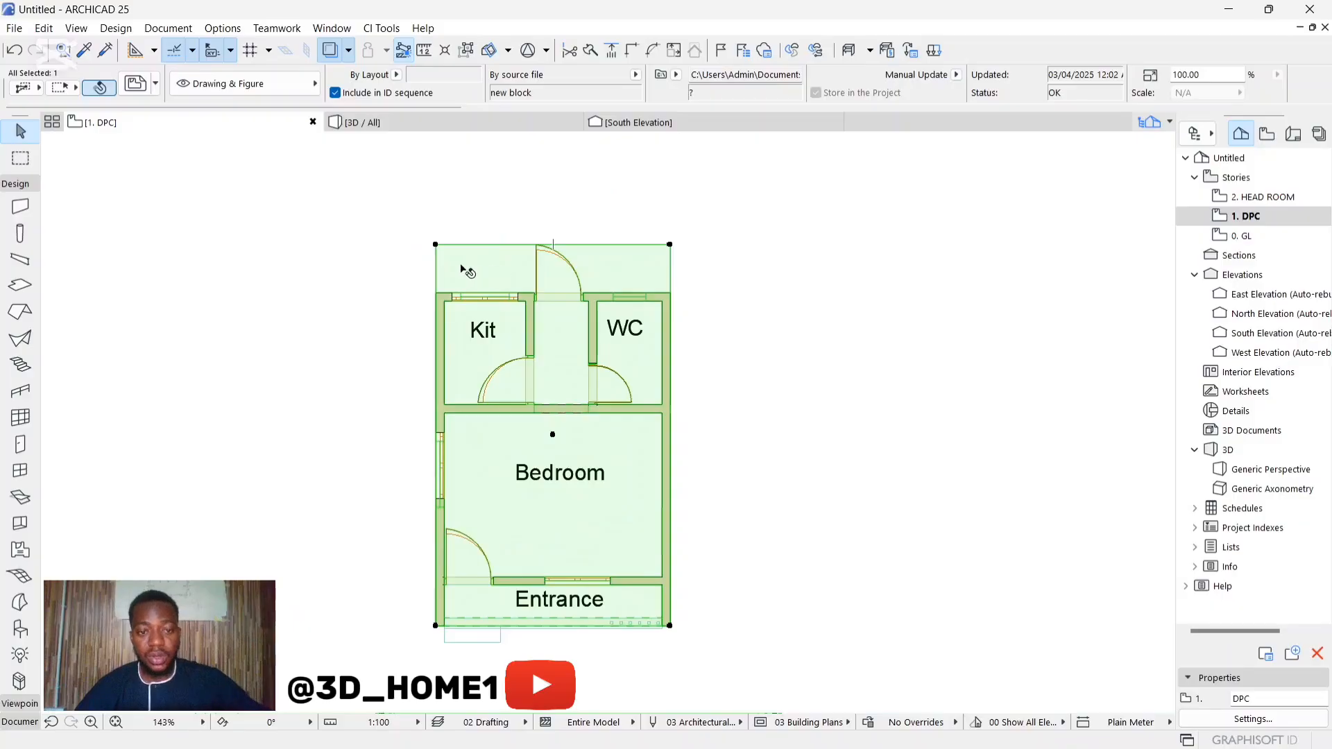
{"action": "left_click", "coordinate": [494, 265]}
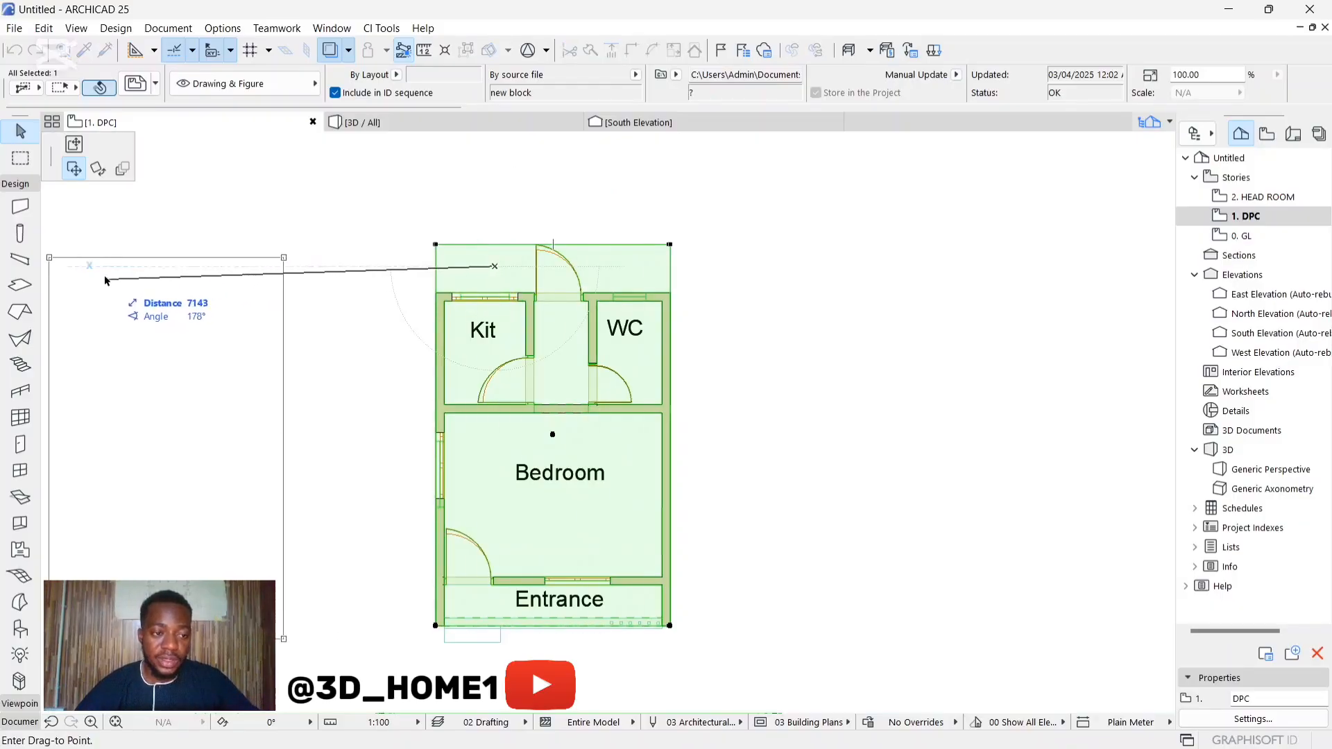
{"action": "left_click", "coordinate": [97, 266]}
{"action": "key", "text": "Escape"}
{"action": "scroll", "coordinate": [507, 282], "scroll_direction": "down", "scroll_amount": 4}
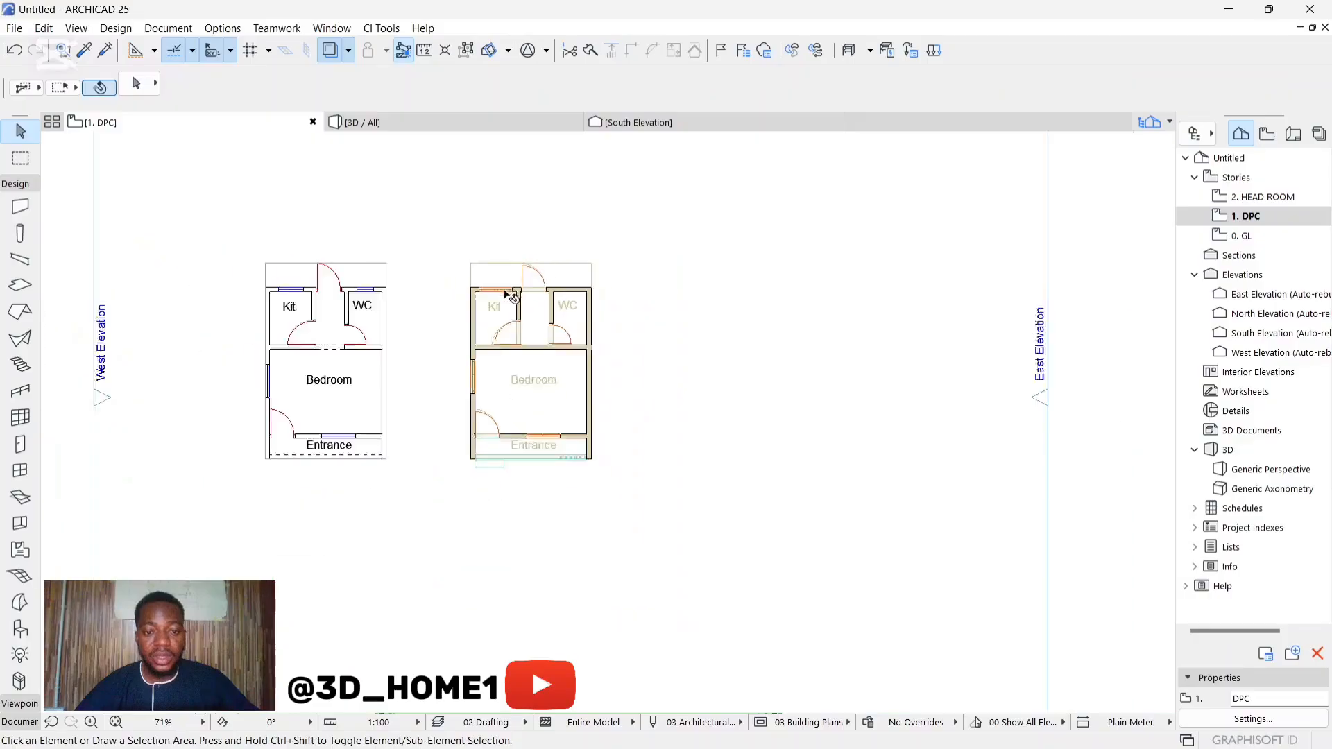
{"action": "left_click", "coordinate": [455, 249]}
{"action": "left_click", "coordinate": [645, 488]}
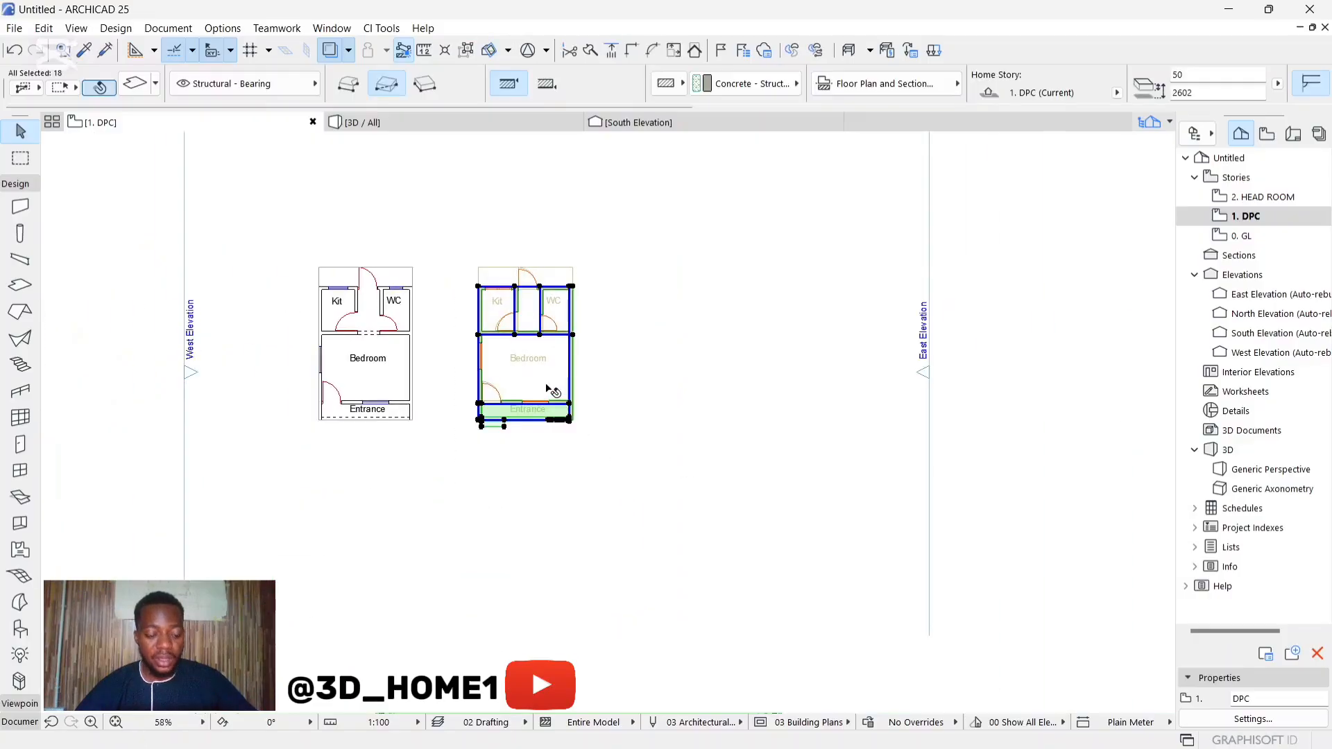
{"action": "scroll", "coordinate": [548, 383], "scroll_direction": "up", "scroll_amount": 3}
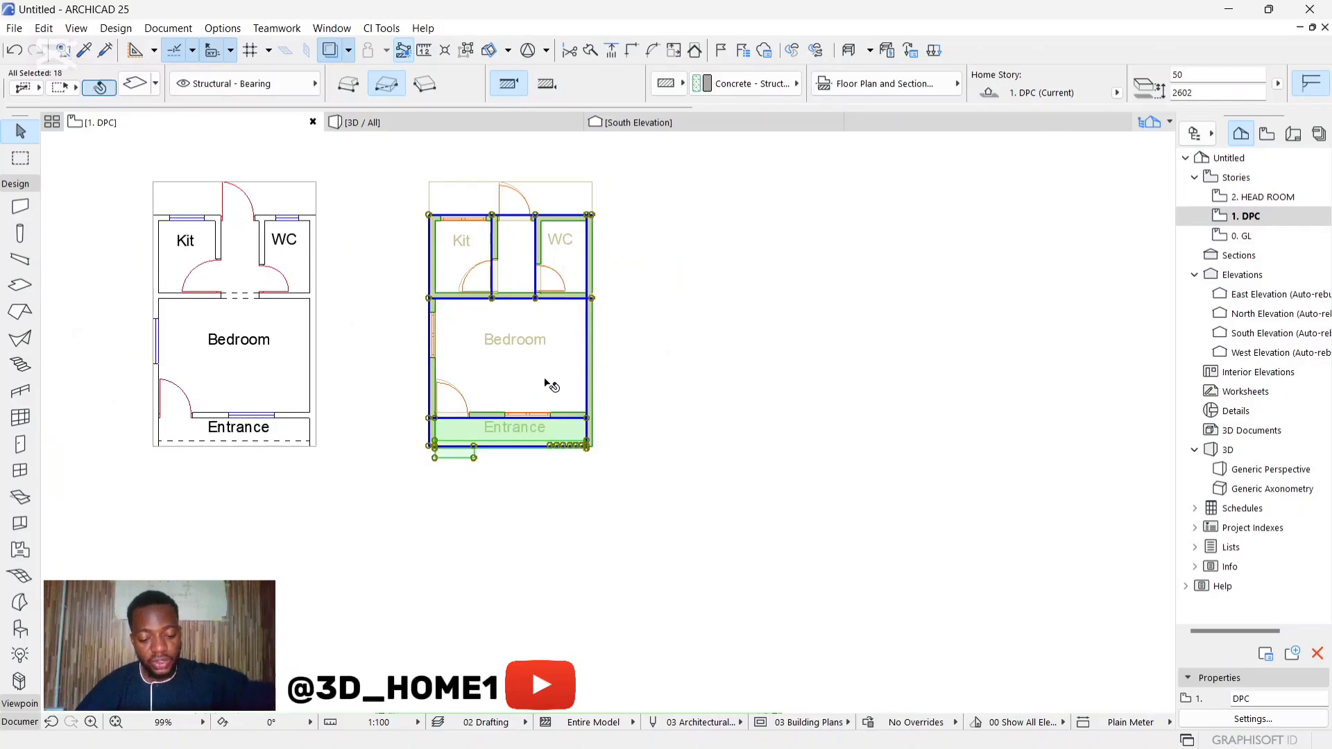
{"action": "left_click", "coordinate": [695, 338]}
{"action": "left_click", "coordinate": [587, 303]}
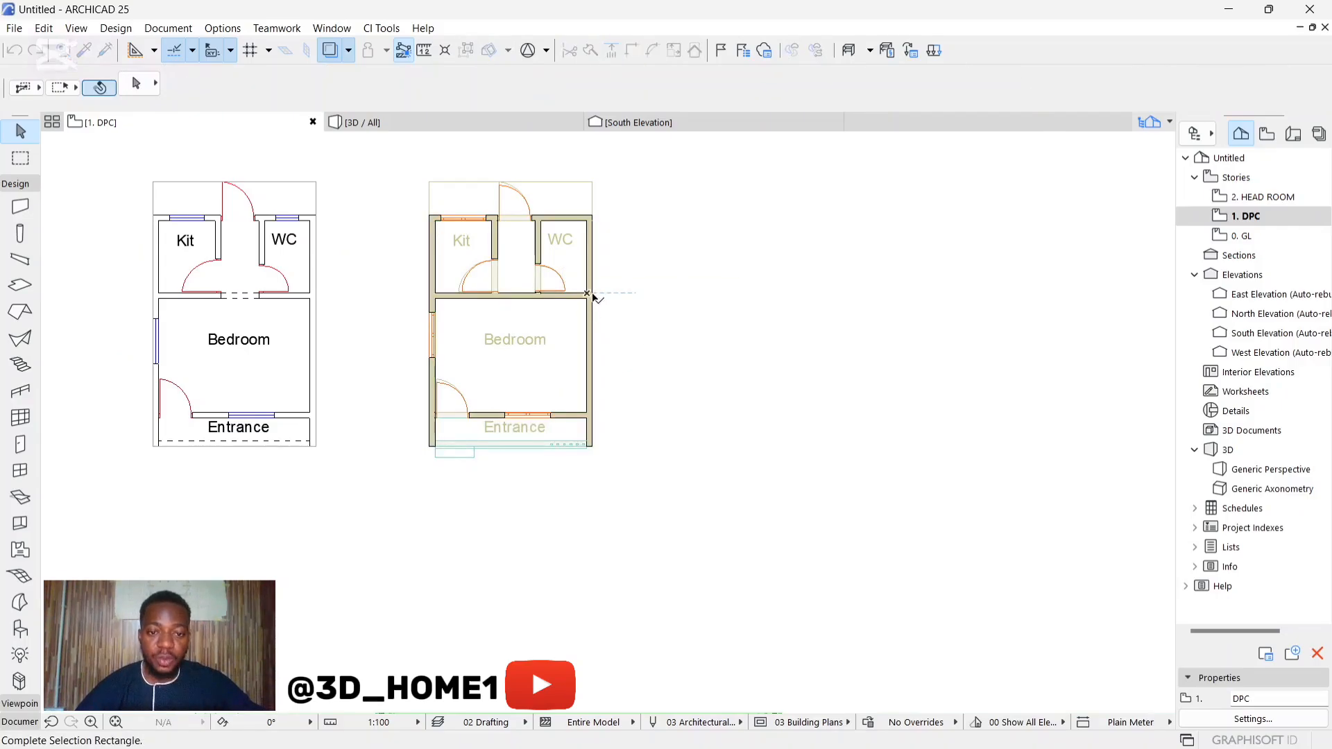
{"action": "left_click_drag", "start_coordinate": [591, 300], "coordinate": [637, 264]}
{"action": "key", "text": "ctrl+z"}
{"action": "left_click", "coordinate": [598, 287]}
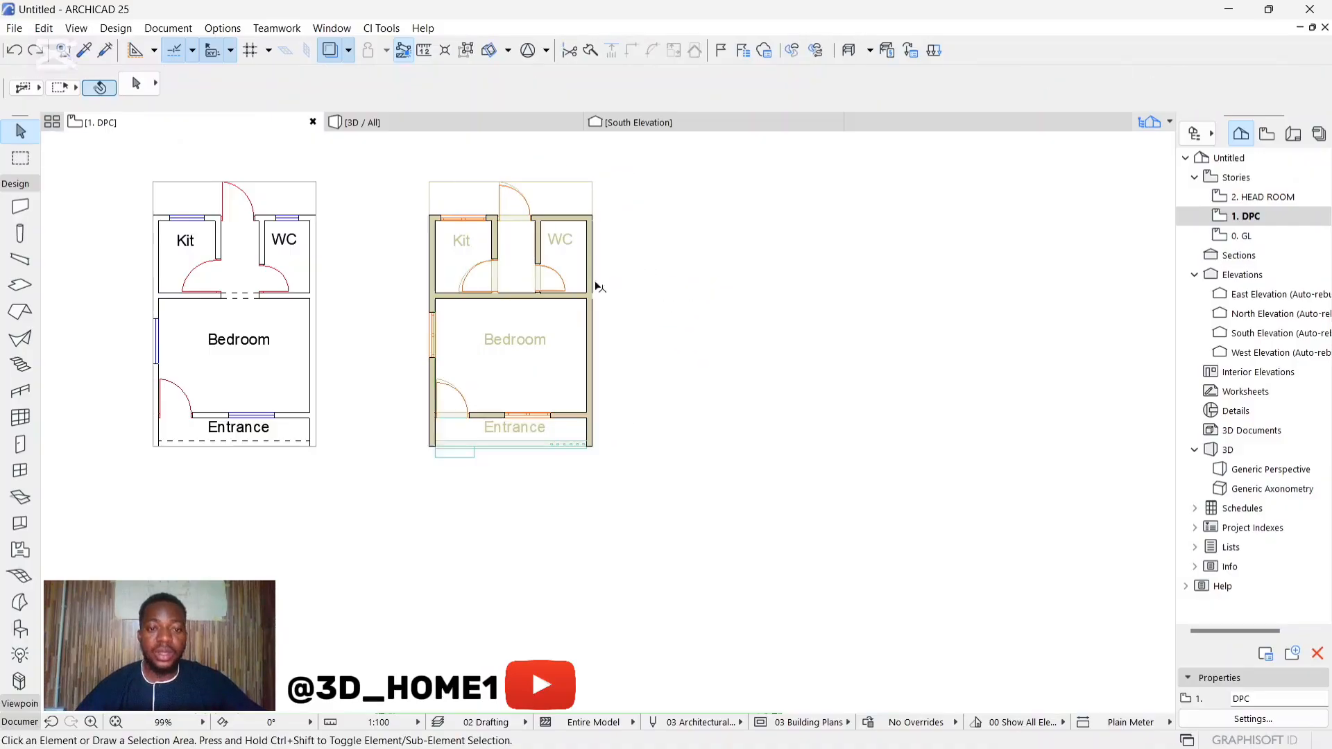
Step: Select every element of the building in the 3D view and group them
{"action": "left_click", "coordinate": [421, 121]}
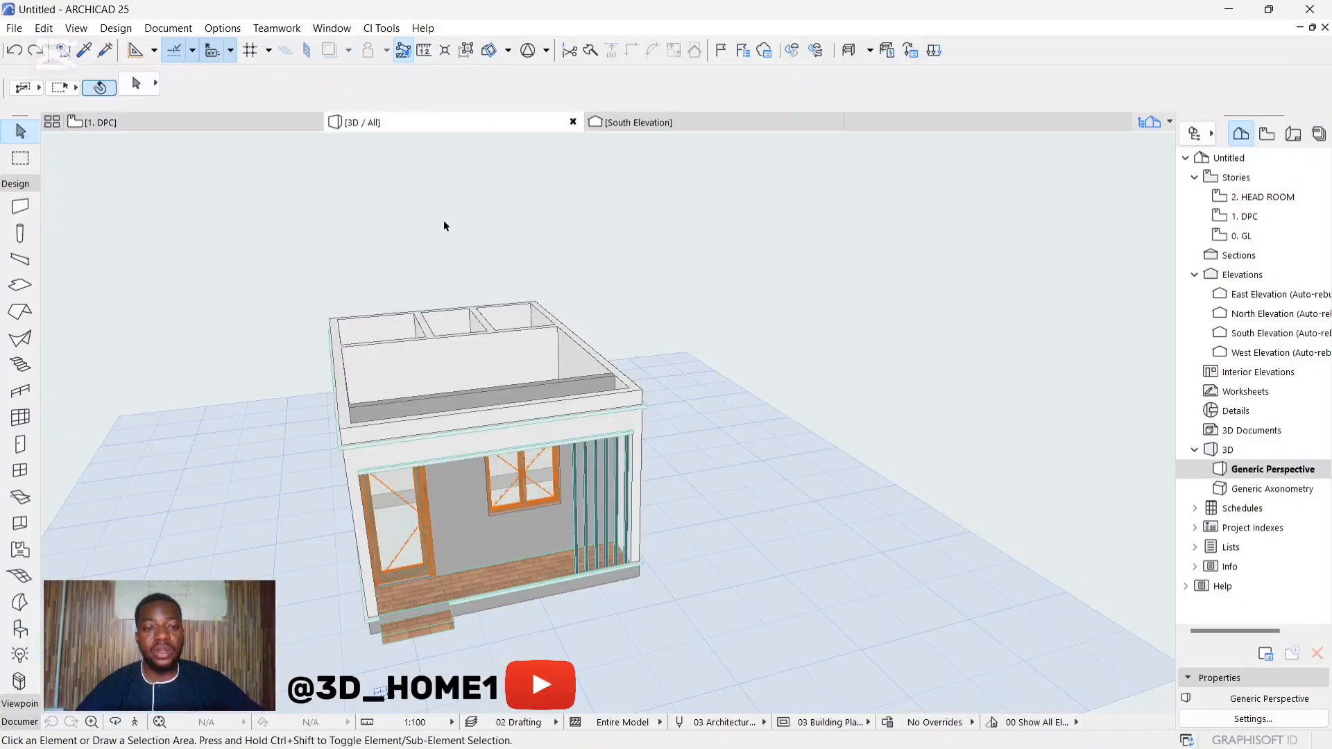
{"action": "left_click_drag", "start_coordinate": [329, 244], "coordinate": [650, 582]}
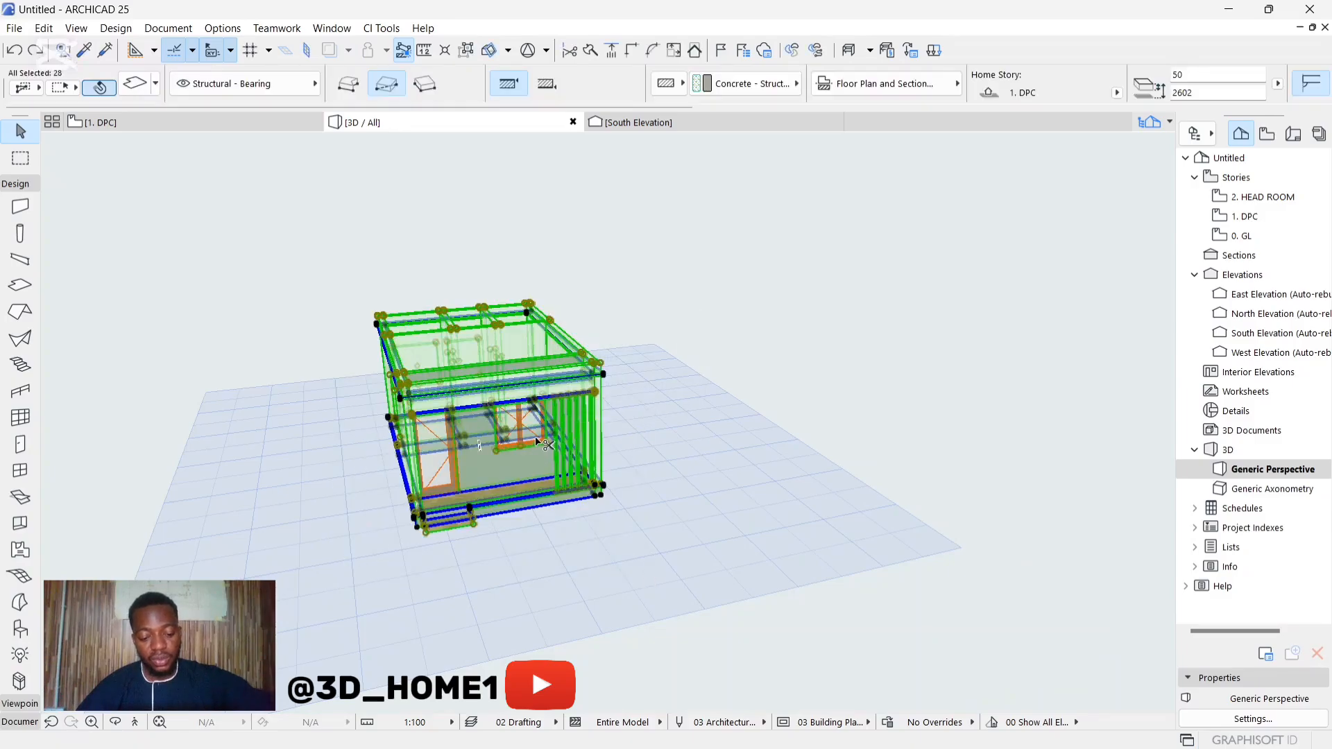
{"action": "key", "text": "ctrl+g"}
{"action": "left_click", "coordinate": [630, 398]}
Step: Try moving the grouped building to one side in the 3D view
{"action": "left_click", "coordinate": [537, 376]}
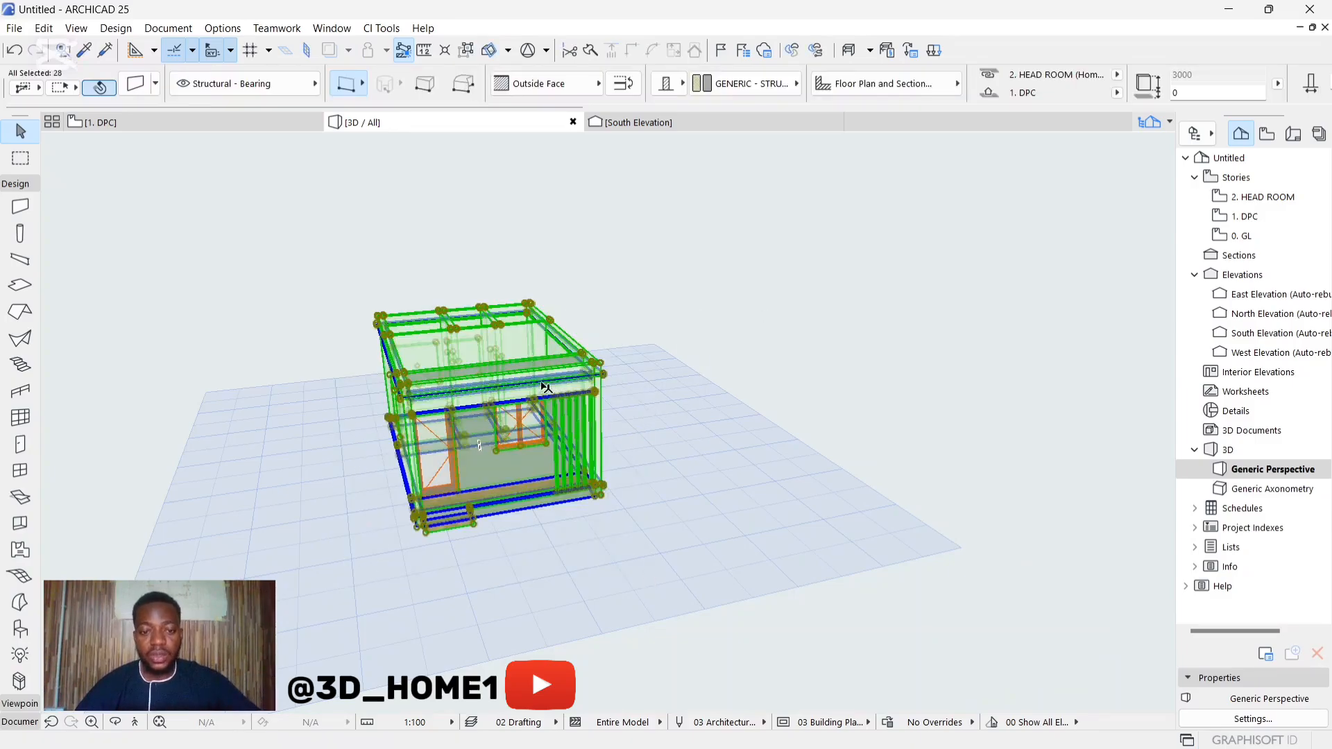
{"action": "key", "text": "ctrl+d"}
{"action": "left_click", "coordinate": [538, 381]}
{"action": "left_click", "coordinate": [712, 349]}
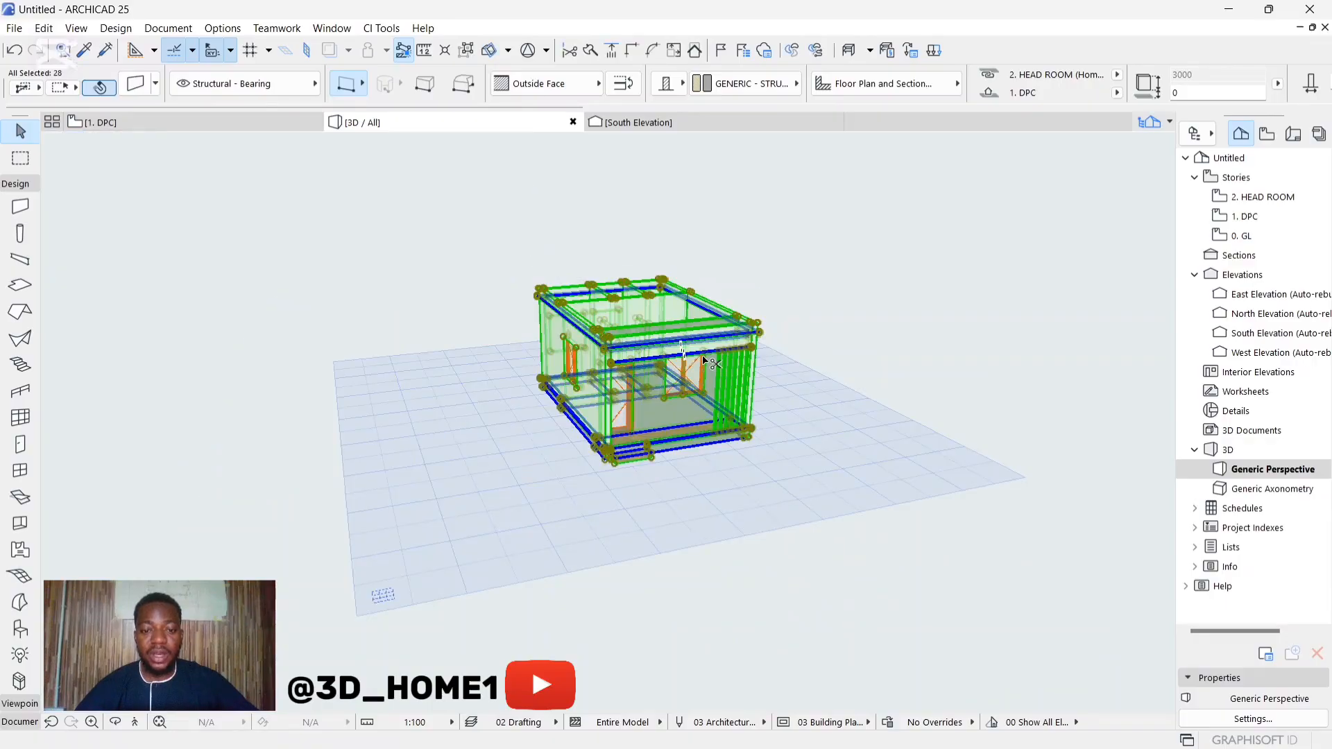
{"action": "key", "text": "ctrl+z"}
{"action": "left_click", "coordinate": [623, 355]}
Step: On the DPC floor plan, copy the grouped building 4150 mm to the right so both units share a wall
{"action": "left_click", "coordinate": [238, 125]}
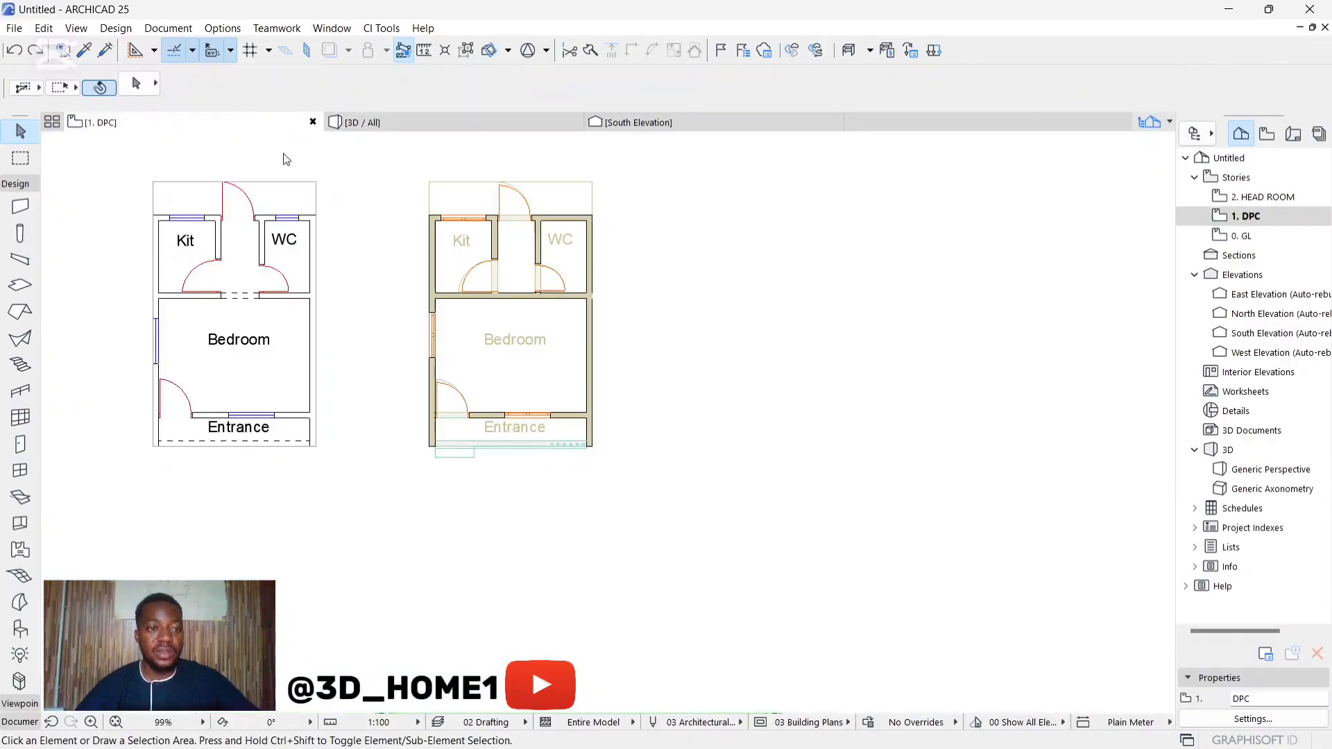
{"action": "scroll", "coordinate": [419, 226], "scroll_direction": "up", "scroll_amount": 3}
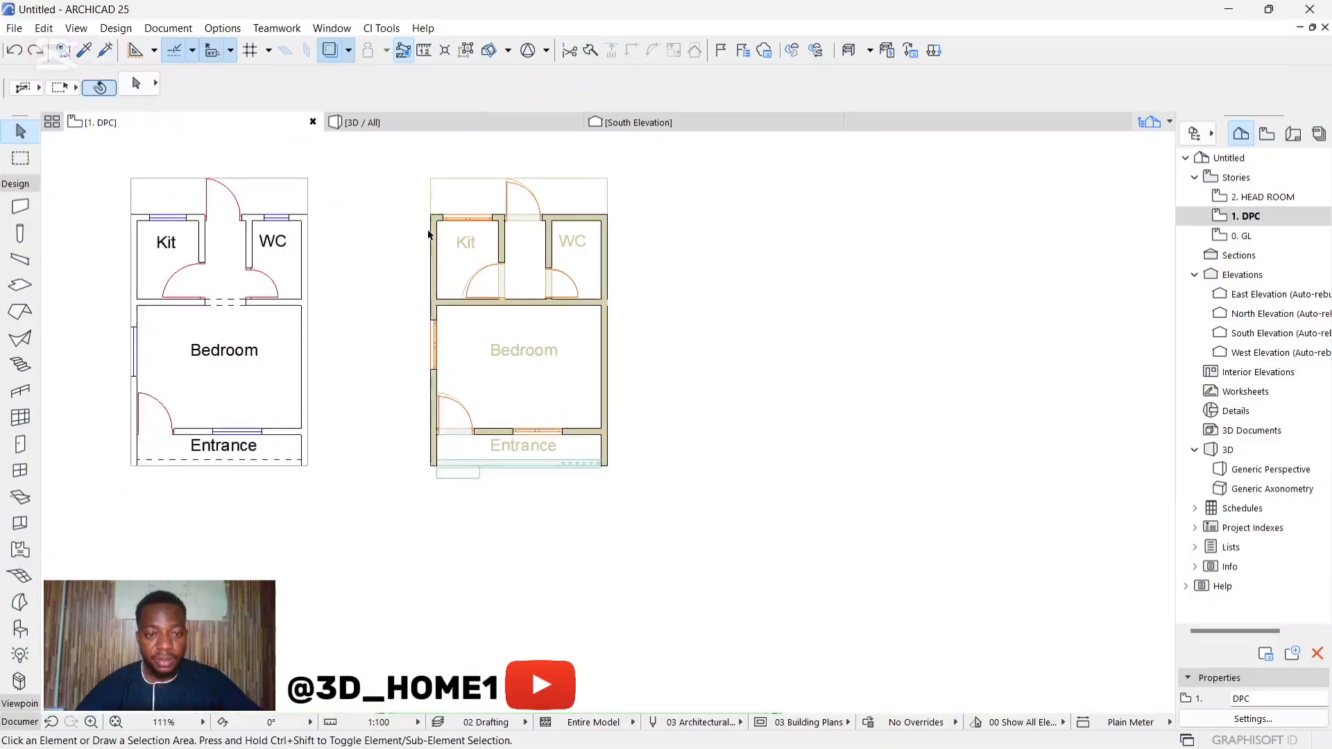
{"action": "key", "text": "ctrl+a"}
{"action": "left_click", "coordinate": [436, 281]}
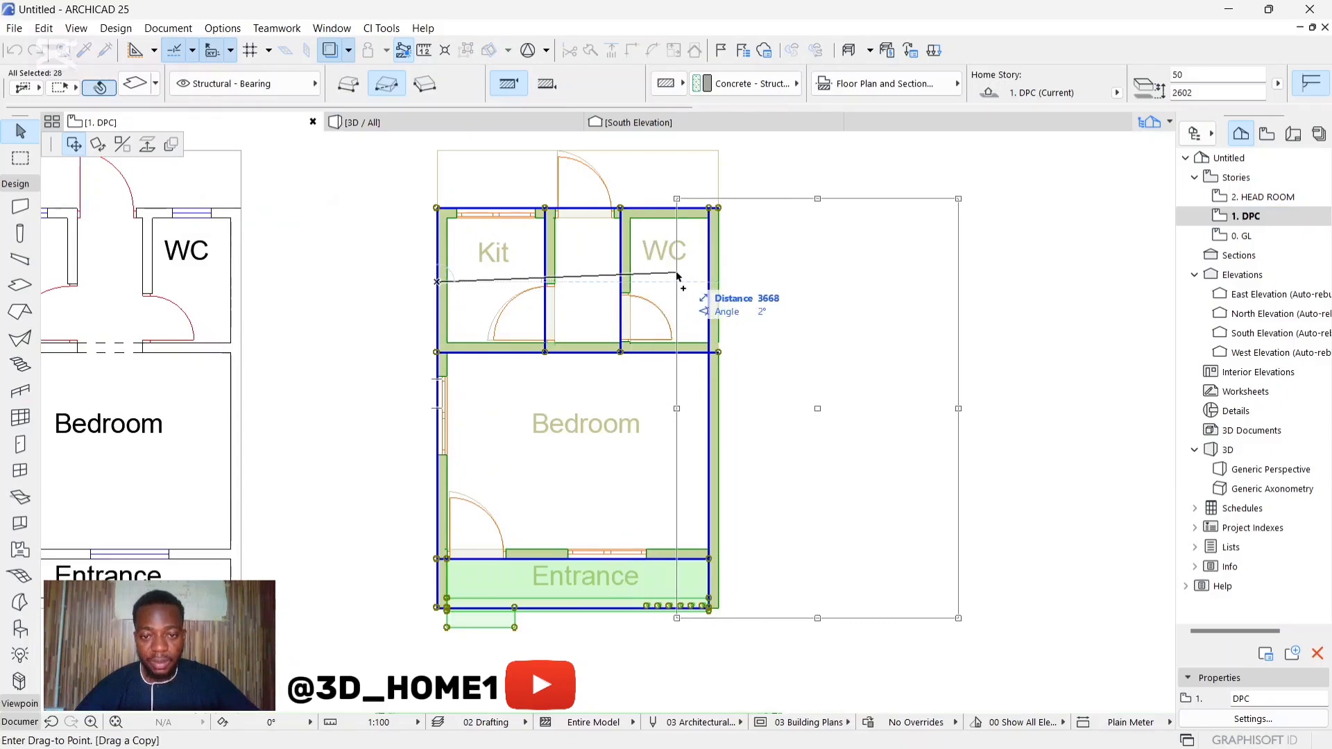
{"action": "left_click", "coordinate": [711, 287]}
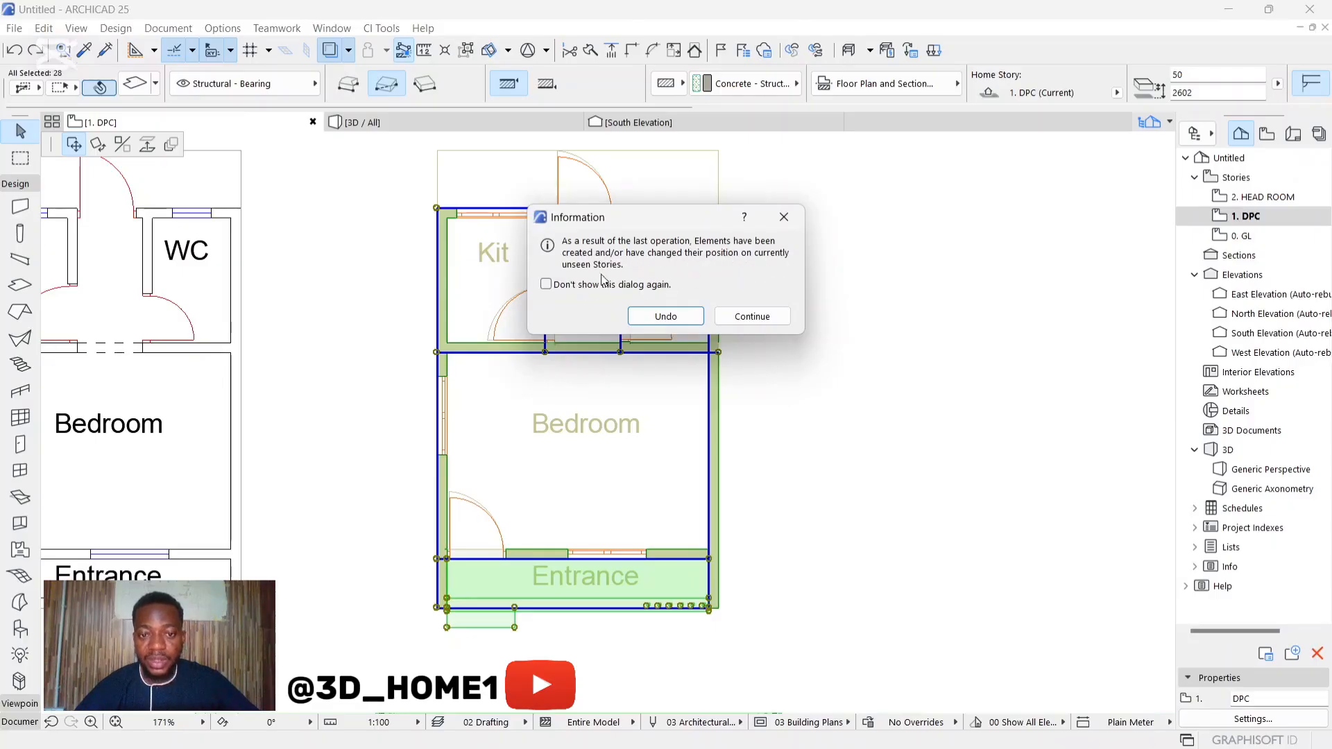
{"action": "left_click", "coordinate": [749, 320]}
Step: Copy the second unit another 4150 mm to the right, overlapping its end wall, to form the third unit
{"action": "scroll", "coordinate": [402, 341], "scroll_direction": "down", "scroll_amount": 3}
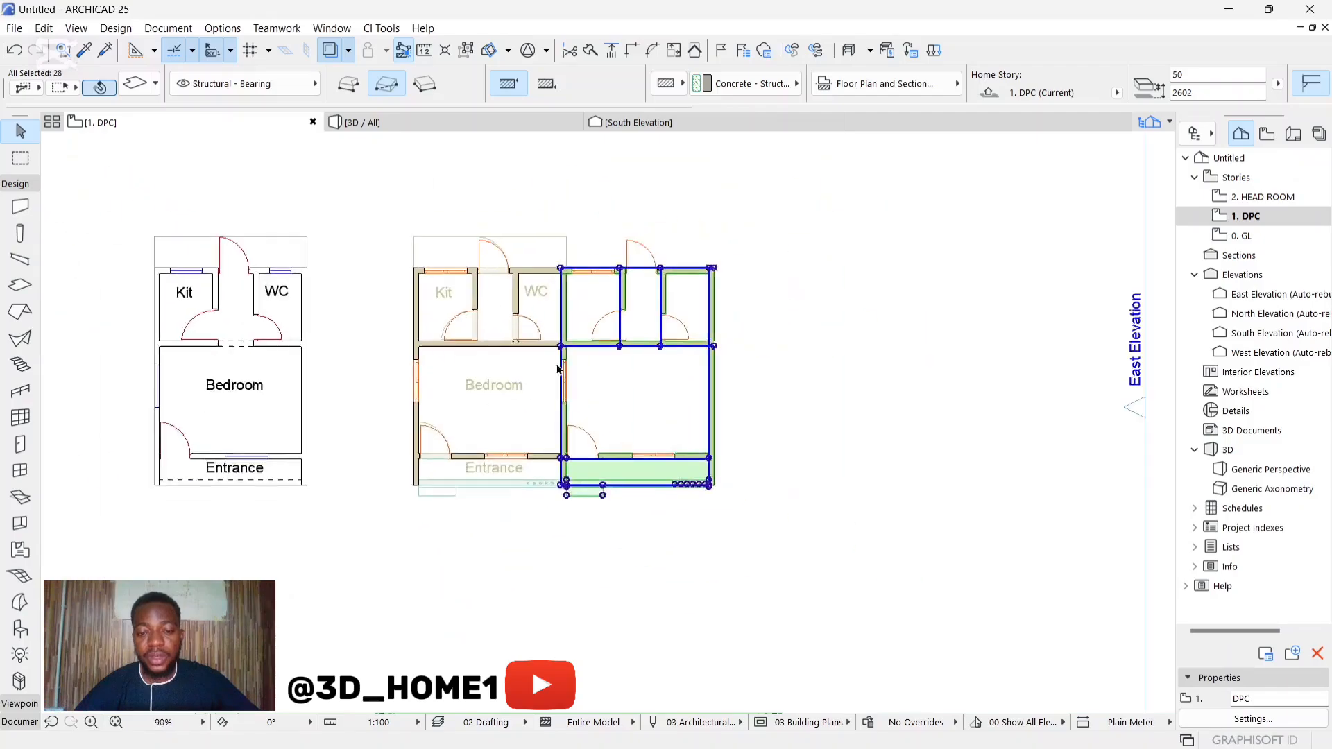
{"action": "scroll", "coordinate": [624, 359], "scroll_direction": "up", "scroll_amount": 3}
{"action": "left_click", "coordinate": [496, 338]}
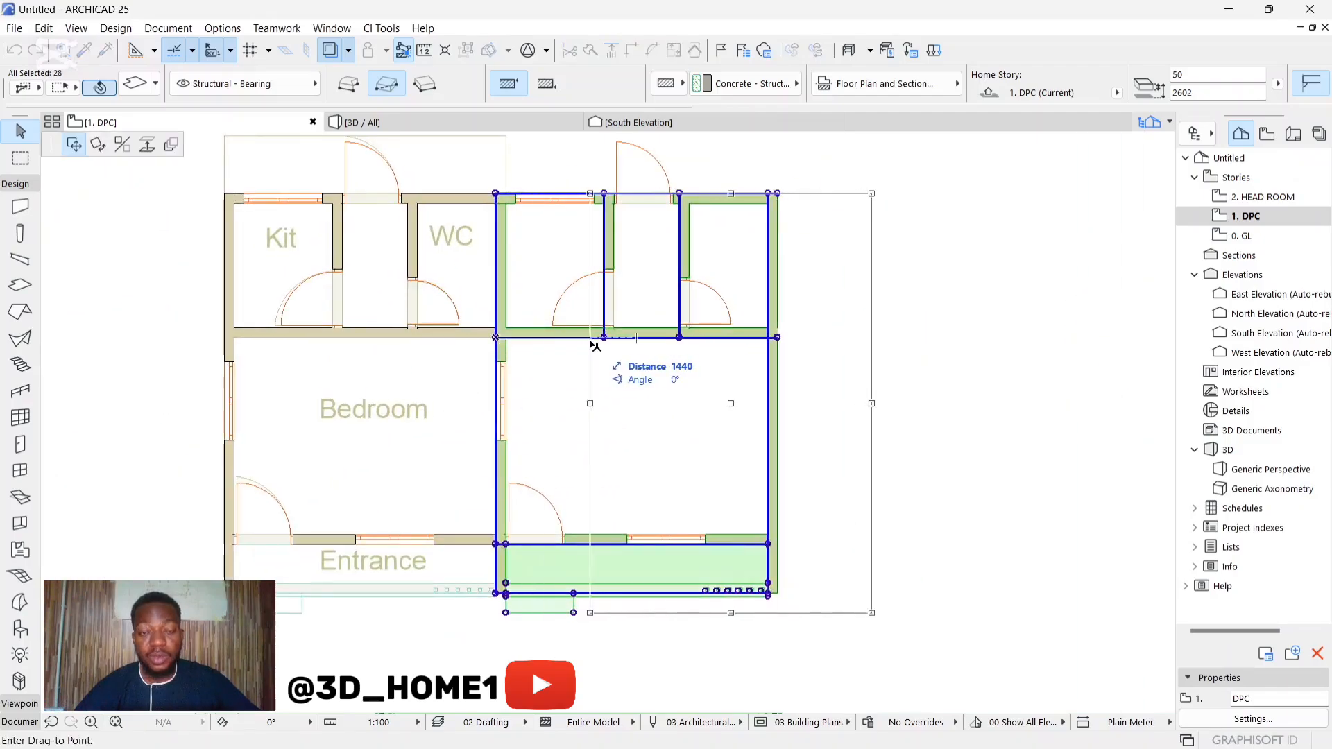
{"action": "left_click", "coordinate": [769, 338]}
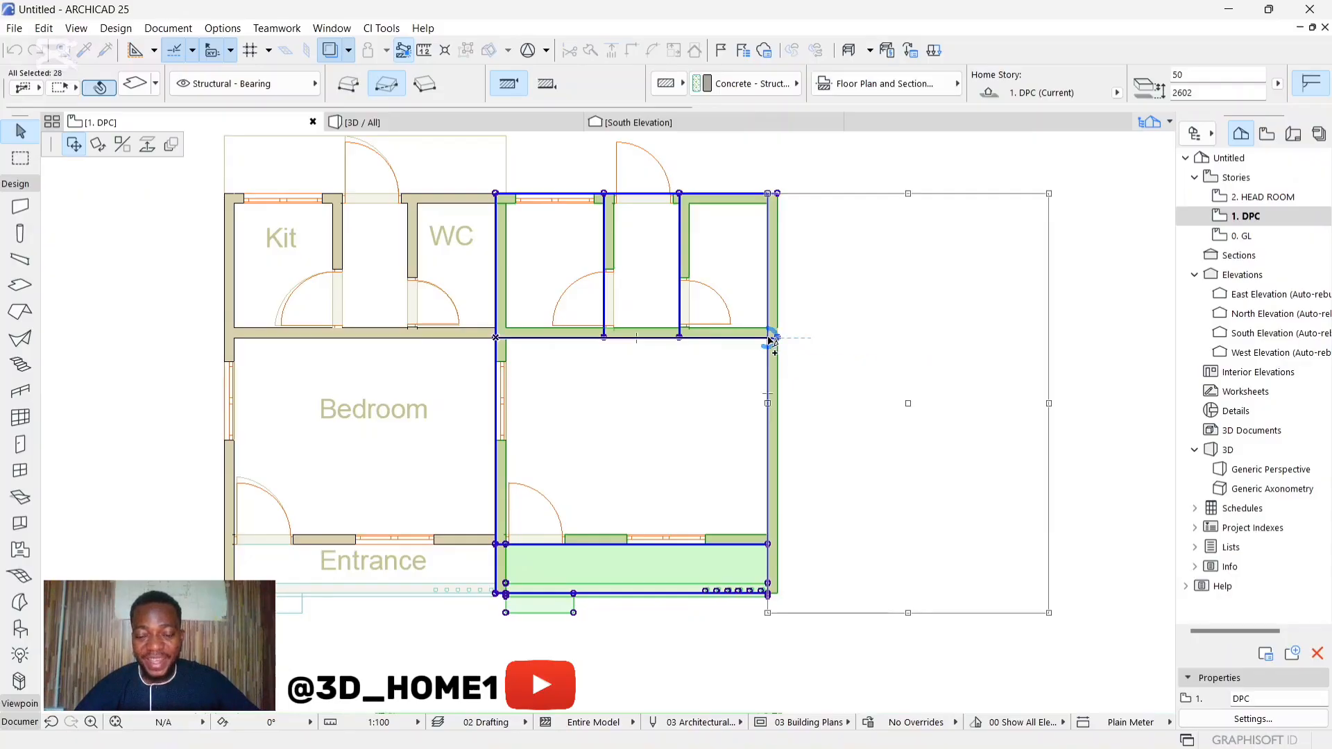
{"action": "left_click", "coordinate": [752, 316]}
{"action": "scroll", "coordinate": [576, 385], "scroll_direction": "down", "scroll_amount": 6}
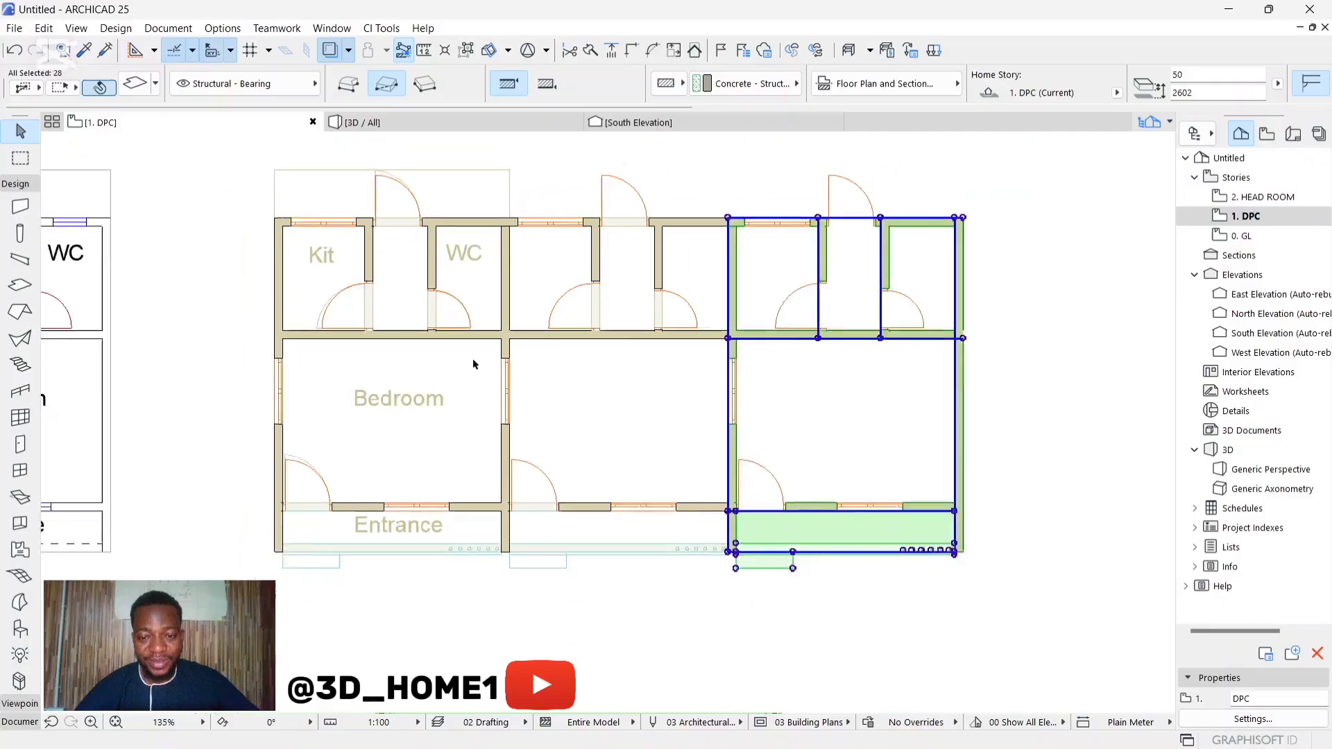
Step: Copy the third unit 4300 mm to the right against its outer wall face as the fourth unit
{"action": "scroll", "coordinate": [555, 378], "scroll_direction": "up", "scroll_amount": 4}
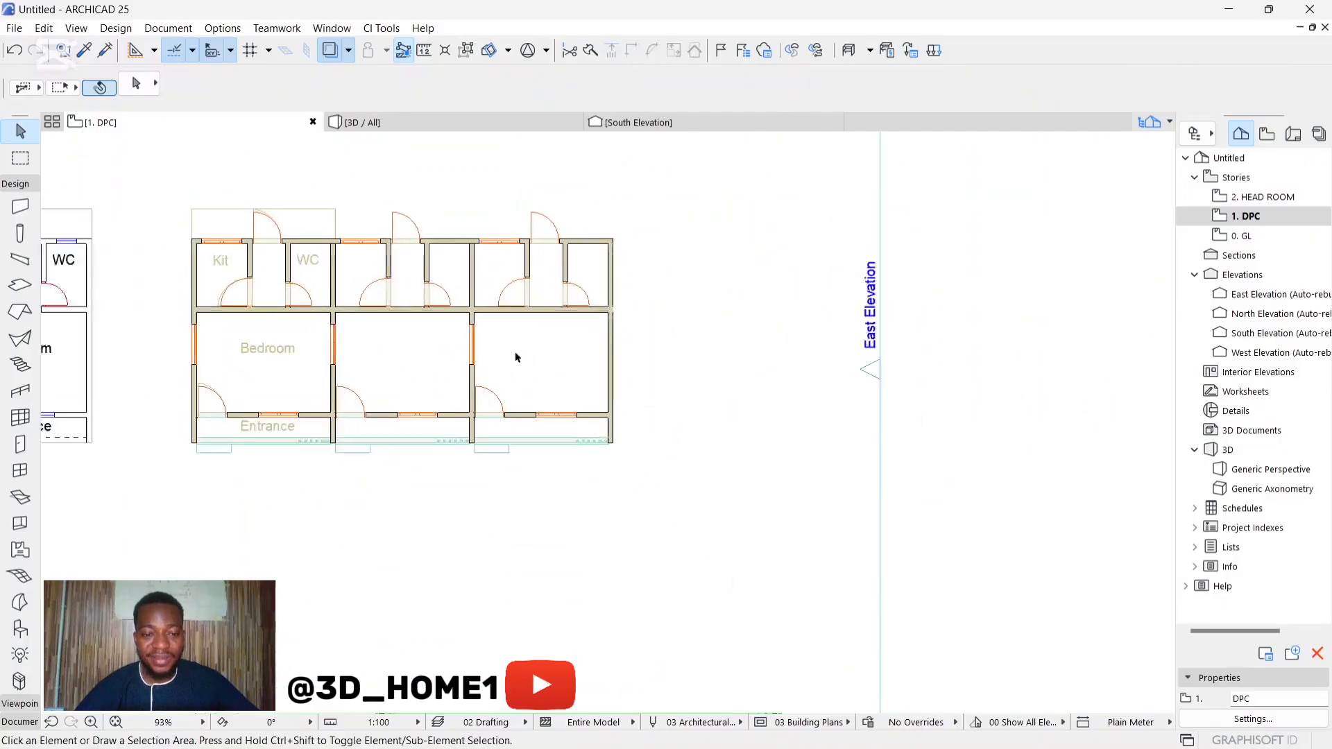
{"action": "scroll", "coordinate": [459, 306], "scroll_direction": "up", "scroll_amount": 1}
{"action": "left_click", "coordinate": [458, 303]}
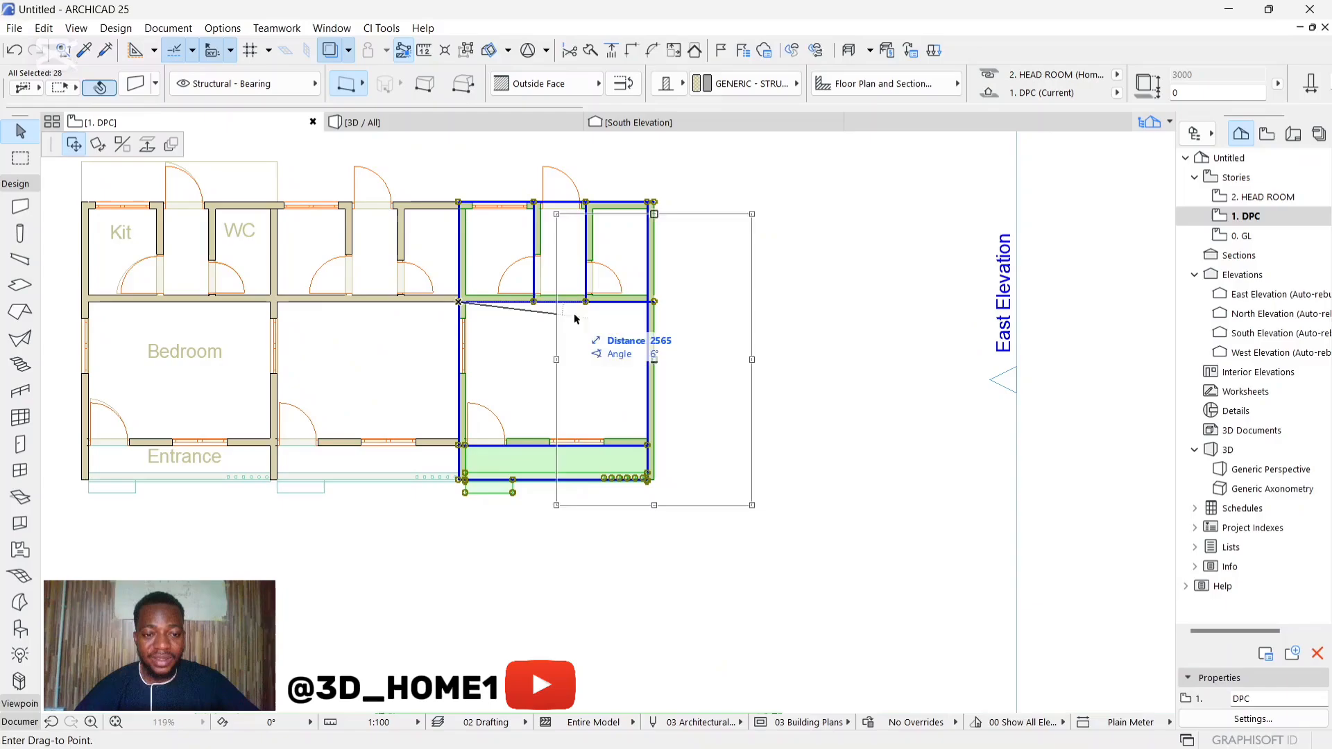
{"action": "left_click", "coordinate": [655, 303]}
{"action": "left_click", "coordinate": [715, 319]}
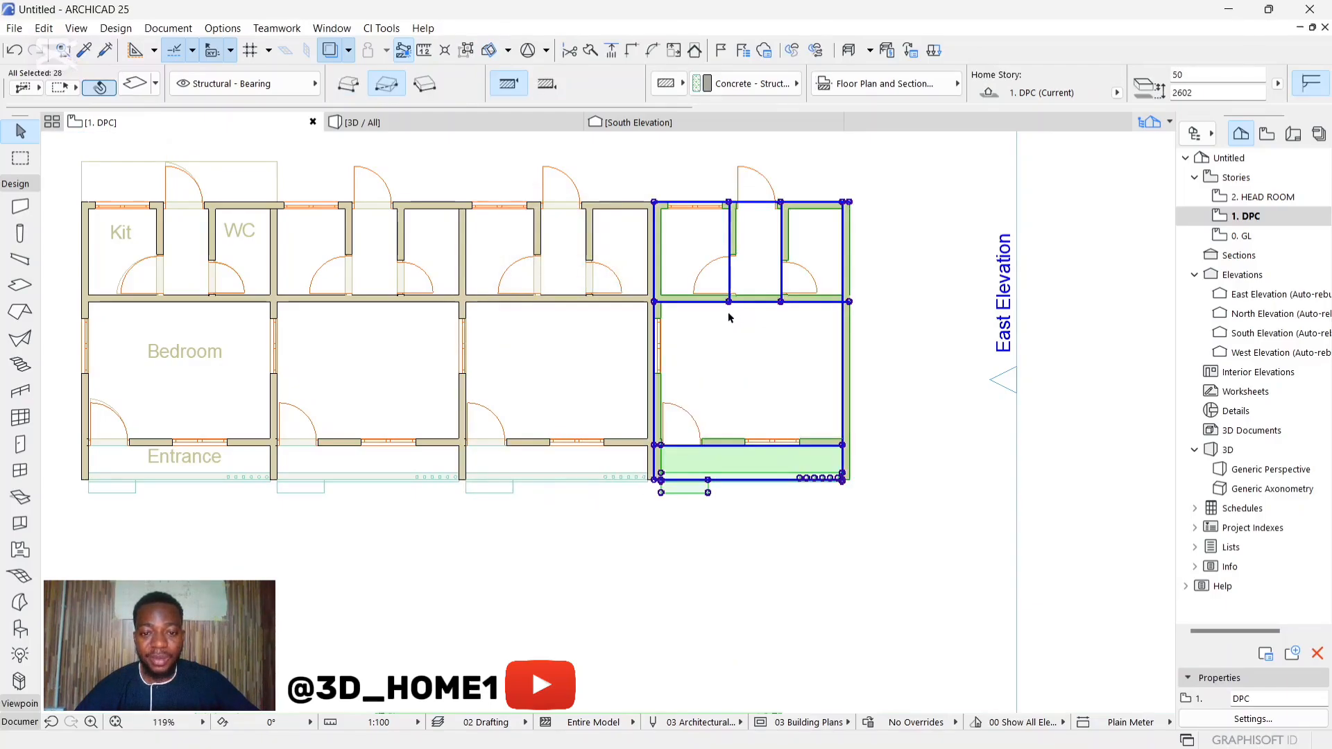
Step: Shift the fourth unit left by one wall thickness so it shares the third unit's end wall
{"action": "left_click", "coordinate": [697, 550]}
{"action": "scroll", "coordinate": [619, 506], "scroll_direction": "down", "scroll_amount": 3}
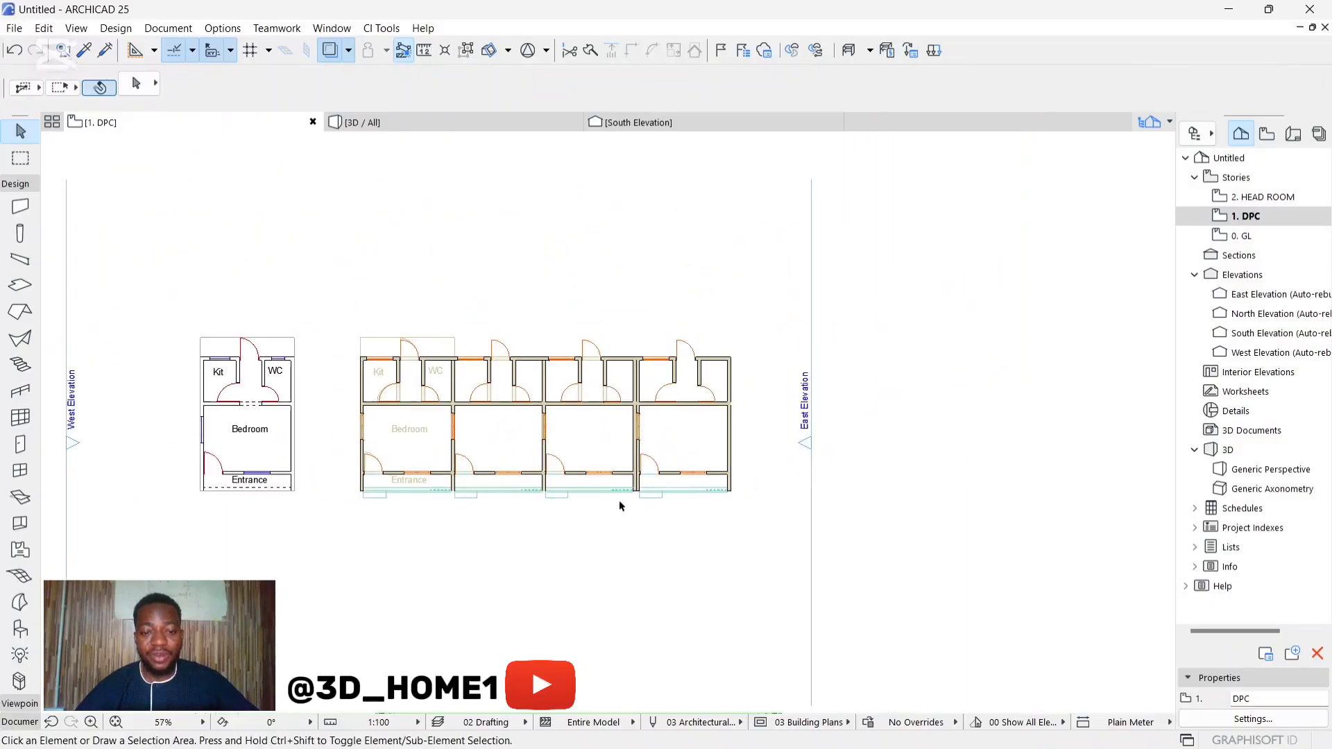
{"action": "scroll", "coordinate": [437, 493], "scroll_direction": "up", "scroll_amount": 2}
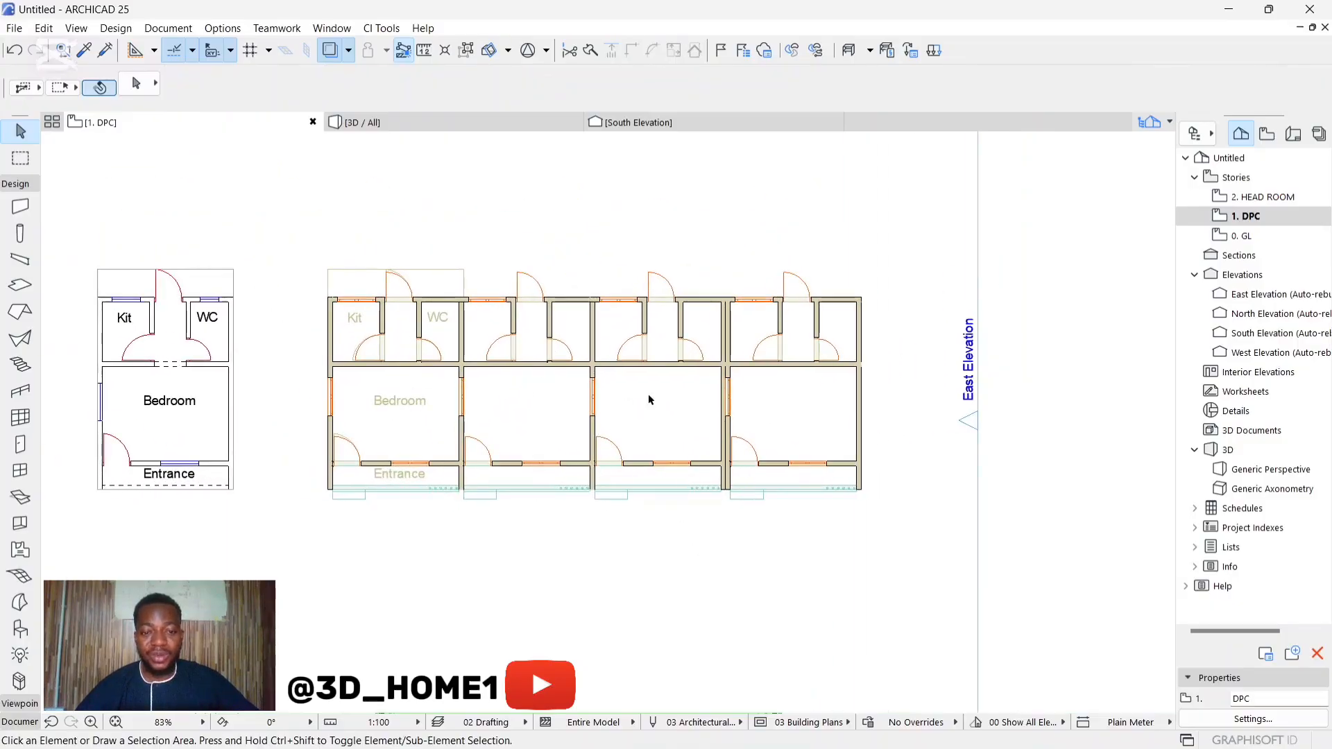
{"action": "scroll", "coordinate": [758, 360], "scroll_direction": "up", "scroll_amount": 5}
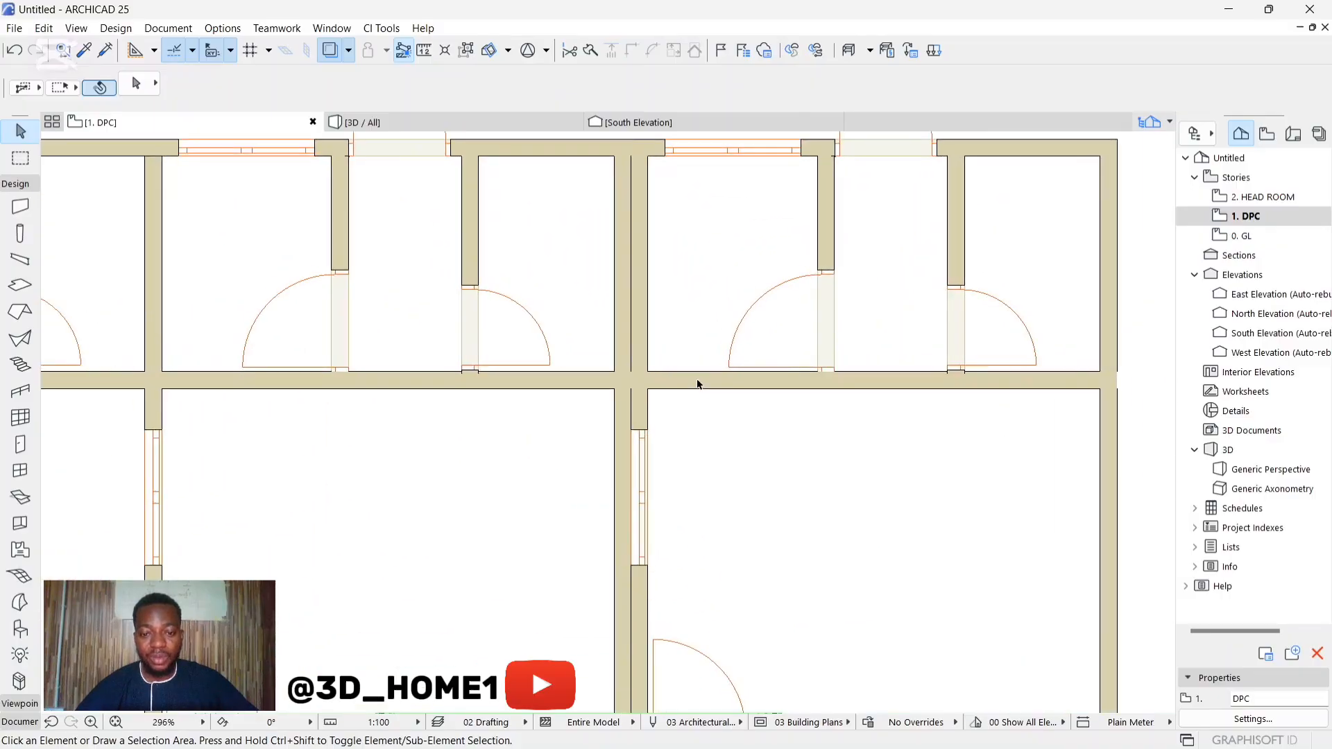
{"action": "left_click", "coordinate": [726, 369]}
{"action": "left_click_drag", "start_coordinate": [632, 392], "coordinate": [615, 392]}
{"action": "left_click", "coordinate": [728, 421]}
{"action": "scroll", "coordinate": [624, 410], "scroll_direction": "down", "scroll_amount": 4}
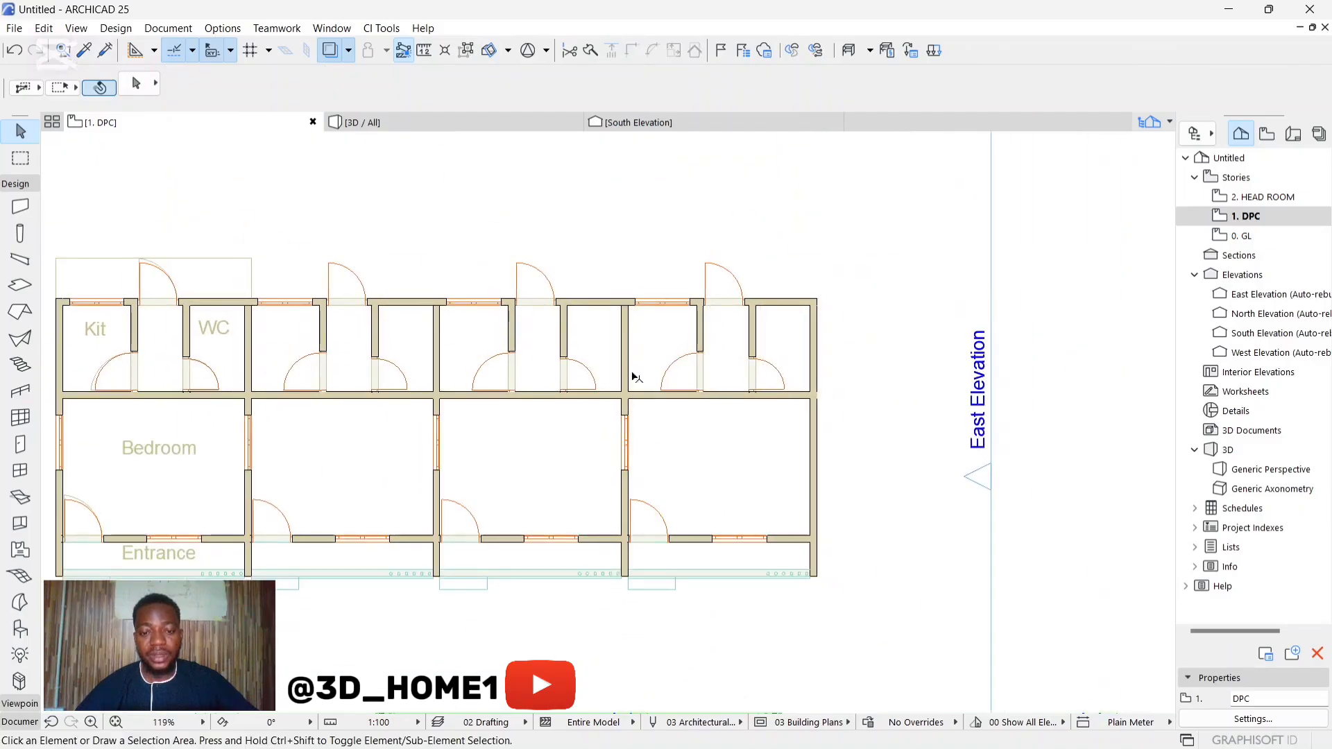
Step: Examine the row of four units in 3D from the front, along the verandas, at the end walls and from above
{"action": "left_click", "coordinate": [389, 123]}
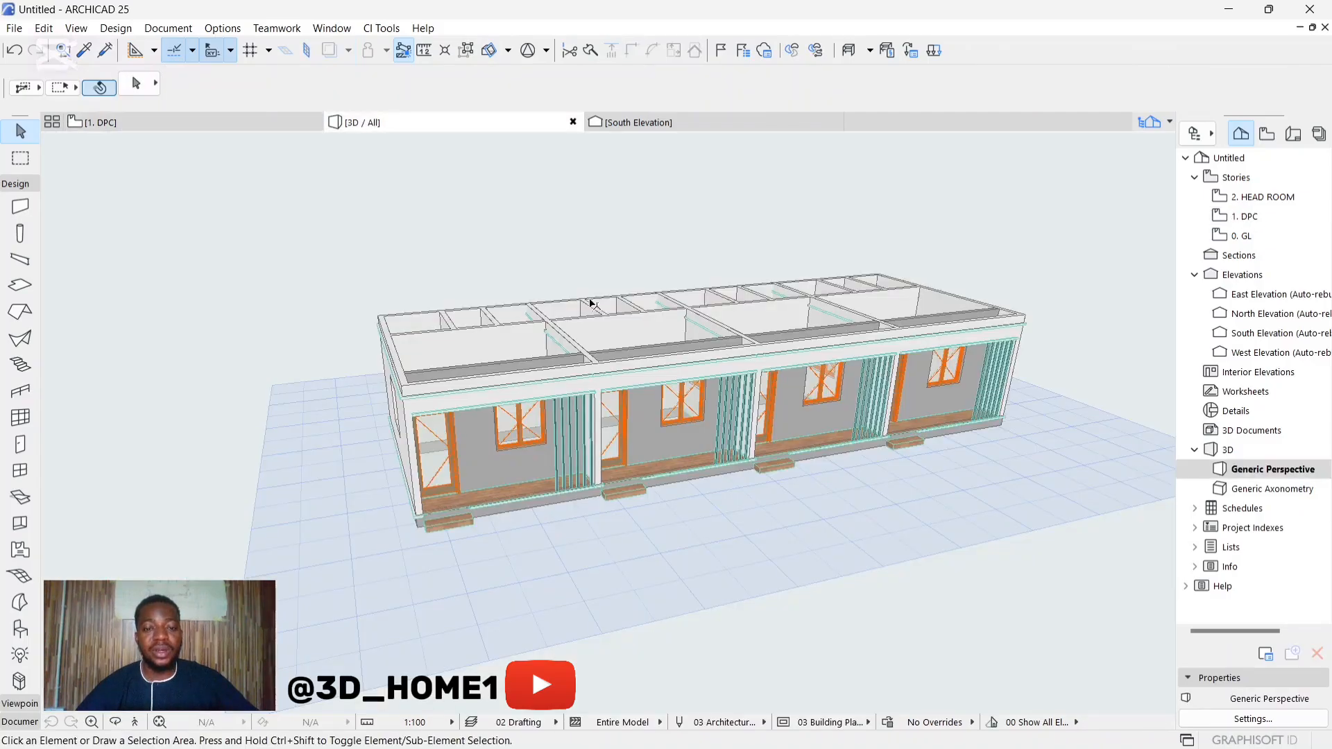
{"action": "middle_click_drag", "start_coordinate": [641, 345], "coordinate": [535, 373], "text": "shift"}
{"action": "scroll", "coordinate": [535, 374], "scroll_direction": "down", "scroll_amount": 2}
{"action": "scroll", "coordinate": [937, 484], "scroll_direction": "up", "scroll_amount": 4}
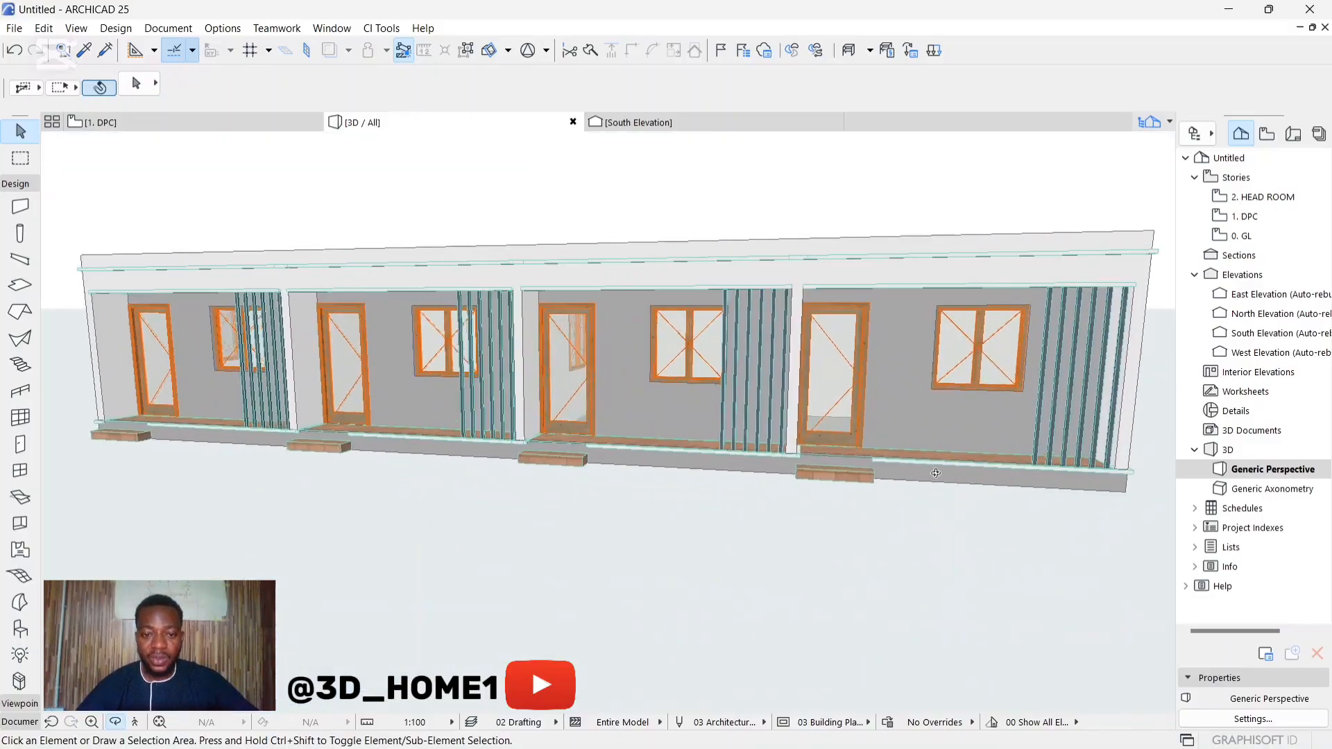
{"action": "middle_click_drag", "start_coordinate": [937, 485], "coordinate": [704, 445], "text": "shift"}
{"action": "scroll", "coordinate": [858, 432], "scroll_direction": "up", "scroll_amount": 2}
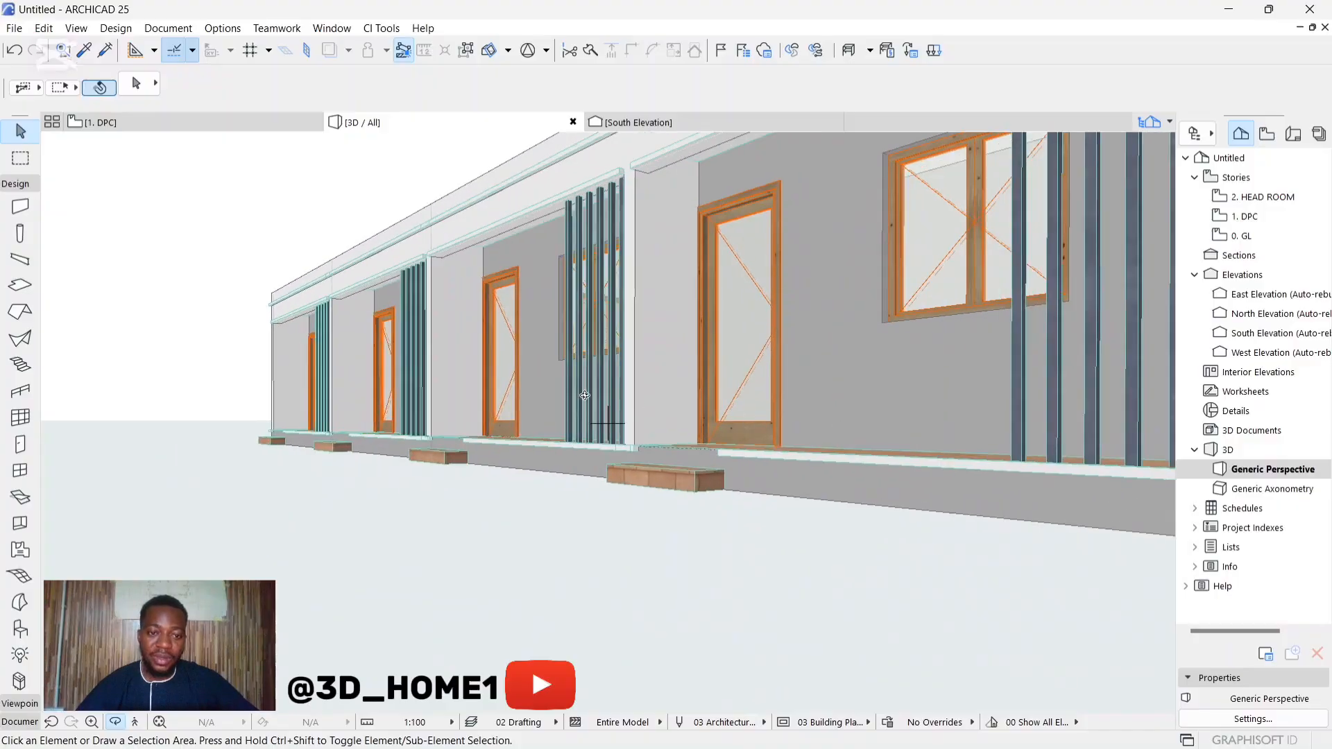
{"action": "middle_click_drag", "start_coordinate": [585, 395], "coordinate": [870, 392], "text": "shift"}
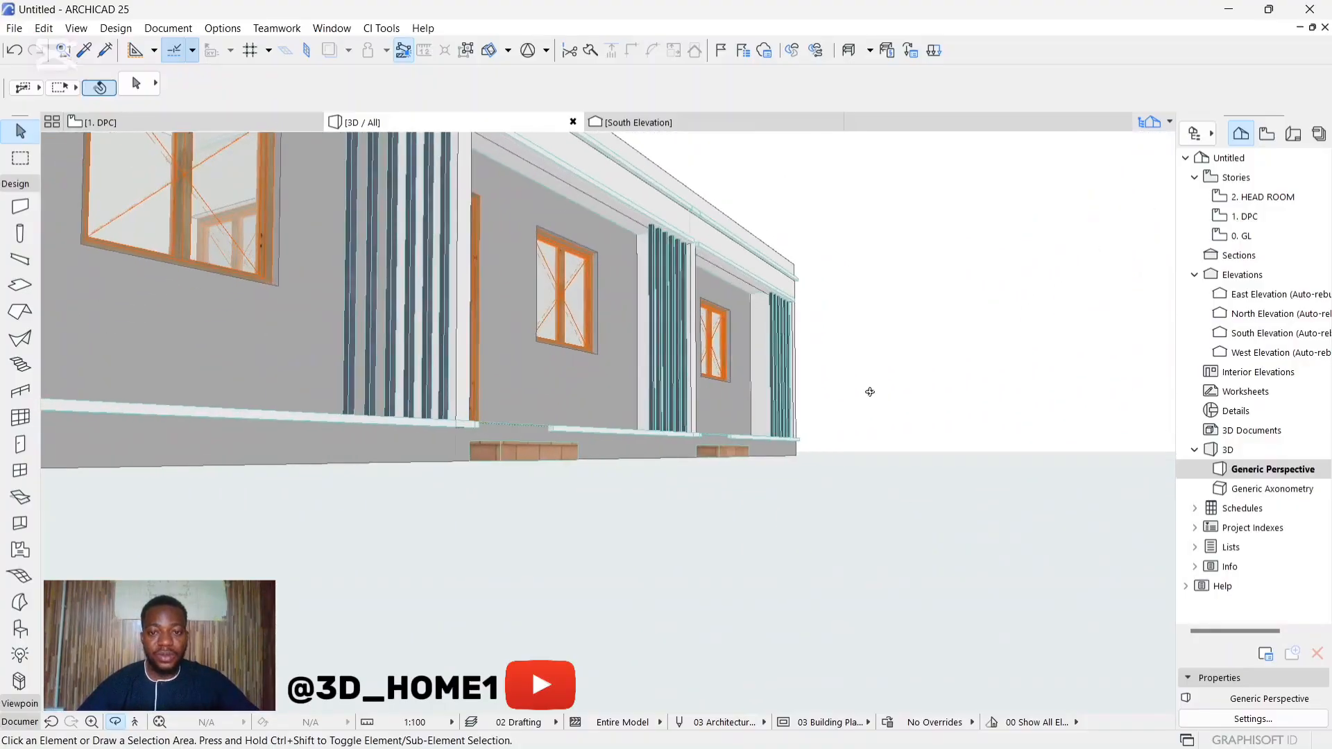
{"action": "scroll", "coordinate": [871, 394], "scroll_direction": "down", "scroll_amount": 1}
{"action": "scroll", "coordinate": [611, 398], "scroll_direction": "down", "scroll_amount": 4}
{"action": "middle_click_drag", "start_coordinate": [555, 375], "coordinate": [284, 498], "text": "shift"}
{"action": "middle_click_drag", "start_coordinate": [708, 435], "coordinate": [326, 354], "text": "shift"}
{"action": "scroll", "coordinate": [729, 436], "scroll_direction": "up", "scroll_amount": 3}
{"action": "scroll", "coordinate": [730, 437], "scroll_direction": "down", "scroll_amount": 3}
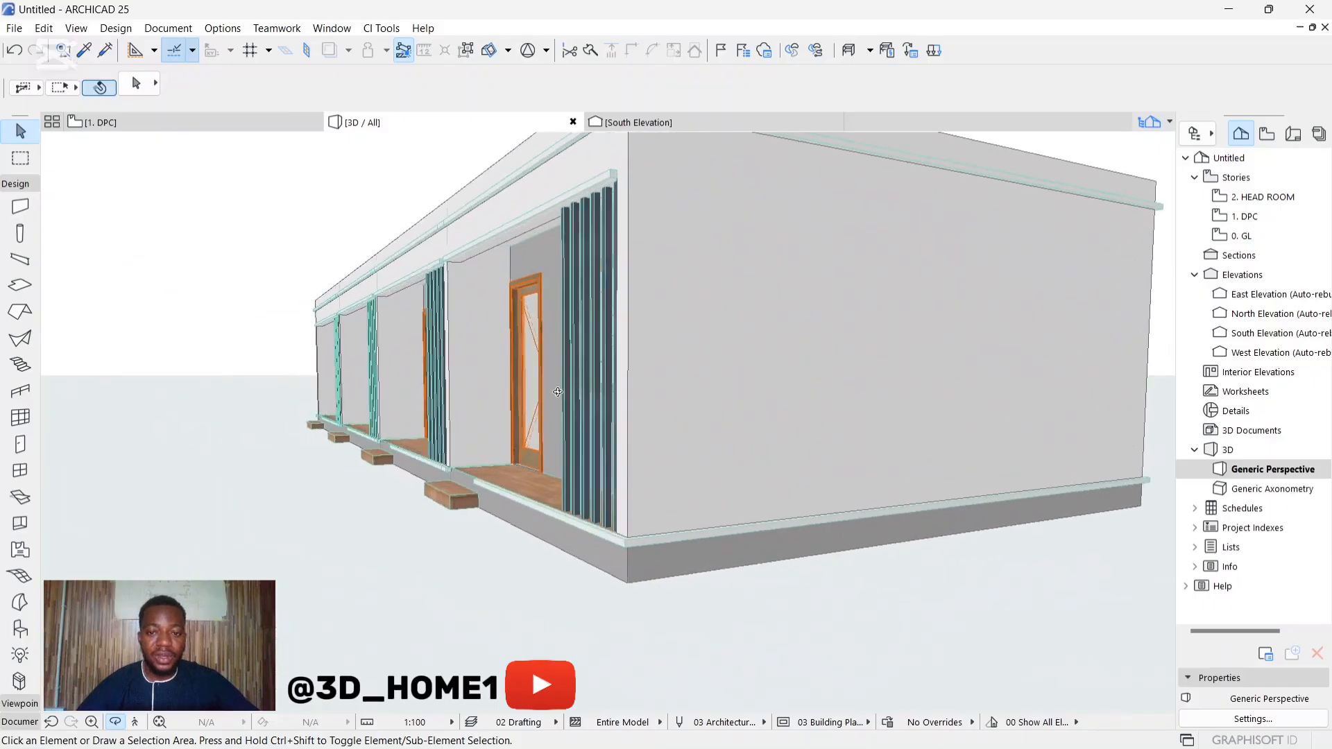
{"action": "middle_click_drag", "start_coordinate": [729, 436], "coordinate": [859, 444], "text": "shift"}
{"action": "scroll", "coordinate": [825, 423], "scroll_direction": "down", "scroll_amount": 3}
{"action": "middle_click_drag", "start_coordinate": [340, 452], "coordinate": [597, 450], "text": "shift"}
{"action": "scroll", "coordinate": [586, 390], "scroll_direction": "down", "scroll_amount": 2}
{"action": "left_click_drag", "start_coordinate": [573, 367], "coordinate": [499, 450]}
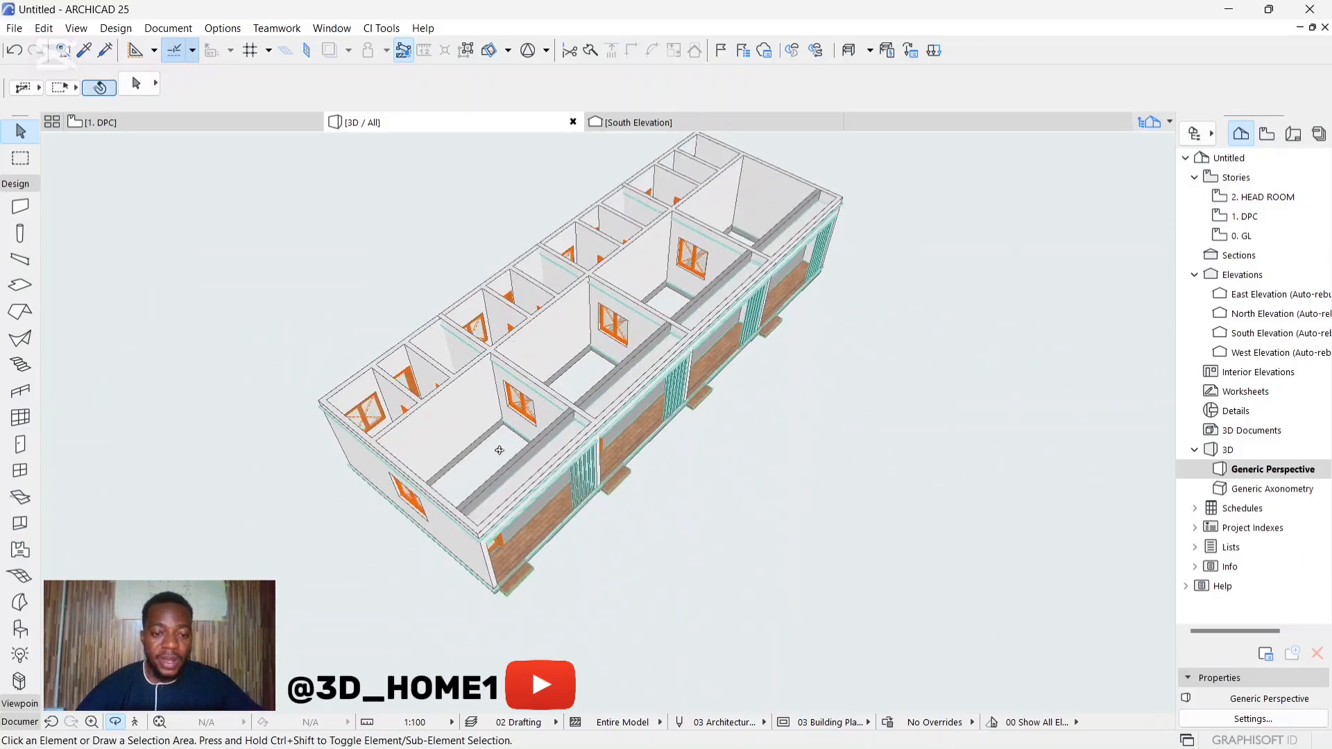
Step: Create a new complex profile named CONCRETE FACIA in the Profile Manager
{"action": "scroll", "coordinate": [381, 409], "scroll_direction": "down", "scroll_amount": 2}
{"action": "key", "text": "Escape"}
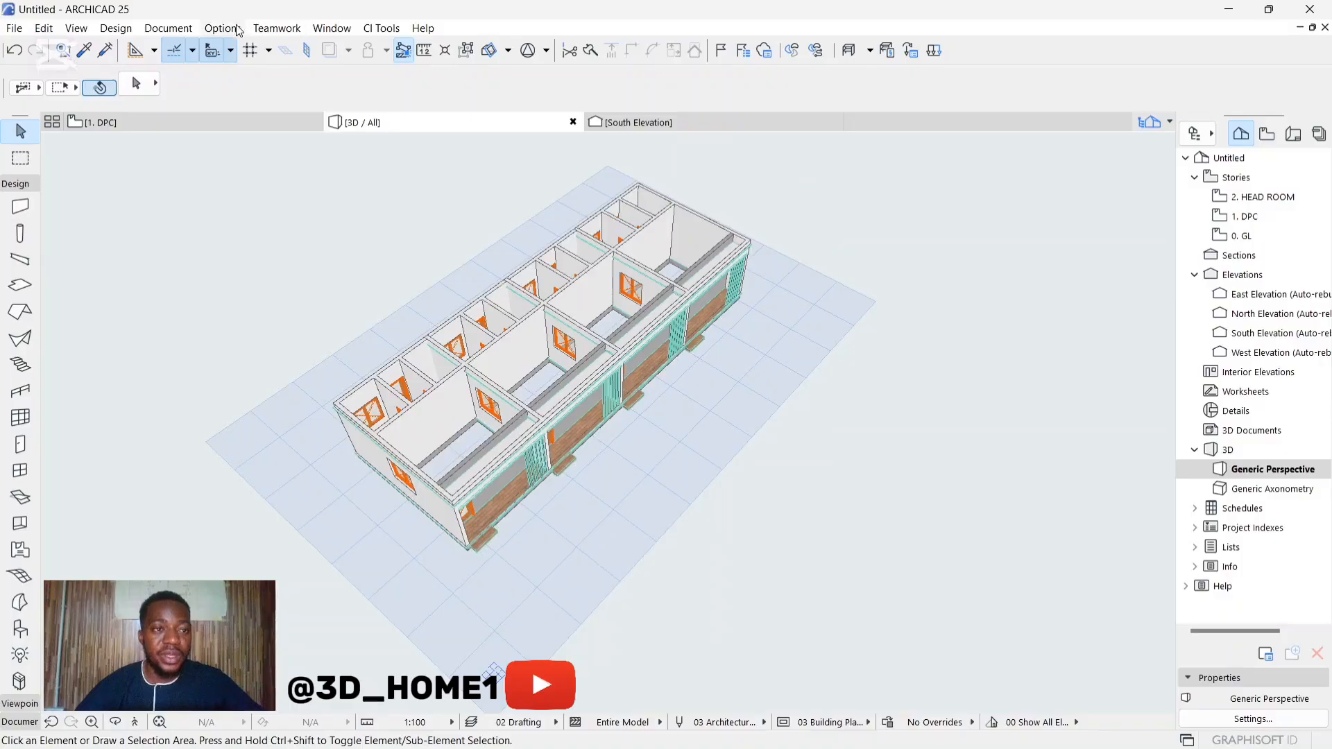
{"action": "left_click", "coordinate": [202, 27]}
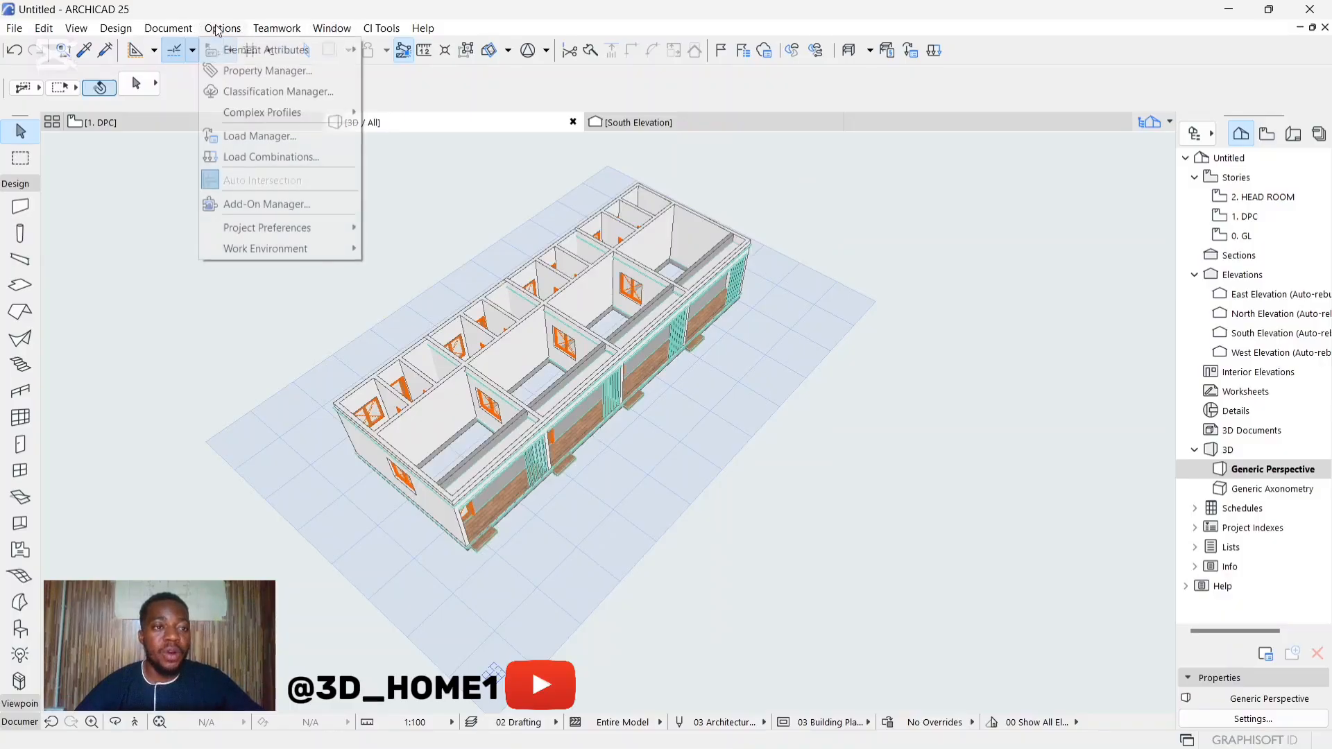
{"action": "mouse_move", "coordinate": [268, 115]}
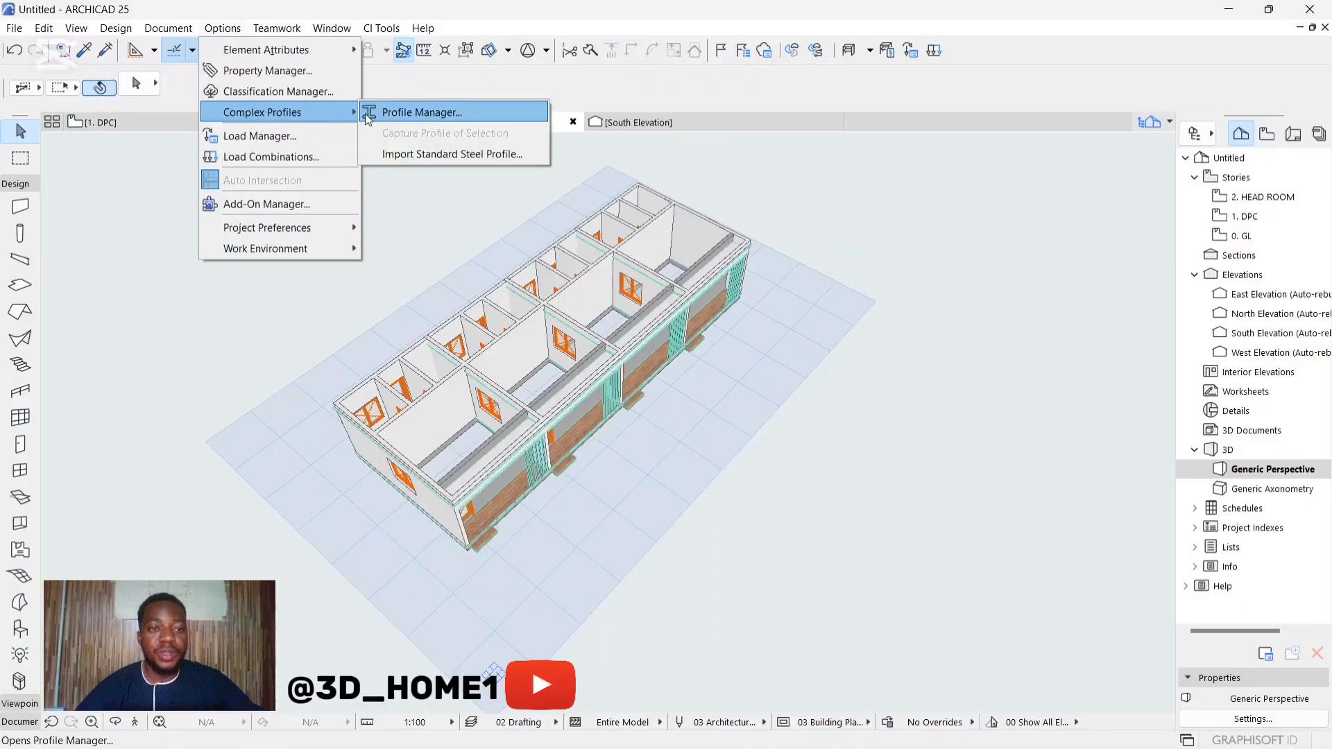
{"action": "left_click", "coordinate": [430, 113]}
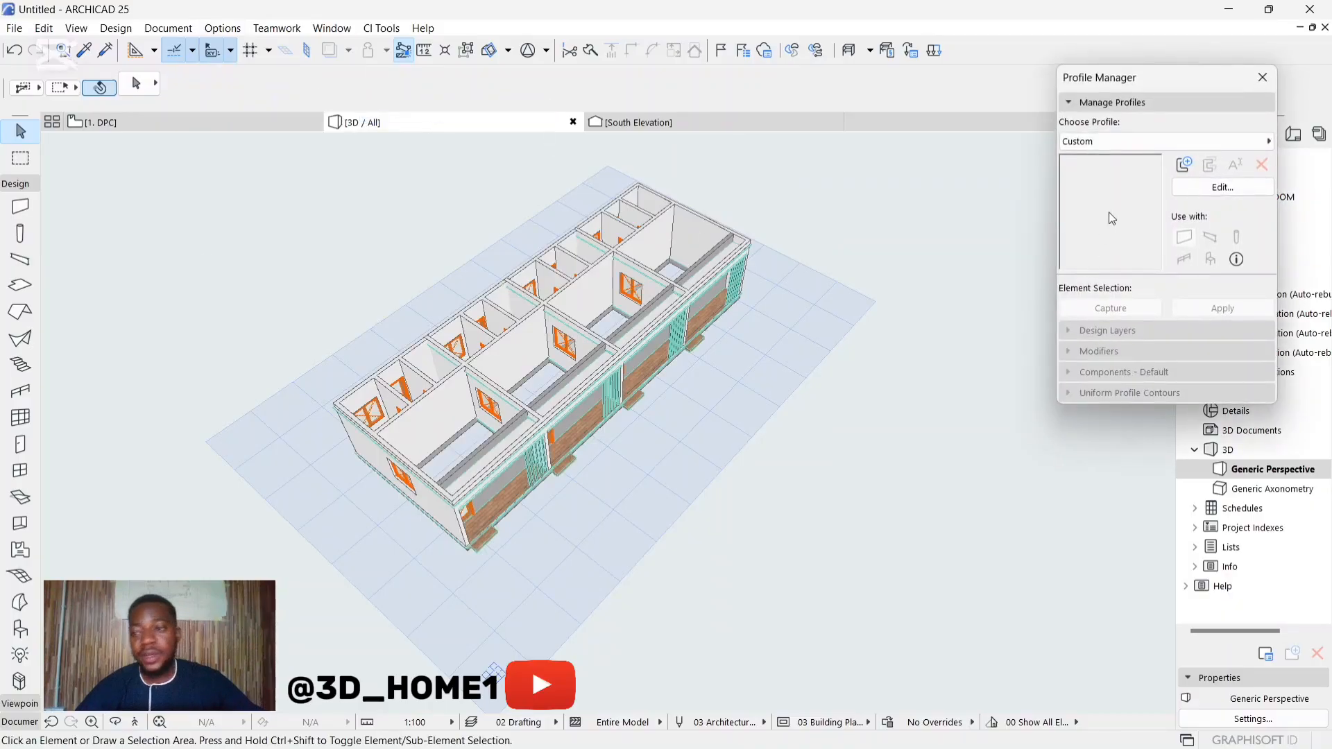
{"action": "left_click", "coordinate": [1186, 165]}
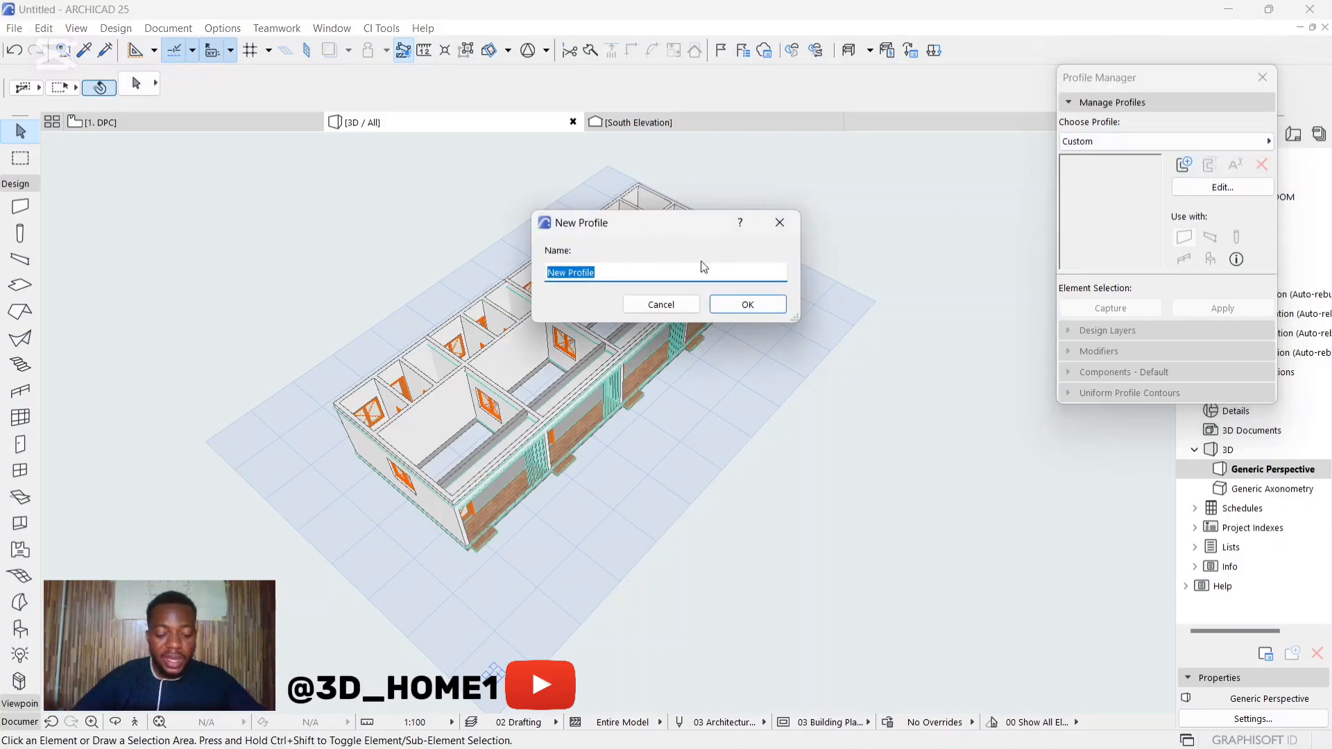
{"action": "type", "text": "CONCRETE FACIA"}
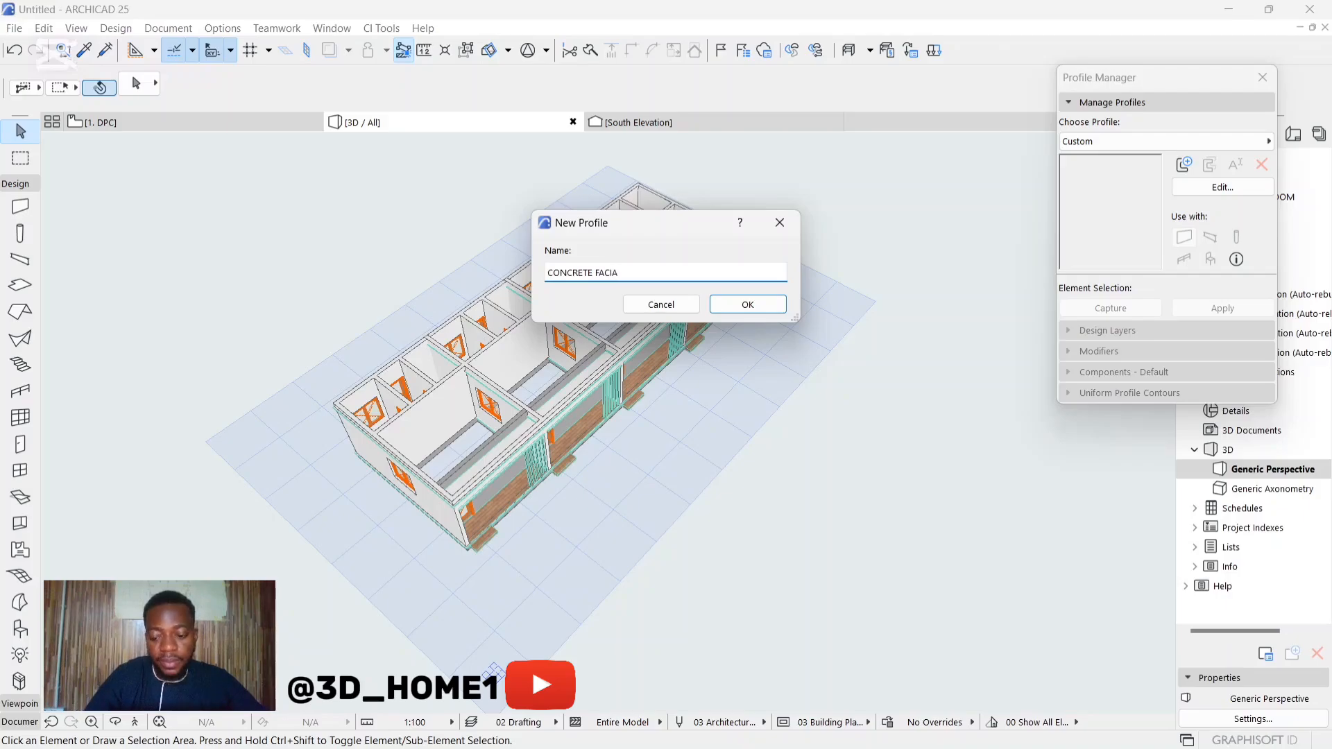
{"action": "left_click", "coordinate": [755, 299]}
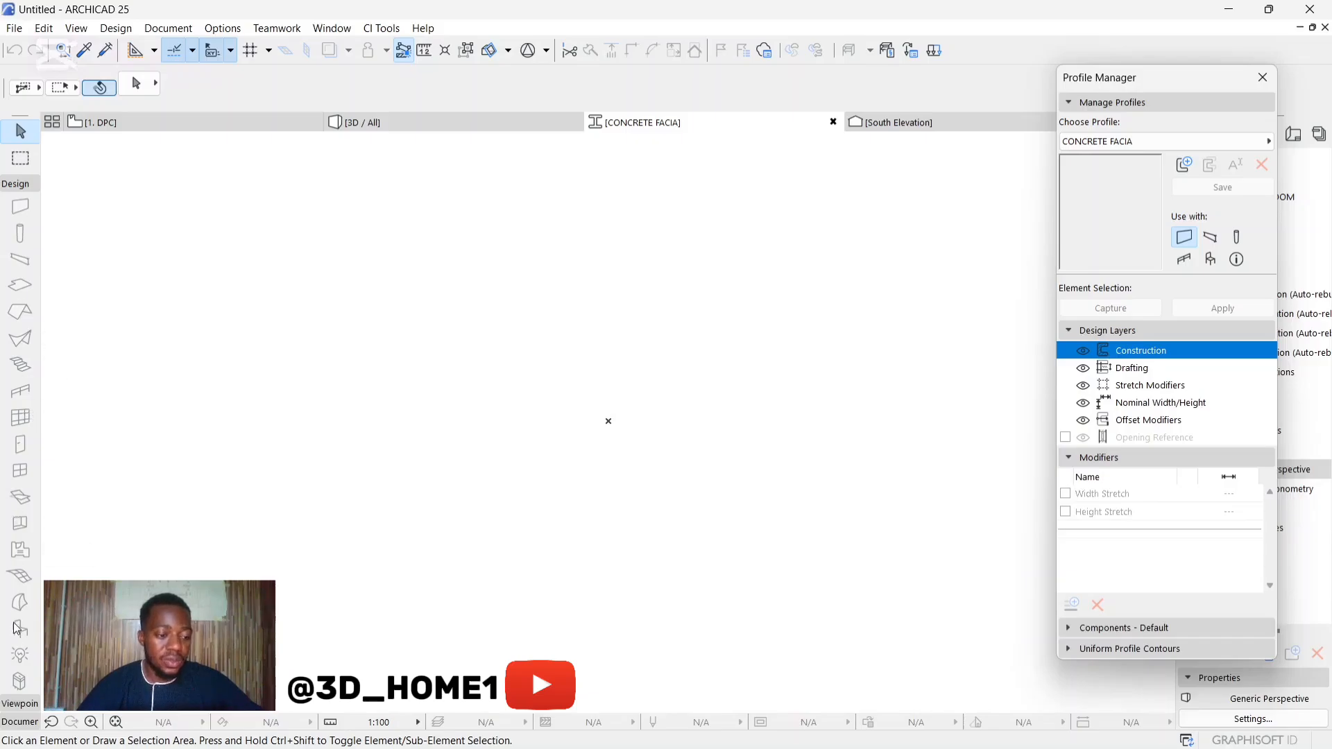
Step: Draw stepped profile lines from the origin: about 100 mm right, 50 mm up, 100 mm right and 100 mm up
{"action": "left_click", "coordinate": [21, 716]}
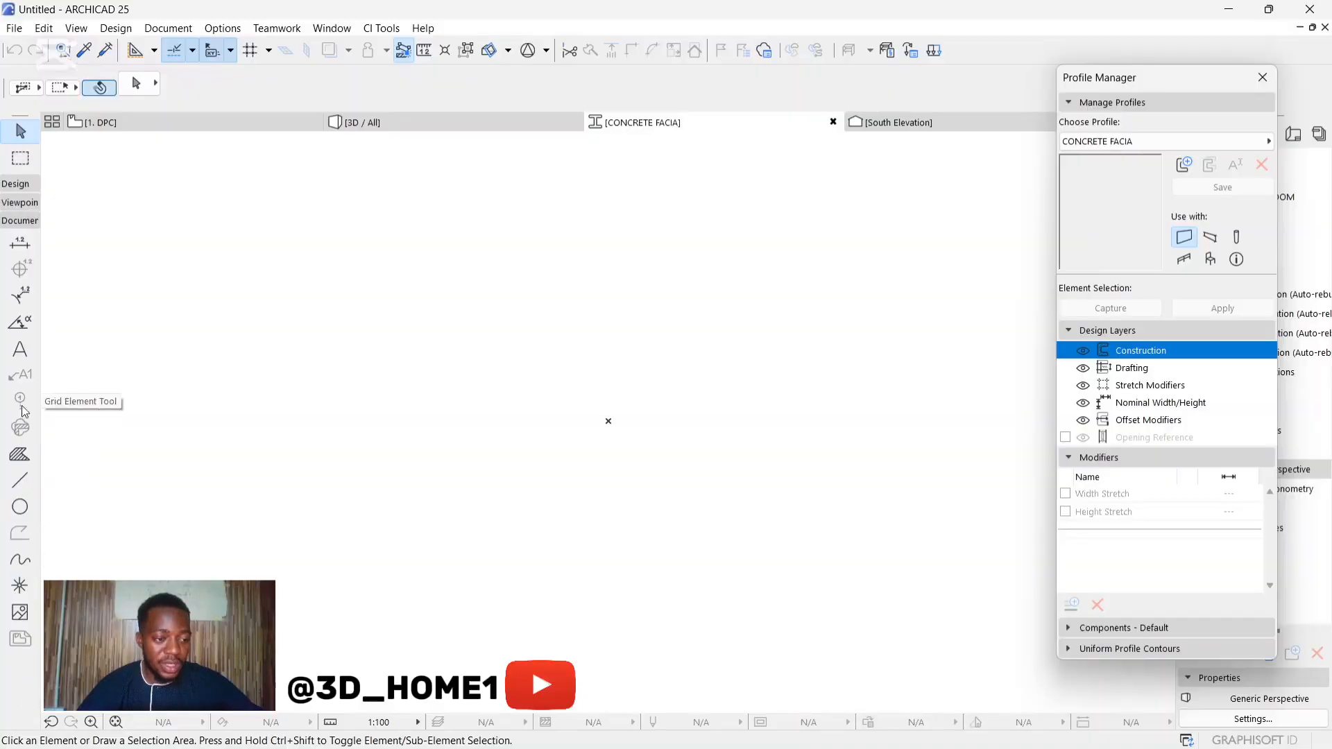
{"action": "left_click", "coordinate": [19, 480]}
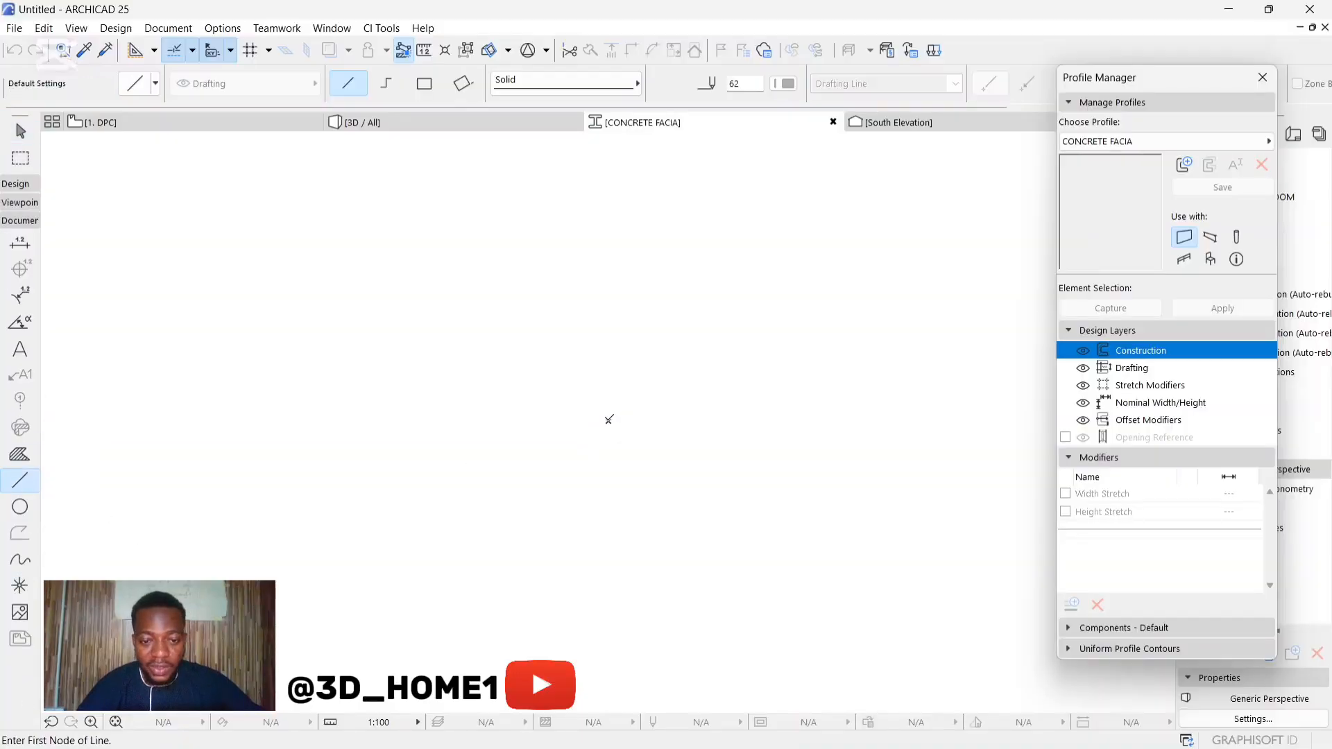
{"action": "left_click", "coordinate": [609, 420]}
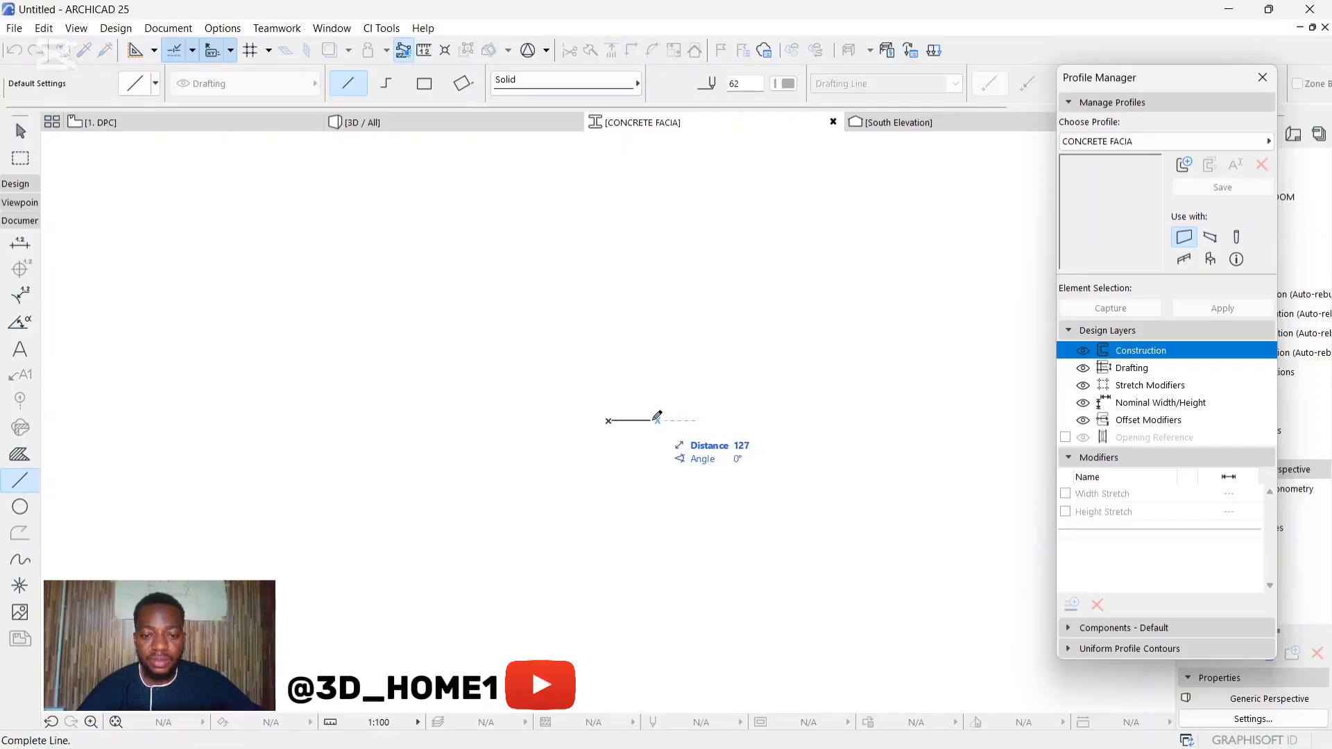
{"action": "type", "text": "100"}
{"action": "key", "text": "Return"}
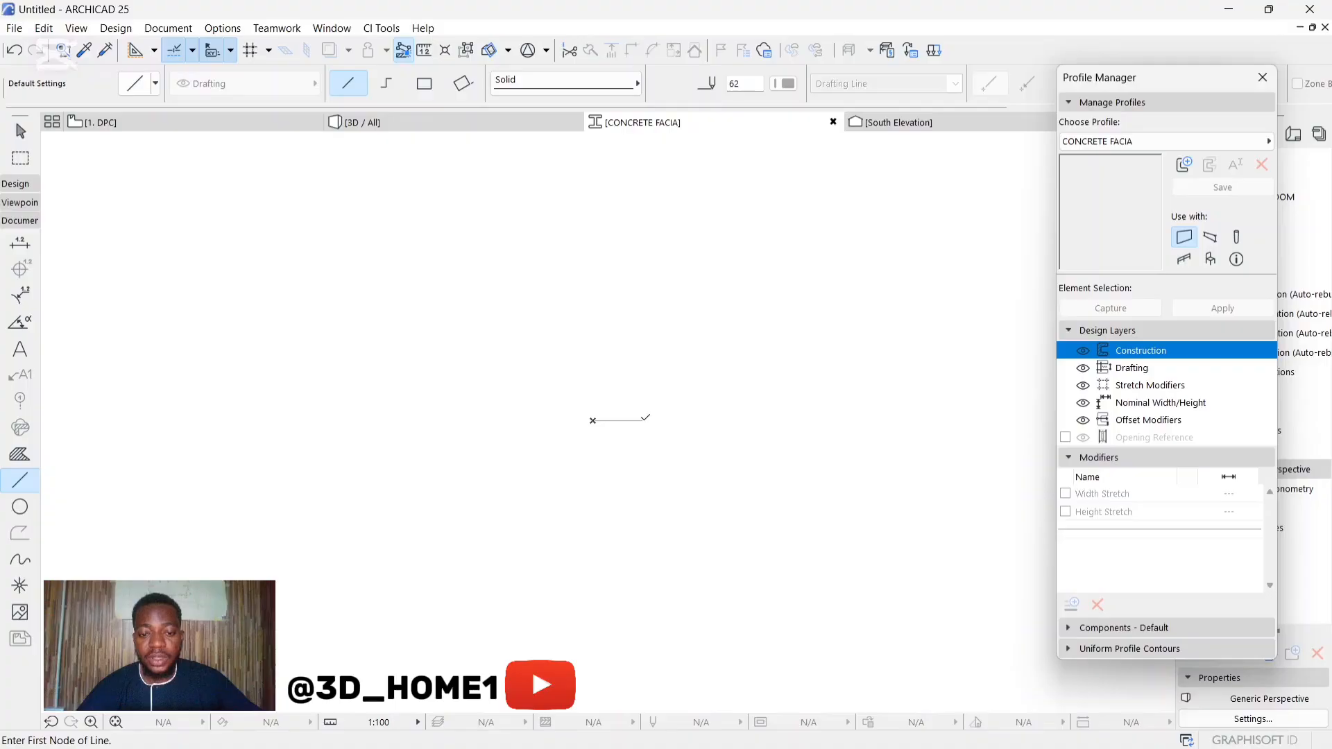
{"action": "left_click", "coordinate": [643, 420]}
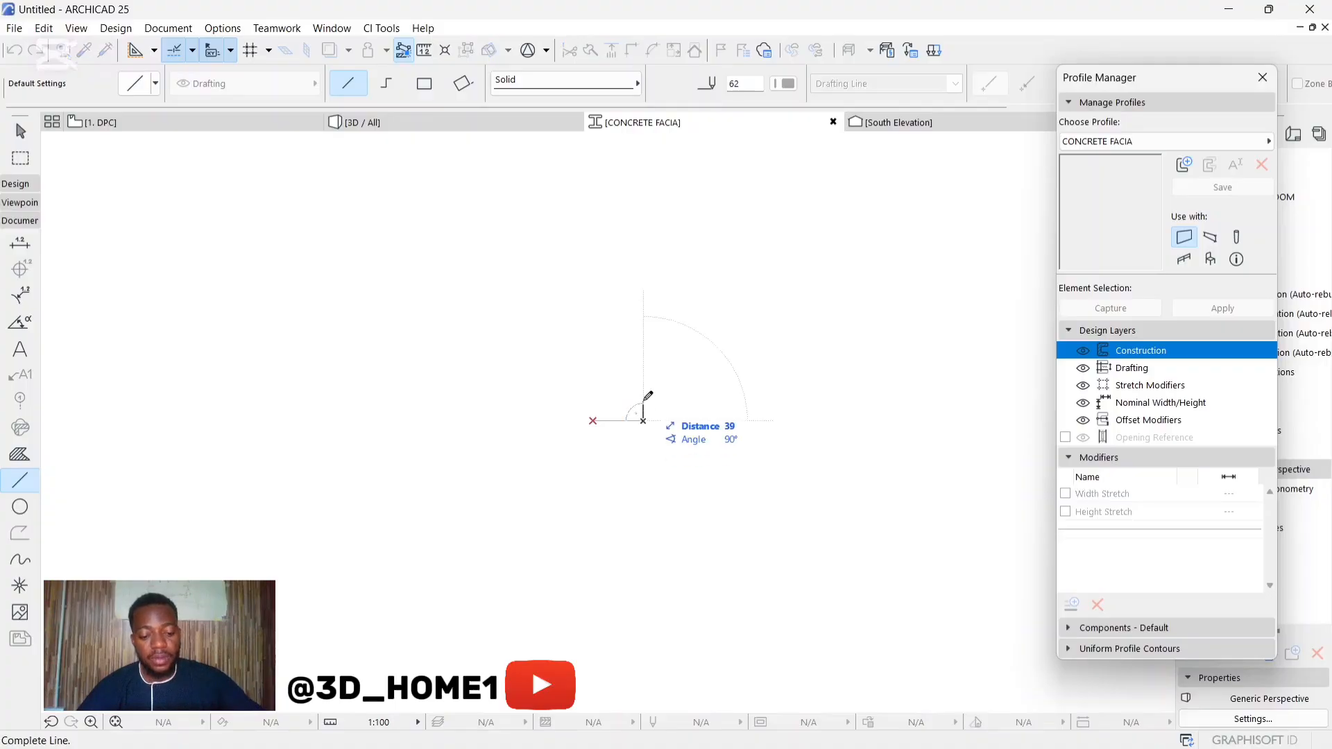
{"action": "left_click", "coordinate": [644, 395]}
{"action": "left_click", "coordinate": [643, 395]}
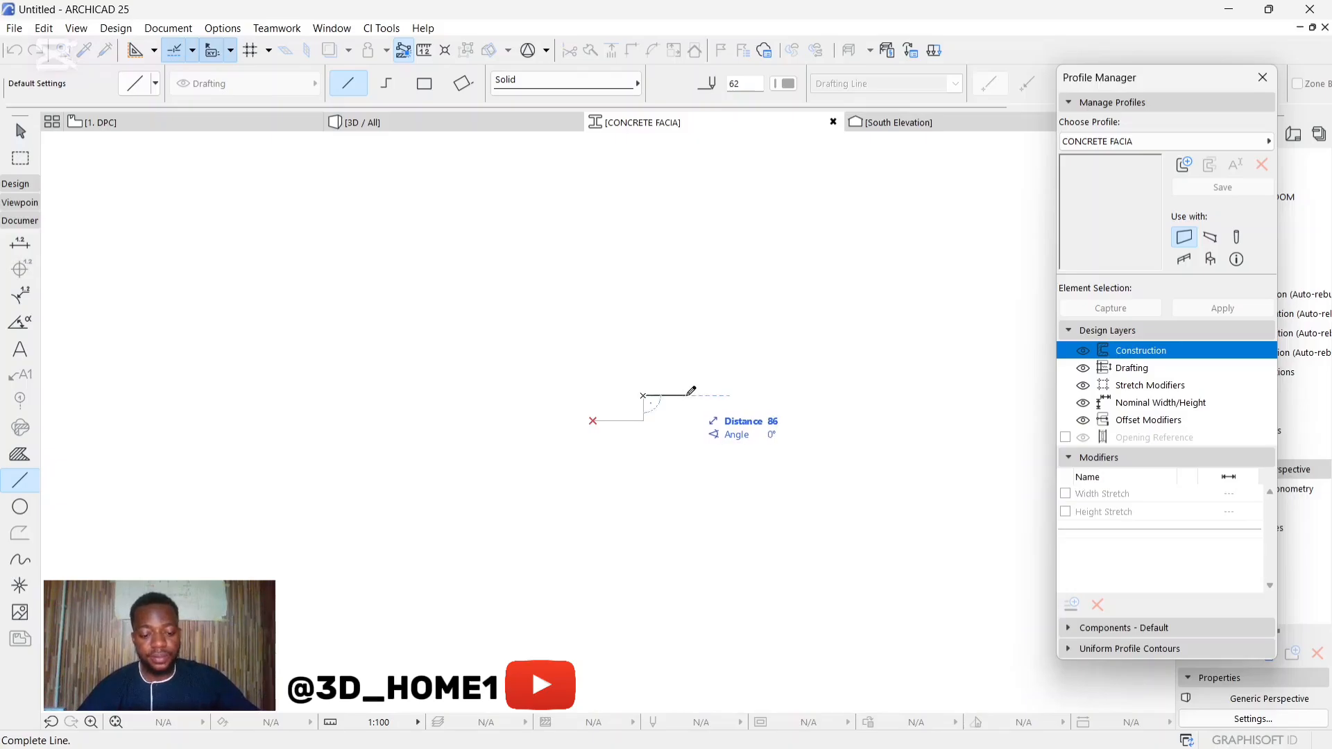
{"action": "left_click", "coordinate": [693, 395]}
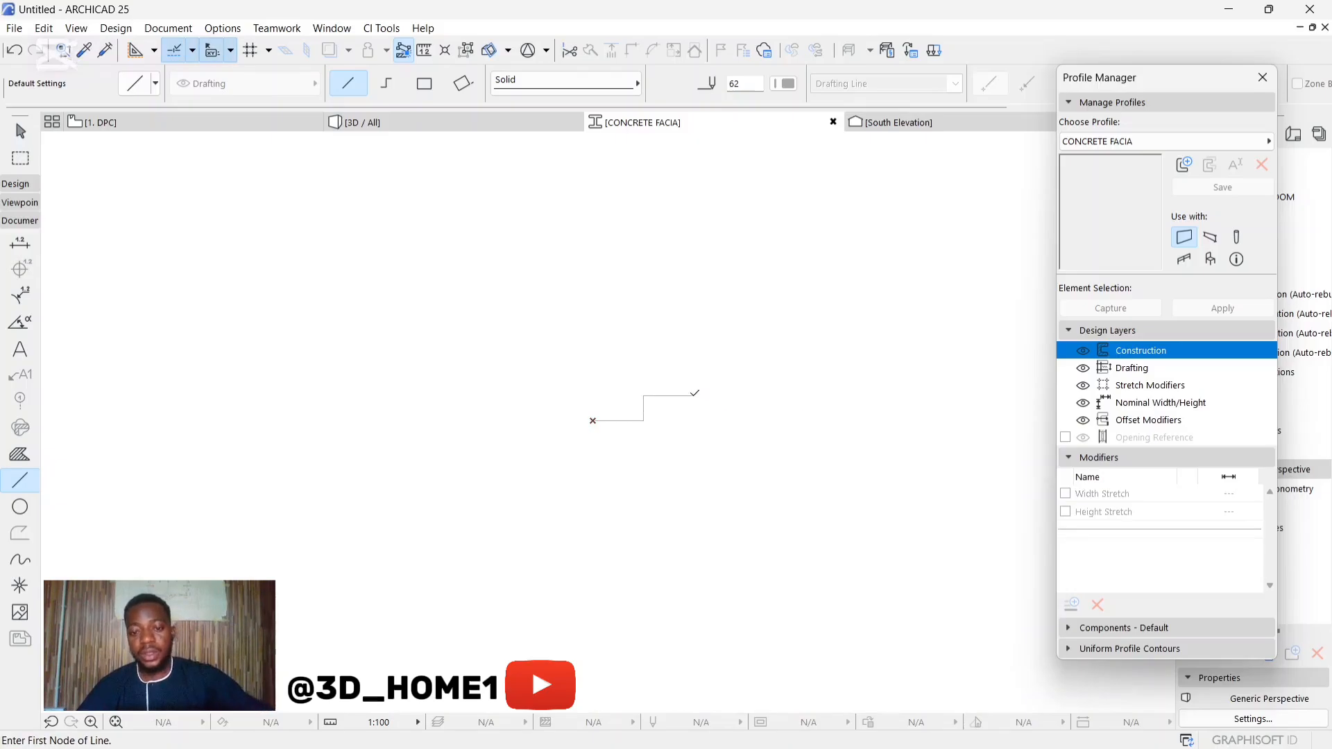
{"action": "double_click", "coordinate": [694, 344]}
{"action": "left_click", "coordinate": [694, 344]}
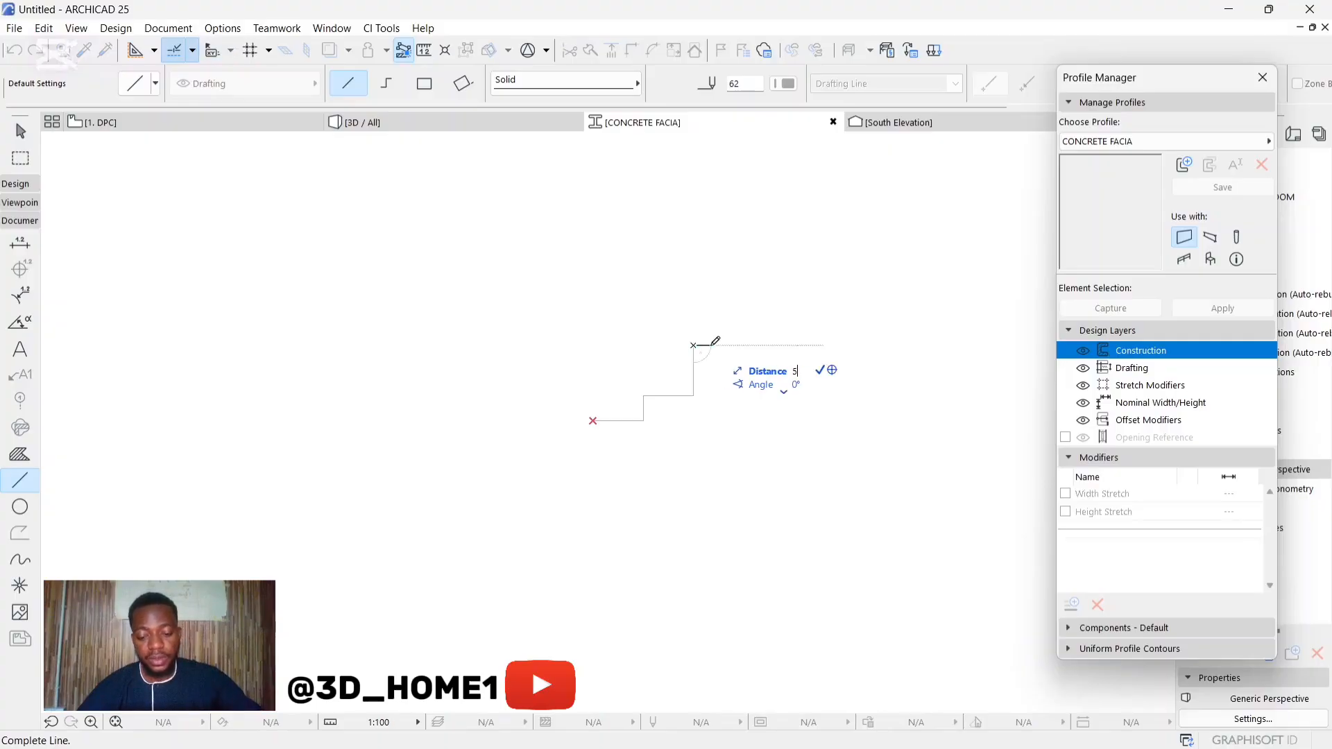
Step: Continue the stepped outline with lines about 50 mm to the right and 100 mm up
{"action": "left_click", "coordinate": [718, 344]}
{"action": "key", "text": "ctrl+z"}
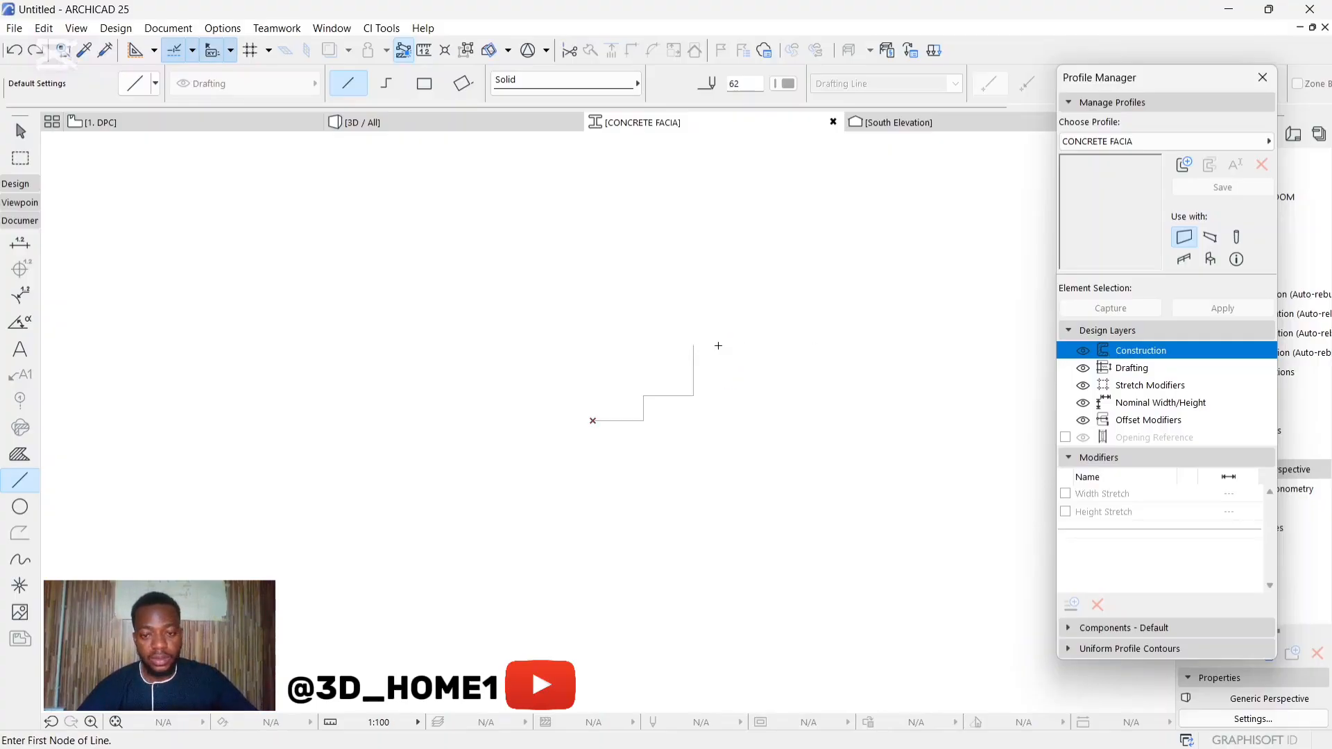
{"action": "left_click", "coordinate": [694, 344]}
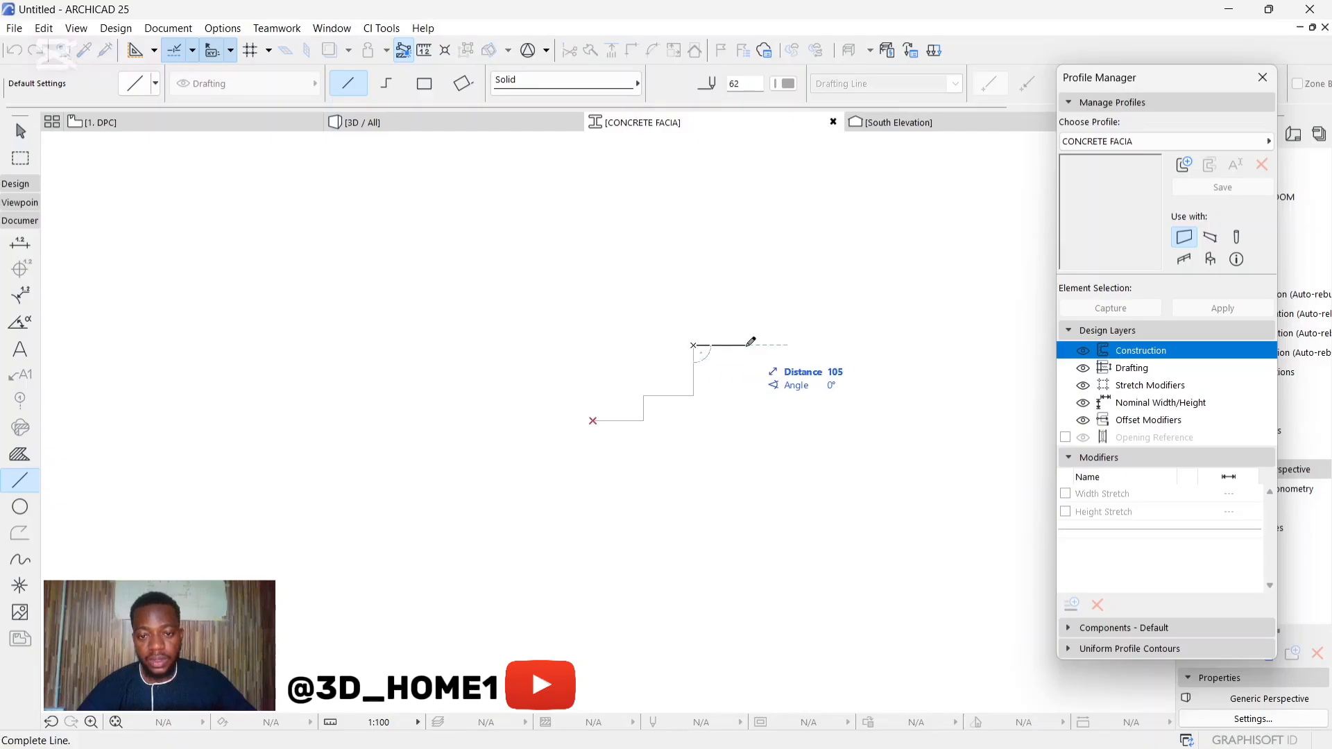
{"action": "left_click", "coordinate": [718, 345]}
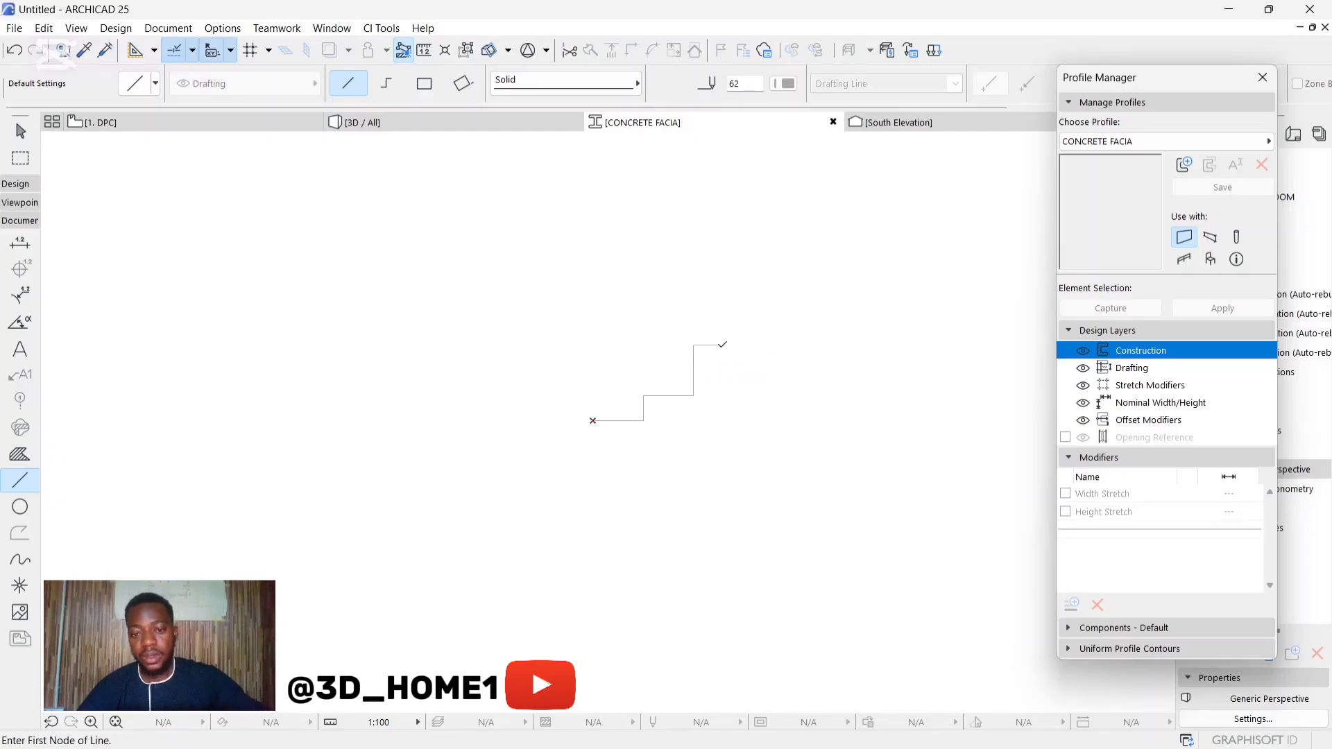
{"action": "left_click", "coordinate": [718, 344]}
{"action": "type", "text": "1"}
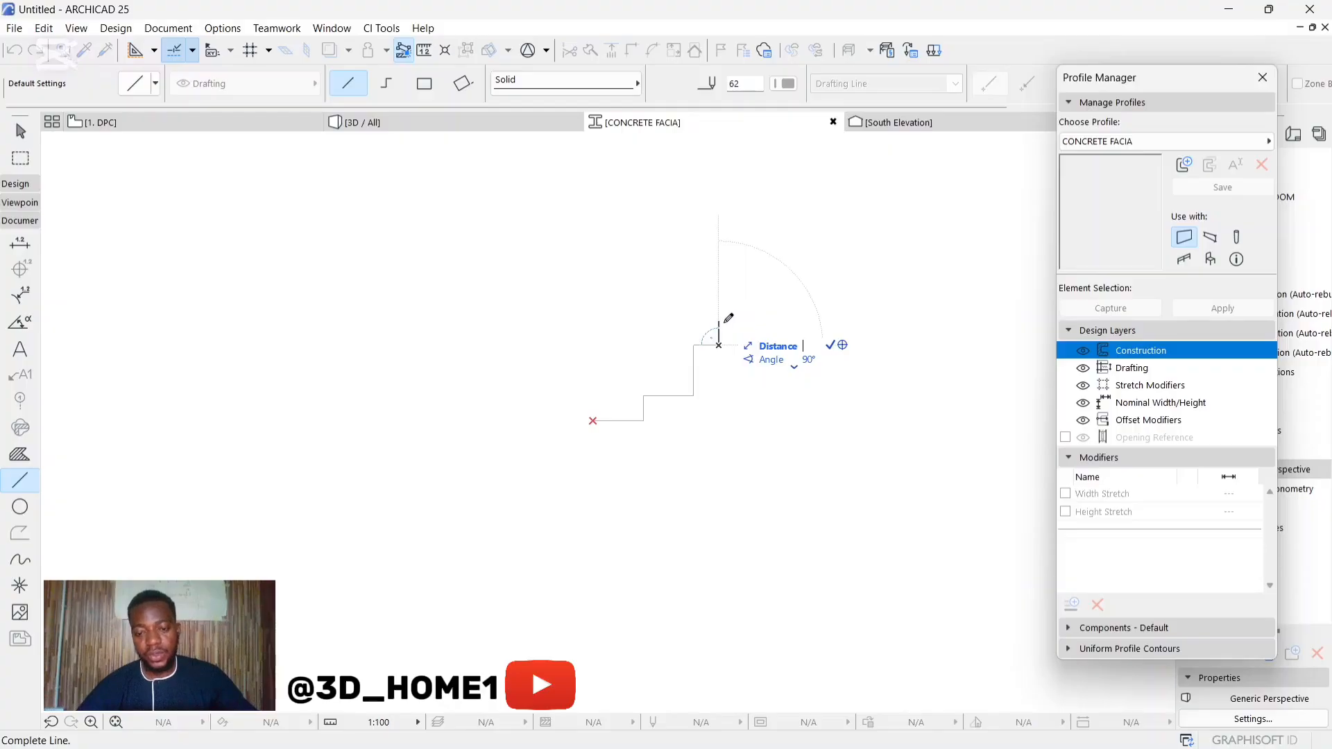
{"action": "type", "text": "100"}
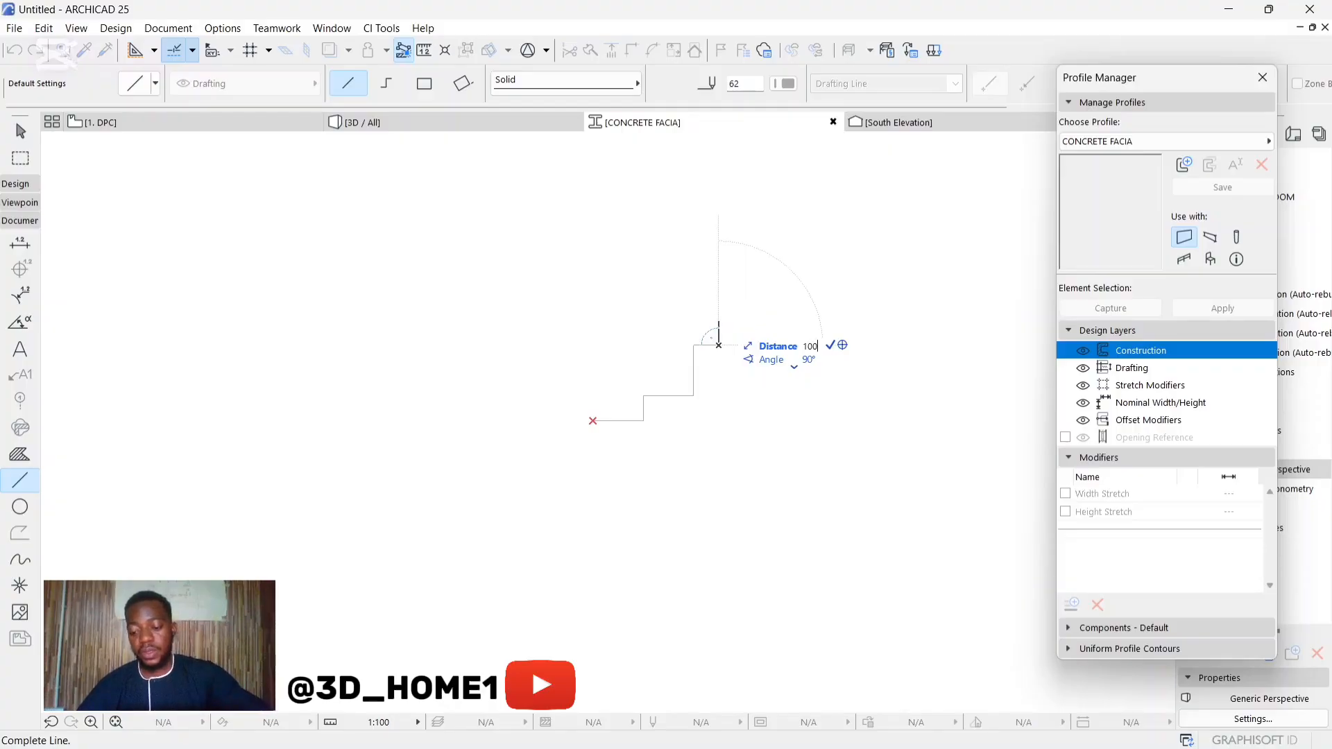
{"action": "key", "text": "Return"}
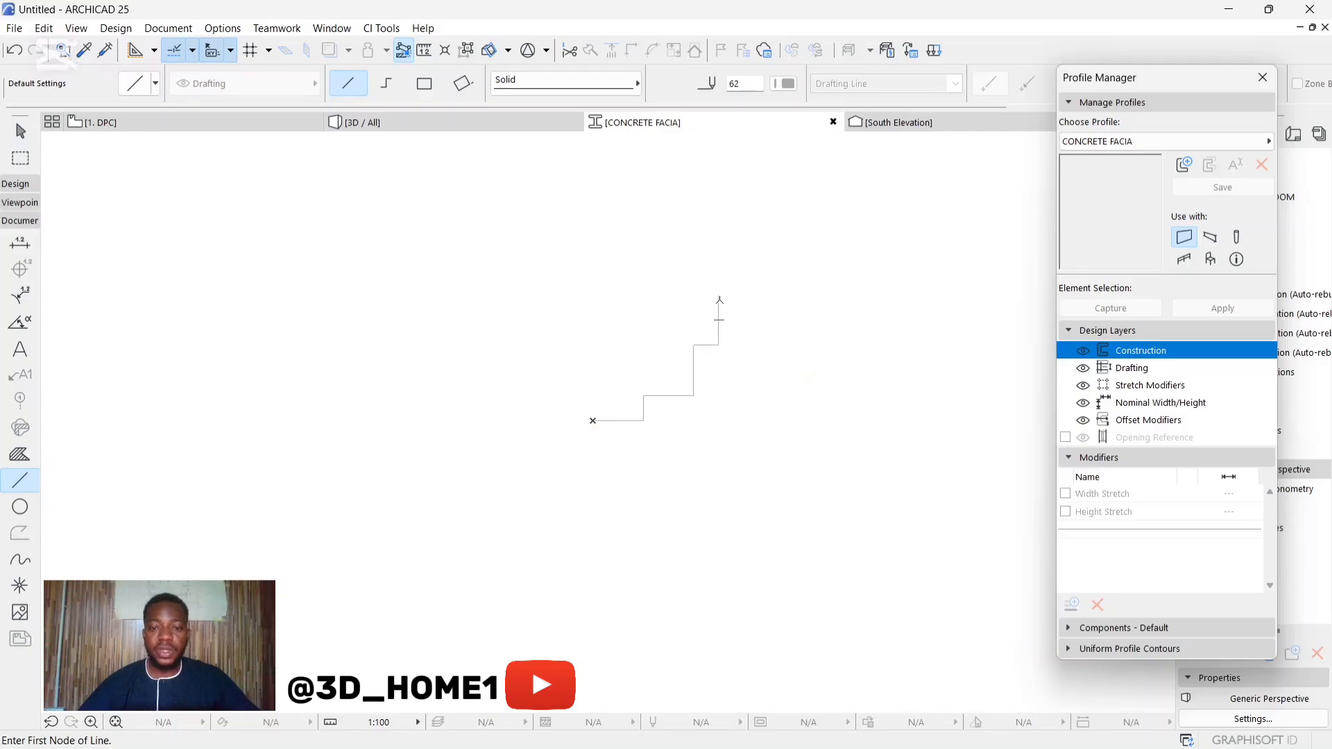
Step: Close the outline with a top edge about 50 mm leftward, a 45° diagonal downward and a short line to the origin
{"action": "left_click", "coordinate": [718, 295]}
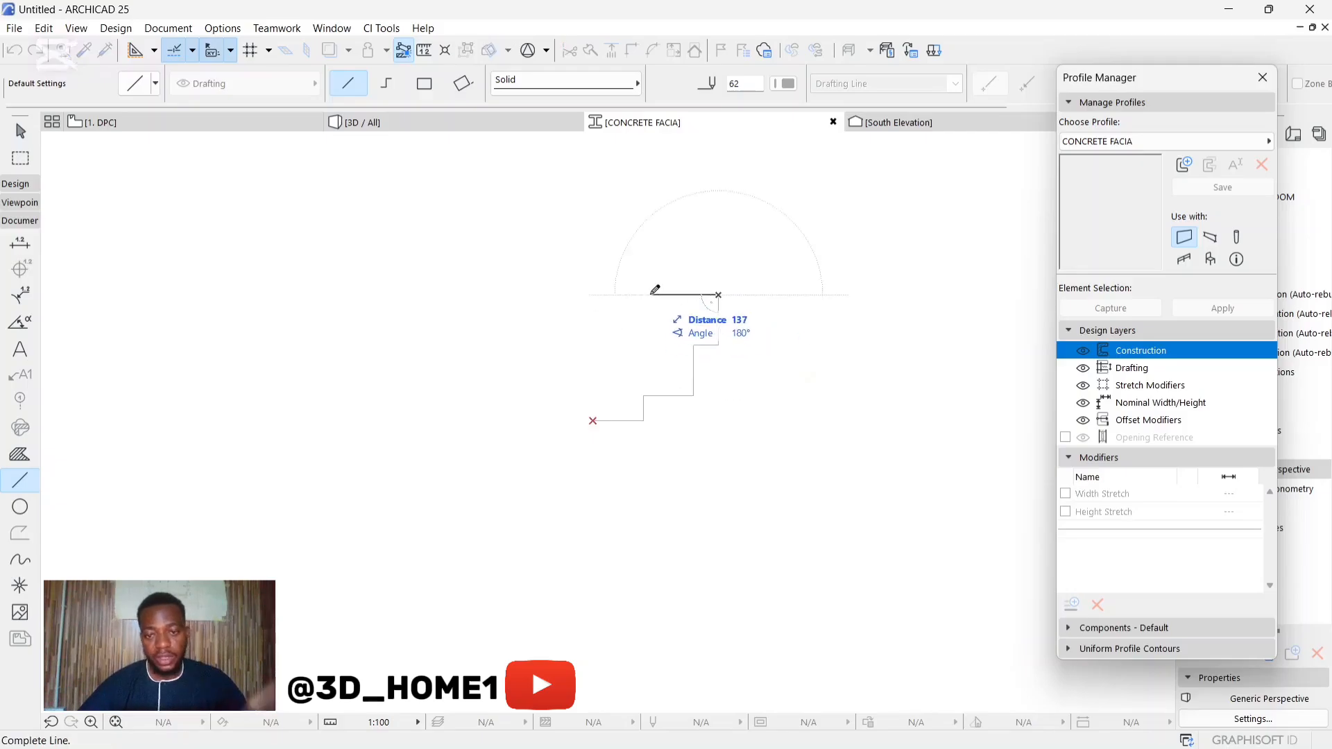
{"action": "left_click", "coordinate": [694, 294]}
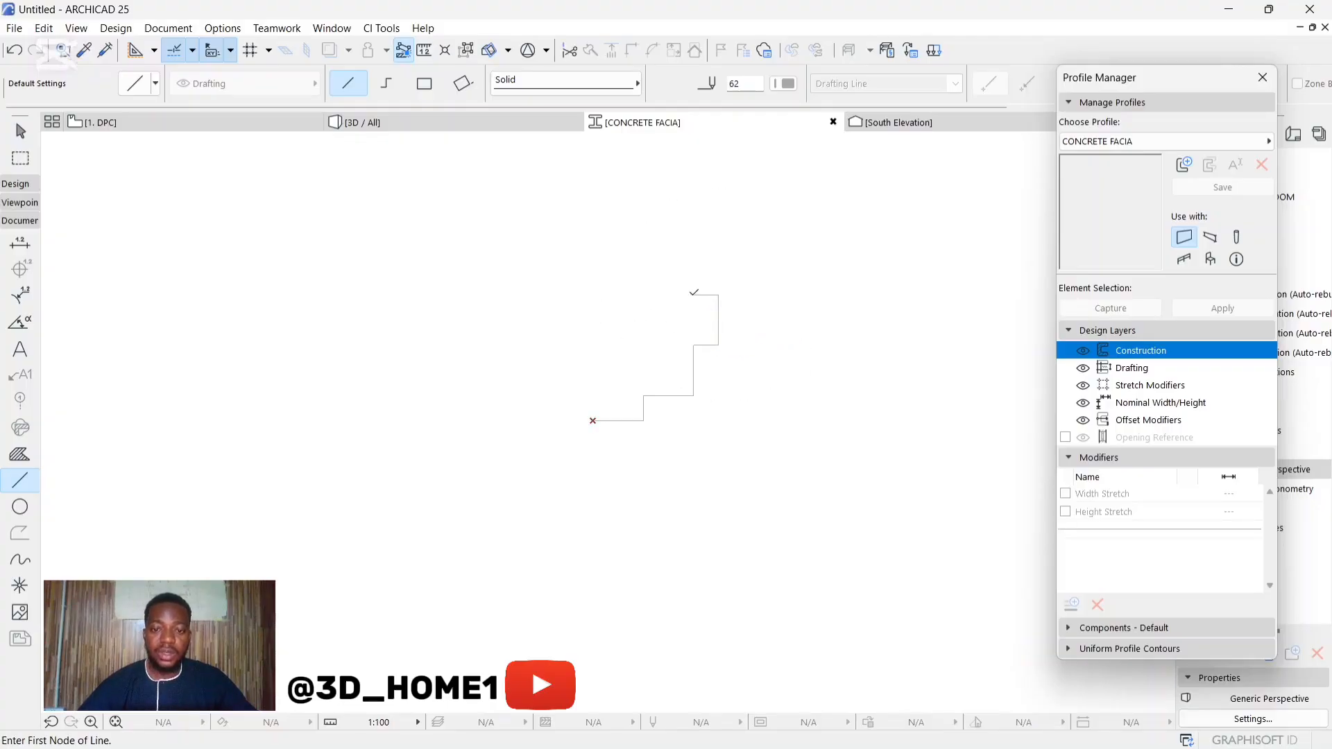
{"action": "left_click", "coordinate": [690, 295]}
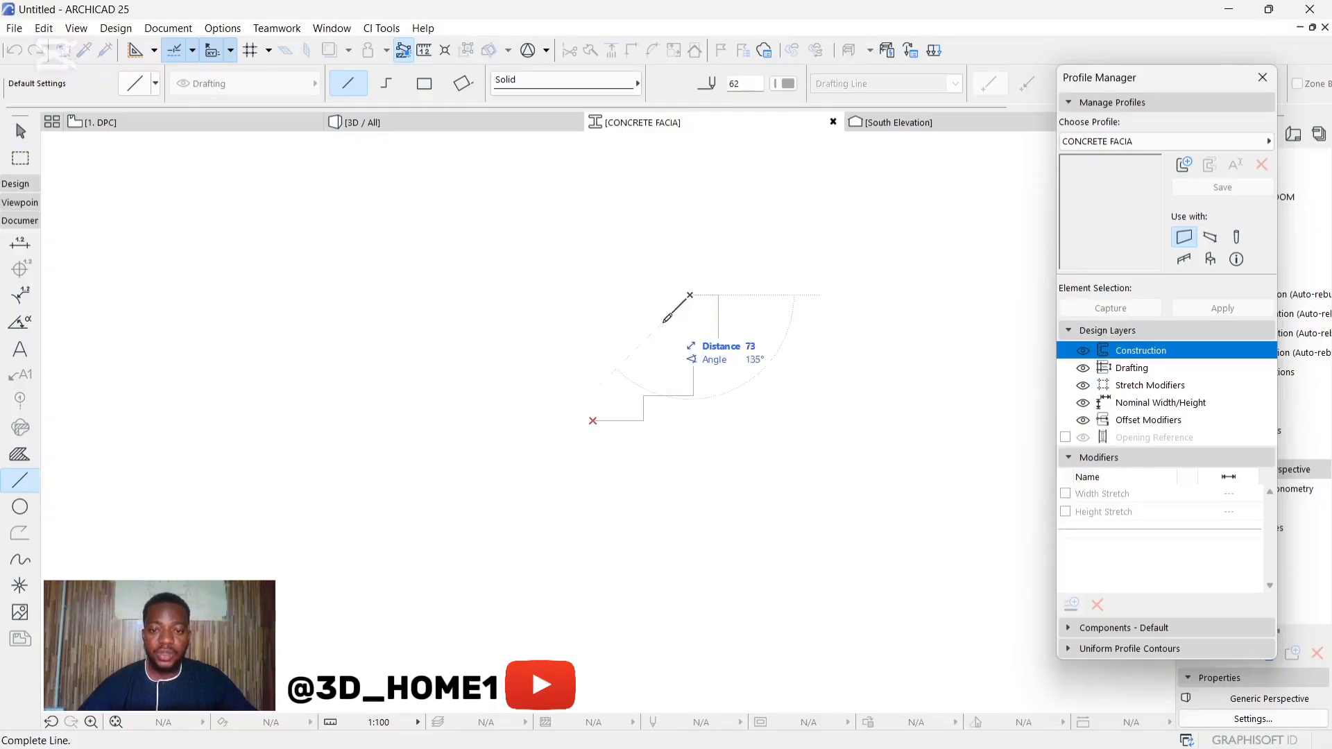
{"action": "left_click", "coordinate": [586, 399]}
{"action": "left_click", "coordinate": [586, 398]}
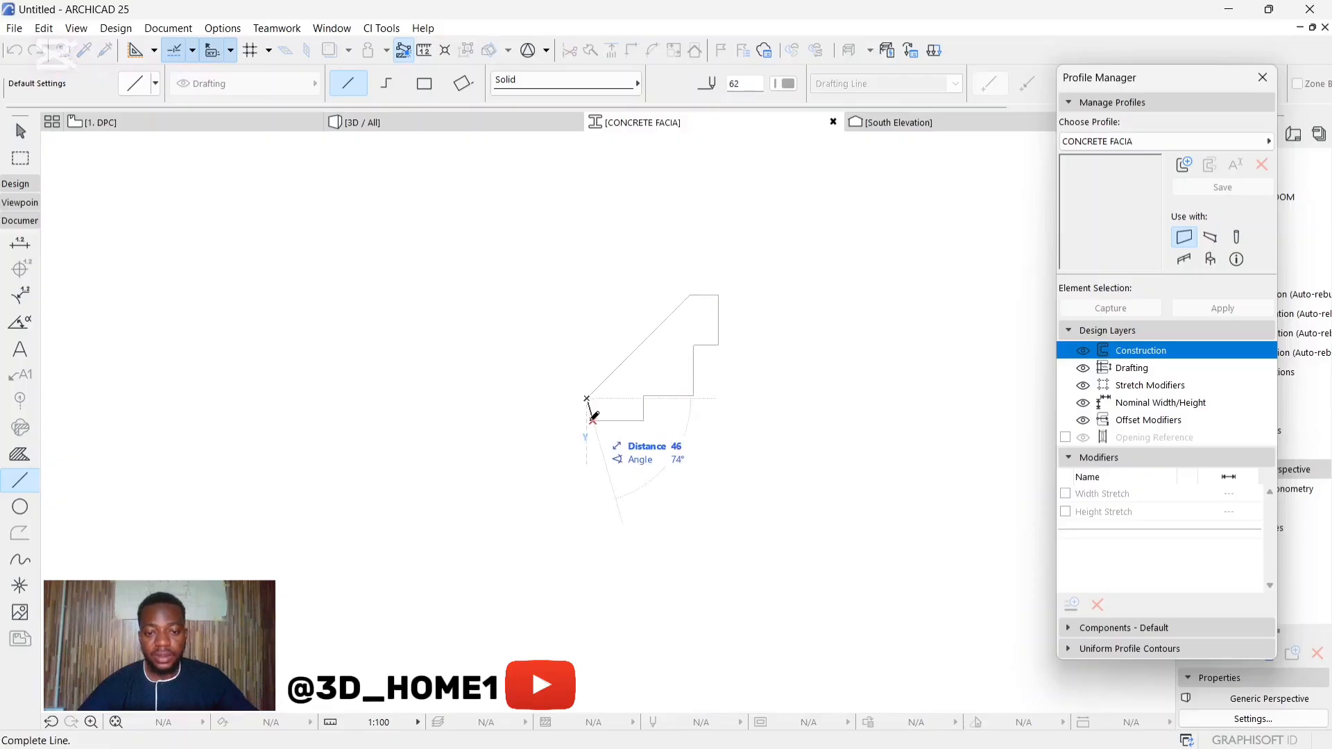
{"action": "left_click", "coordinate": [591, 420]}
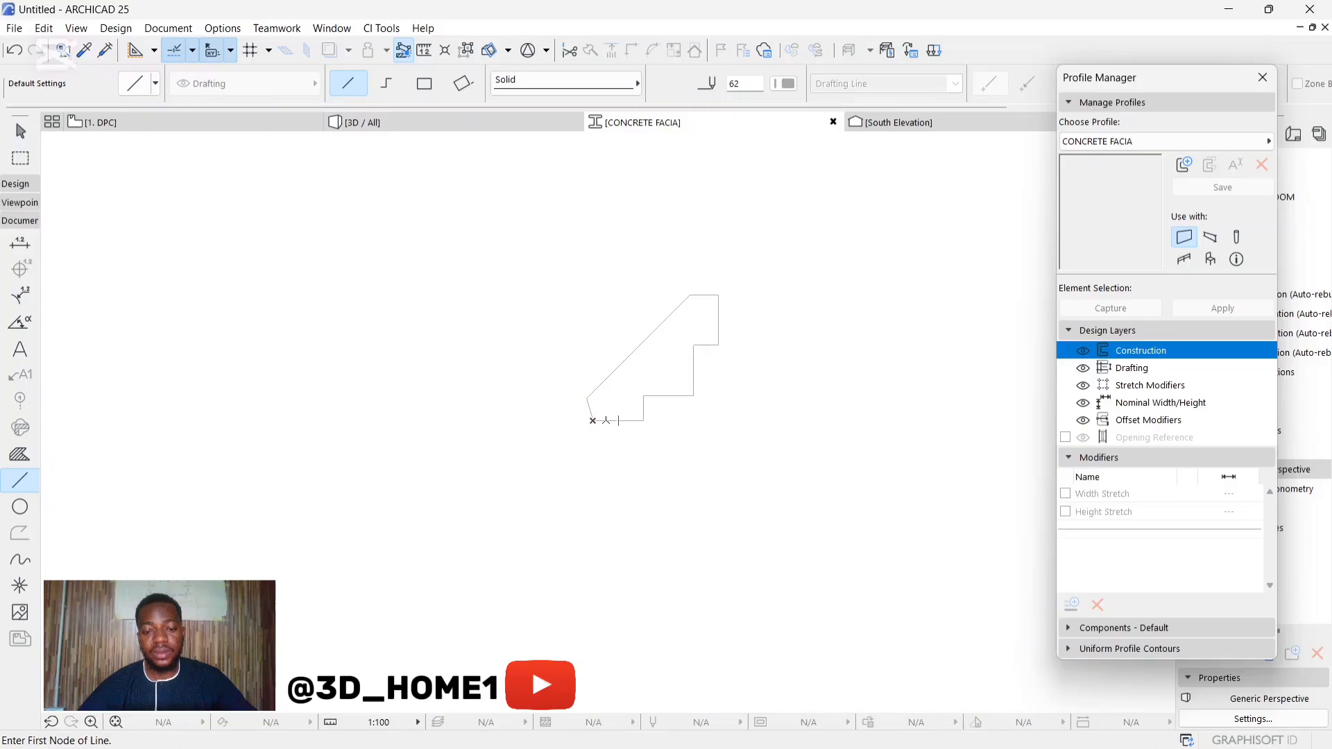
Step: Draw a vertical line up from the origin past the diagonal and trim the excess segments for a straight back edge
{"action": "scroll", "coordinate": [593, 419], "scroll_direction": "up", "scroll_amount": 2}
{"action": "left_click", "coordinate": [594, 419]}
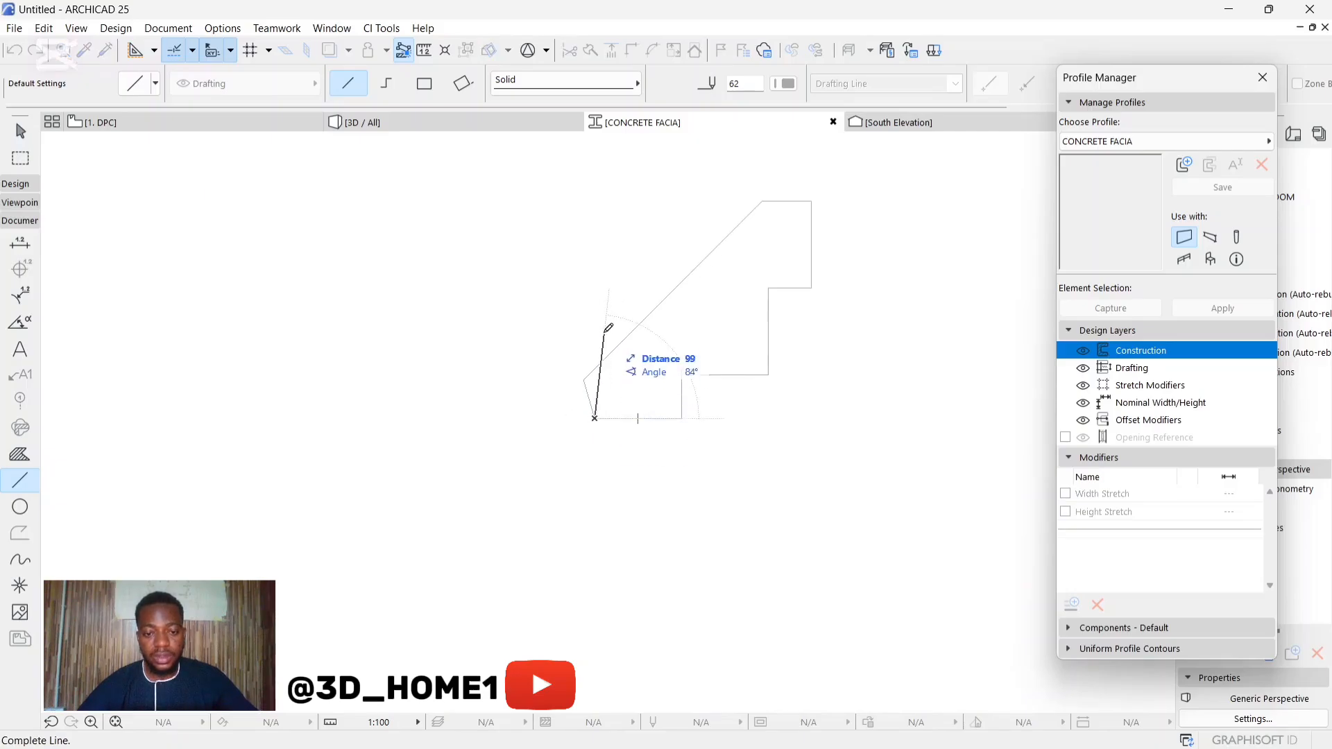
{"action": "left_click", "coordinate": [595, 324]}
{"action": "left_click", "coordinate": [587, 387], "text": "ctrl"}
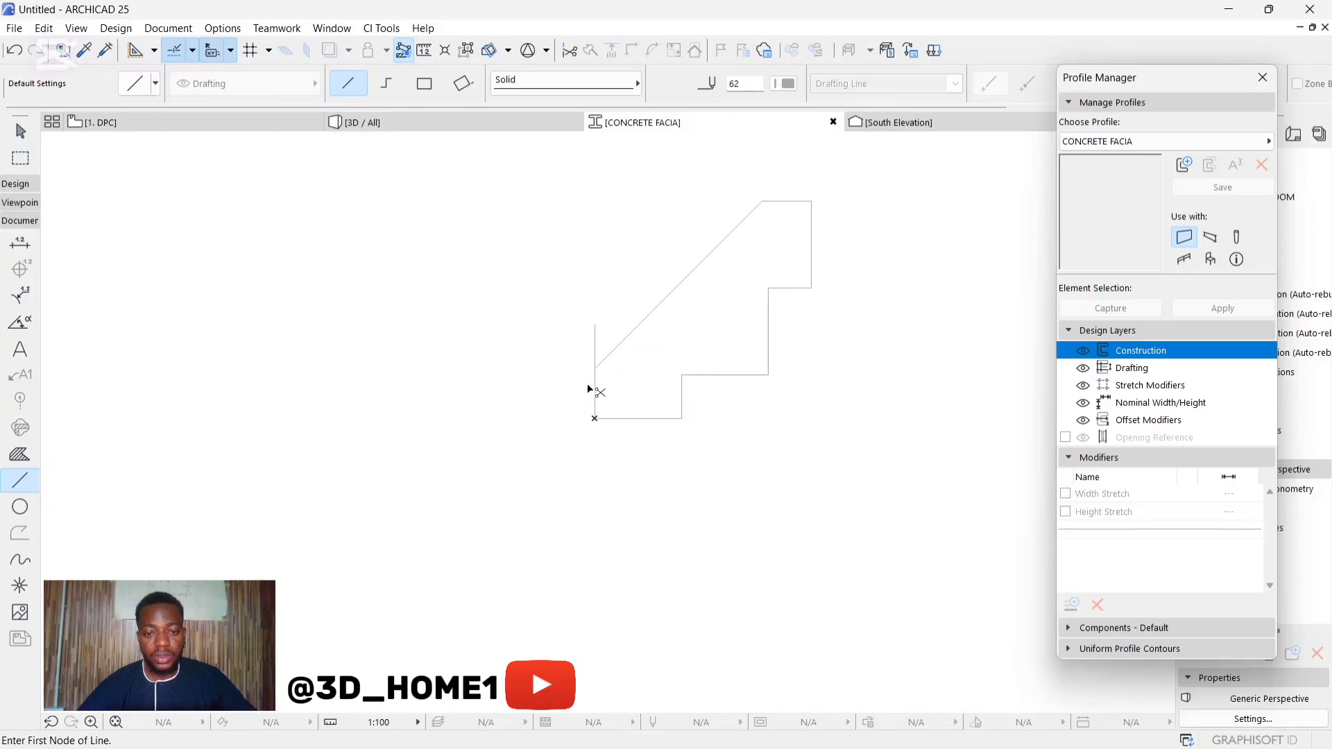
{"action": "key", "text": "super"}
{"action": "key", "text": "super"}
{"action": "left_click", "coordinate": [596, 352], "text": "ctrl"}
{"action": "key", "text": "Escape"}
{"action": "scroll", "coordinate": [601, 368], "scroll_direction": "down", "scroll_amount": 3}
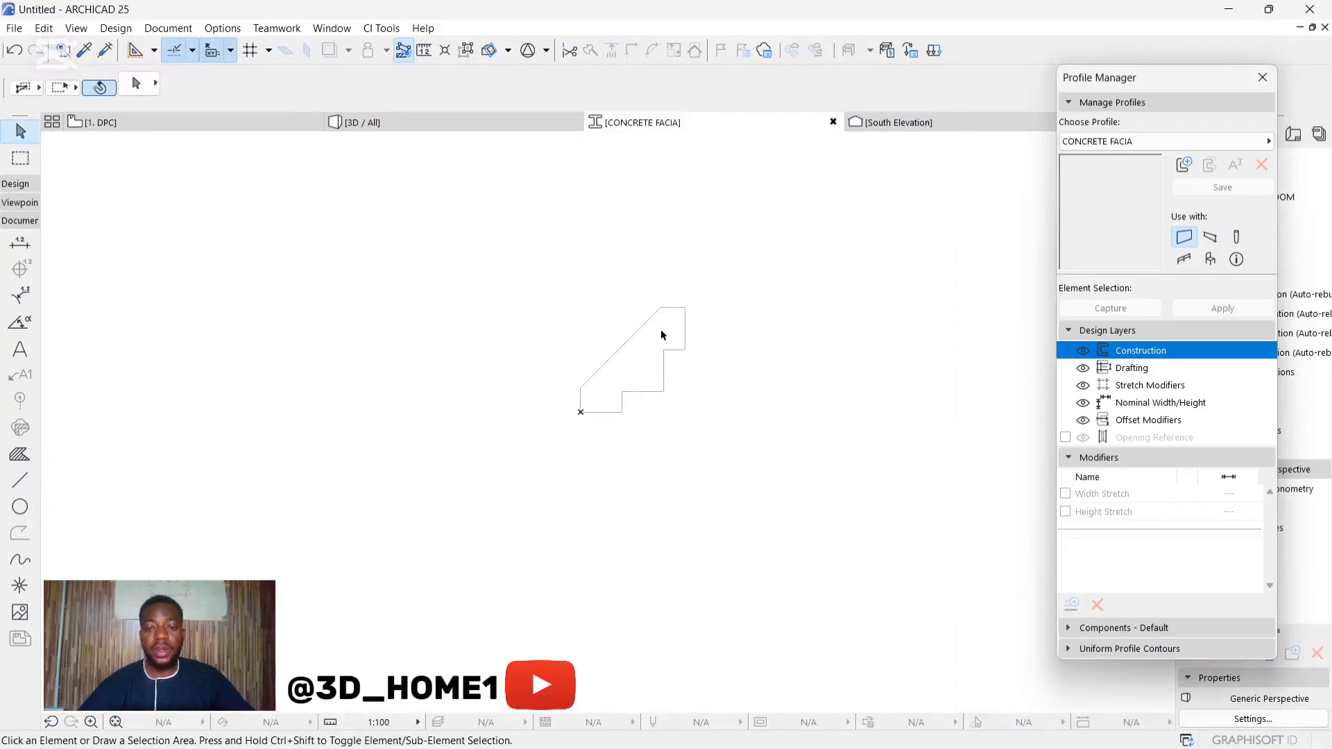
Step: Fill the closed fascia outline with a construction fill using the Fill tool's Magic Wand
{"action": "scroll", "coordinate": [626, 365], "scroll_direction": "up", "scroll_amount": 2}
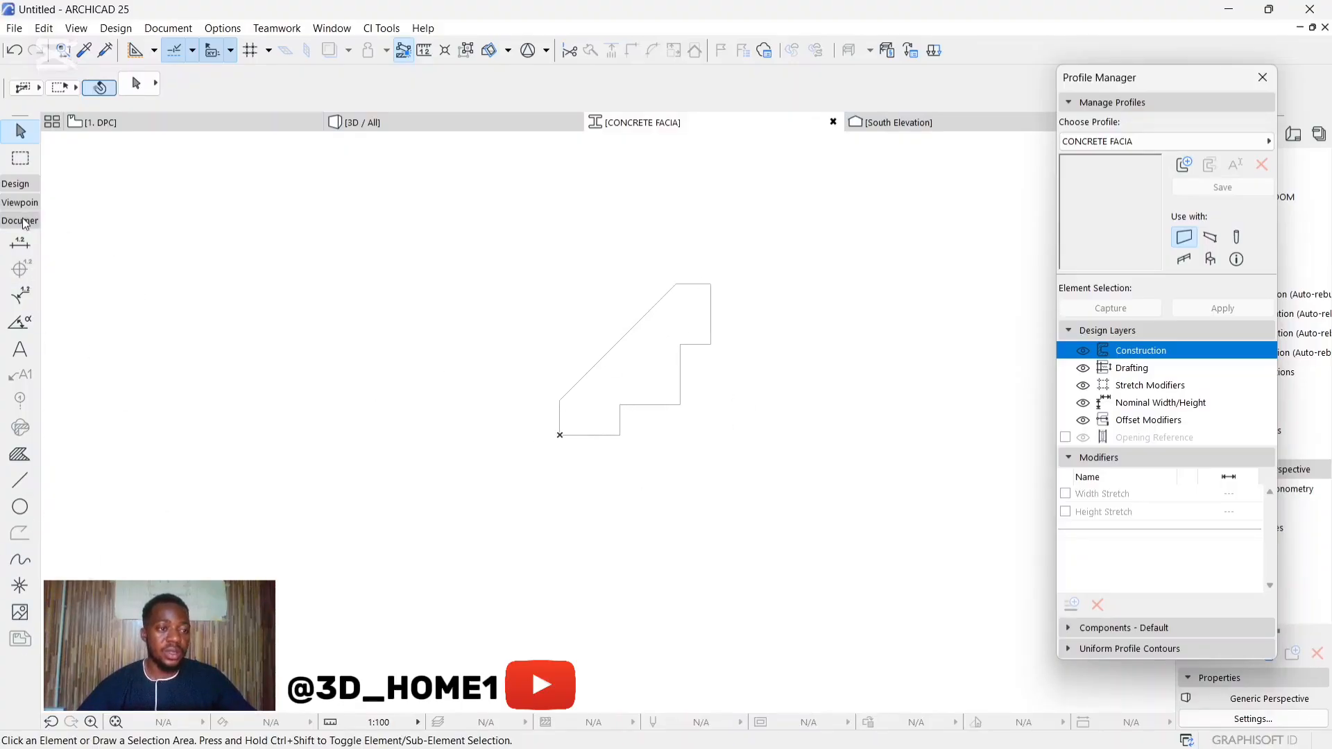
{"action": "left_click", "coordinate": [19, 454]}
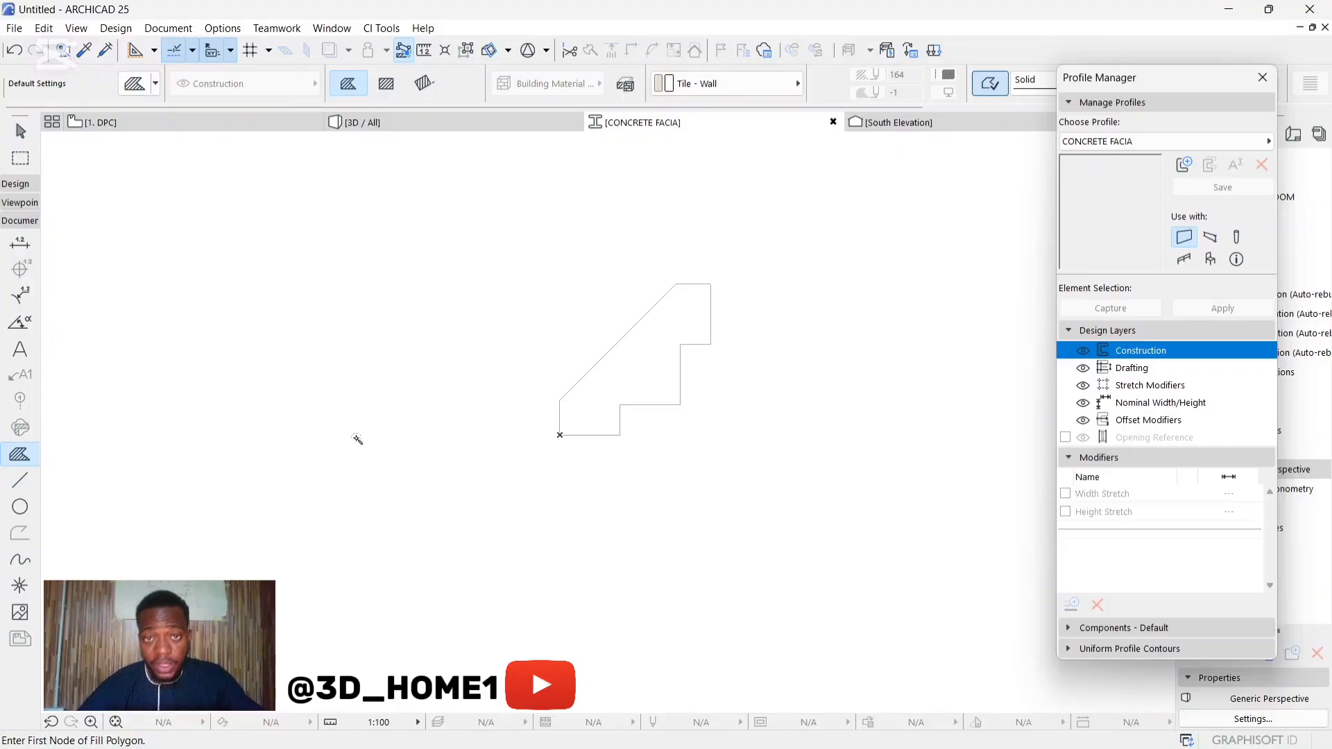
{"action": "left_click", "coordinate": [630, 373]}
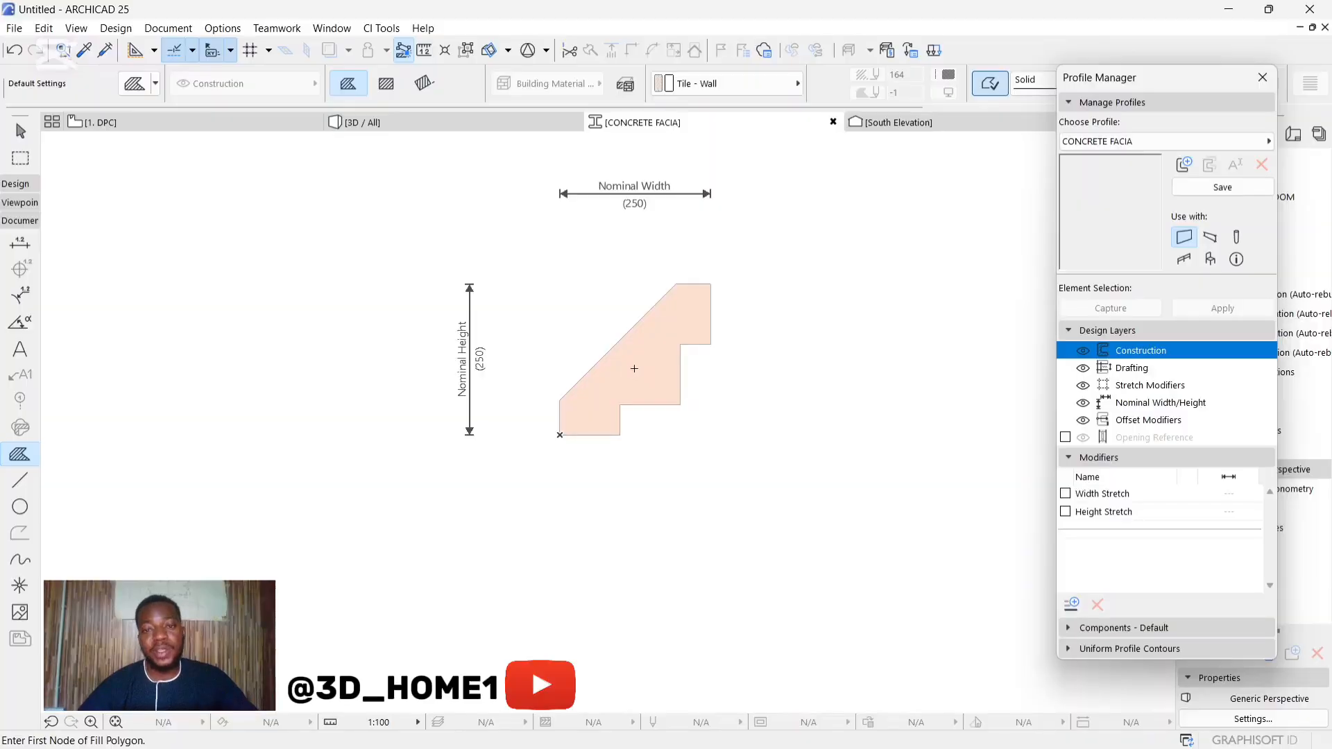
Step: Set the Fill tool's building material to GENERIC - INTERNAL FILLER
{"action": "left_click", "coordinate": [675, 86]}
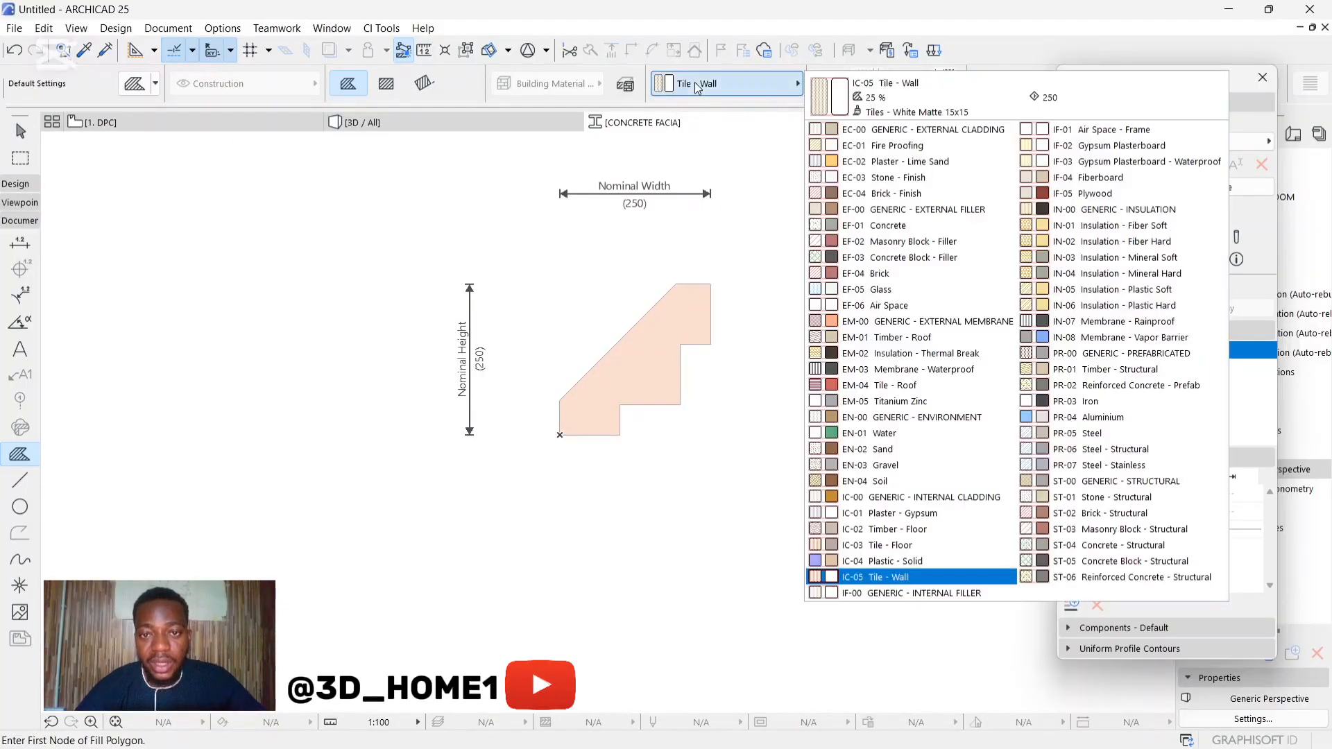
{"action": "left_click", "coordinate": [941, 598]}
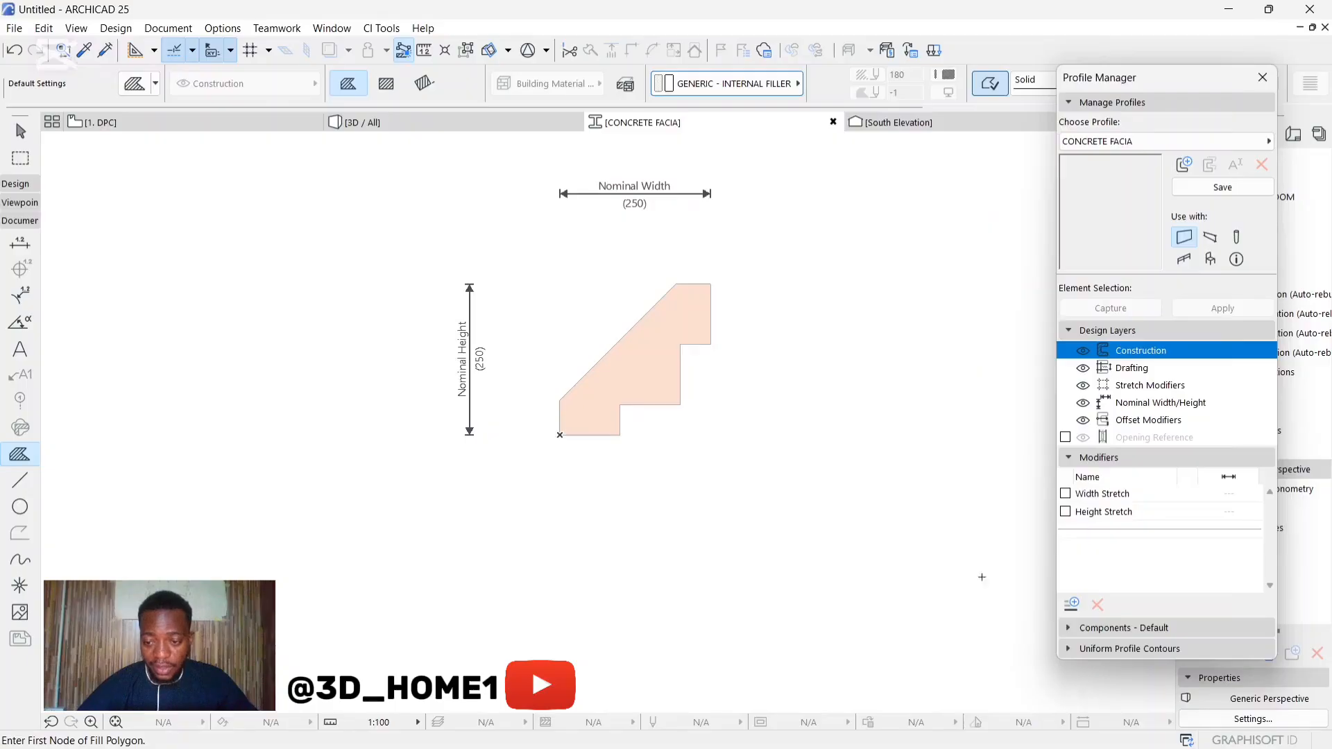
{"action": "left_click", "coordinate": [1193, 188]}
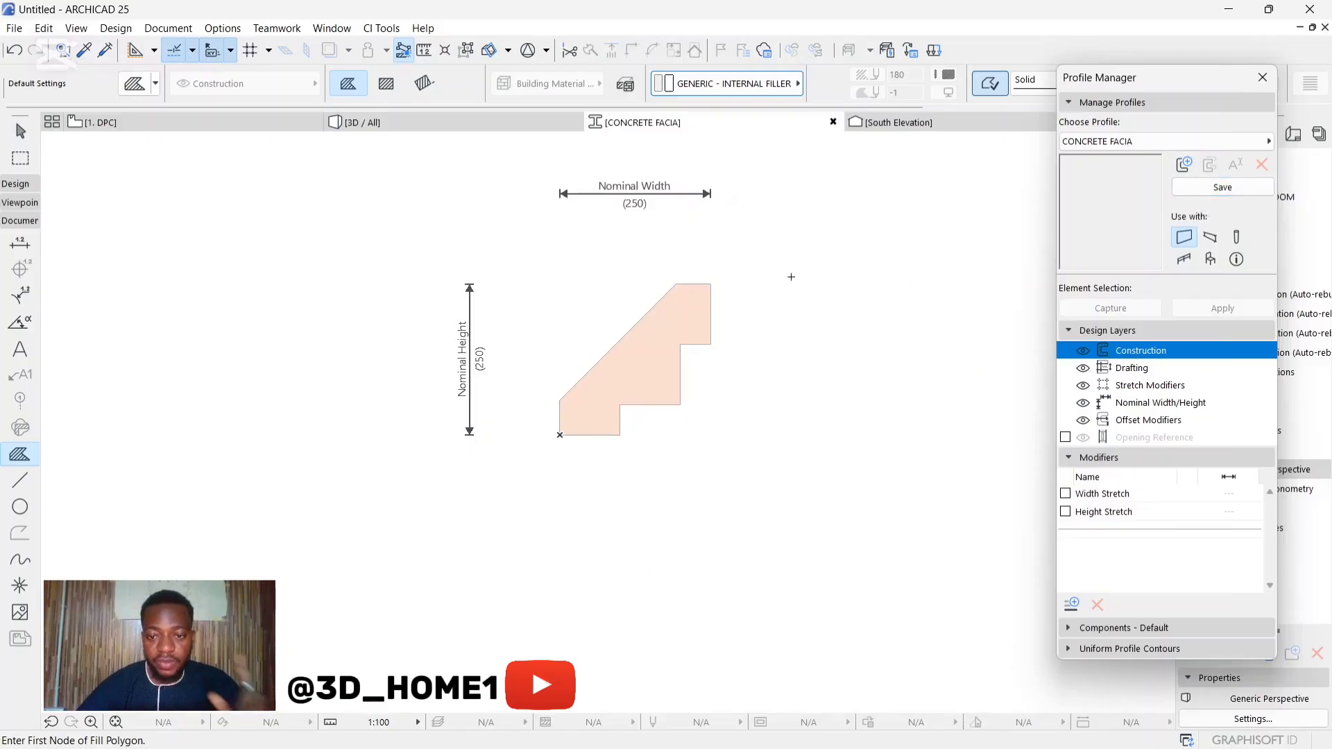
Step: Make the CONCRETE FACIA profile usable with beams only, save it and close the Profile Manager
{"action": "left_click", "coordinate": [1213, 239]}
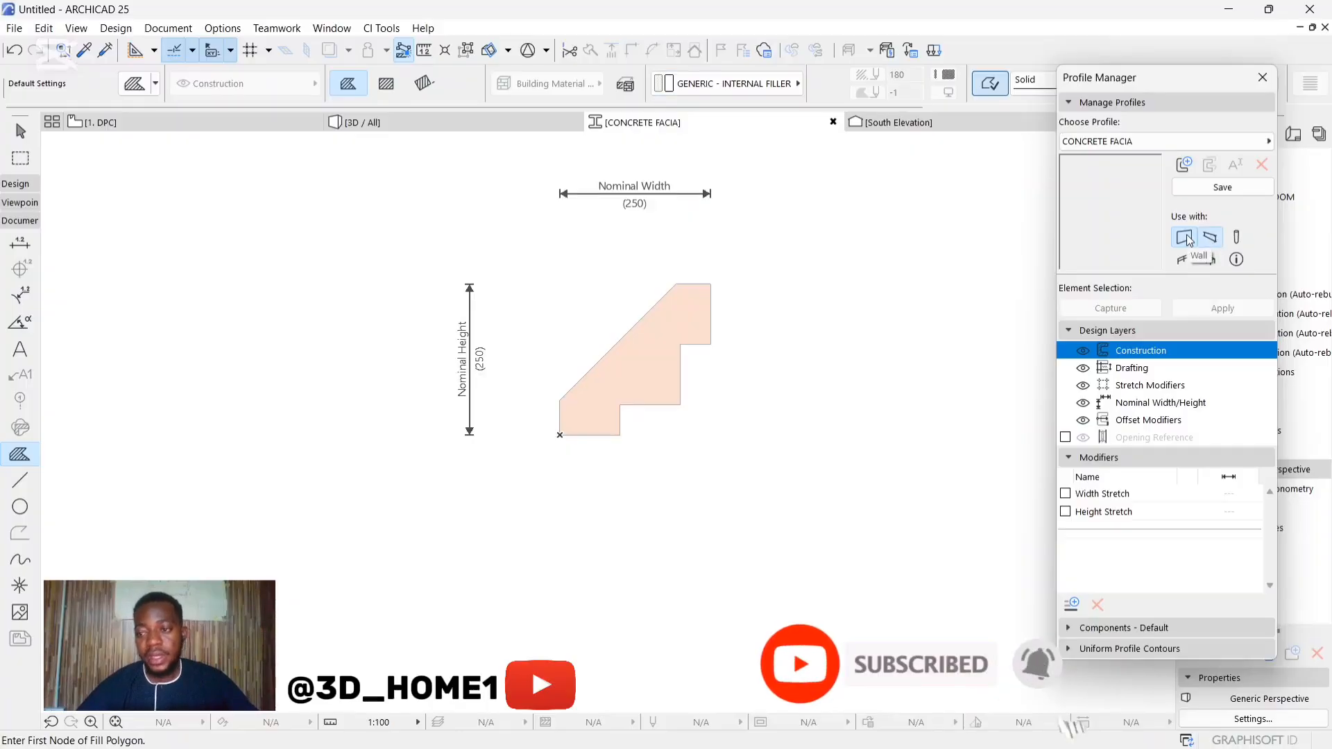
{"action": "left_click", "coordinate": [1185, 239]}
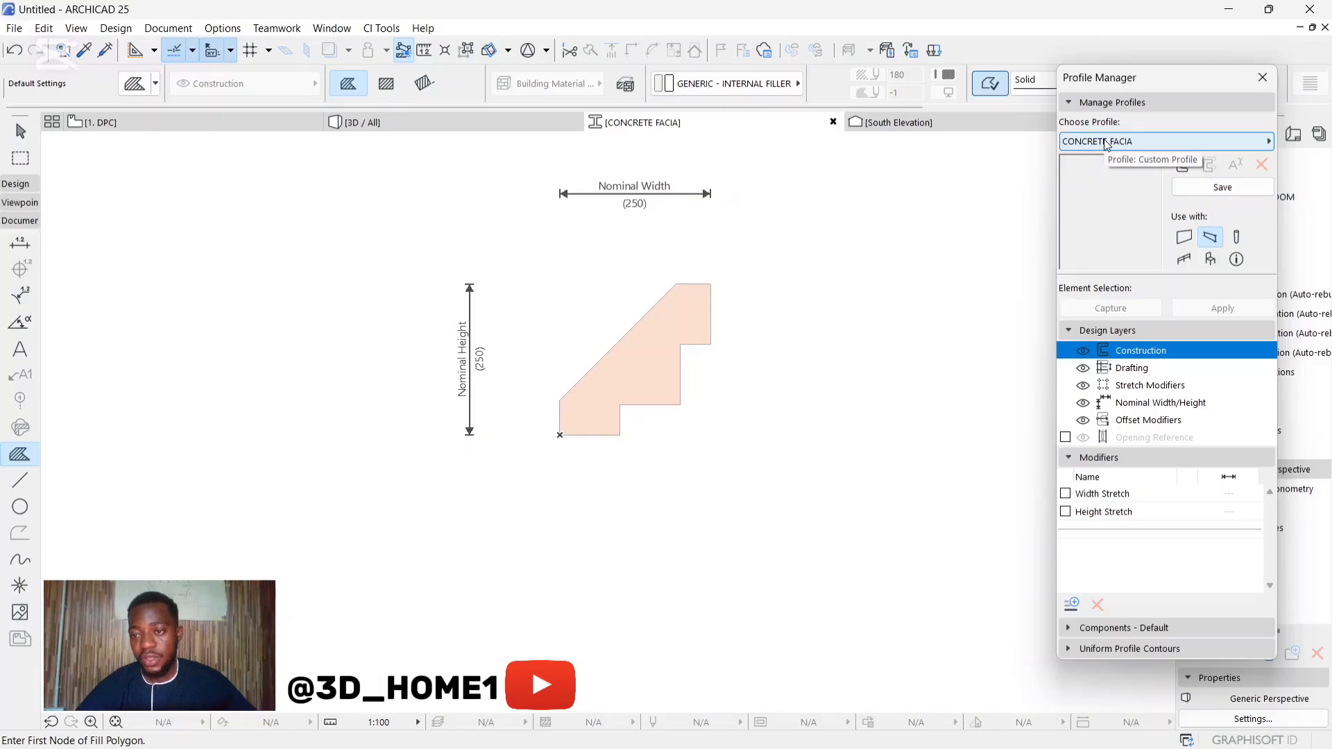
{"action": "left_click", "coordinate": [1223, 187]}
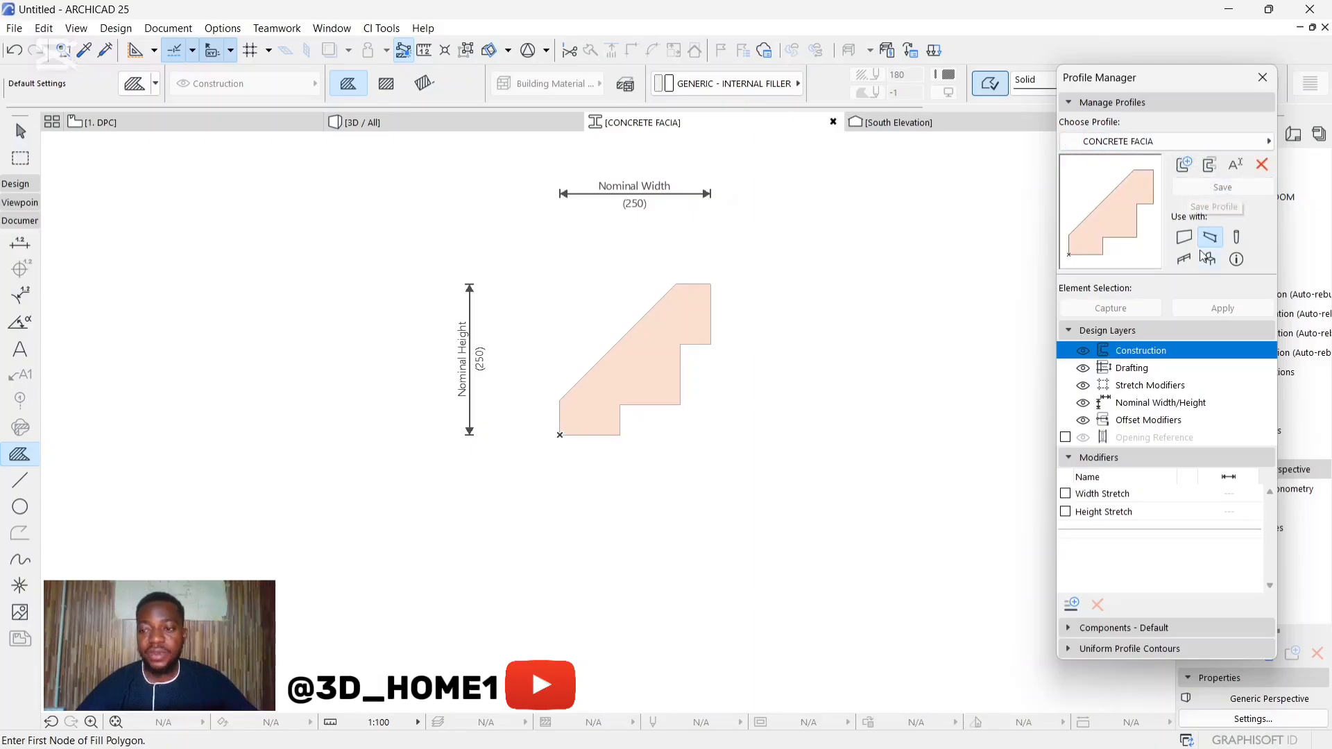
{"action": "left_click", "coordinate": [1263, 77]}
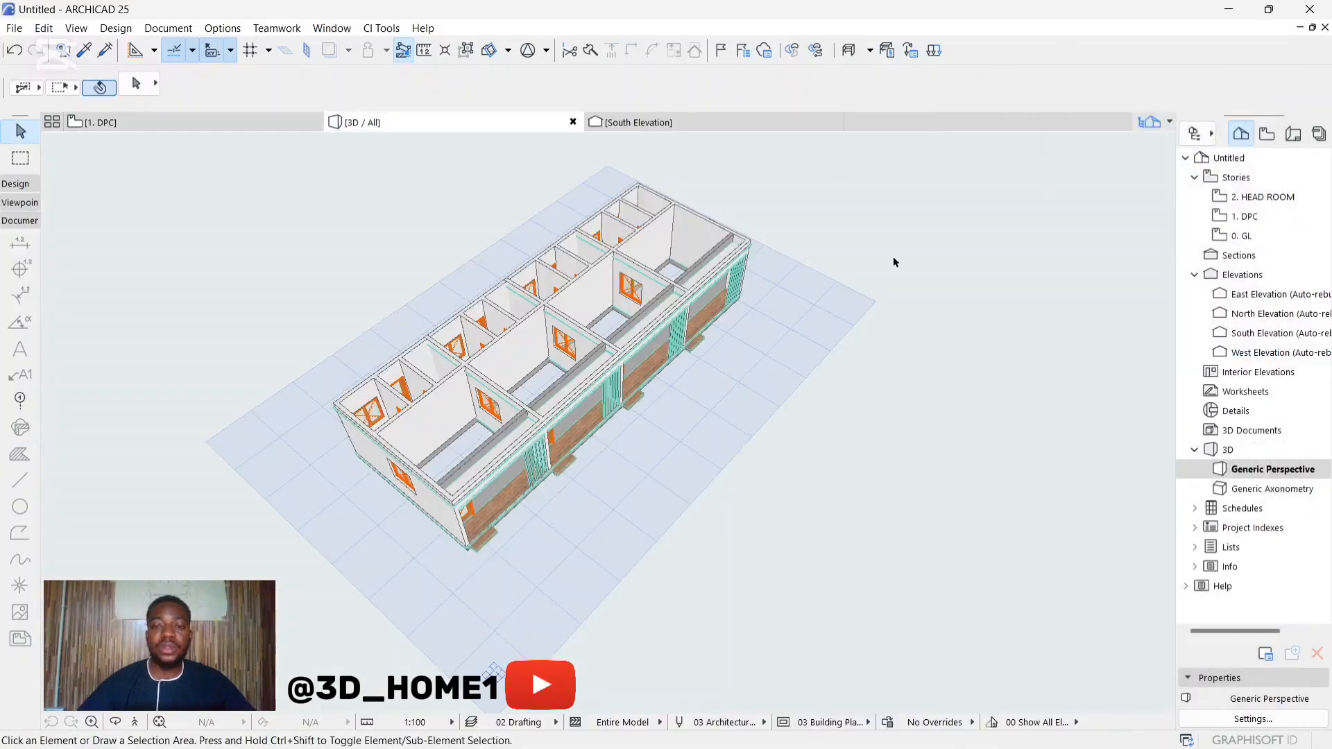
{"action": "scroll", "coordinate": [738, 315], "scroll_direction": "down", "scroll_amount": 3}
{"action": "scroll", "coordinate": [320, 240], "scroll_direction": "up", "scroll_amount": 6}
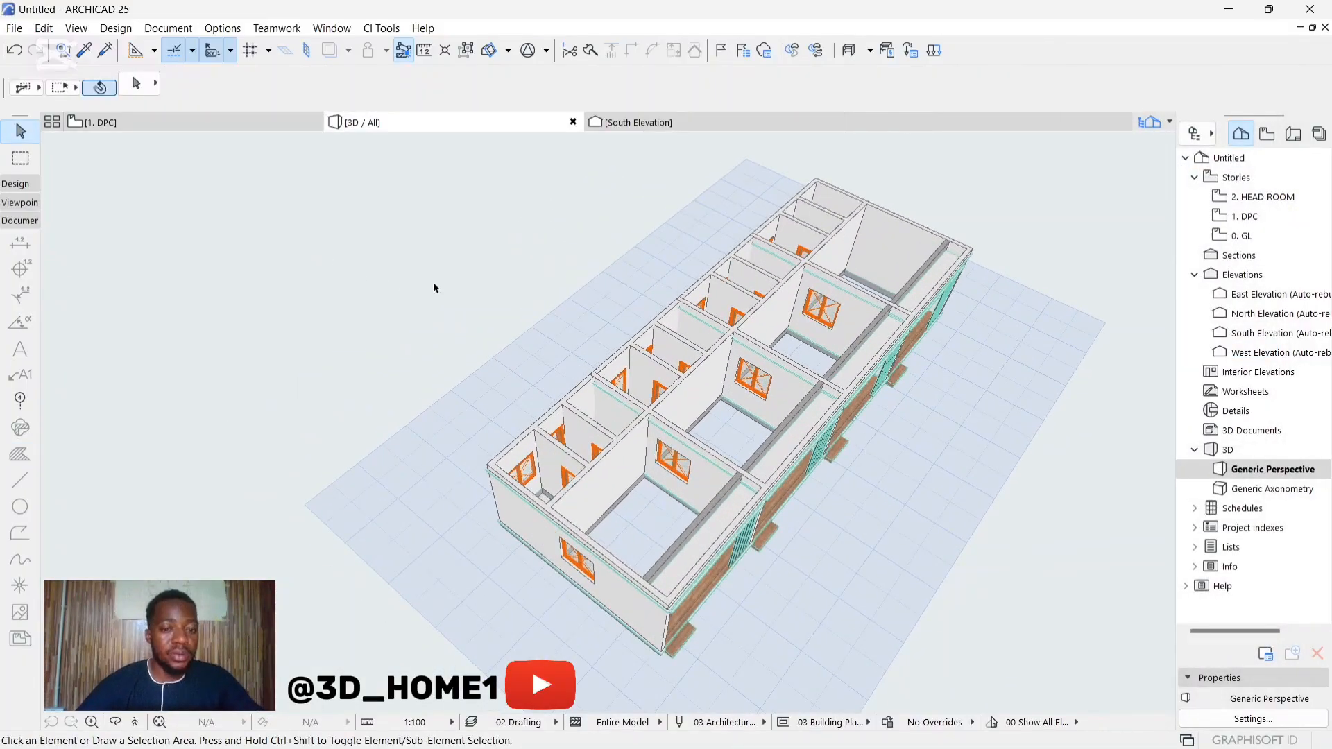
{"action": "scroll", "coordinate": [560, 479], "scroll_direction": "up", "scroll_amount": 3}
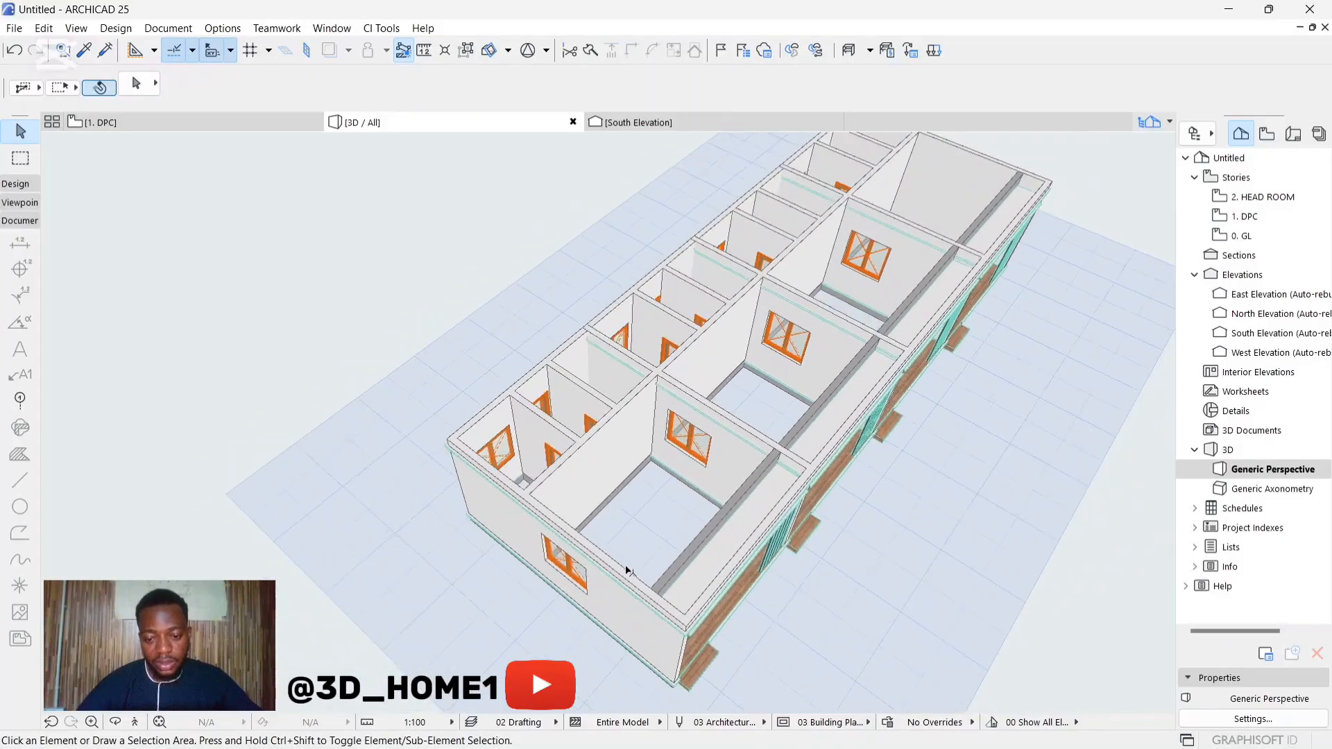
{"action": "scroll", "coordinate": [628, 571], "scroll_direction": "down", "scroll_amount": 2}
{"action": "scroll", "coordinate": [673, 596], "scroll_direction": "up", "scroll_amount": 2}
{"action": "scroll", "coordinate": [672, 597], "scroll_direction": "down", "scroll_amount": 2}
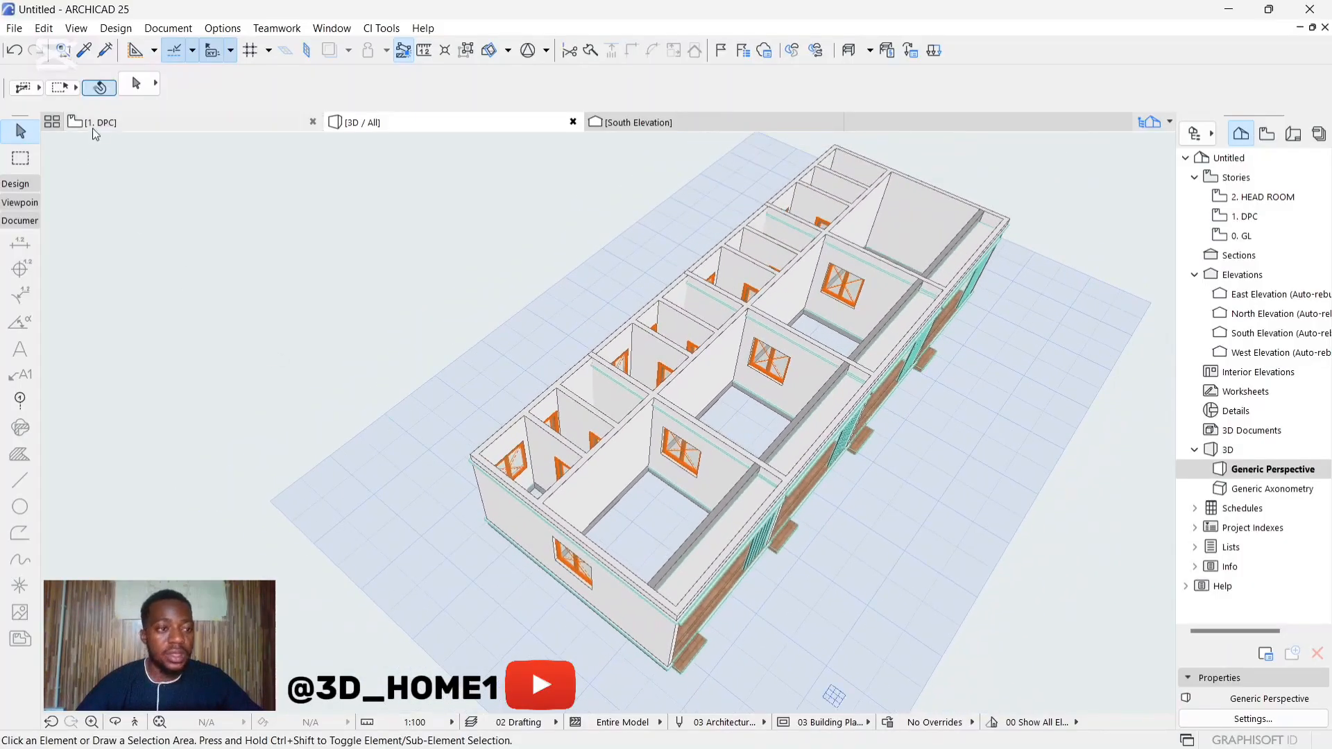
Step: Set the Beam tool's default segment structure to a complex profile using CONCRETE FACIA
{"action": "left_click", "coordinate": [16, 183]}
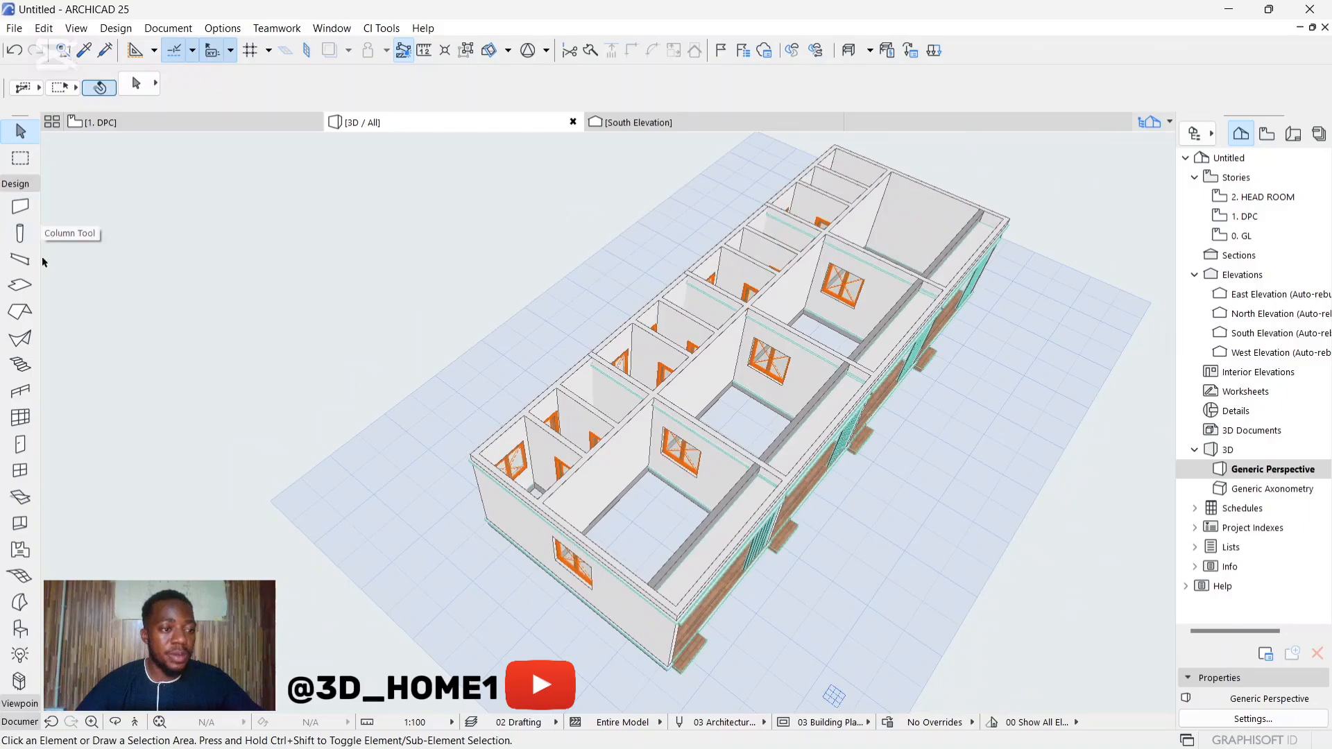
{"action": "left_click", "coordinate": [21, 263]}
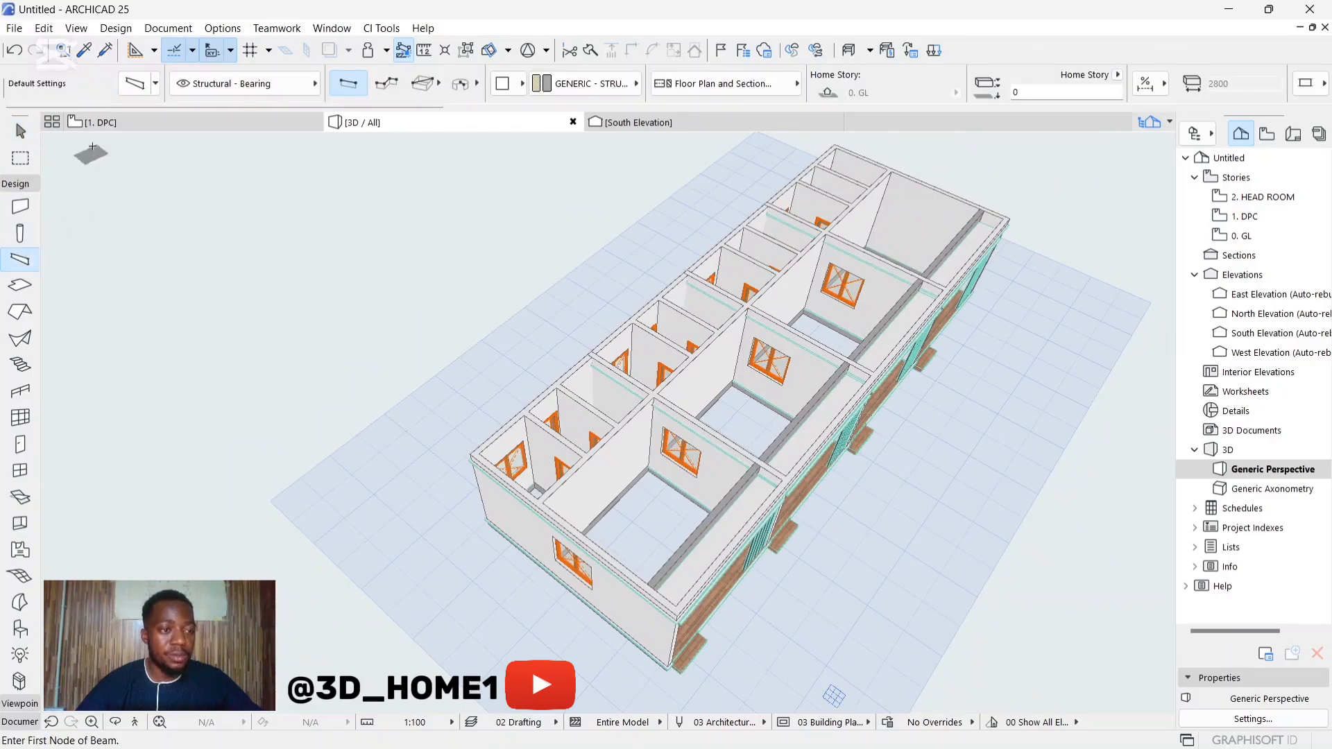
{"action": "left_click", "coordinate": [135, 84]}
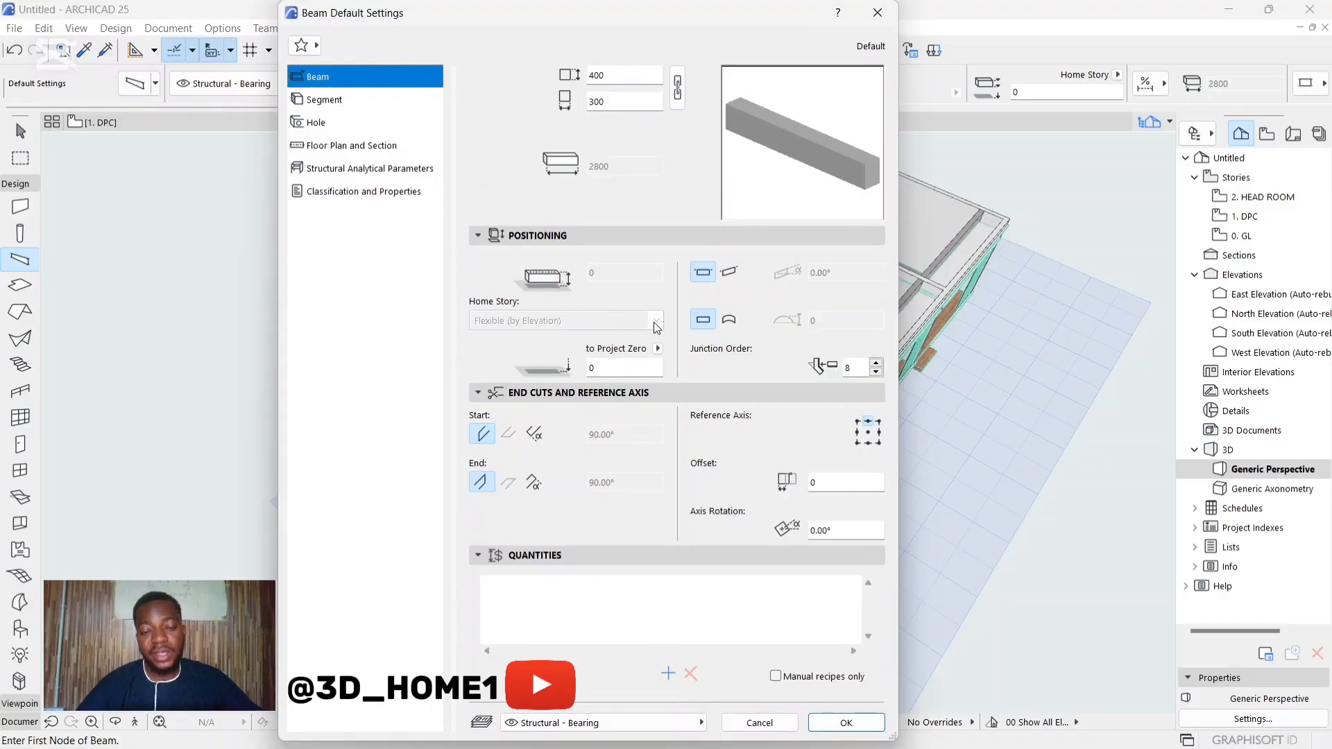
{"action": "left_click", "coordinate": [325, 101]}
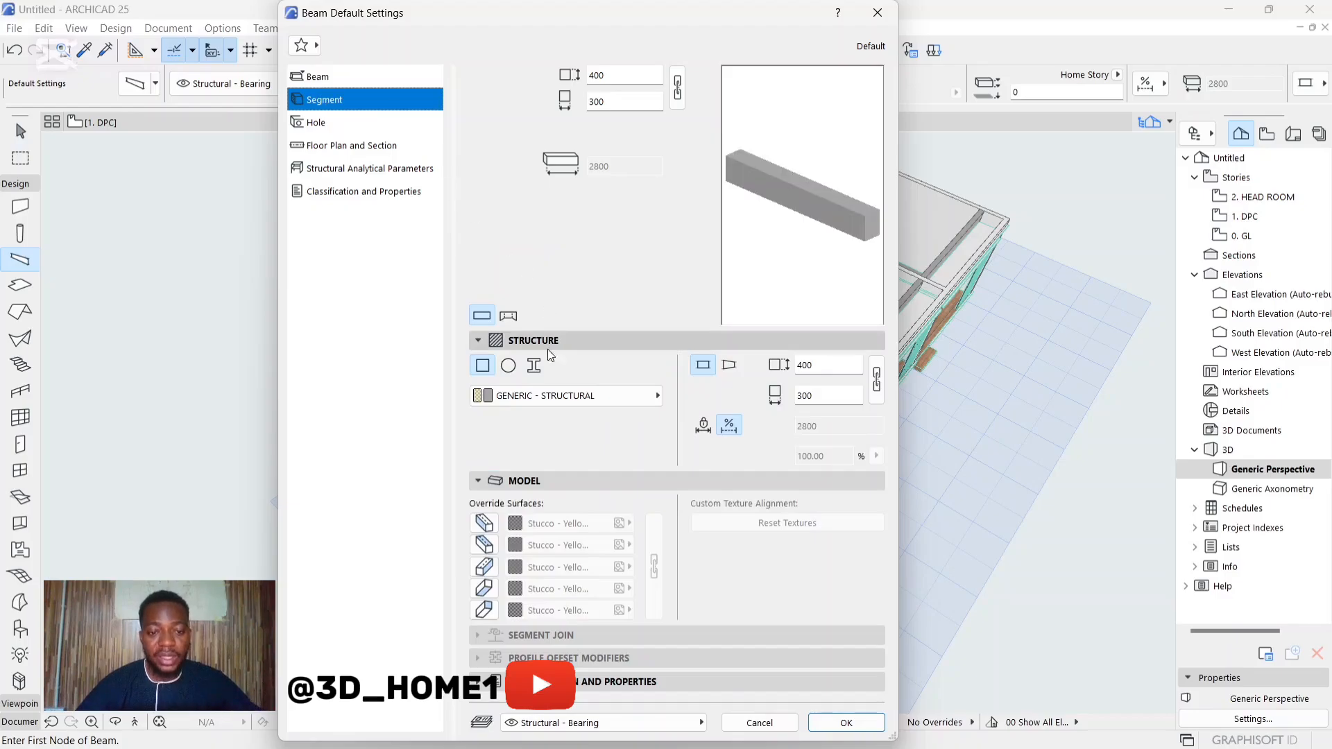
{"action": "left_click", "coordinate": [326, 78]}
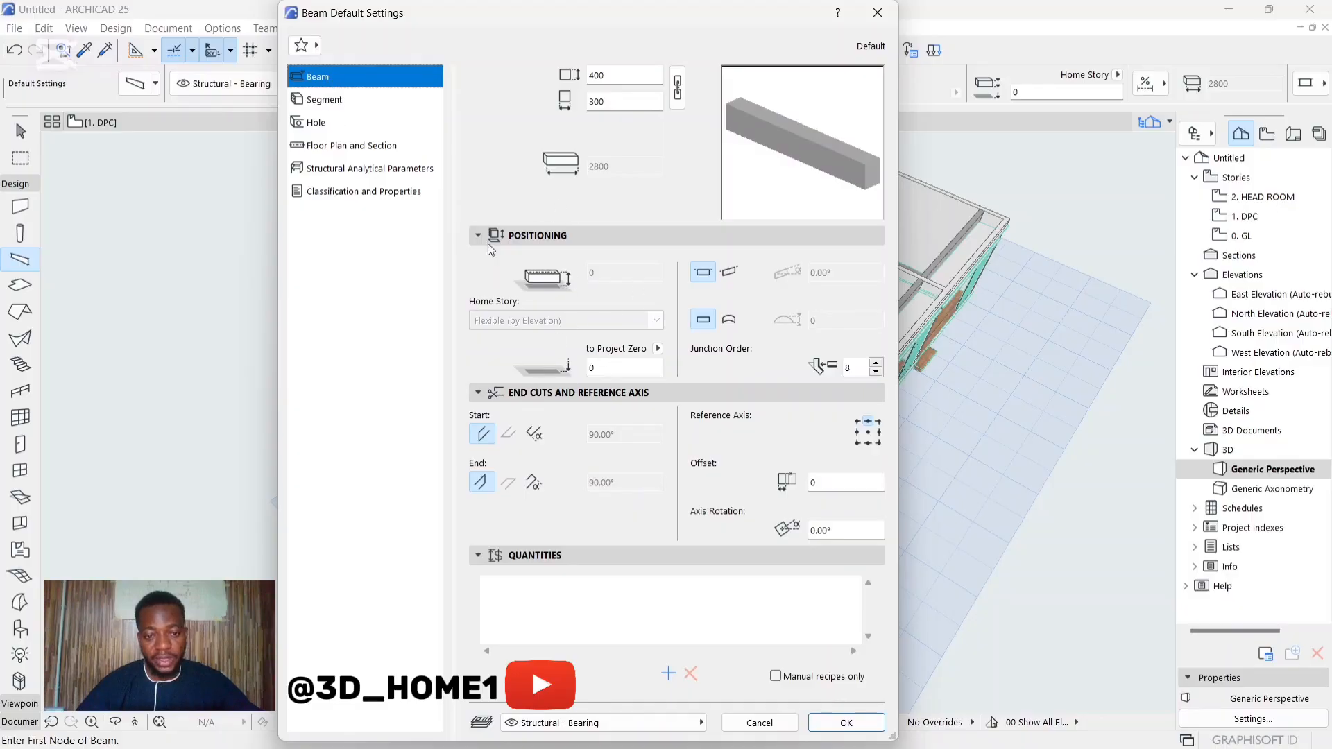
{"action": "left_click", "coordinate": [323, 101]}
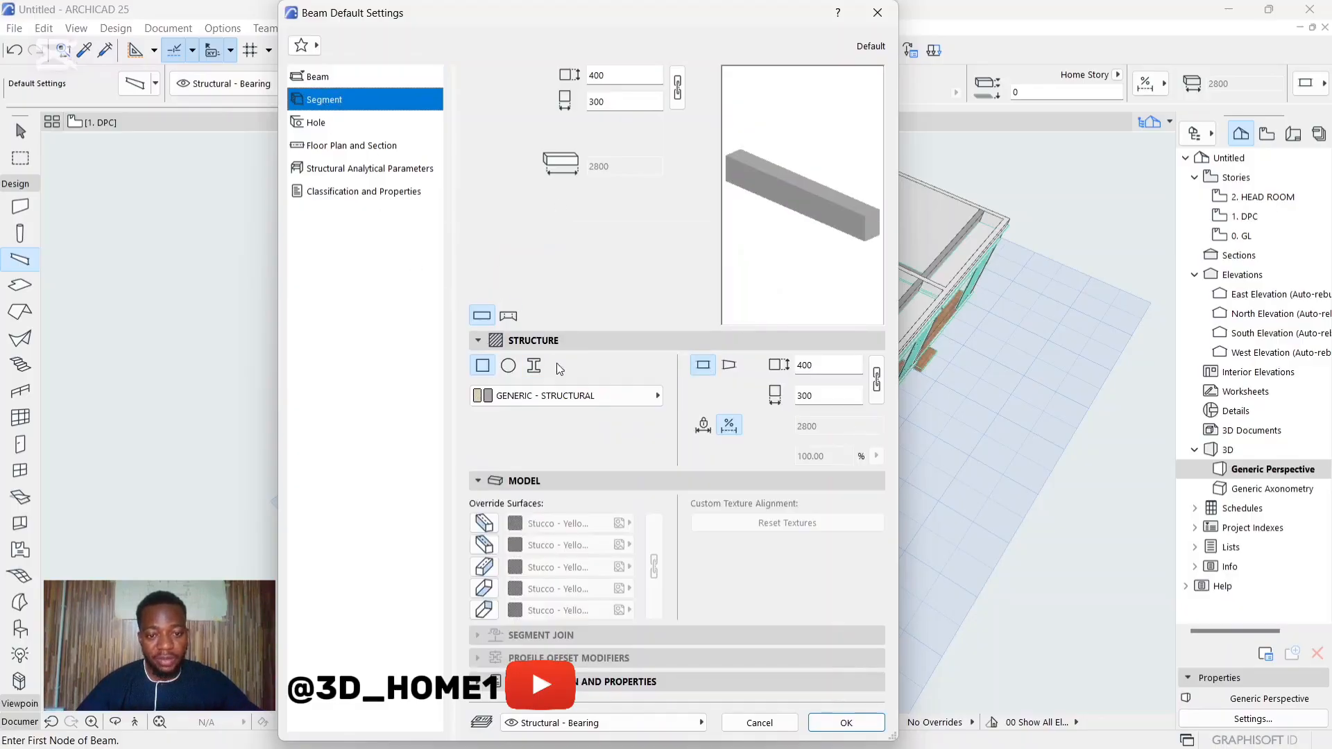
{"action": "left_click", "coordinate": [536, 366]}
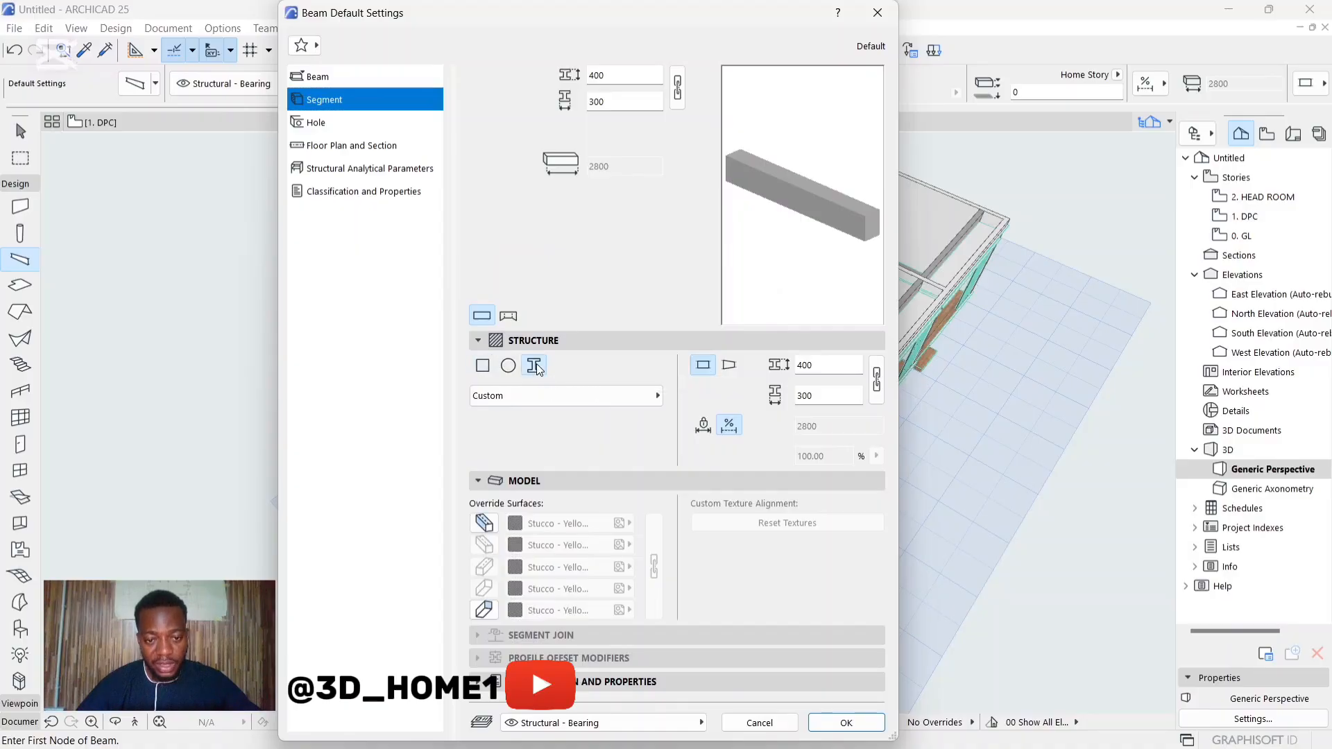
{"action": "left_click", "coordinate": [609, 392]}
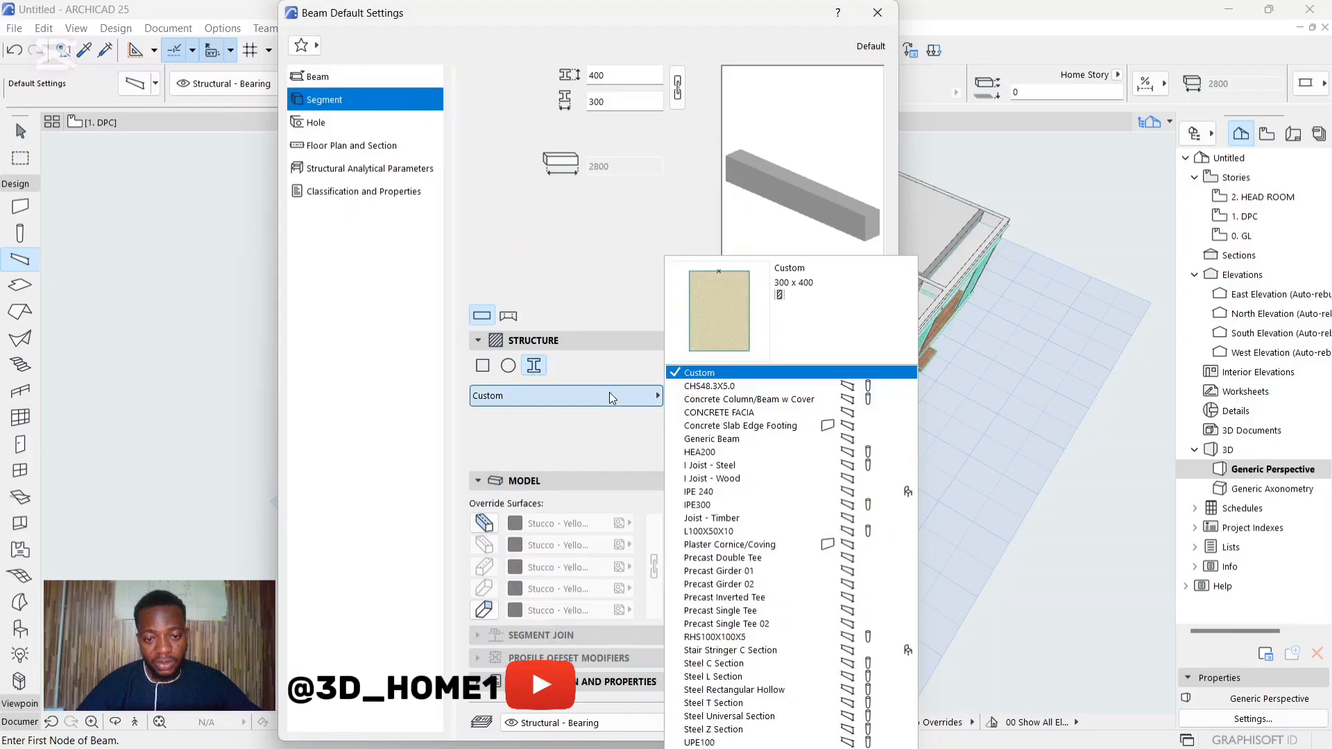
{"action": "left_click", "coordinate": [701, 415]}
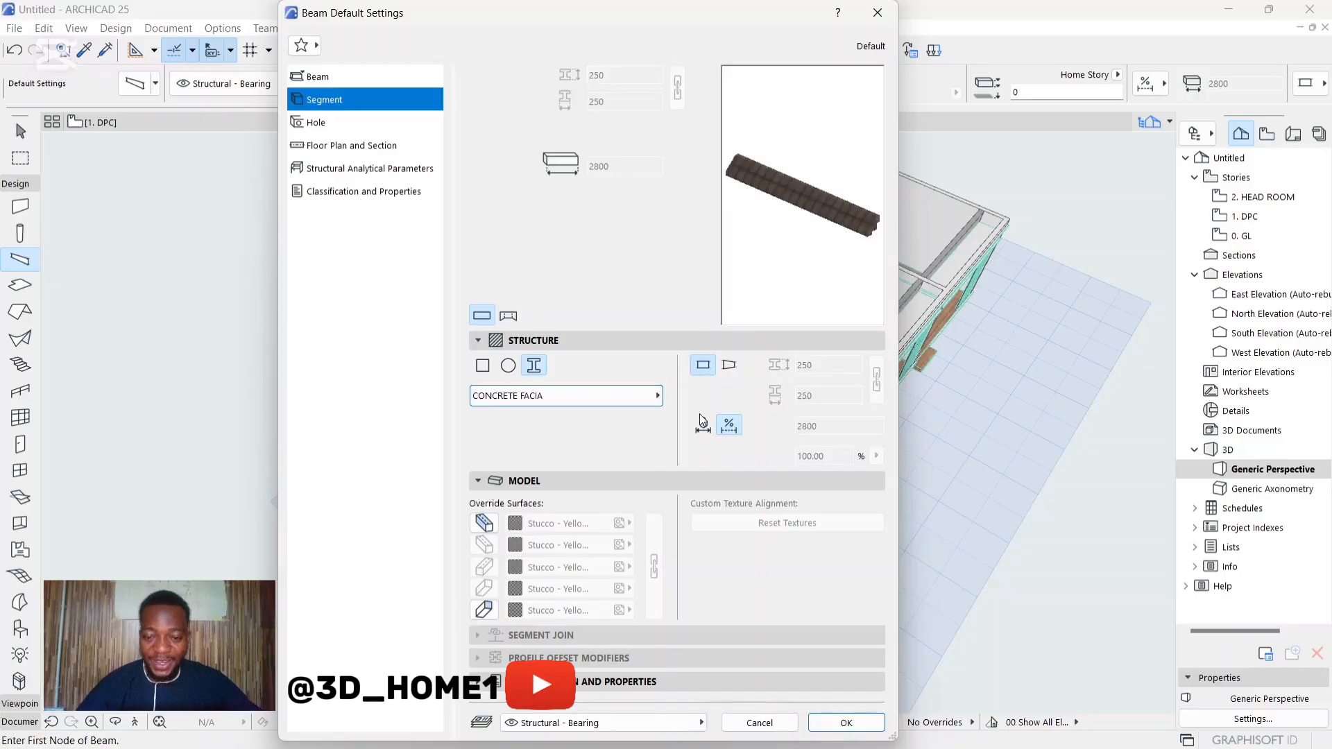
{"action": "left_click", "coordinate": [847, 724]}
Step: Place a fascia beam along the top of the near end wall, from its back corner to its front corner
{"action": "scroll", "coordinate": [464, 484], "scroll_direction": "up", "scroll_amount": 8}
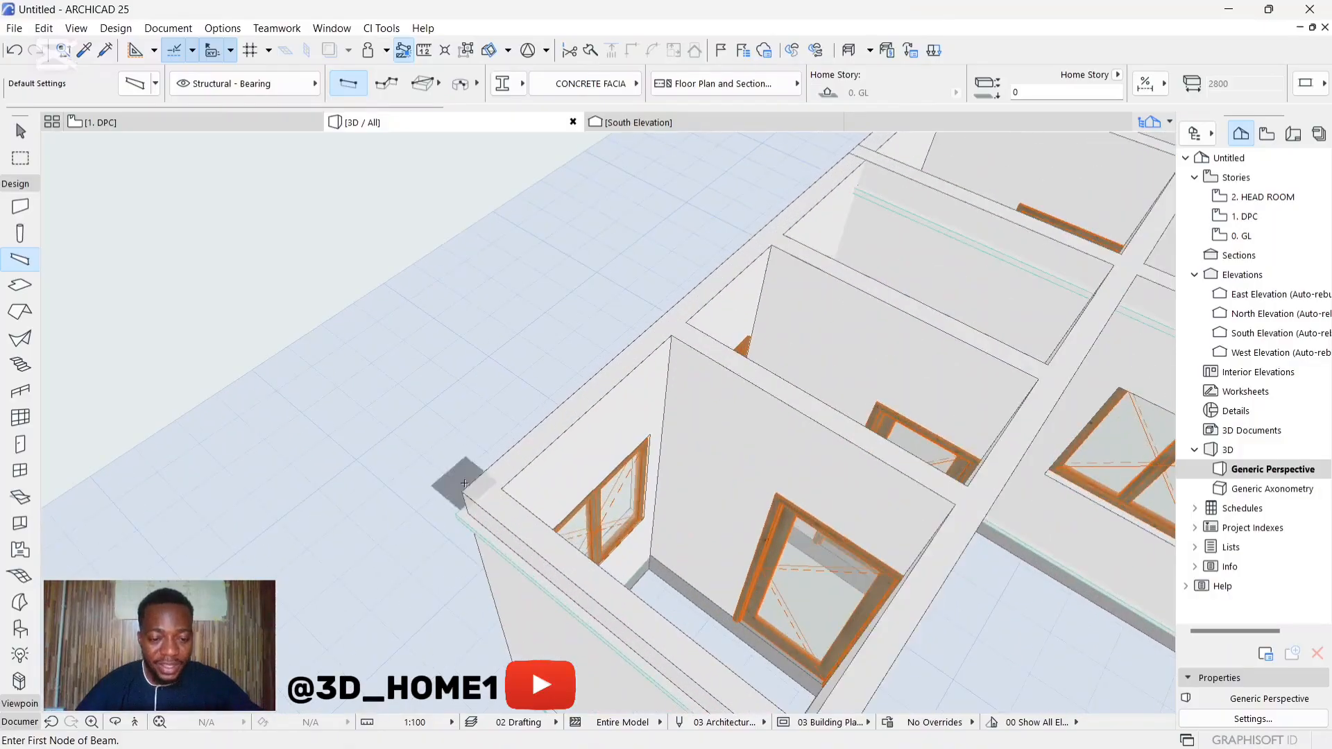
{"action": "scroll", "coordinate": [464, 484], "scroll_direction": "up", "scroll_amount": 3}
{"action": "left_click", "coordinate": [455, 514]}
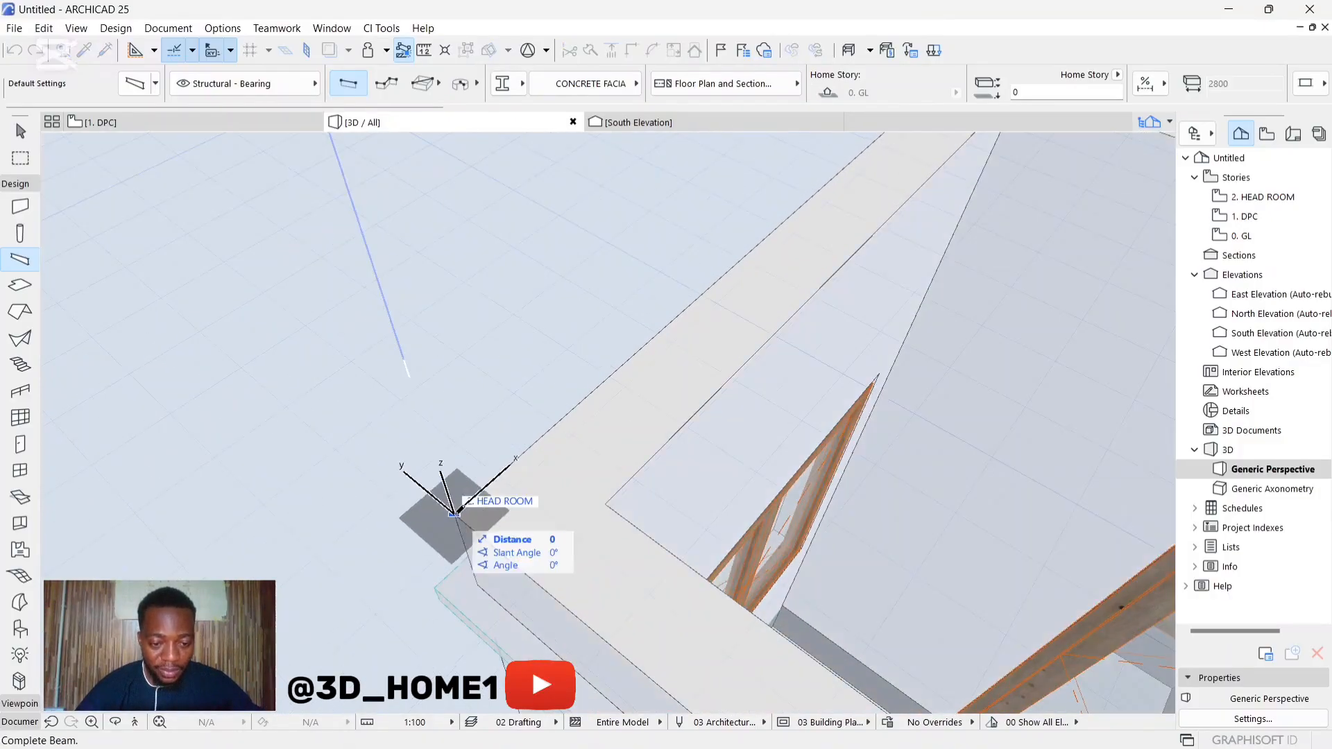
{"action": "scroll", "coordinate": [455, 515], "scroll_direction": "down", "scroll_amount": 10}
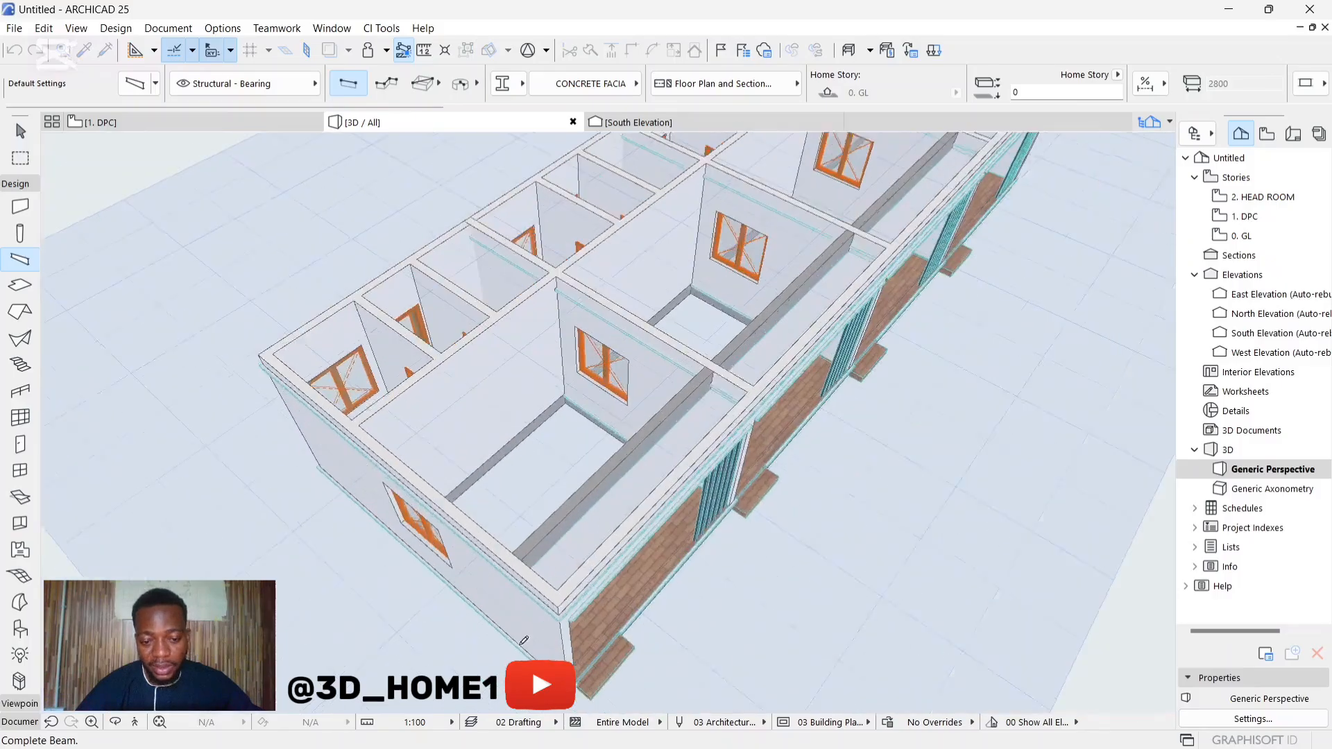
{"action": "scroll", "coordinate": [523, 639], "scroll_direction": "up", "scroll_amount": 5}
{"action": "left_click", "coordinate": [592, 561]}
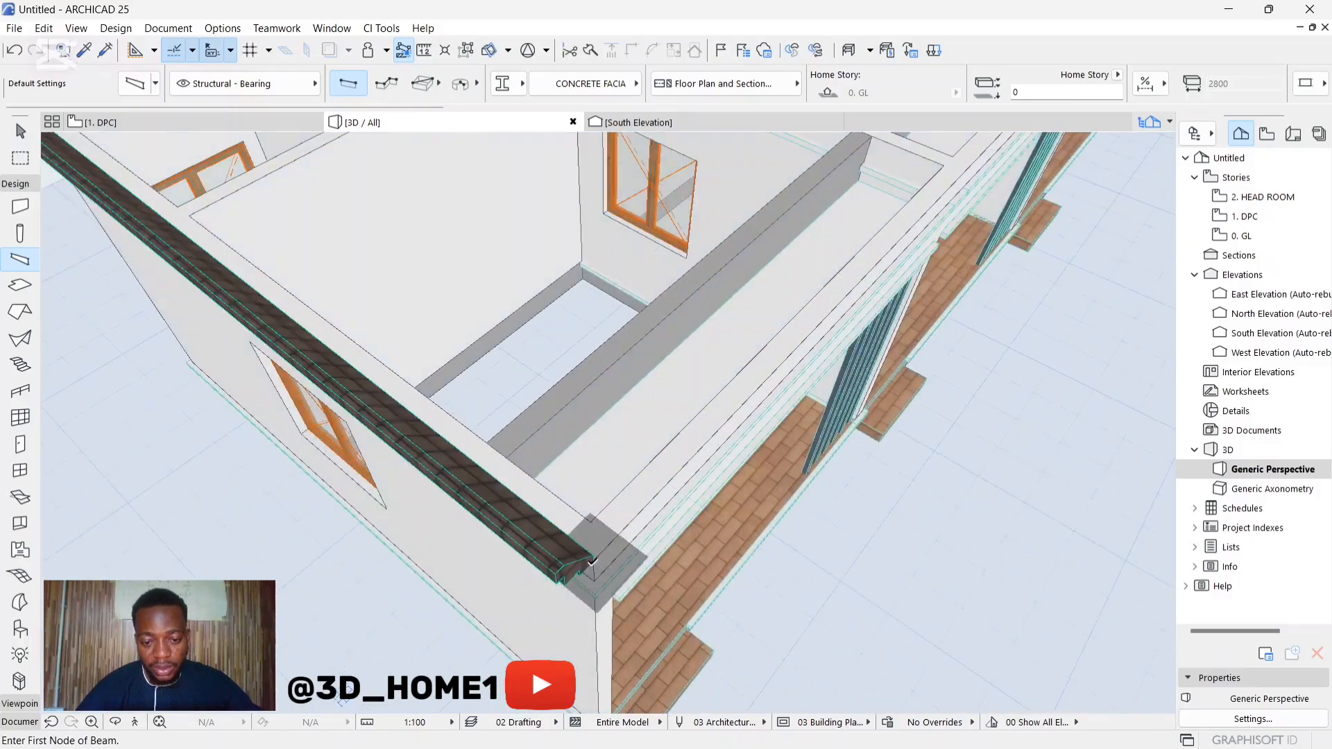
{"action": "scroll", "coordinate": [591, 561], "scroll_direction": "up", "scroll_amount": 3}
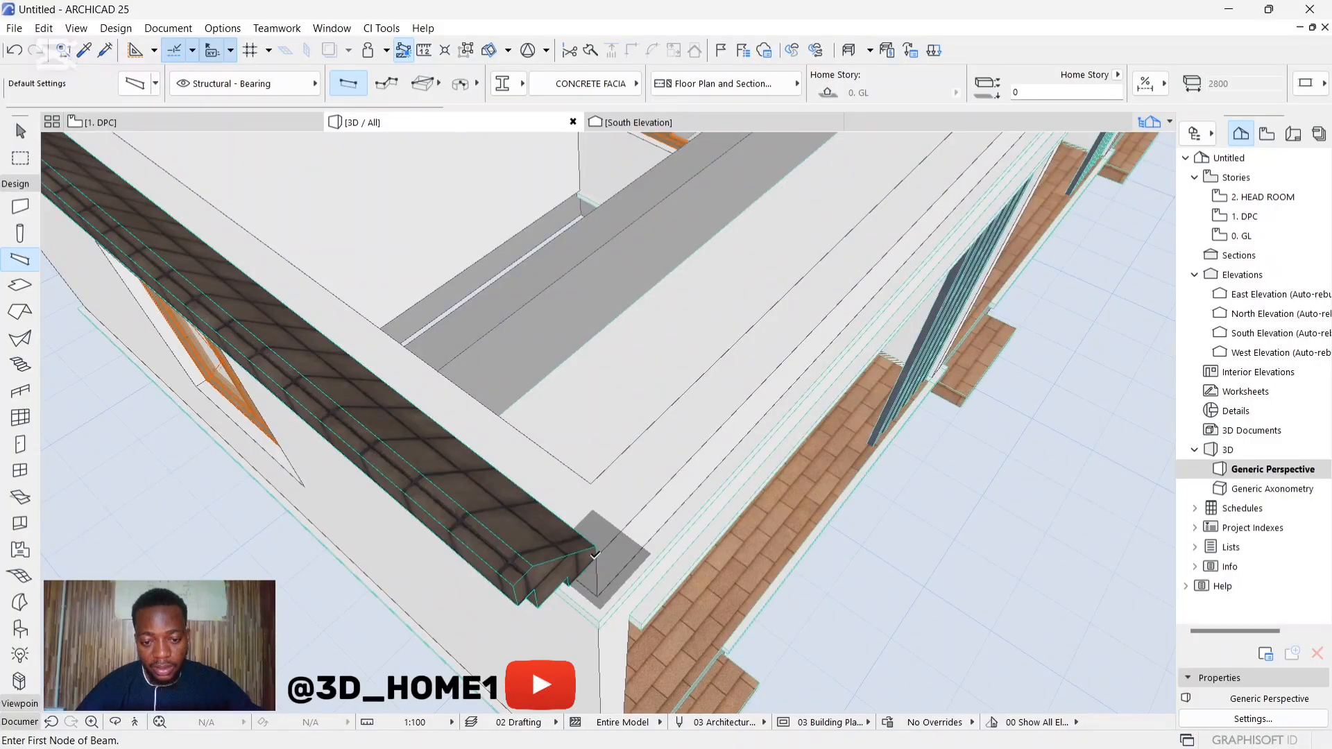
{"action": "left_click", "coordinate": [595, 555]}
{"action": "scroll", "coordinate": [485, 555], "scroll_direction": "down", "scroll_amount": 6}
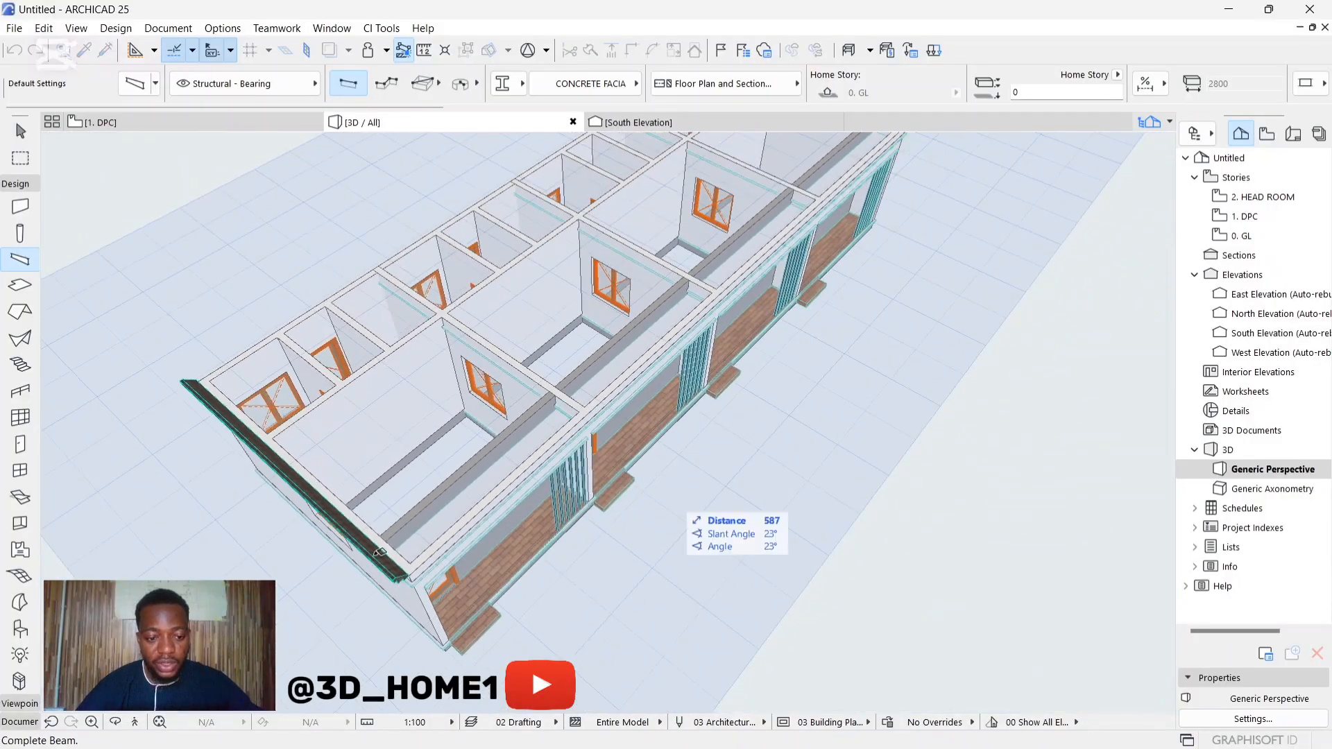
{"action": "scroll", "coordinate": [380, 552], "scroll_direction": "up", "scroll_amount": 4}
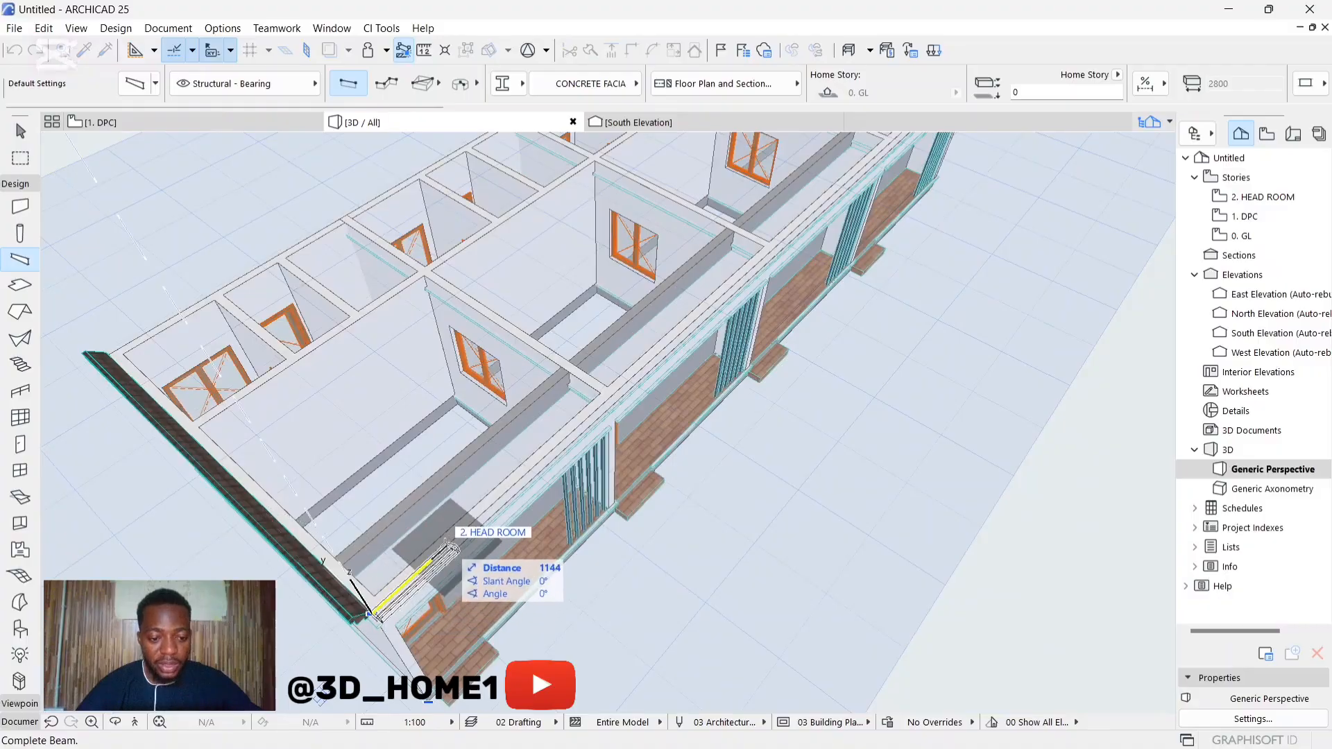
{"action": "key", "text": "Escape"}
{"action": "key", "text": "Escape"}
Step: Delete the fascia beam from the top of the end wall
{"action": "left_click", "coordinate": [325, 577]}
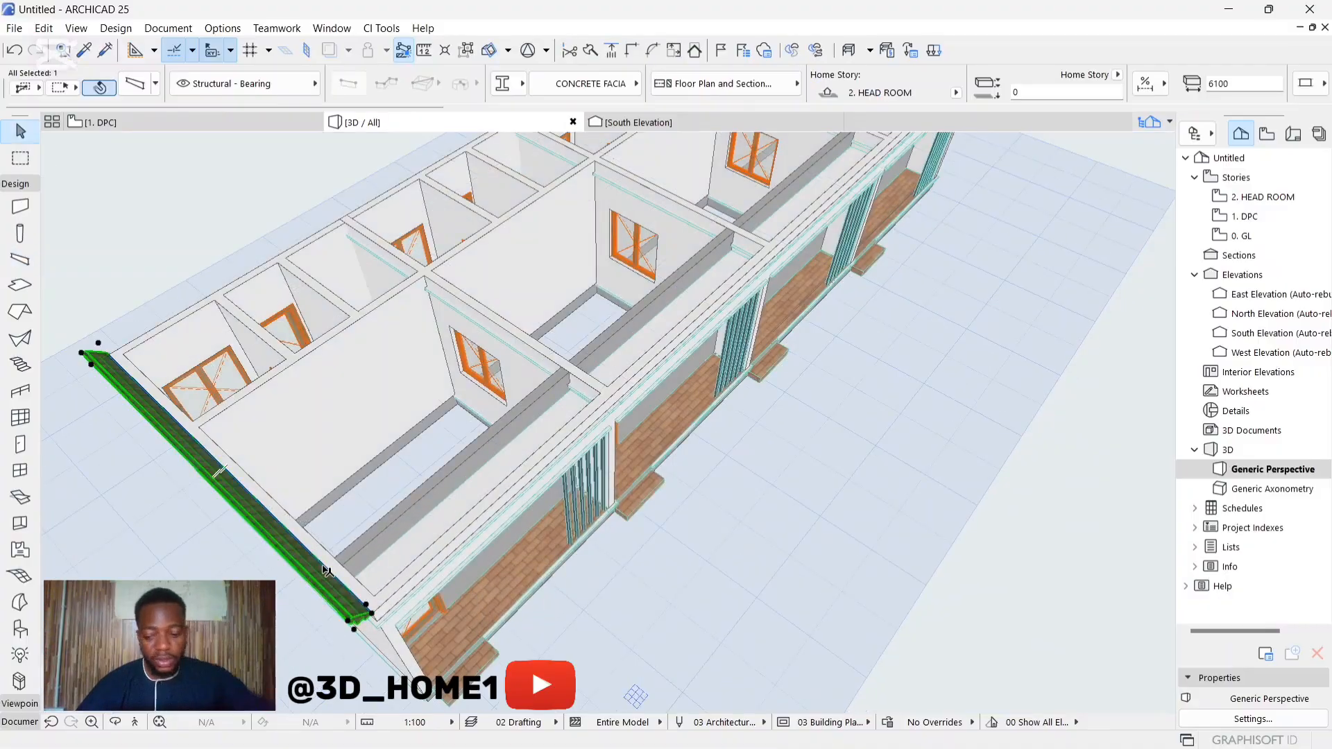
{"action": "key", "text": "Delete"}
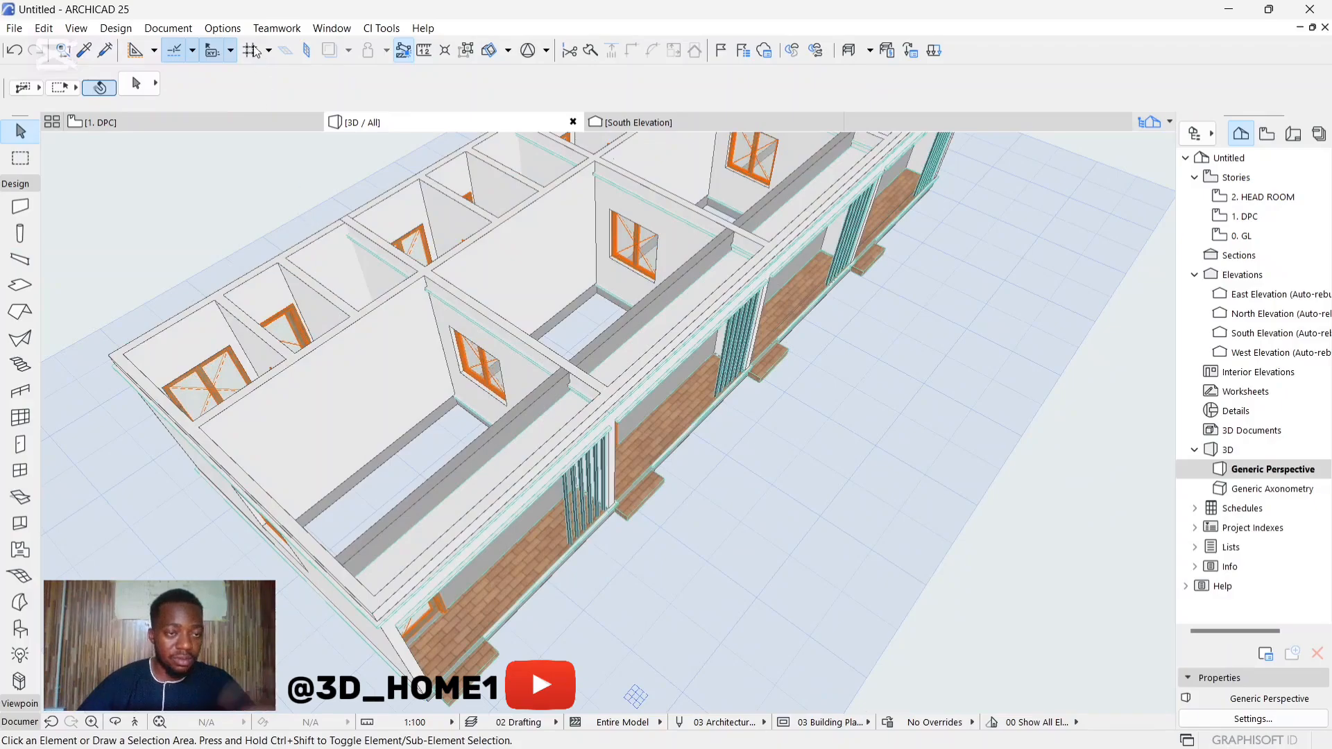
Step: Open the CONCRETE FACIA profile for editing in the Profile Manager
{"action": "left_click", "coordinate": [222, 27]}
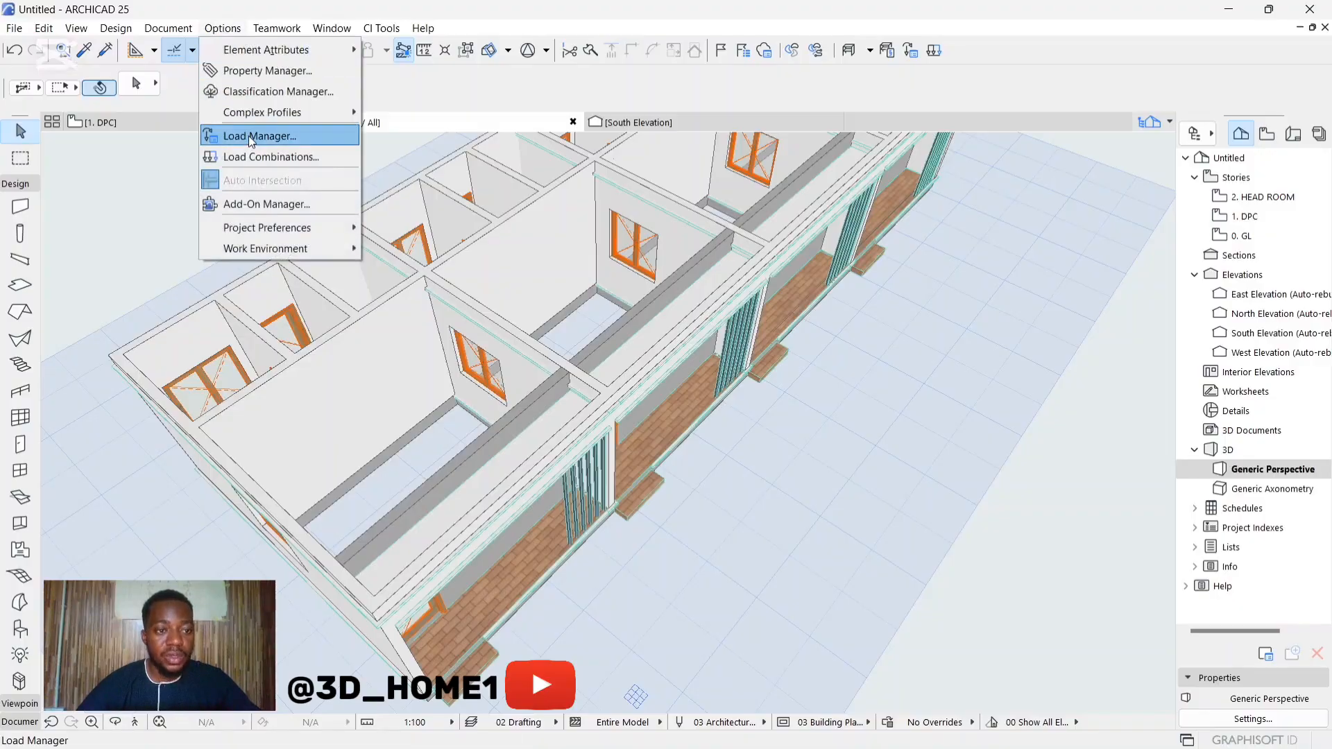
{"action": "mouse_move", "coordinate": [273, 115]}
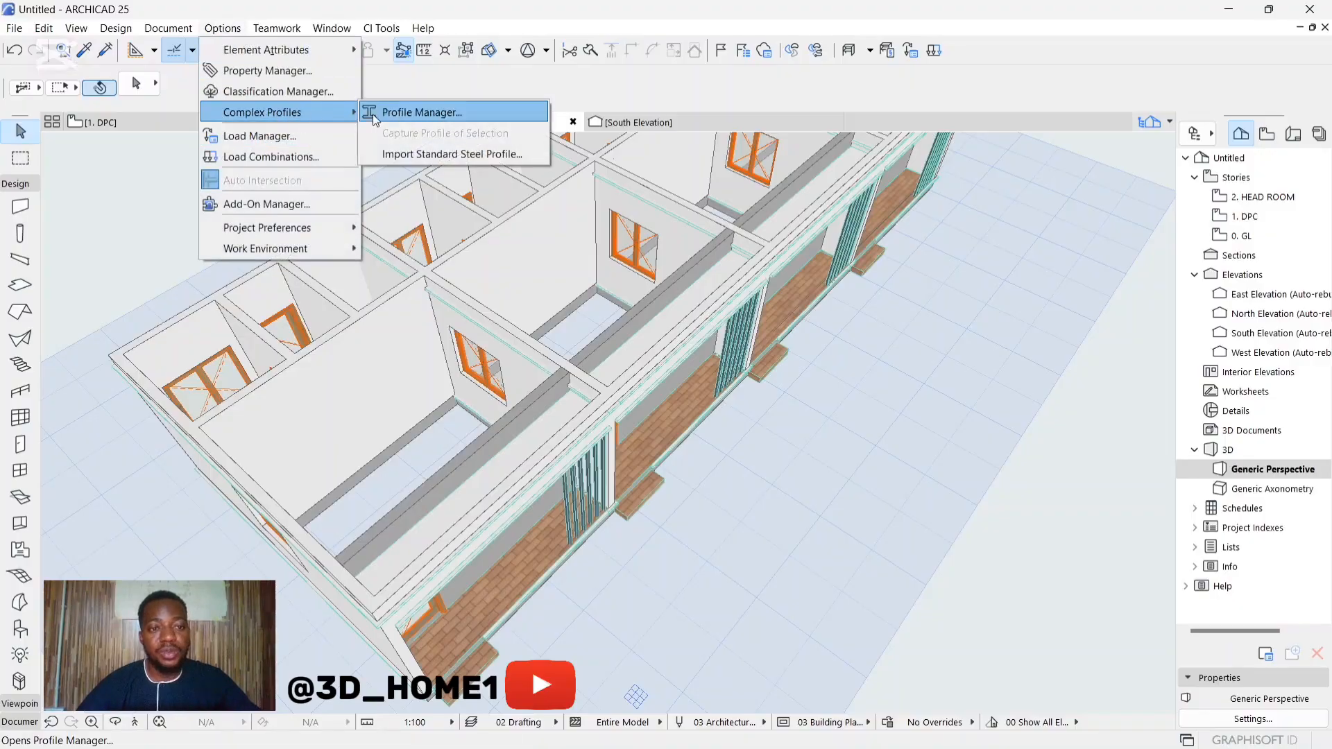
{"action": "left_click", "coordinate": [409, 112]}
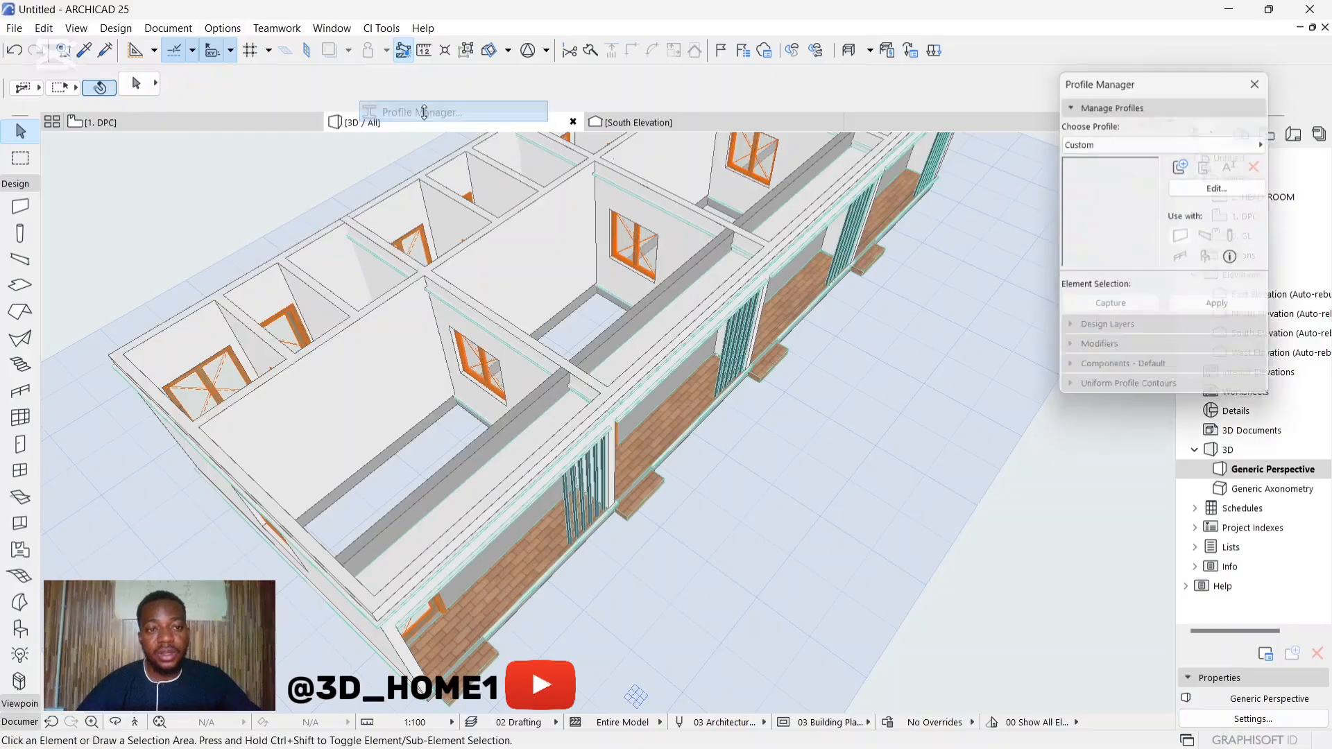
{"action": "left_click", "coordinate": [1121, 143]}
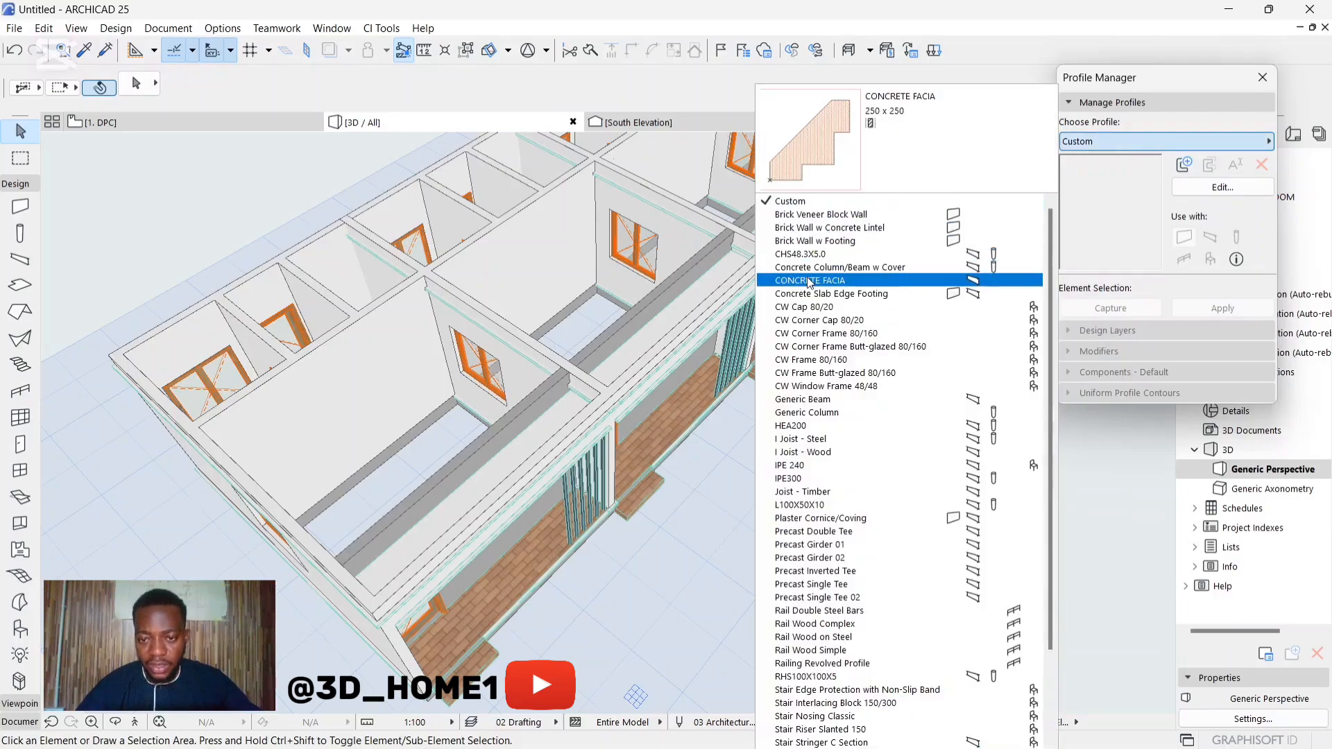
{"action": "left_click", "coordinate": [837, 281]}
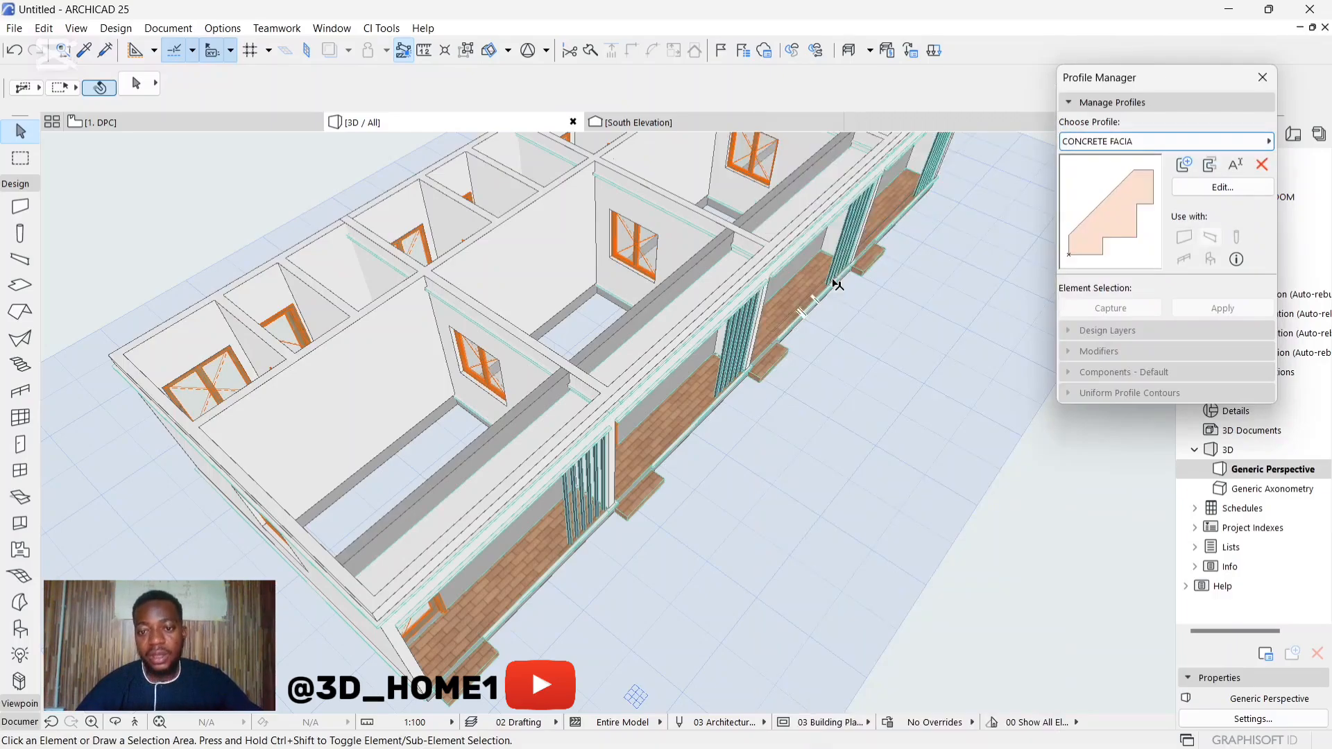
{"action": "left_click", "coordinate": [1223, 187]}
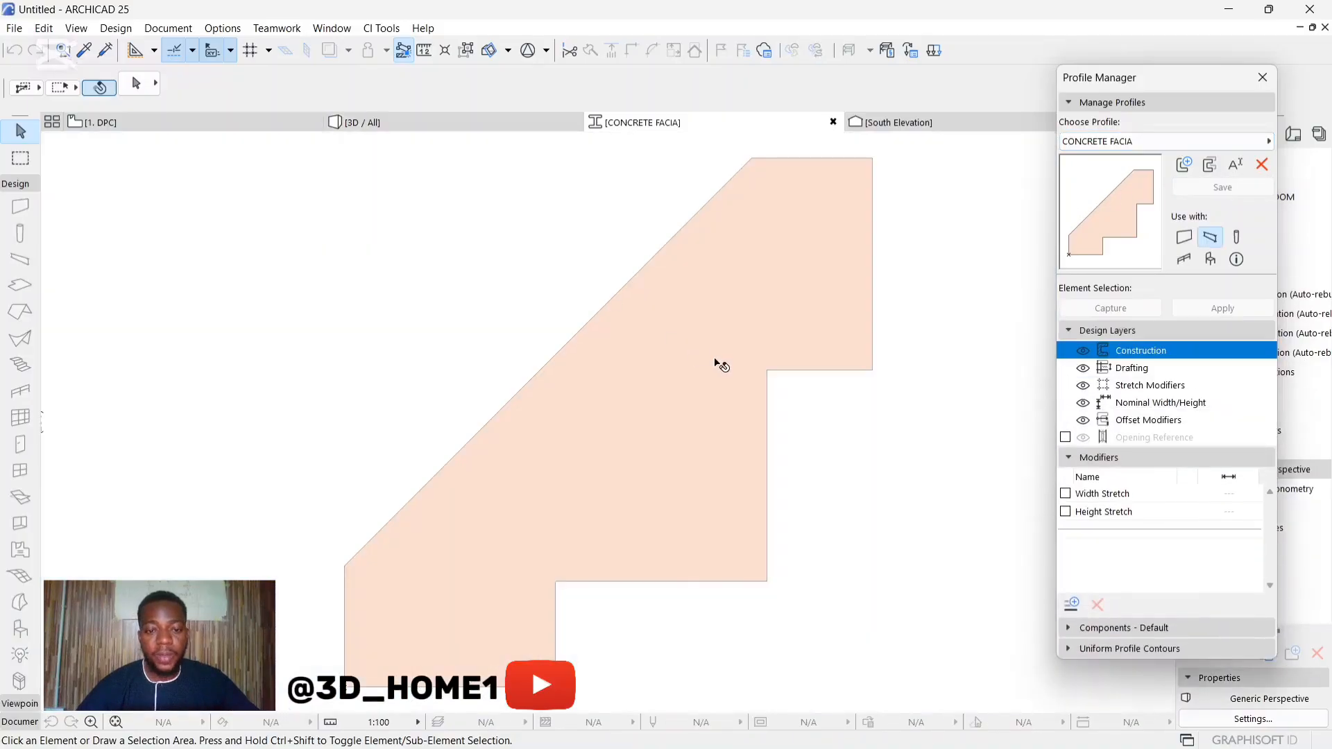
Step: Set the building material of the profile's fill to GENERIC - INTERNAL FILLER and save the profile
{"action": "scroll", "coordinate": [580, 259], "scroll_direction": "down", "scroll_amount": 5}
{"action": "left_click", "coordinate": [624, 306]}
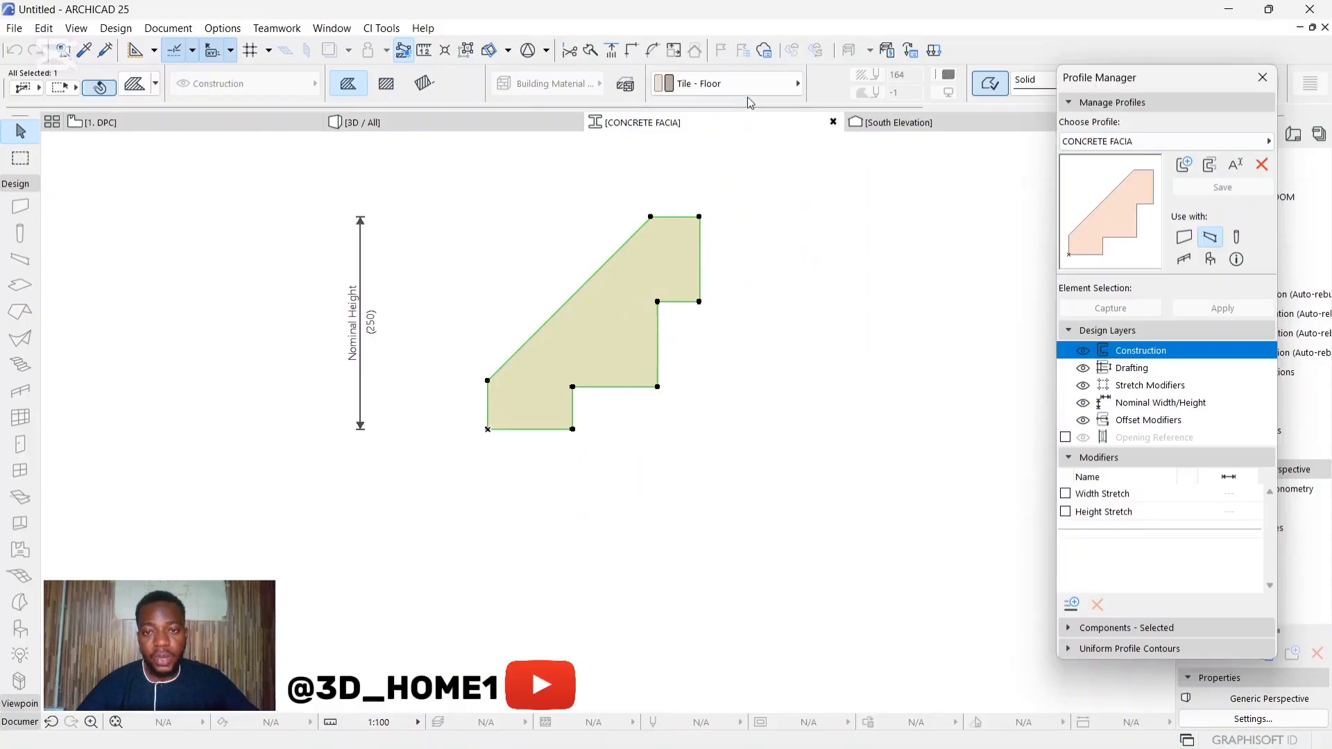
{"action": "left_click", "coordinate": [747, 84]}
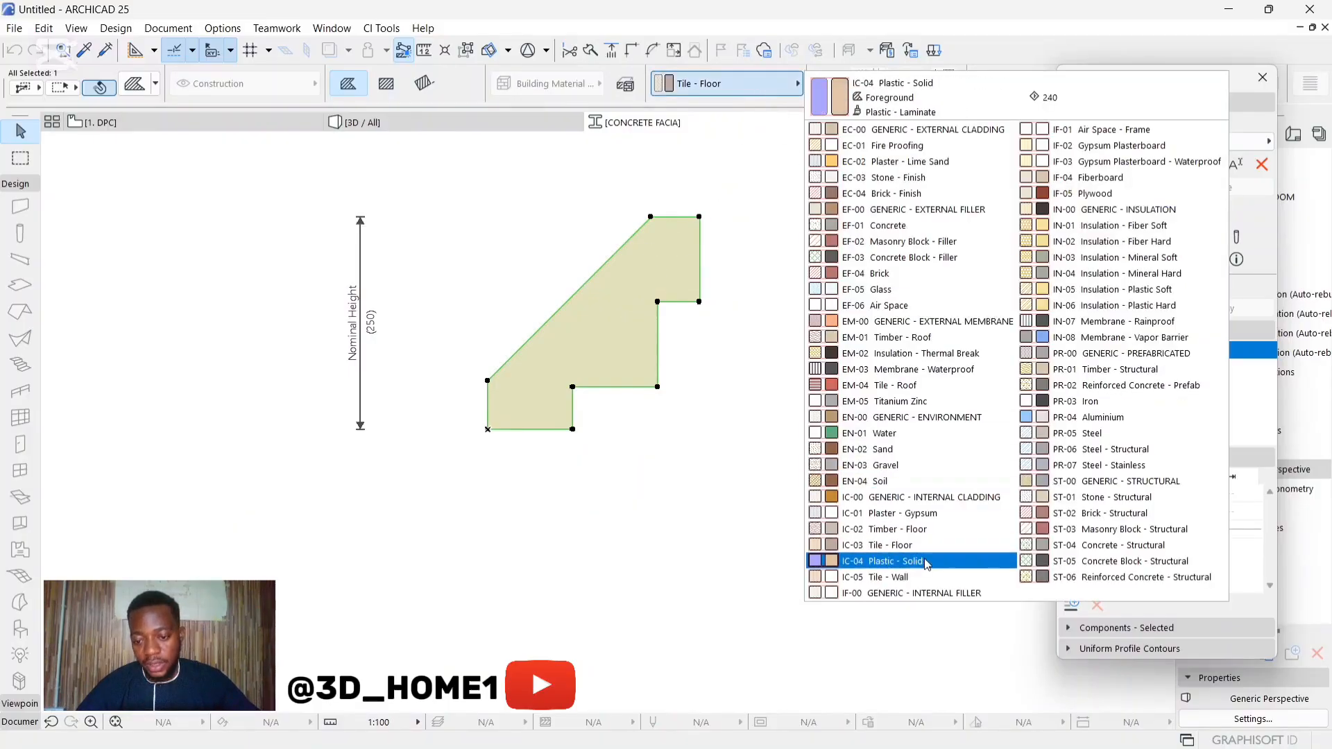
{"action": "left_click", "coordinate": [943, 594]}
{"action": "left_click", "coordinate": [891, 369]}
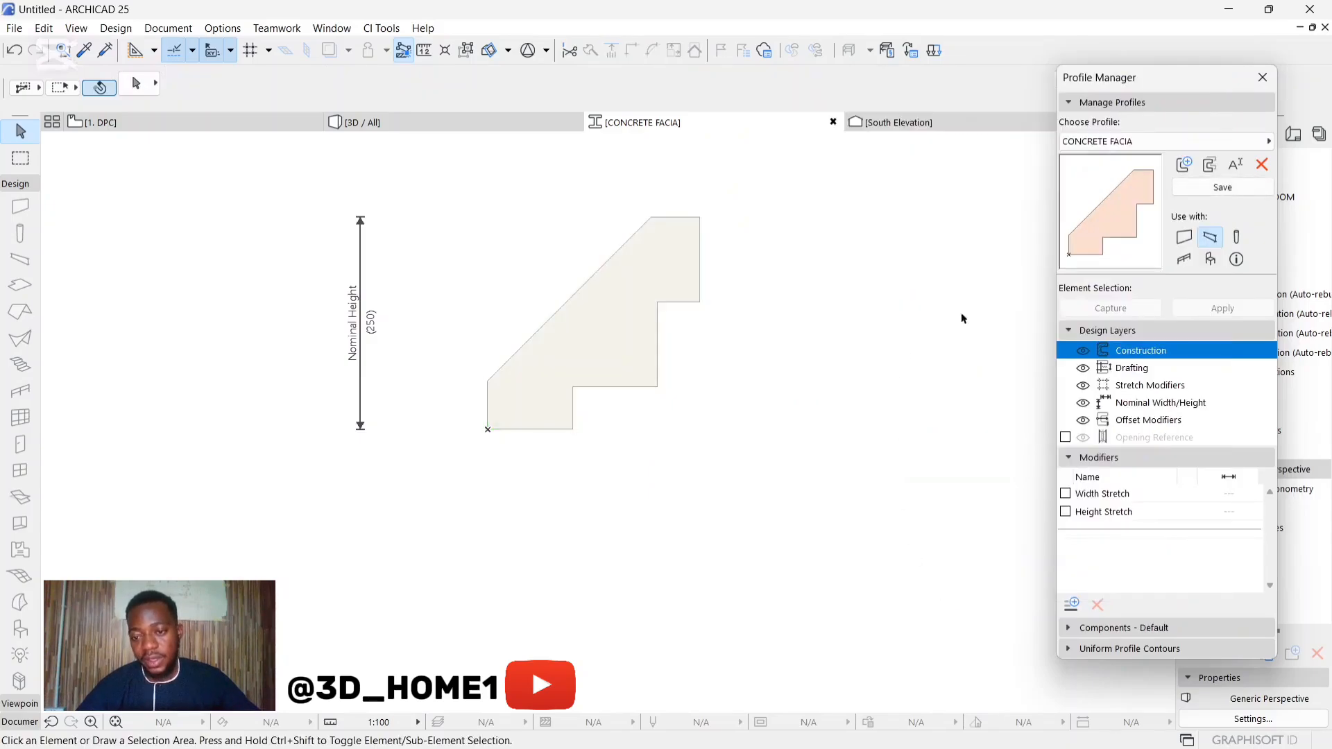
{"action": "left_click", "coordinate": [1214, 188]}
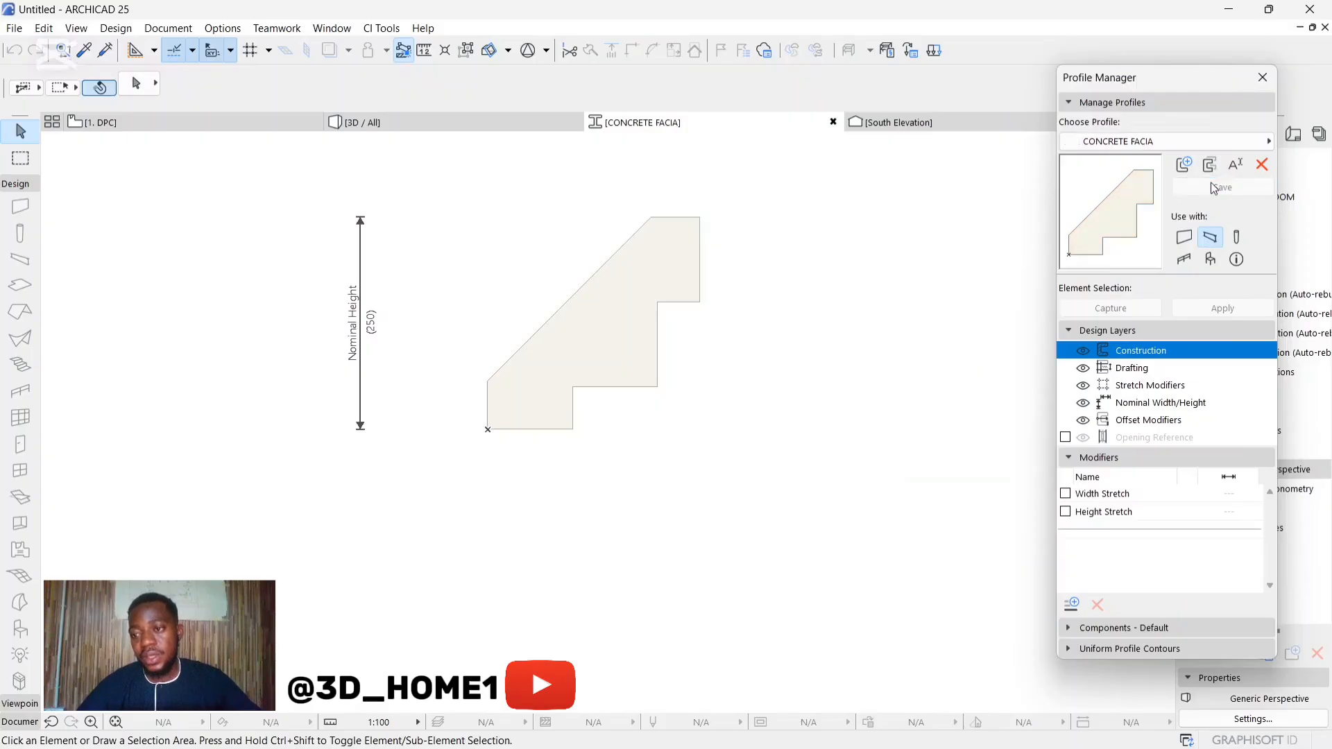
Step: Leave the profile editor and set the default beam's segment structure to the CONCRETE FACIA profile
{"action": "left_click", "coordinate": [1262, 77]}
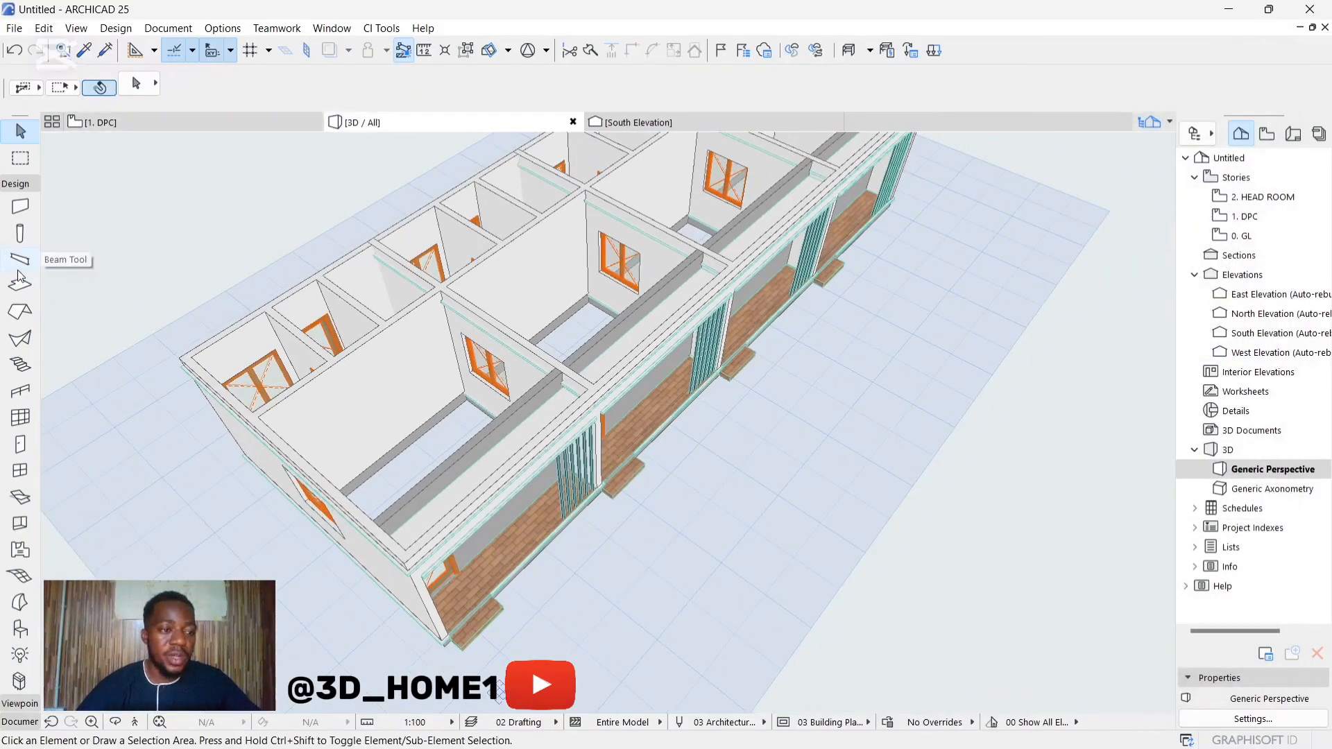
{"action": "double_click", "coordinate": [19, 259]}
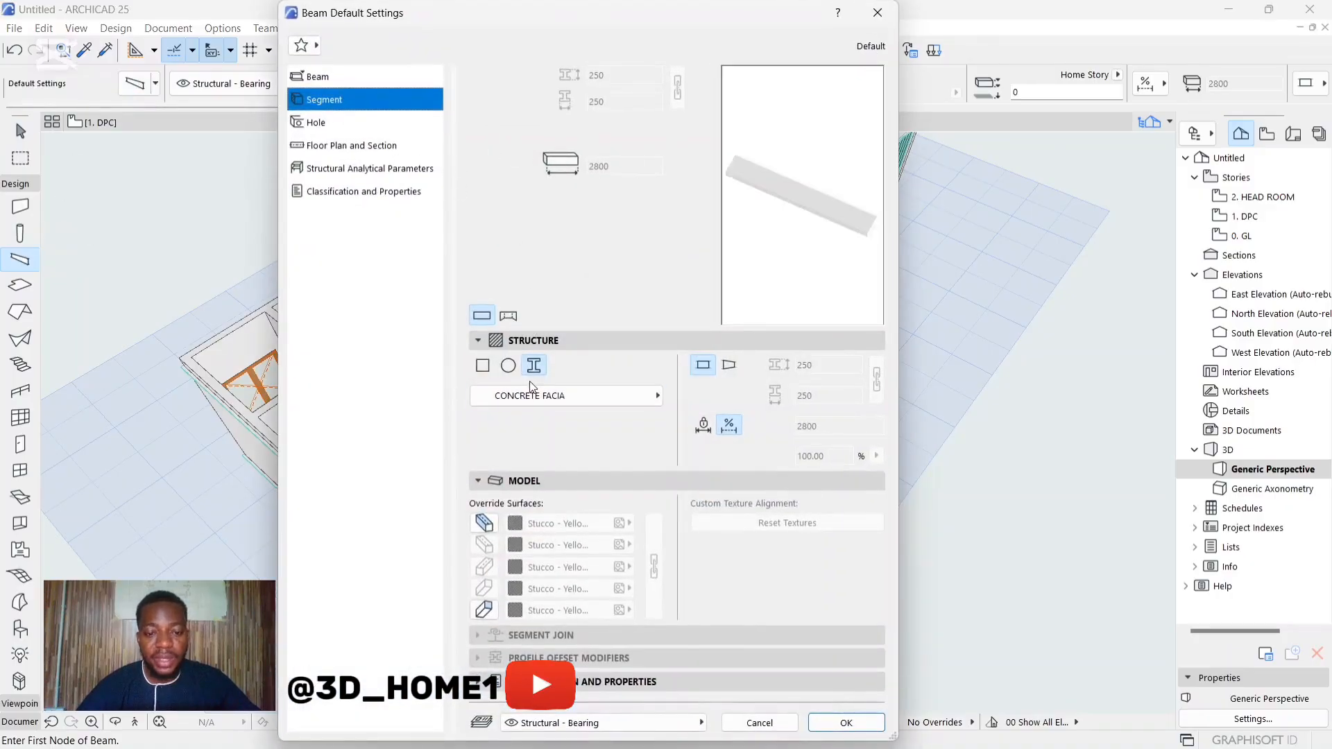
{"action": "left_click", "coordinate": [533, 396]}
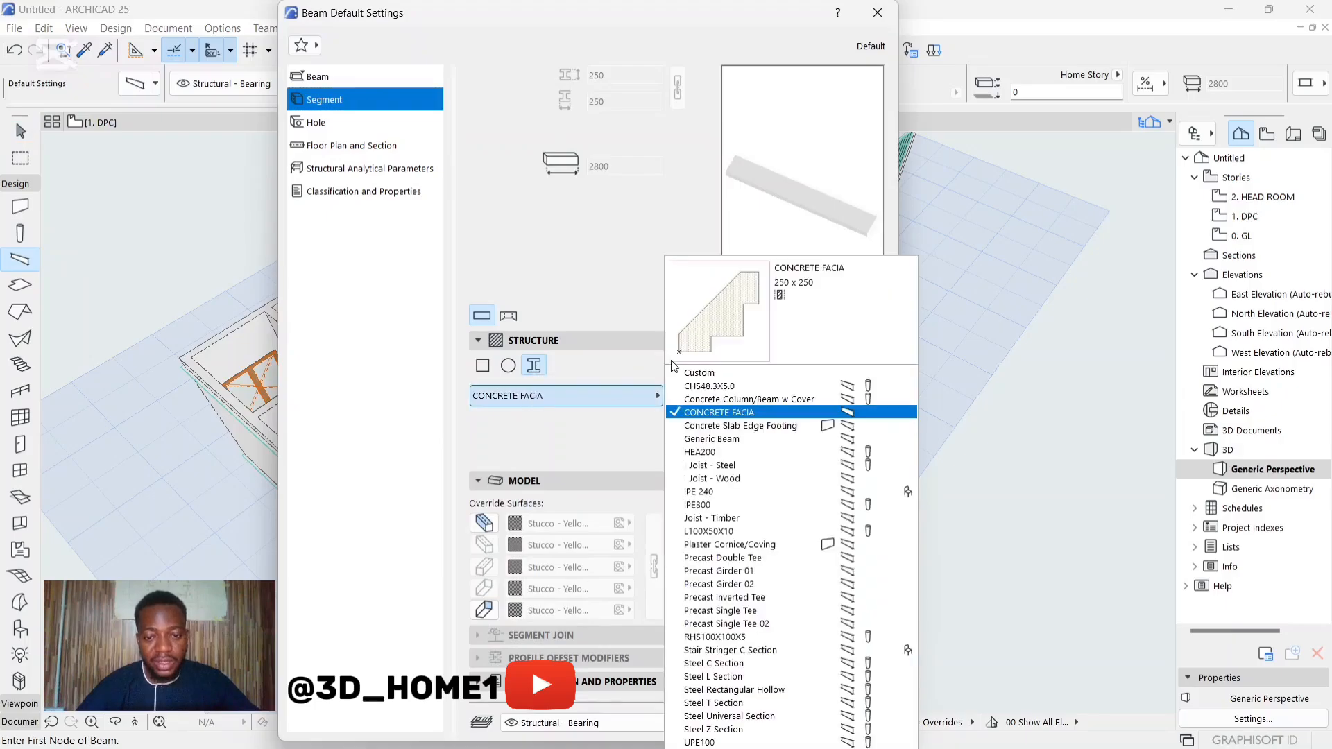
{"action": "left_click", "coordinate": [725, 417]}
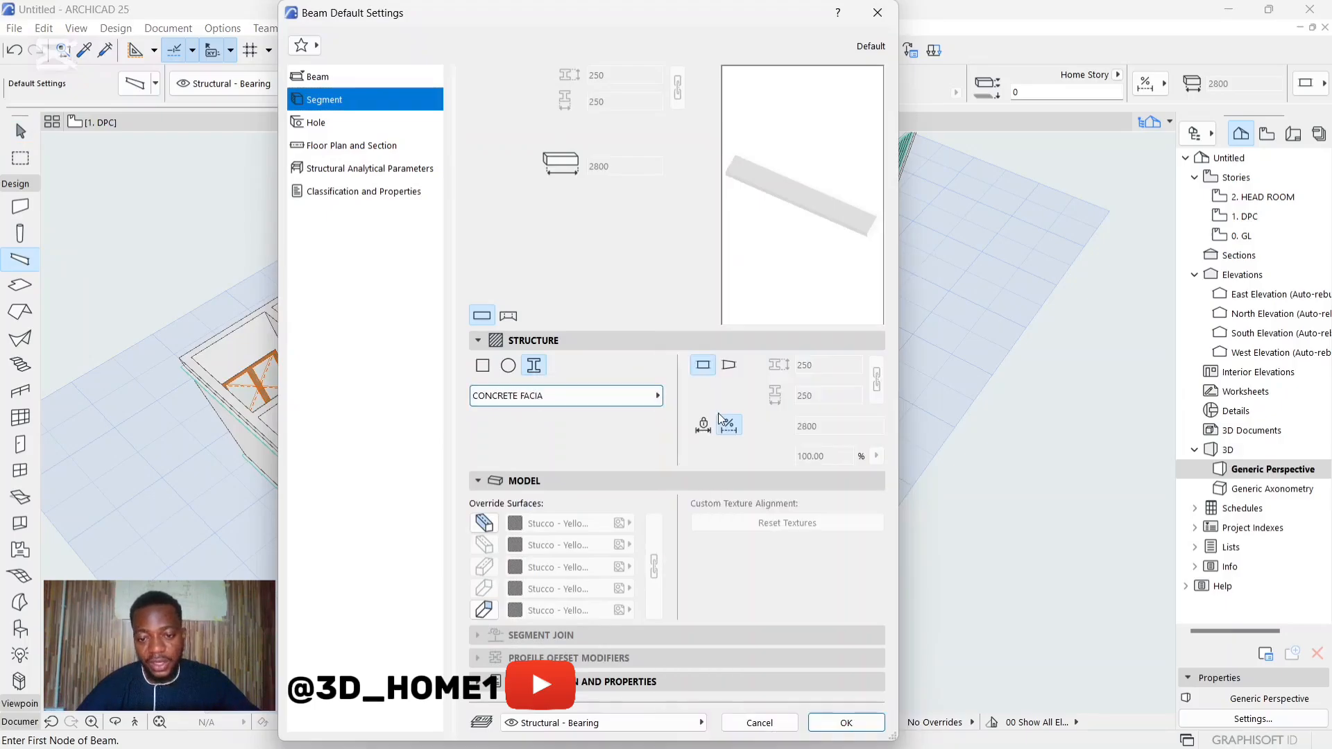
{"action": "left_click", "coordinate": [845, 723]}
Step: Place a fascia beam along the top outer edge of the near end wall, from its back corner to its front corner
{"action": "scroll", "coordinate": [516, 448], "scroll_direction": "up", "scroll_amount": 5}
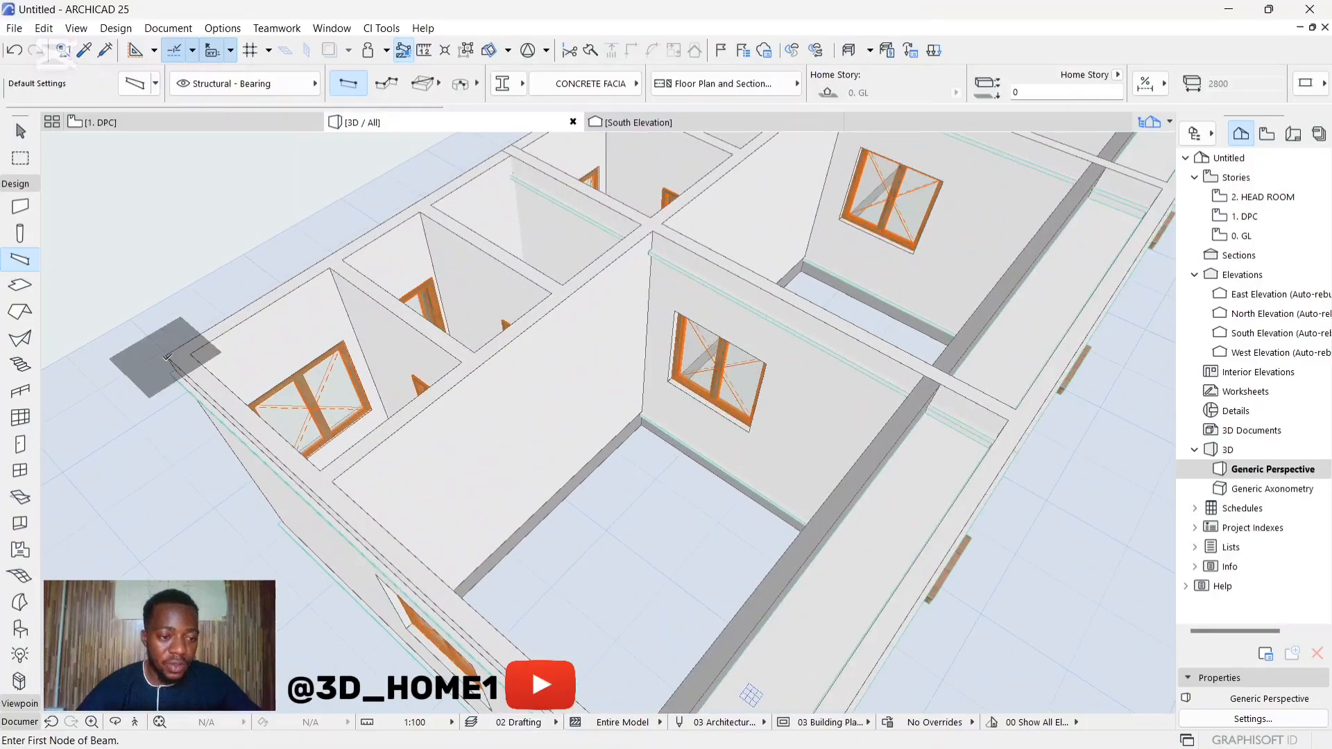
{"action": "left_click", "coordinate": [166, 356]}
{"action": "scroll", "coordinate": [242, 328], "scroll_direction": "down", "scroll_amount": 3}
{"action": "middle_click_drag", "start_coordinate": [478, 633], "coordinate": [431, 553]}
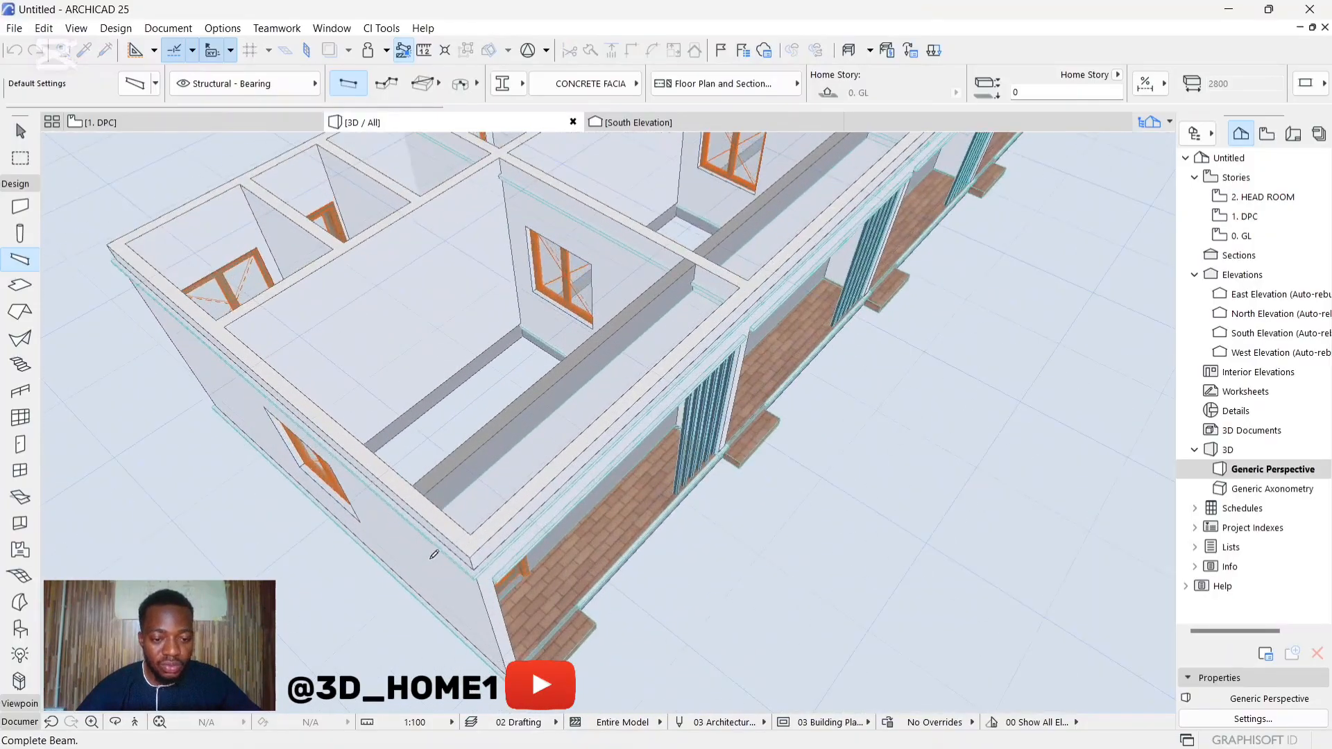
{"action": "scroll", "coordinate": [454, 555], "scroll_direction": "up", "scroll_amount": 3}
{"action": "left_click", "coordinate": [475, 550]}
Step: Place a 16750 mm fascia beam along the top outer edge of the front wall, from the near corner to the far corner
{"action": "scroll", "coordinate": [459, 558], "scroll_direction": "up", "scroll_amount": 5}
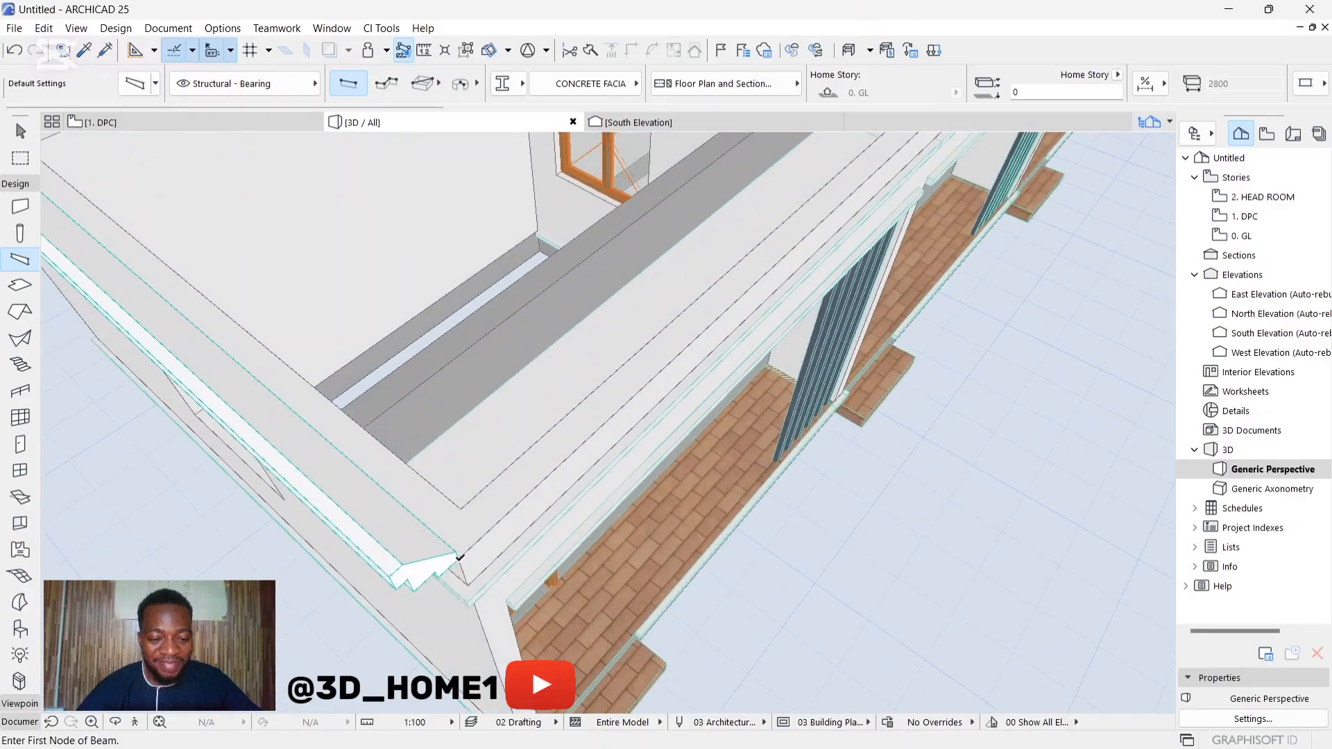
{"action": "left_click", "coordinate": [458, 557]}
{"action": "scroll", "coordinate": [447, 548], "scroll_direction": "down", "scroll_amount": 5}
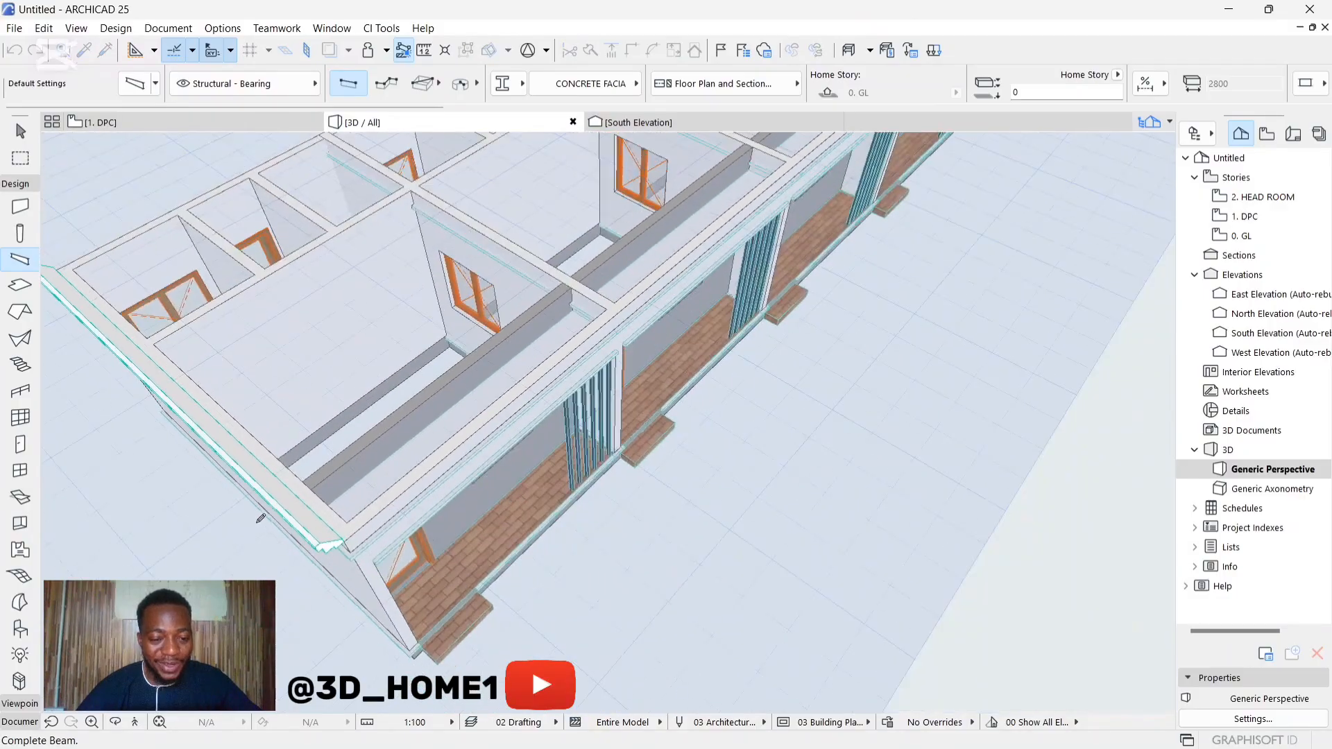
{"action": "scroll", "coordinate": [270, 517], "scroll_direction": "down", "scroll_amount": 3}
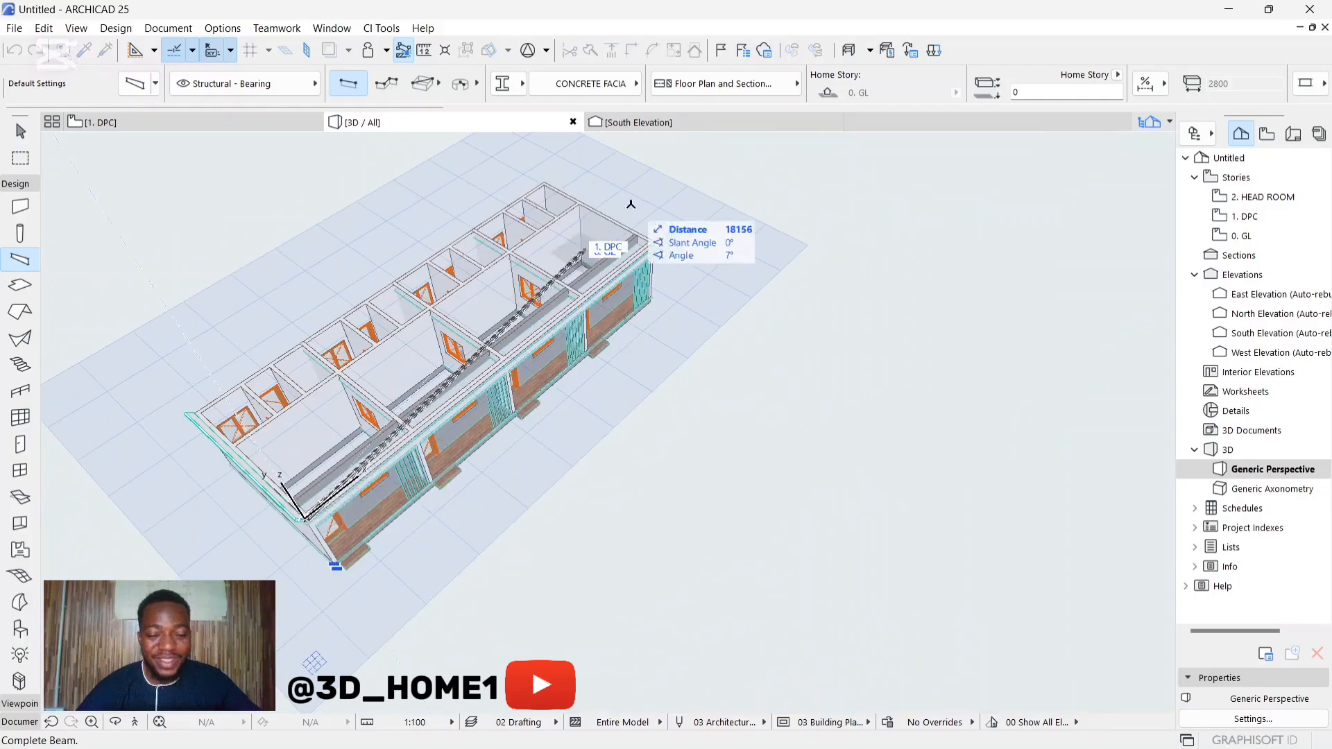
{"action": "scroll", "coordinate": [671, 189], "scroll_direction": "up", "scroll_amount": 3}
{"action": "scroll", "coordinate": [646, 281], "scroll_direction": "up", "scroll_amount": 5}
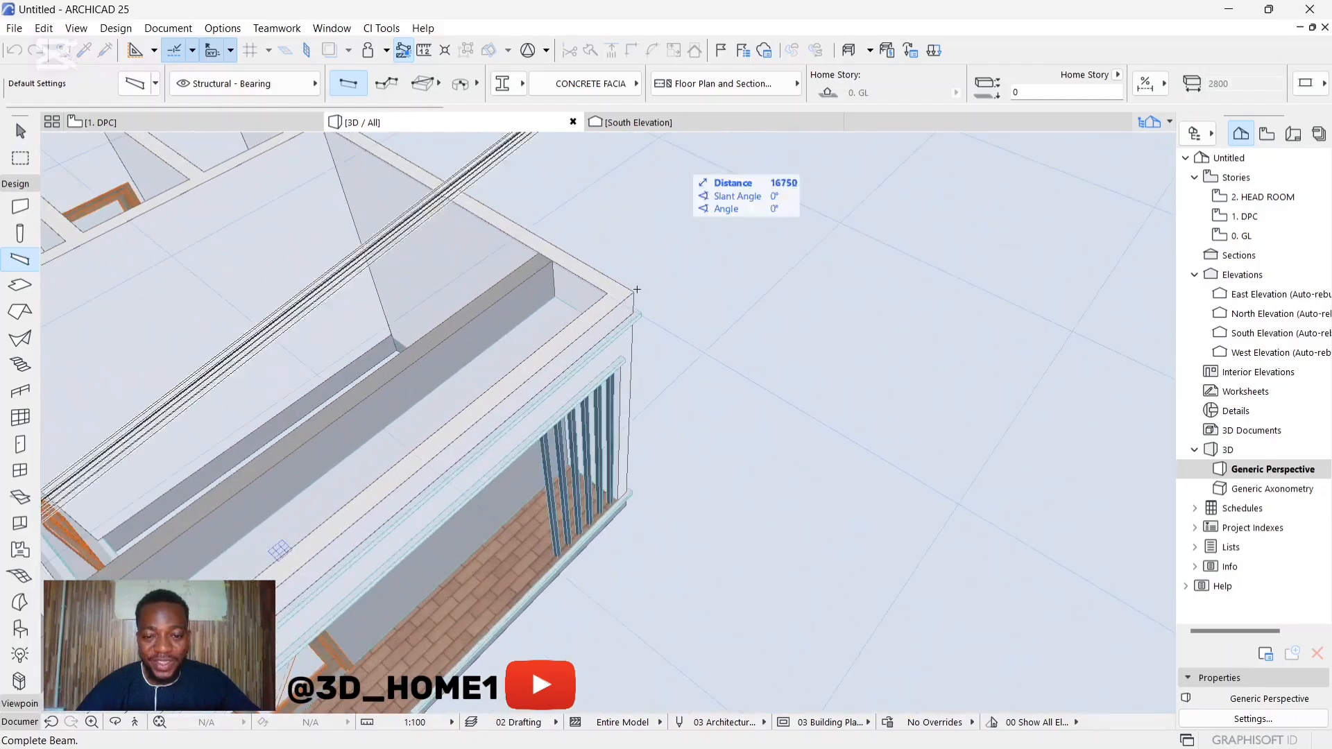
{"action": "left_click", "coordinate": [638, 287]}
{"action": "scroll", "coordinate": [629, 287], "scroll_direction": "up", "scroll_amount": 3}
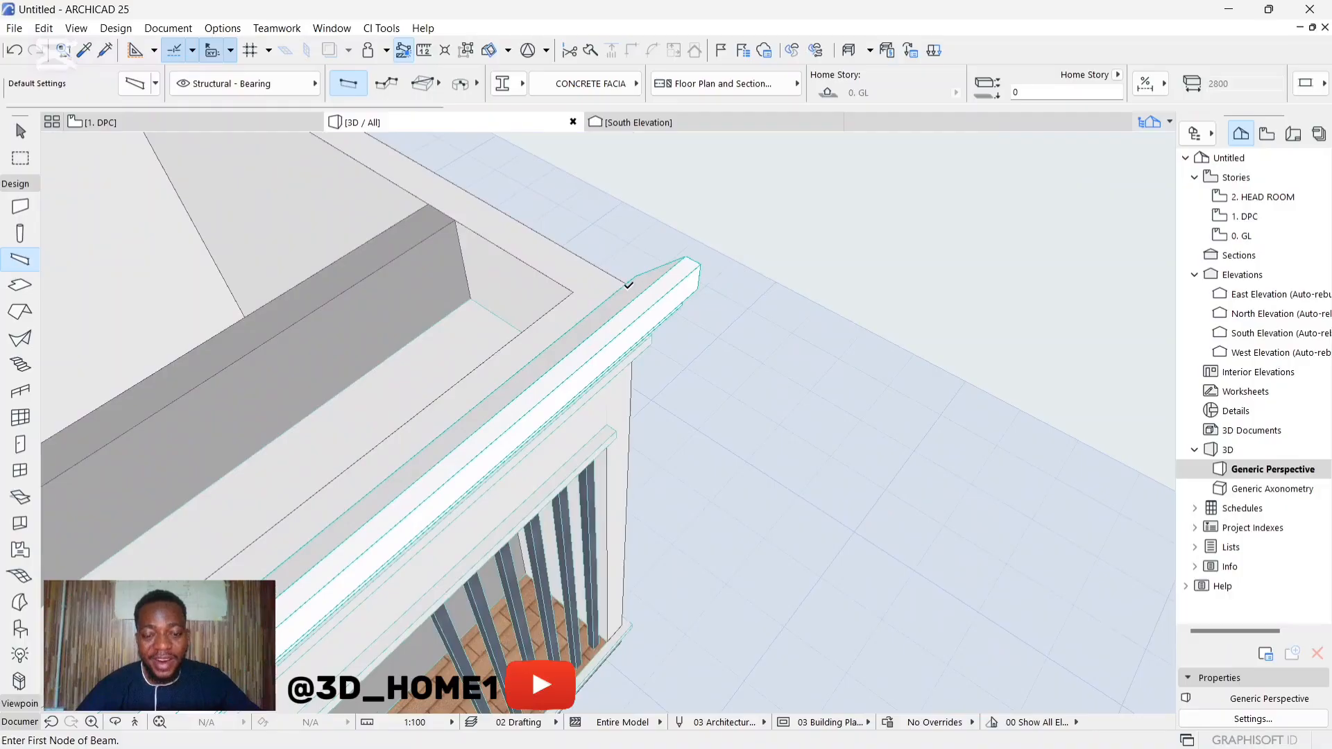
Step: Place a 6100 mm fascia beam along the top outer edge of the far end wall, from its front corner to its back corner
{"action": "middle_click_drag", "start_coordinate": [629, 287], "coordinate": [118, 278], "text": "shift"}
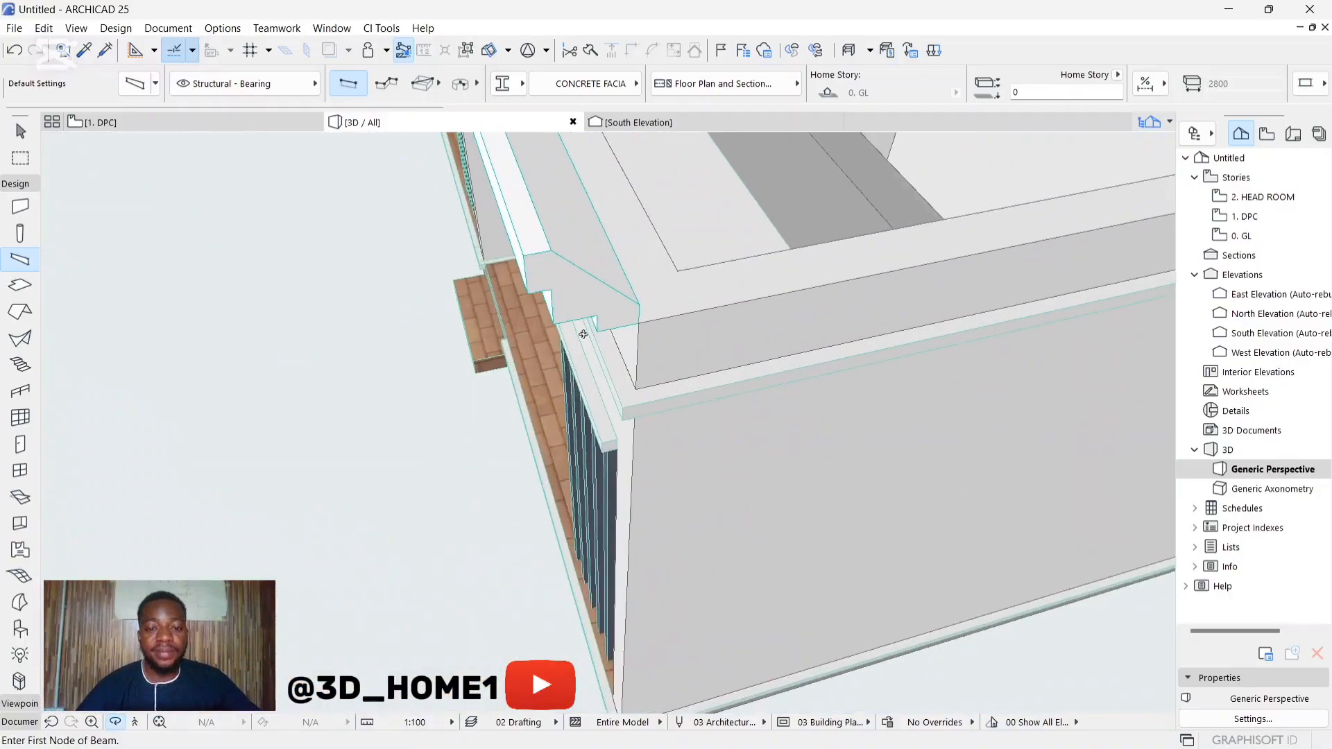
{"action": "scroll", "coordinate": [610, 335], "scroll_direction": "up", "scroll_amount": 4}
{"action": "scroll", "coordinate": [628, 338], "scroll_direction": "down", "scroll_amount": 3}
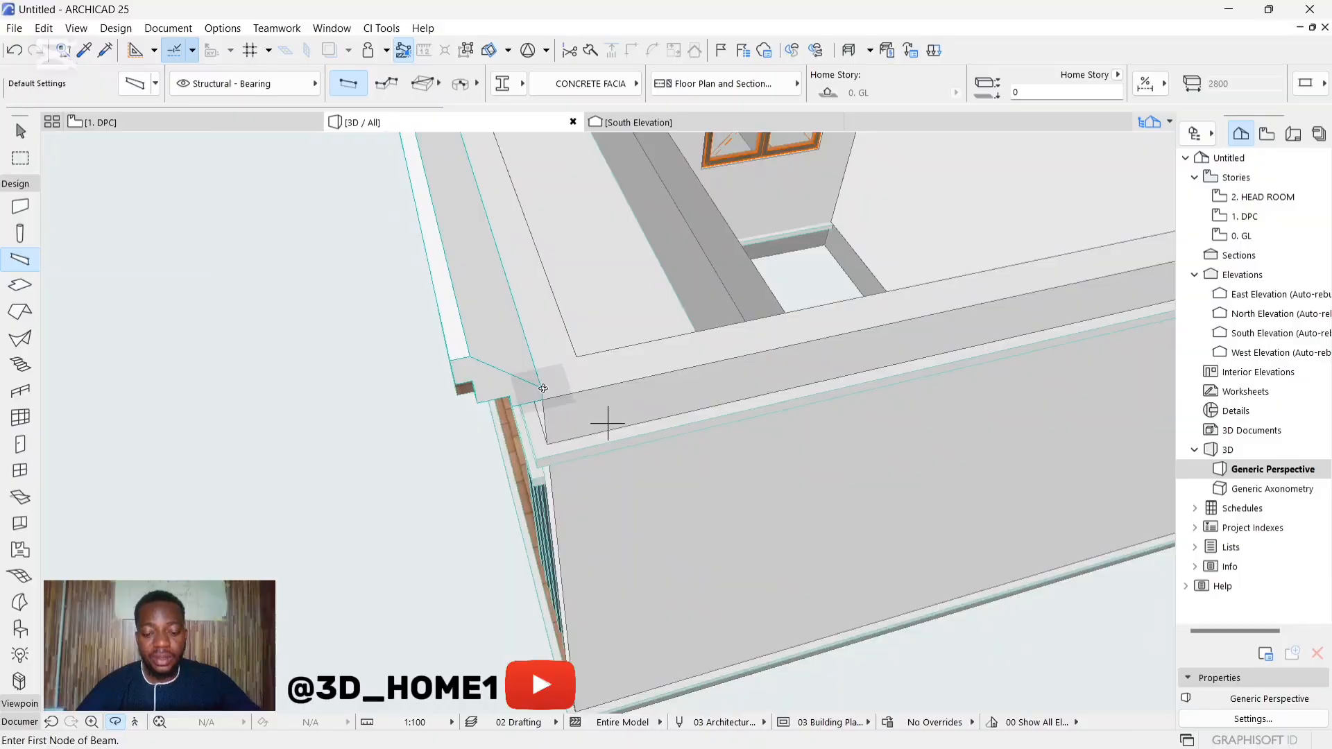
{"action": "key", "text": "Escape"}
{"action": "left_click", "coordinate": [544, 394]}
{"action": "scroll", "coordinate": [342, 396], "scroll_direction": "down", "scroll_amount": 5}
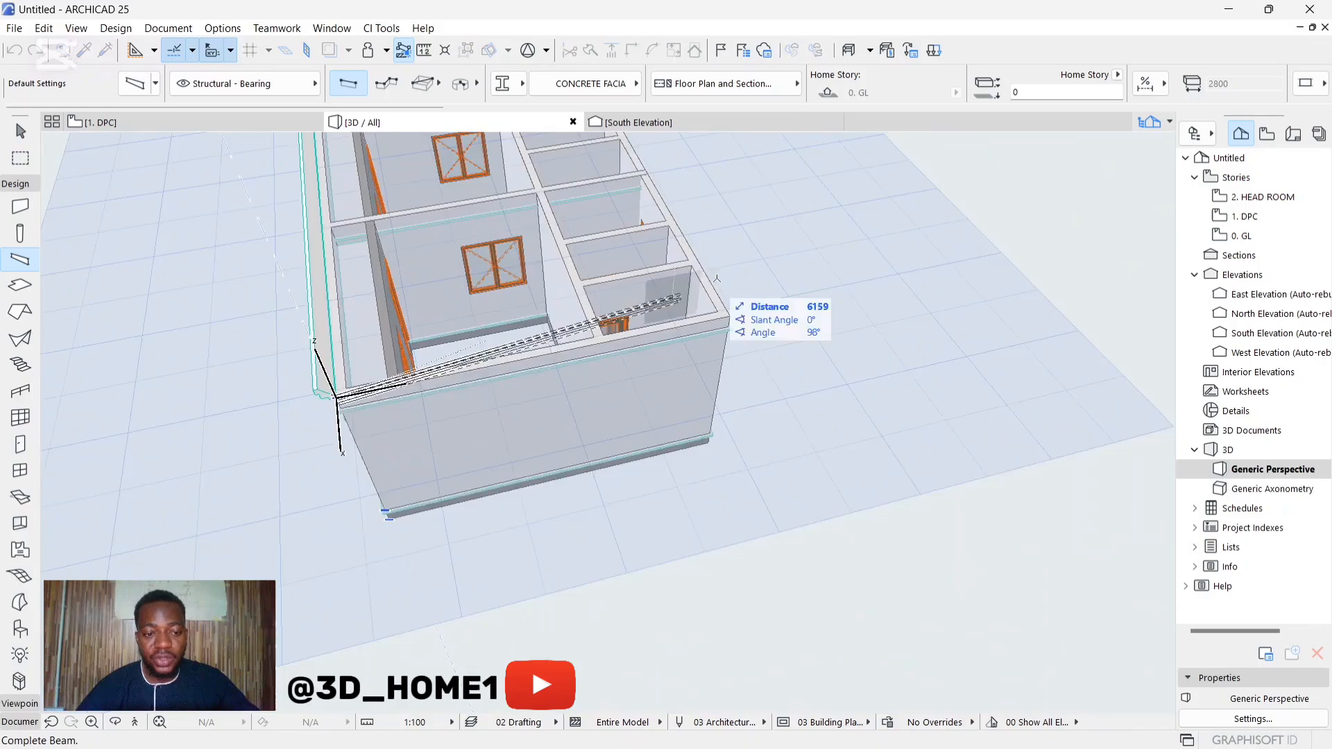
{"action": "scroll", "coordinate": [723, 337], "scroll_direction": "up", "scroll_amount": 4}
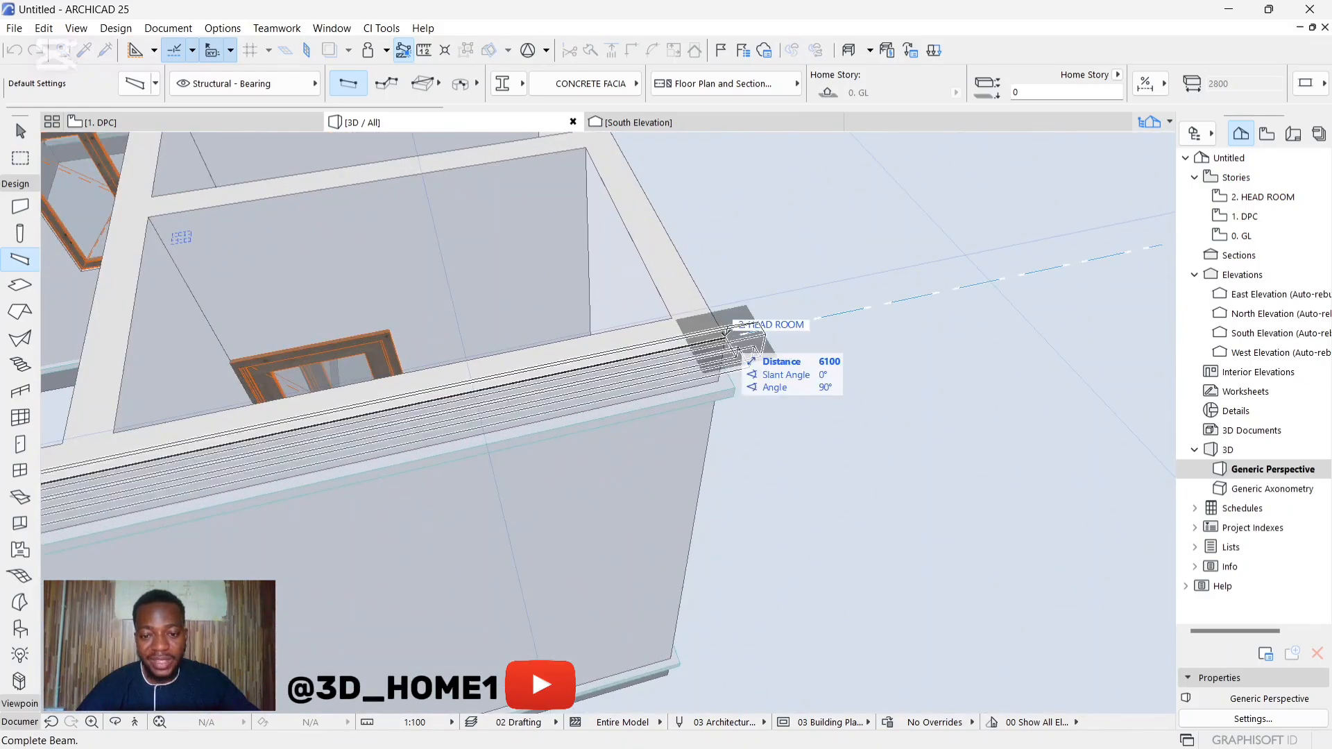
{"action": "left_click", "coordinate": [722, 338]}
{"action": "scroll", "coordinate": [708, 338], "scroll_direction": "down", "scroll_amount": 5}
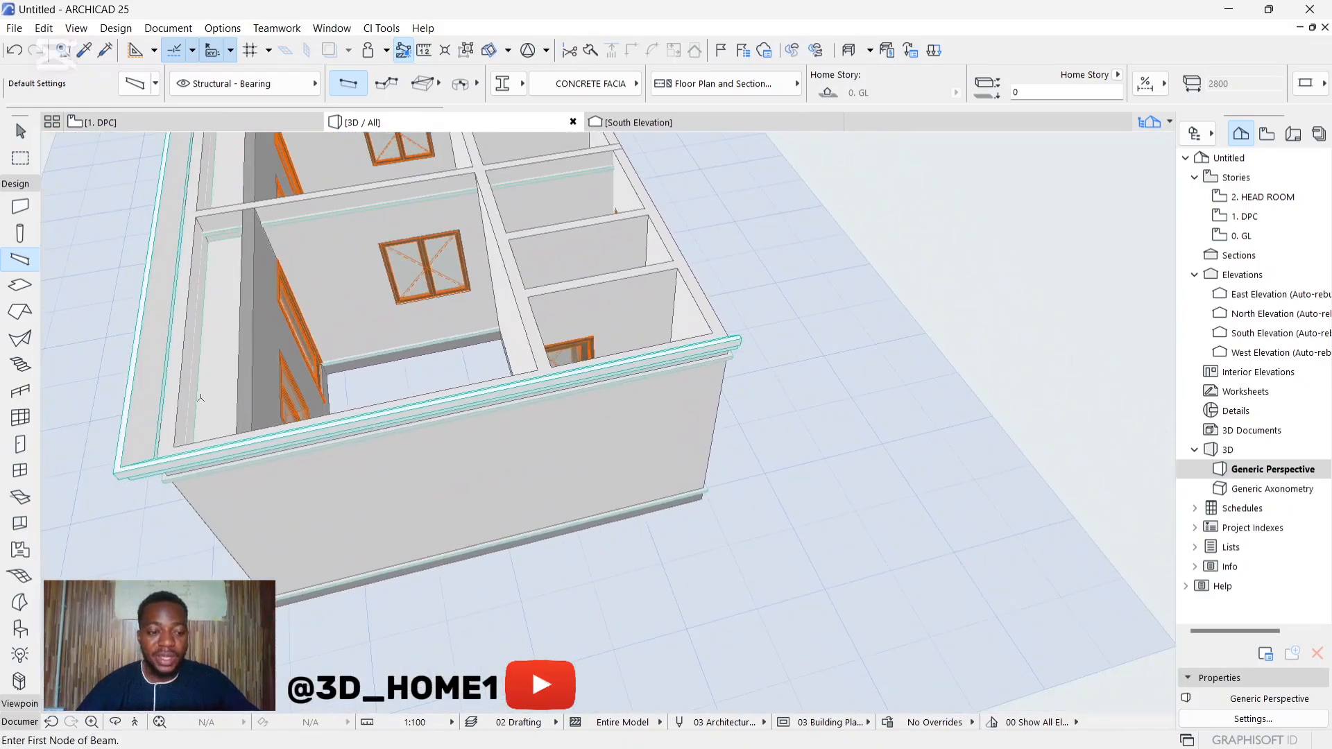
Step: Place a 16750 mm fascia beam along the top of the rear wall to close the fascia loop, and leave the Beam tool
{"action": "scroll", "coordinate": [604, 443], "scroll_direction": "down", "scroll_amount": 2}
{"action": "middle_click_drag", "start_coordinate": [621, 438], "coordinate": [292, 308], "text": "shift"}
{"action": "middle_click_drag", "start_coordinate": [714, 479], "coordinate": [587, 489], "text": "shift"}
{"action": "scroll", "coordinate": [630, 421], "scroll_direction": "up", "scroll_amount": 5}
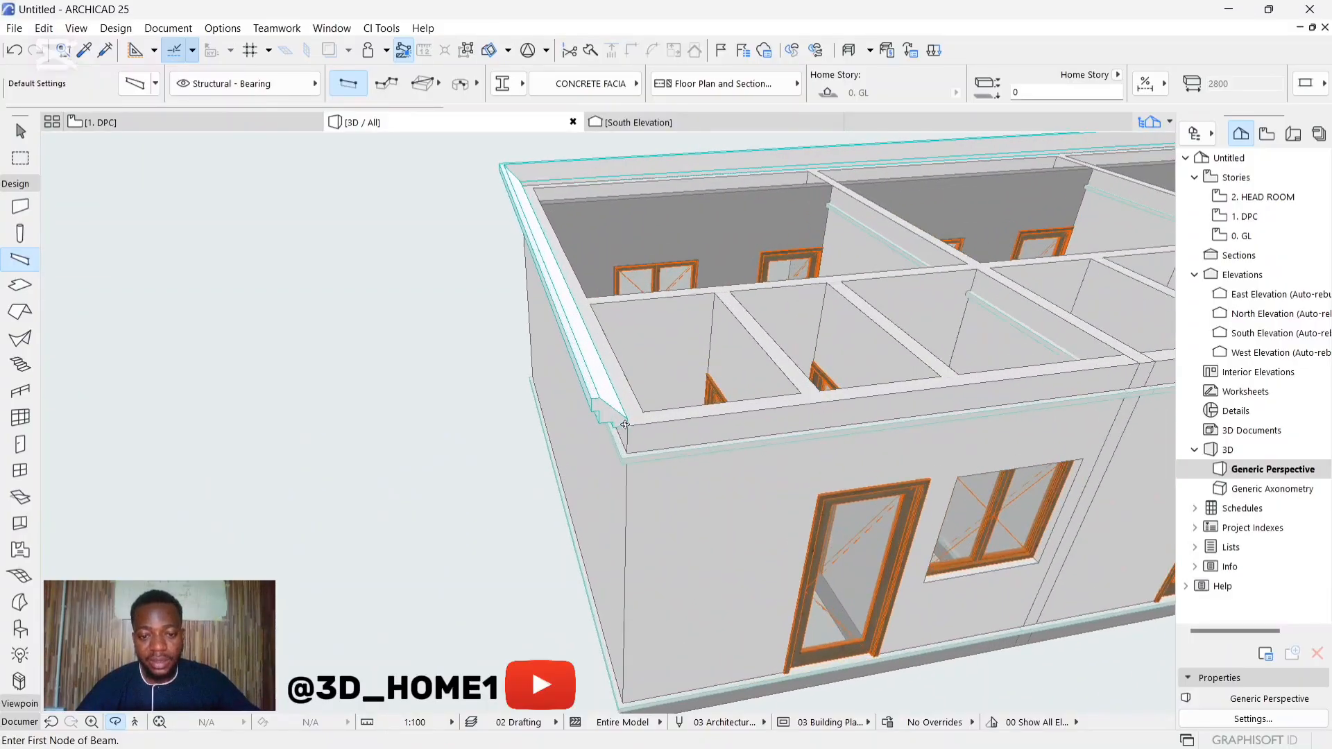
{"action": "left_click", "coordinate": [626, 420]}
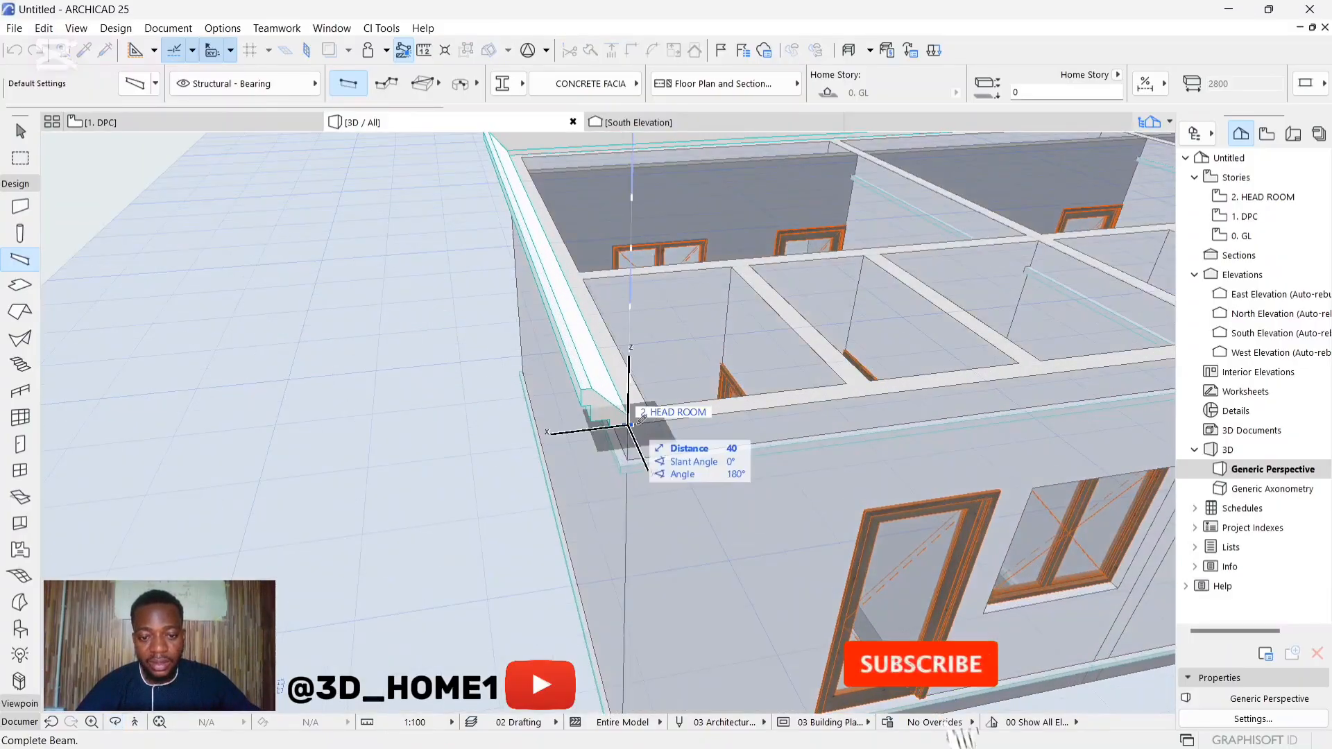
{"action": "scroll", "coordinate": [318, 356], "scroll_direction": "down", "scroll_amount": 10}
{"action": "scroll", "coordinate": [887, 357], "scroll_direction": "up", "scroll_amount": 8}
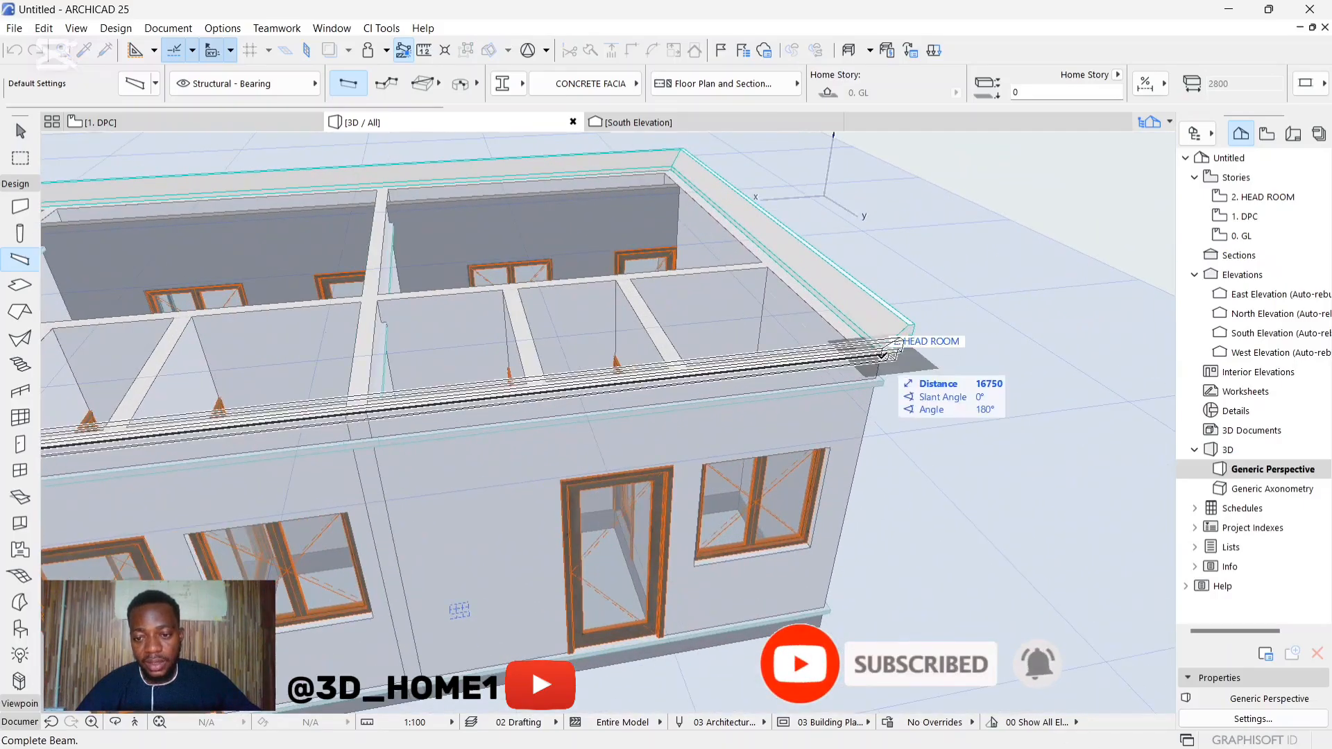
{"action": "scroll", "coordinate": [887, 356], "scroll_direction": "up", "scroll_amount": 6}
{"action": "left_click", "coordinate": [881, 339]}
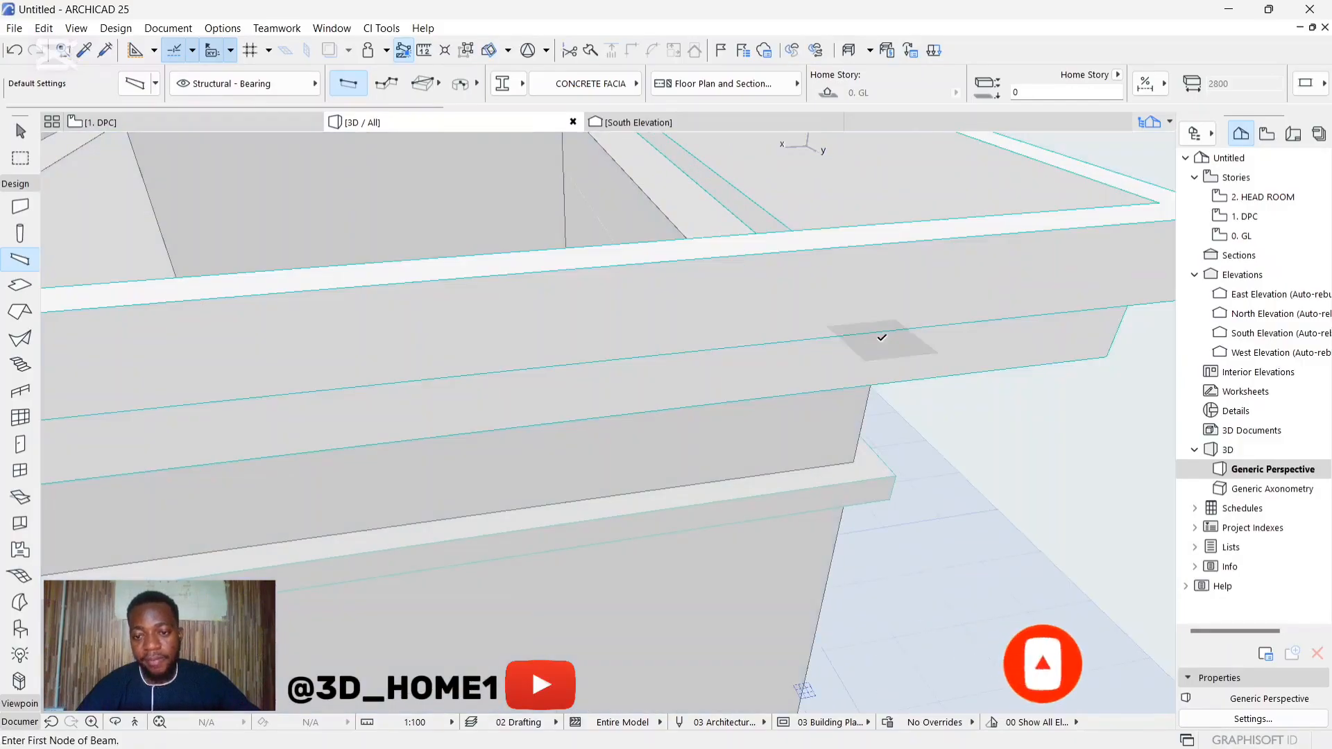
{"action": "key", "text": "Escape"}
Step: Examine the fascia and its corner joints around the whole building from the rear, the front, the ends and above
{"action": "scroll", "coordinate": [697, 344], "scroll_direction": "down", "scroll_amount": 12}
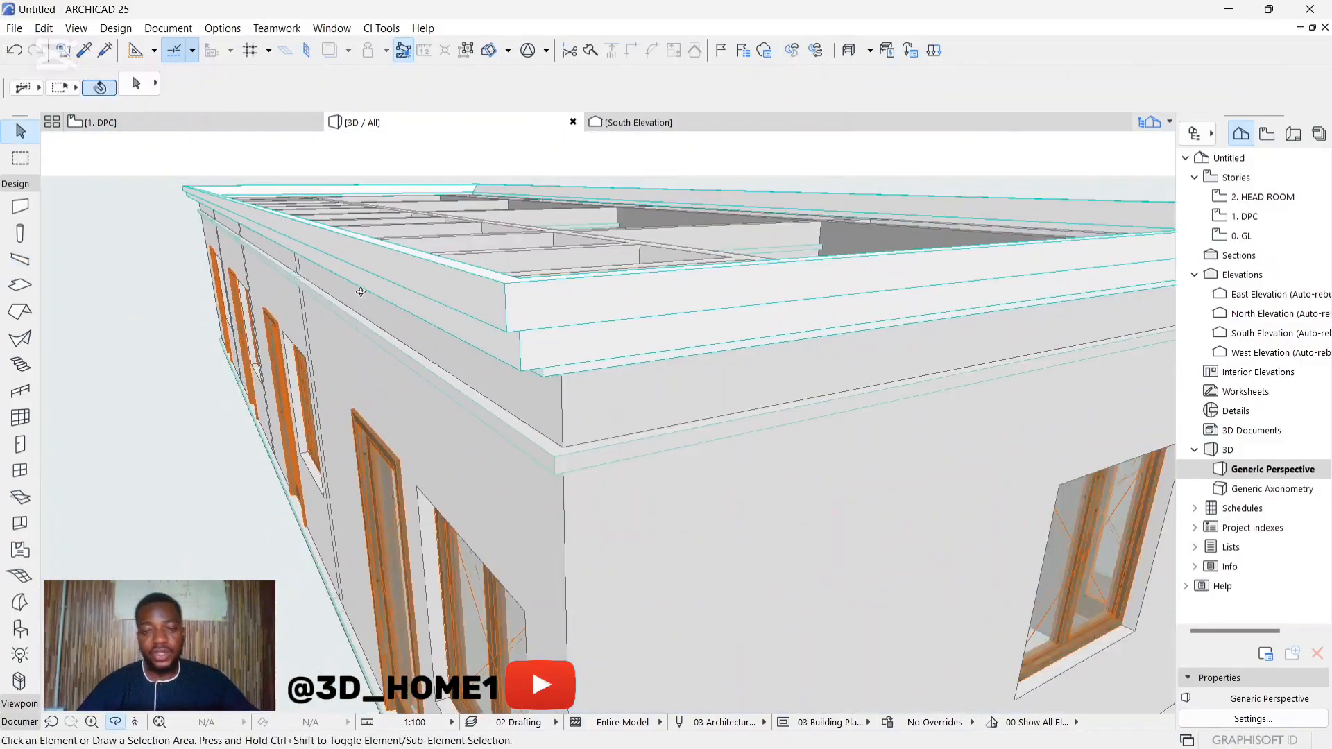
{"action": "middle_click_drag", "start_coordinate": [697, 329], "coordinate": [381, 339], "text": "shift"}
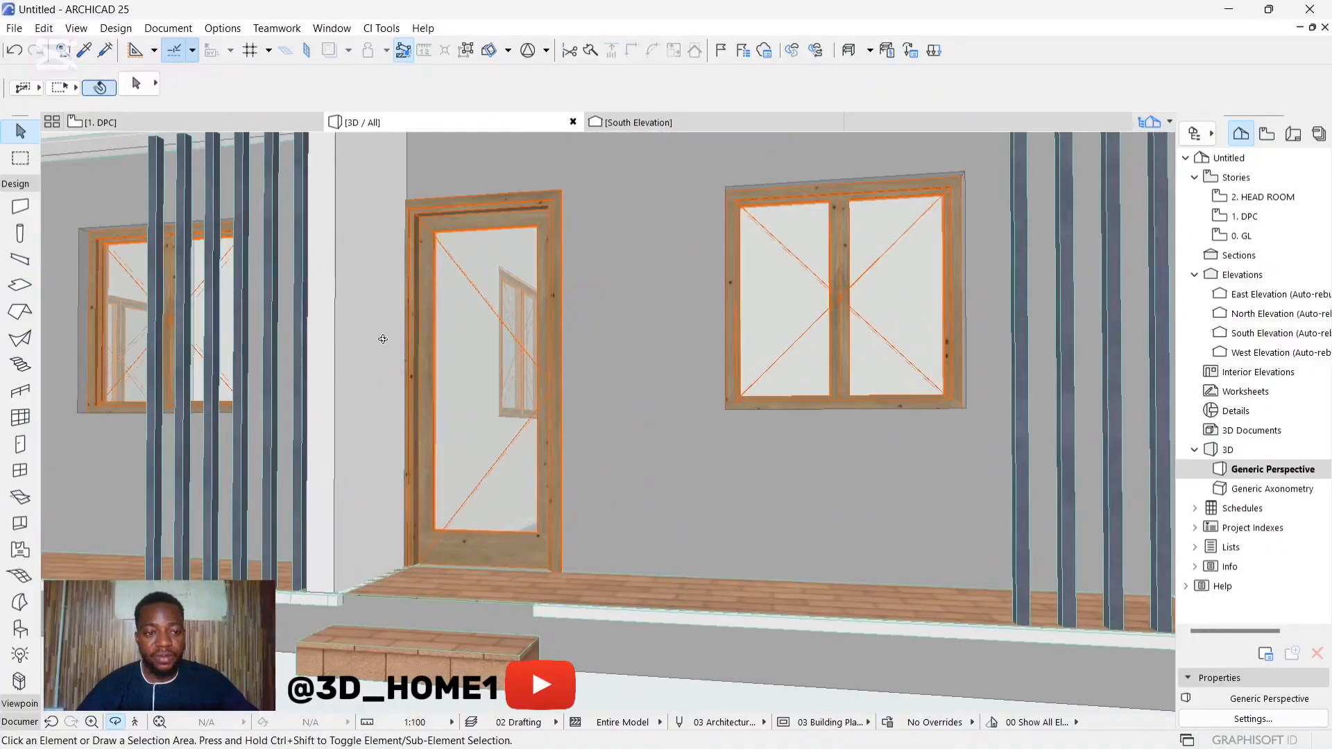
{"action": "scroll", "coordinate": [528, 316], "scroll_direction": "down", "scroll_amount": 5}
{"action": "scroll", "coordinate": [533, 312], "scroll_direction": "down", "scroll_amount": 3}
{"action": "middle_click_drag", "start_coordinate": [533, 313], "coordinate": [627, 354], "text": "shift"}
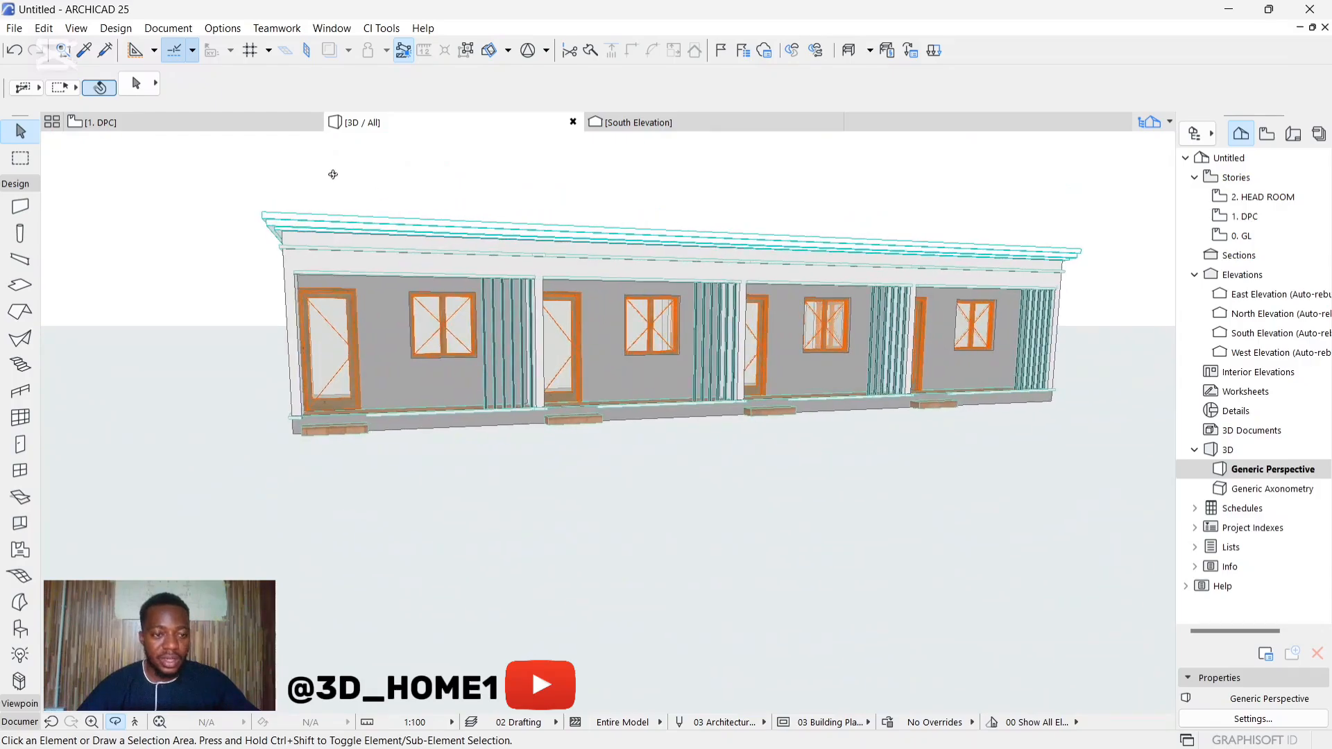
{"action": "scroll", "coordinate": [305, 189], "scroll_direction": "up", "scroll_amount": 4}
{"action": "middle_click_drag", "start_coordinate": [211, 235], "coordinate": [275, 229], "text": "shift"}
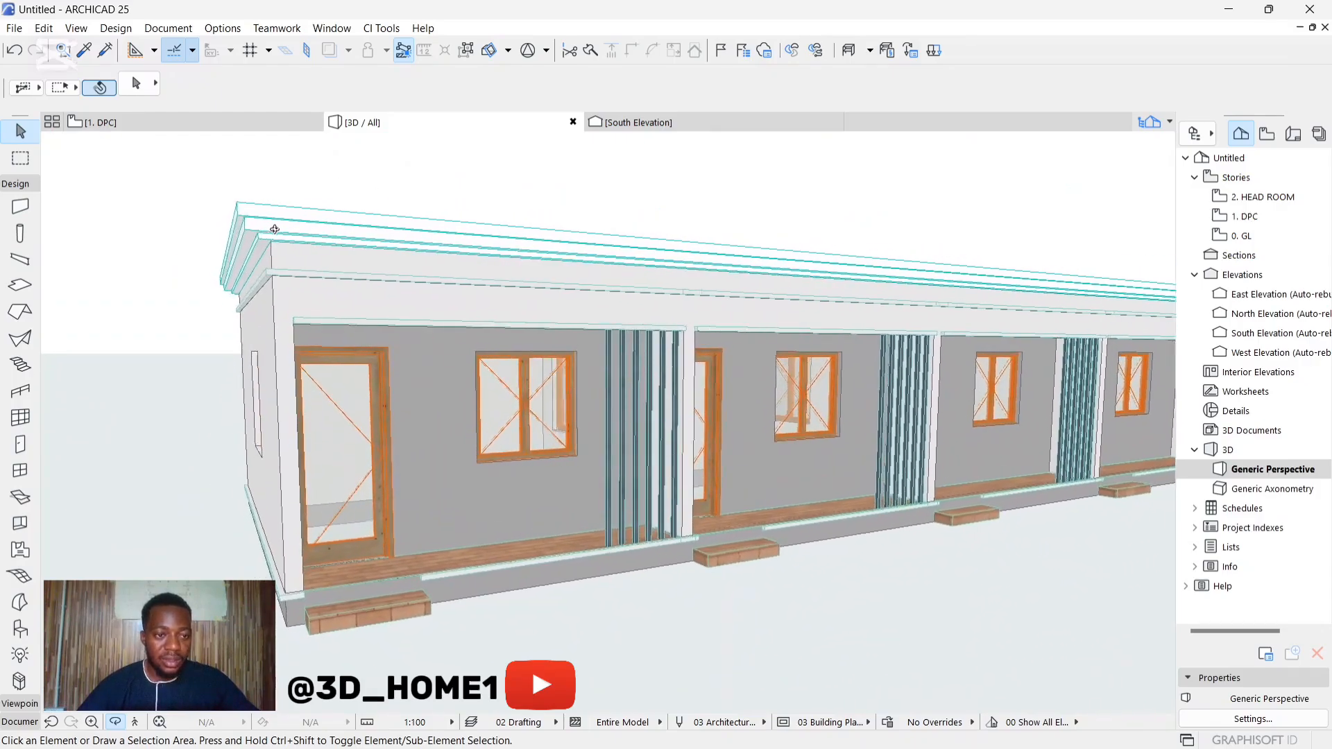
{"action": "scroll", "coordinate": [274, 228], "scroll_direction": "down", "scroll_amount": 5}
{"action": "mouse_move", "coordinate": [447, 346]}
{"action": "middle_mouse_down", "text": "shift"}
{"action": "mouse_move", "coordinate": [573, 266]}
{"action": "mouse_move", "coordinate": [584, 299]}
{"action": "mouse_move", "coordinate": [820, 319]}
{"action": "mouse_move", "coordinate": [381, 305]}
{"action": "mouse_move", "coordinate": [457, 338]}
{"action": "middle_mouse_up", "text": "shift"}
{"action": "scroll", "coordinate": [584, 299], "scroll_direction": "up", "scroll_amount": 5}
{"action": "scroll", "coordinate": [584, 299], "scroll_direction": "down", "scroll_amount": 4}
{"action": "scroll", "coordinate": [456, 338], "scroll_direction": "up", "scroll_amount": 5}
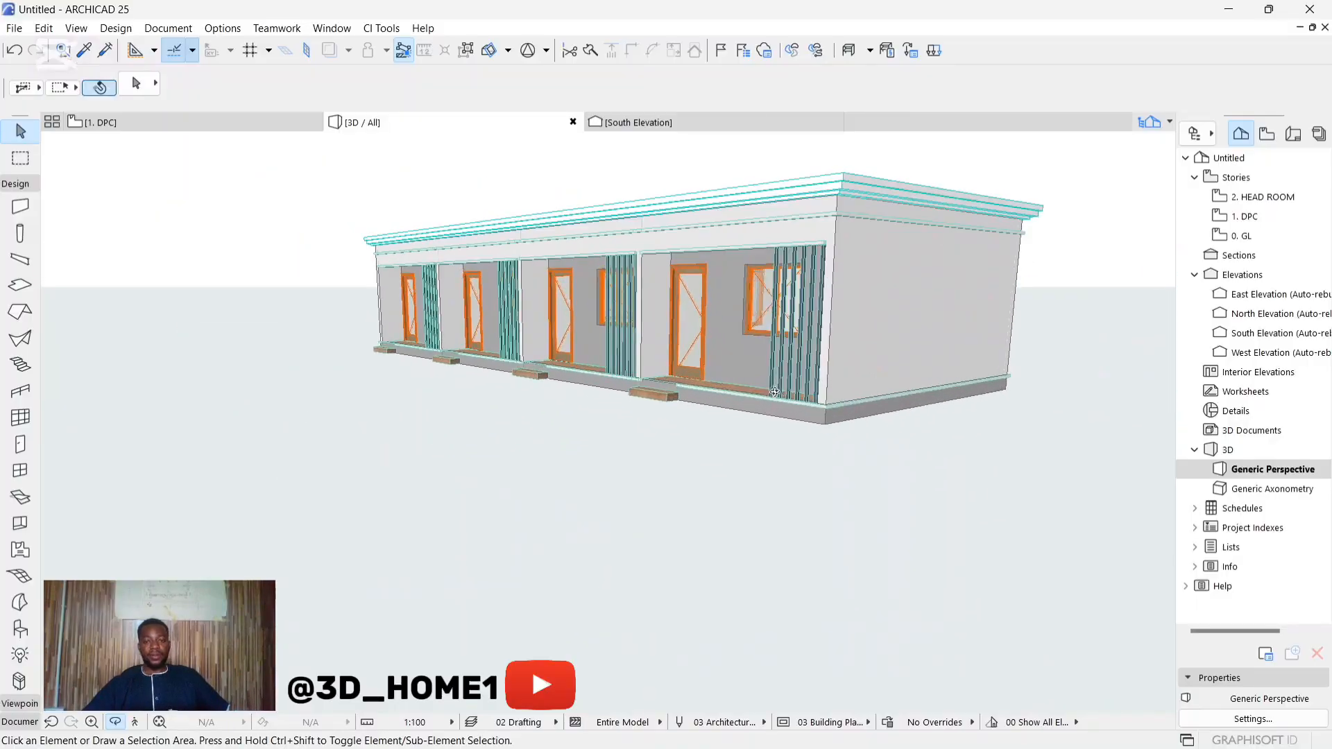
{"action": "scroll", "coordinate": [555, 381], "scroll_direction": "down", "scroll_amount": 3}
{"action": "scroll", "coordinate": [643, 421], "scroll_direction": "up", "scroll_amount": 2}
{"action": "scroll", "coordinate": [643, 421], "scroll_direction": "up", "scroll_amount": 3}
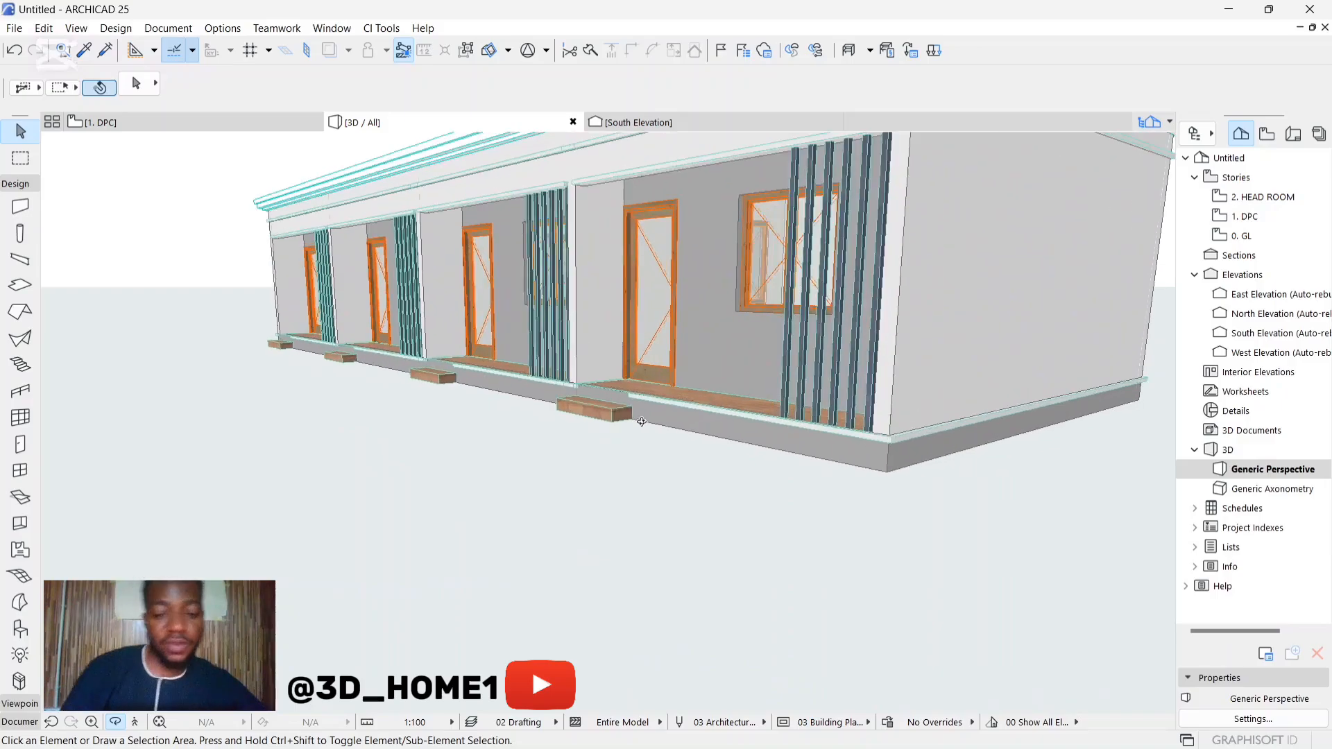
{"action": "scroll", "coordinate": [580, 357], "scroll_direction": "down", "scroll_amount": 3}
{"action": "middle_click_drag", "start_coordinate": [580, 357], "coordinate": [542, 354], "text": "shift"}
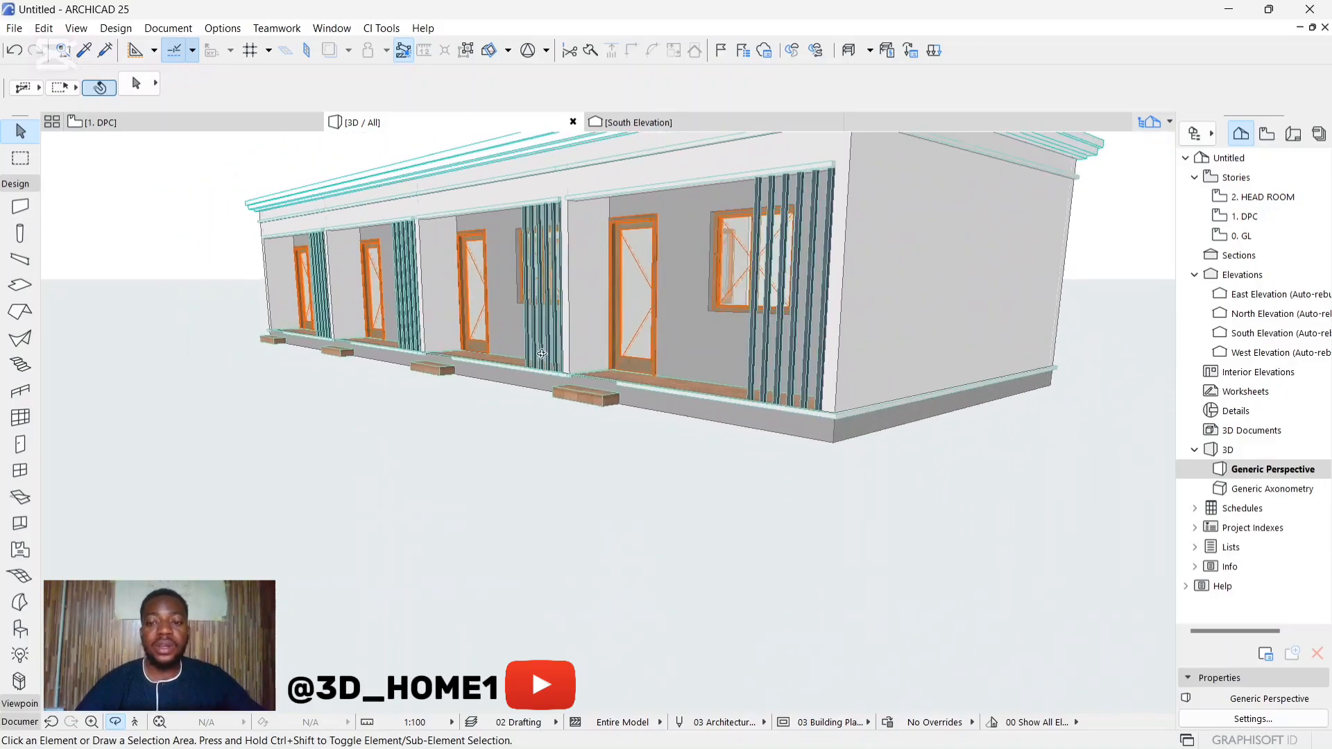
{"action": "scroll", "coordinate": [542, 354], "scroll_direction": "down", "scroll_amount": 4}
{"action": "scroll", "coordinate": [641, 305], "scroll_direction": "up", "scroll_amount": 5}
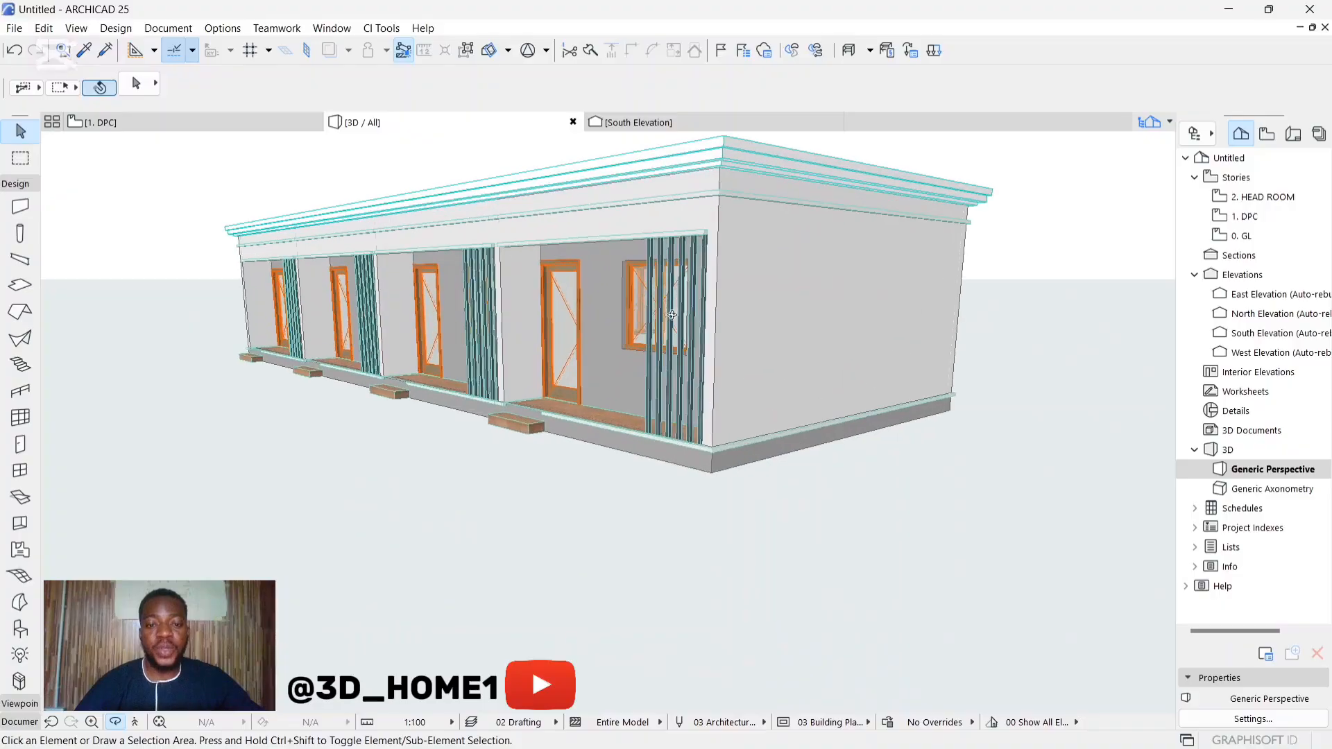
{"action": "middle_click_drag", "start_coordinate": [642, 306], "coordinate": [731, 313], "text": "shift"}
{"action": "scroll", "coordinate": [904, 406], "scroll_direction": "down", "scroll_amount": 5}
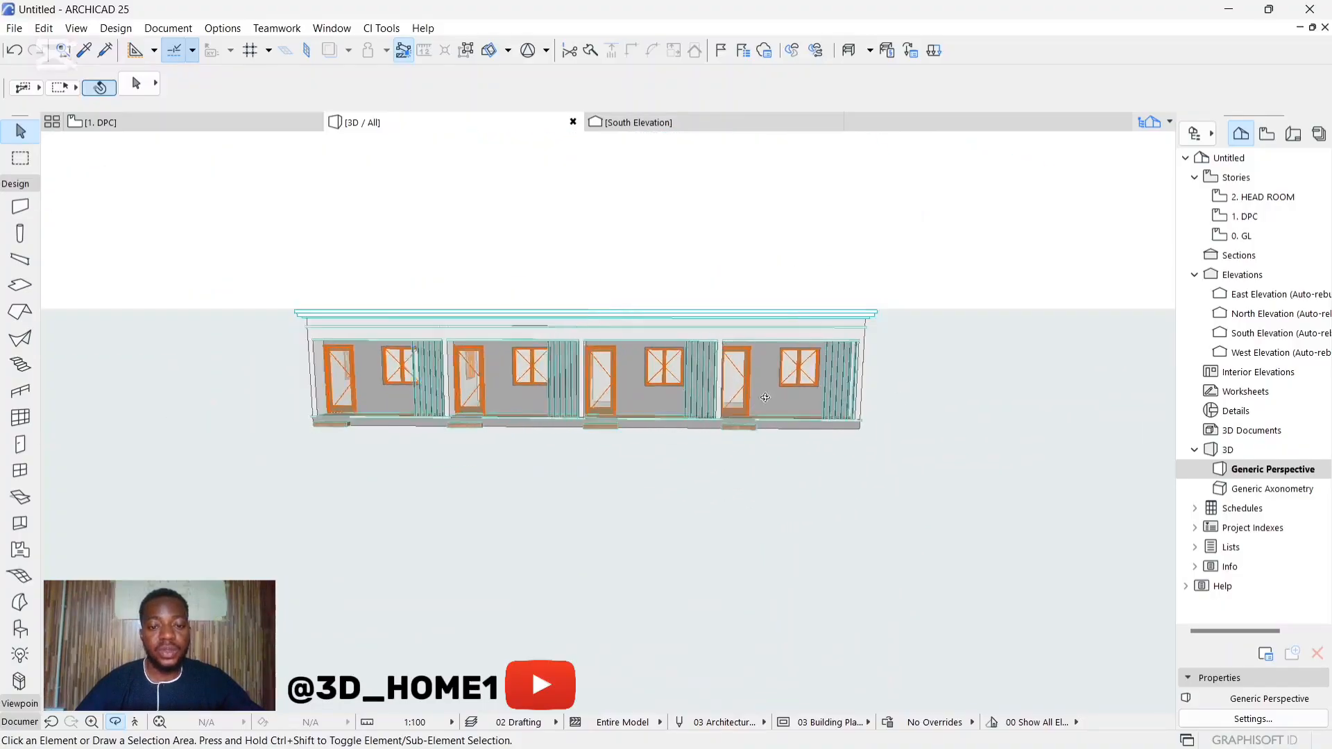
{"action": "middle_click_drag", "start_coordinate": [904, 410], "coordinate": [427, 361], "text": "shift"}
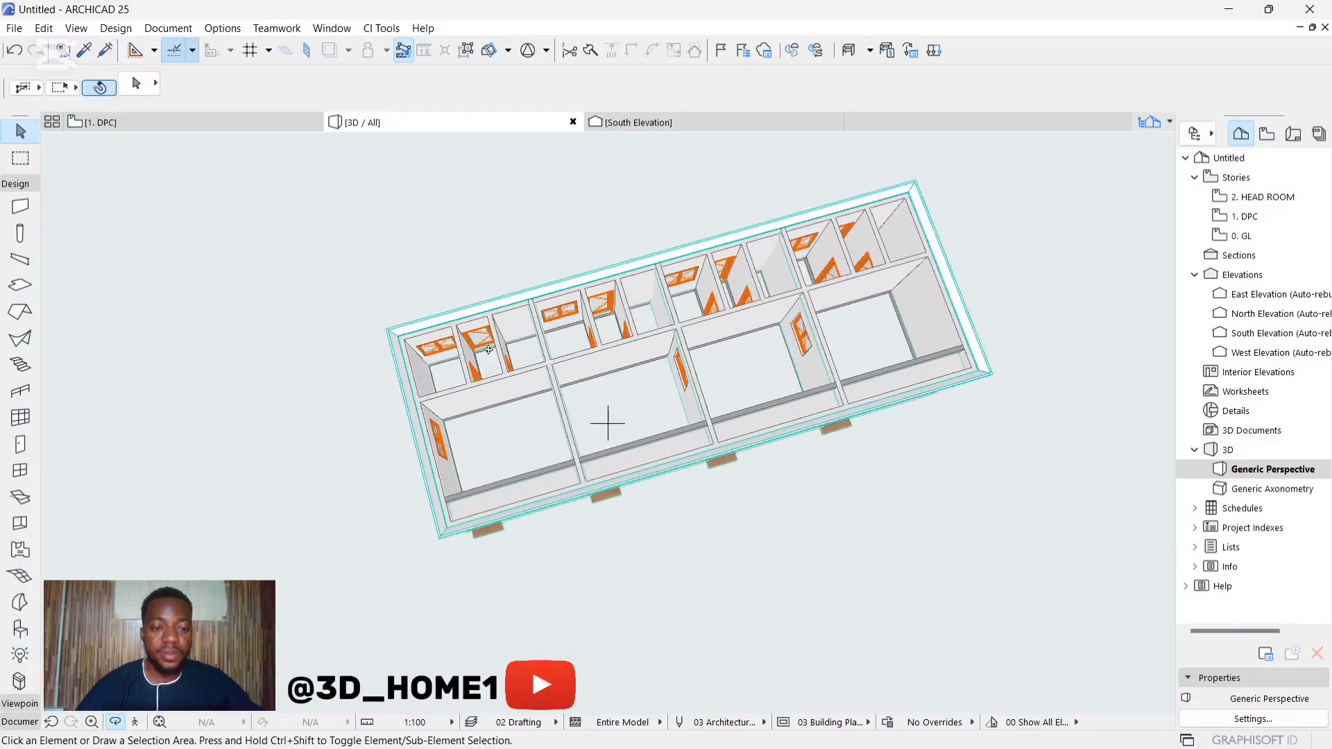
Step: Open the default settings of the Roof tool and switch the roof structure from composite to basic
{"action": "scroll", "coordinate": [488, 349], "scroll_direction": "up", "scroll_amount": 2}
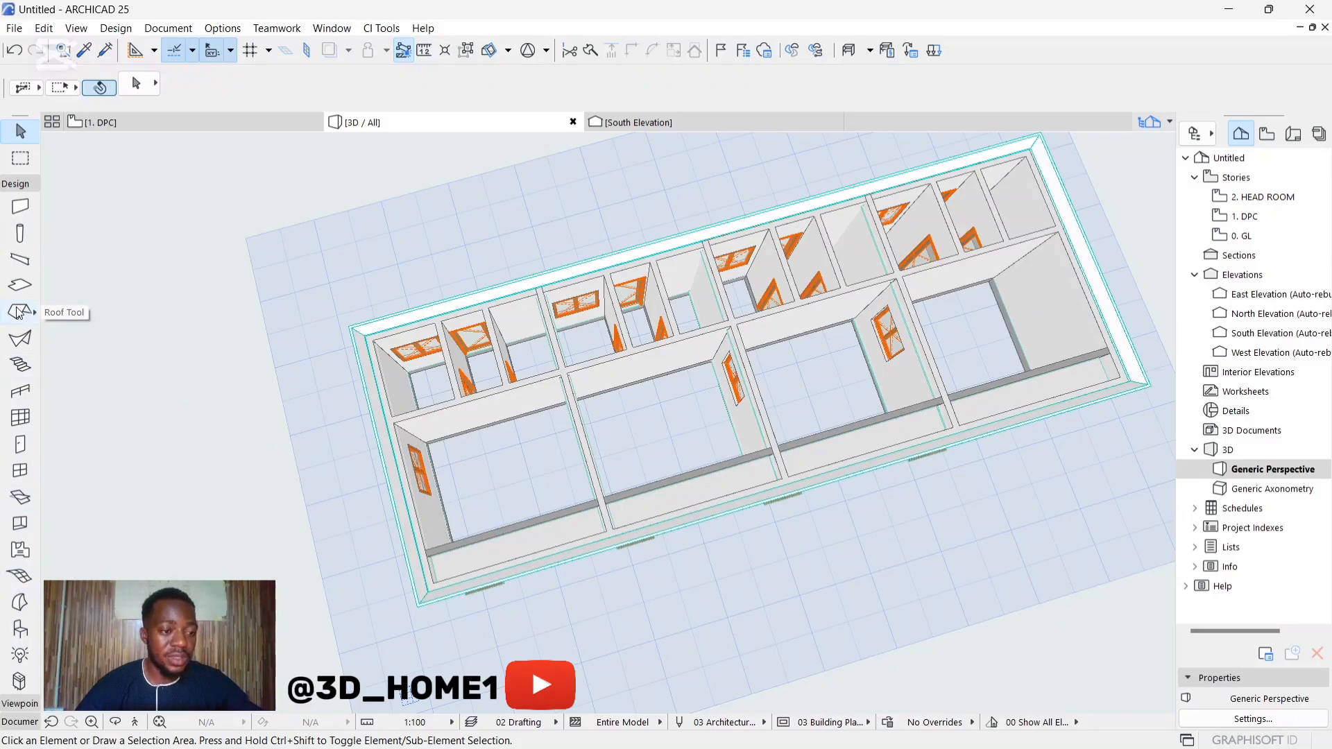
{"action": "left_click", "coordinate": [19, 313]}
{"action": "left_click", "coordinate": [135, 85]}
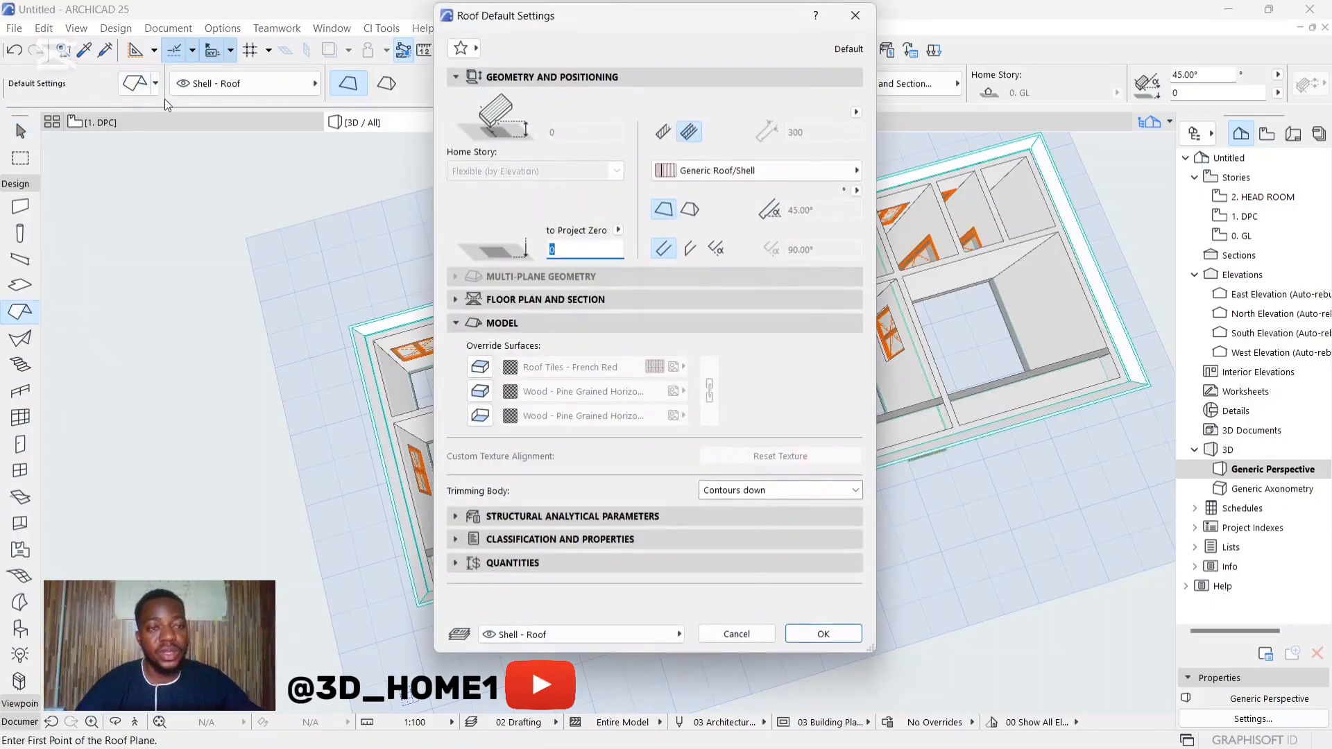
{"action": "left_click", "coordinate": [665, 132]}
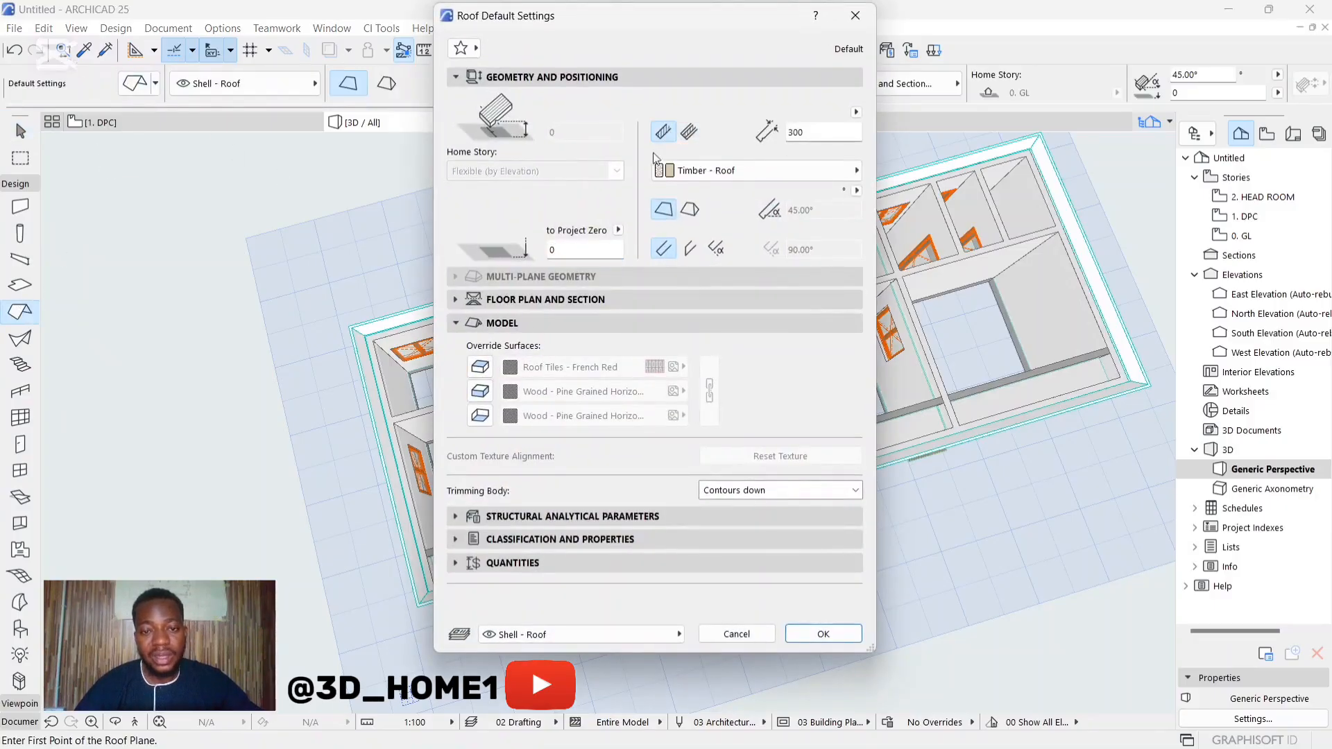
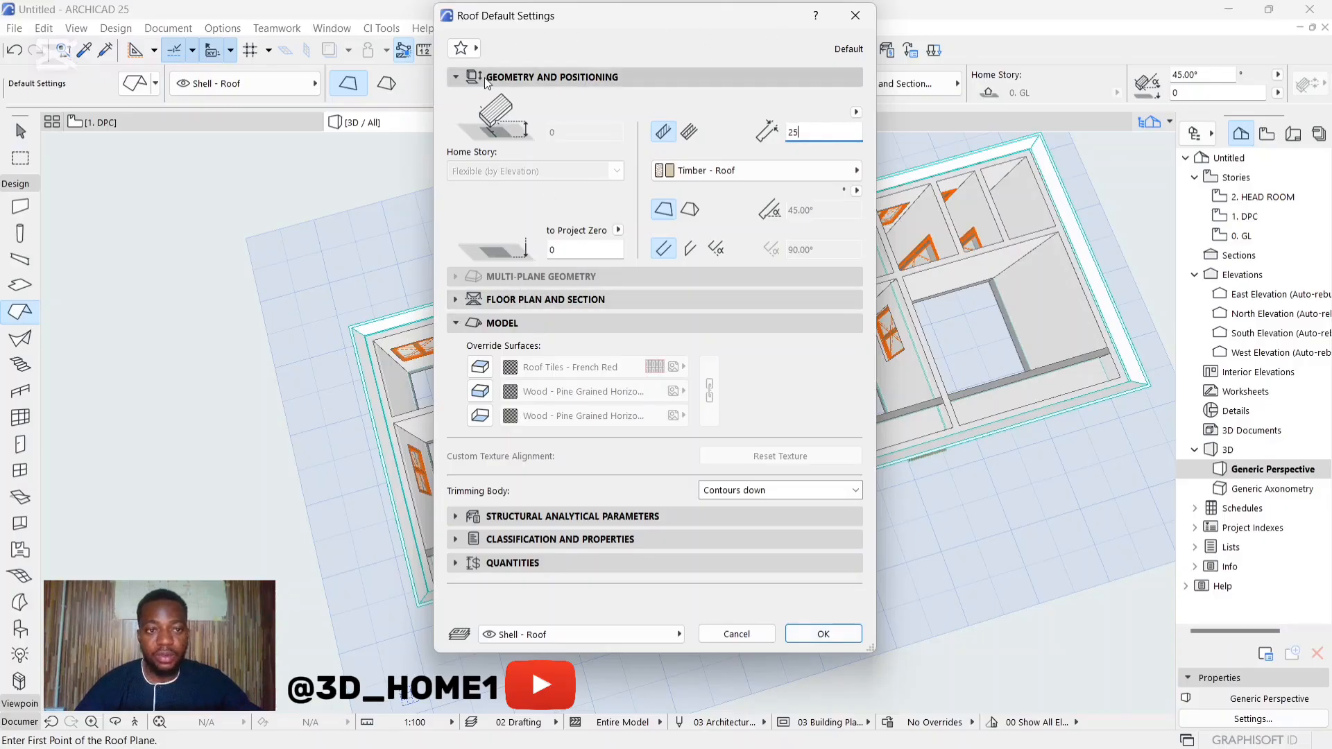
Step: Discard the open roof settings and switch the roof geometry method from single-plane to multi-plane
{"action": "left_click", "coordinate": [856, 17]}
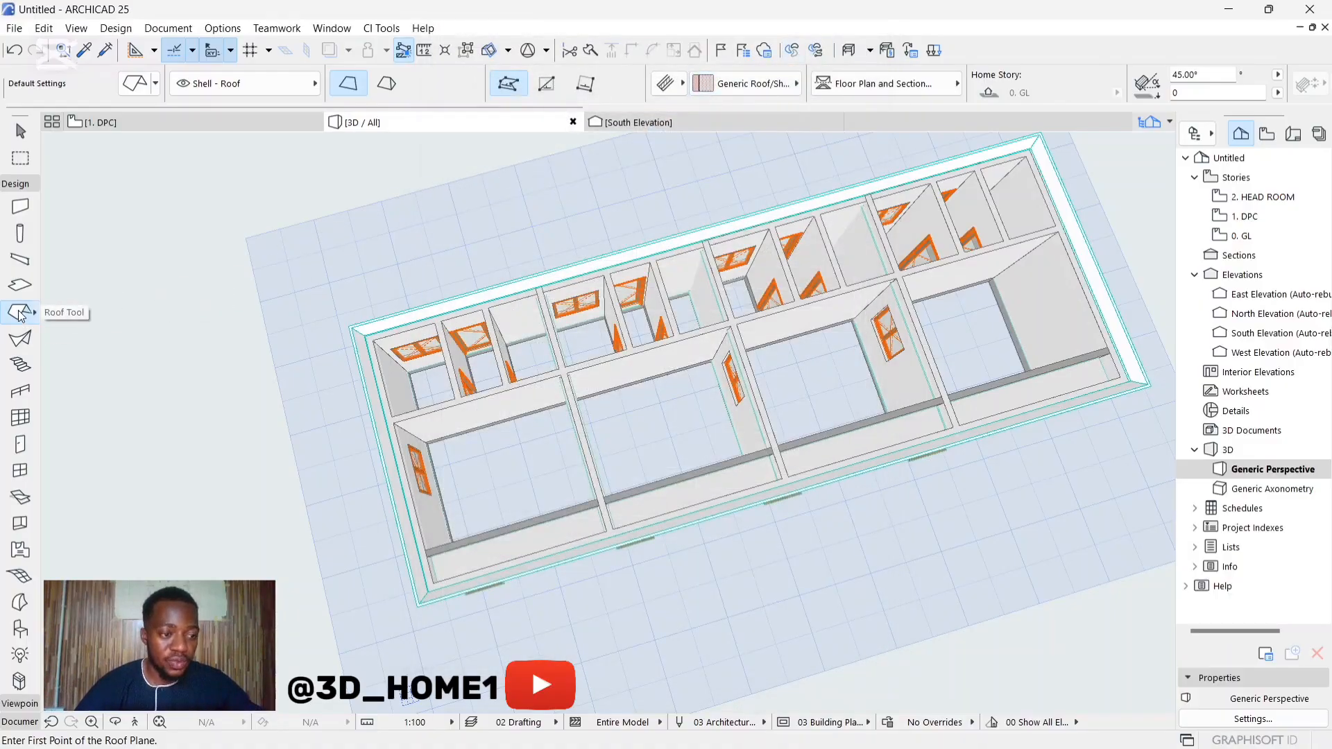
{"action": "left_click", "coordinate": [386, 84]}
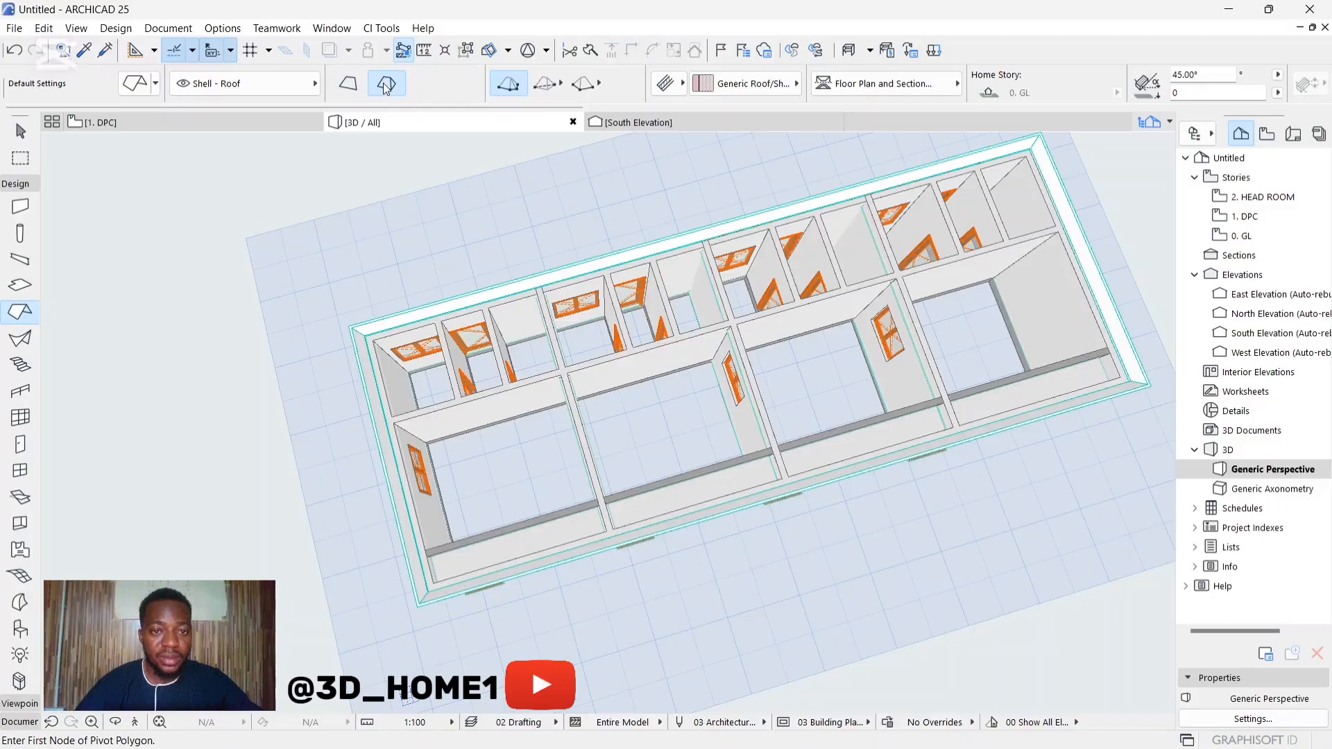
{"action": "left_click", "coordinate": [361, 86]}
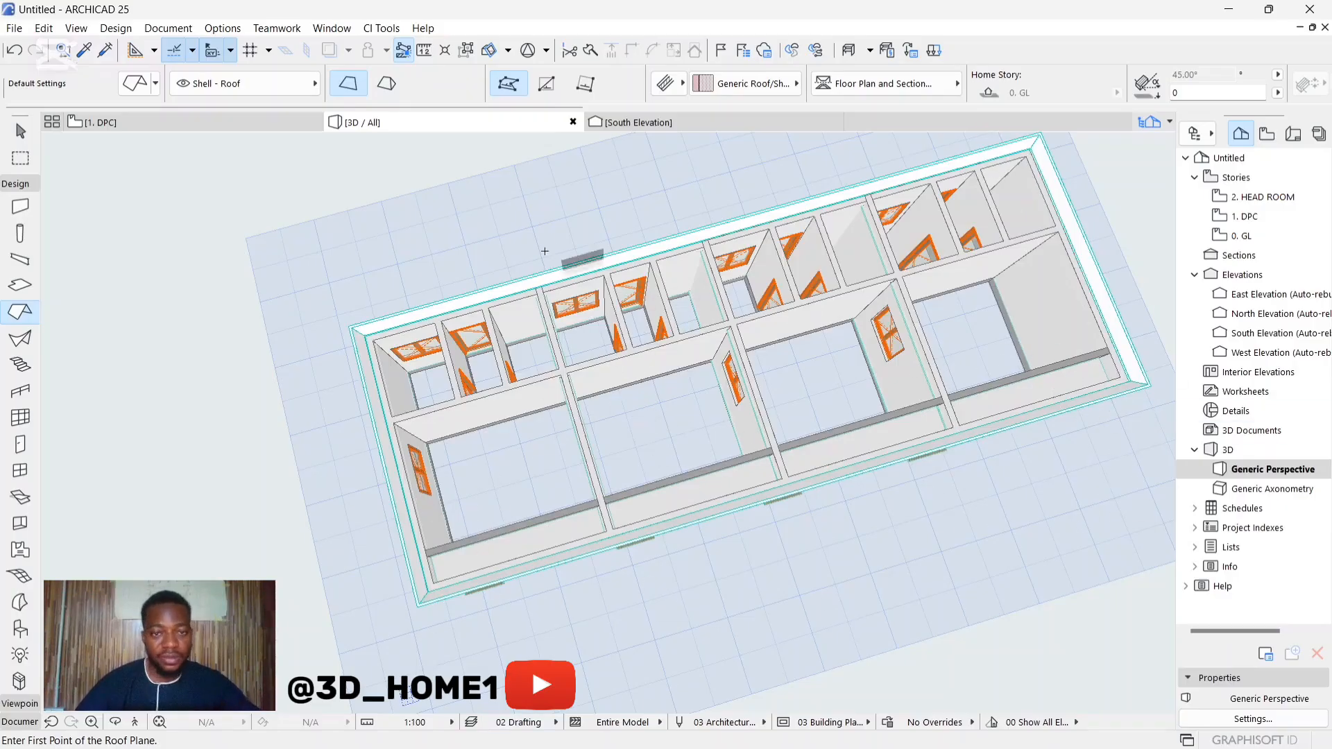
{"action": "left_click", "coordinate": [386, 84]}
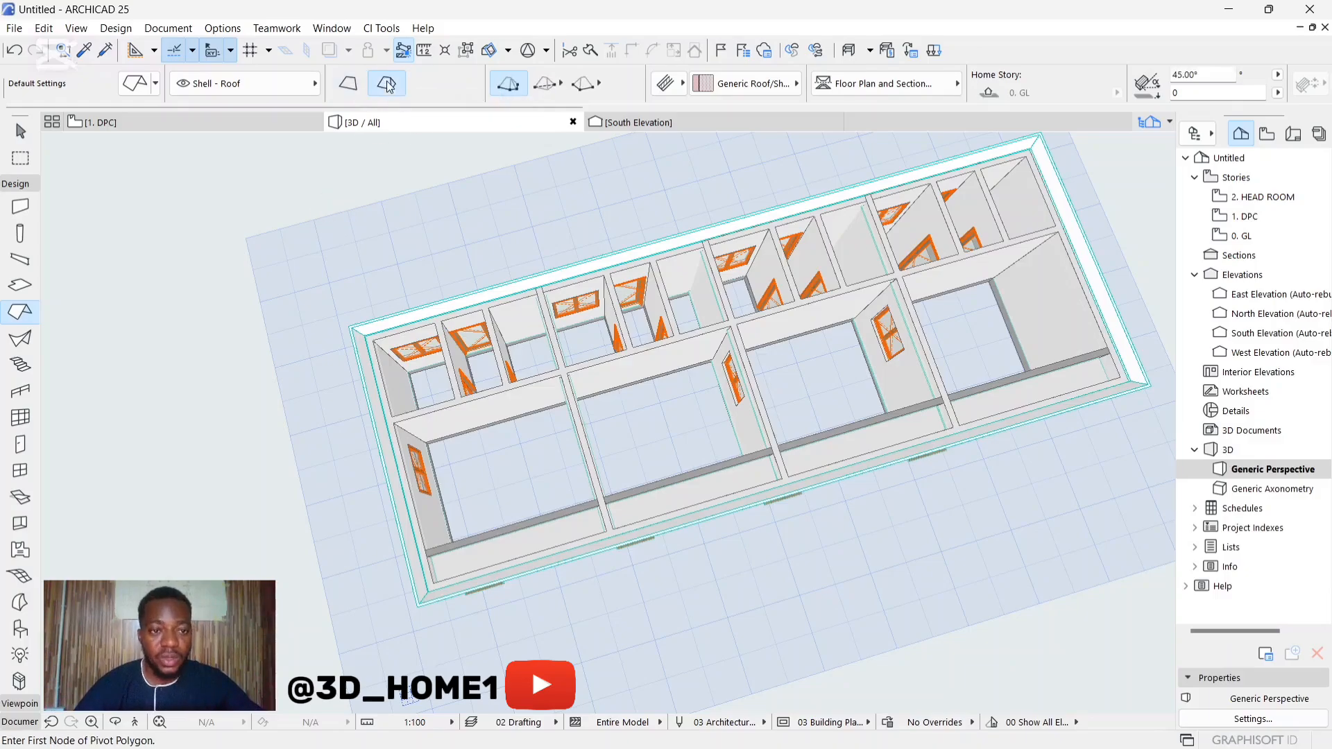
Step: Configure the multi-plane roof defaults with a 50 mm eaves offset and a basic structure 25 mm thick
{"action": "left_click", "coordinate": [138, 85]}
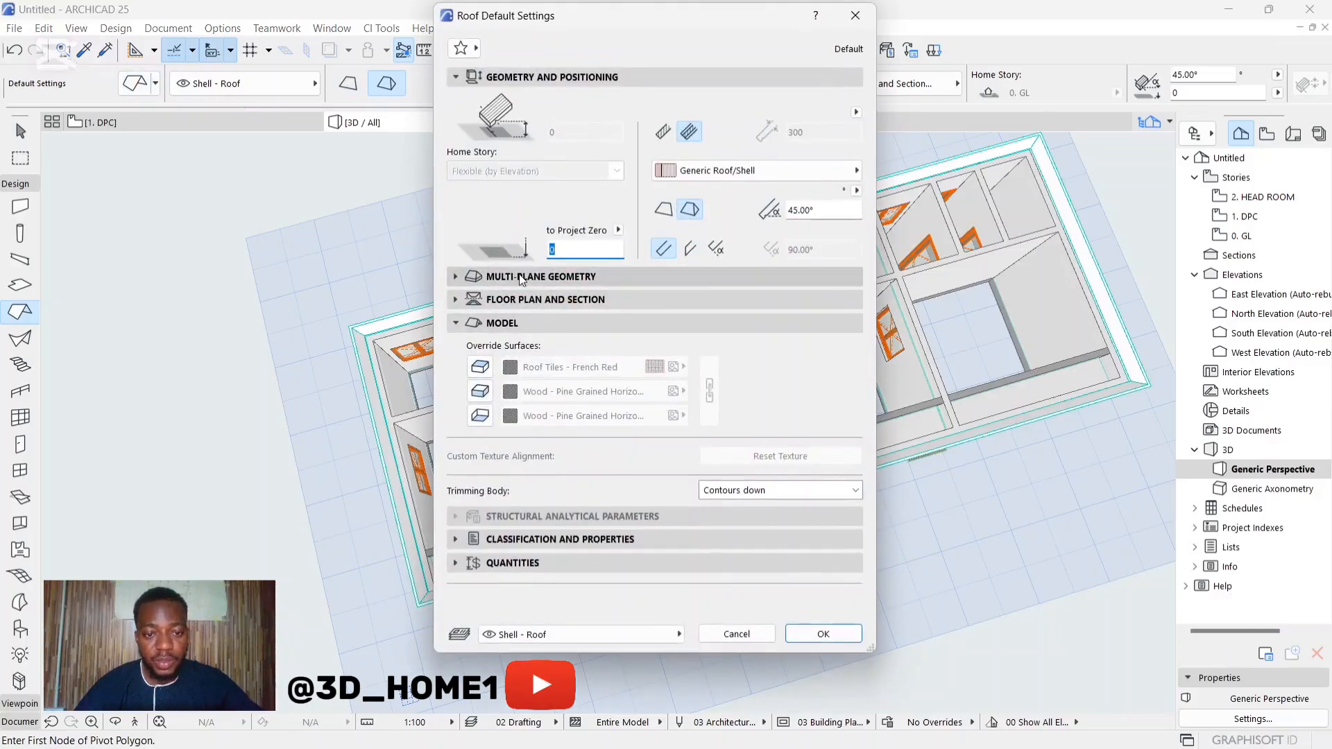
{"action": "left_click", "coordinate": [538, 278]}
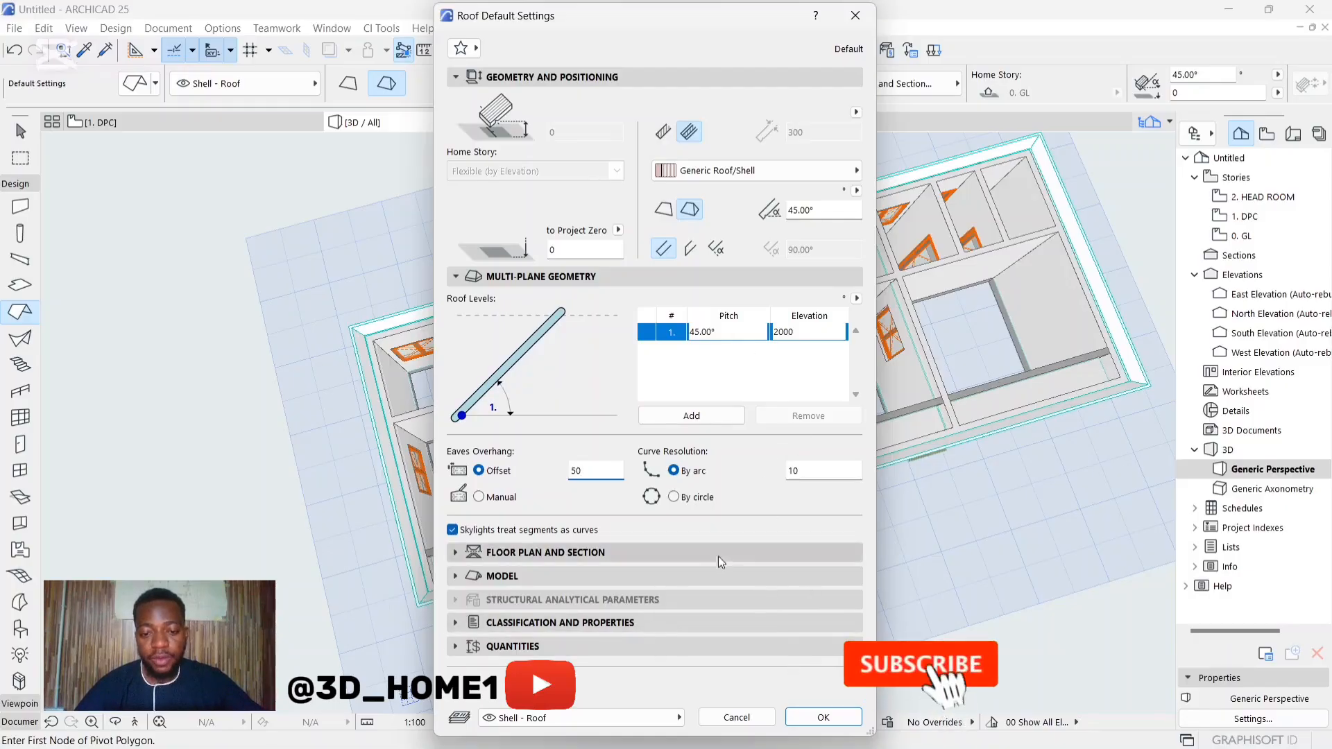
{"action": "left_click", "coordinate": [663, 132]}
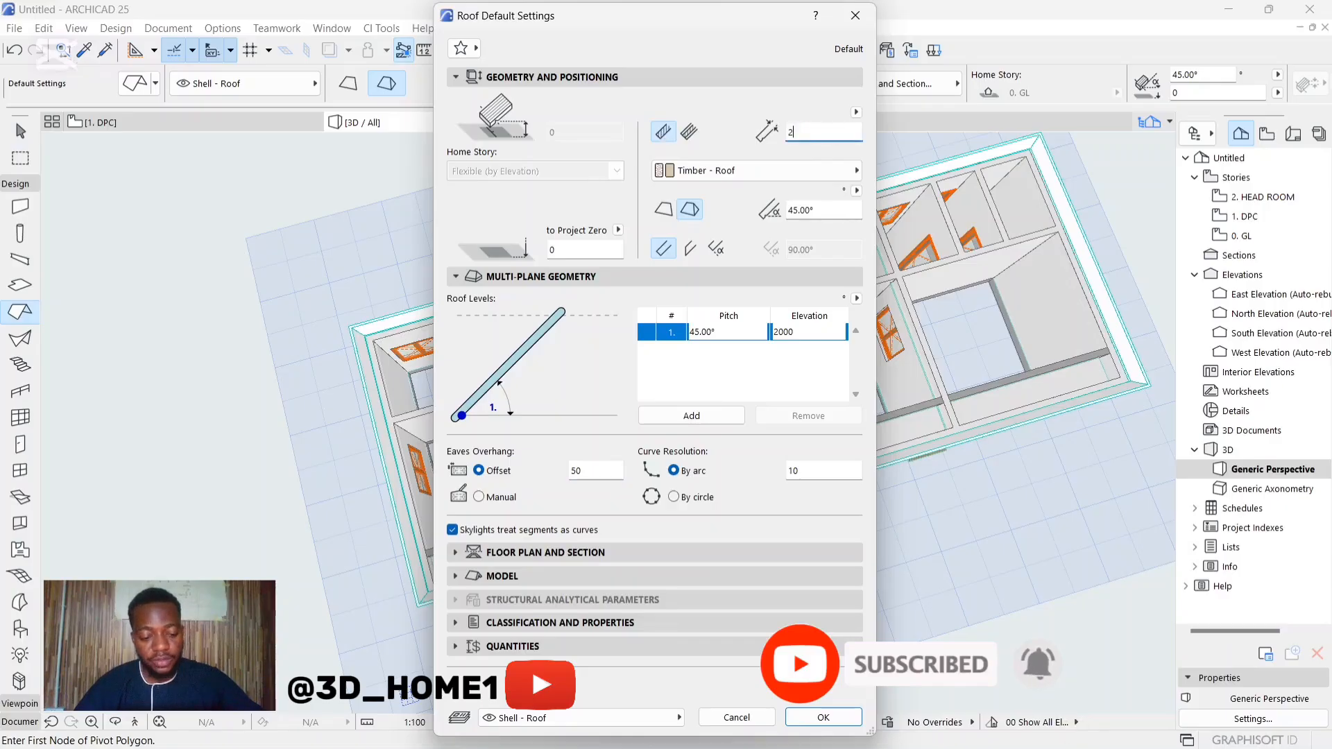
{"action": "left_click", "coordinate": [837, 132]}
{"action": "type", "text": "25"}
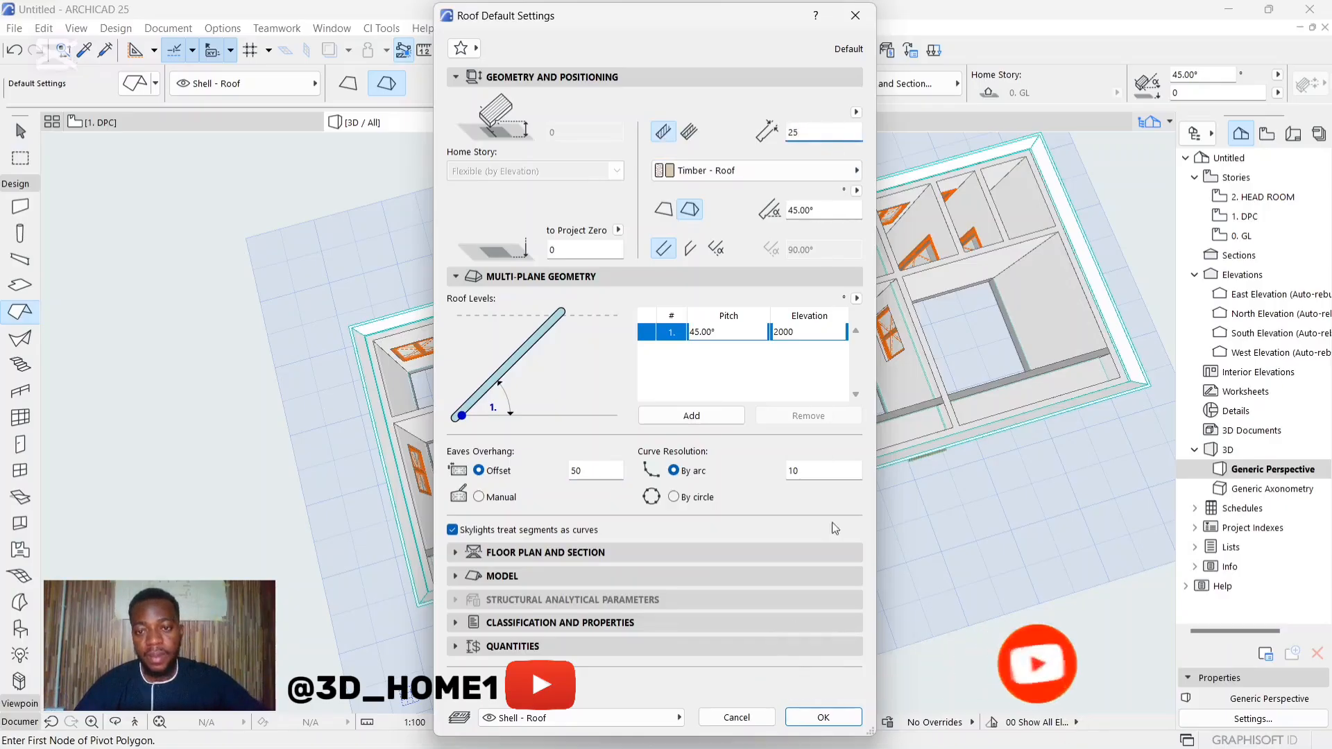
{"action": "left_click", "coordinate": [823, 718]}
Step: Place a 17250 by 6600 mm rectangular hip roof from the rear outer fascia corner to the diagonally opposite front corner
{"action": "scroll", "coordinate": [366, 352], "scroll_direction": "up", "scroll_amount": 3}
{"action": "scroll", "coordinate": [349, 323], "scroll_direction": "up", "scroll_amount": 3}
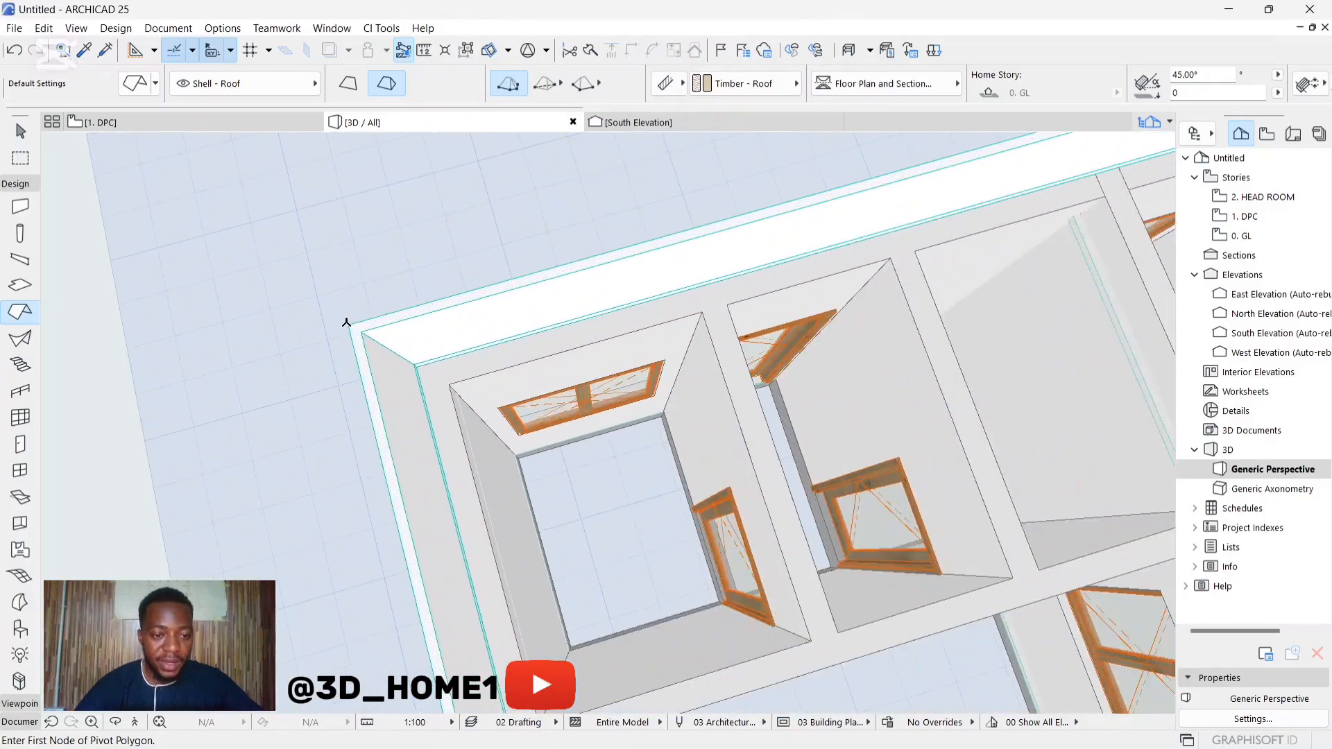
{"action": "left_click", "coordinate": [350, 324]}
{"action": "scroll", "coordinate": [277, 412], "scroll_direction": "down", "scroll_amount": 6}
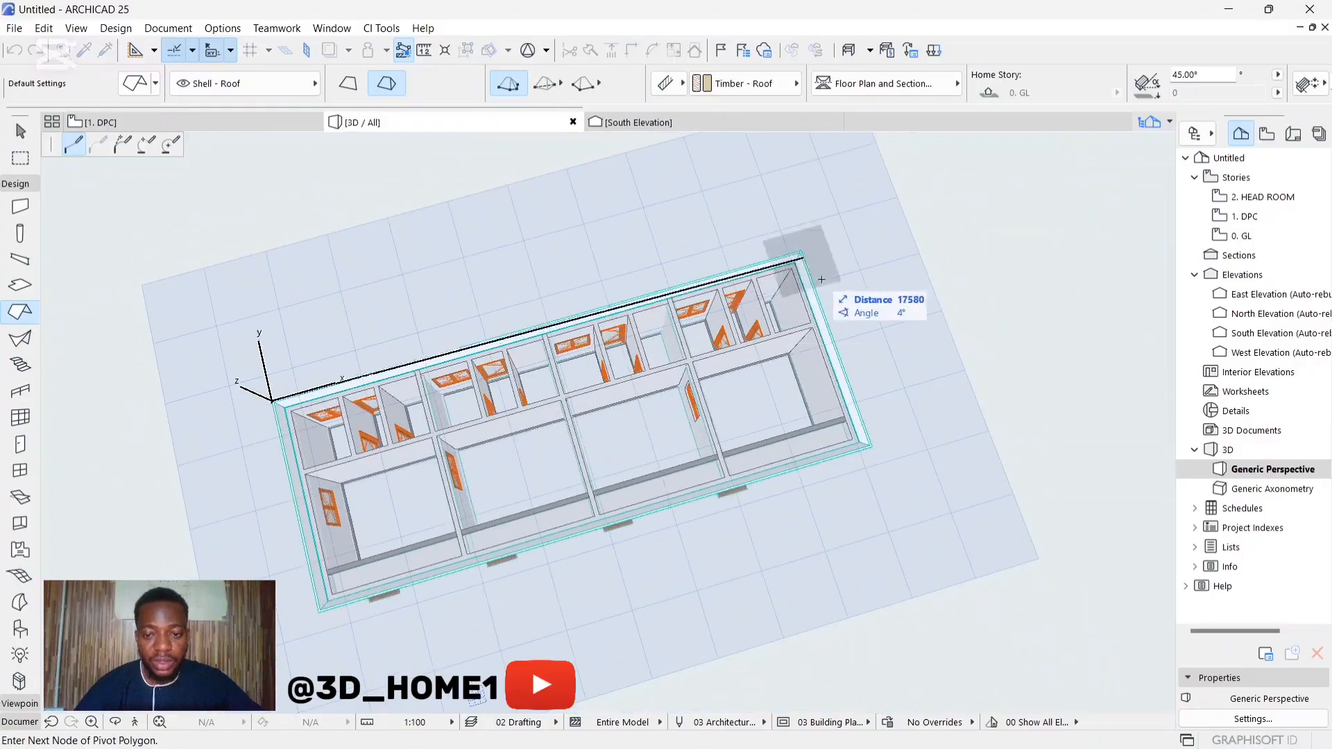
{"action": "left_click", "coordinate": [550, 88]}
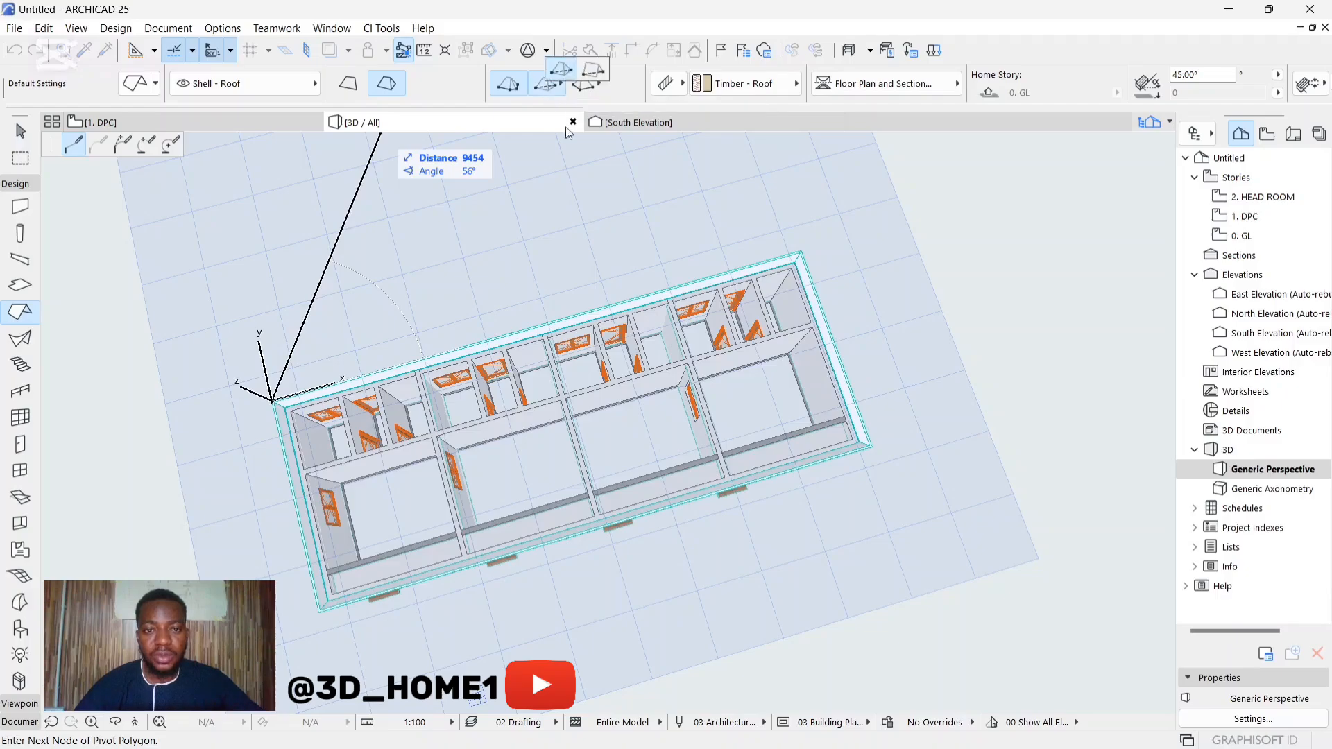
{"action": "left_click", "coordinate": [567, 72]}
{"action": "scroll", "coordinate": [867, 447], "scroll_direction": "up", "scroll_amount": 3}
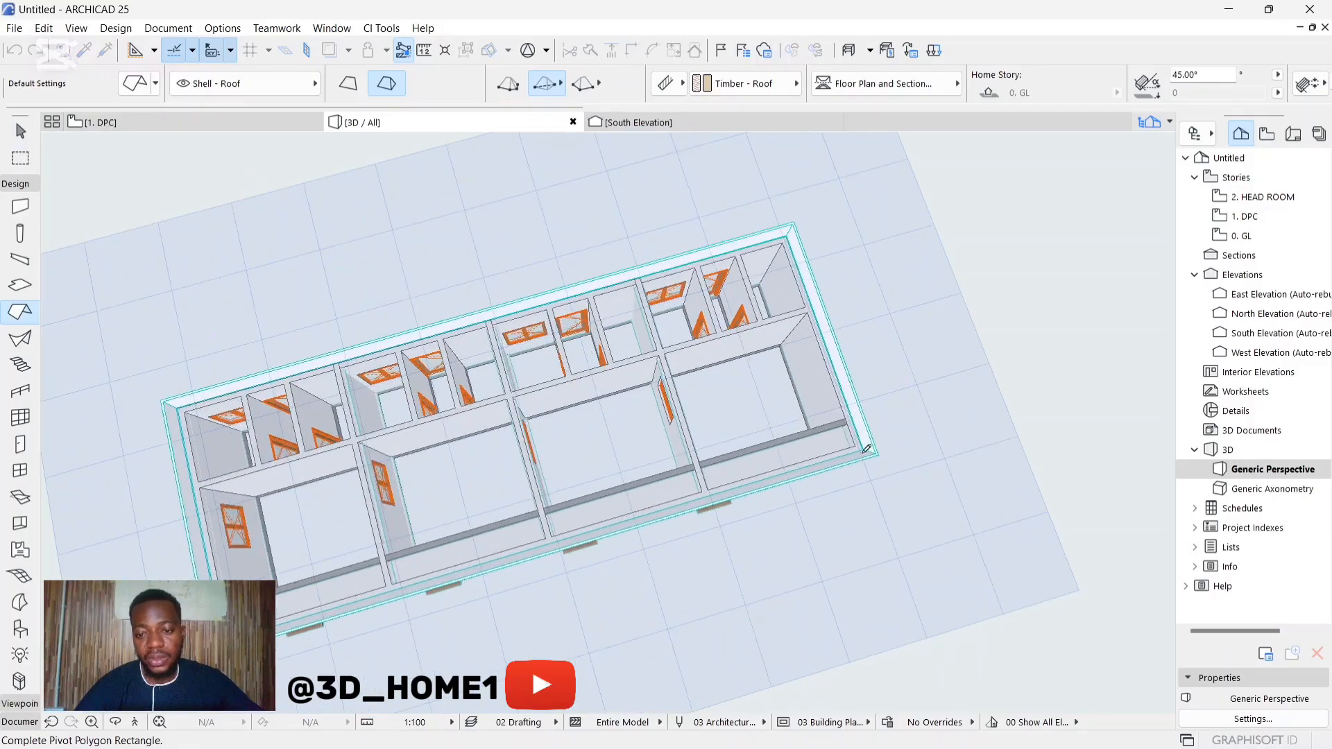
{"action": "scroll", "coordinate": [866, 448], "scroll_direction": "up", "scroll_amount": 5}
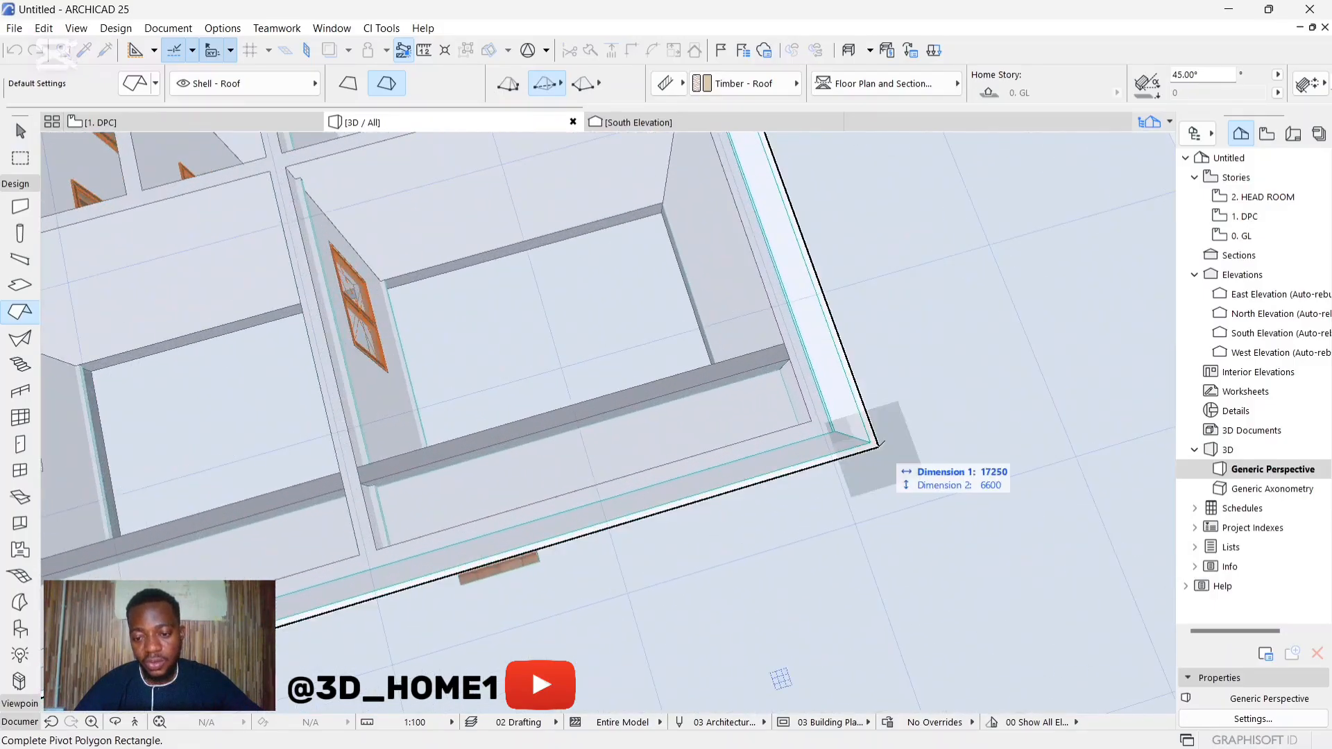
{"action": "left_click", "coordinate": [878, 448]}
{"action": "scroll", "coordinate": [861, 449], "scroll_direction": "down", "scroll_amount": 5}
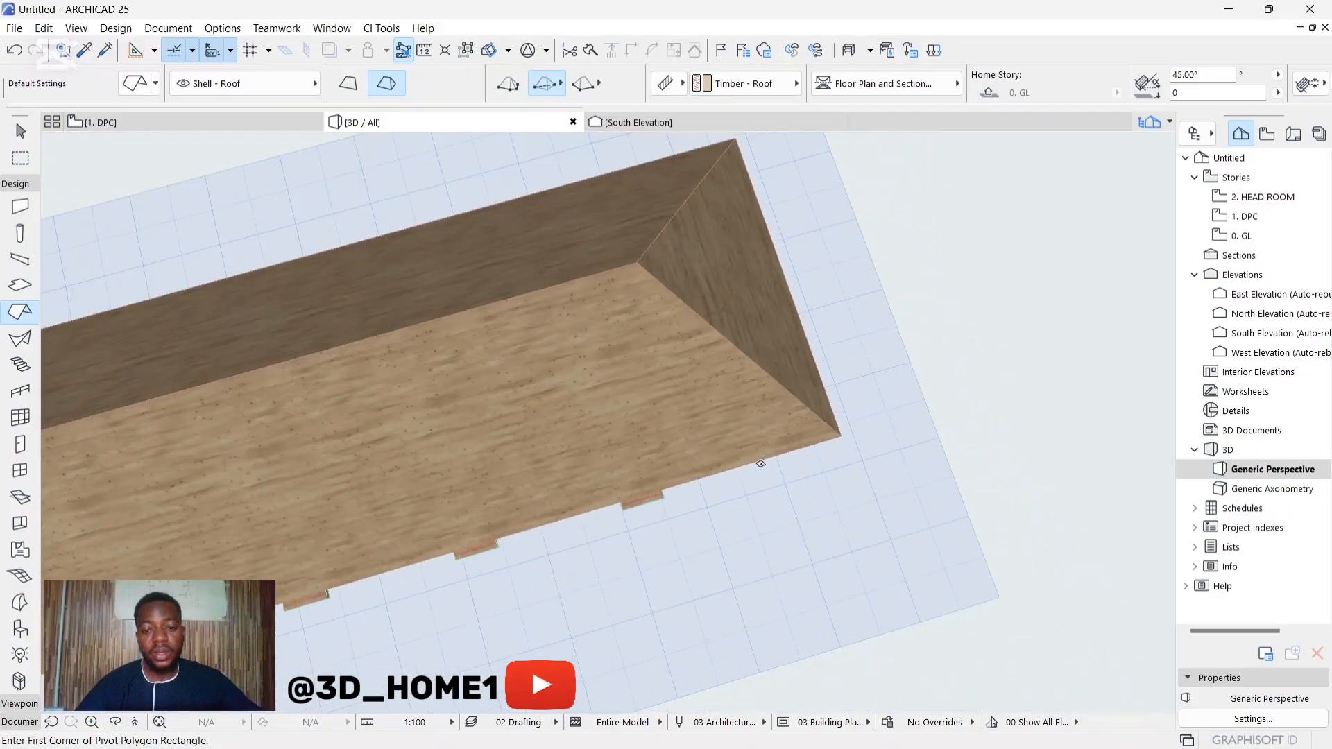
Step: Examine the hip roof's height and slope over the building from above, the front and the end
{"action": "middle_click_drag", "start_coordinate": [607, 423], "coordinate": [710, 351], "text": "shift"}
{"action": "scroll", "coordinate": [710, 351], "scroll_direction": "down", "scroll_amount": 2}
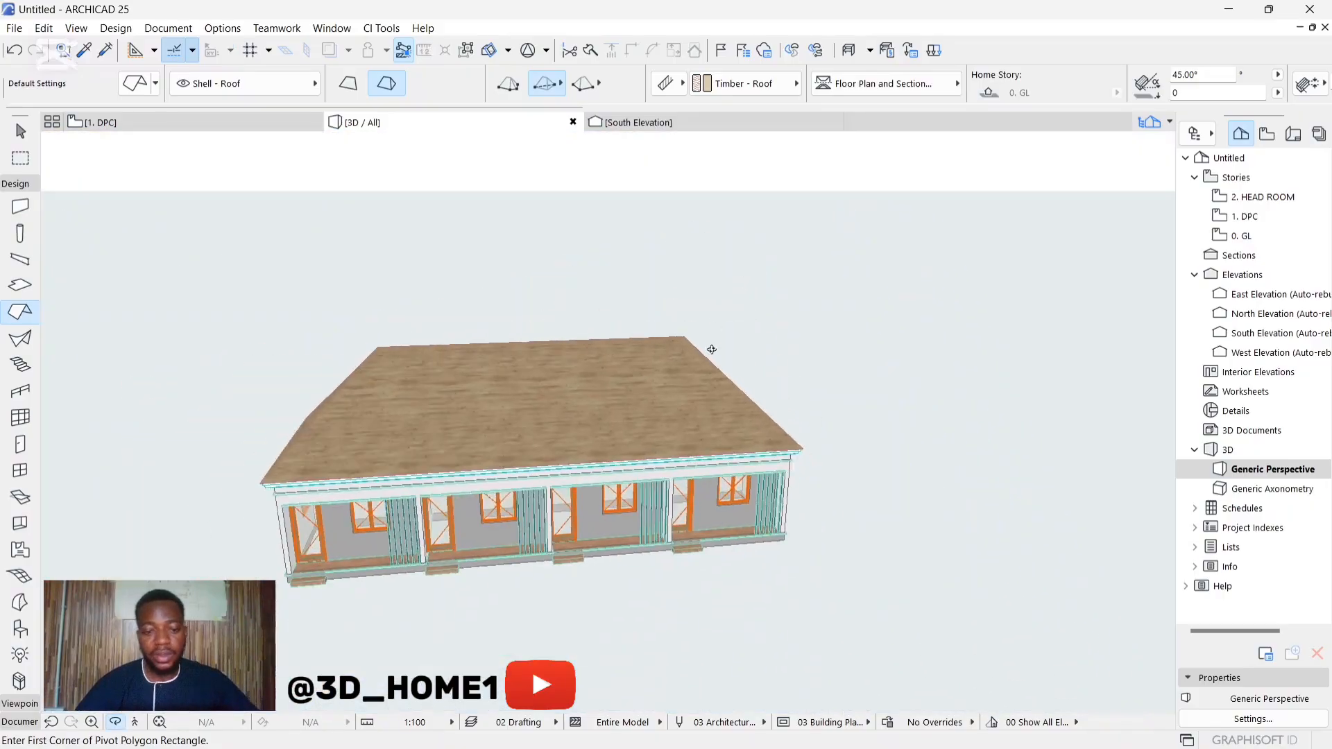
{"action": "middle_click_drag", "start_coordinate": [599, 519], "coordinate": [479, 406], "text": "shift"}
{"action": "left_click_drag", "start_coordinate": [794, 466], "coordinate": [1022, 497]}
{"action": "scroll", "coordinate": [677, 433], "scroll_direction": "up", "scroll_amount": 3}
{"action": "scroll", "coordinate": [1022, 497], "scroll_direction": "down", "scroll_amount": 2}
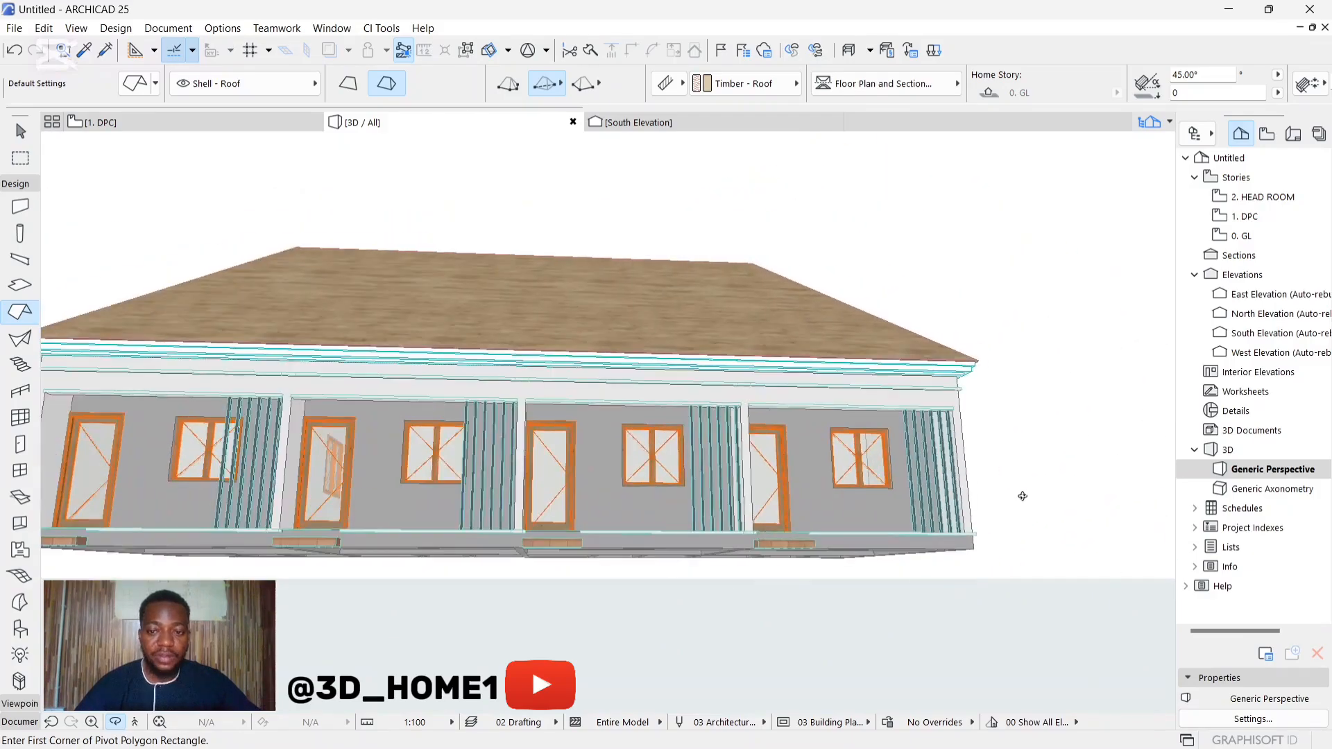
{"action": "left_click_drag", "start_coordinate": [229, 575], "coordinate": [783, 504]}
{"action": "key", "text": "Escape"}
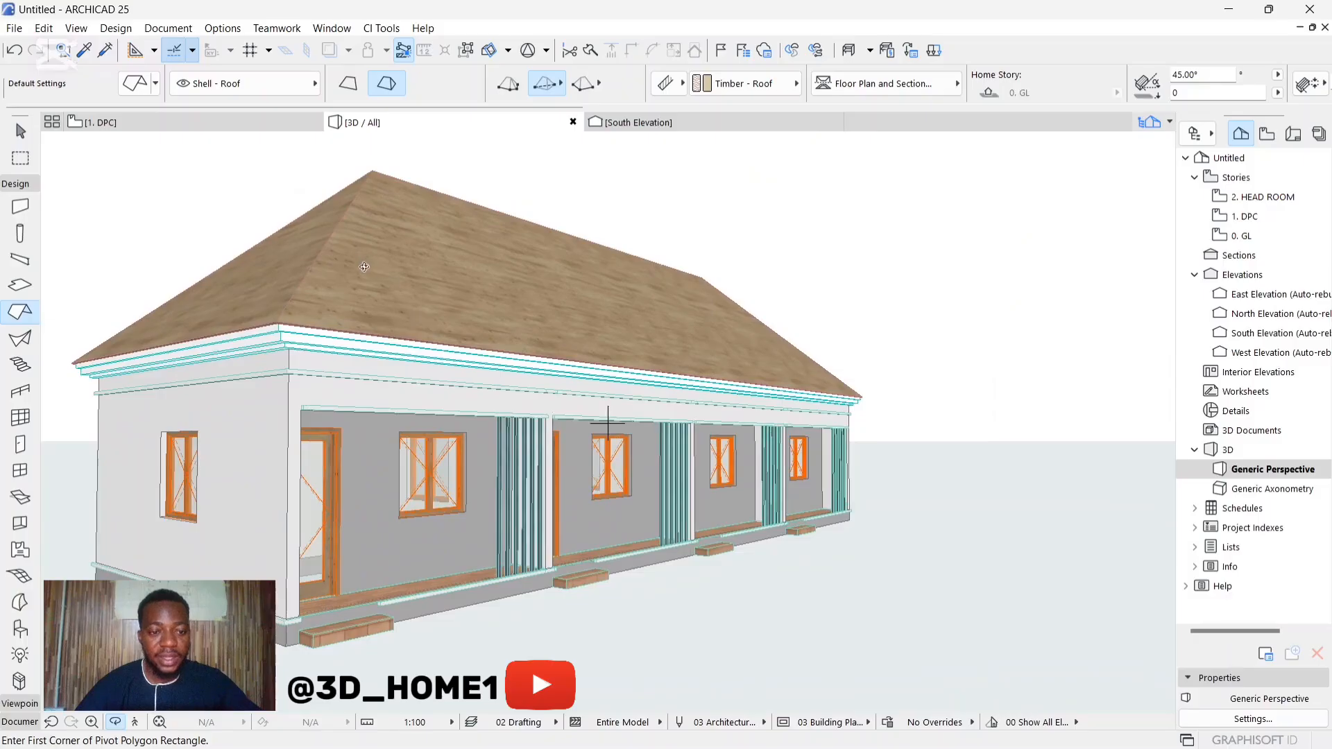
Step: Set the pitch of the hip roof to 40° and deselect it
{"action": "left_click", "coordinate": [376, 274]}
{"action": "key", "text": "Escape"}
{"action": "key", "text": "Escape"}
{"action": "left_click", "coordinate": [402, 286]}
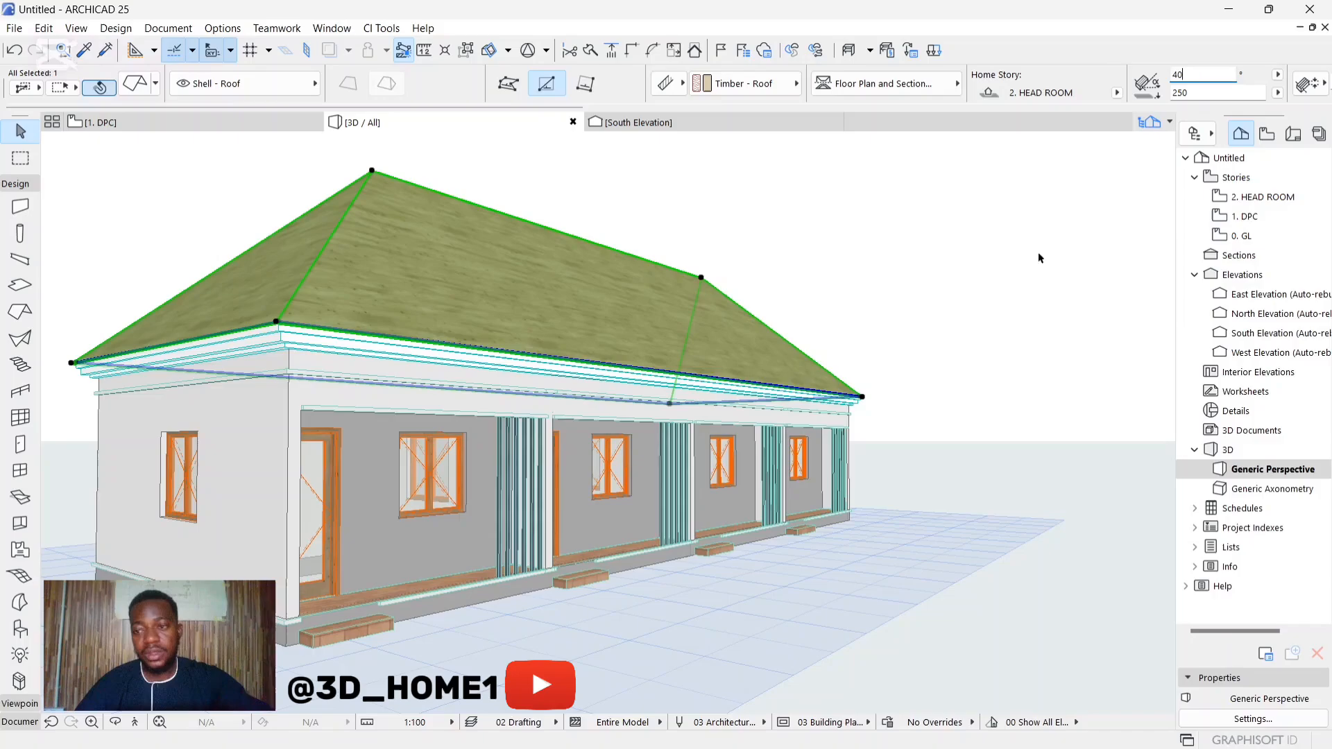
{"action": "left_click", "coordinate": [1009, 276]}
Step: Examine the hip roof's revised slope from the end and front of the building
{"action": "middle_click_drag", "start_coordinate": [855, 285], "coordinate": [564, 390], "text": "shift"}
{"action": "scroll", "coordinate": [617, 401], "scroll_direction": "down", "scroll_amount": 3}
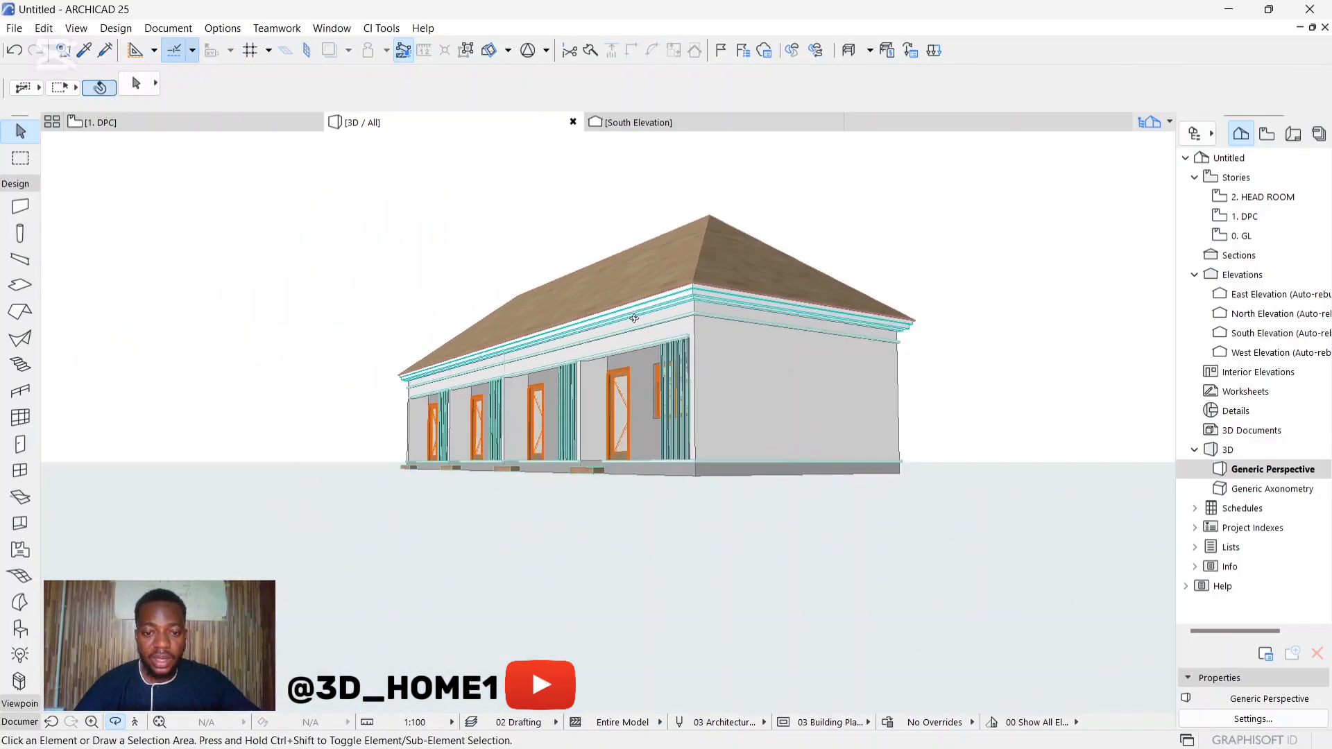
{"action": "scroll", "coordinate": [550, 319], "scroll_direction": "up", "scroll_amount": 5}
{"action": "middle_click_drag", "start_coordinate": [550, 319], "coordinate": [719, 461], "text": "shift"}
{"action": "scroll", "coordinate": [693, 444], "scroll_direction": "down", "scroll_amount": 3}
{"action": "scroll", "coordinate": [624, 386], "scroll_direction": "up", "scroll_amount": 3}
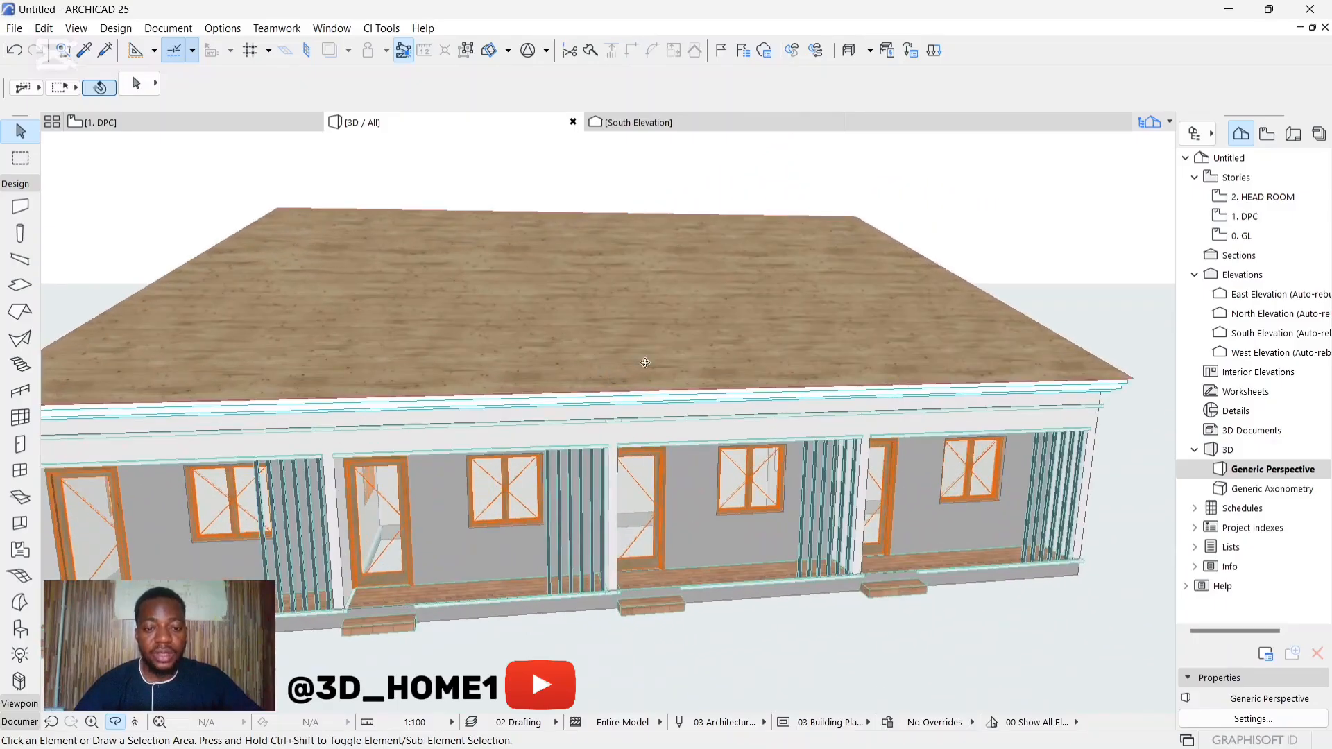
{"action": "scroll", "coordinate": [645, 364], "scroll_direction": "down", "scroll_amount": 1}
Step: Cover the whole hip roof with a CI Tools roof covering using the ribbed cladding type, and deselect the roof
{"action": "left_click", "coordinate": [472, 294]}
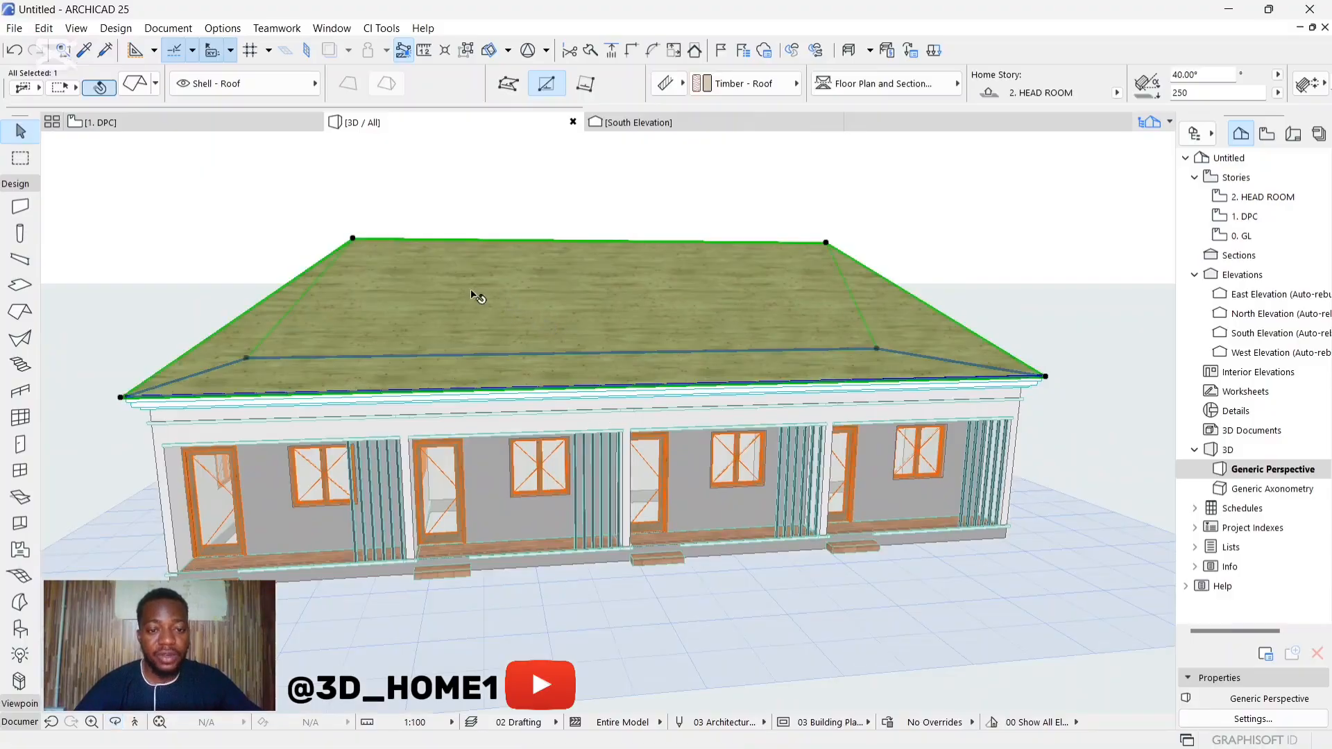
{"action": "left_click", "coordinate": [380, 28]}
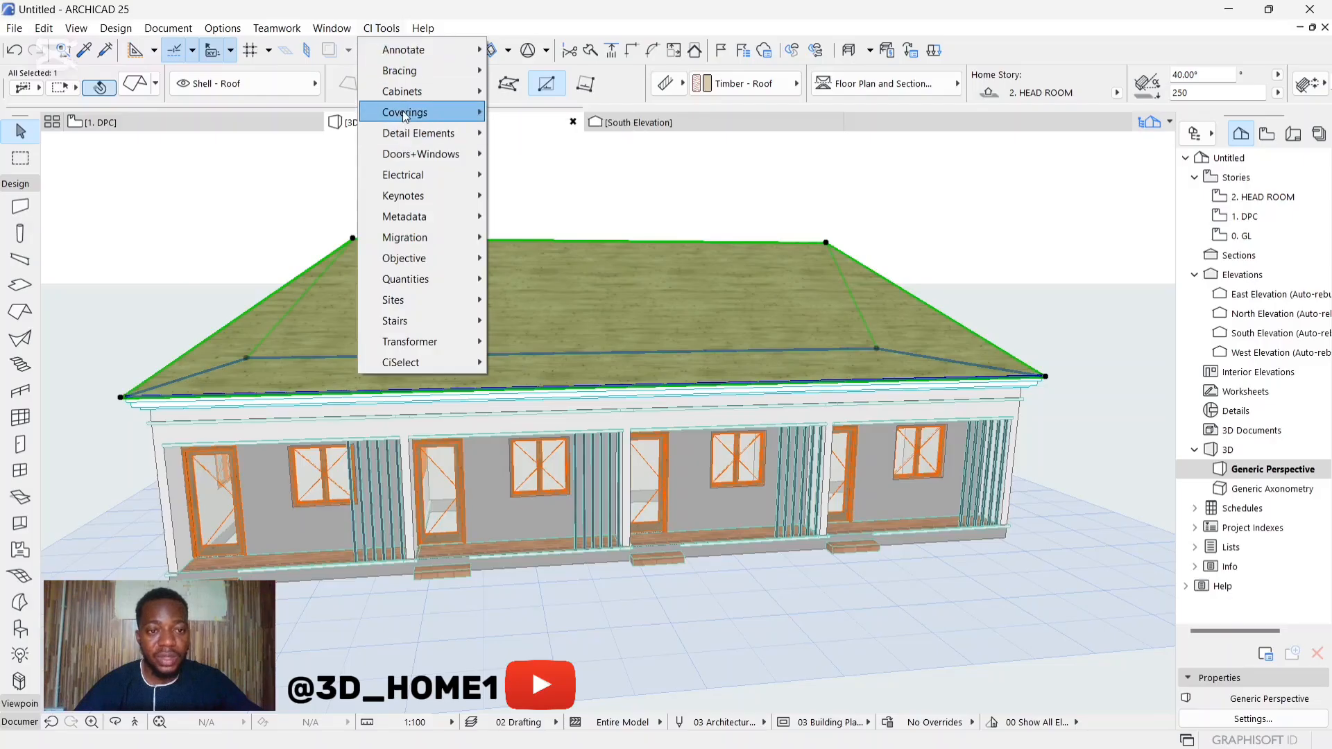
{"action": "mouse_move", "coordinate": [415, 116]}
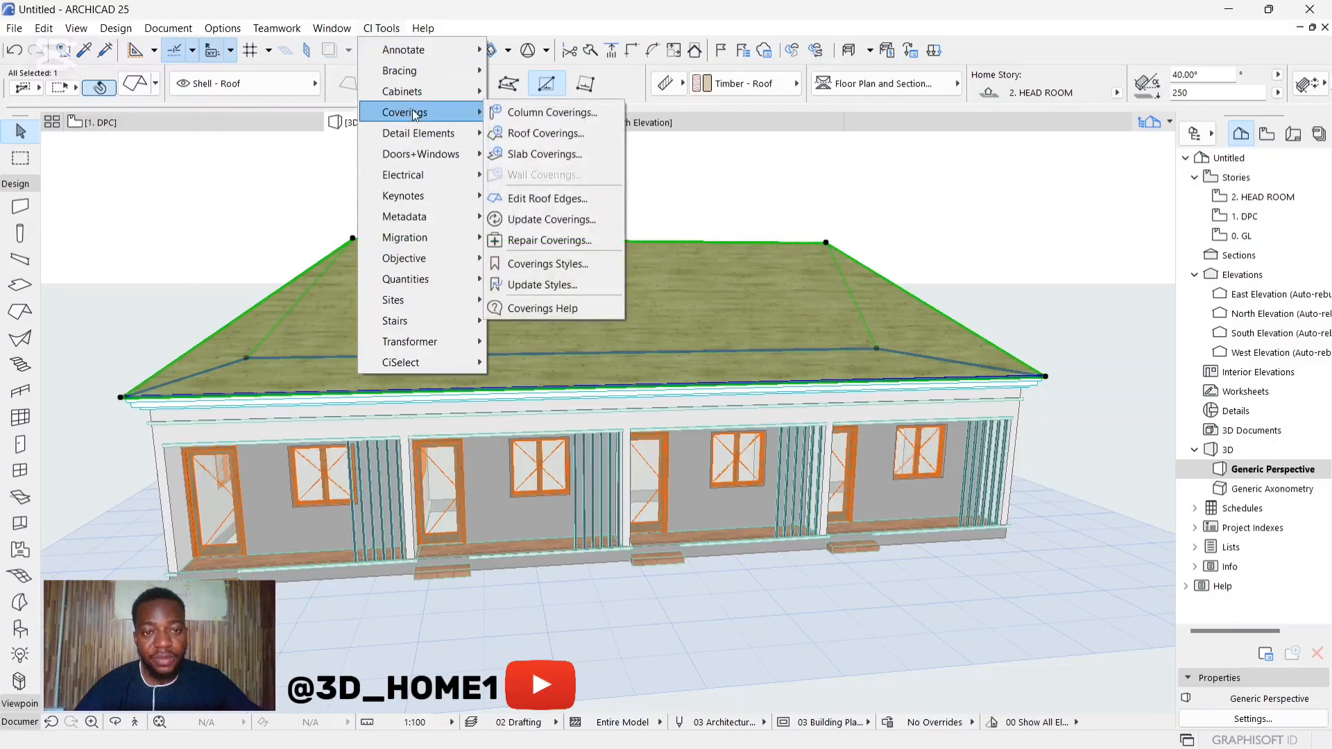
{"action": "left_click", "coordinate": [541, 133]}
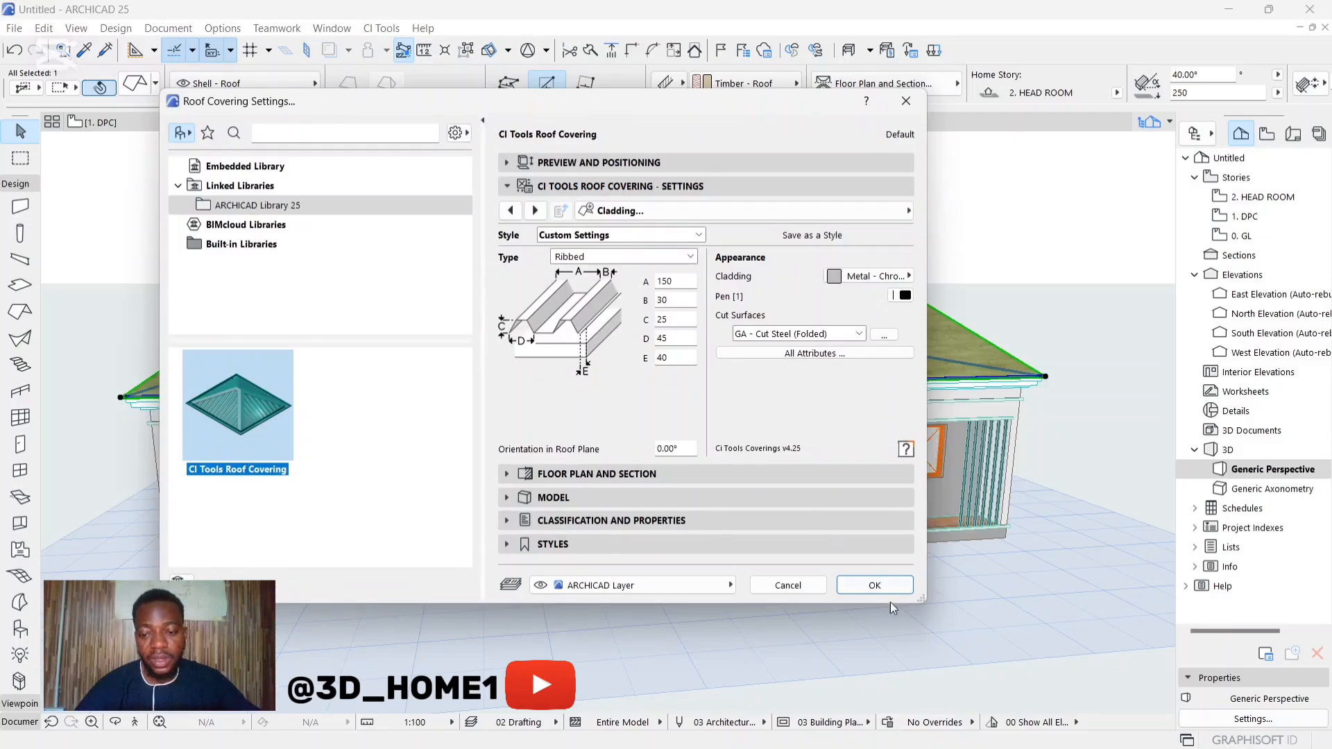
{"action": "left_click", "coordinate": [875, 586]}
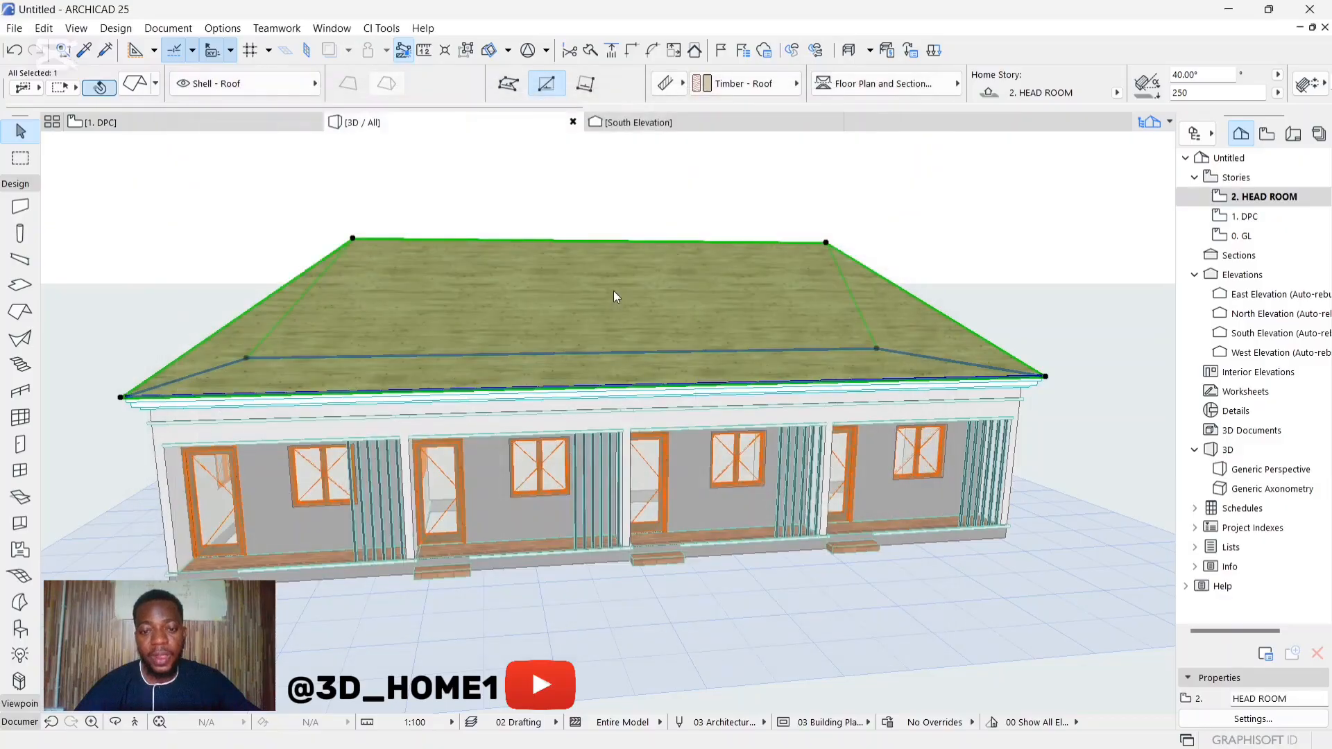
{"action": "key", "text": "Escape"}
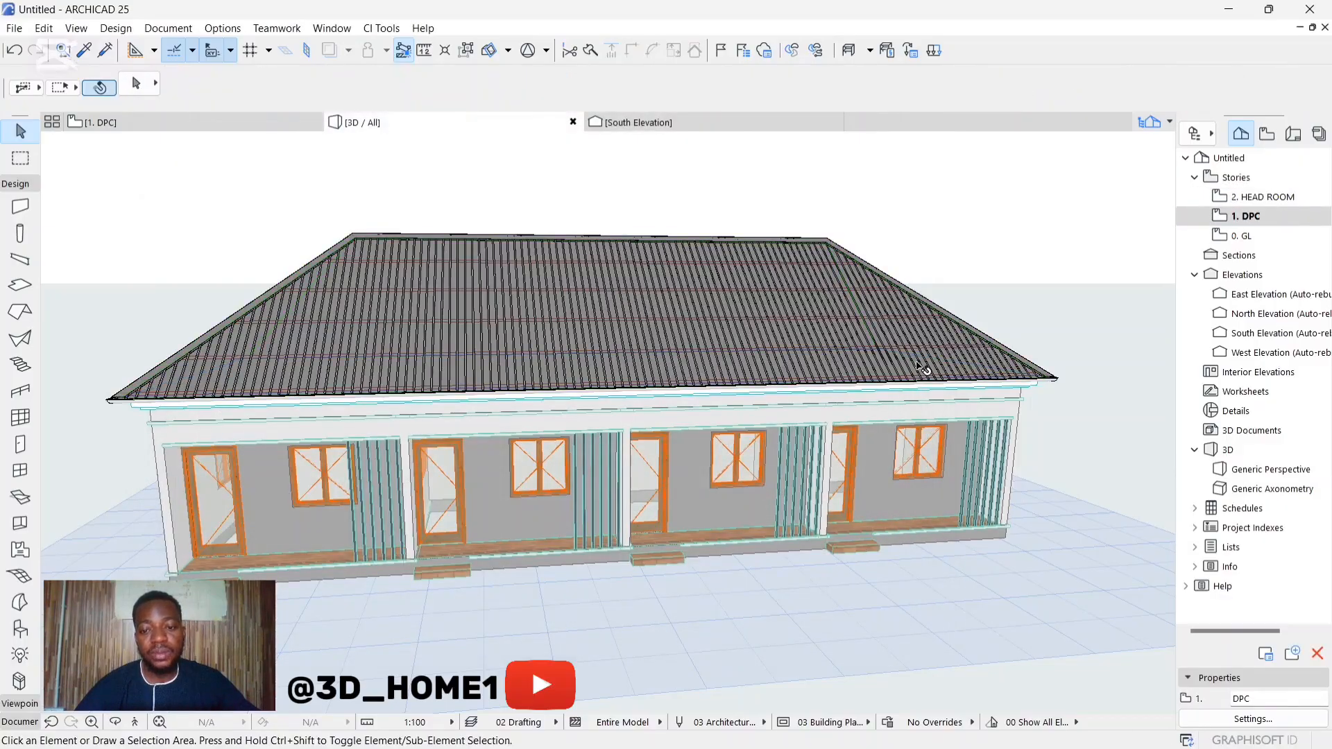
Step: Examine the ribbed roof covering, its hip caps and the eaves corners from both ends of the building
{"action": "key", "text": "o"}
{"action": "left_click_drag", "start_coordinate": [905, 380], "coordinate": [449, 353]}
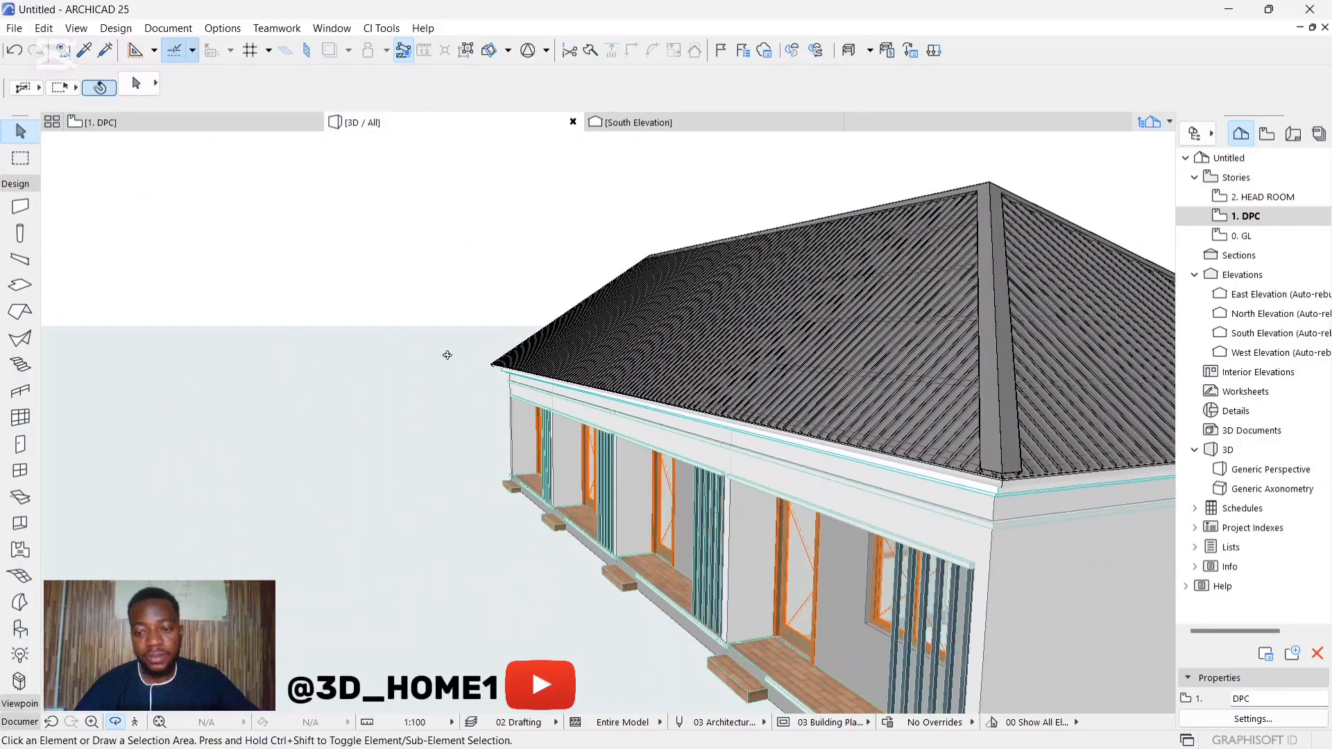
{"action": "left_click_drag", "start_coordinate": [1160, 476], "coordinate": [655, 405]}
{"action": "scroll", "coordinate": [746, 467], "scroll_direction": "up", "scroll_amount": 3}
{"action": "scroll", "coordinate": [696, 449], "scroll_direction": "down", "scroll_amount": 4}
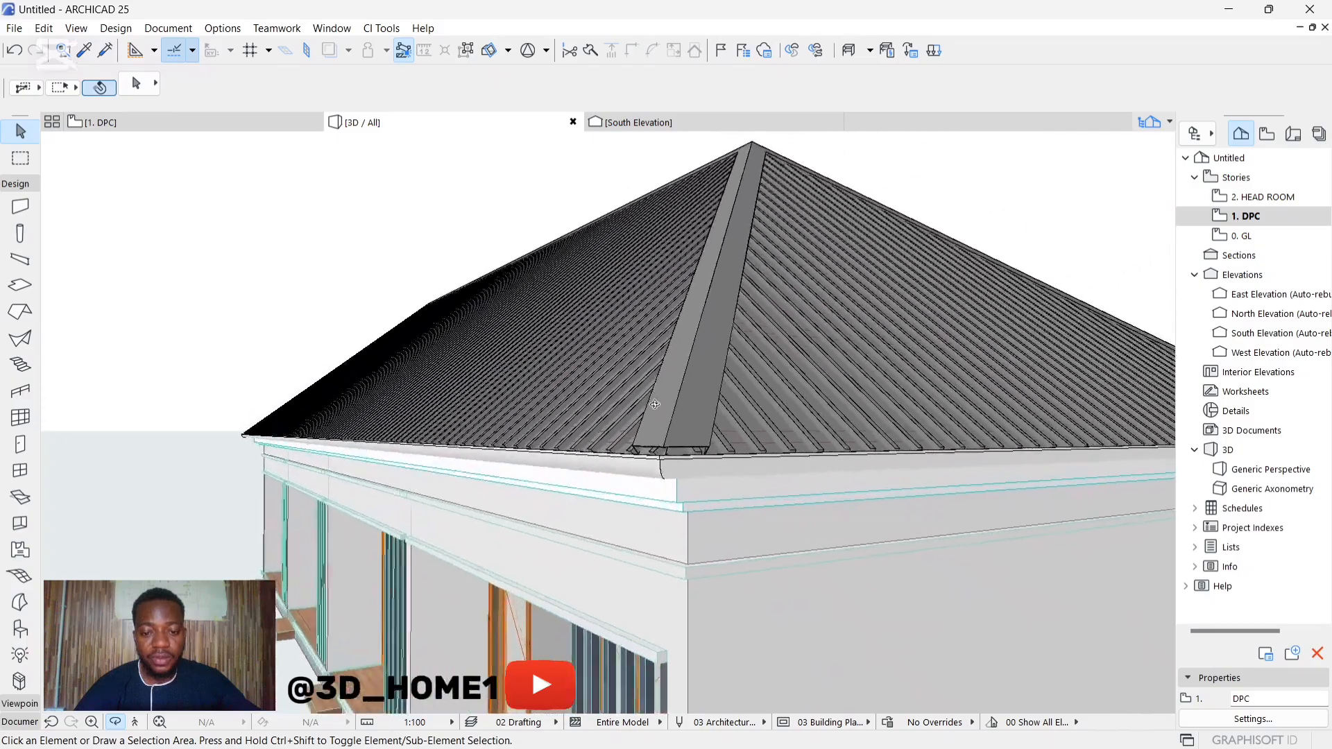
{"action": "scroll", "coordinate": [655, 405], "scroll_direction": "up", "scroll_amount": 4}
{"action": "scroll", "coordinate": [600, 426], "scroll_direction": "down", "scroll_amount": 4}
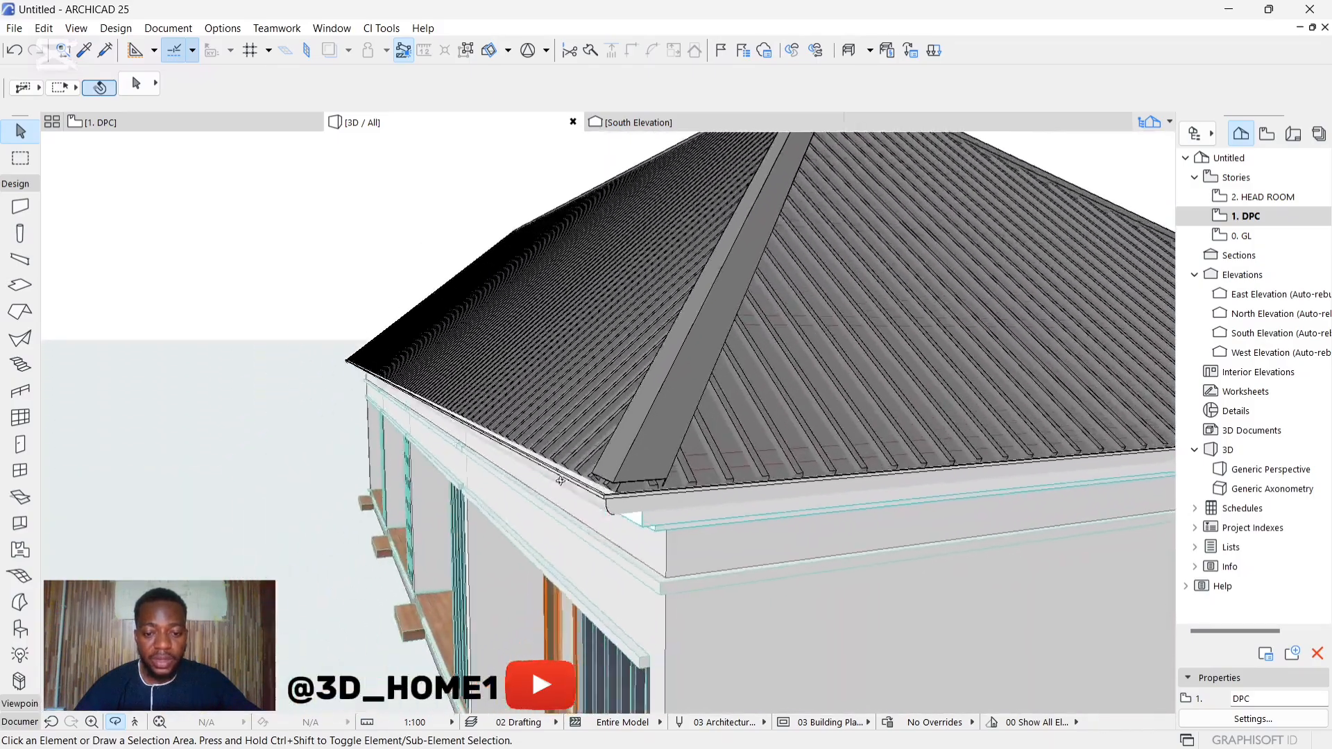
{"action": "left_click_drag", "start_coordinate": [560, 480], "coordinate": [877, 493]}
{"action": "scroll", "coordinate": [571, 514], "scroll_direction": "up", "scroll_amount": 4}
{"action": "scroll", "coordinate": [572, 514], "scroll_direction": "down", "scroll_amount": 4}
{"action": "scroll", "coordinate": [583, 513], "scroll_direction": "down", "scroll_amount": 2}
{"action": "scroll", "coordinate": [593, 422], "scroll_direction": "down", "scroll_amount": 3}
{"action": "scroll", "coordinate": [939, 464], "scroll_direction": "down", "scroll_amount": 4}
{"action": "left_click_drag", "start_coordinate": [478, 444], "coordinate": [652, 491]}
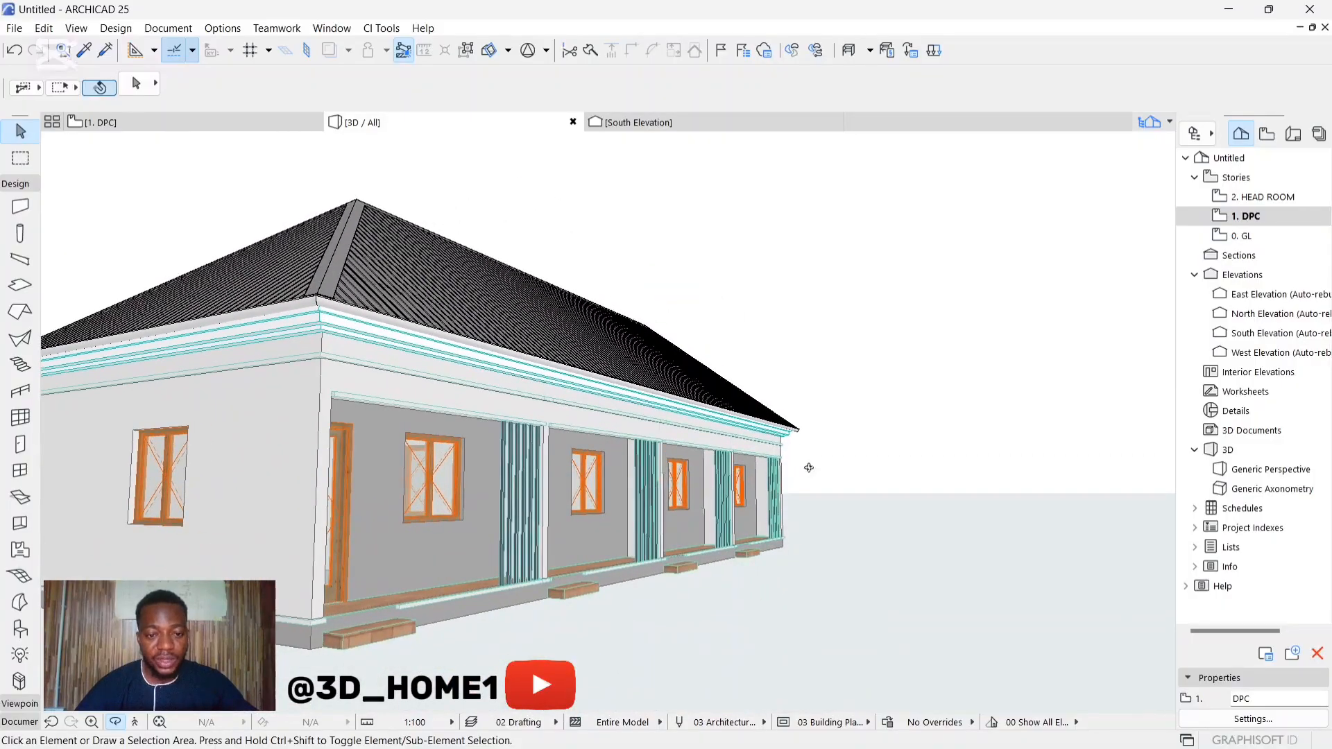
{"action": "left_click_drag", "start_coordinate": [809, 468], "coordinate": [458, 461]}
{"action": "scroll", "coordinate": [444, 458], "scroll_direction": "down", "scroll_amount": 4}
{"action": "left_click_drag", "start_coordinate": [850, 463], "coordinate": [645, 388]}
{"action": "scroll", "coordinate": [666, 370], "scroll_direction": "up", "scroll_amount": 6}
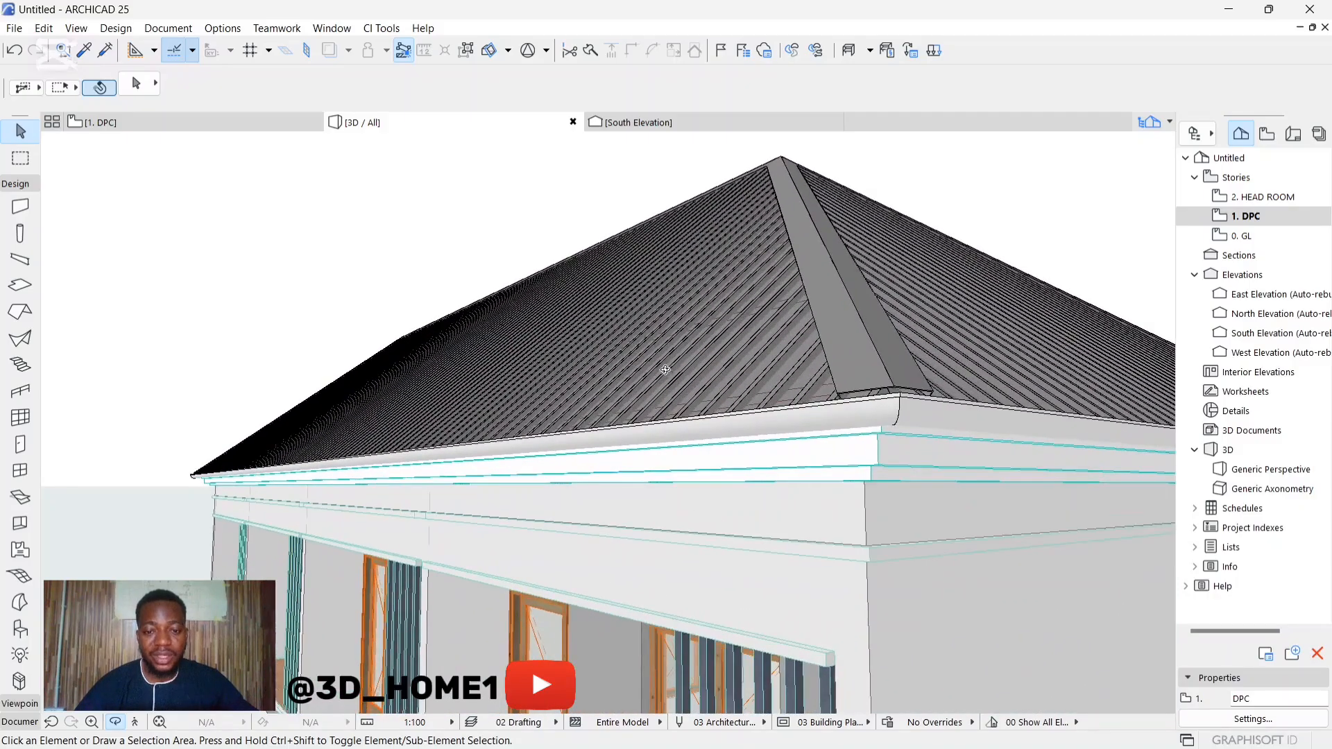
{"action": "scroll", "coordinate": [666, 370], "scroll_direction": "down", "scroll_amount": 5}
{"action": "scroll", "coordinate": [652, 354], "scroll_direction": "up", "scroll_amount": 6}
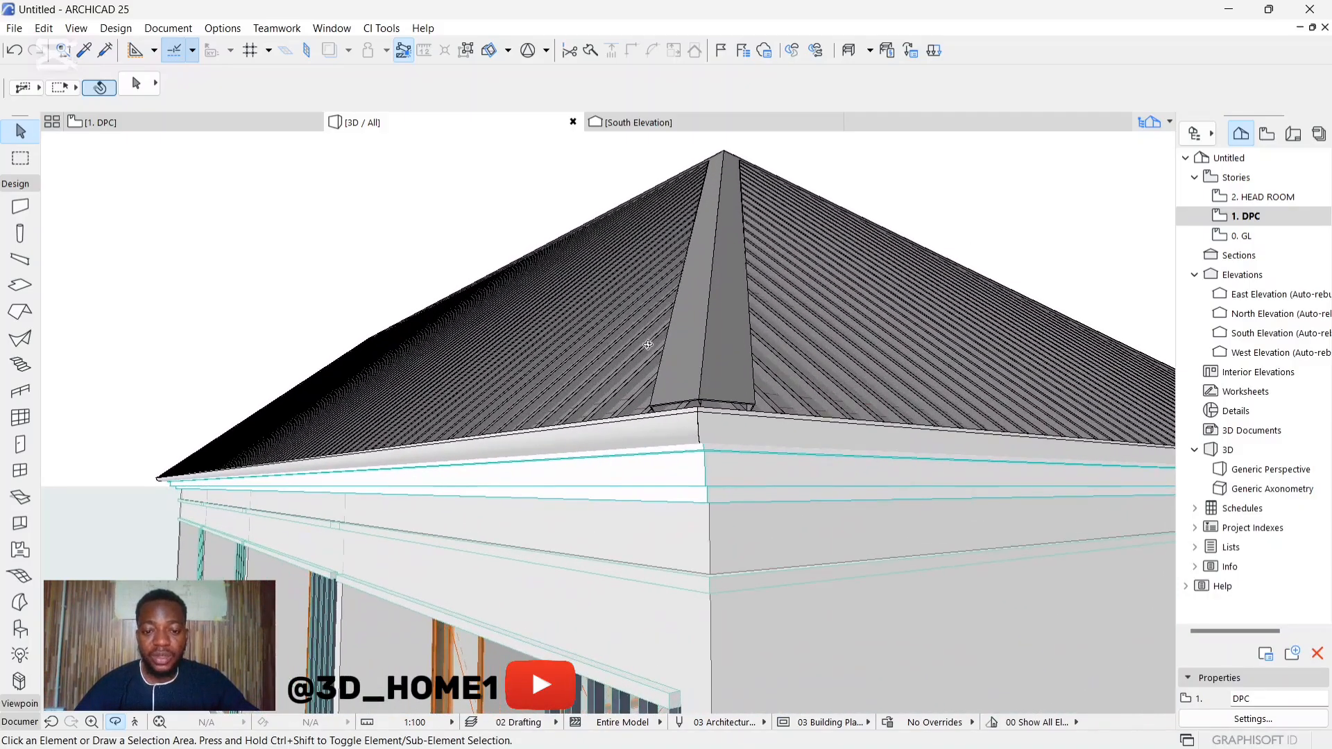
{"action": "scroll", "coordinate": [637, 333], "scroll_direction": "down", "scroll_amount": 7}
{"action": "scroll", "coordinate": [675, 506], "scroll_direction": "up", "scroll_amount": 3}
{"action": "key", "text": "Escape"}
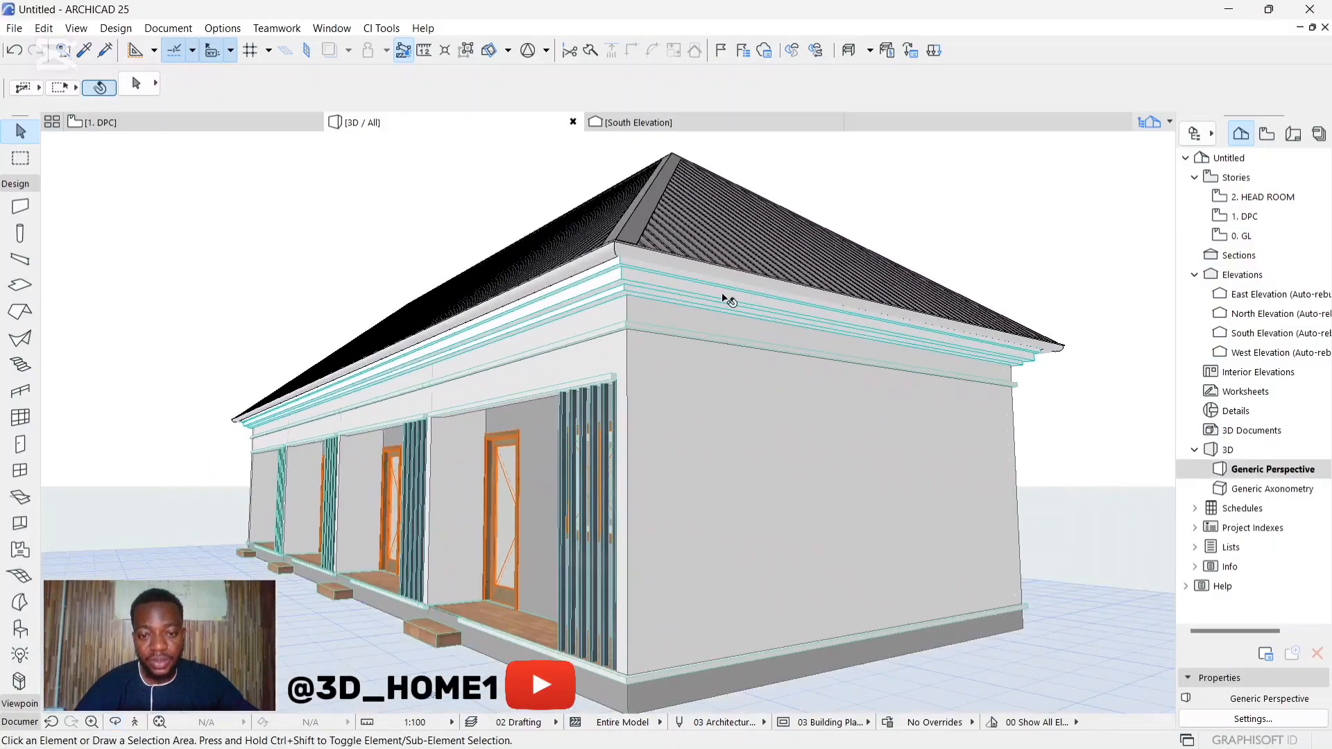
Step: Add a downpipe to the end roof covering's gutter, about 1.7 m from the front eaves corner, and deselect the covering
{"action": "scroll", "coordinate": [734, 284], "scroll_direction": "up", "scroll_amount": 2}
{"action": "left_click", "coordinate": [598, 264]}
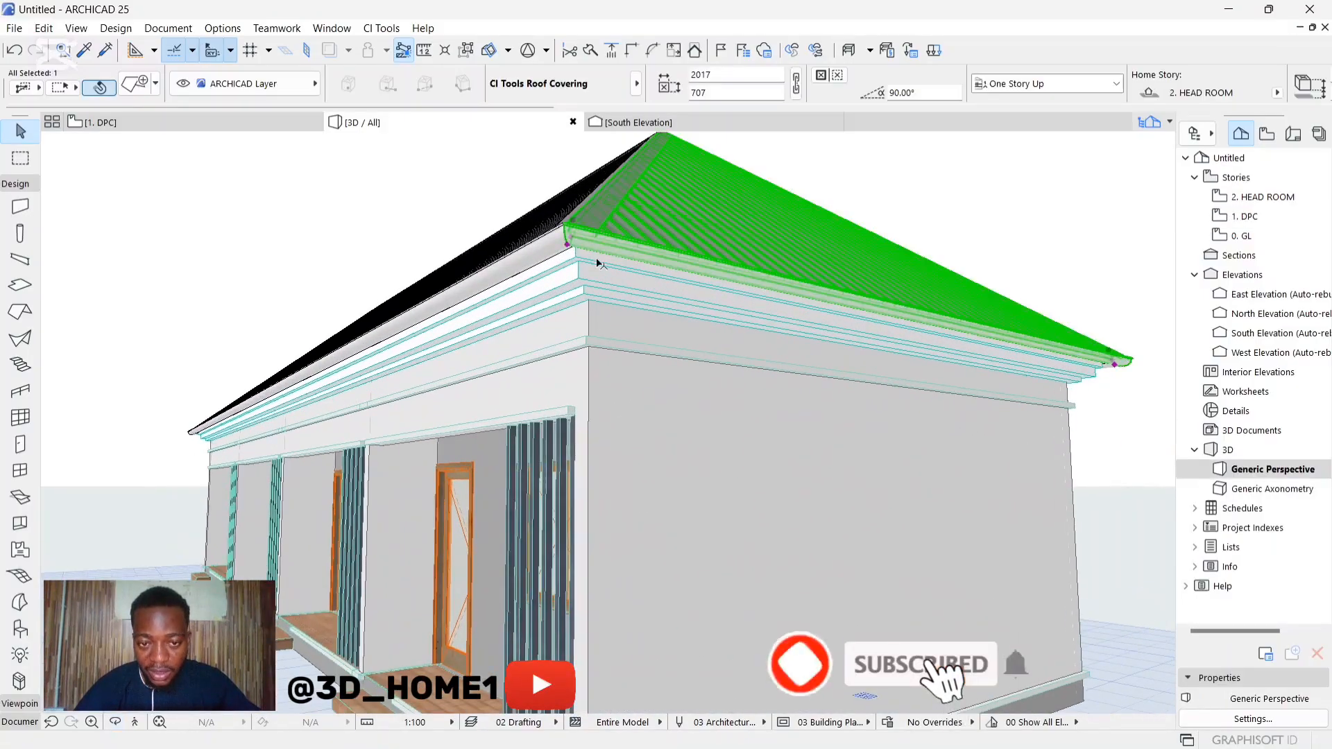
{"action": "left_click", "coordinate": [568, 246]}
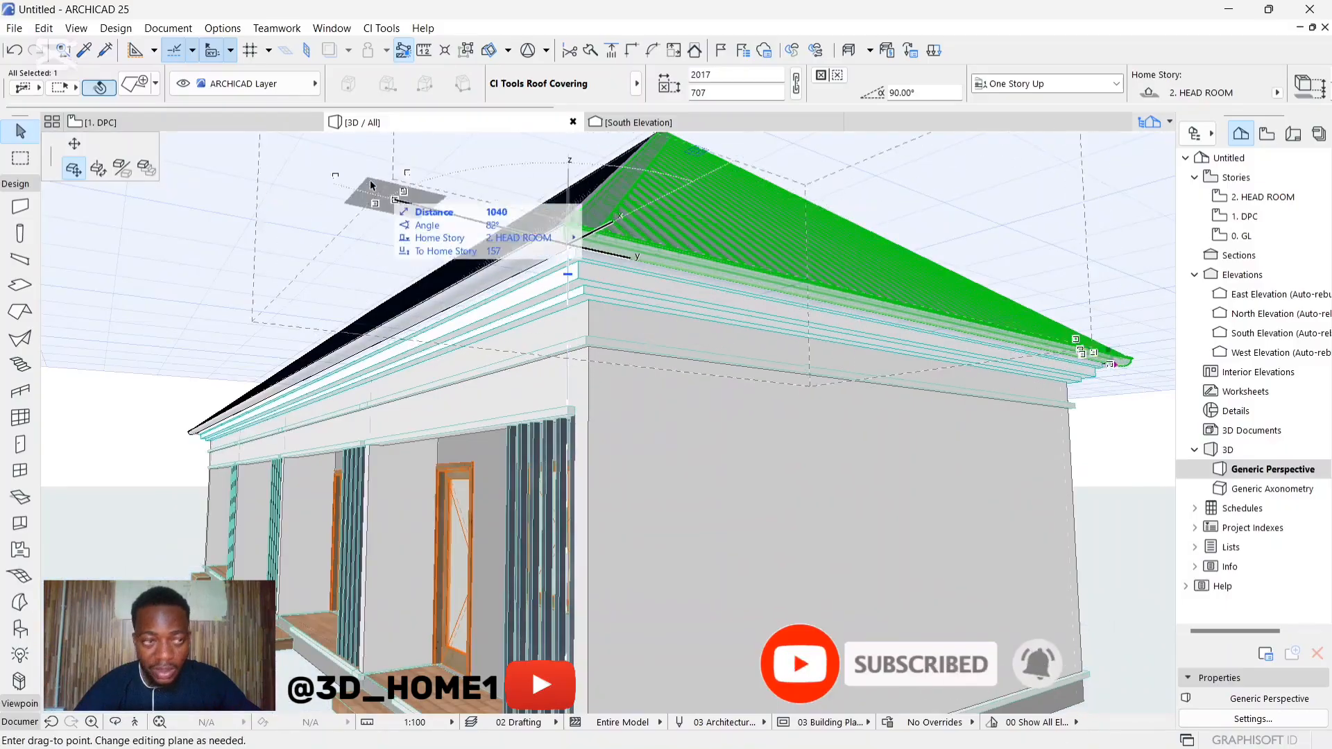
{"action": "left_click", "coordinate": [70, 146]}
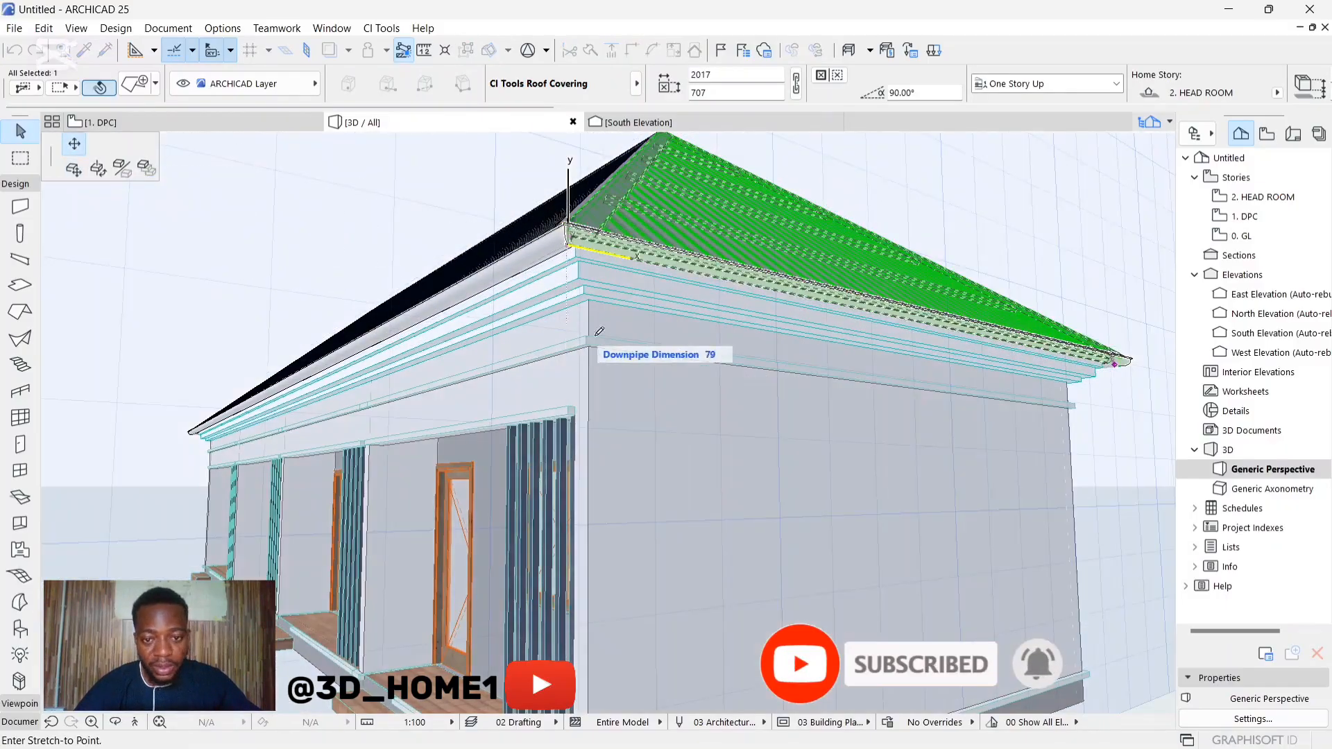
{"action": "scroll", "coordinate": [787, 437], "scroll_direction": "down", "scroll_amount": 1}
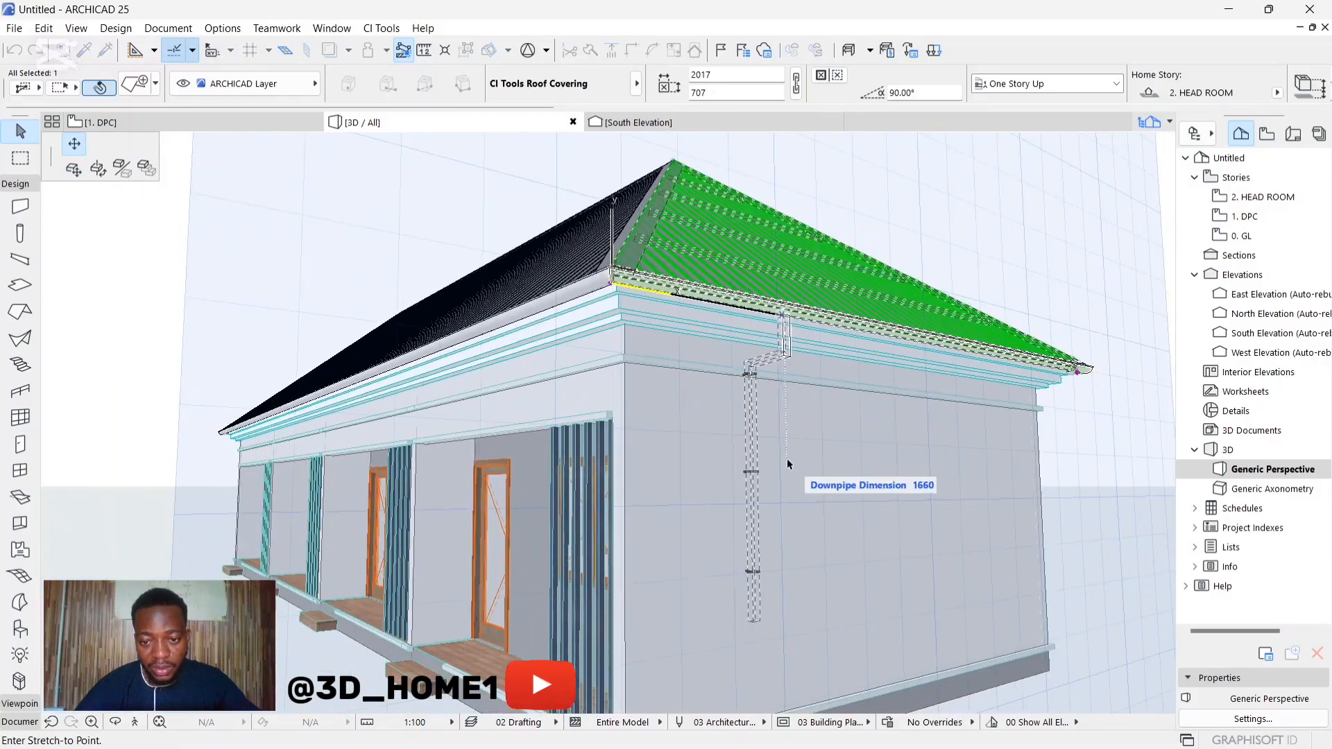
{"action": "left_click", "coordinate": [800, 478]}
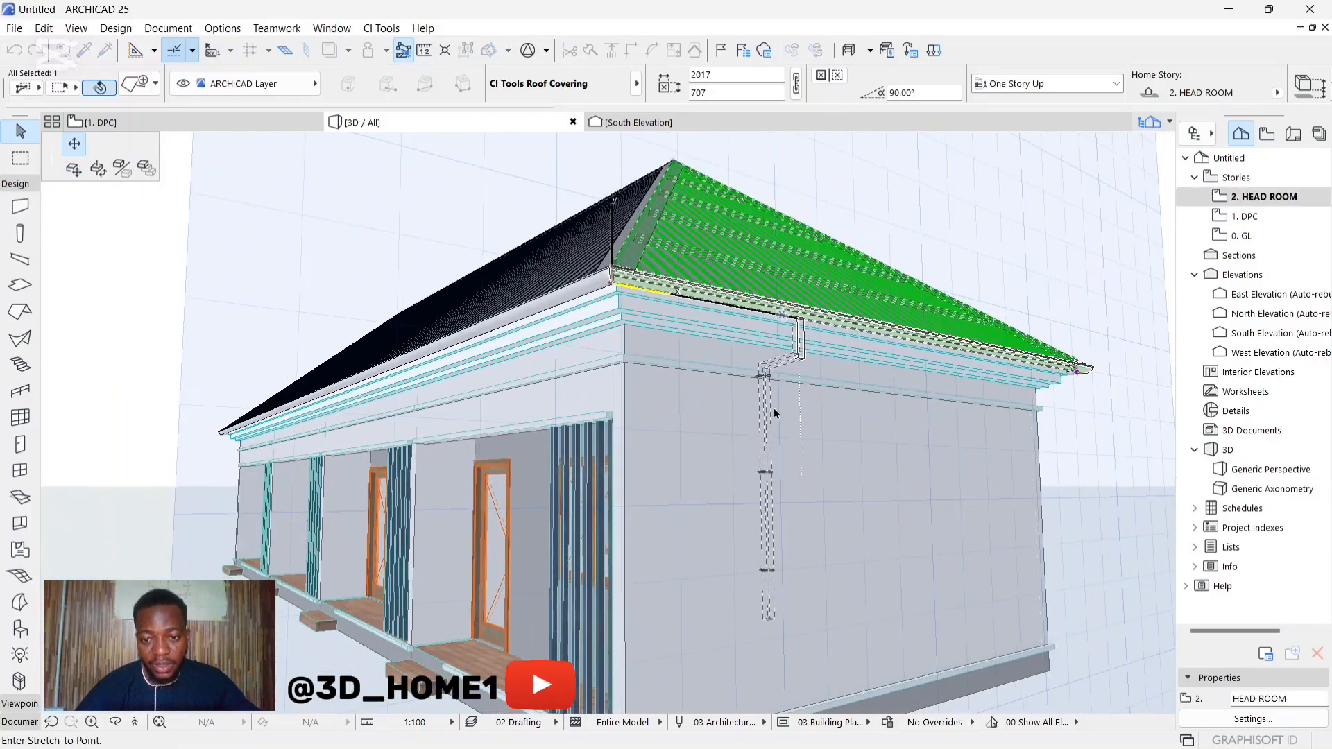
{"action": "key", "text": "Escape"}
{"action": "scroll", "coordinate": [765, 449], "scroll_direction": "up", "scroll_amount": 2}
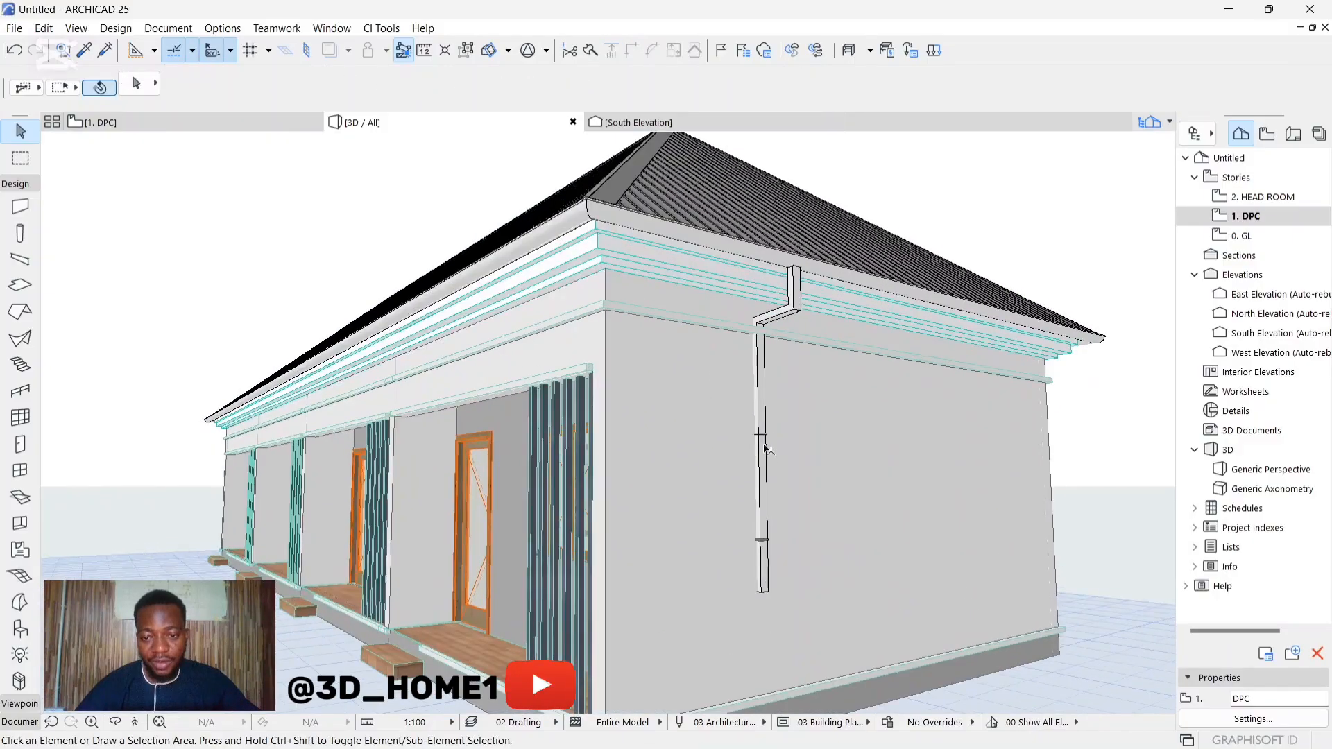
Step: Extend the end-wall downpipe down to the foot of the plinth, to a drop of about 3360 mm
{"action": "scroll", "coordinate": [765, 450], "scroll_direction": "down", "scroll_amount": 3}
{"action": "left_click", "coordinate": [752, 420]}
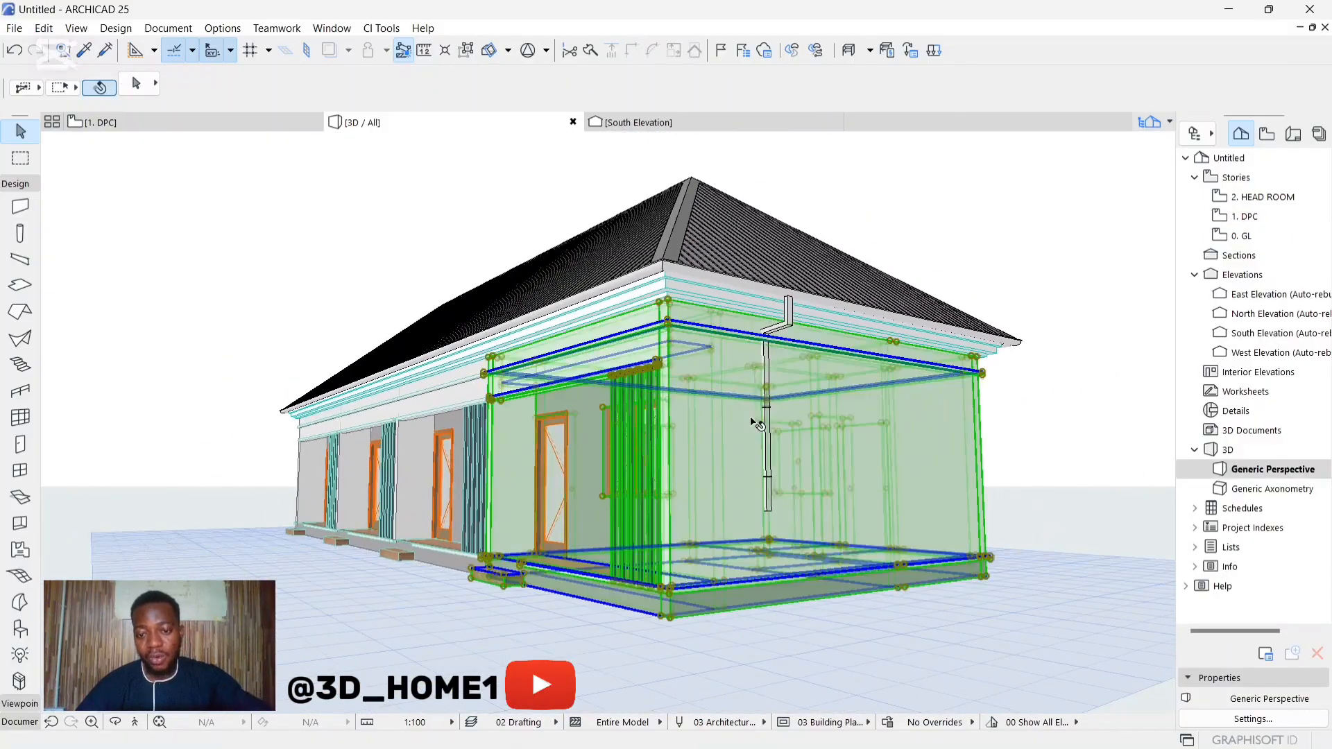
{"action": "key", "text": "Escape"}
{"action": "key", "text": "Escape"}
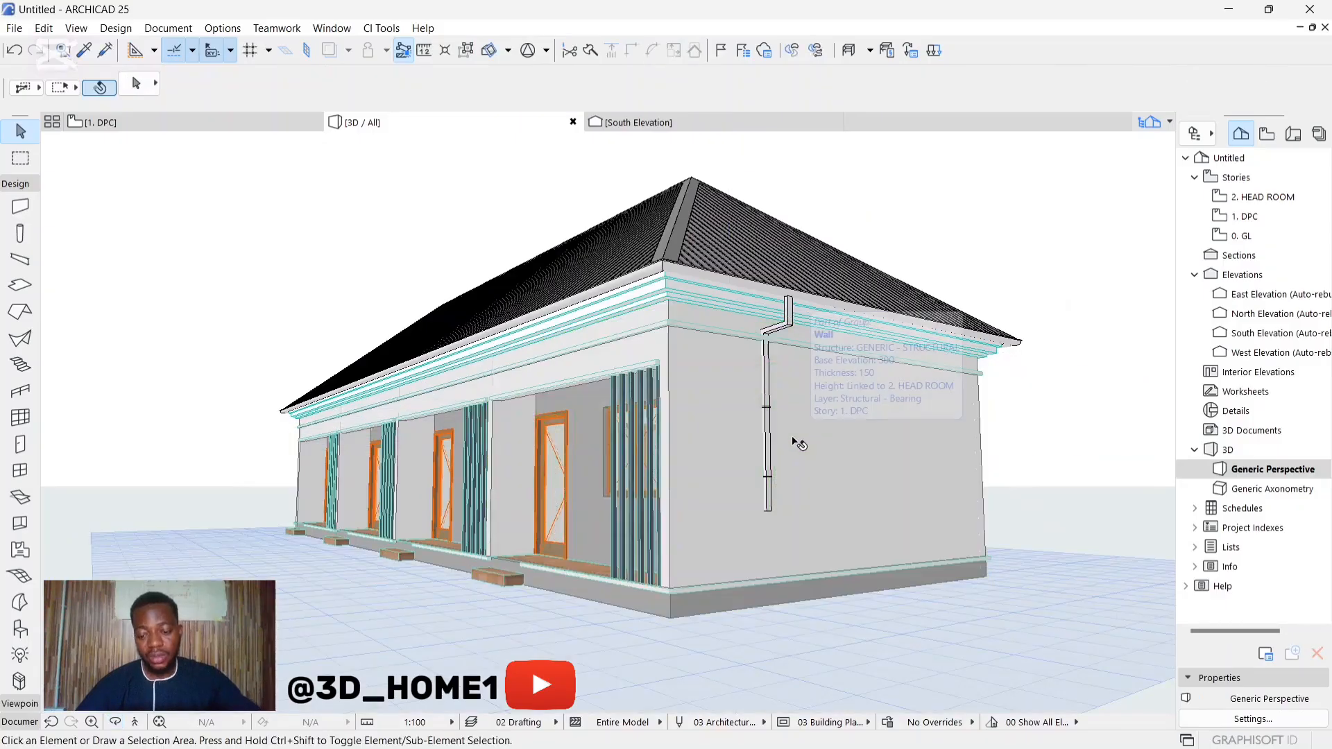
{"action": "middle_click_drag", "start_coordinate": [733, 447], "coordinate": [797, 451], "text": "shift"}
{"action": "scroll", "coordinate": [797, 451], "scroll_direction": "up", "scroll_amount": 3}
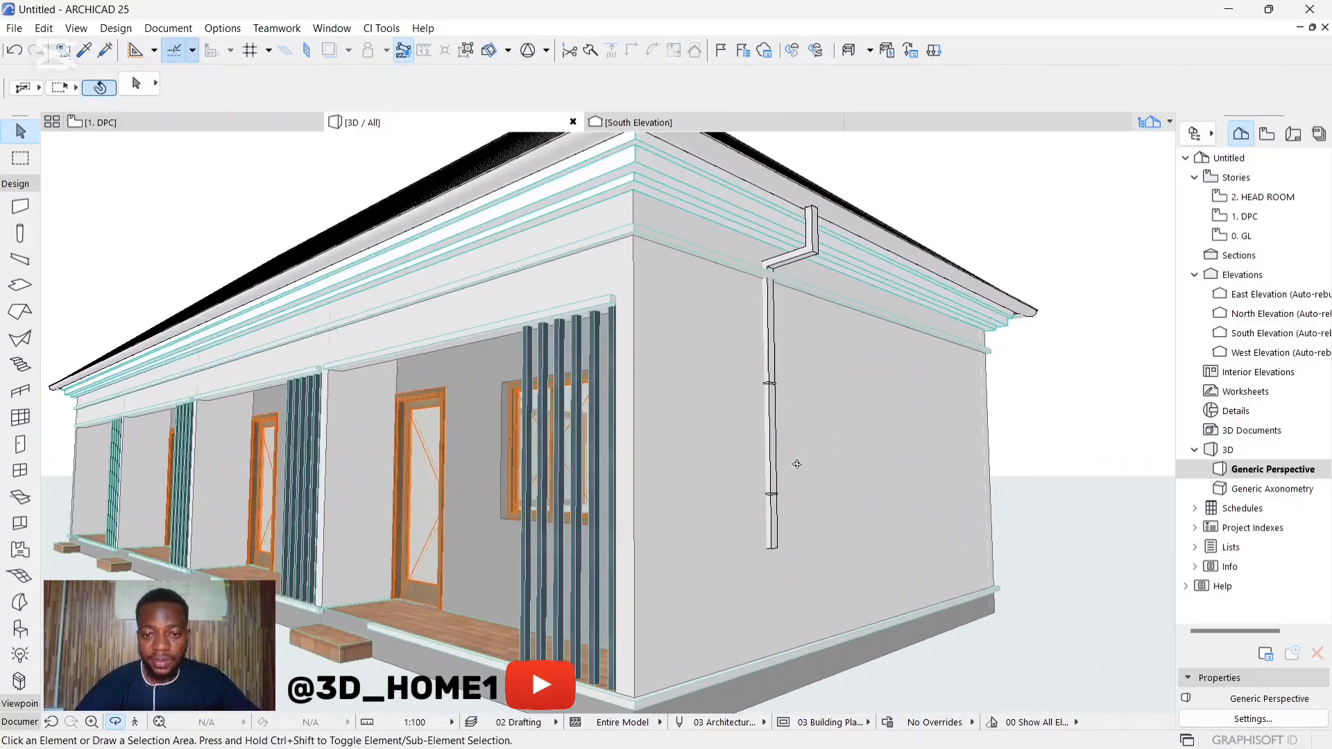
{"action": "left_click", "coordinate": [771, 489]}
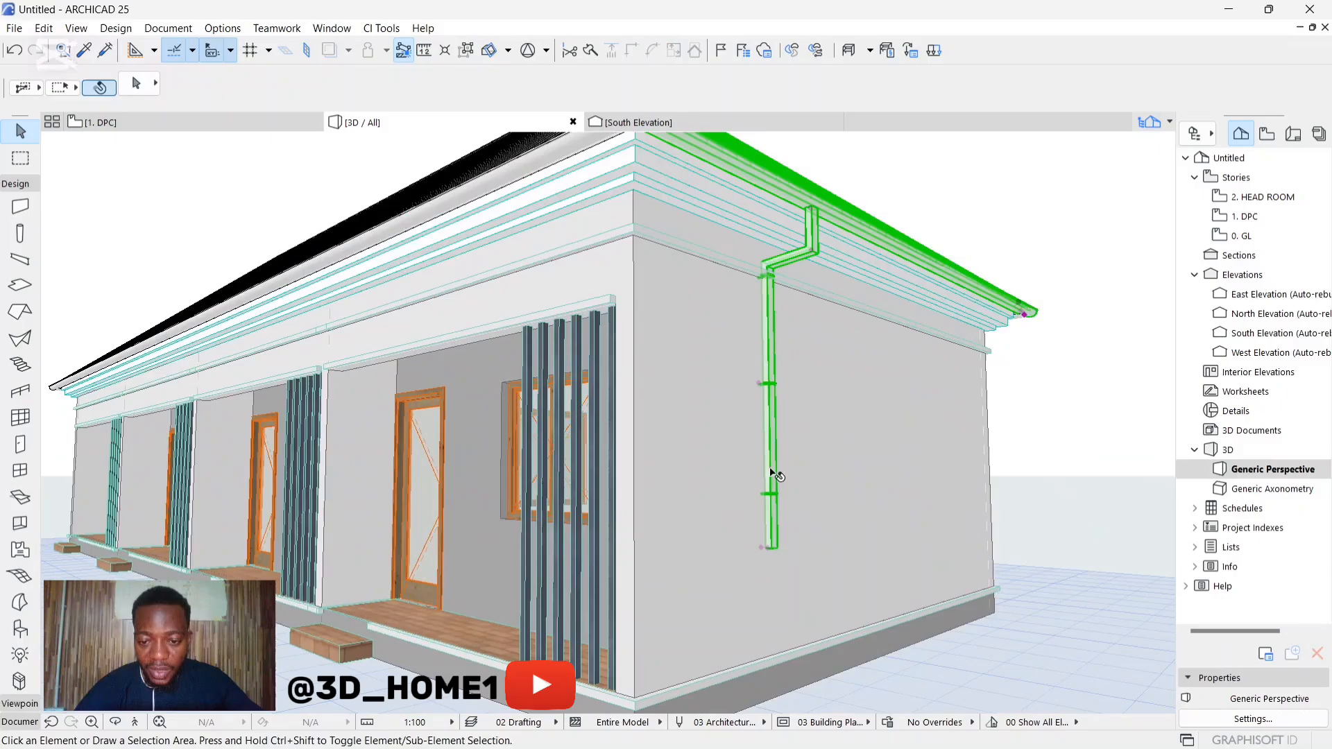
{"action": "left_click", "coordinate": [763, 548]}
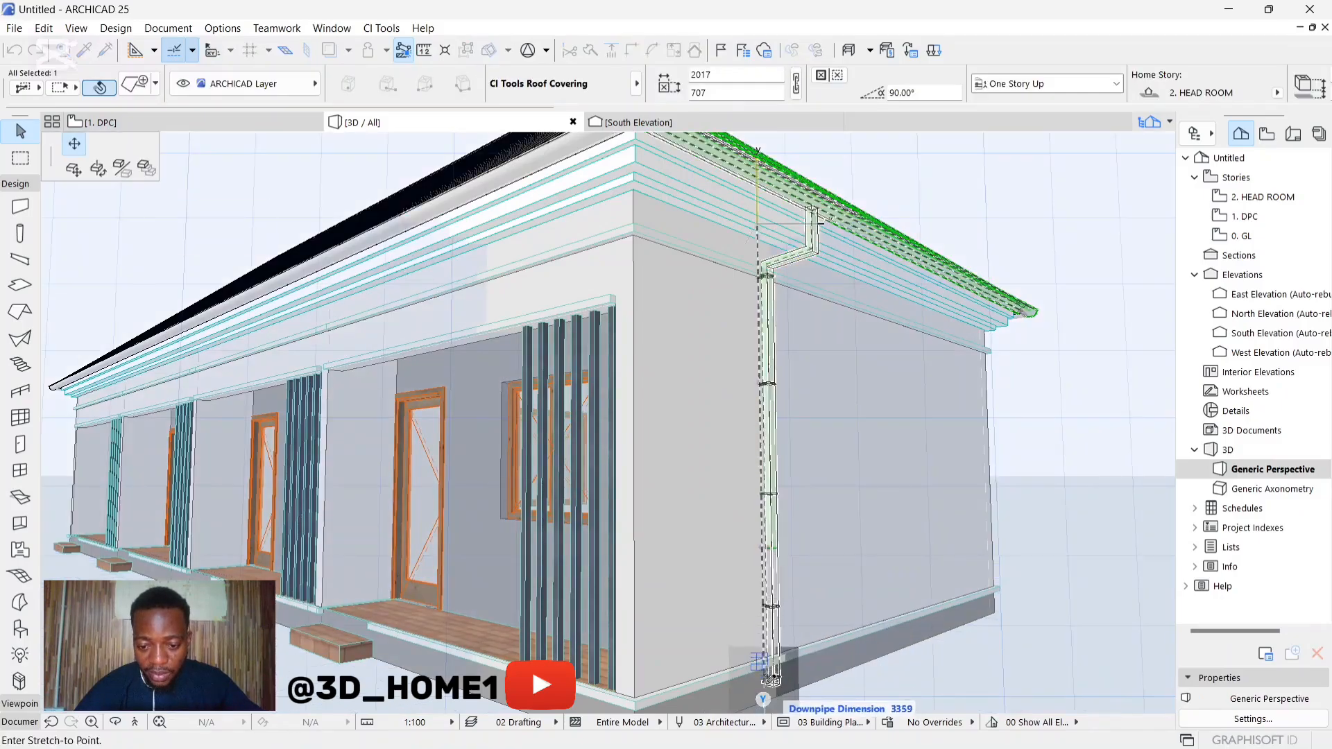
{"action": "left_click", "coordinate": [772, 689]}
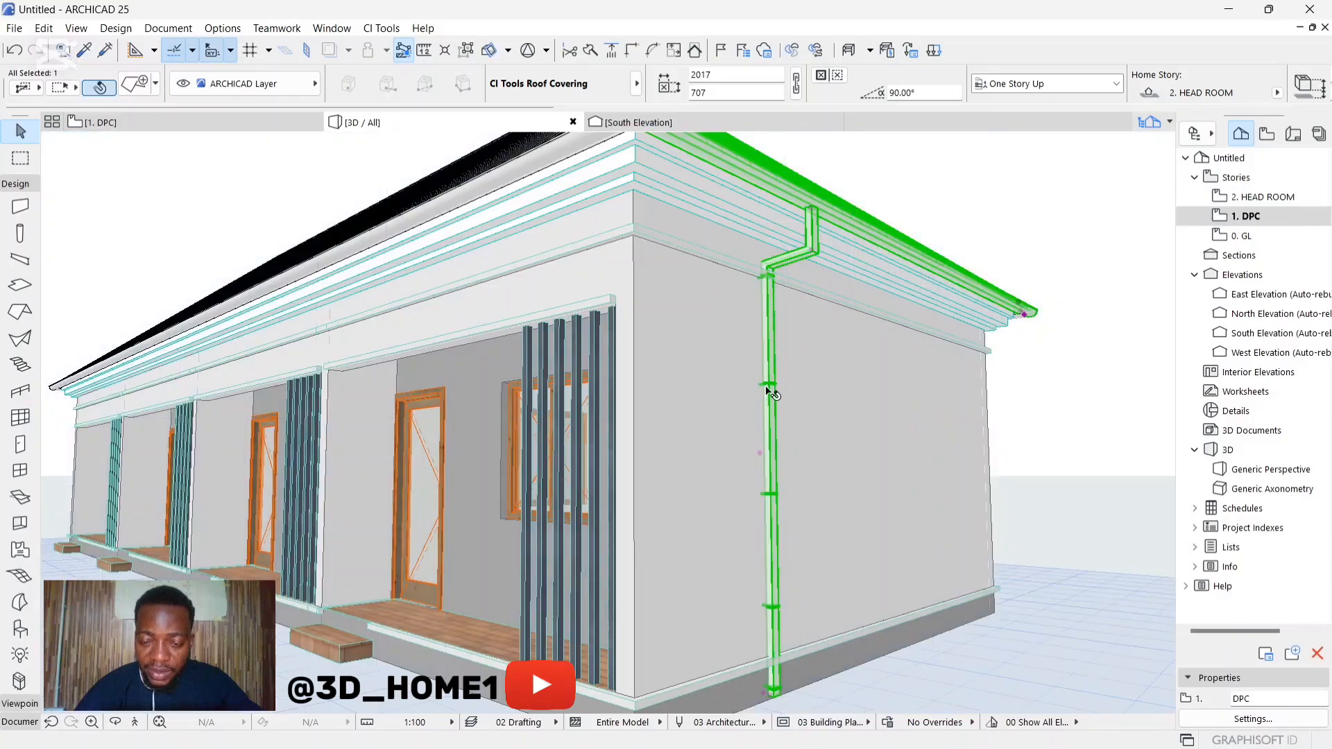
Step: Shift the end downpipe's vertical run slightly outward to clear the wall face, and deselect it
{"action": "left_click", "coordinate": [761, 455]}
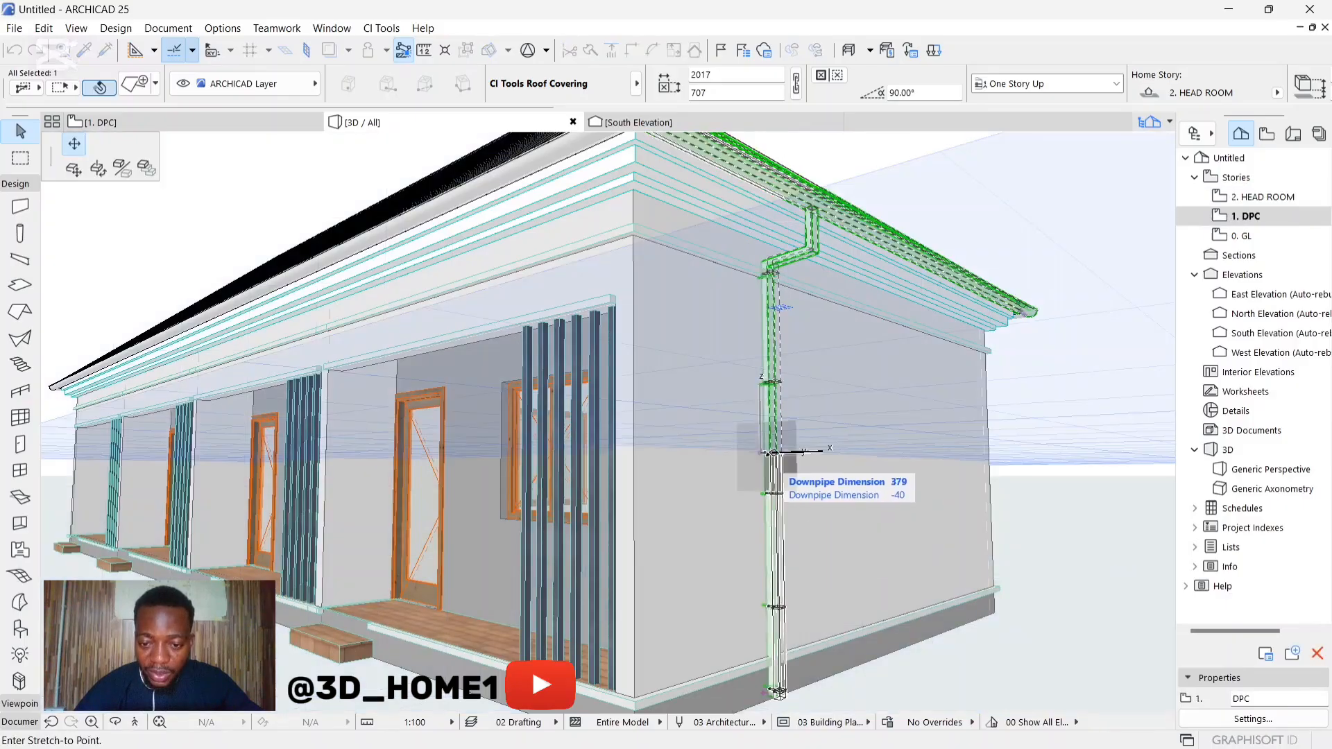
{"action": "left_click", "coordinate": [771, 455]}
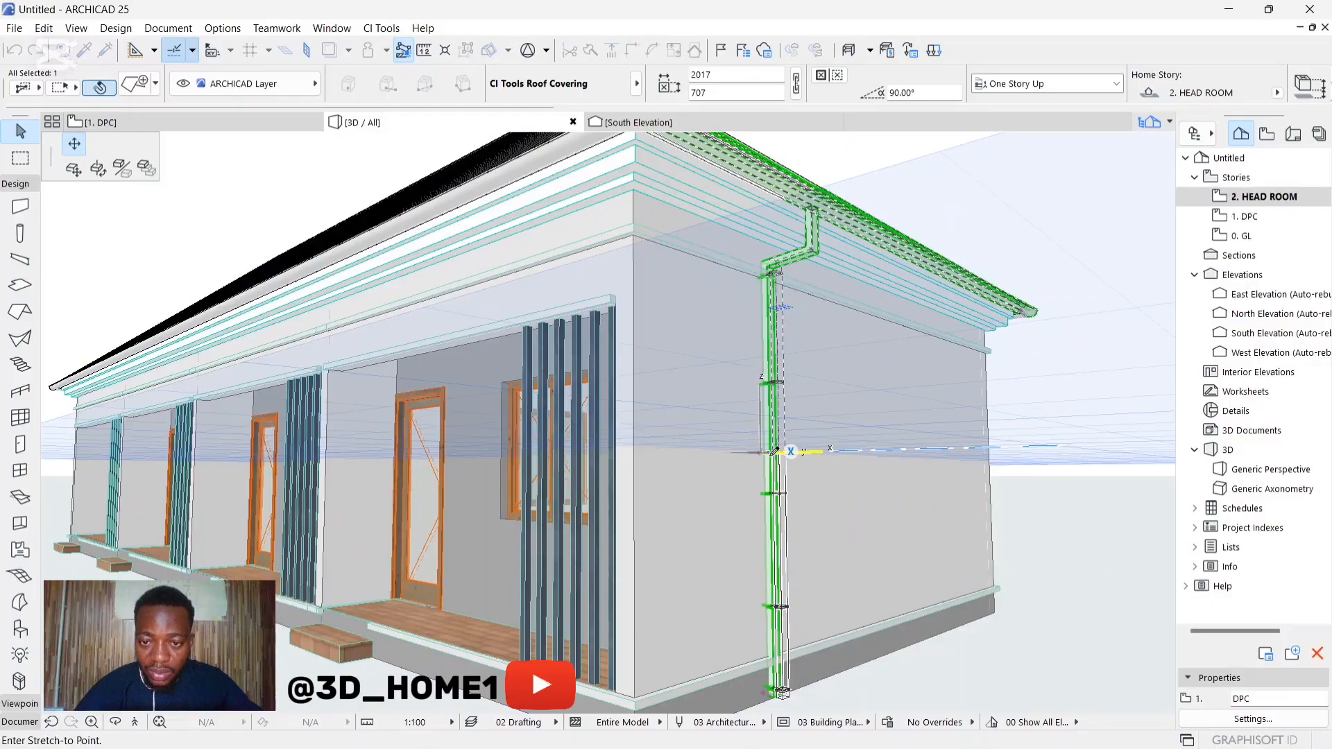
{"action": "left_click", "coordinate": [773, 452]}
{"action": "key", "text": "Escape"}
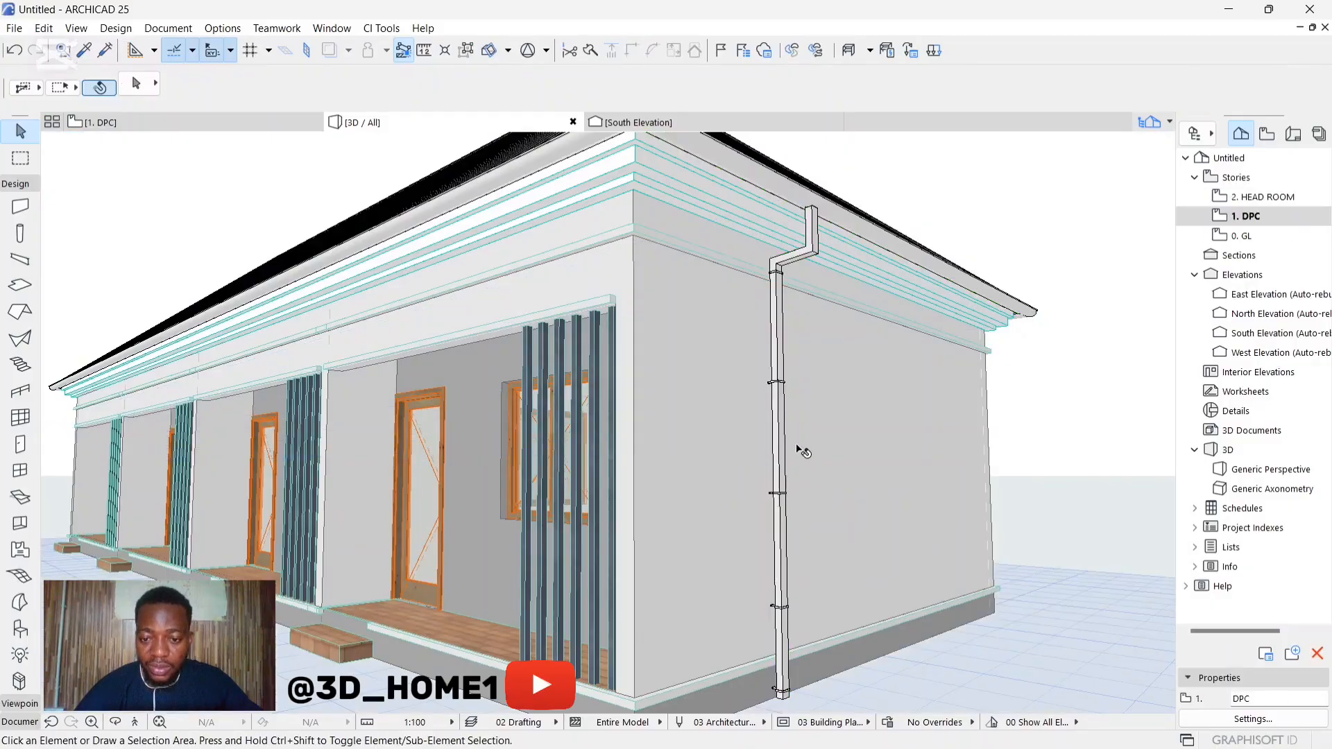
Step: Add an outward-turned outlet at the foot of the end-wall downpipe and deselect it
{"action": "scroll", "coordinate": [788, 670], "scroll_direction": "up", "scroll_amount": 10}
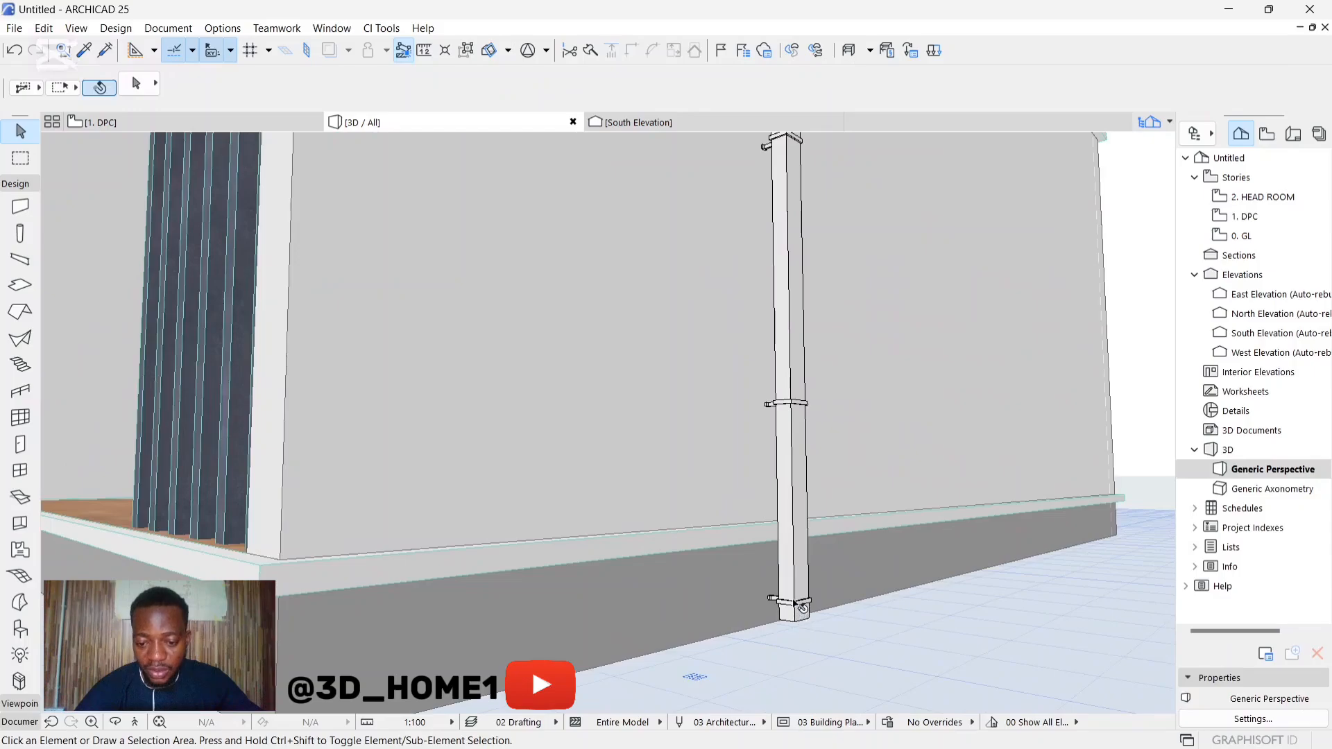
{"action": "left_click", "coordinate": [801, 598]}
{"action": "left_click", "coordinate": [789, 616]}
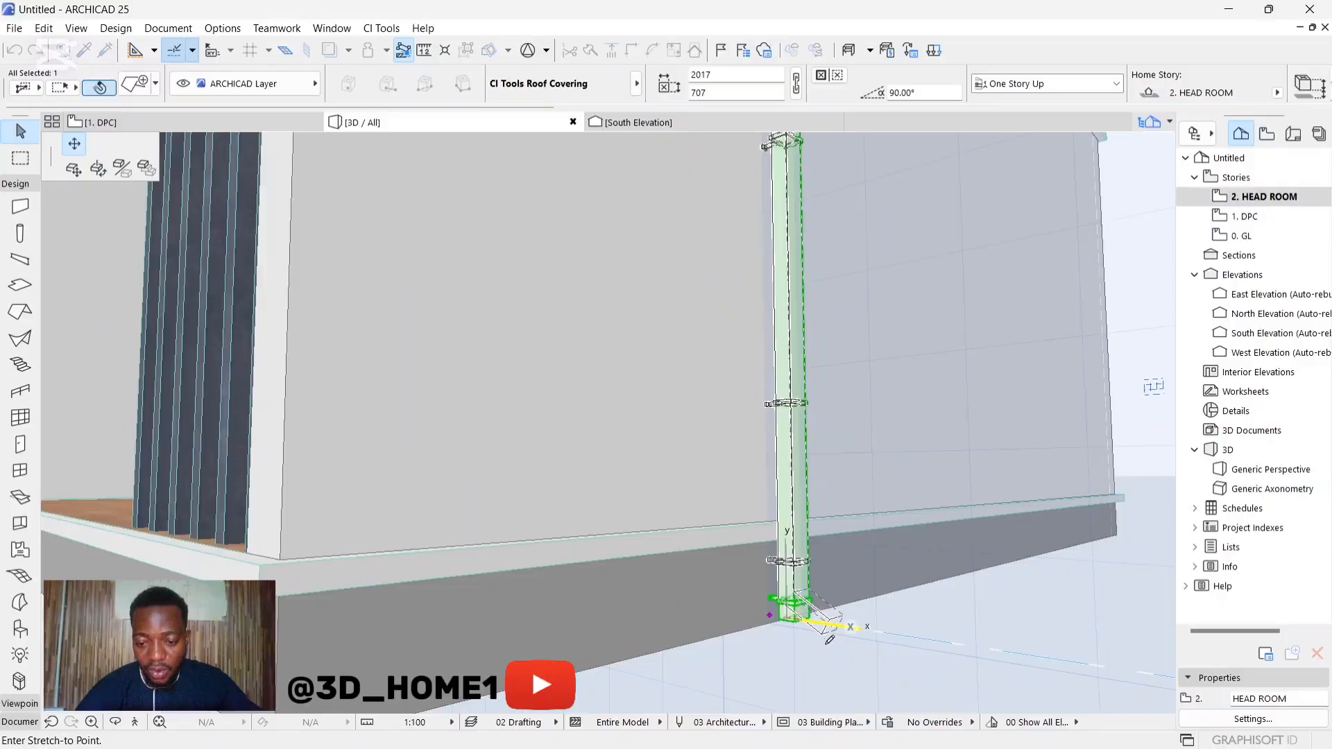
{"action": "left_click", "coordinate": [835, 633]}
{"action": "key", "text": "Escape"}
Step: Add a downpipe to the front gutter at the pier between the two middle units, about 8730 mm from the far eaves corner
{"action": "middle_click_drag", "start_coordinate": [830, 642], "coordinate": [673, 624], "text": "shift"}
{"action": "scroll", "coordinate": [797, 566], "scroll_direction": "down", "scroll_amount": 3}
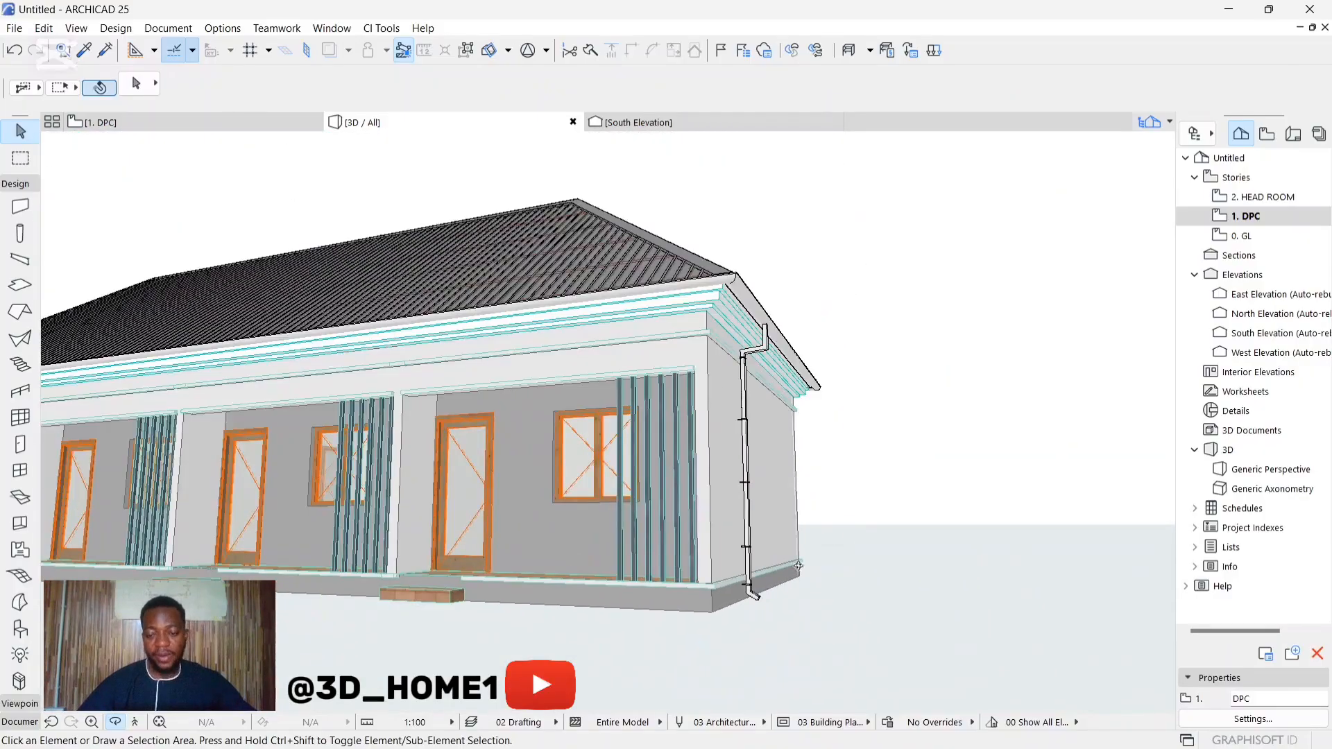
{"action": "middle_click_drag", "start_coordinate": [856, 546], "coordinate": [722, 544], "text": "shift"}
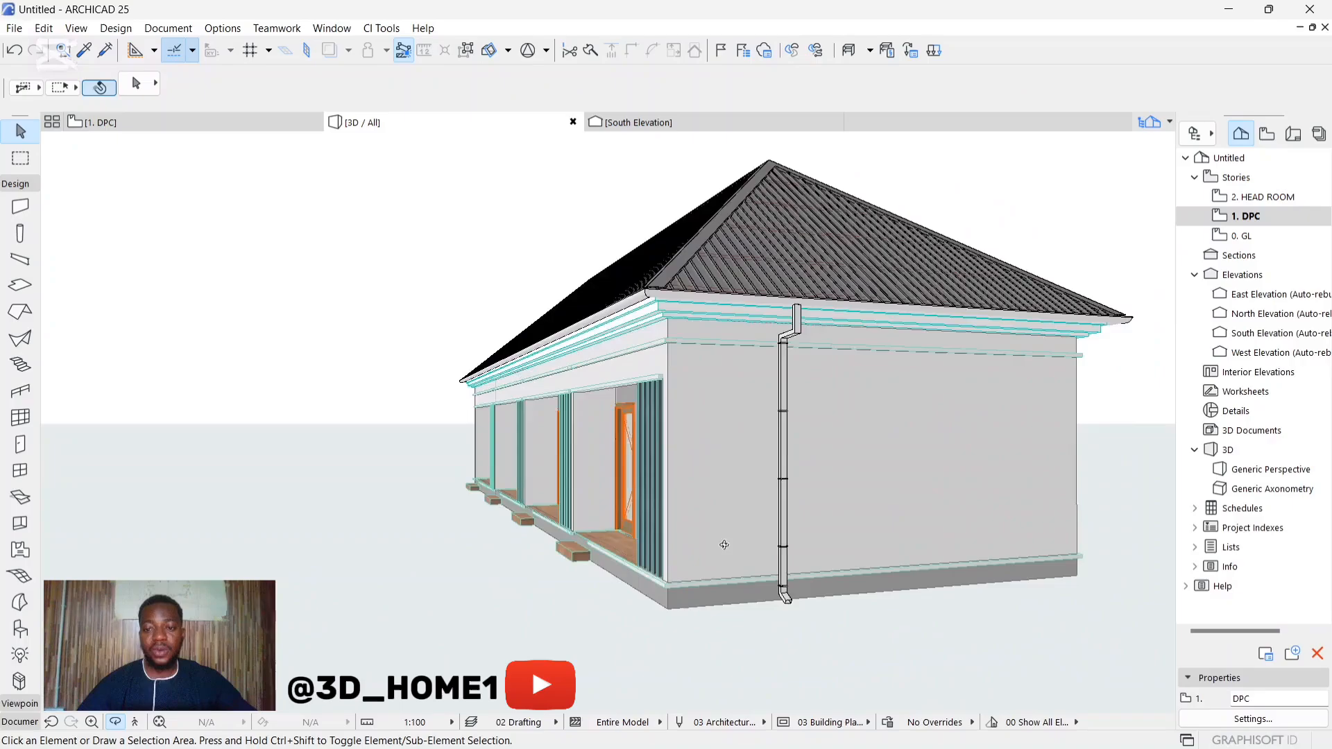
{"action": "scroll", "coordinate": [786, 545], "scroll_direction": "down", "scroll_amount": 2}
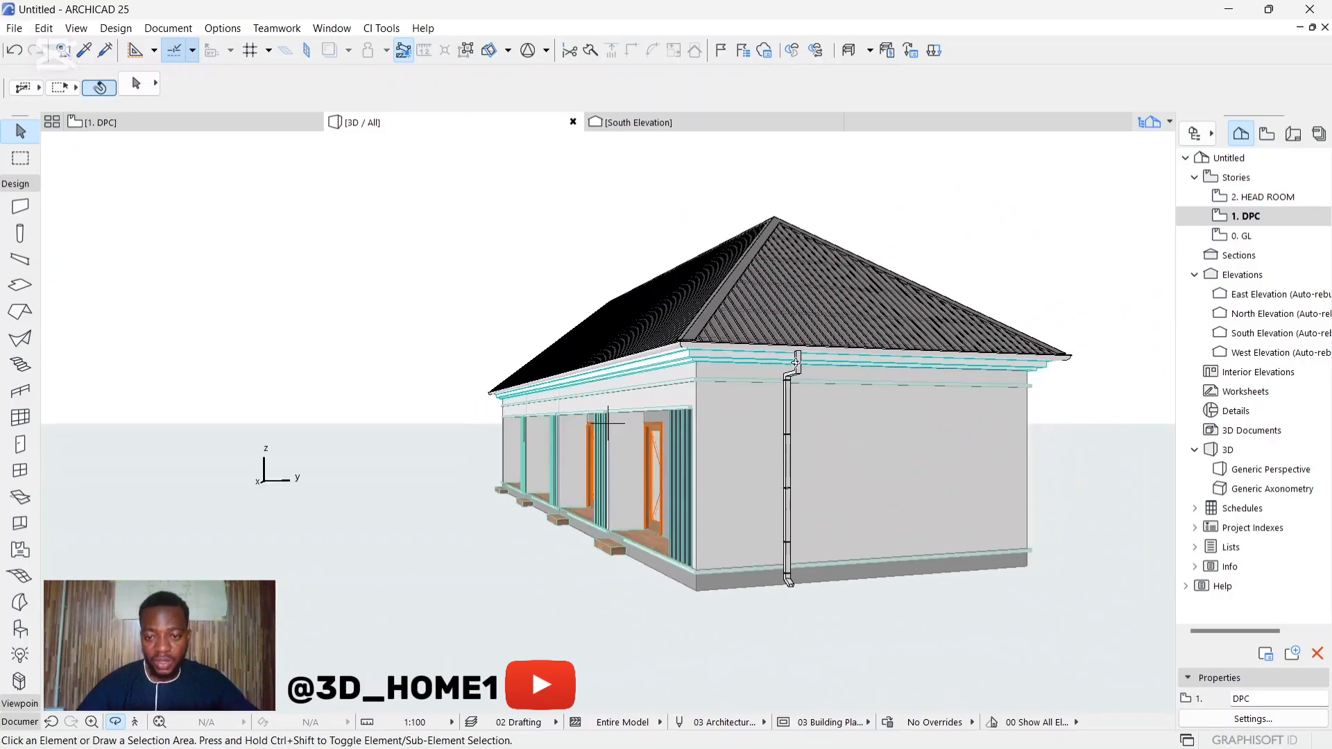
{"action": "middle_click_drag", "start_coordinate": [796, 361], "coordinate": [918, 431], "text": "shift"}
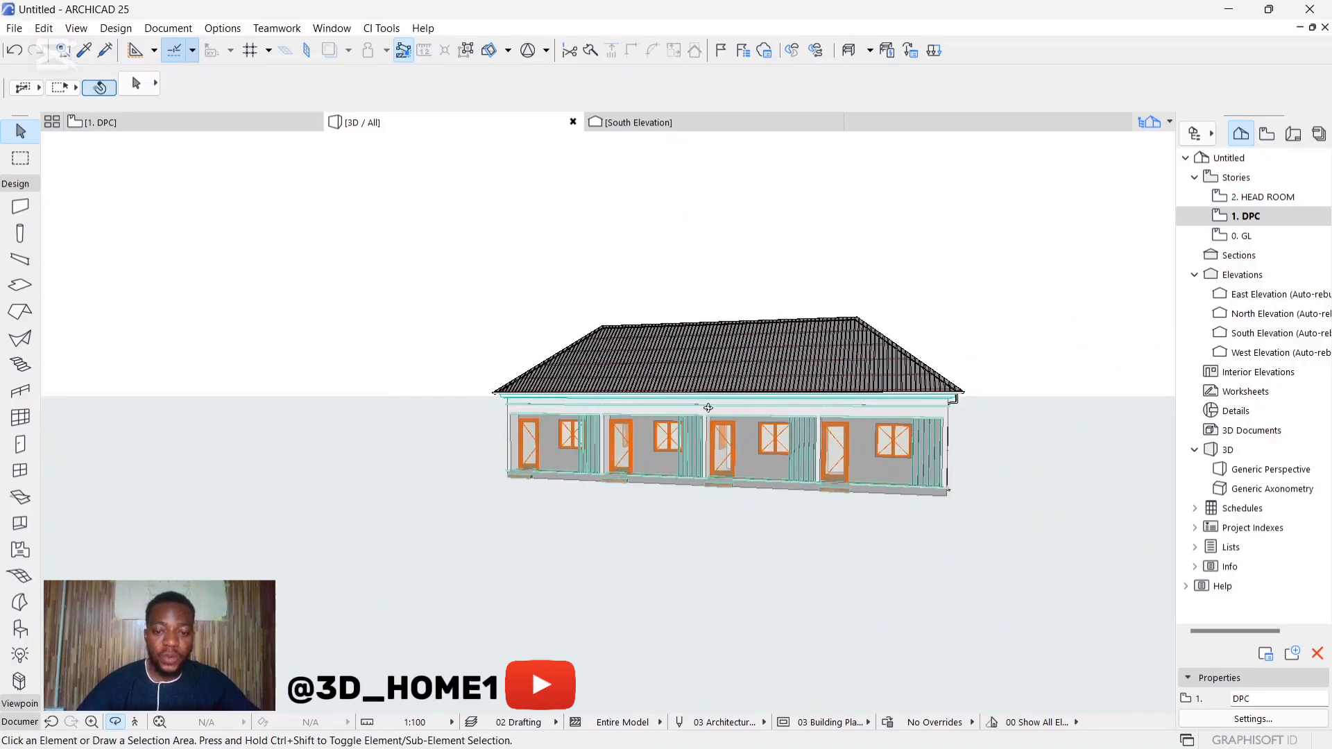
{"action": "scroll", "coordinate": [708, 408], "scroll_direction": "up", "scroll_amount": 6}
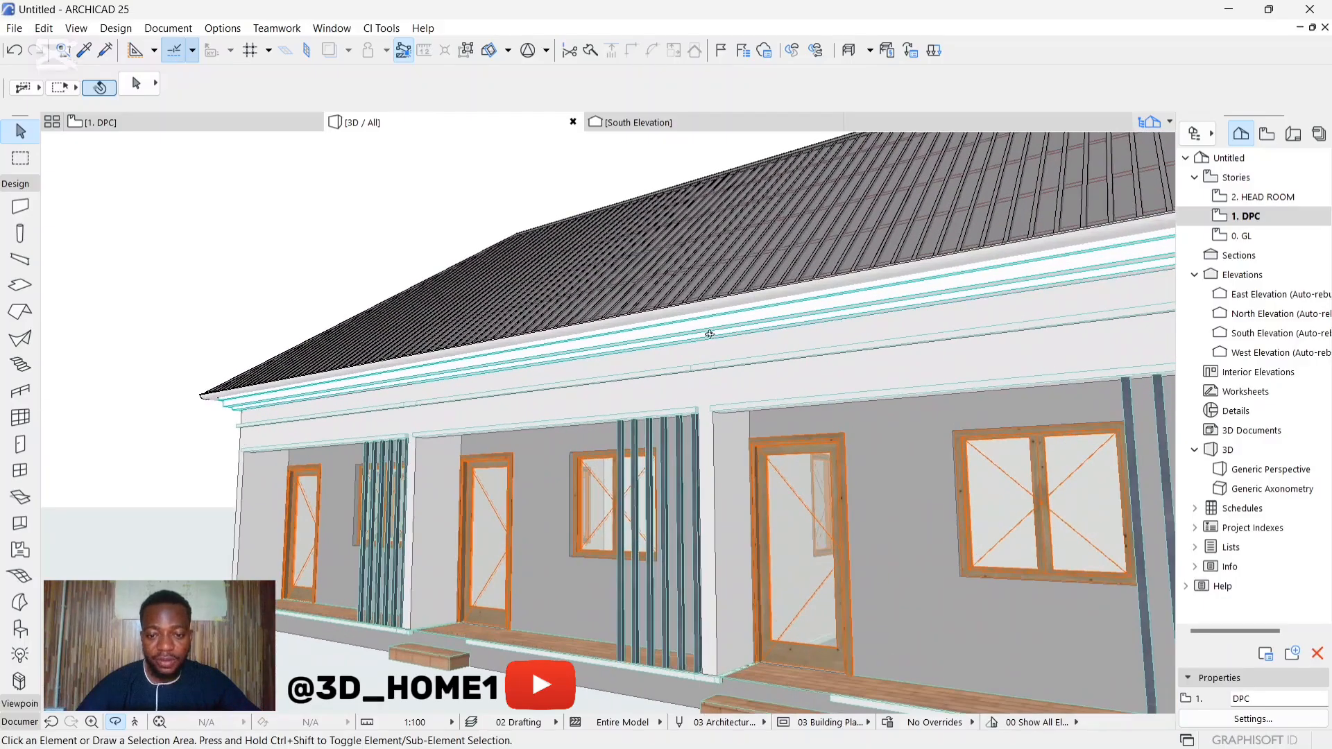
{"action": "key", "text": "Escape"}
{"action": "left_click", "coordinate": [711, 312]}
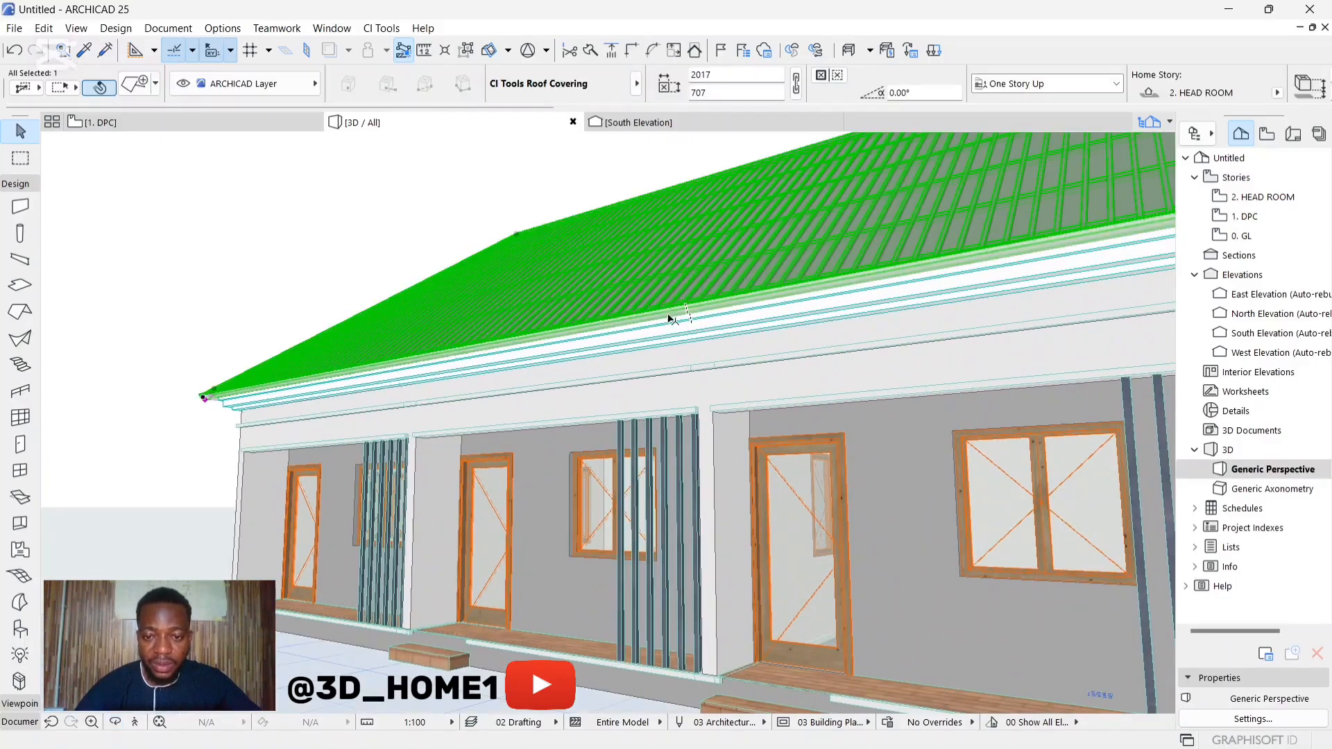
{"action": "scroll", "coordinate": [524, 362], "scroll_direction": "down", "scroll_amount": 2}
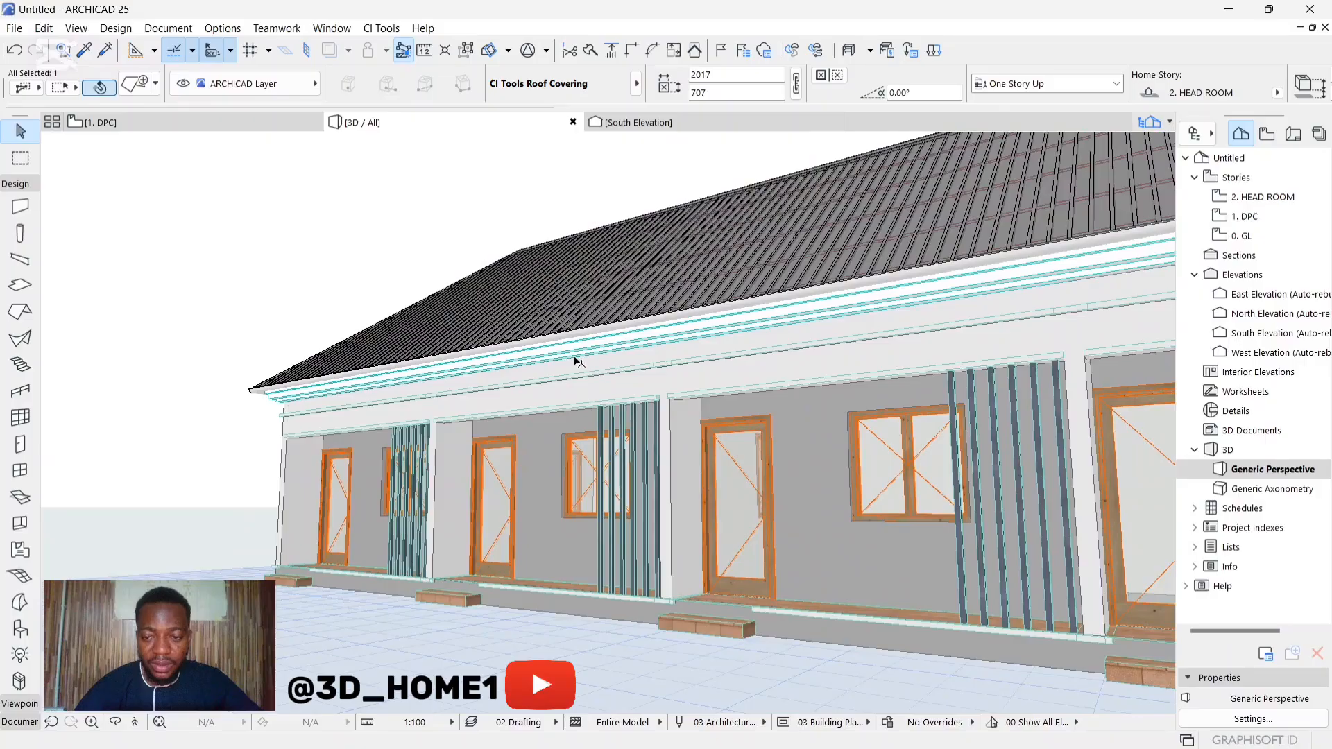
{"action": "left_click", "coordinate": [253, 394]}
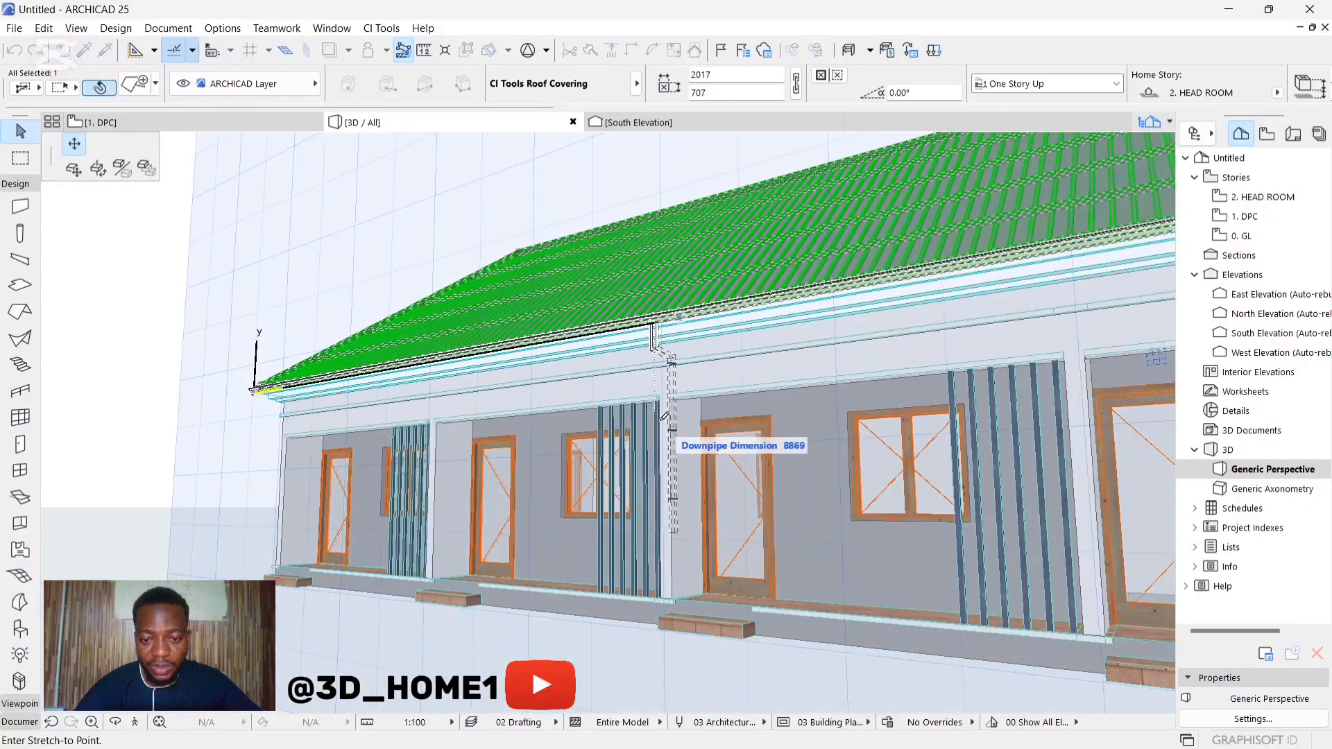
{"action": "scroll", "coordinate": [665, 416], "scroll_direction": "up", "scroll_amount": 2}
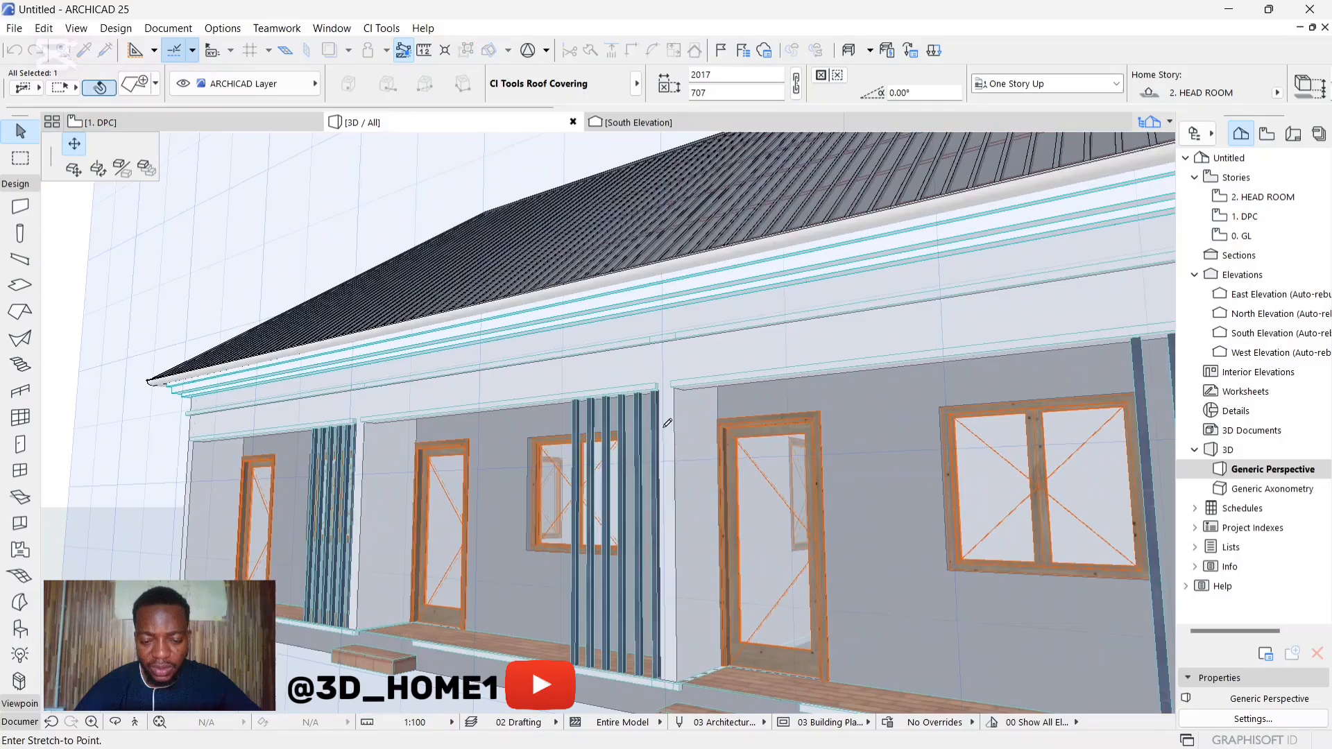
{"action": "left_click", "coordinate": [637, 459]}
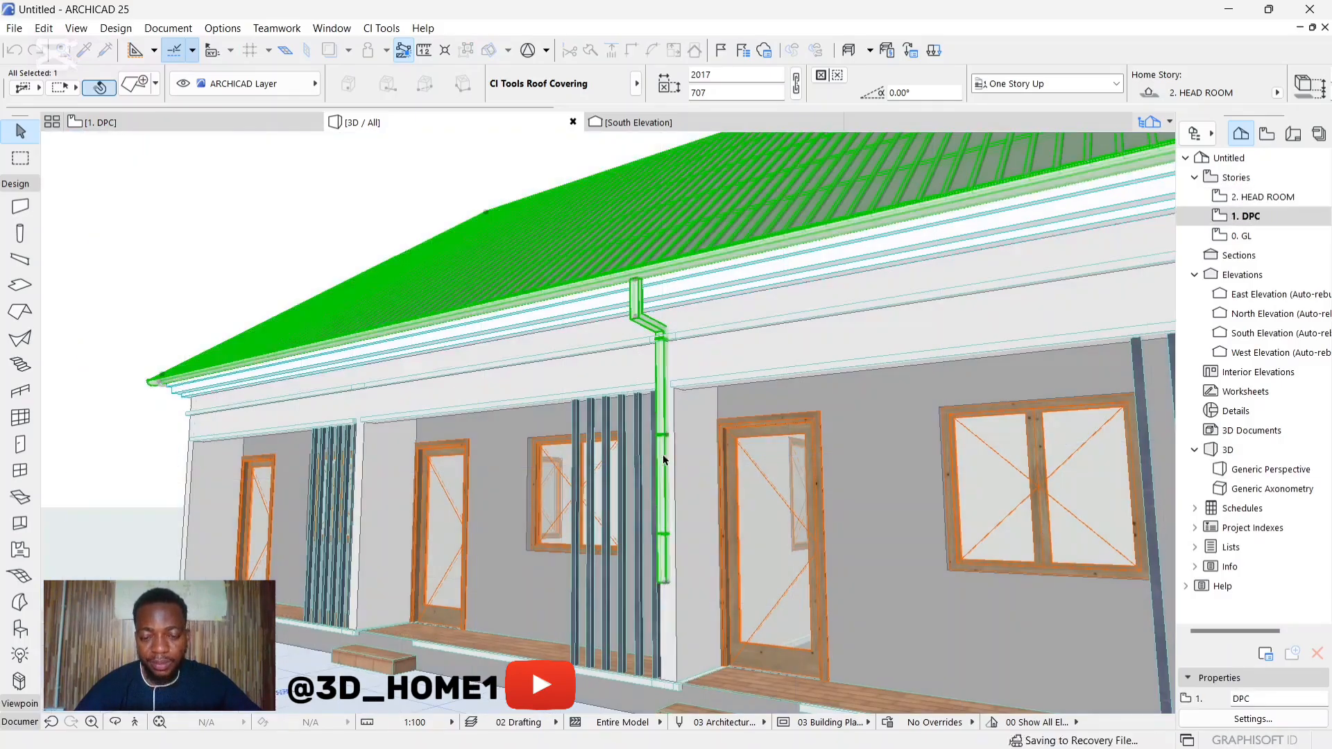
{"action": "key", "text": "Escape"}
Step: Shift the front downpipe's vertical run slightly outward from the face of the pier
{"action": "middle_click_drag", "start_coordinate": [676, 458], "coordinate": [479, 469], "text": "shift"}
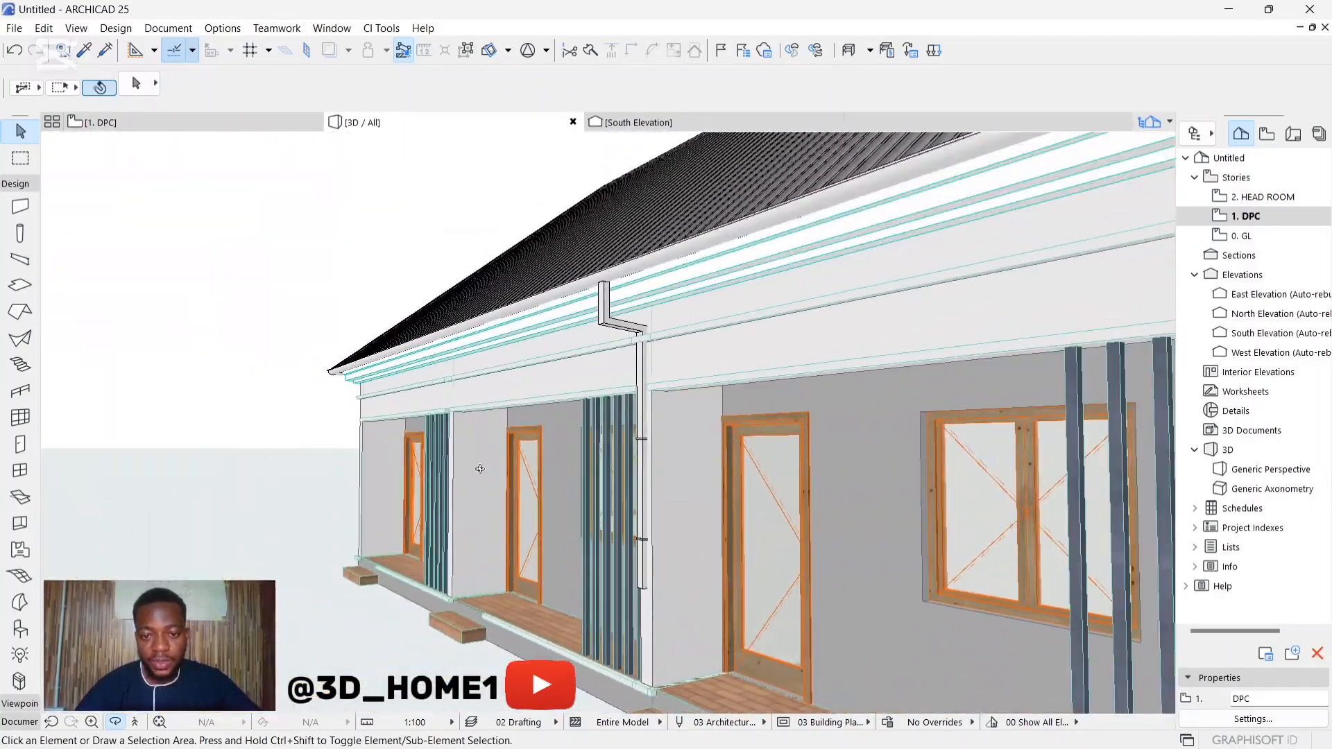
{"action": "left_click", "coordinate": [646, 329]}
{"action": "scroll", "coordinate": [651, 437], "scroll_direction": "up", "scroll_amount": 5}
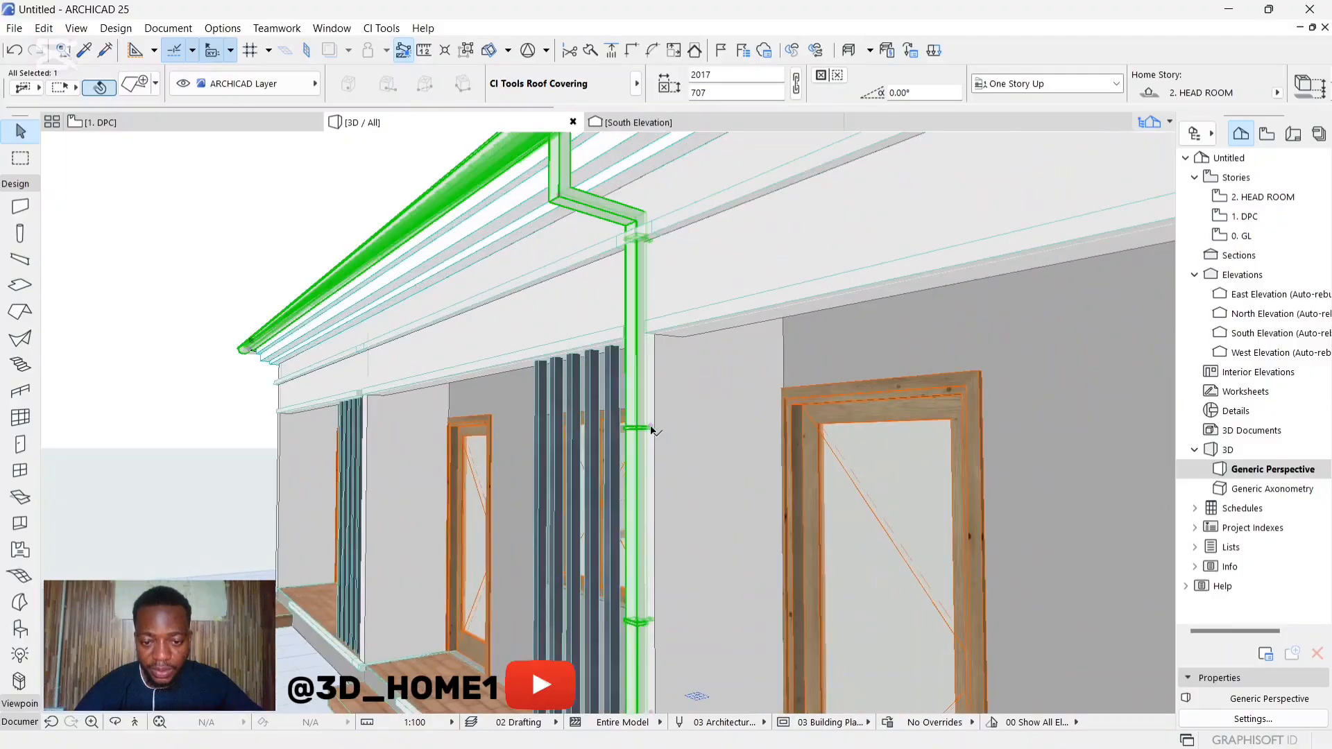
{"action": "left_click", "coordinate": [651, 430]}
{"action": "left_click", "coordinate": [645, 426]}
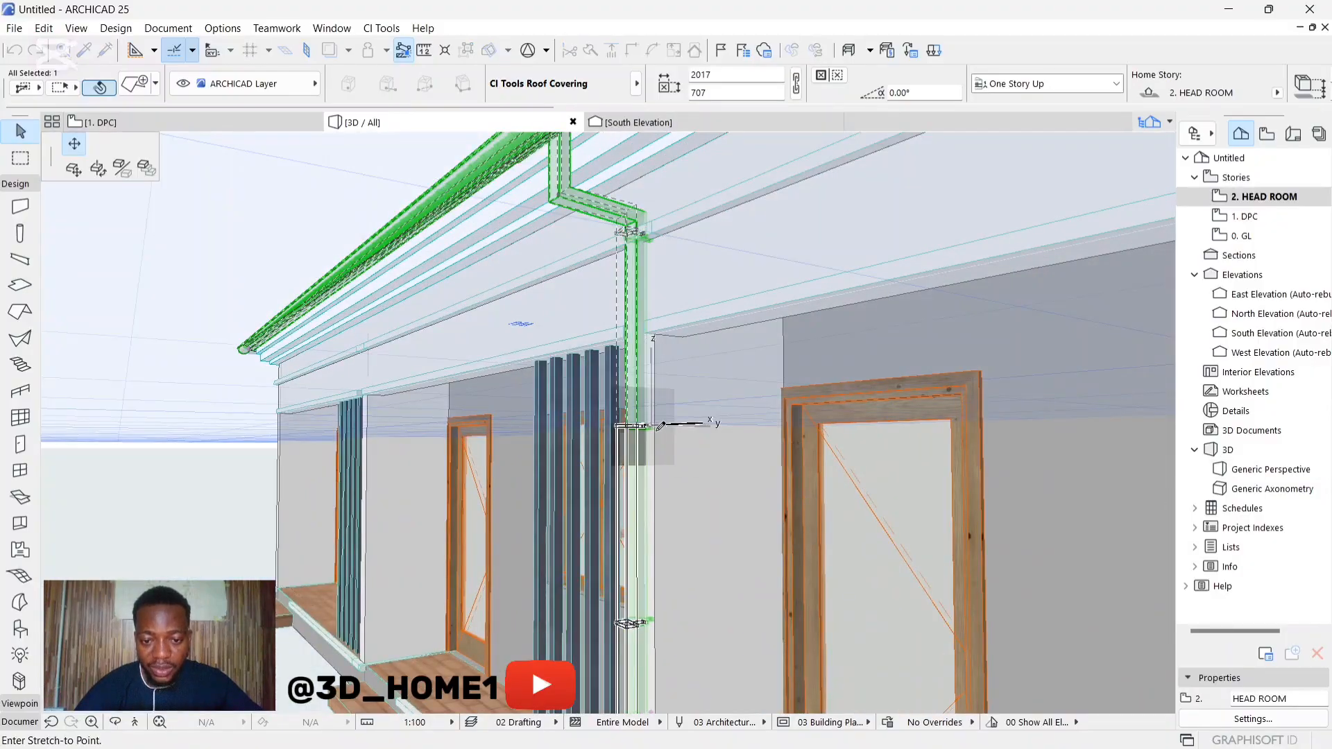
{"action": "scroll", "coordinate": [620, 383], "scroll_direction": "down", "scroll_amount": 2}
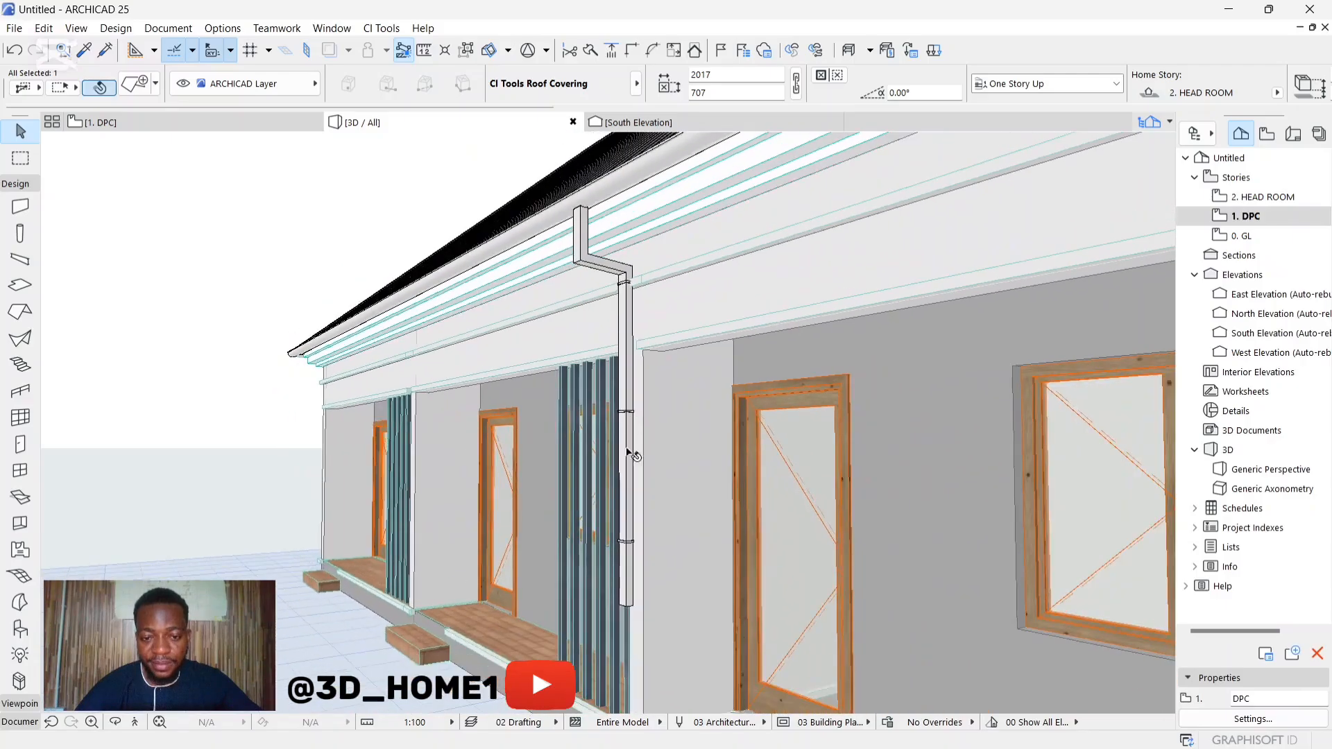
Step: Extend the front downpipe down past the porch floor edge, to a drop of about 3320 mm
{"action": "scroll", "coordinate": [627, 455], "scroll_direction": "up", "scroll_amount": 3}
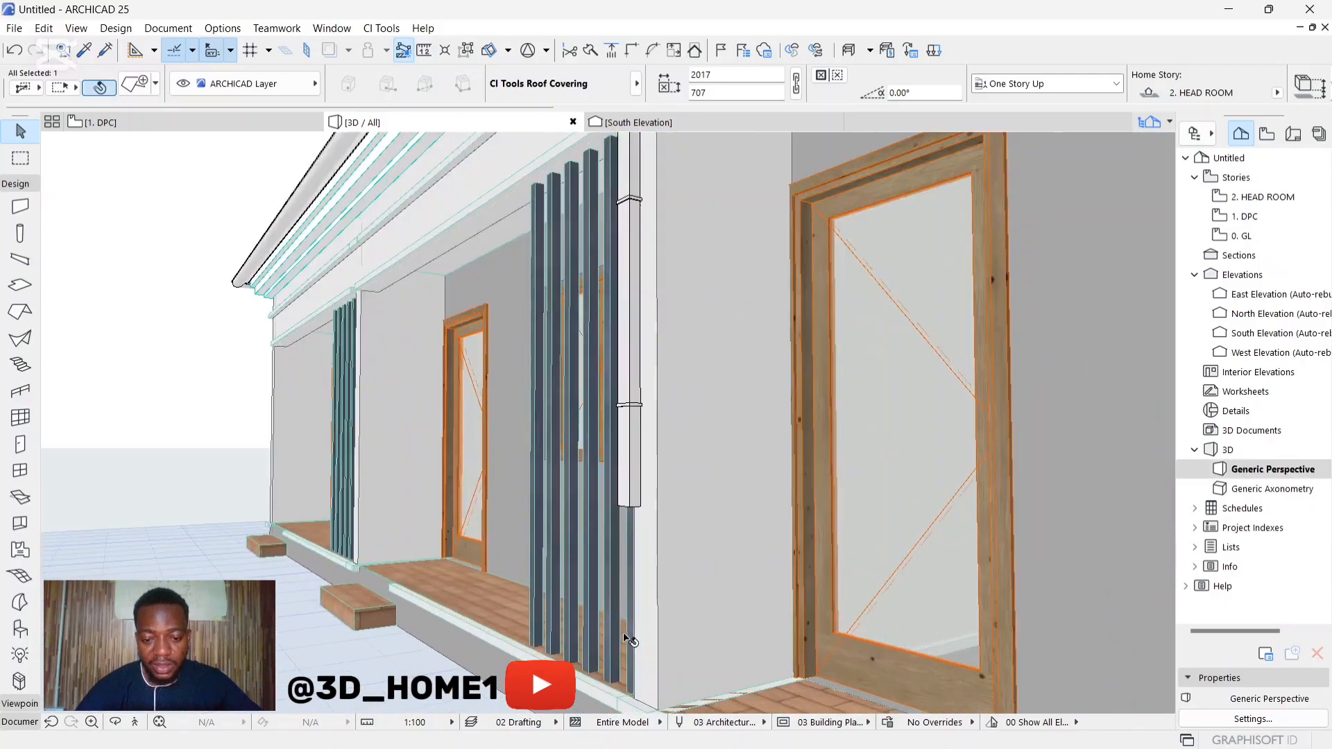
{"action": "left_click", "coordinate": [632, 508]}
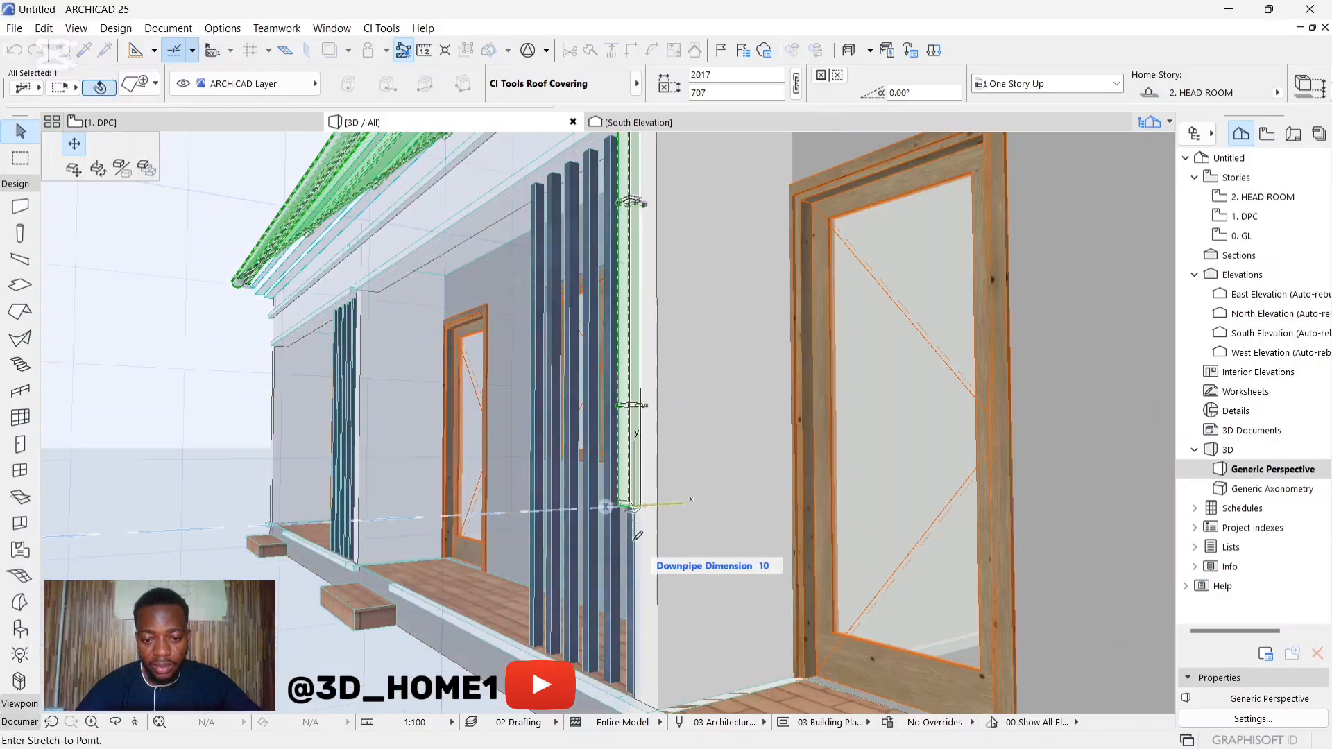
{"action": "left_click", "coordinate": [644, 508]}
{"action": "scroll", "coordinate": [645, 523], "scroll_direction": "down", "scroll_amount": 2}
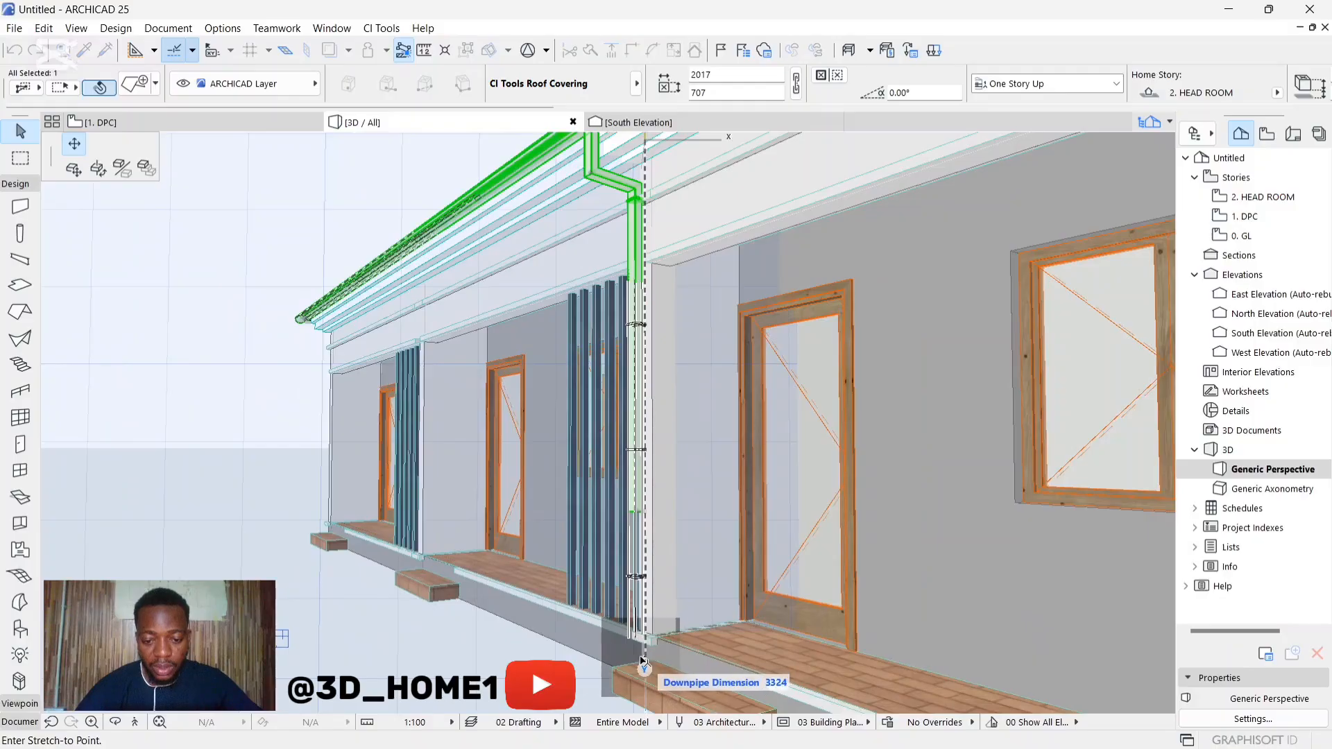
{"action": "left_click", "coordinate": [643, 661]}
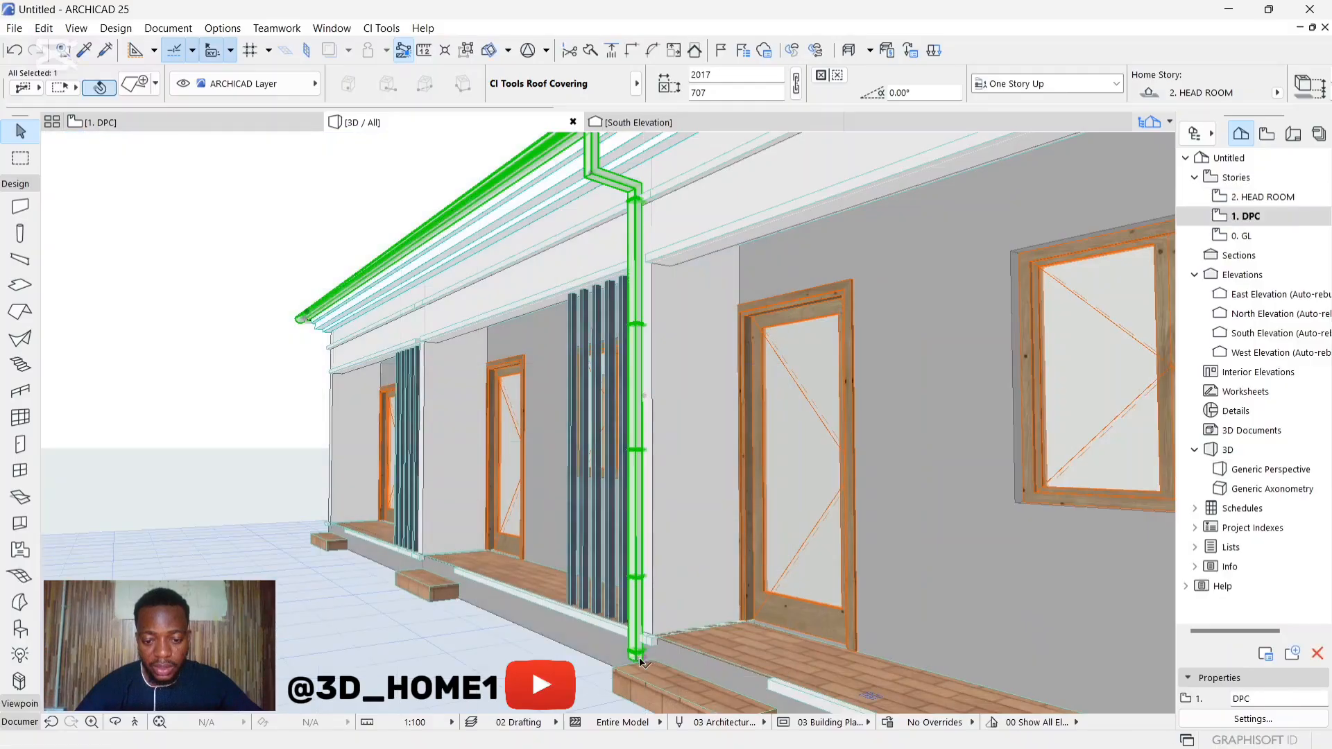
Step: Add an outward-turned outlet at the foot of the front downpipe and deselect it
{"action": "left_click", "coordinate": [636, 659]}
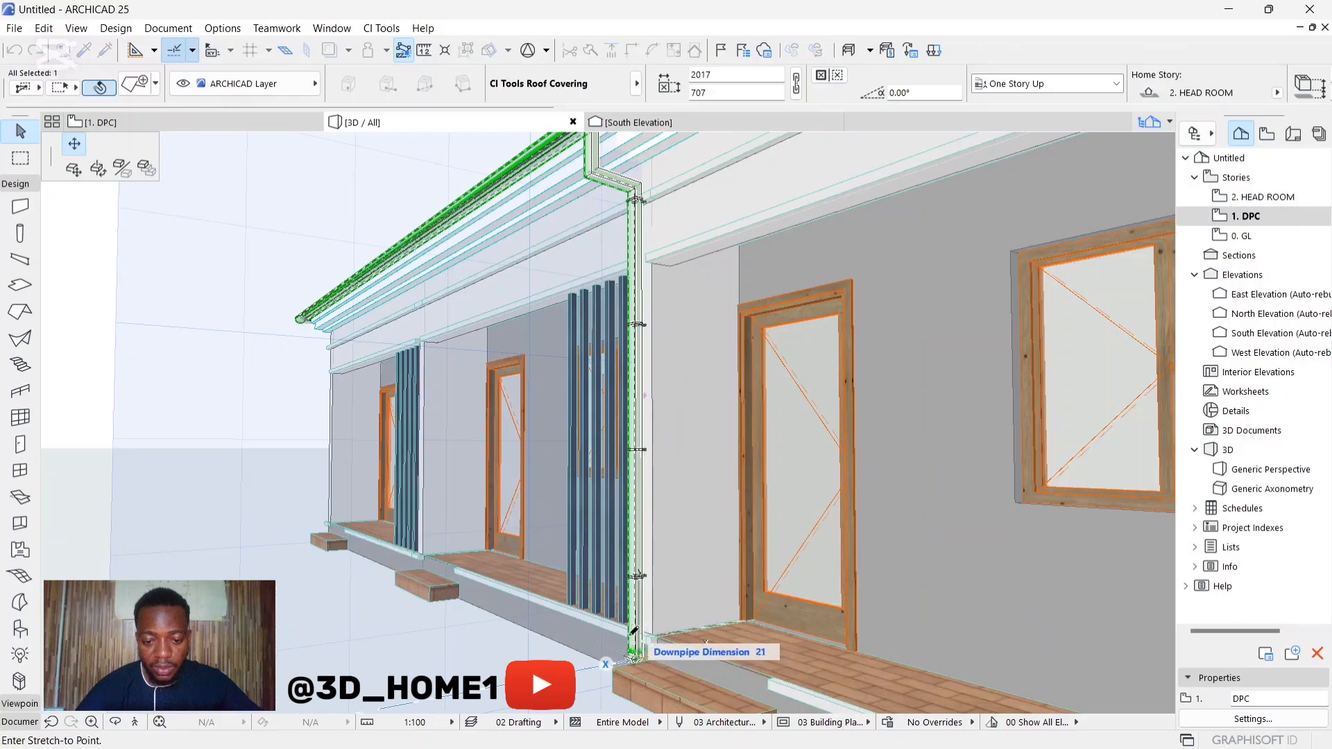
{"action": "scroll", "coordinate": [633, 631], "scroll_direction": "up", "scroll_amount": 2}
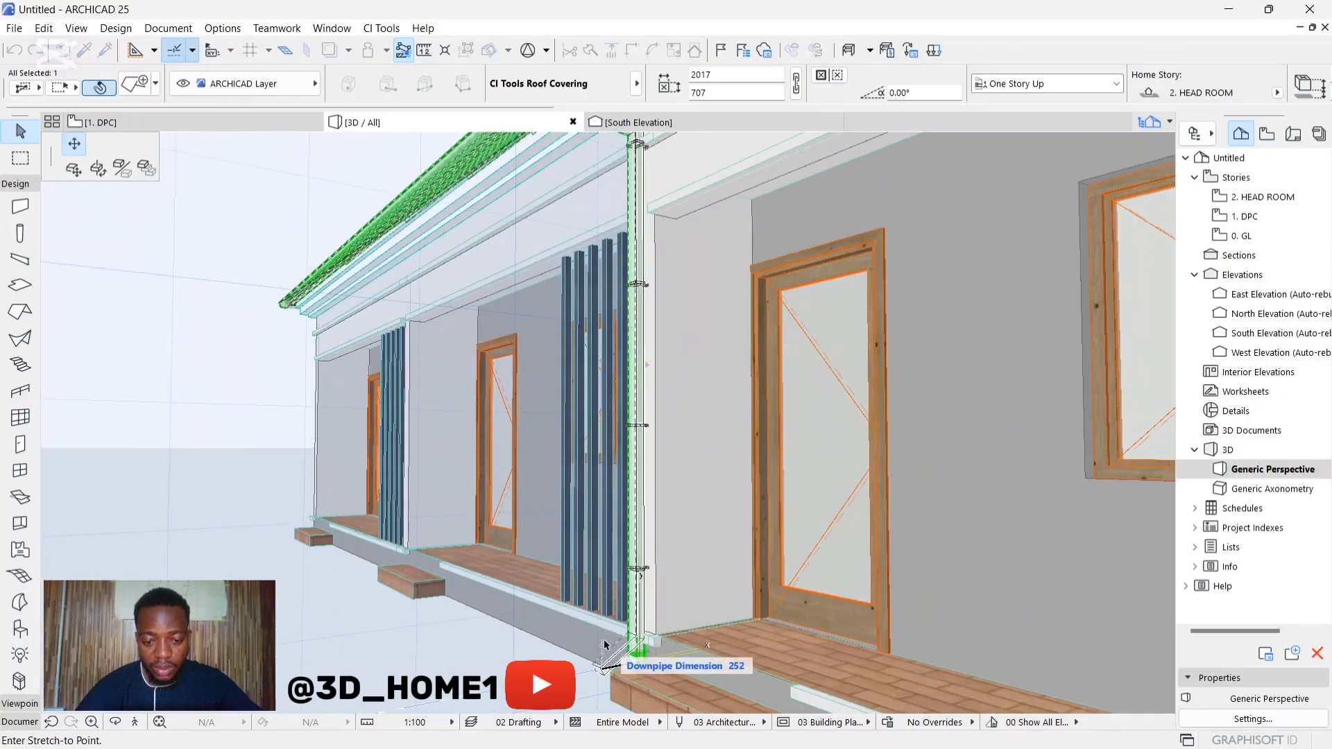
{"action": "left_click", "coordinate": [614, 644]}
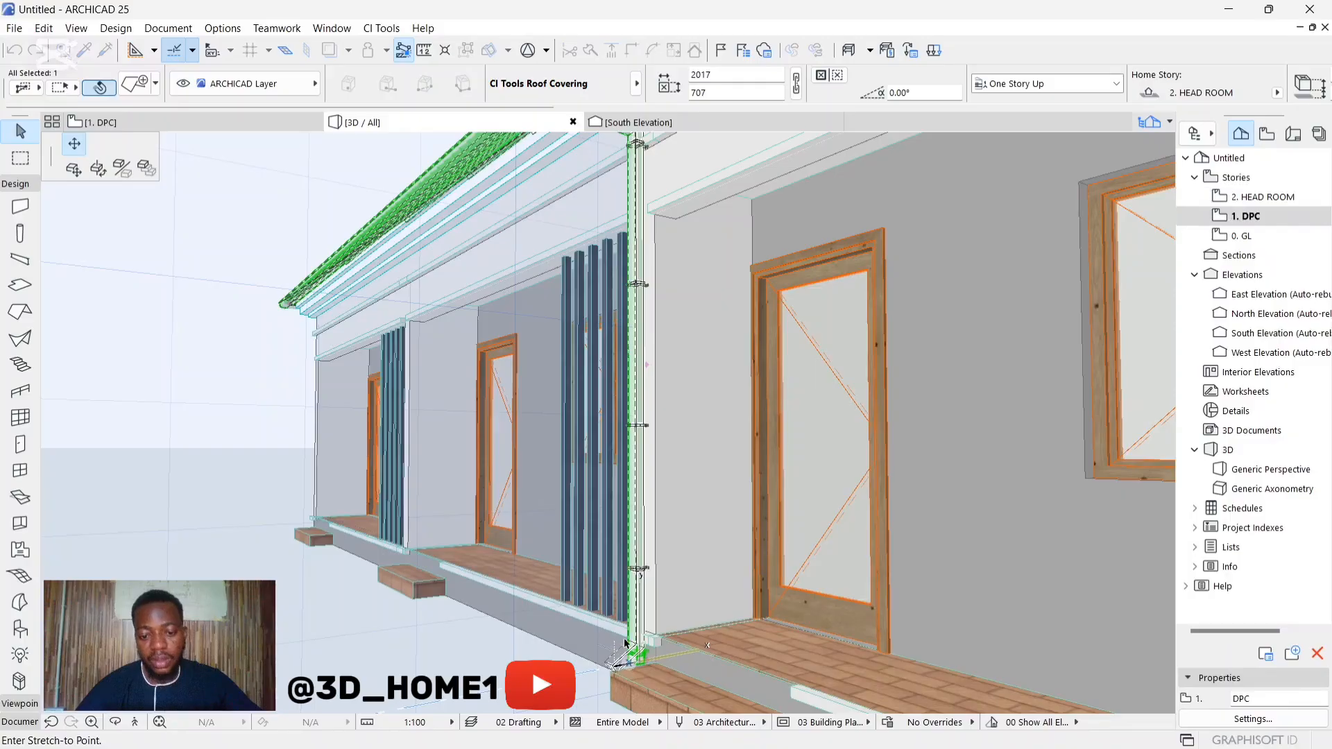
{"action": "key", "text": "Escape"}
Step: Add a downpipe to the gutter on the opposite end wall, between the window and the front corner
{"action": "middle_click_drag", "start_coordinate": [586, 633], "coordinate": [374, 479], "text": "shift"}
{"action": "scroll", "coordinate": [533, 519], "scroll_direction": "up", "scroll_amount": 3}
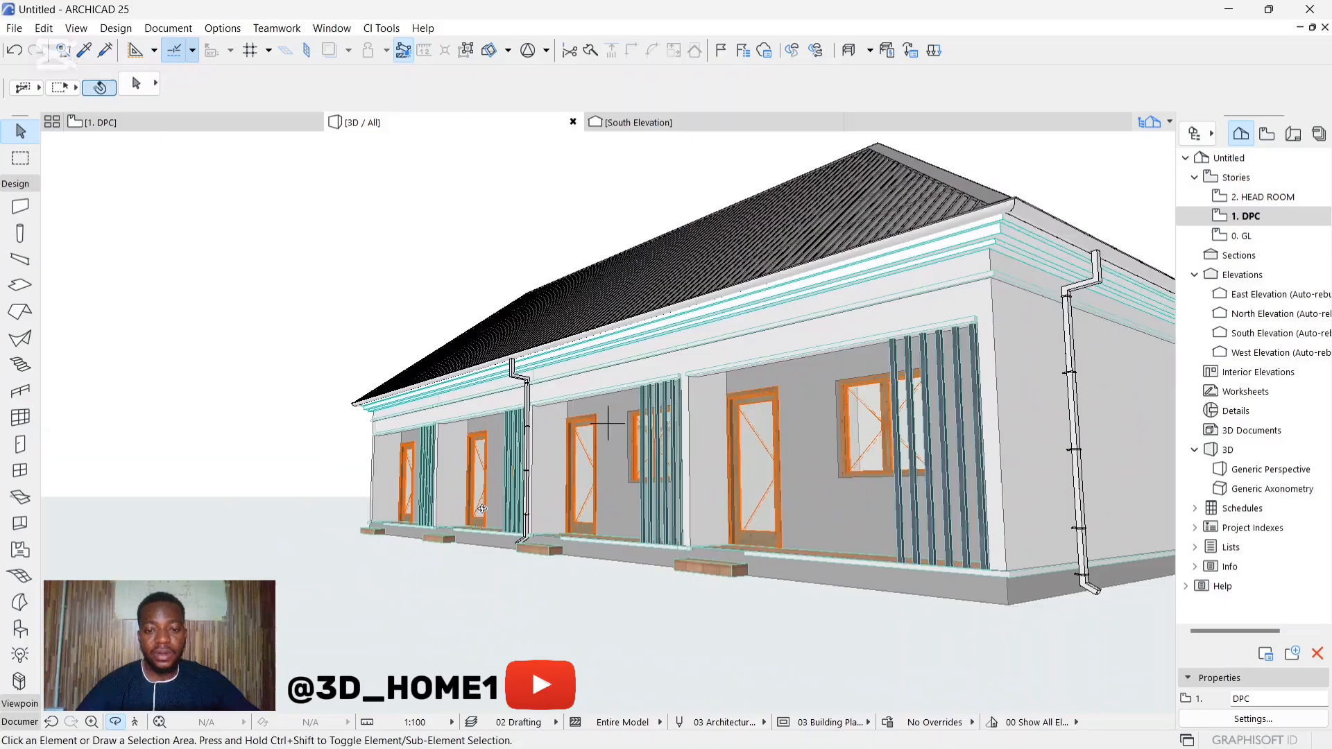
{"action": "middle_click_drag", "start_coordinate": [482, 508], "coordinate": [687, 485], "text": "shift"}
{"action": "scroll", "coordinate": [694, 462], "scroll_direction": "down", "scroll_amount": 4}
{"action": "middle_click_drag", "start_coordinate": [503, 510], "coordinate": [878, 505], "text": "shift"}
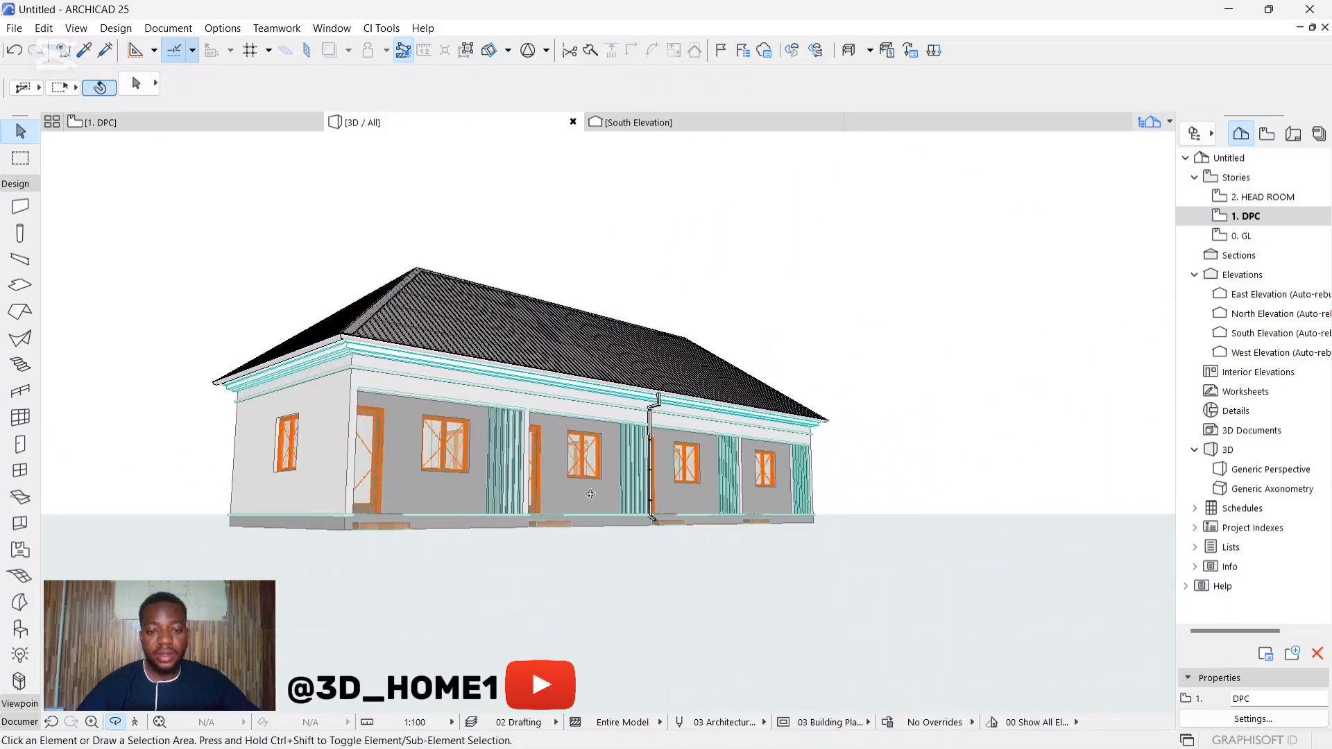
{"action": "middle_click_drag", "start_coordinate": [590, 494], "coordinate": [401, 358], "text": "shift"}
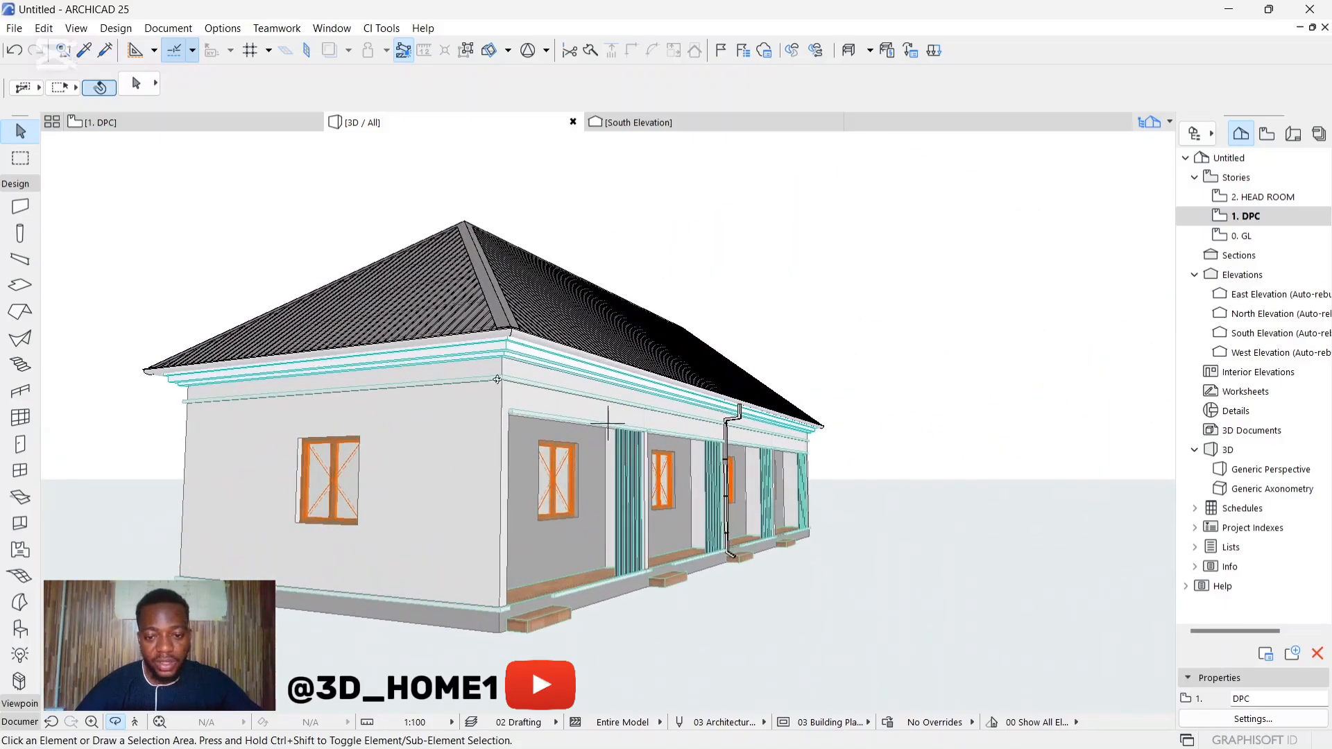
{"action": "middle_click_drag", "start_coordinate": [821, 472], "coordinate": [866, 481], "text": "shift"}
{"action": "scroll", "coordinate": [542, 479], "scroll_direction": "down", "scroll_amount": 2}
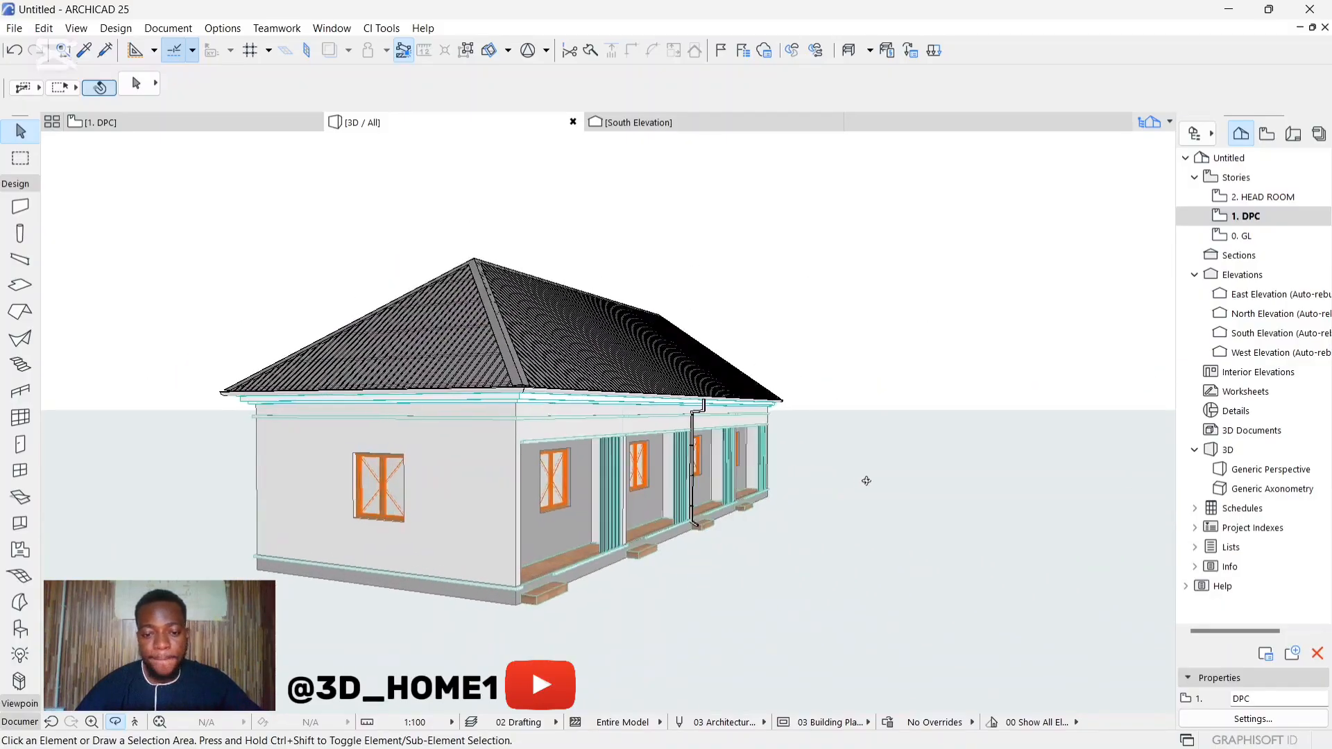
{"action": "scroll", "coordinate": [444, 423], "scroll_direction": "up", "scroll_amount": 3}
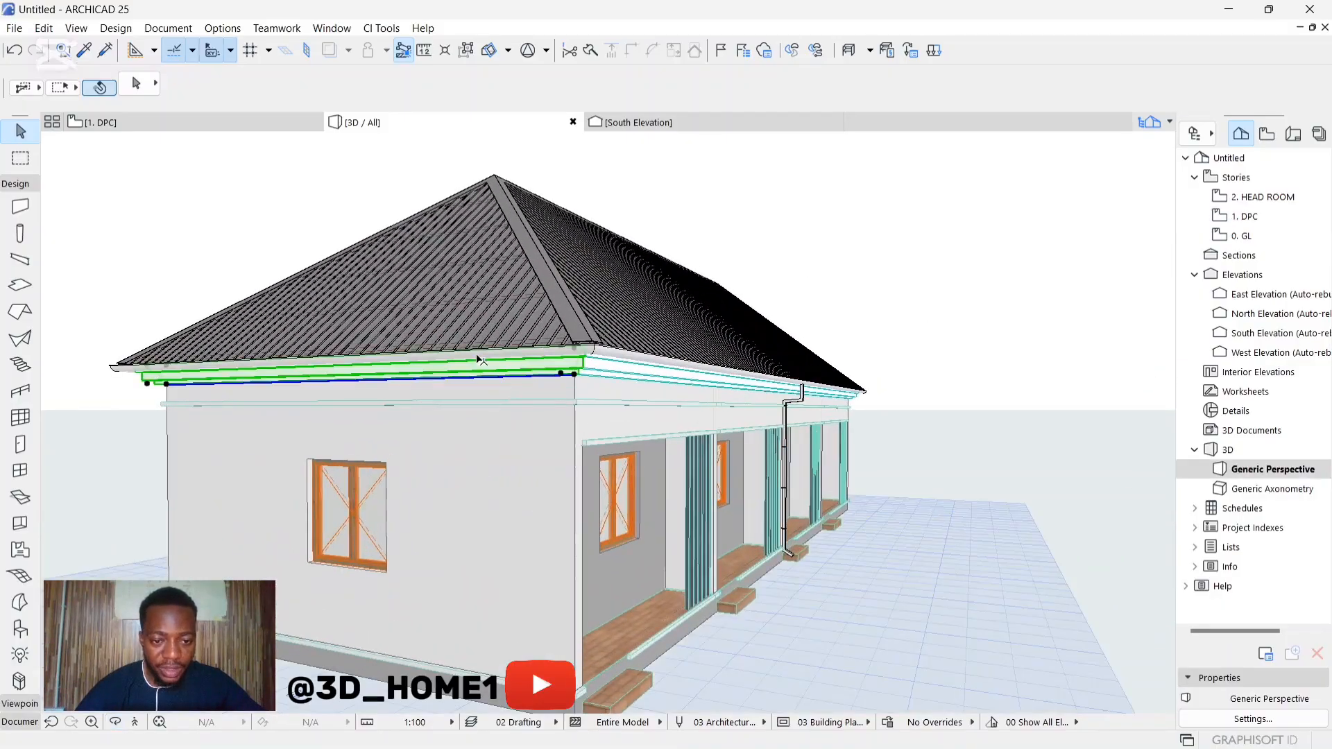
{"action": "scroll", "coordinate": [441, 371], "scroll_direction": "up", "scroll_amount": 1}
{"action": "key", "text": "Escape"}
{"action": "scroll", "coordinate": [624, 352], "scroll_direction": "up", "scroll_amount": 3}
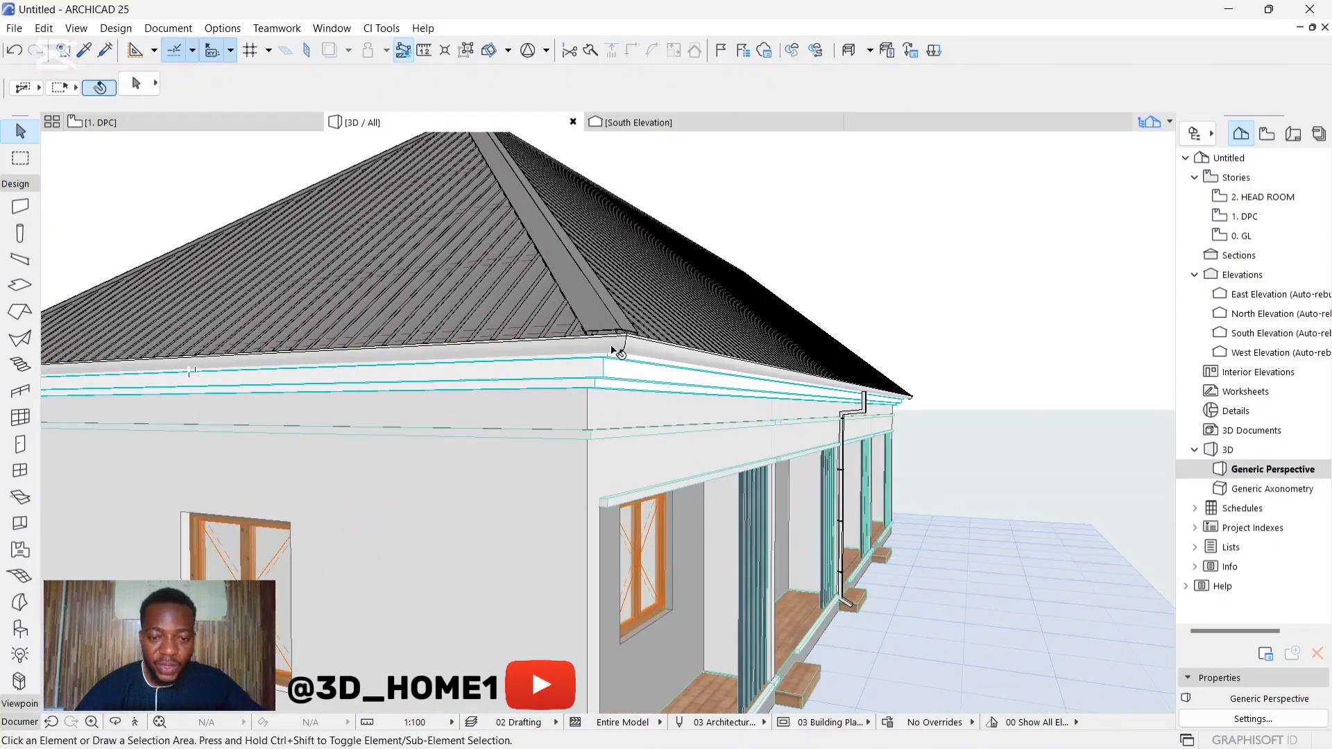
{"action": "left_click", "coordinate": [553, 320]}
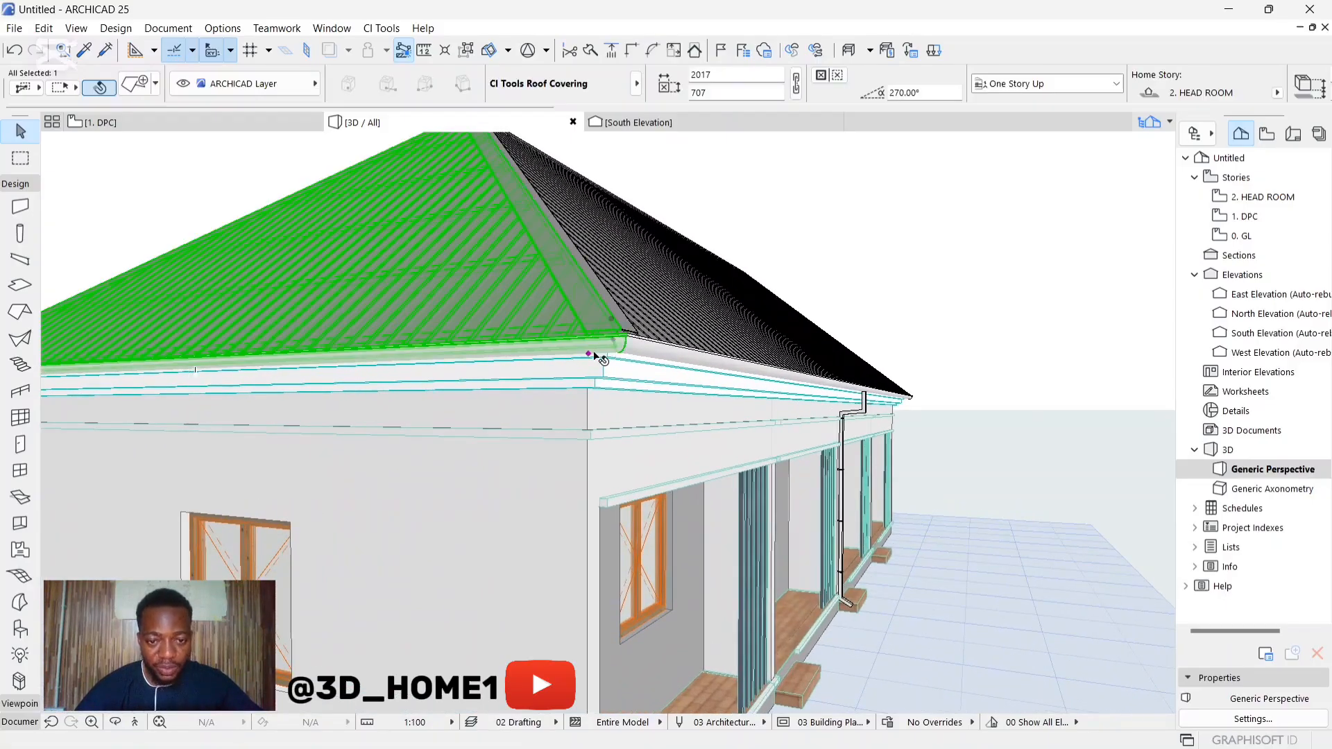
{"action": "scroll", "coordinate": [459, 385], "scroll_direction": "down", "scroll_amount": 1}
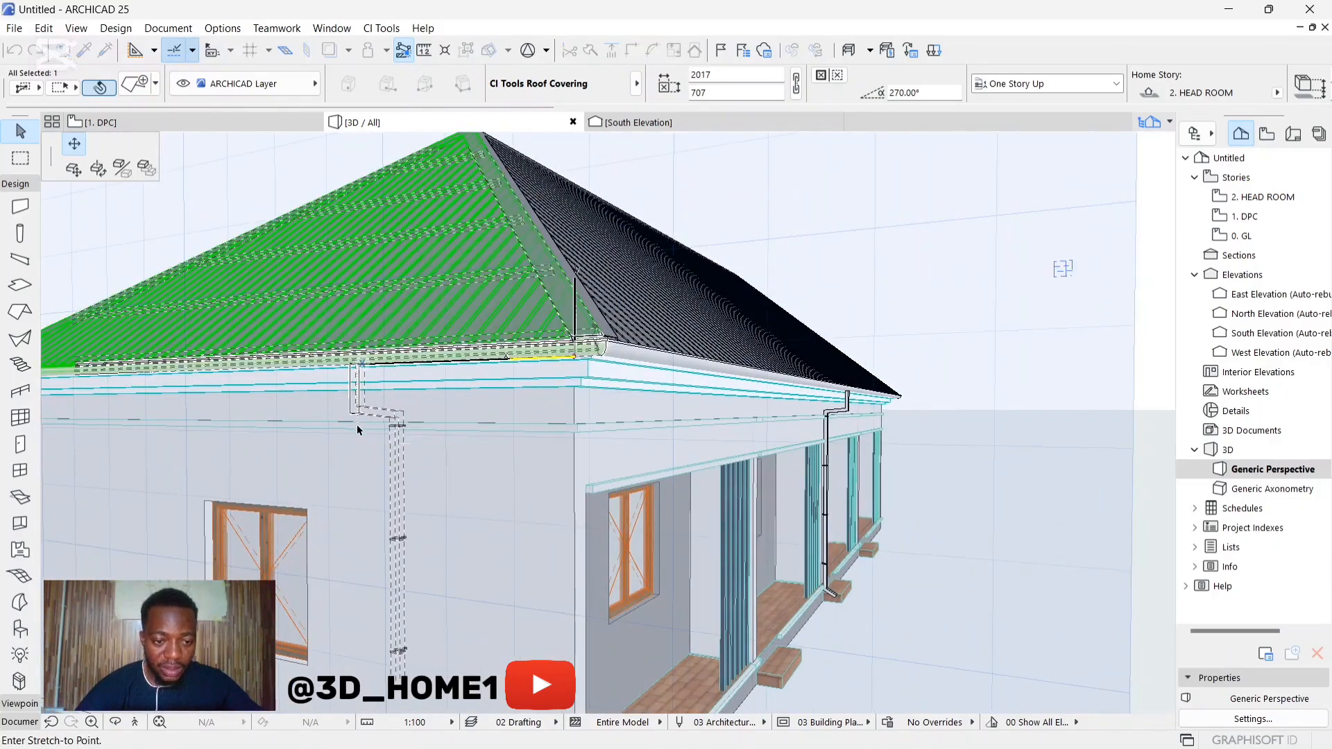
{"action": "left_click", "coordinate": [356, 426]}
Step: Extend the new end-wall downpipe down past the floor edge onto the plinth
{"action": "scroll", "coordinate": [470, 306], "scroll_direction": "down", "scroll_amount": 3}
{"action": "scroll", "coordinate": [428, 529], "scroll_direction": "up", "scroll_amount": 3}
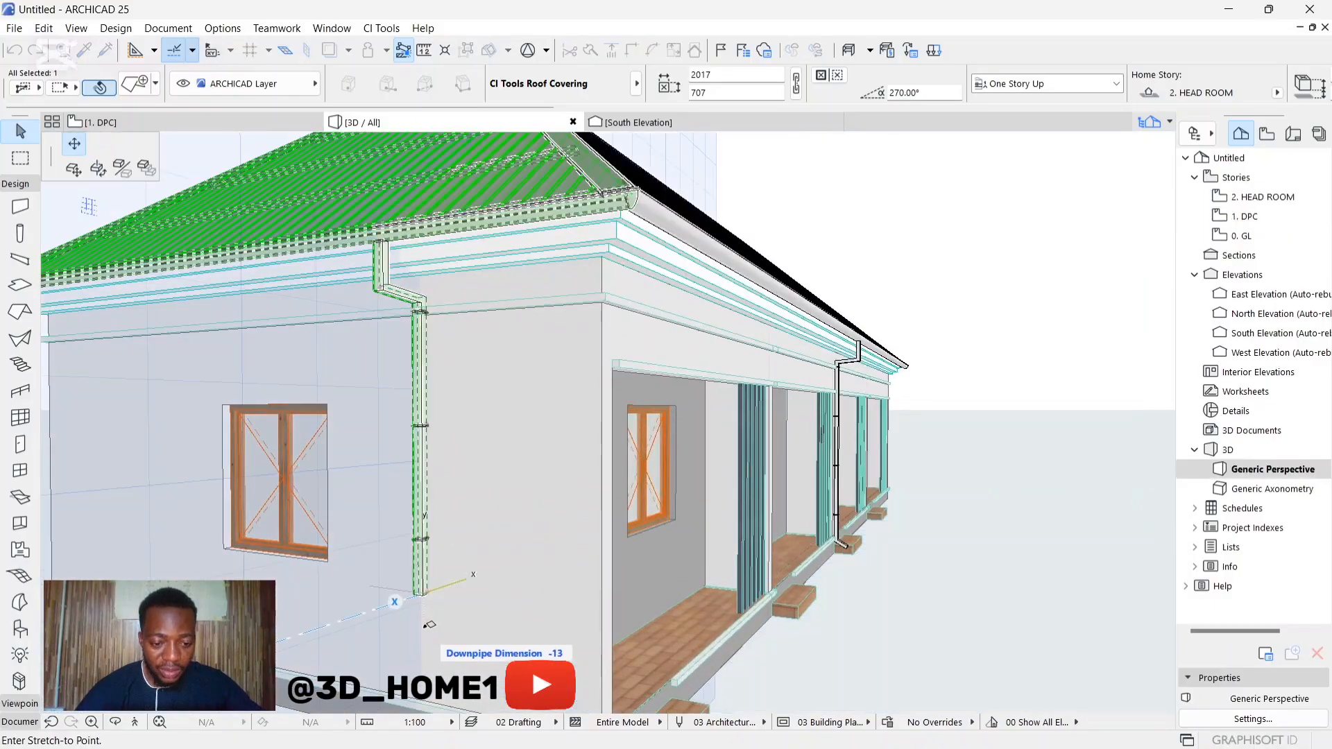
{"action": "left_click", "coordinate": [424, 596]}
{"action": "left_click", "coordinate": [427, 596]}
{"action": "scroll", "coordinate": [425, 510], "scroll_direction": "down", "scroll_amount": 3}
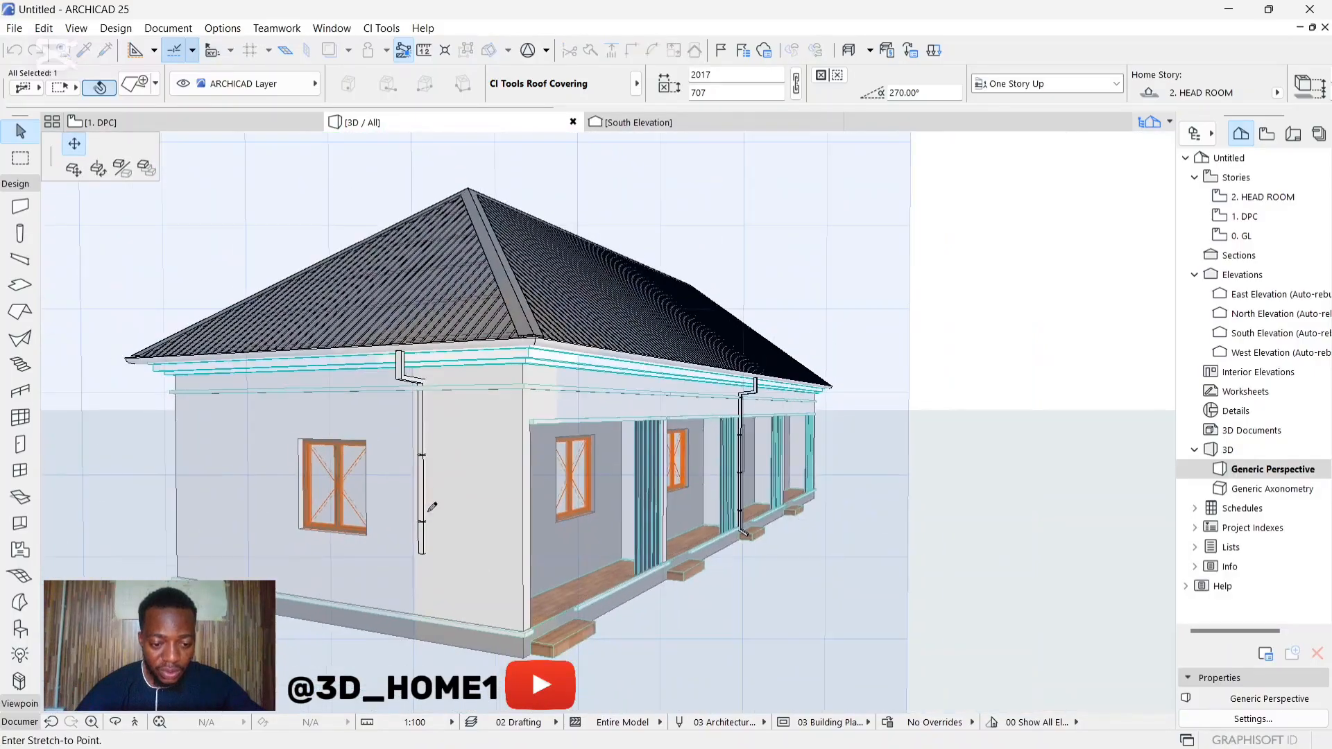
{"action": "scroll", "coordinate": [429, 639], "scroll_direction": "up", "scroll_amount": 5}
{"action": "scroll", "coordinate": [429, 639], "scroll_direction": "down", "scroll_amount": 2}
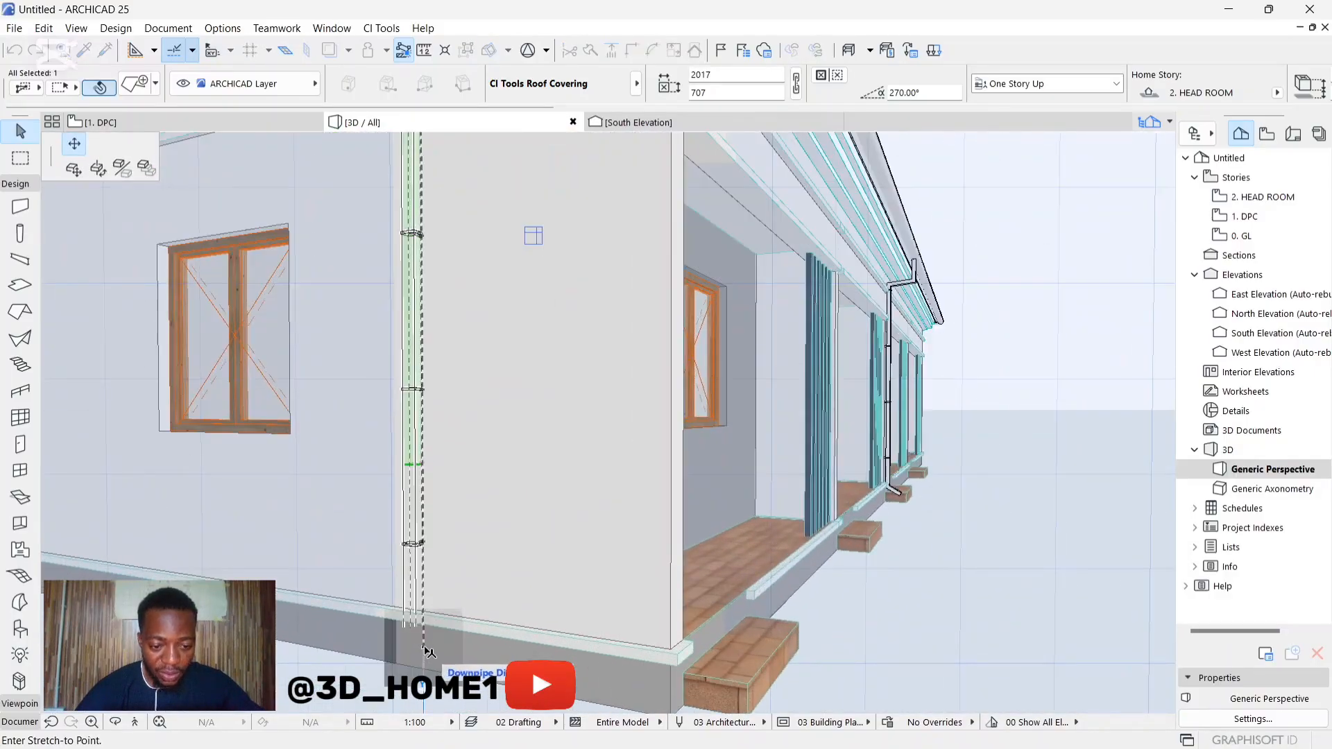
{"action": "left_click", "coordinate": [428, 652]}
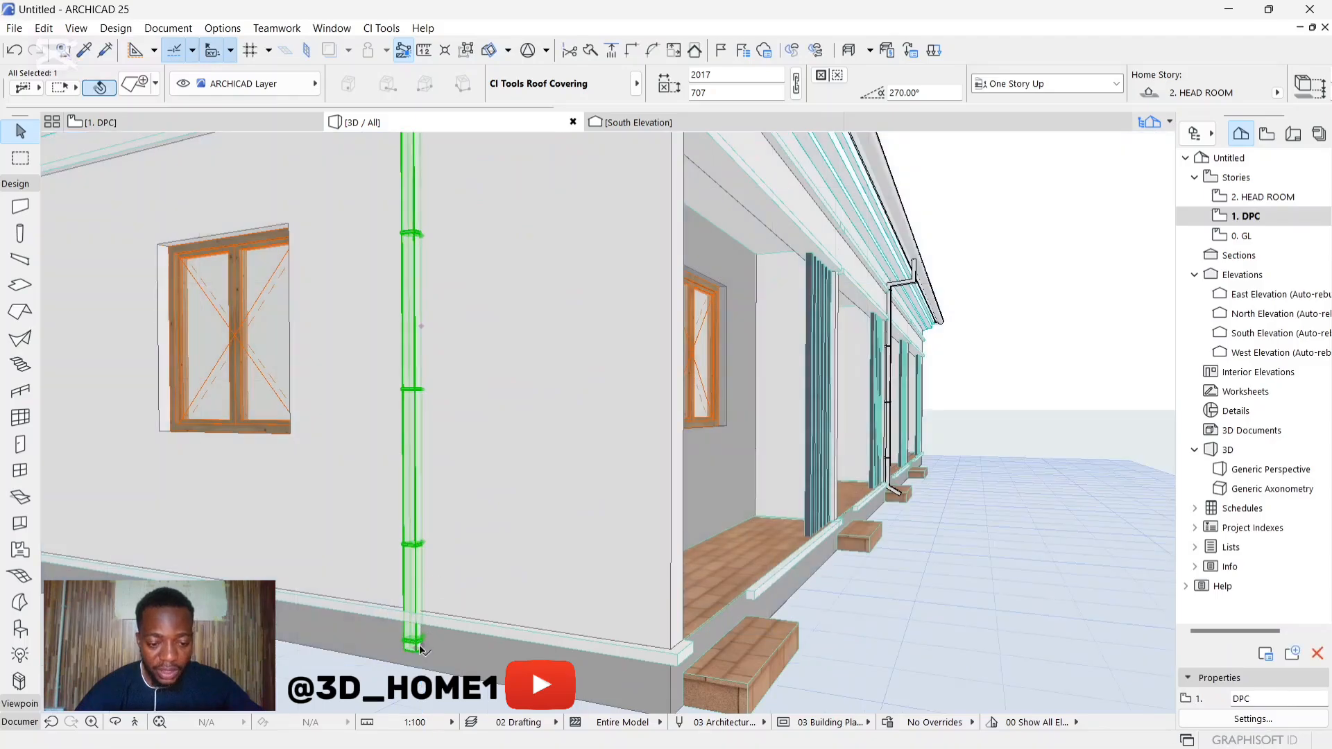
Step: Turn the foot of the new end-wall downpipe outward with an angled outlet
{"action": "scroll", "coordinate": [423, 650], "scroll_direction": "up", "scroll_amount": 2}
{"action": "left_click", "coordinate": [415, 651]}
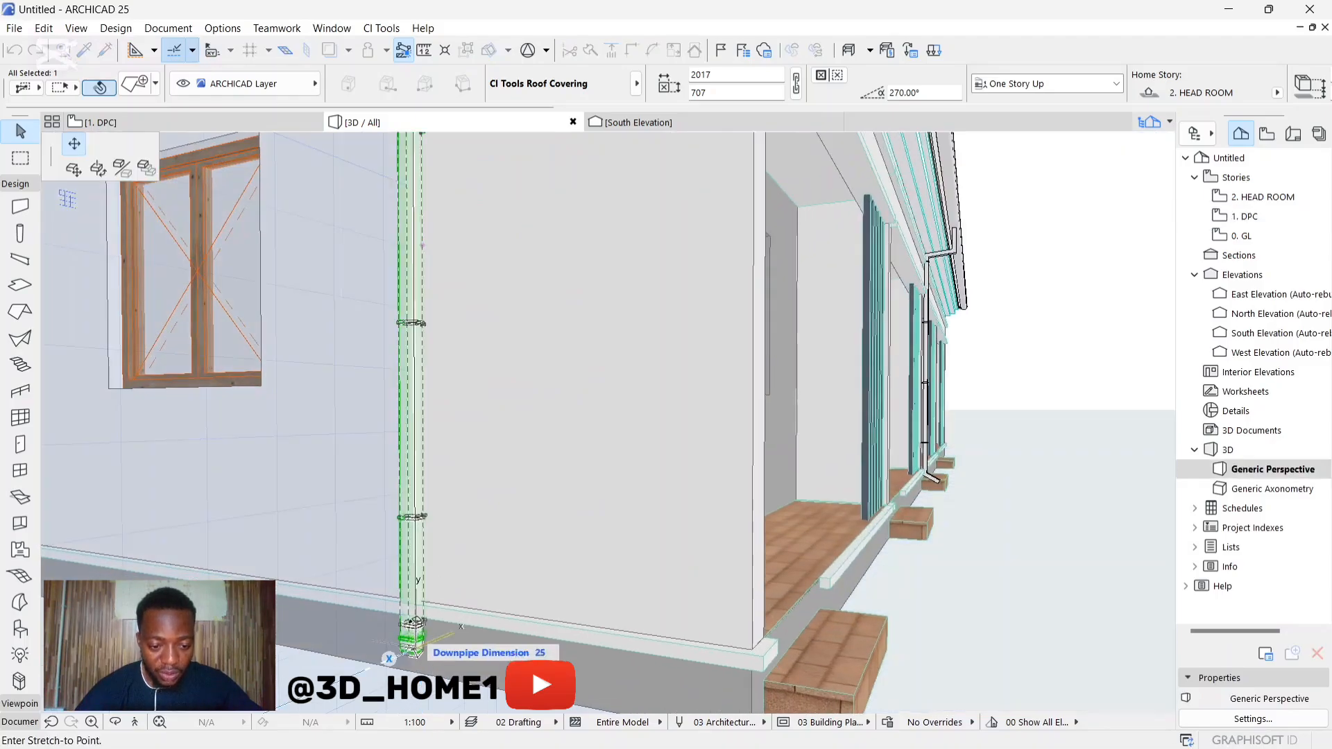
{"action": "left_click", "coordinate": [424, 590]}
Step: Adjust the new end-wall downpipe's vertical run to an offset of about 406 mm and deselect it
{"action": "scroll", "coordinate": [386, 611], "scroll_direction": "down", "scroll_amount": 4}
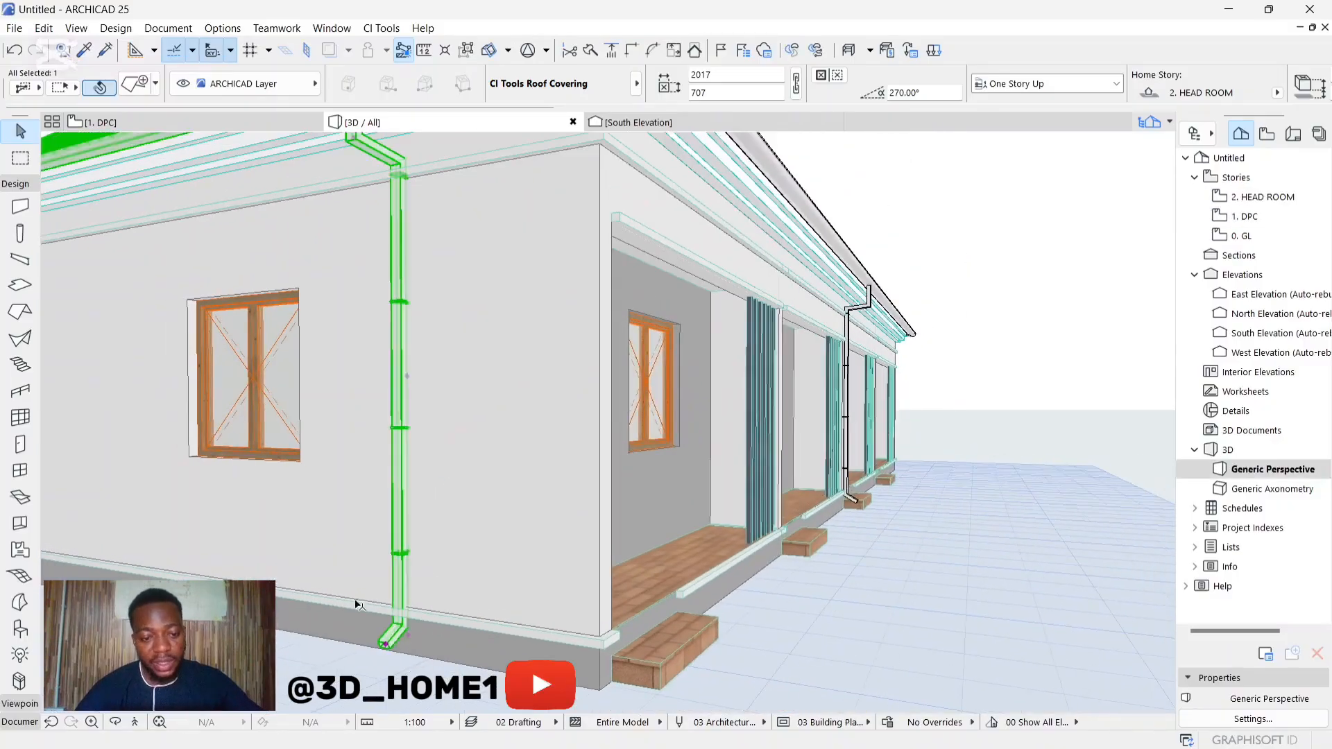
{"action": "scroll", "coordinate": [402, 373], "scroll_direction": "up", "scroll_amount": 5}
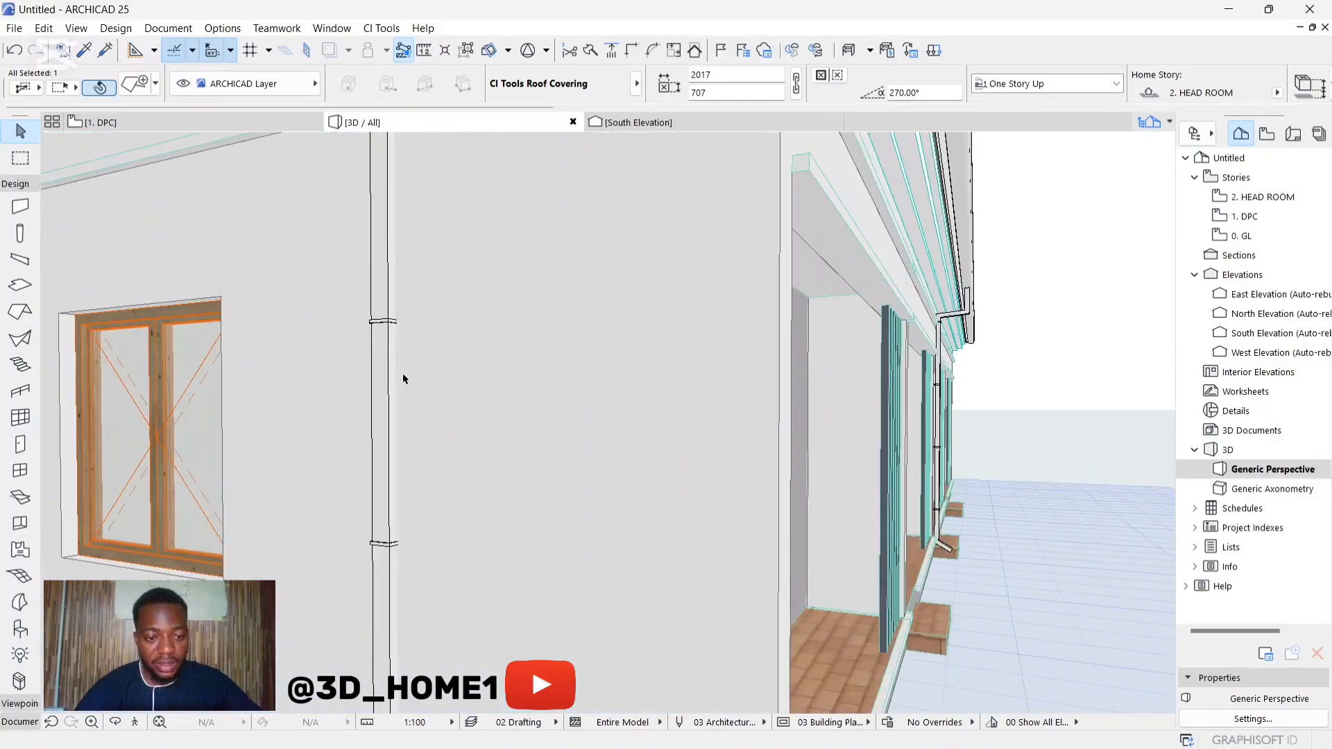
{"action": "left_click", "coordinate": [401, 454]}
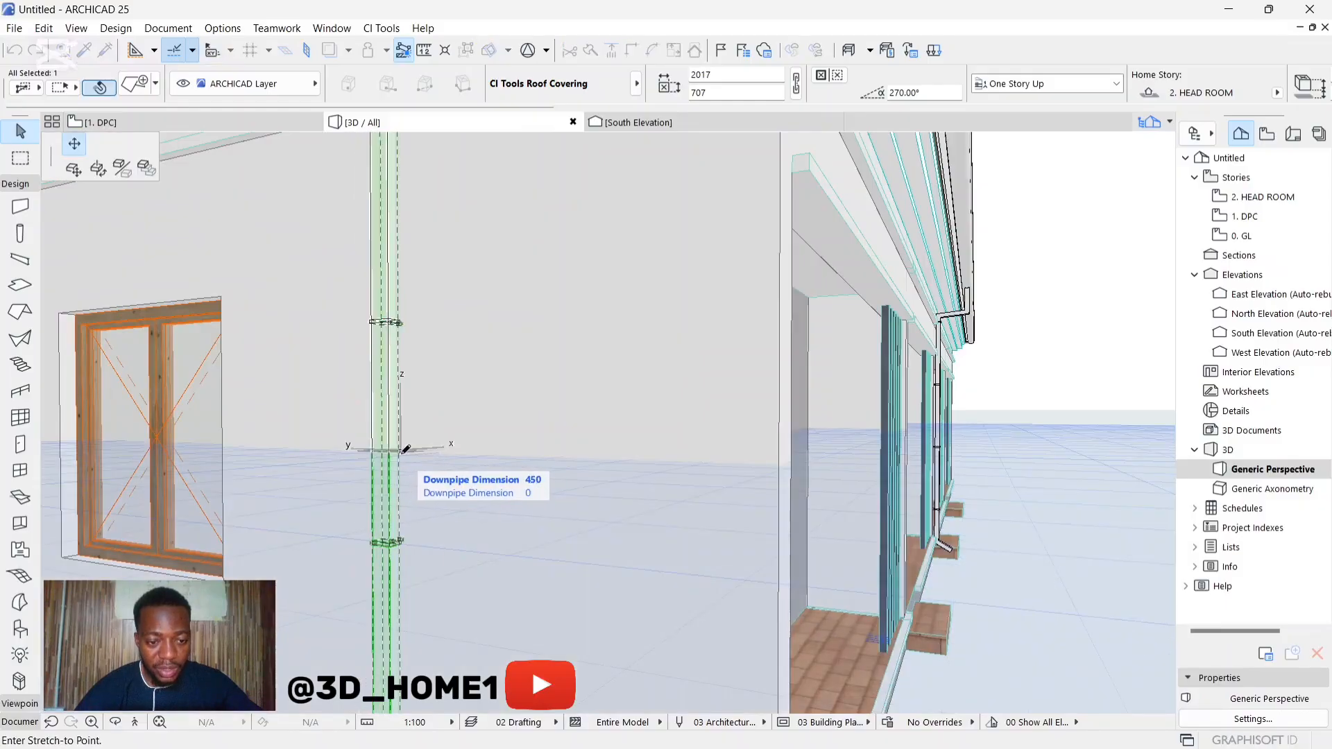
{"action": "scroll", "coordinate": [400, 445], "scroll_direction": "up", "scroll_amount": 2}
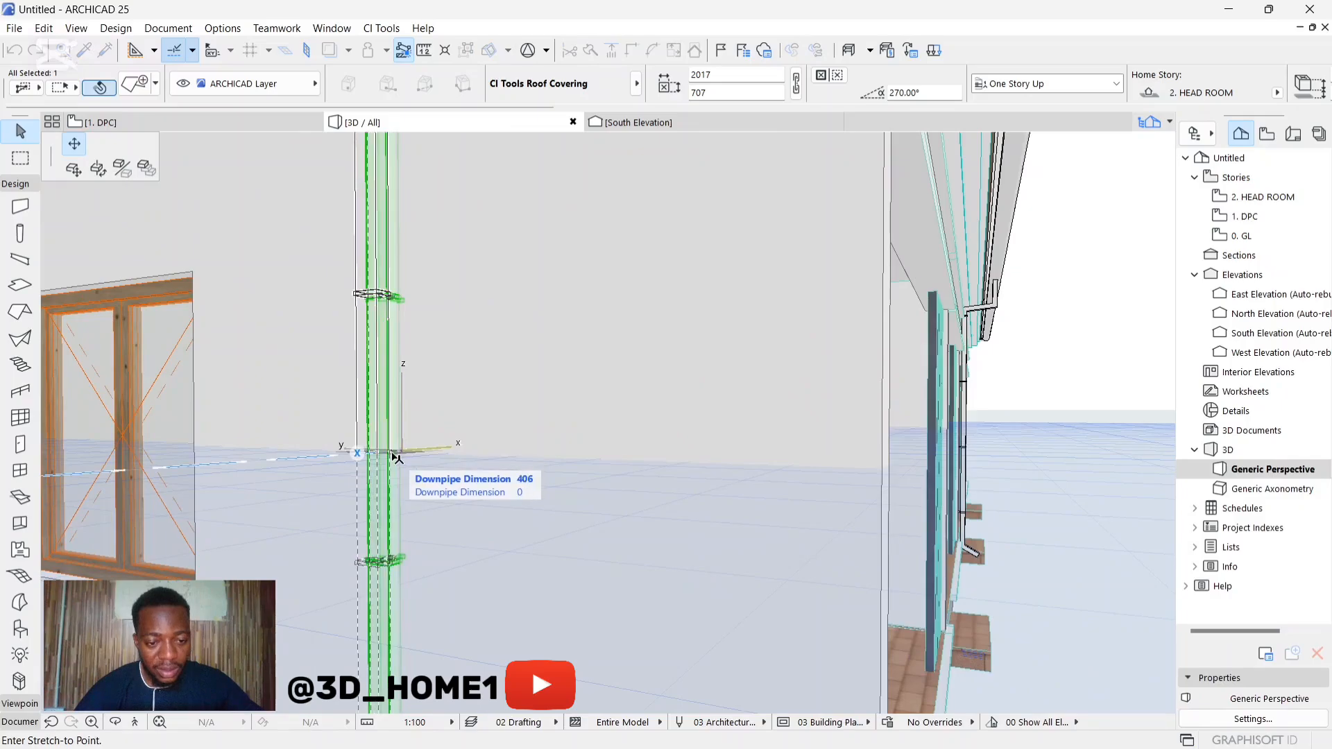
{"action": "left_click", "coordinate": [401, 451]}
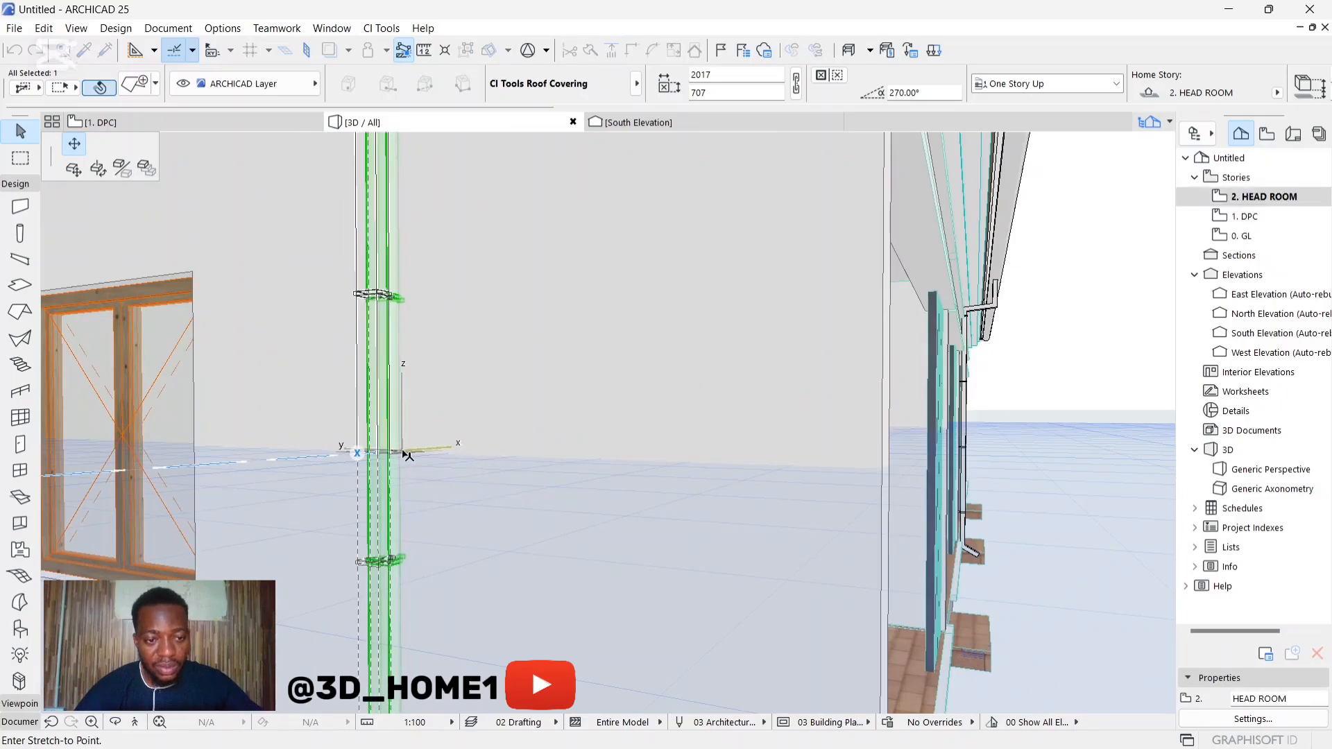
{"action": "scroll", "coordinate": [416, 375], "scroll_direction": "down", "scroll_amount": 6}
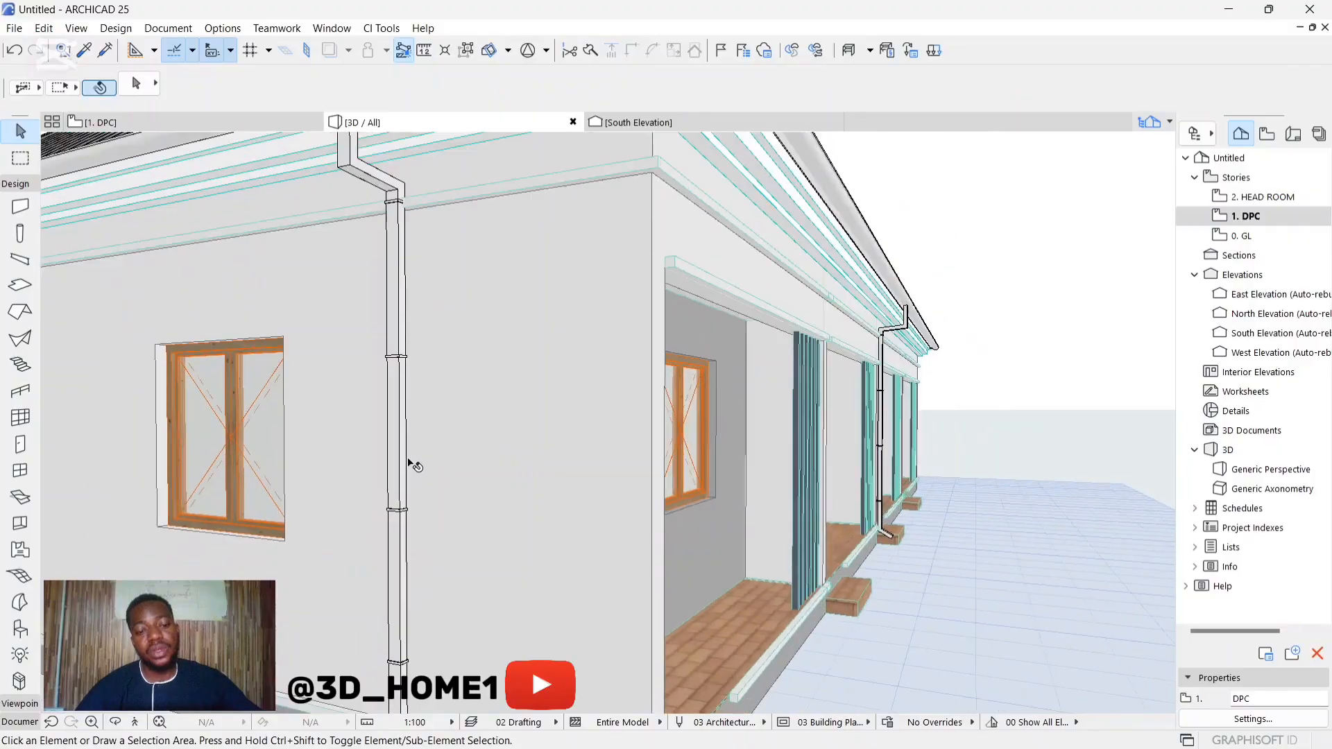
Step: Examine the end-wall and front downpipes from the front of the building
{"action": "scroll", "coordinate": [411, 461], "scroll_direction": "down", "scroll_amount": 3}
{"action": "middle_click_drag", "start_coordinate": [478, 472], "coordinate": [371, 453], "text": "shift"}
{"action": "scroll", "coordinate": [720, 532], "scroll_direction": "up", "scroll_amount": 3}
{"action": "mouse_move", "coordinate": [713, 497]}
{"action": "middle_mouse_down", "text": "shift"}
{"action": "mouse_move", "coordinate": [668, 478]}
{"action": "mouse_move", "coordinate": [708, 474]}
{"action": "middle_mouse_up", "text": "shift"}
{"action": "scroll", "coordinate": [709, 474], "scroll_direction": "down", "scroll_amount": 3}
{"action": "scroll", "coordinate": [562, 486], "scroll_direction": "up", "scroll_amount": 4}
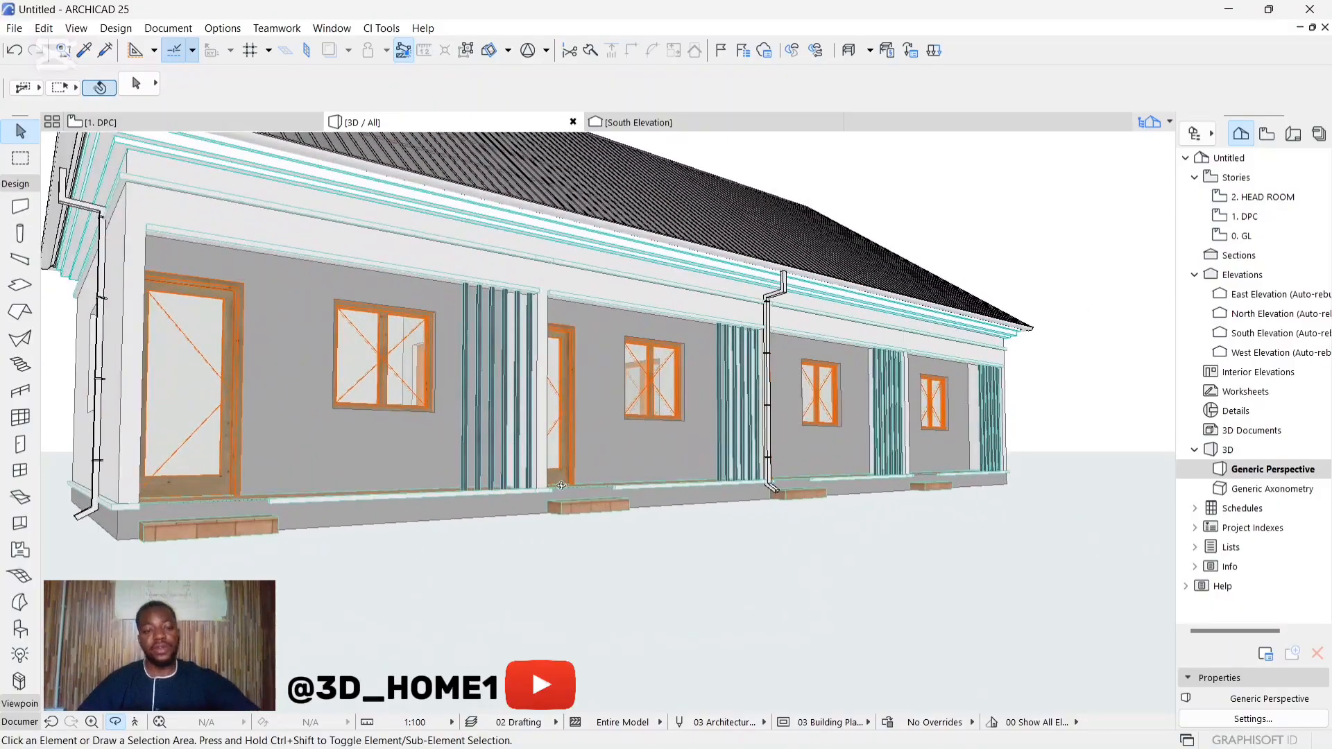
{"action": "middle_click_drag", "start_coordinate": [607, 423], "coordinate": [611, 458], "text": "shift"}
Step: Select the front entrance doors of all four units together
{"action": "left_click", "coordinate": [198, 394]}
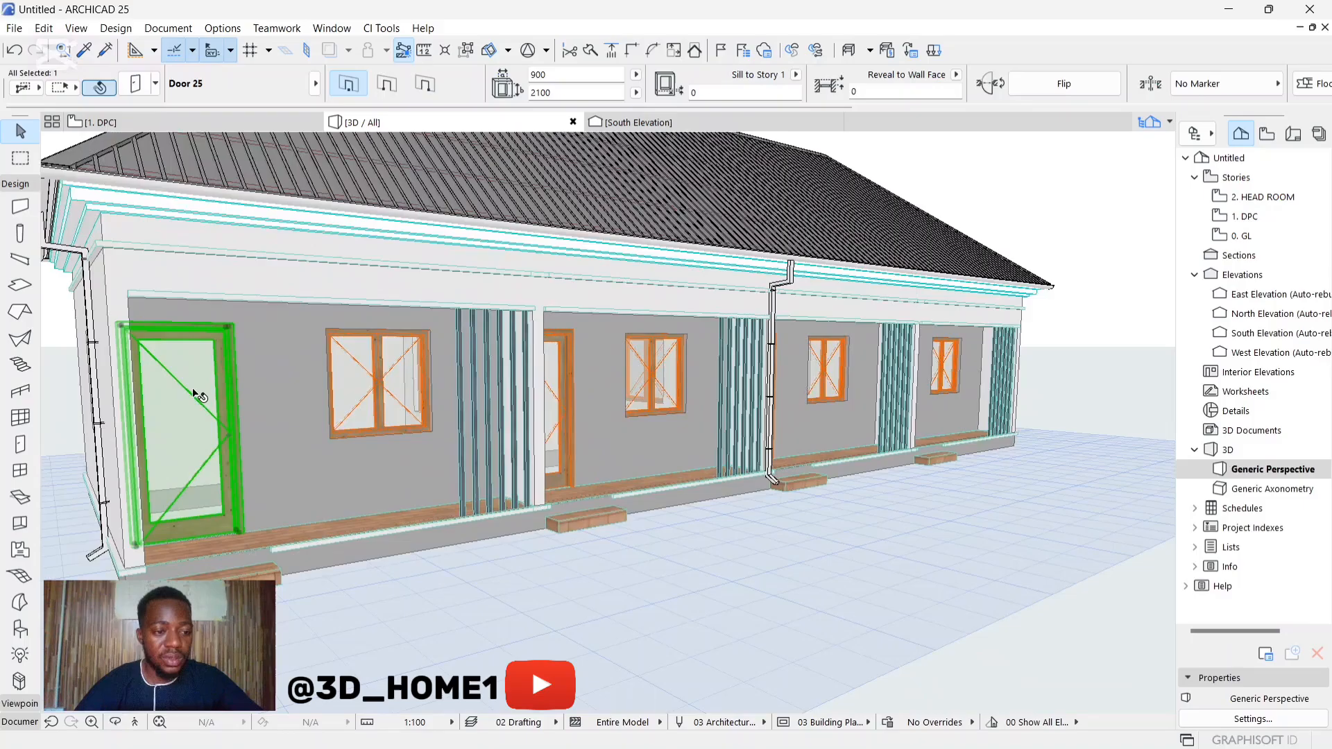
{"action": "left_click", "coordinate": [583, 397], "text": "shift"}
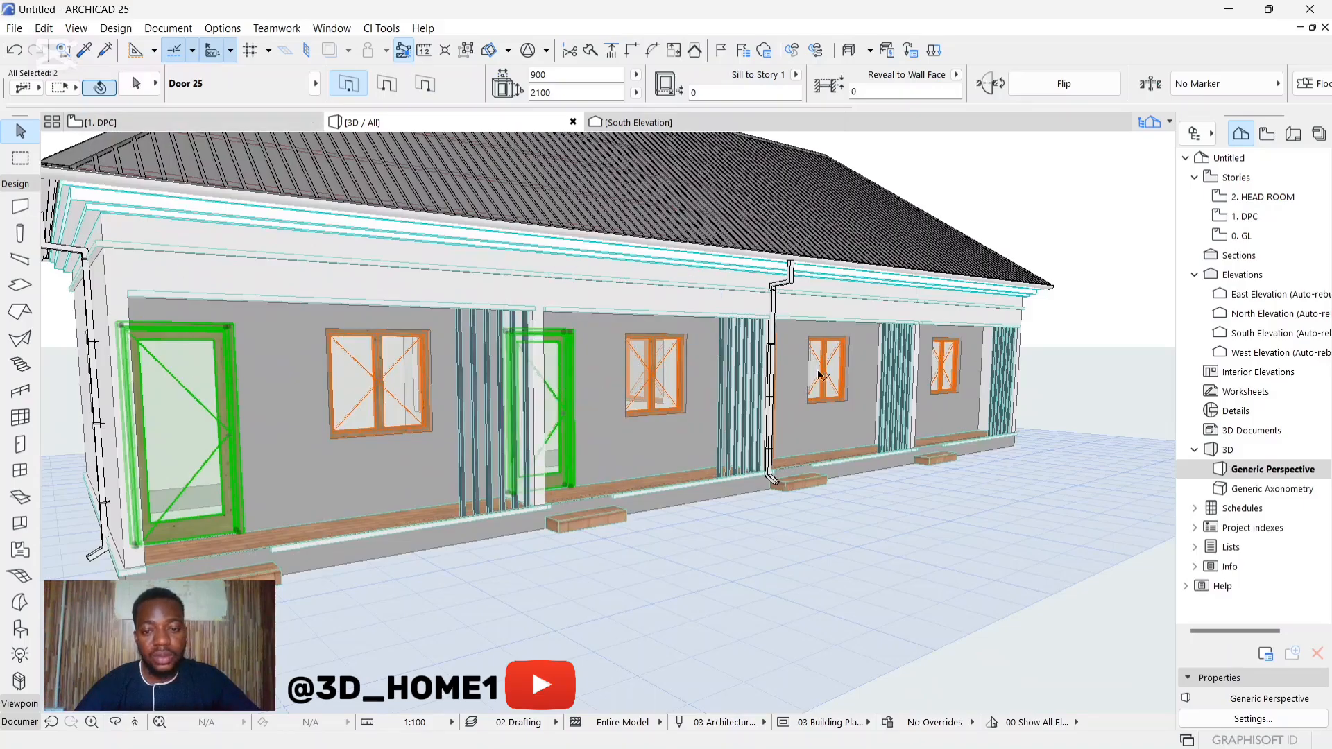
{"action": "scroll", "coordinate": [744, 372], "scroll_direction": "up", "scroll_amount": 5}
{"action": "scroll", "coordinate": [744, 372], "scroll_direction": "up", "scroll_amount": 3}
{"action": "scroll", "coordinate": [582, 387], "scroll_direction": "down", "scroll_amount": 7}
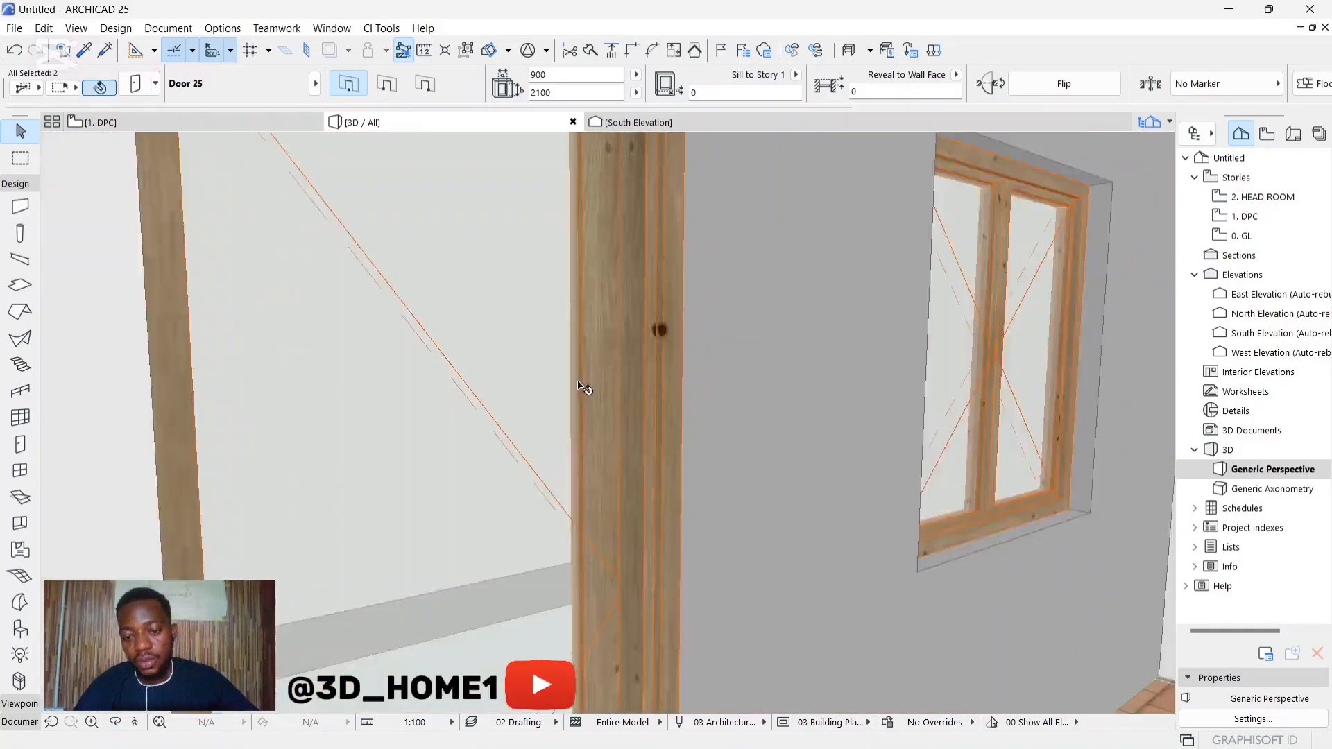
{"action": "left_click", "coordinate": [464, 397], "text": "shift"}
{"action": "scroll", "coordinate": [885, 380], "scroll_direction": "up", "scroll_amount": 8}
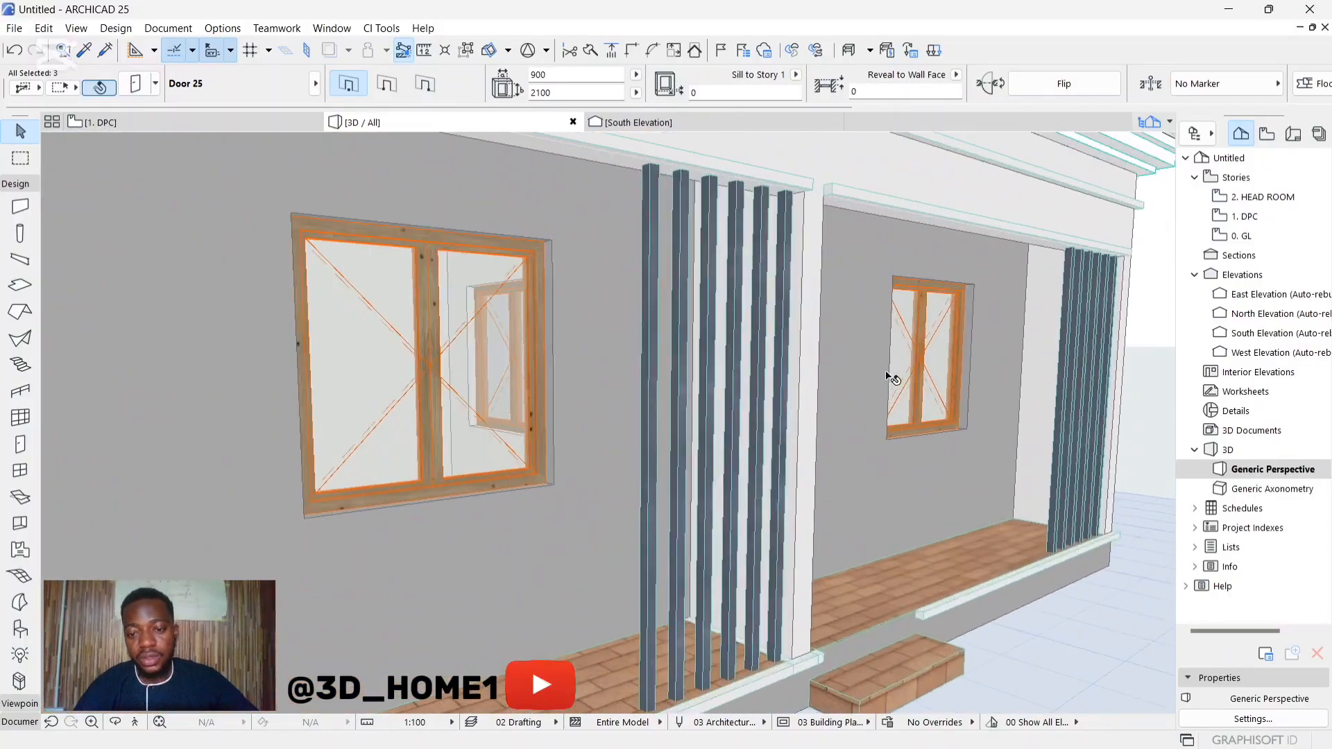
{"action": "scroll", "coordinate": [805, 378], "scroll_direction": "up", "scroll_amount": 5}
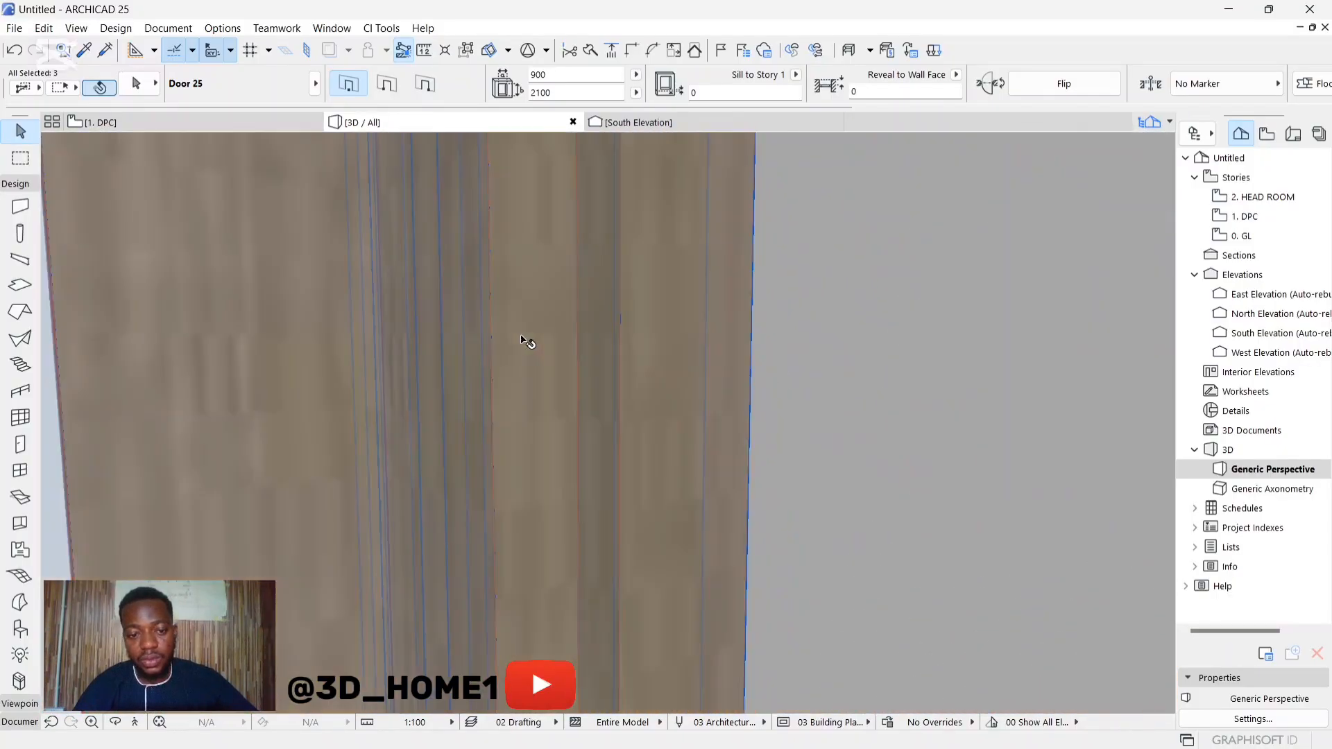
{"action": "scroll", "coordinate": [624, 361], "scroll_direction": "up", "scroll_amount": 4}
{"action": "scroll", "coordinate": [578, 361], "scroll_direction": "down", "scroll_amount": 10}
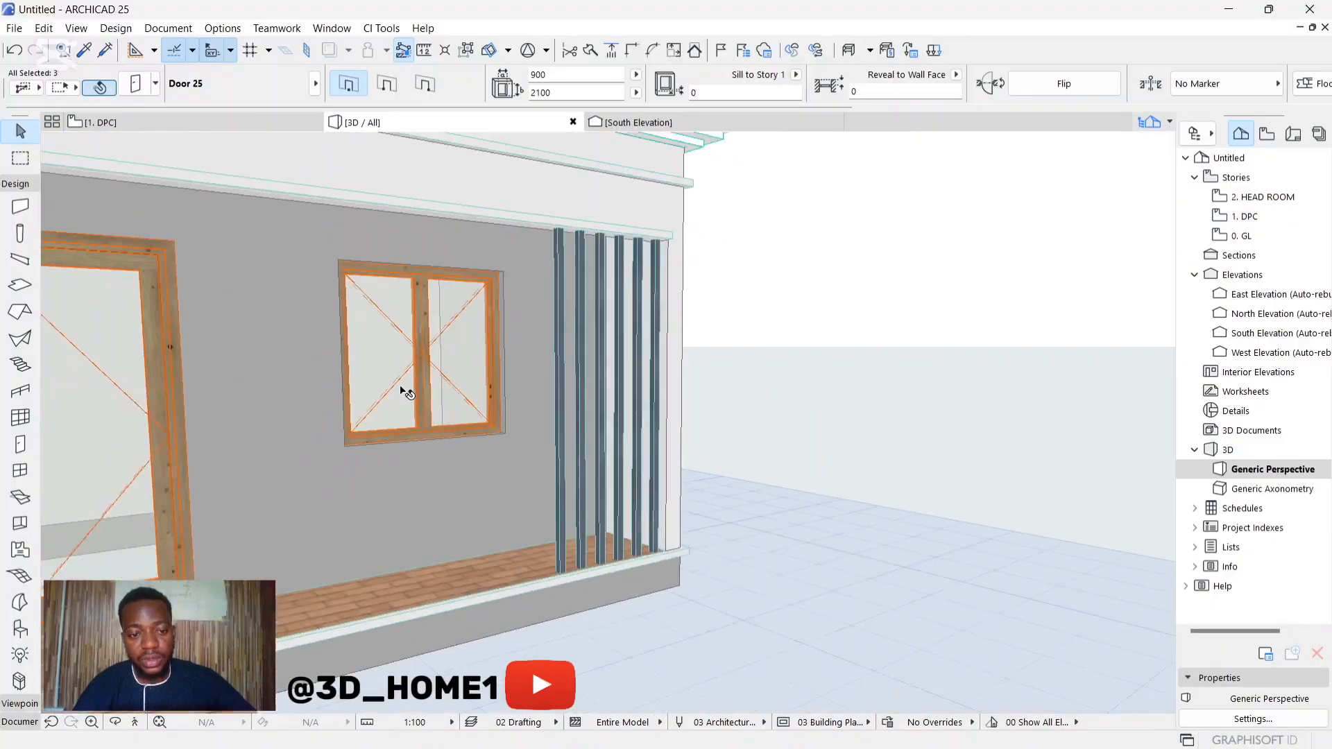
{"action": "left_click", "coordinate": [187, 385], "text": "shift"}
{"action": "scroll", "coordinate": [788, 351], "scroll_direction": "down", "scroll_amount": 8}
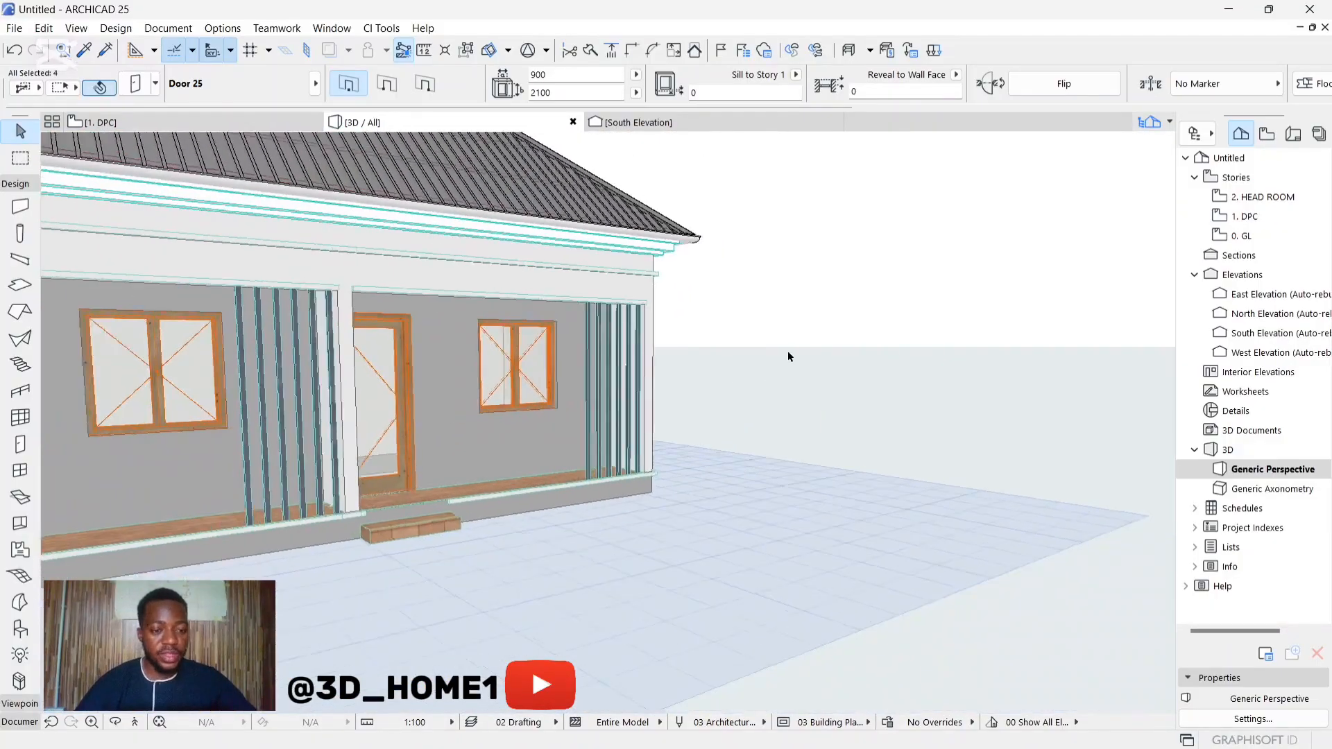
{"action": "scroll", "coordinate": [954, 371], "scroll_direction": "down", "scroll_amount": 2}
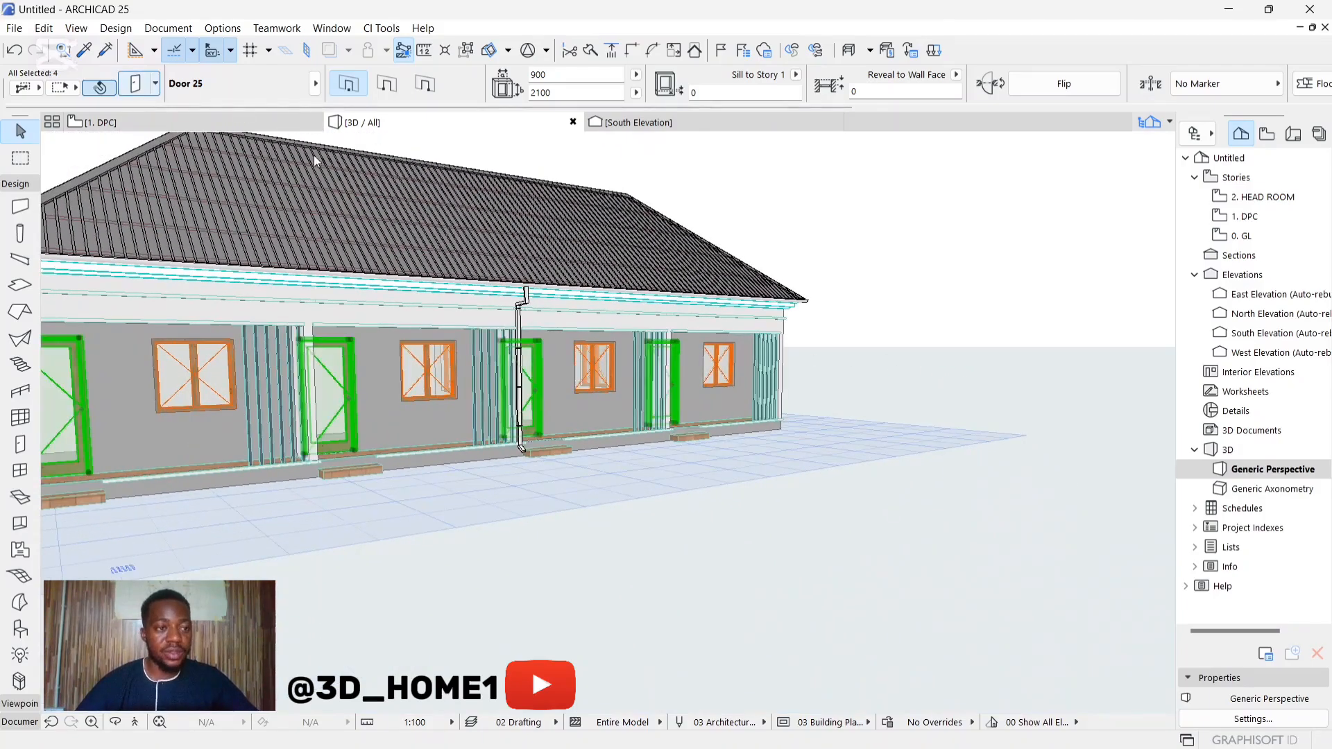
Step: Change the door leaf of the four selected entrance doors to the solid Style 1 panel
{"action": "key", "text": "ctrl+t"}
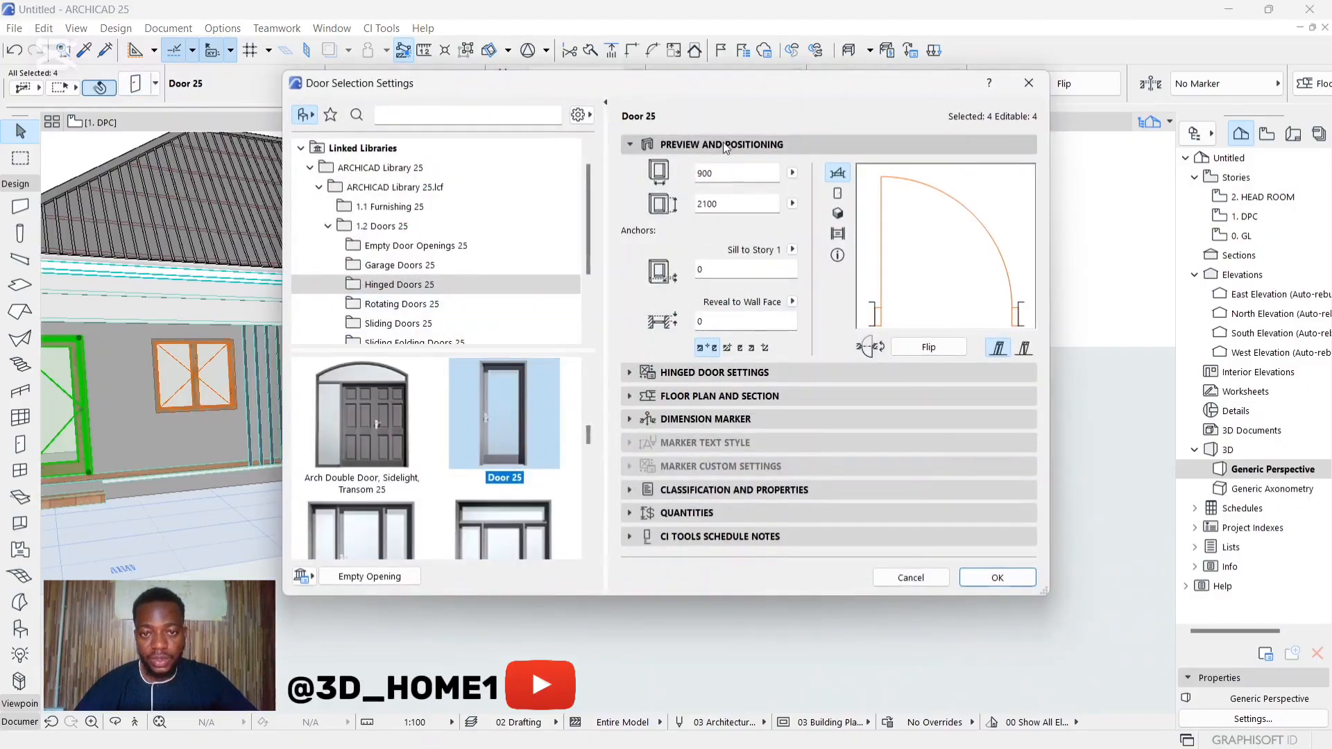
{"action": "left_click", "coordinate": [708, 374]}
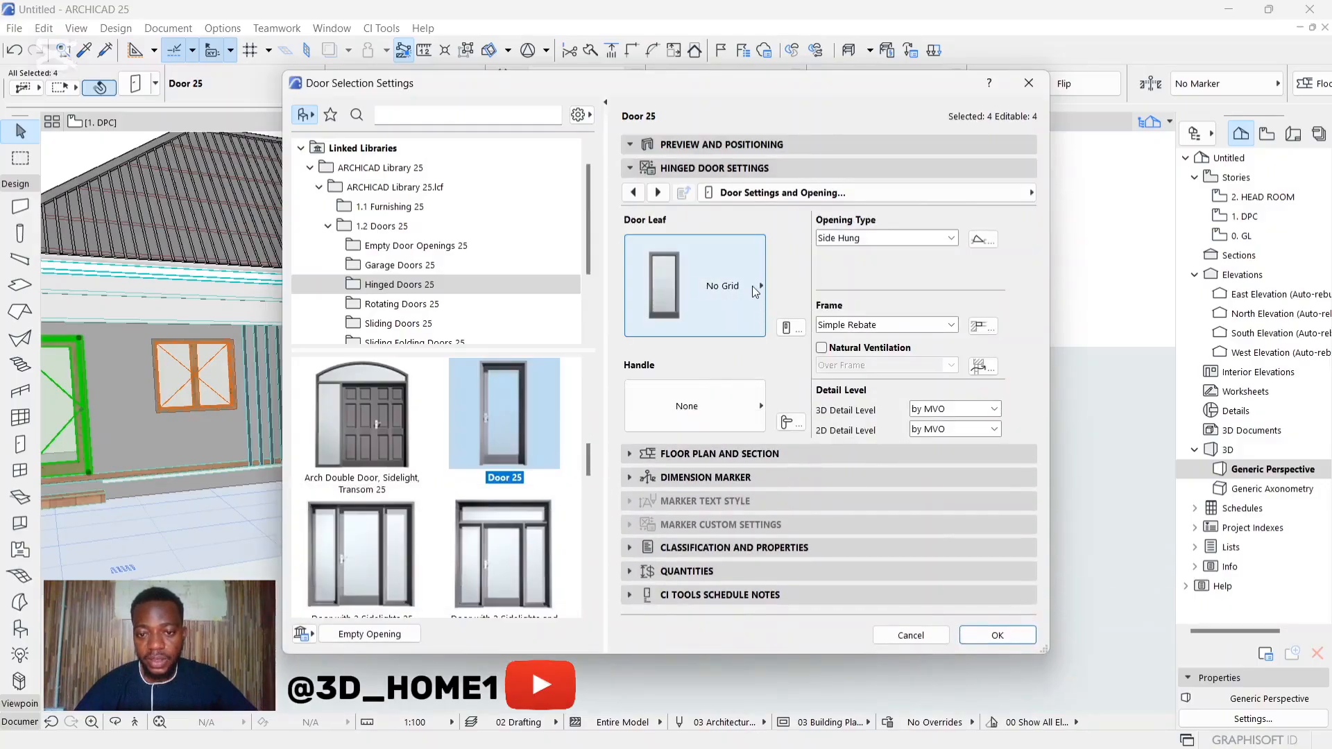
{"action": "left_click", "coordinate": [755, 285]}
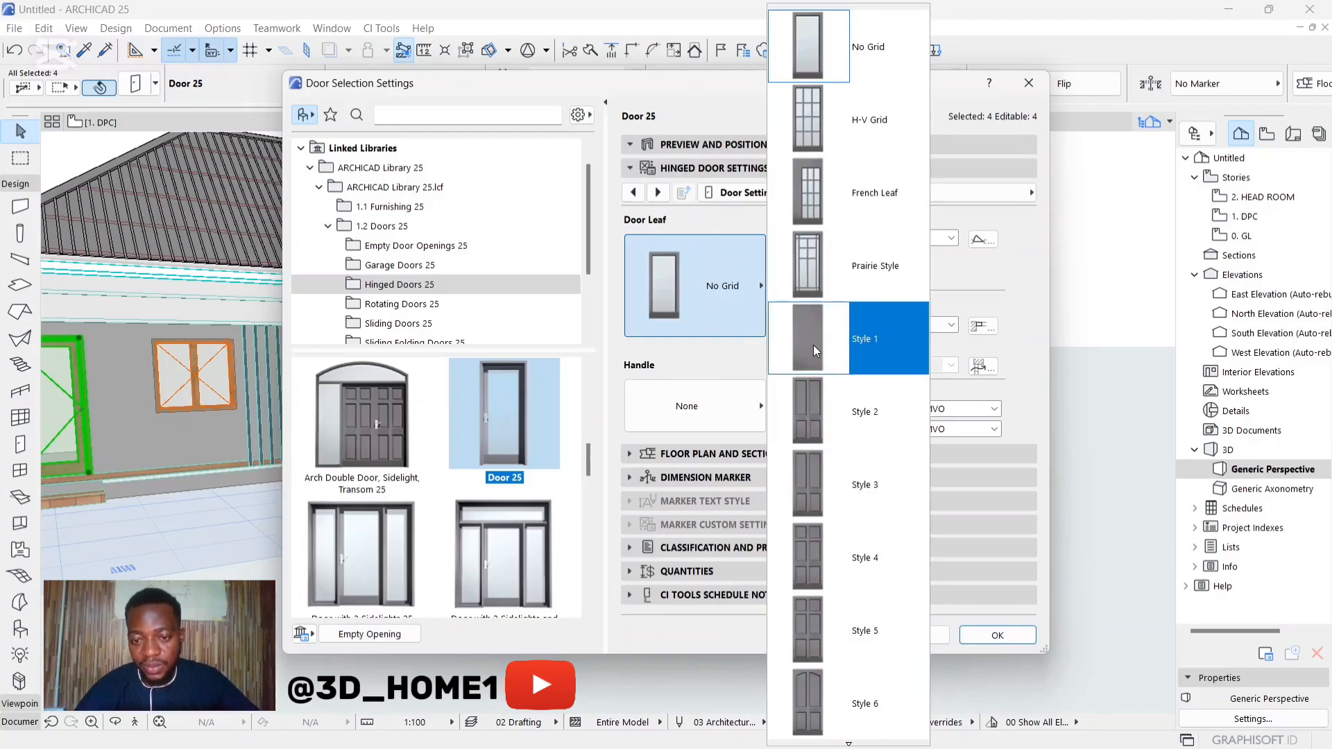
{"action": "scroll", "coordinate": [814, 373], "scroll_direction": "down", "scroll_amount": 5}
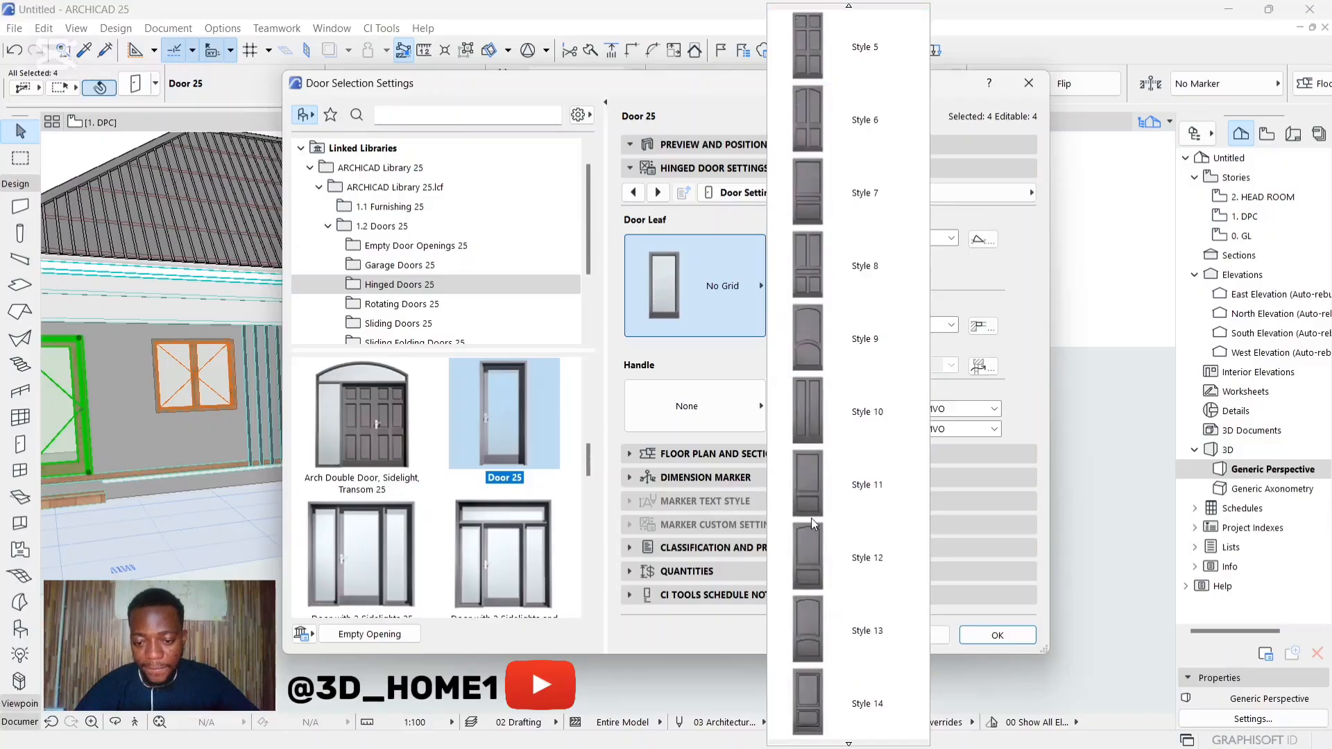
{"action": "scroll", "coordinate": [814, 548], "scroll_direction": "down", "scroll_amount": 2}
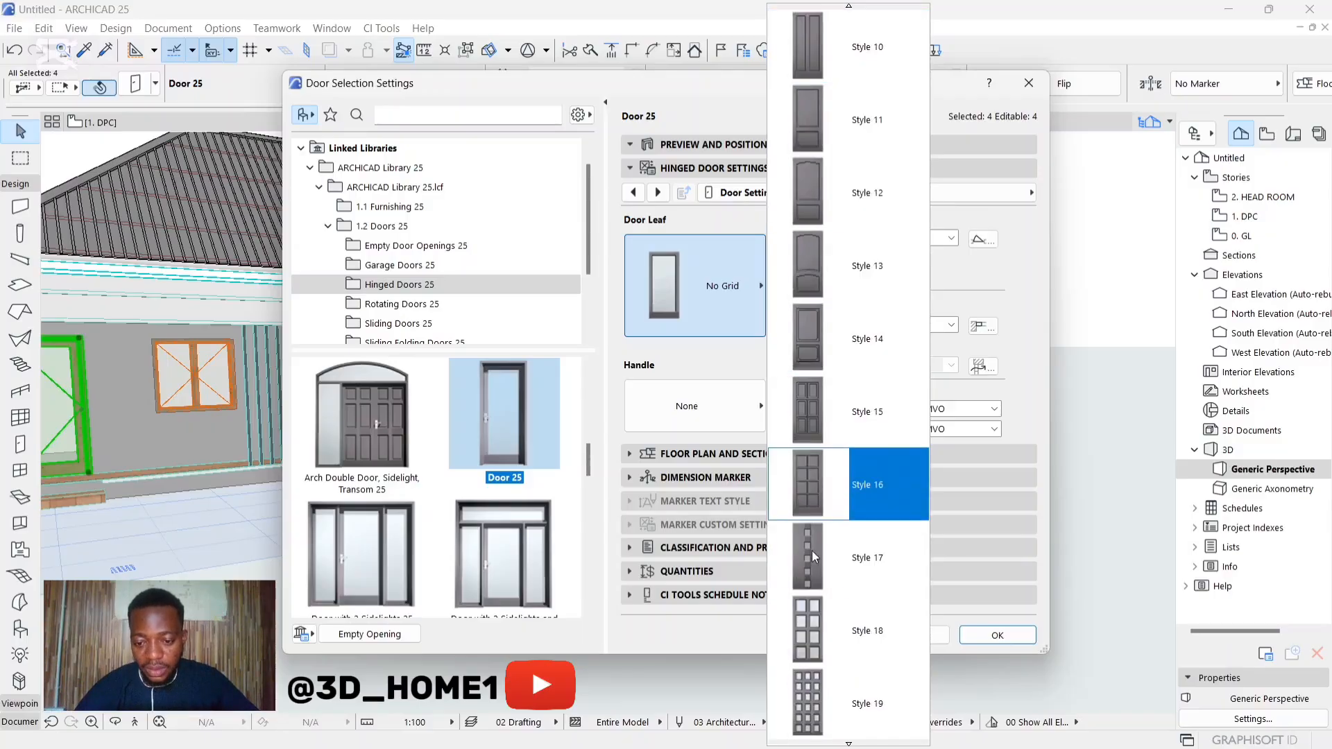
{"action": "scroll", "coordinate": [812, 557], "scroll_direction": "up", "scroll_amount": 4}
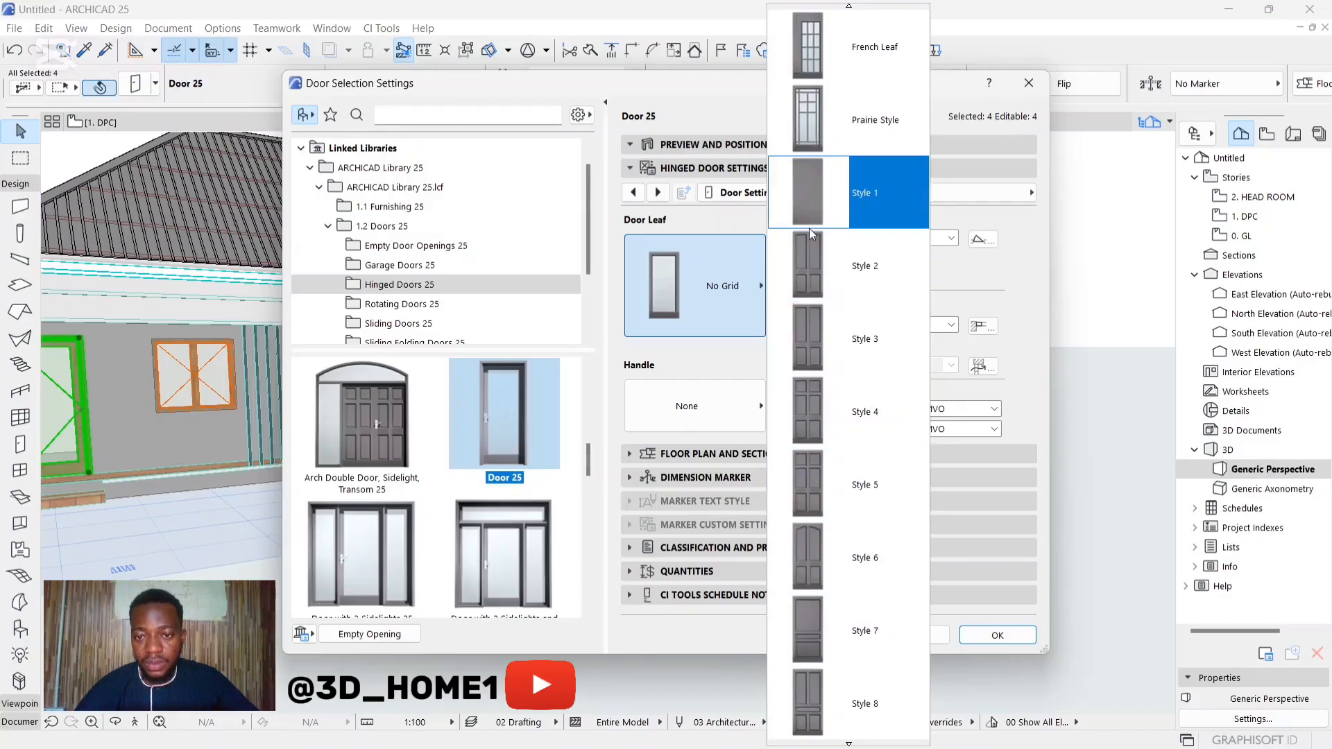
{"action": "left_click", "coordinate": [809, 201]}
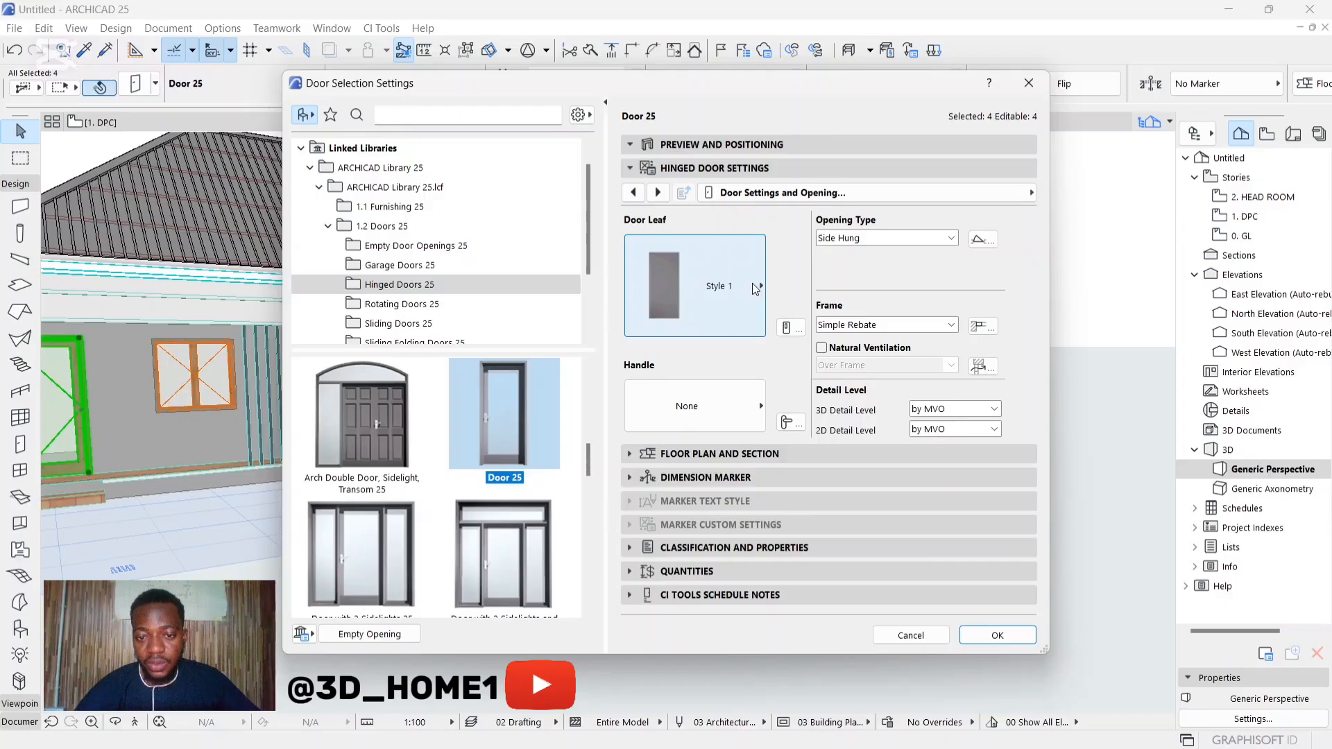
{"action": "left_click", "coordinate": [998, 635]}
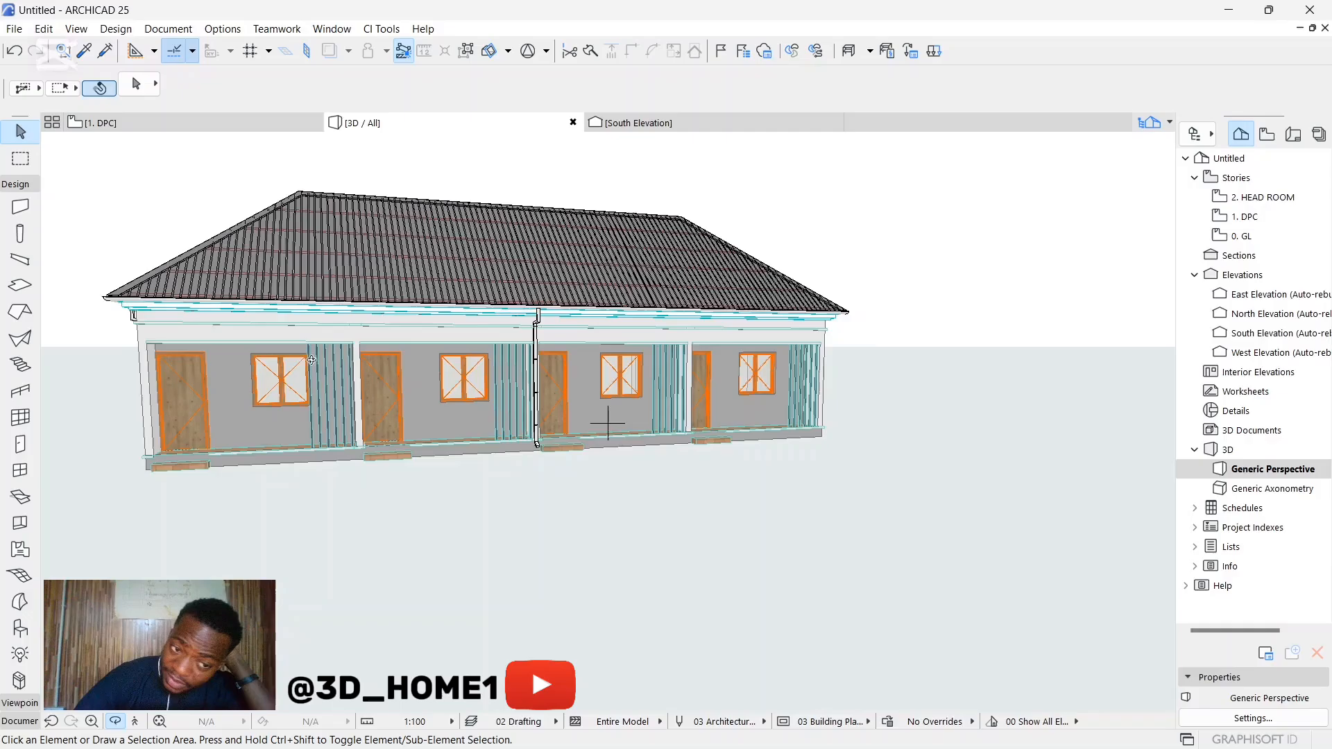
Step: Examine the restyled entrance doors up close, along with the neighbouring porch windows and vertical fins
{"action": "scroll", "coordinate": [311, 360], "scroll_direction": "up", "scroll_amount": 2}
{"action": "scroll", "coordinate": [240, 396], "scroll_direction": "up", "scroll_amount": 4}
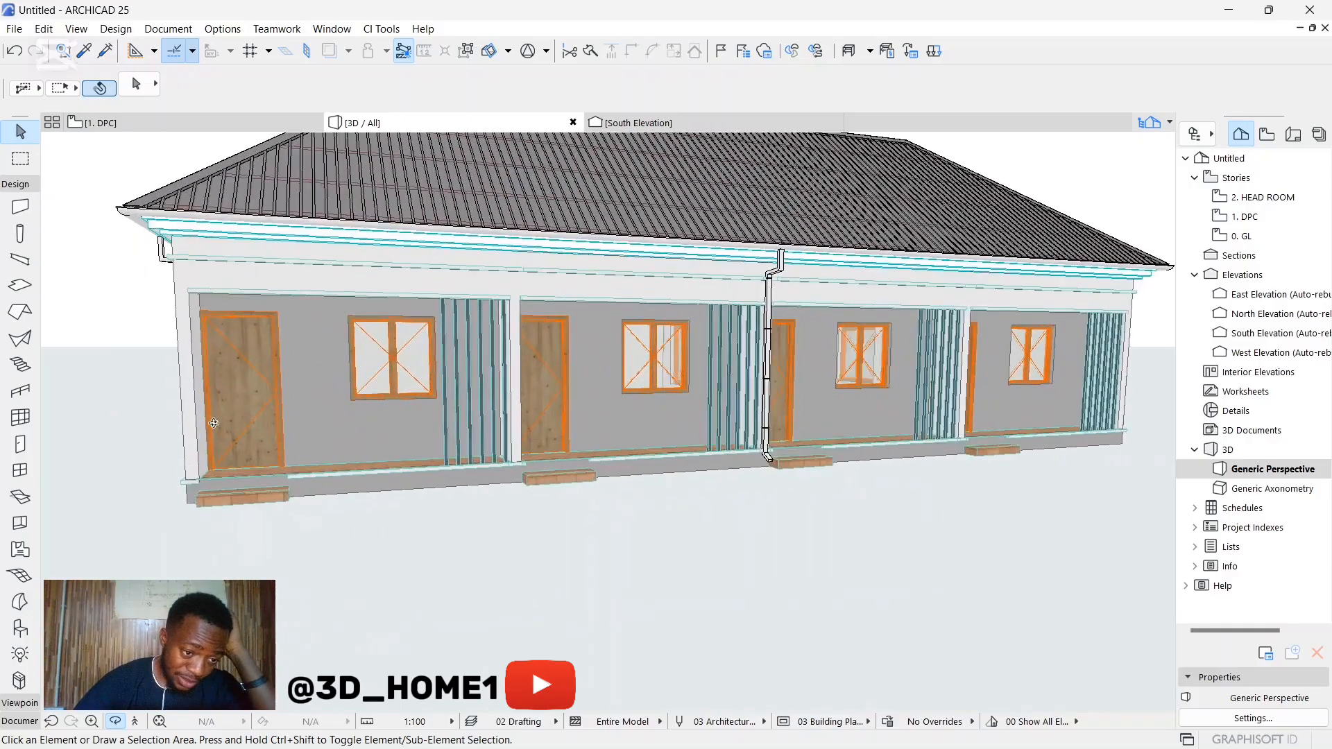
{"action": "middle_click_drag", "start_coordinate": [255, 386], "coordinate": [335, 359], "text": "shift"}
{"action": "scroll", "coordinate": [335, 359], "scroll_direction": "up", "scroll_amount": 6}
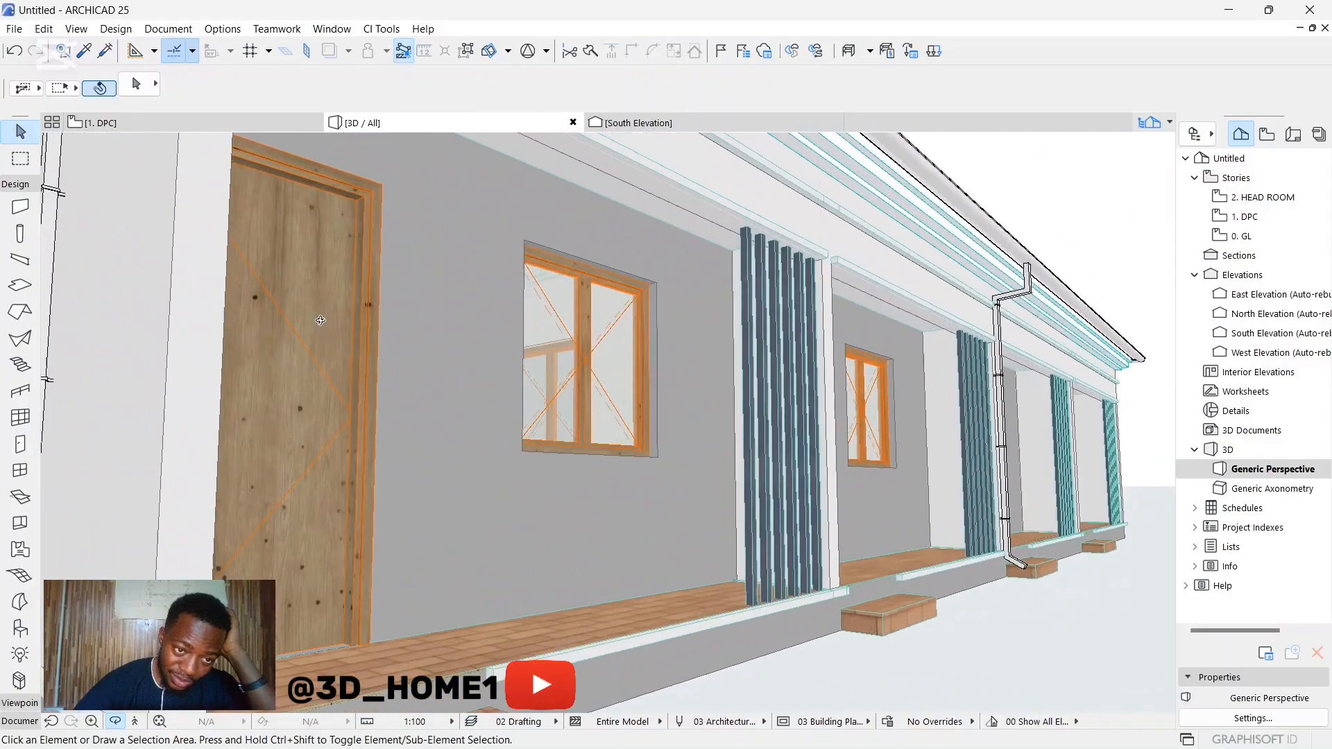
{"action": "scroll", "coordinate": [473, 361], "scroll_direction": "down", "scroll_amount": 2}
{"action": "scroll", "coordinate": [367, 395], "scroll_direction": "up", "scroll_amount": 6}
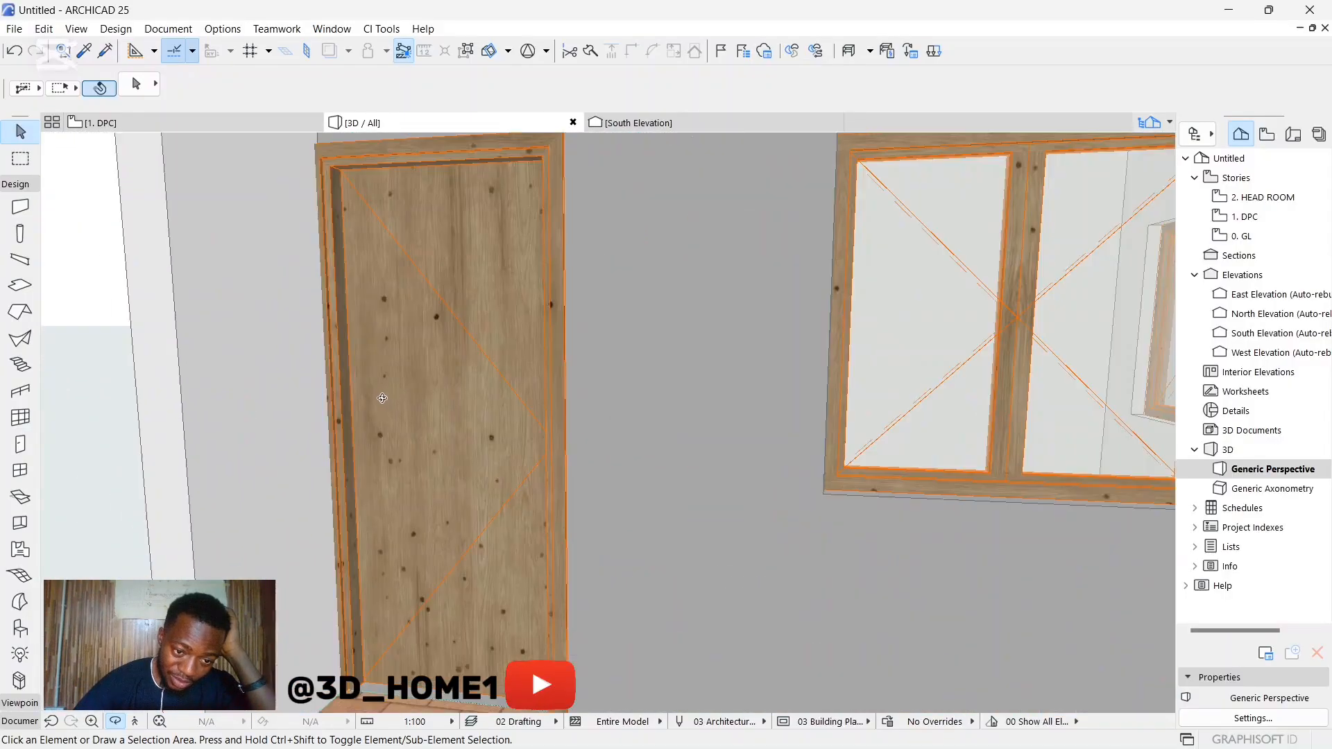
{"action": "scroll", "coordinate": [367, 395], "scroll_direction": "down", "scroll_amount": 8}
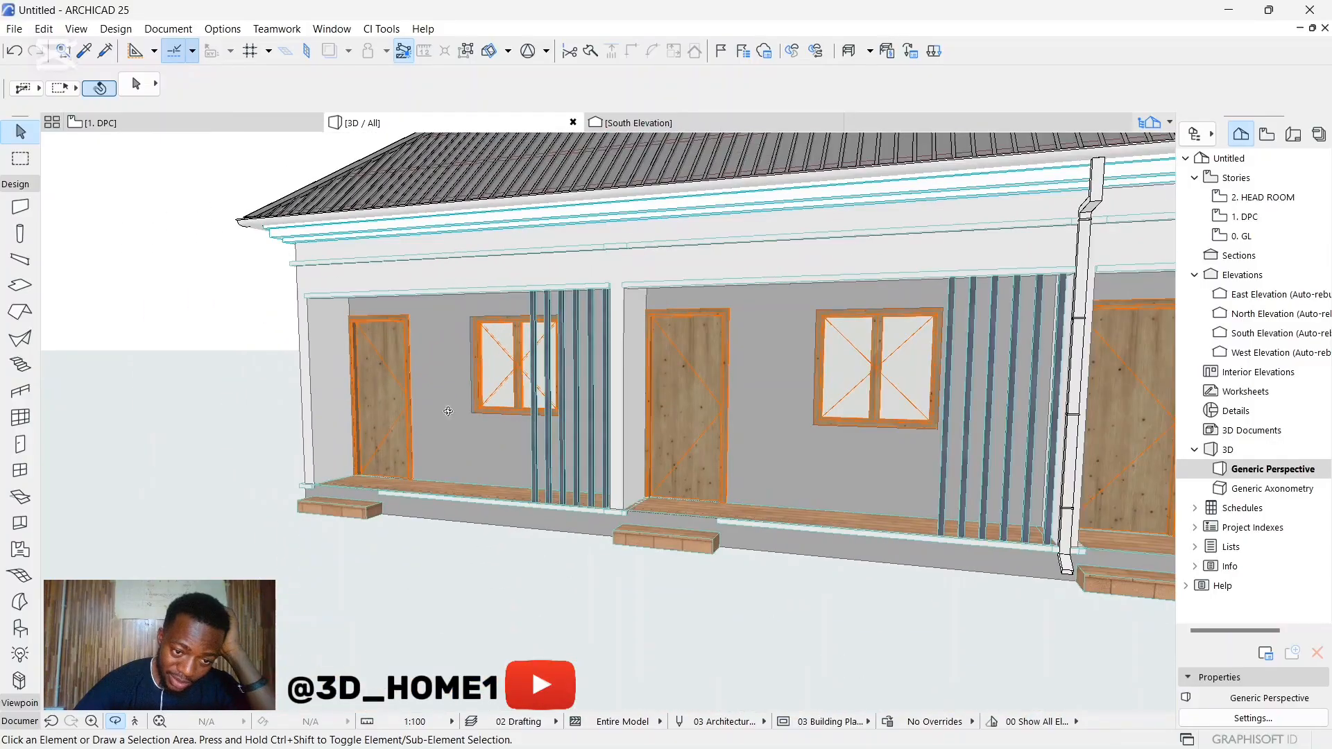
{"action": "left_click_drag", "start_coordinate": [368, 399], "coordinate": [540, 423]}
{"action": "scroll", "coordinate": [714, 423], "scroll_direction": "up", "scroll_amount": 5}
{"action": "scroll", "coordinate": [499, 430], "scroll_direction": "down", "scroll_amount": 5}
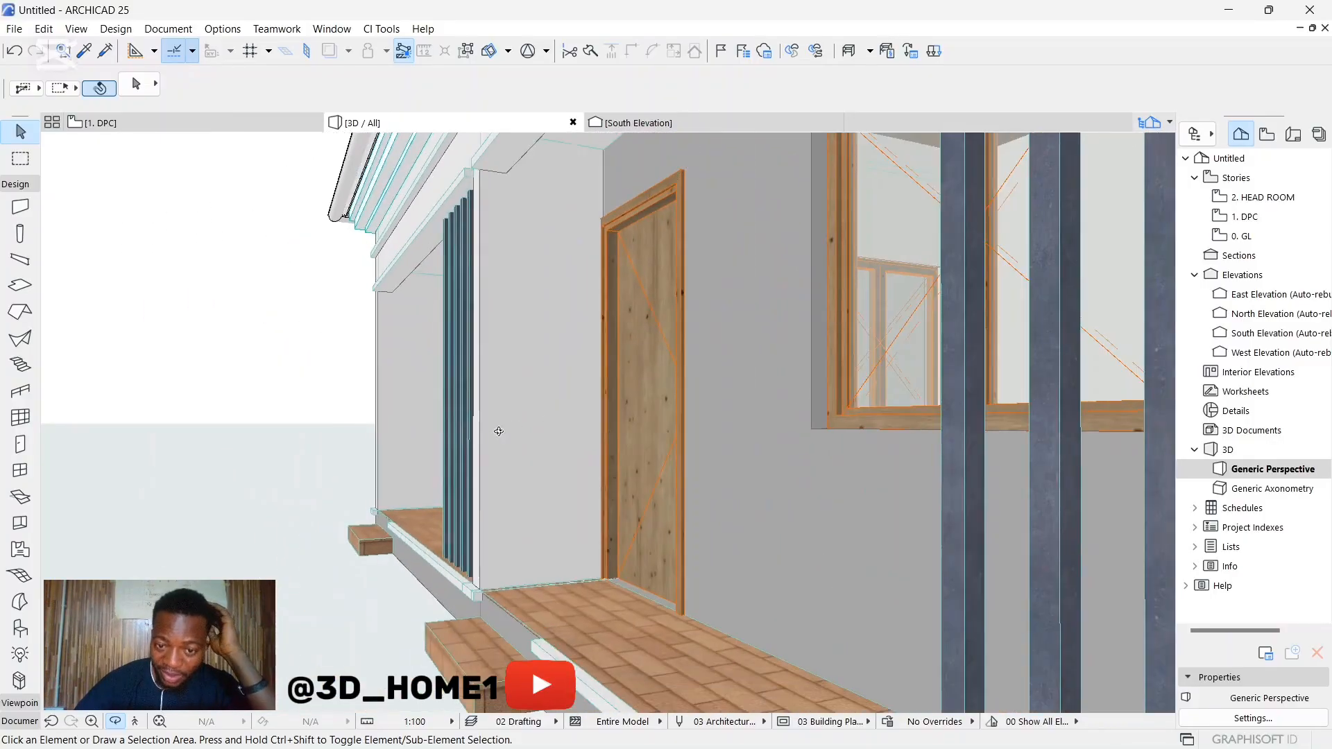
{"action": "scroll", "coordinate": [606, 372], "scroll_direction": "down", "scroll_amount": 4}
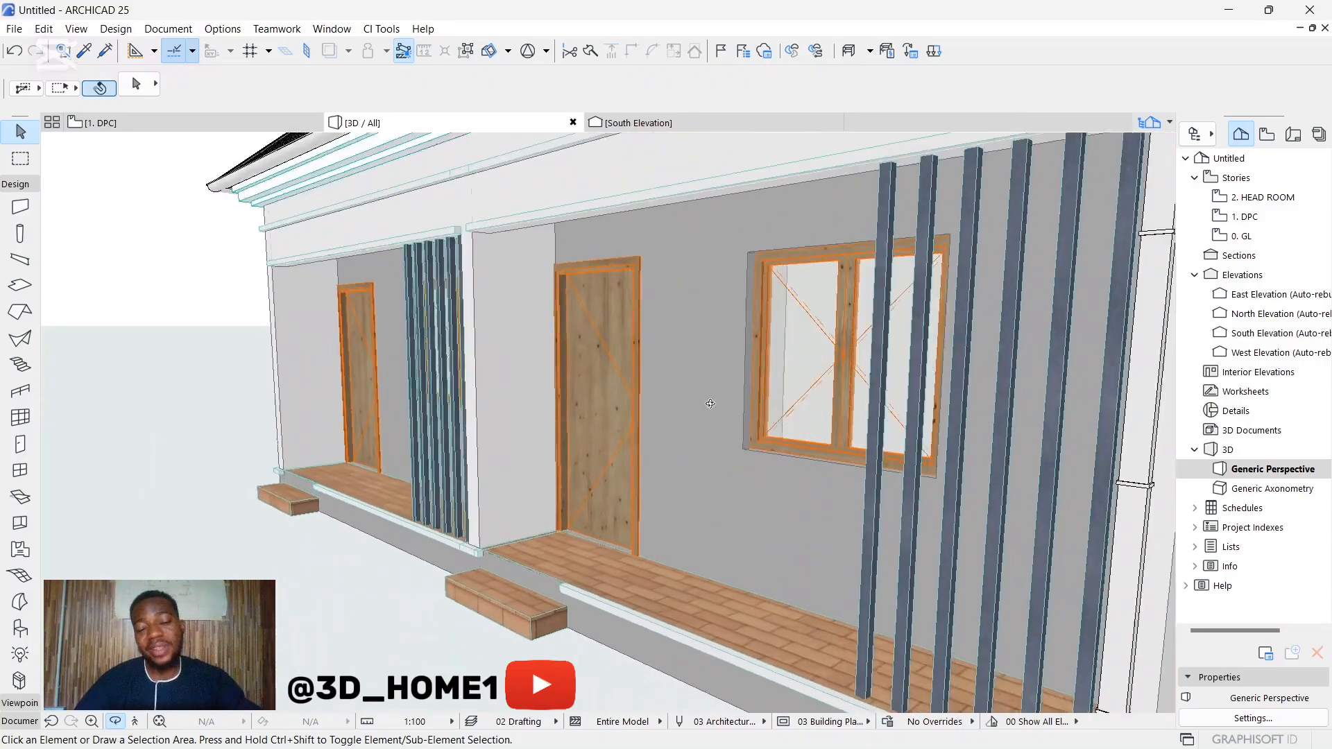
{"action": "scroll", "coordinate": [609, 392], "scroll_direction": "up", "scroll_amount": 5}
{"action": "scroll", "coordinate": [595, 377], "scroll_direction": "down", "scroll_amount": 3}
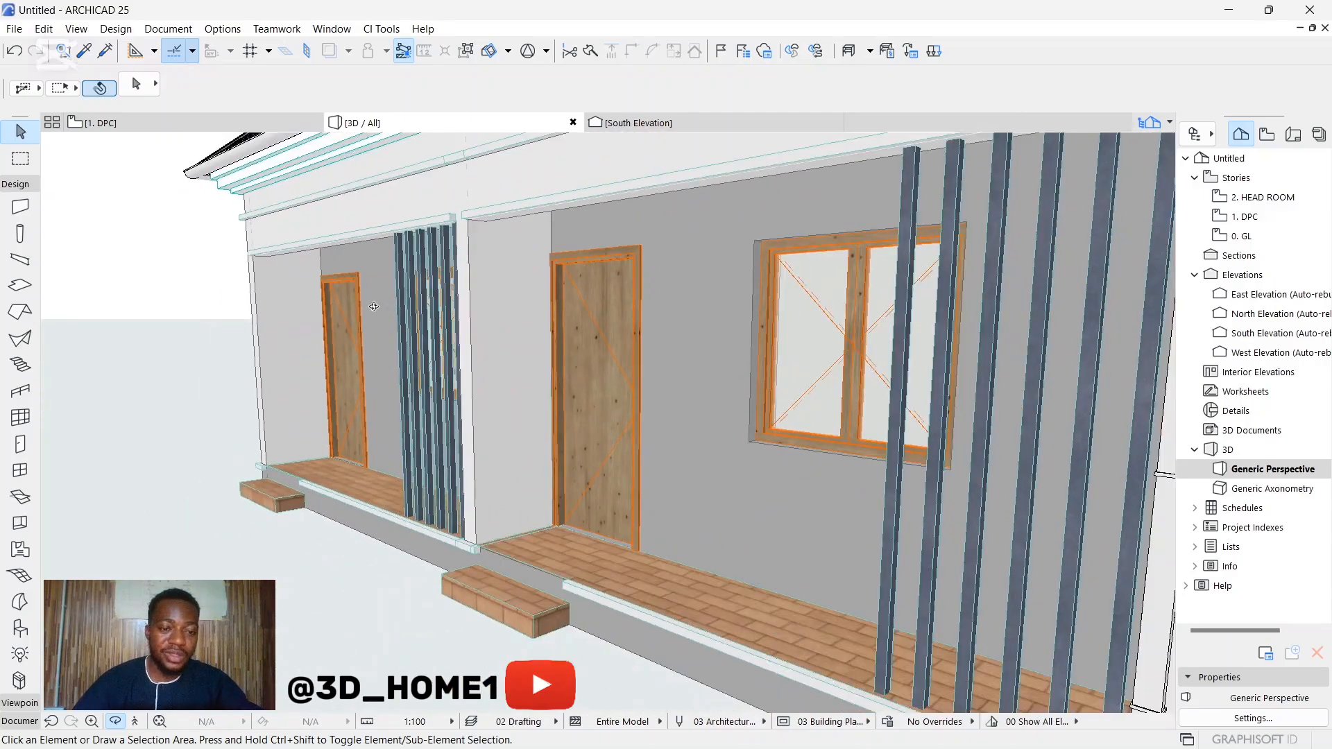
{"action": "scroll", "coordinate": [375, 306], "scroll_direction": "up", "scroll_amount": 4}
Step: Examine the whole building from its end-wall corner round to the front facade
{"action": "left_click_drag", "start_coordinate": [375, 347], "coordinate": [673, 456]}
{"action": "scroll", "coordinate": [506, 418], "scroll_direction": "down", "scroll_amount": 5}
{"action": "scroll", "coordinate": [506, 418], "scroll_direction": "down", "scroll_amount": 4}
{"action": "scroll", "coordinate": [562, 437], "scroll_direction": "down", "scroll_amount": 3}
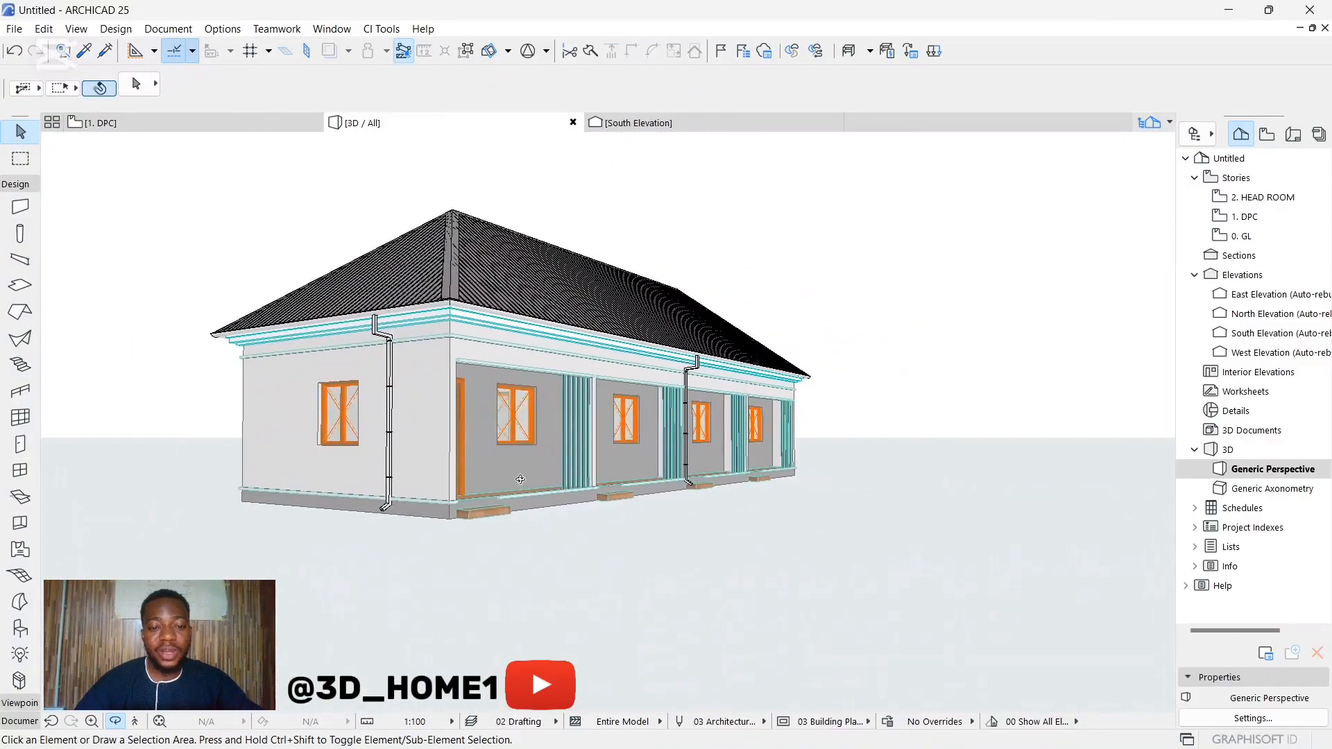
{"action": "scroll", "coordinate": [461, 462], "scroll_direction": "up", "scroll_amount": 3}
{"action": "middle_click_drag", "start_coordinate": [654, 427], "coordinate": [555, 451], "text": "shift"}
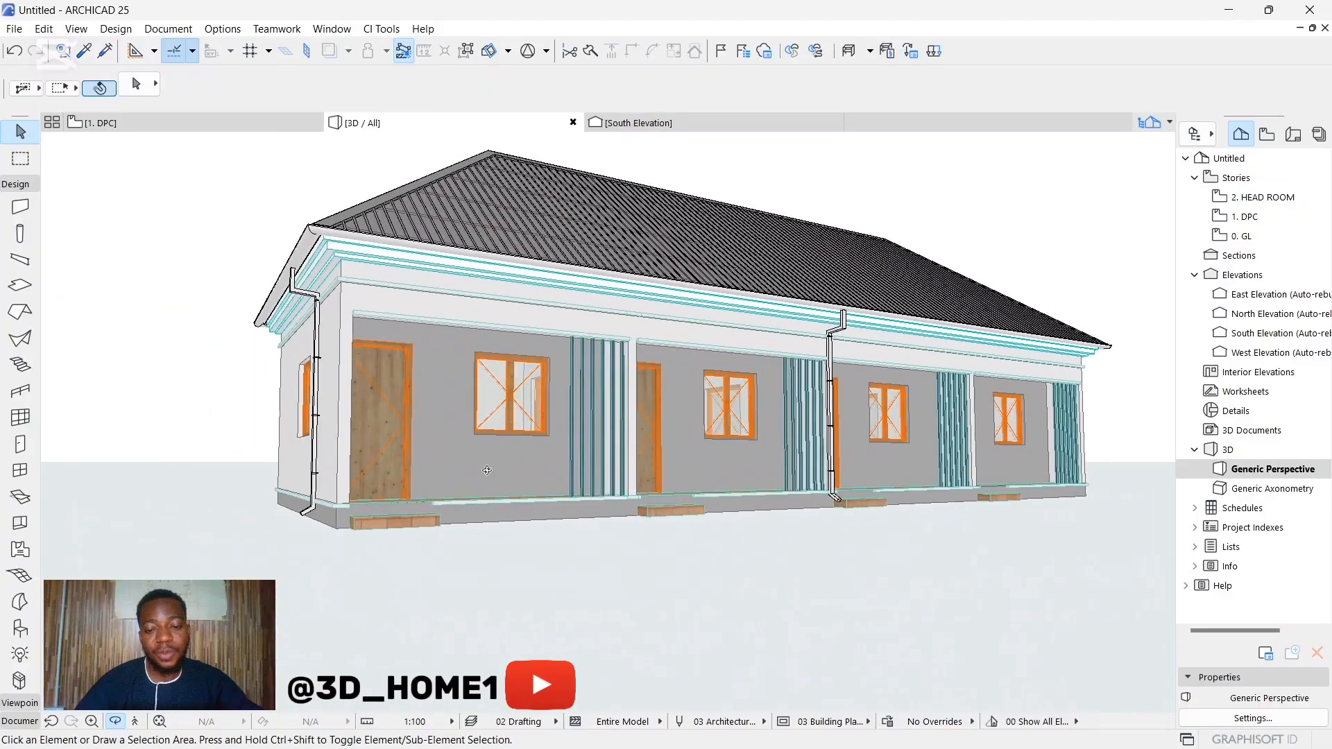
{"action": "scroll", "coordinate": [490, 466], "scroll_direction": "down", "scroll_amount": 2}
{"action": "middle_click_drag", "start_coordinate": [666, 448], "coordinate": [575, 438], "text": "shift"}
{"action": "scroll", "coordinate": [336, 449], "scroll_direction": "down", "scroll_amount": 2}
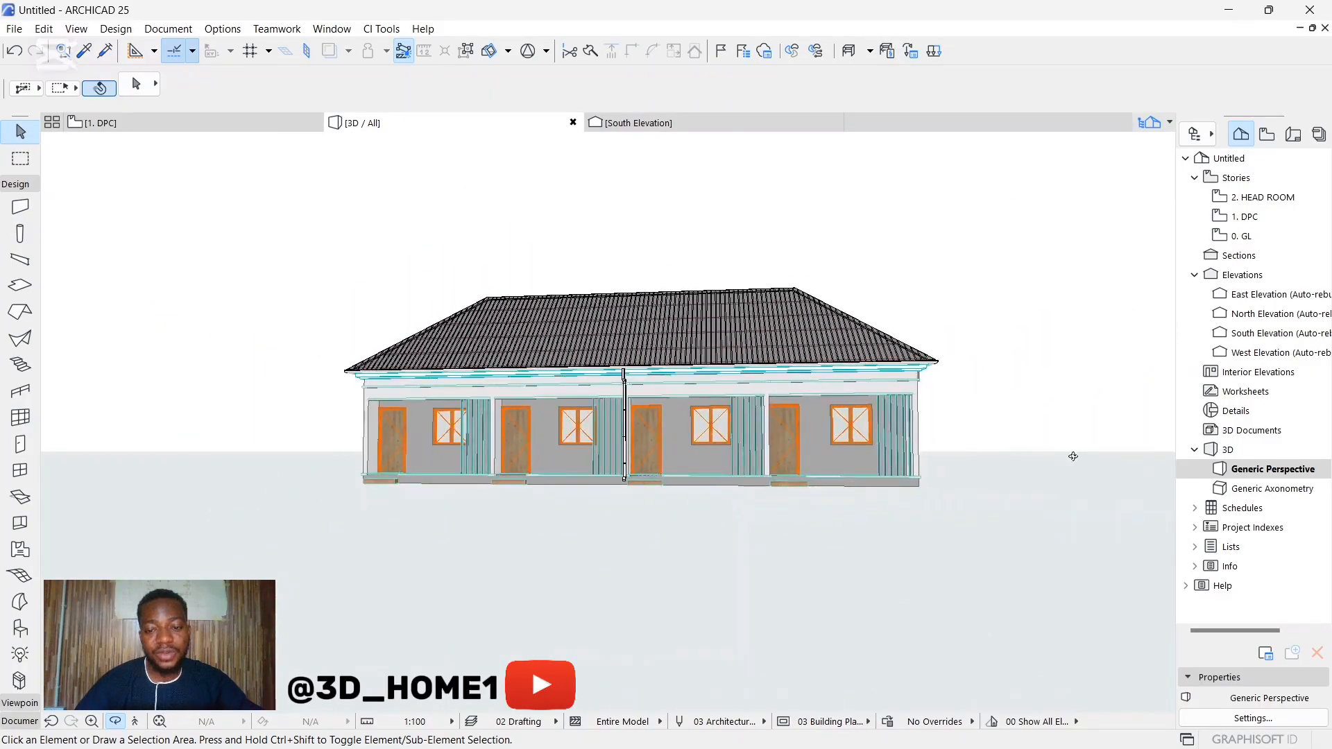
Step: Inspect the opposite end-wall downpipe, the stepped fascia and the ribbed hip roof with its ridge caps
{"action": "middle_click_drag", "start_coordinate": [340, 447], "coordinate": [845, 325], "text": "shift"}
{"action": "scroll", "coordinate": [907, 303], "scroll_direction": "up", "scroll_amount": 5}
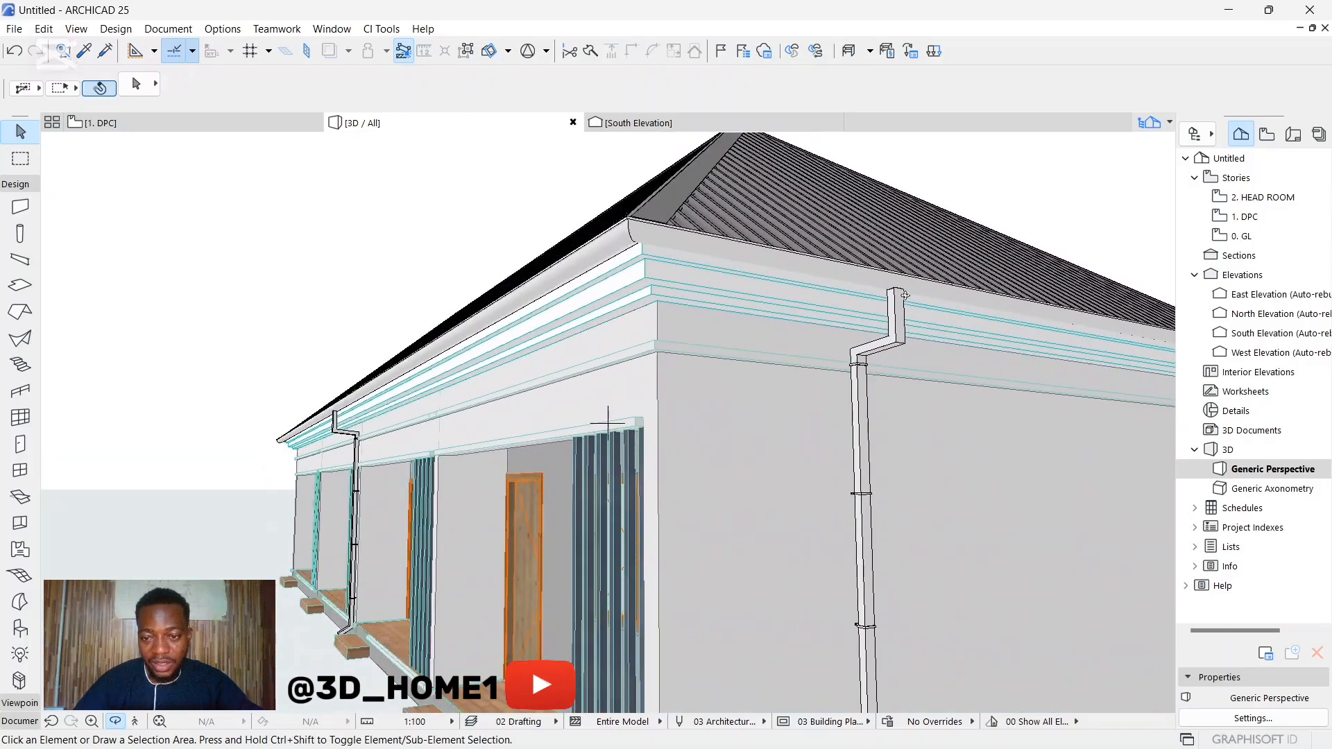
{"action": "middle_click_drag", "start_coordinate": [905, 296], "coordinate": [627, 413], "text": "shift"}
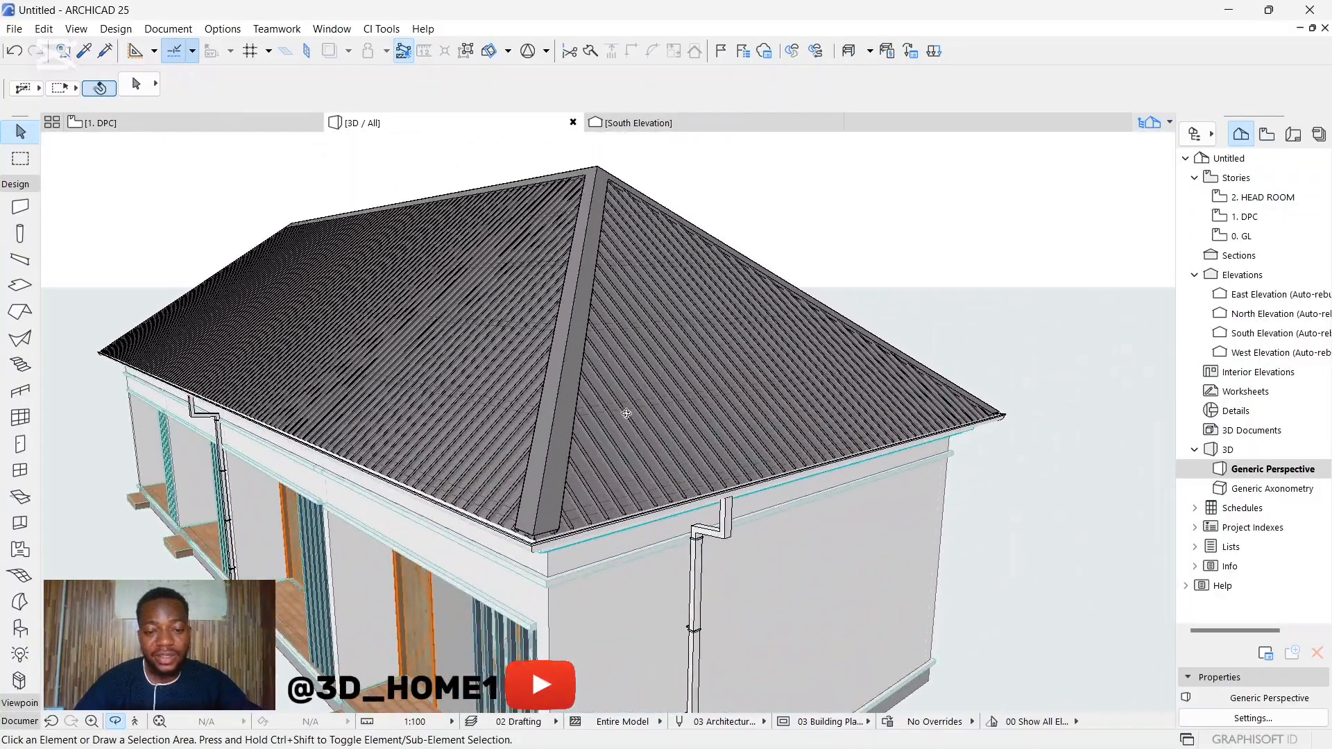
{"action": "scroll", "coordinate": [627, 413], "scroll_direction": "up", "scroll_amount": 5}
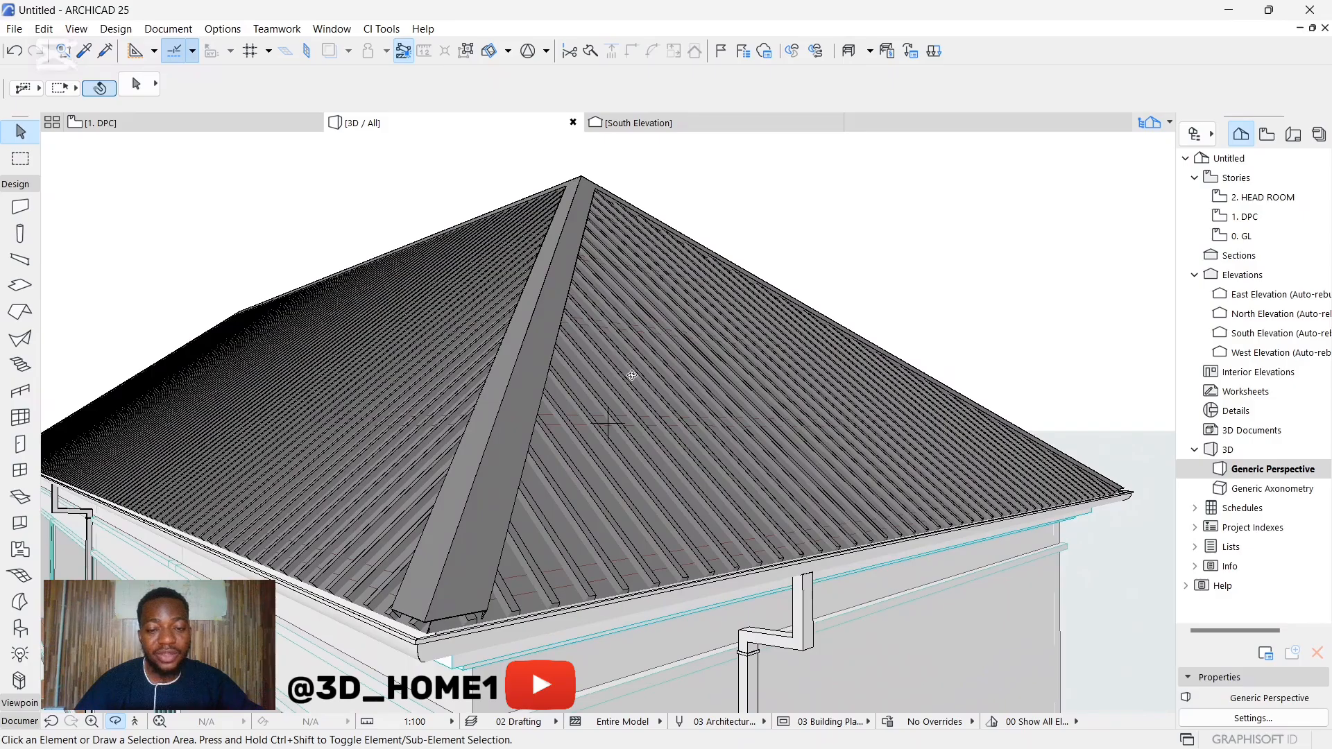
{"action": "scroll", "coordinate": [811, 443], "scroll_direction": "down", "scroll_amount": 4}
{"action": "middle_click_drag", "start_coordinate": [547, 437], "coordinate": [859, 440], "text": "shift"}
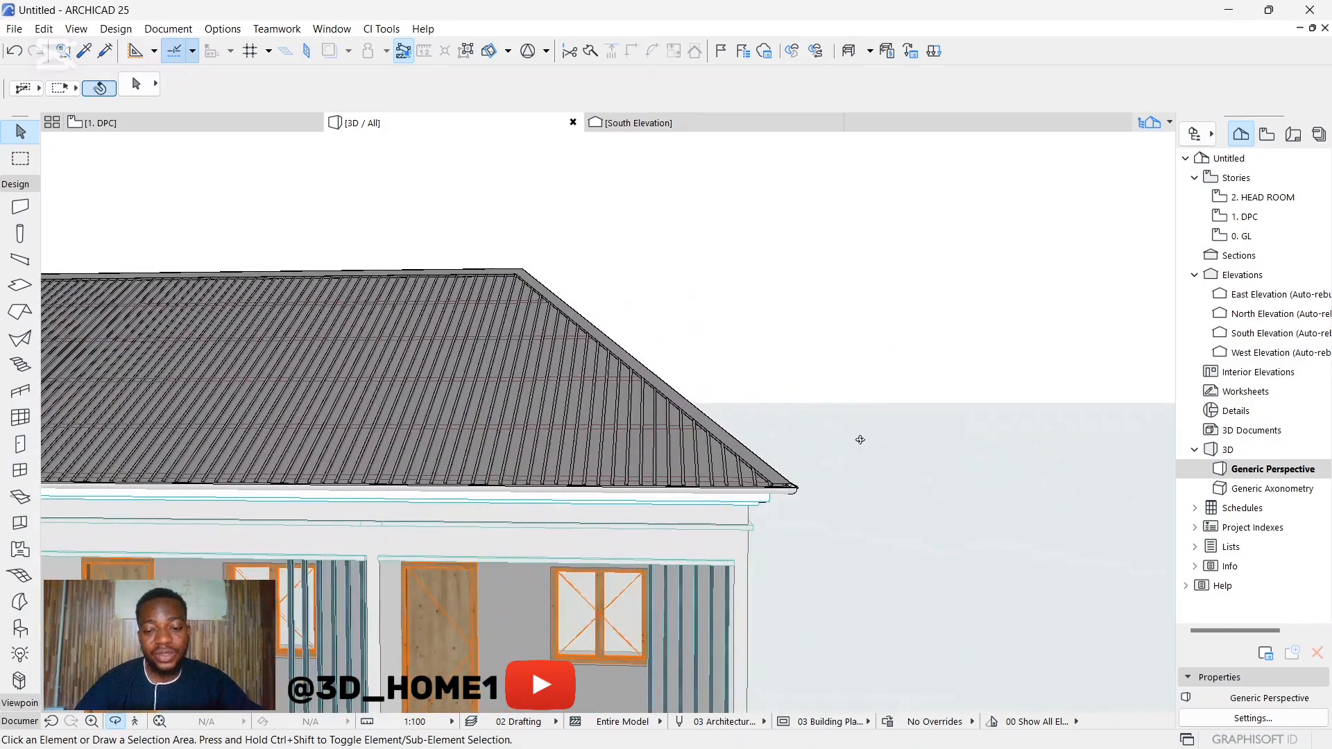
{"action": "scroll", "coordinate": [823, 451], "scroll_direction": "down", "scroll_amount": 2}
{"action": "scroll", "coordinate": [877, 464], "scroll_direction": "down", "scroll_amount": 4}
{"action": "left_click_drag", "start_coordinate": [550, 443], "coordinate": [826, 440]}
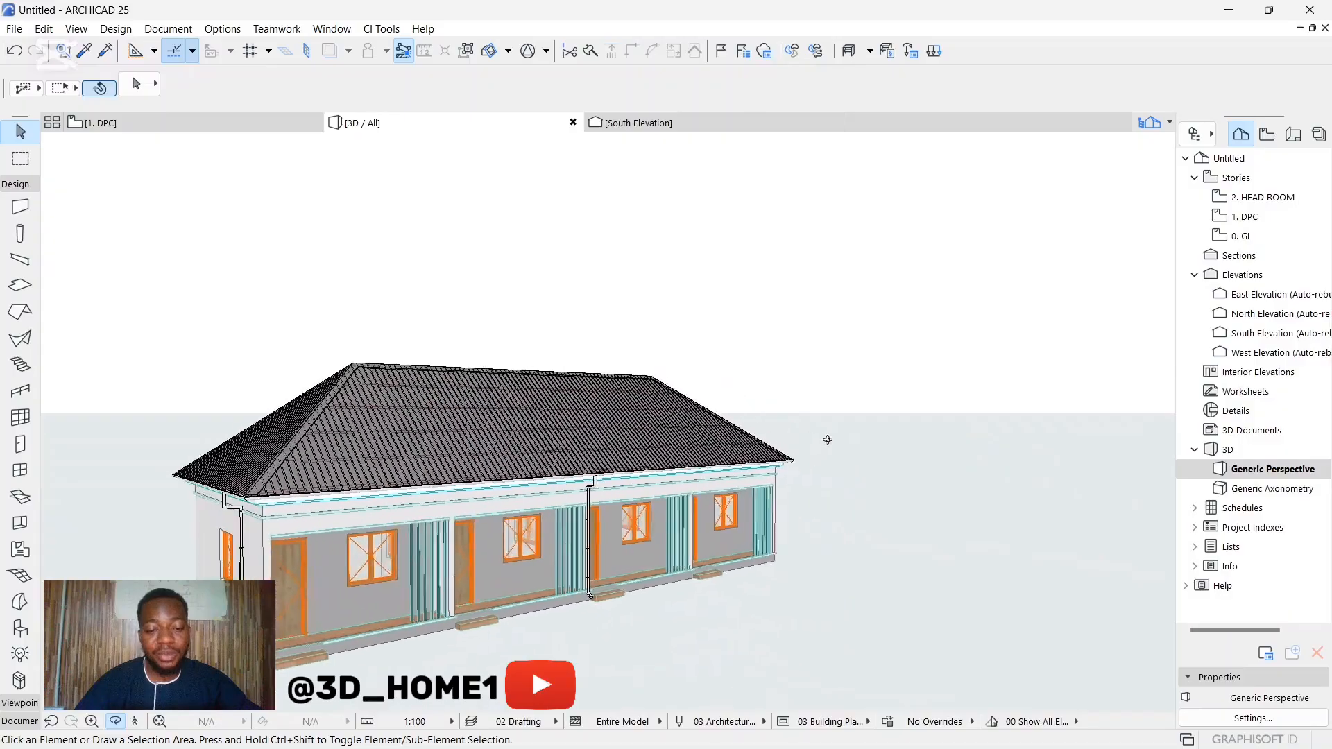
Step: Review the finished four-unit building from the front corner, comparing the roof, gutters, downpipes and porches
{"action": "scroll", "coordinate": [826, 439], "scroll_direction": "down", "scroll_amount": 1}
{"action": "scroll", "coordinate": [491, 568], "scroll_direction": "up", "scroll_amount": 3}
{"action": "scroll", "coordinate": [485, 486], "scroll_direction": "down", "scroll_amount": 3}
{"action": "scroll", "coordinate": [423, 236], "scroll_direction": "up", "scroll_amount": 5}
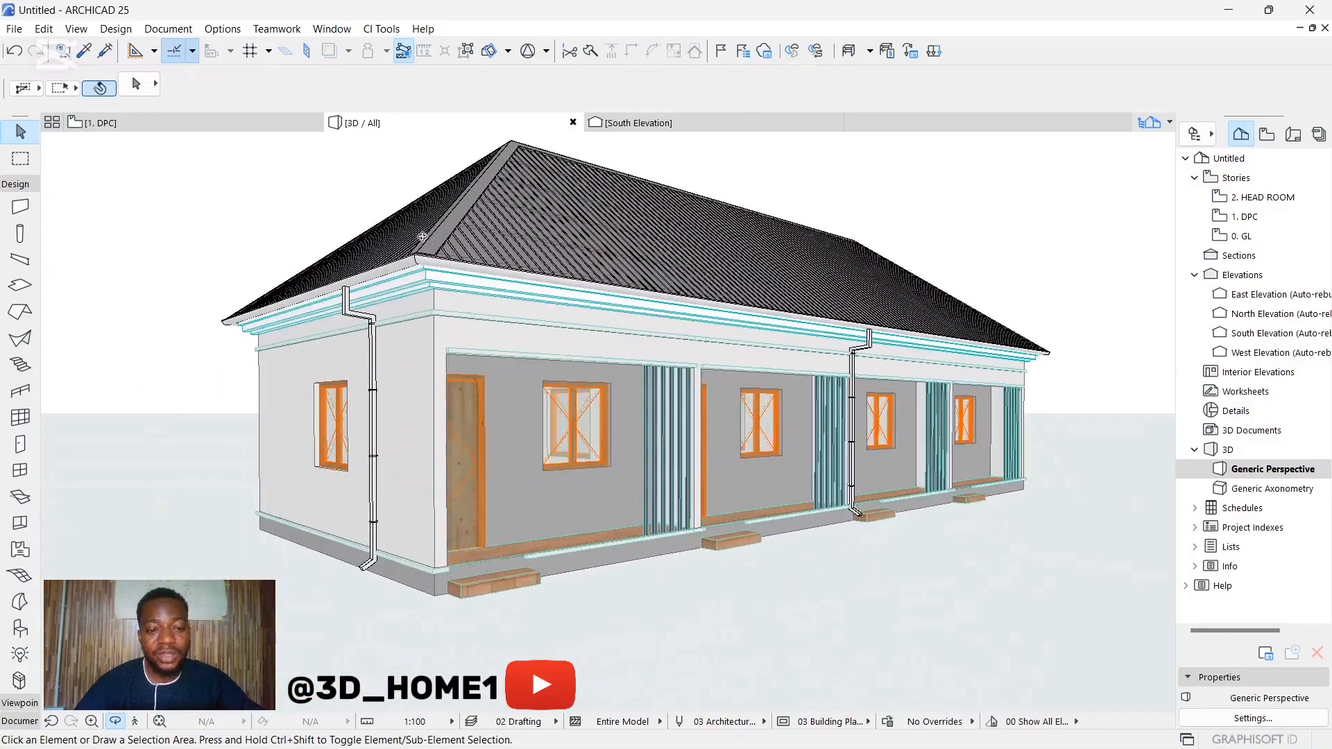
{"action": "scroll", "coordinate": [423, 236], "scroll_direction": "up", "scroll_amount": 4}
{"action": "scroll", "coordinate": [417, 277], "scroll_direction": "down", "scroll_amount": 4}
{"action": "left_click_drag", "start_coordinate": [410, 316], "coordinate": [622, 352]}
{"action": "scroll", "coordinate": [623, 352], "scroll_direction": "down", "scroll_amount": 6}
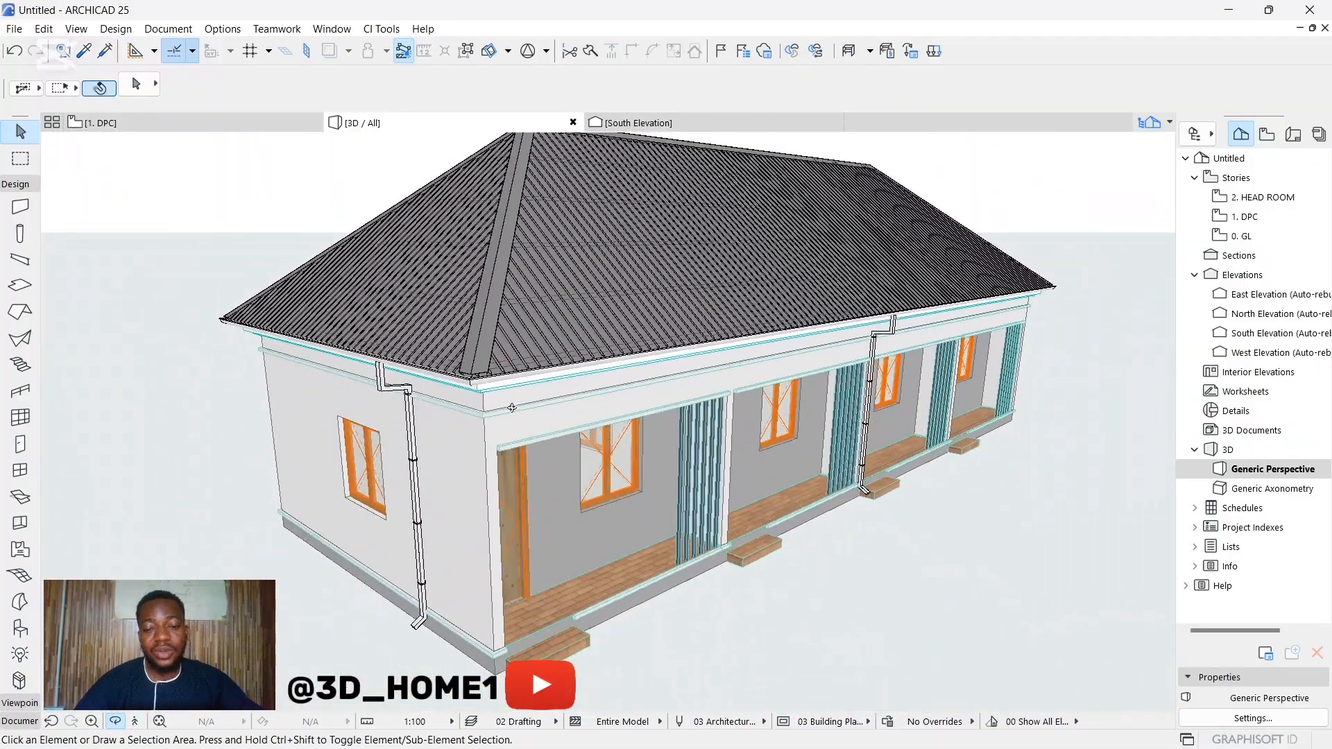
{"action": "scroll", "coordinate": [541, 348], "scroll_direction": "down", "scroll_amount": 3}
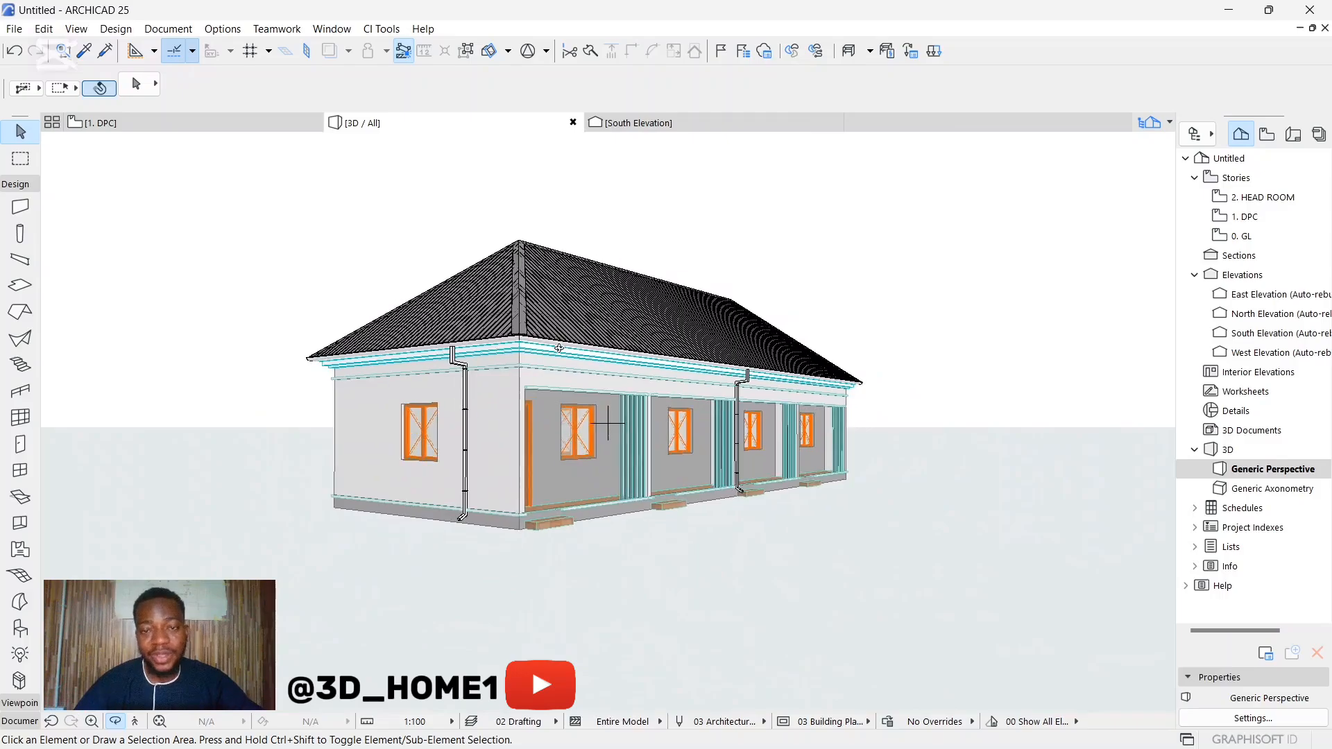
{"action": "scroll", "coordinate": [603, 444], "scroll_direction": "up", "scroll_amount": 5}
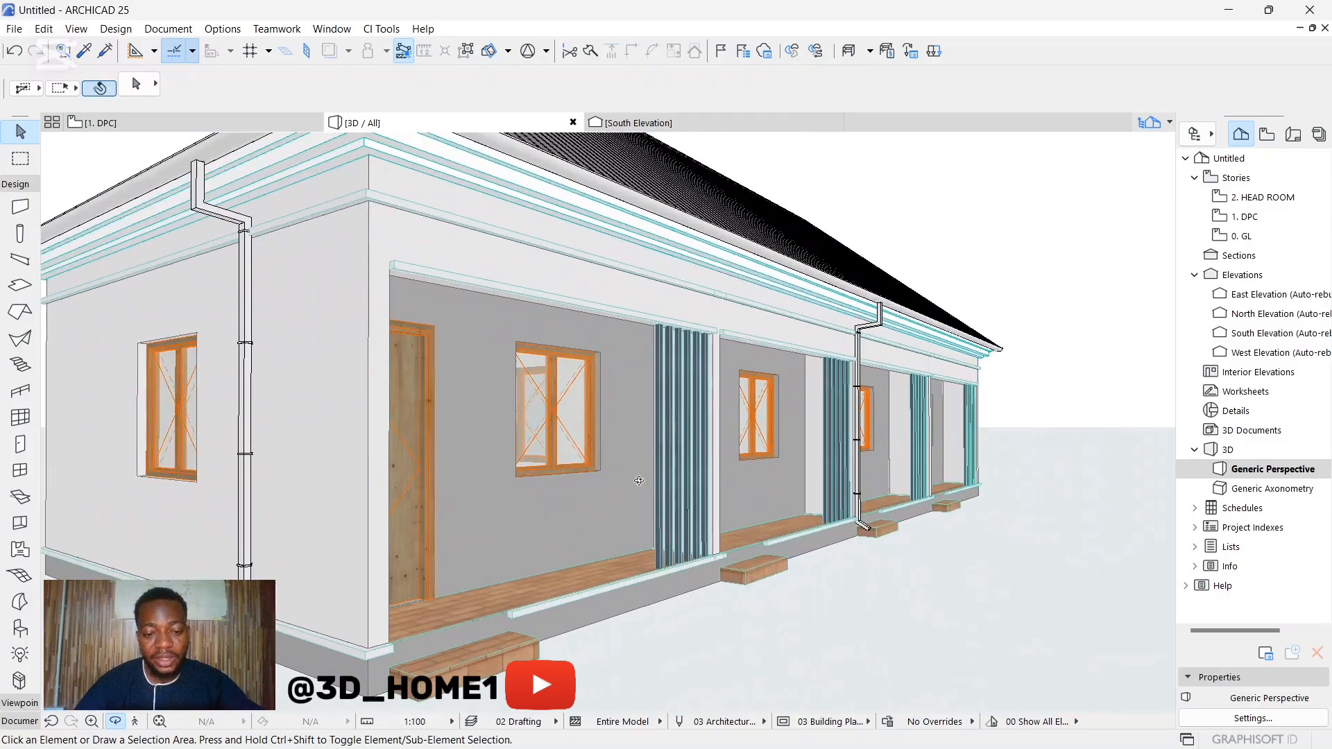
{"action": "scroll", "coordinate": [546, 395], "scroll_direction": "down", "scroll_amount": 3}
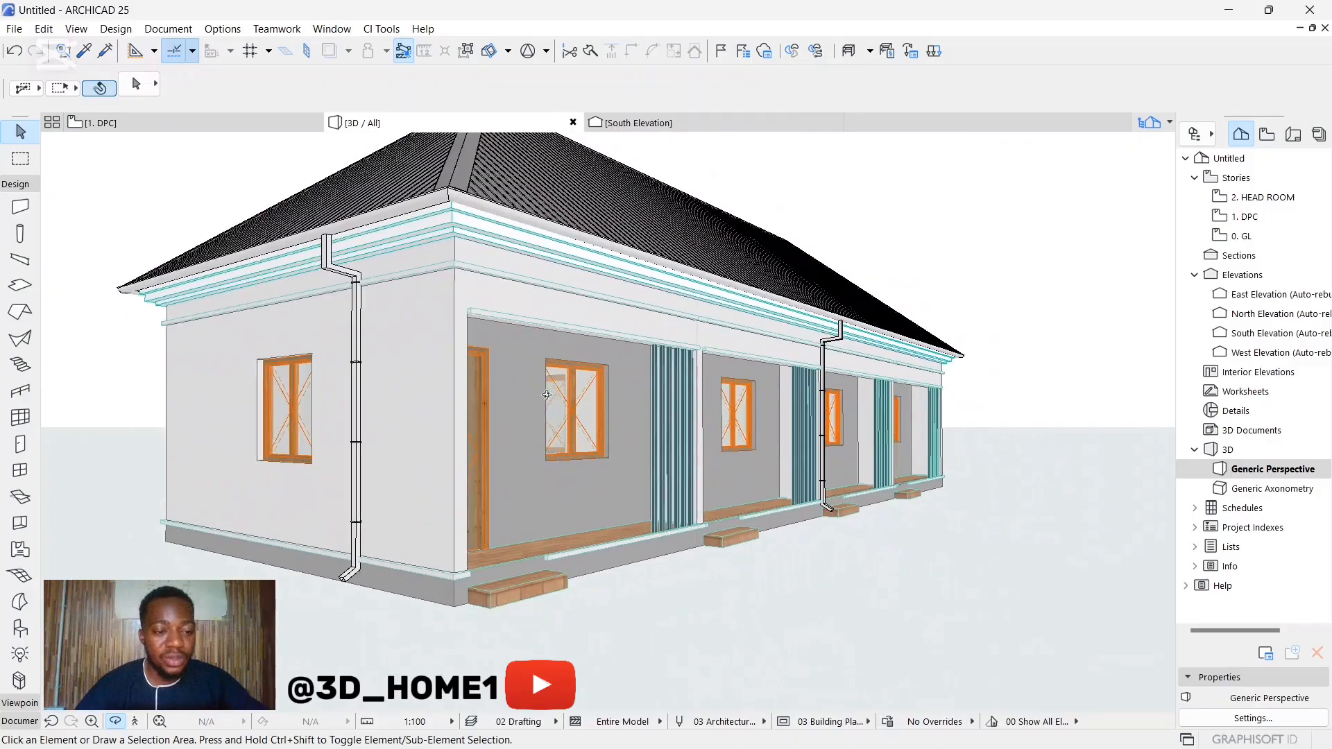